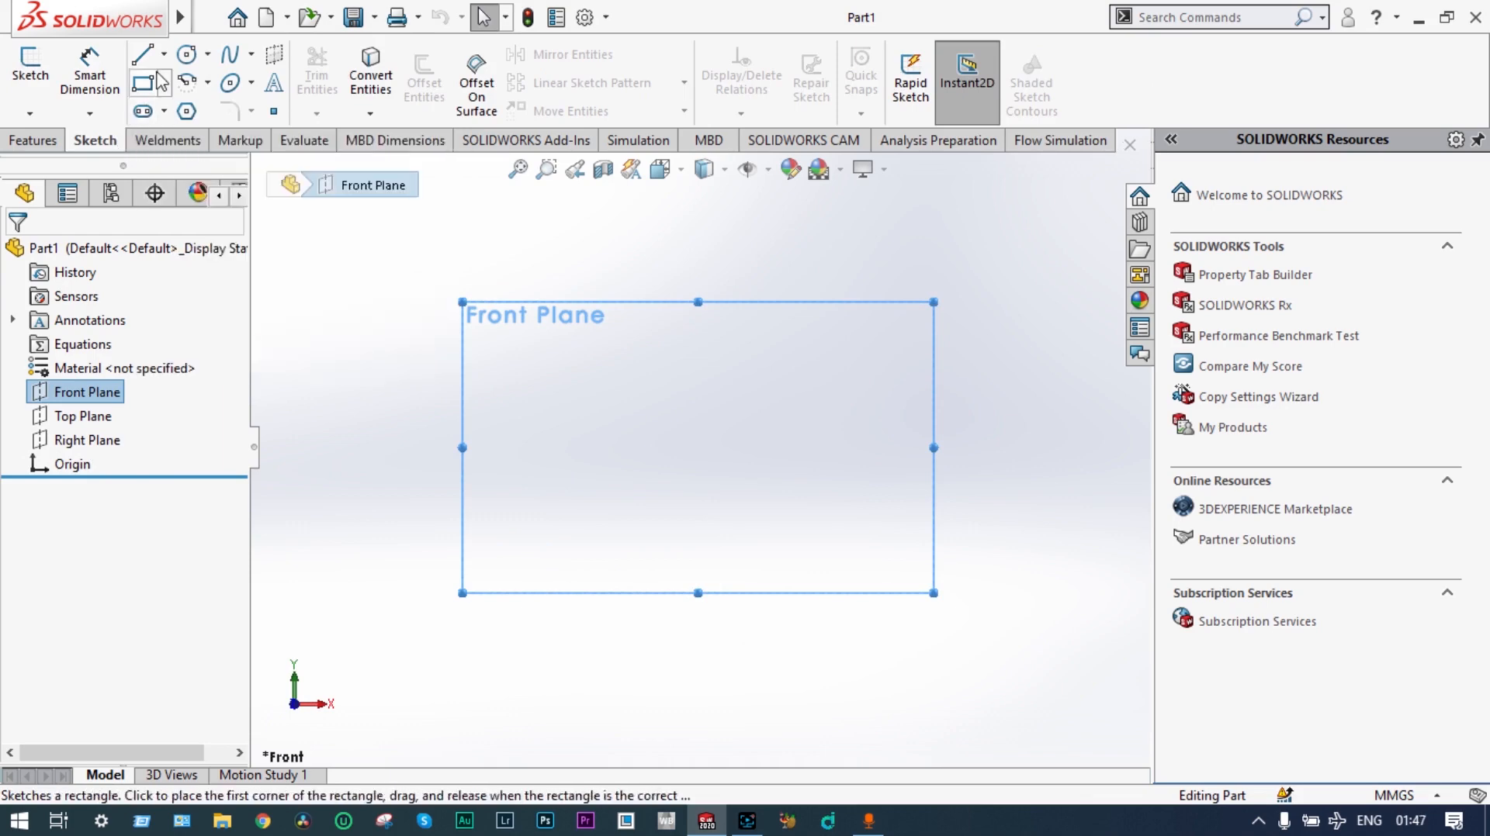
Sketch a vertical centerline through the origin on the Front Plane.
left_click(164, 54)
left_click(194, 108)
left_click_drag(698, 221, 698, 704)
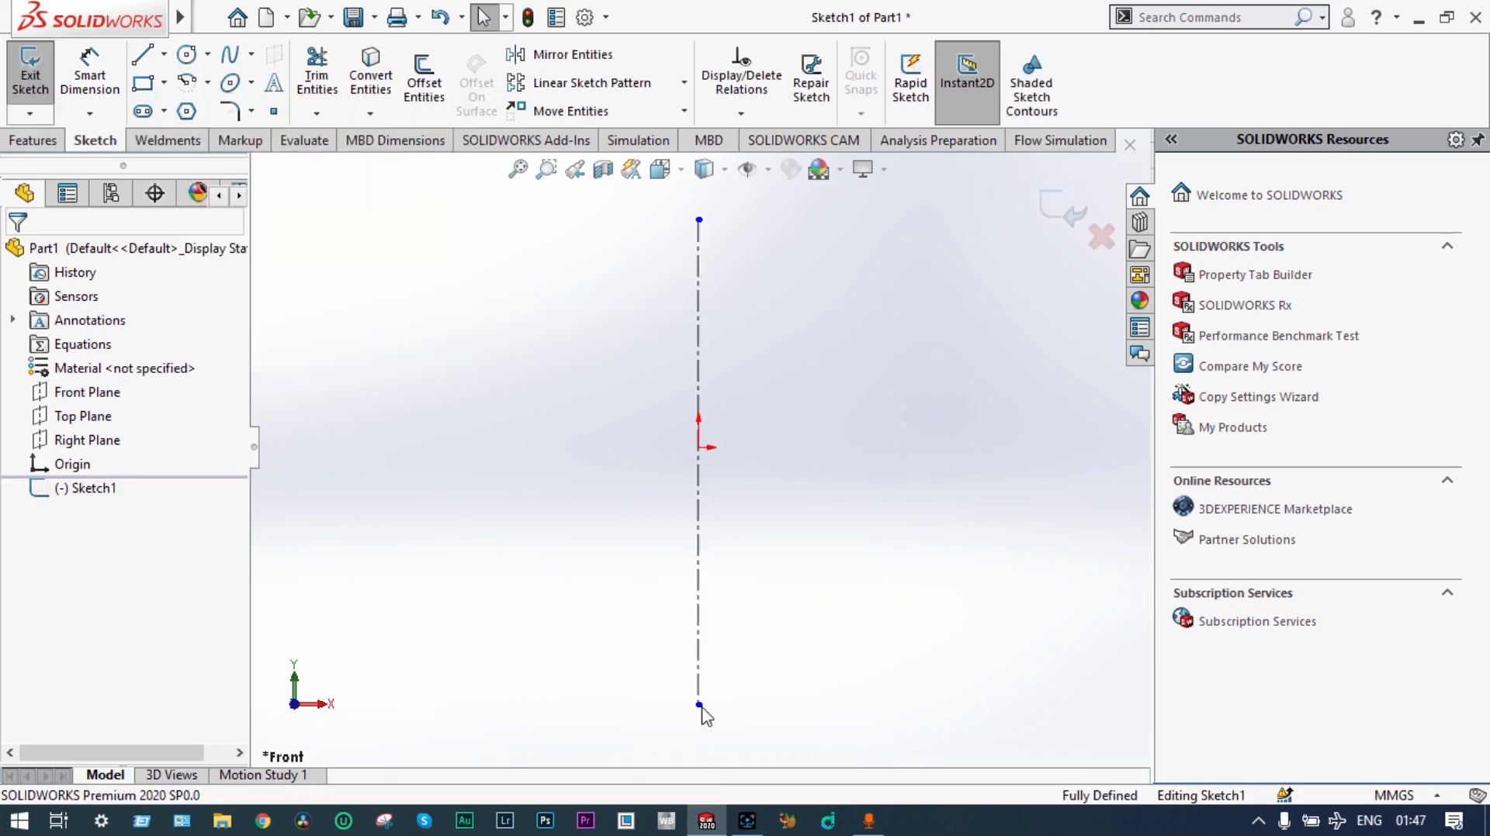
Sketch a vertical line parallel to the centerline and a quarter arc of about 62.6 mm radius joining its upper end to the axis.
left_click(144, 58)
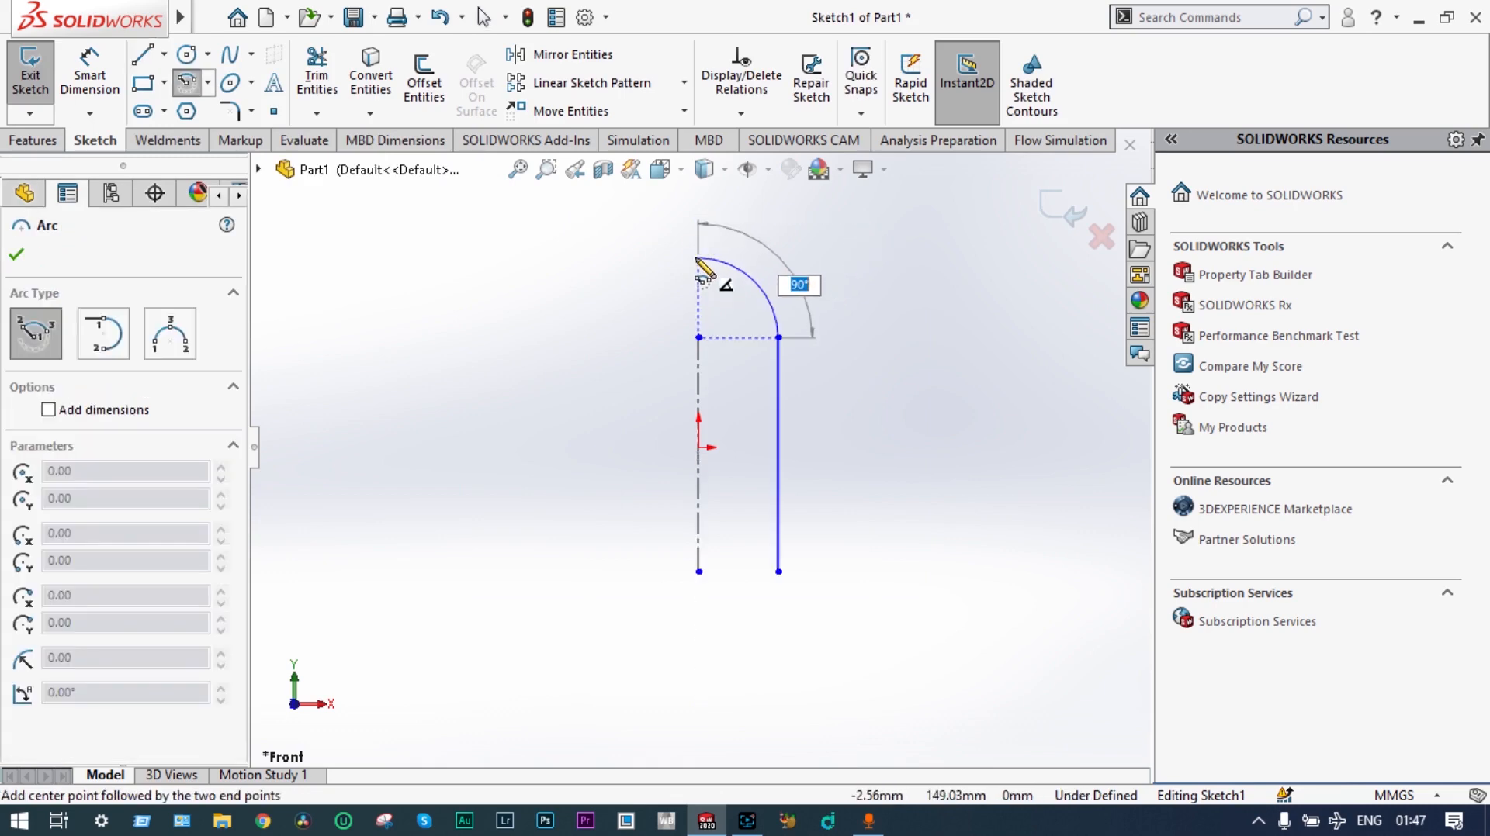
left_click(699, 257)
key("Escape")
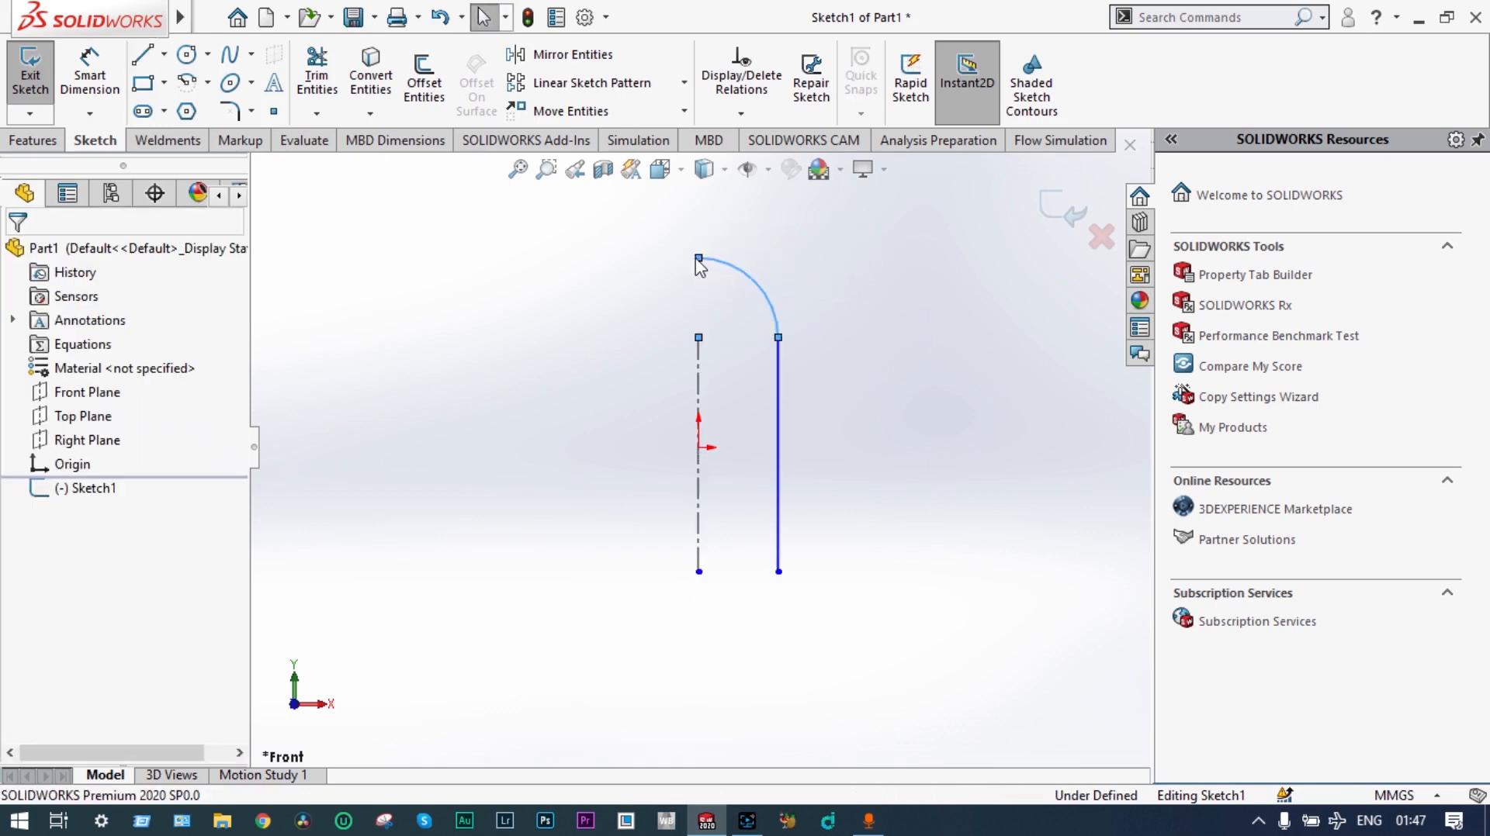
Sketch a quarter arc of about 62.6 mm radius, centred on the centerline's lower end, from the vertical line's lower end to the axis.
left_click(698, 572)
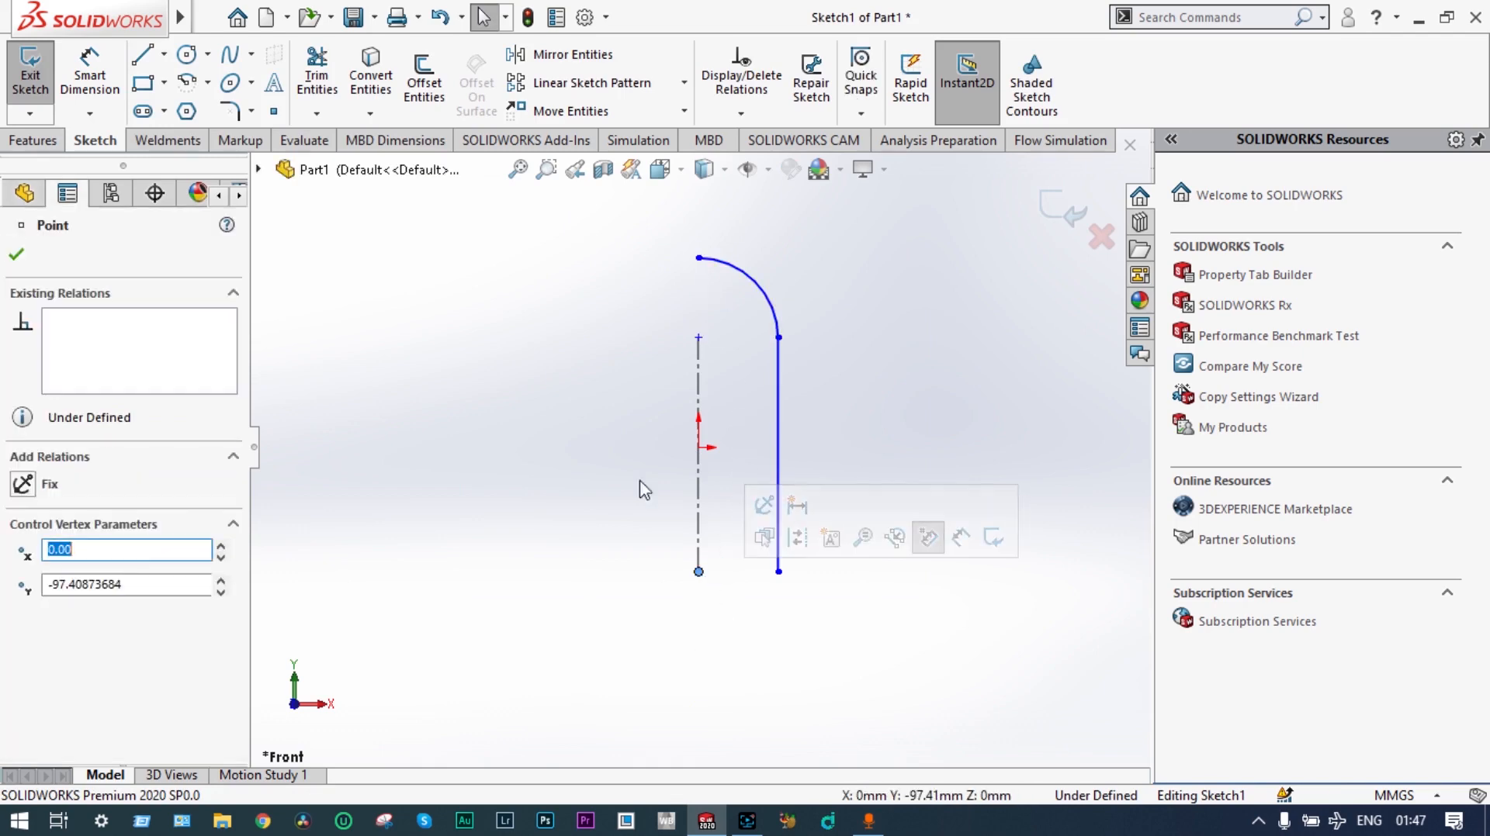
left_click(190, 82)
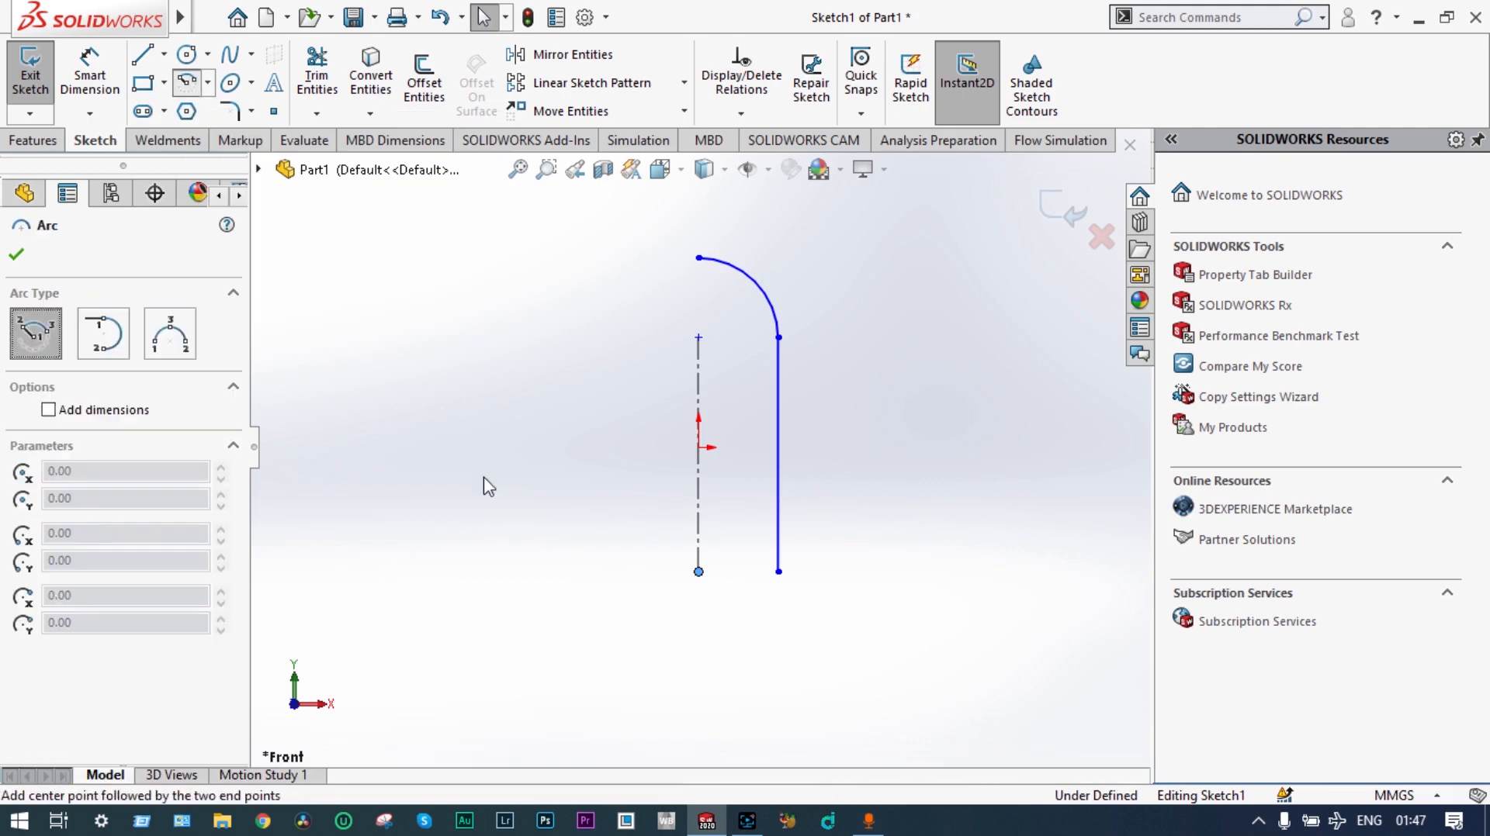
left_click(698, 572)
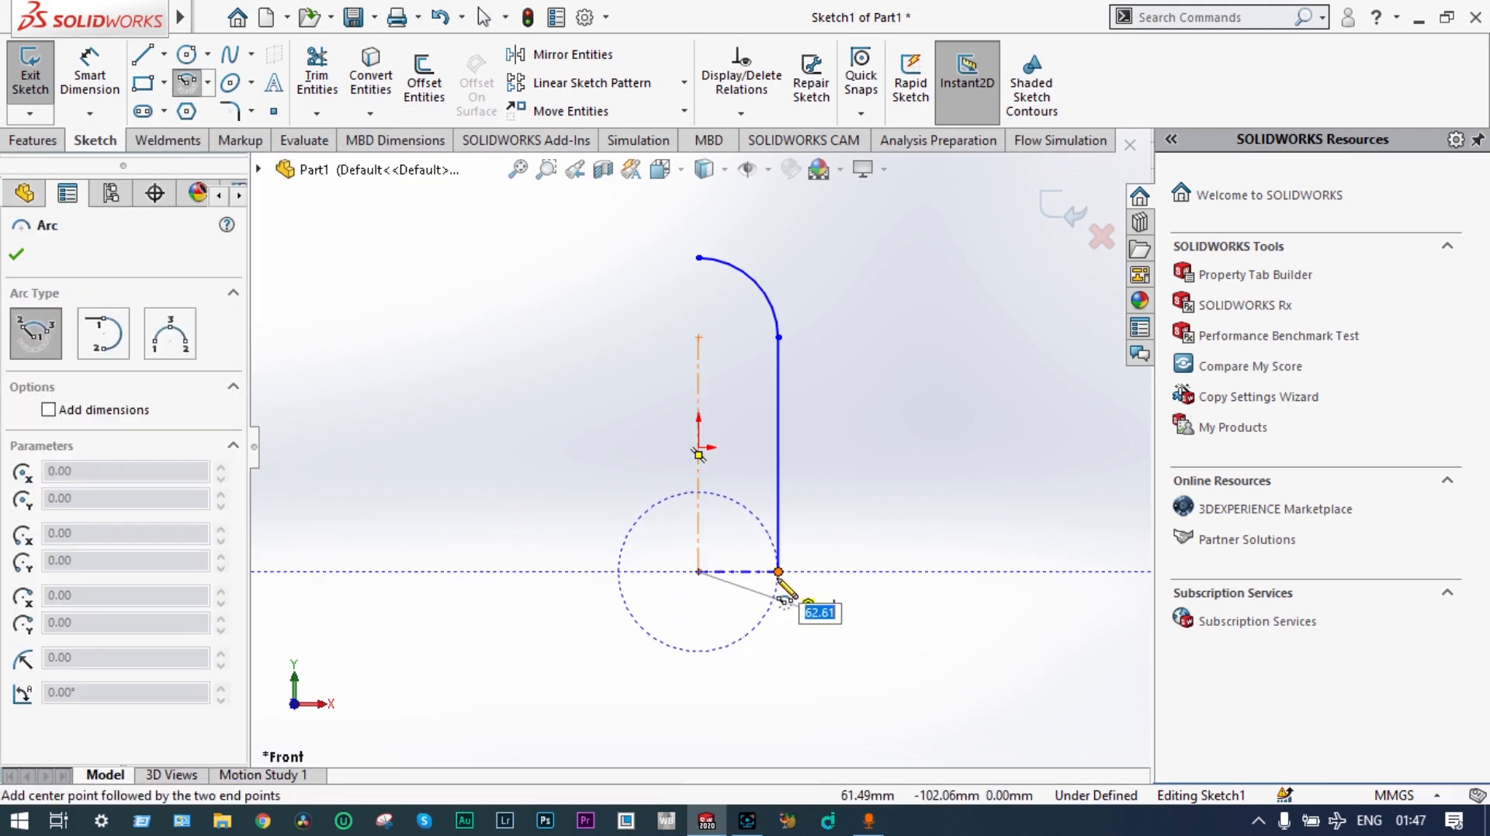
left_click(778, 572)
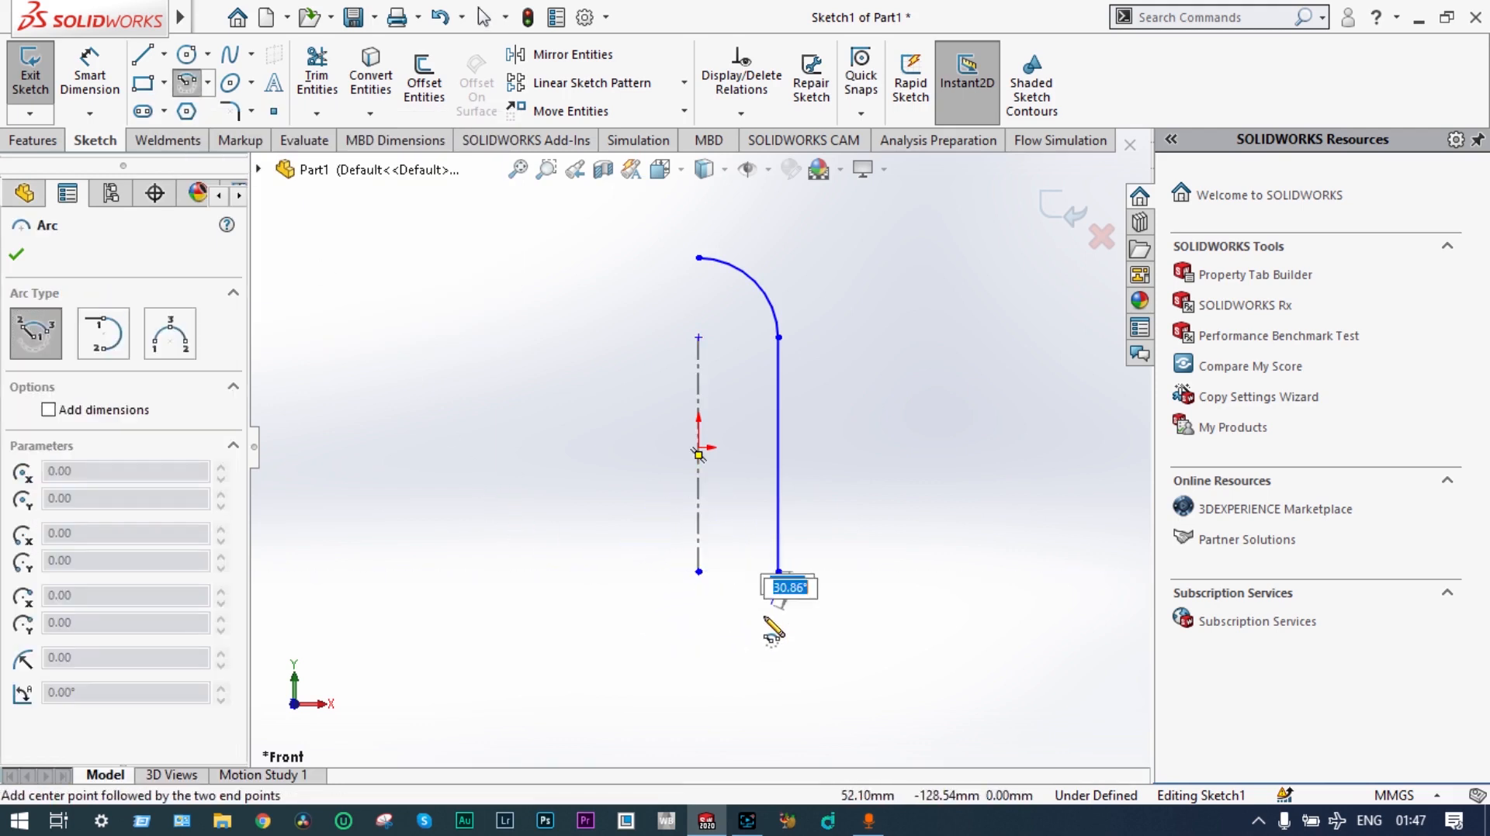
left_click(699, 652)
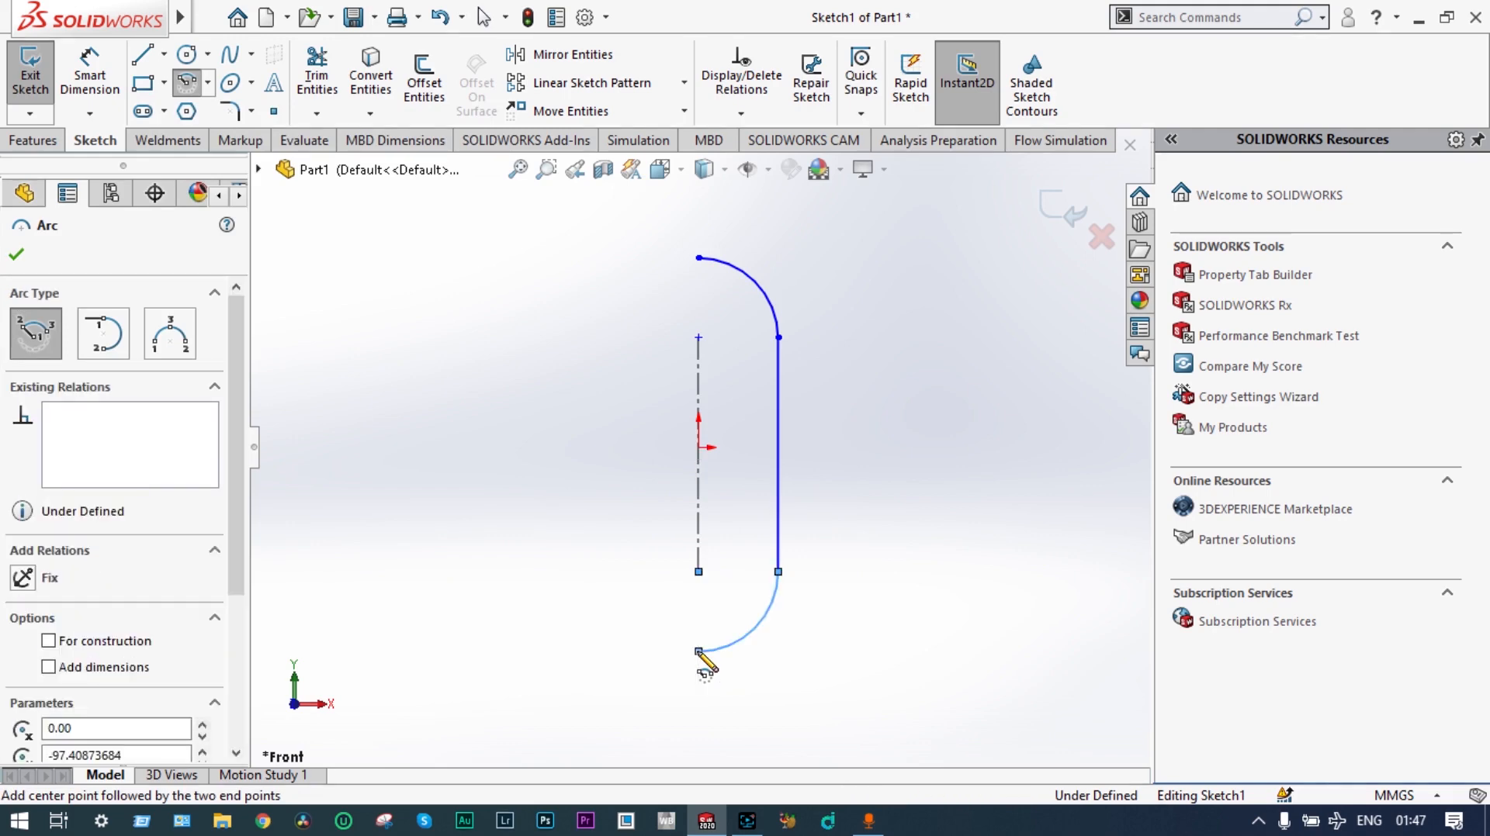
key("Escape")
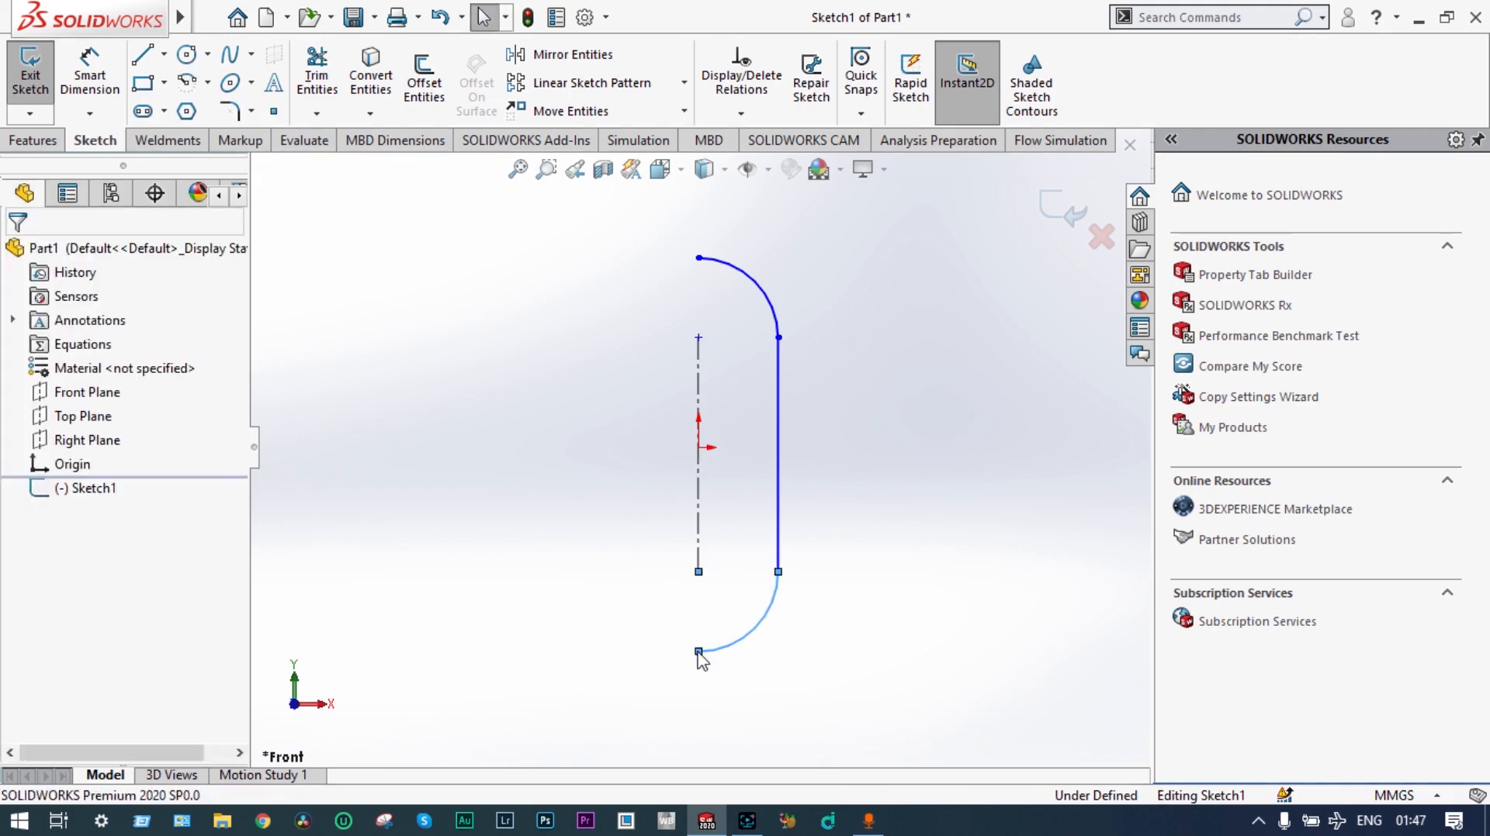
Dimension the upper quarter arc's radius as 157.2 mm.
left_click(91, 70)
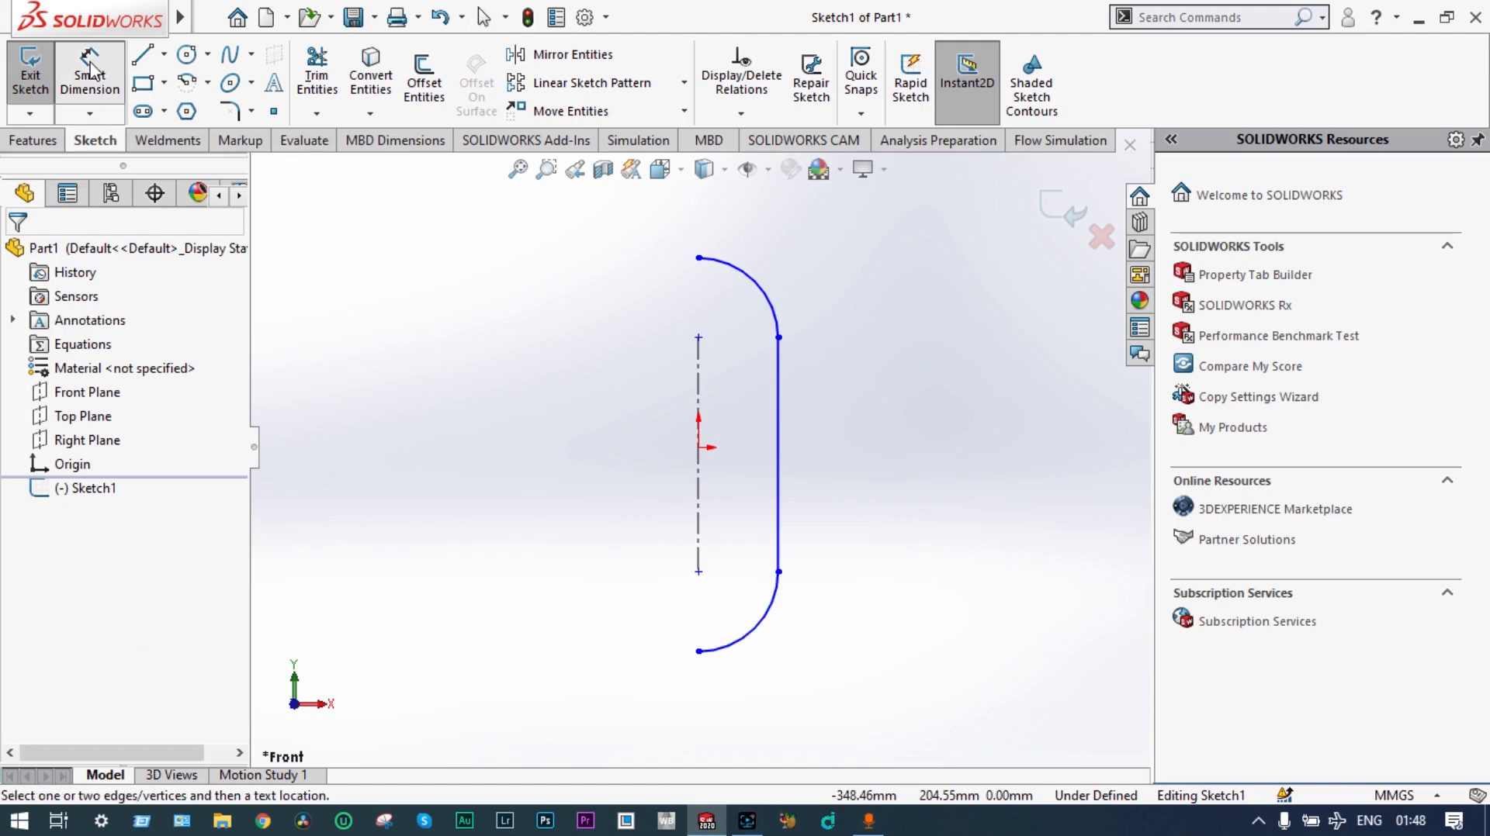
left_click(755, 286)
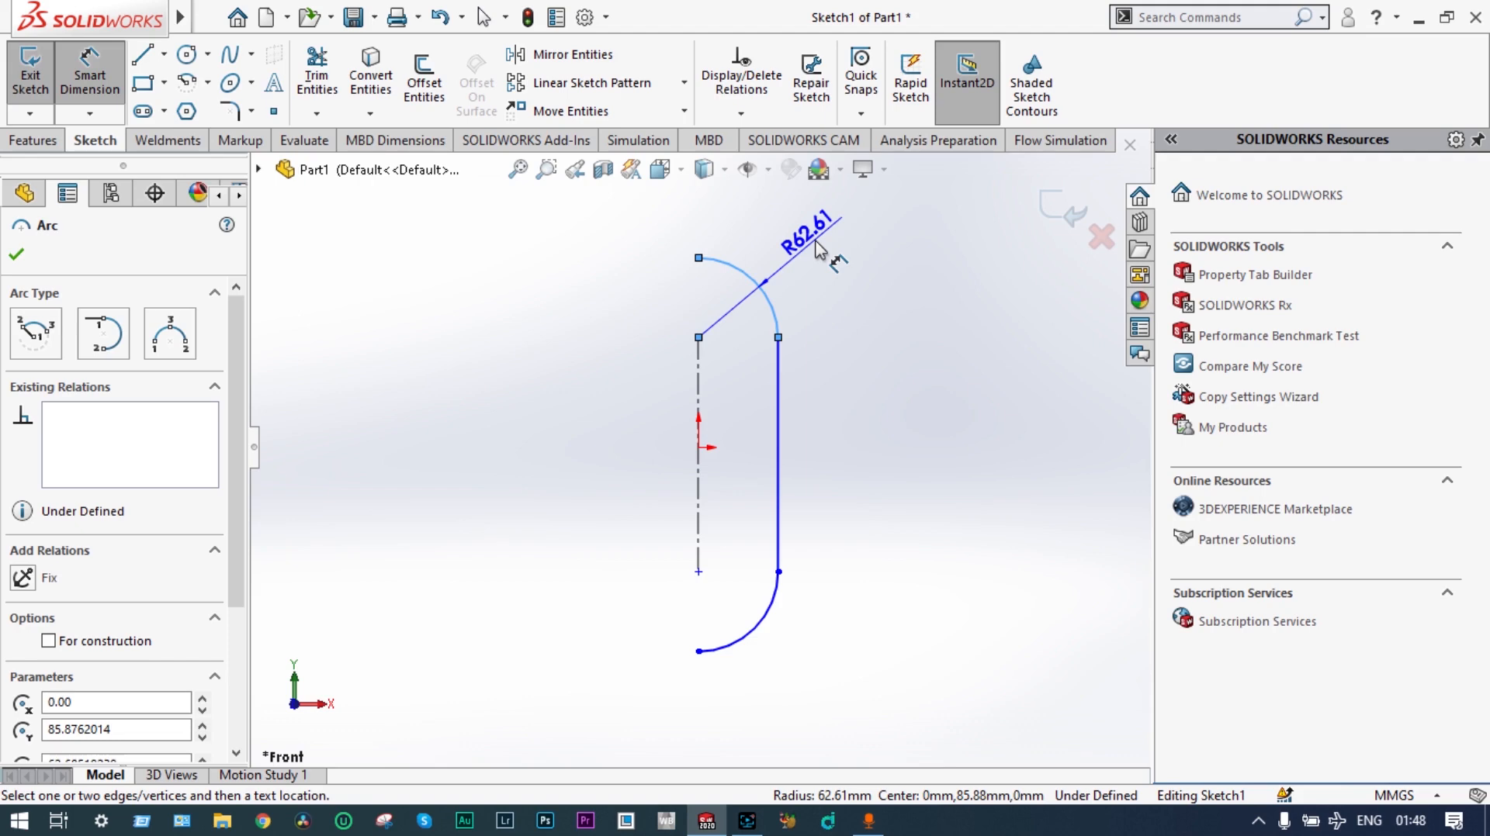
left_click(816, 248)
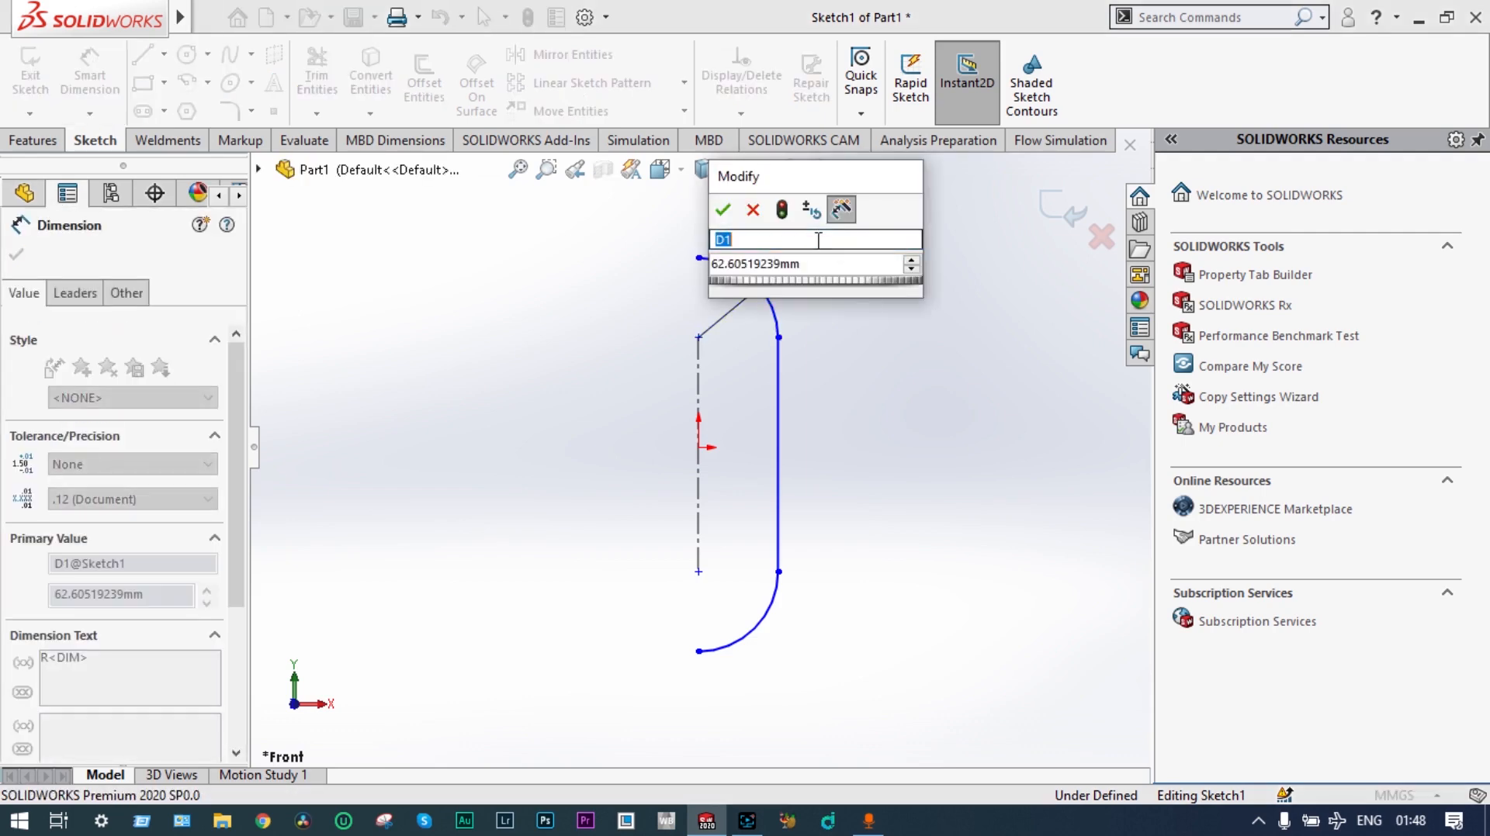
left_click(809, 265)
left_click(809, 264)
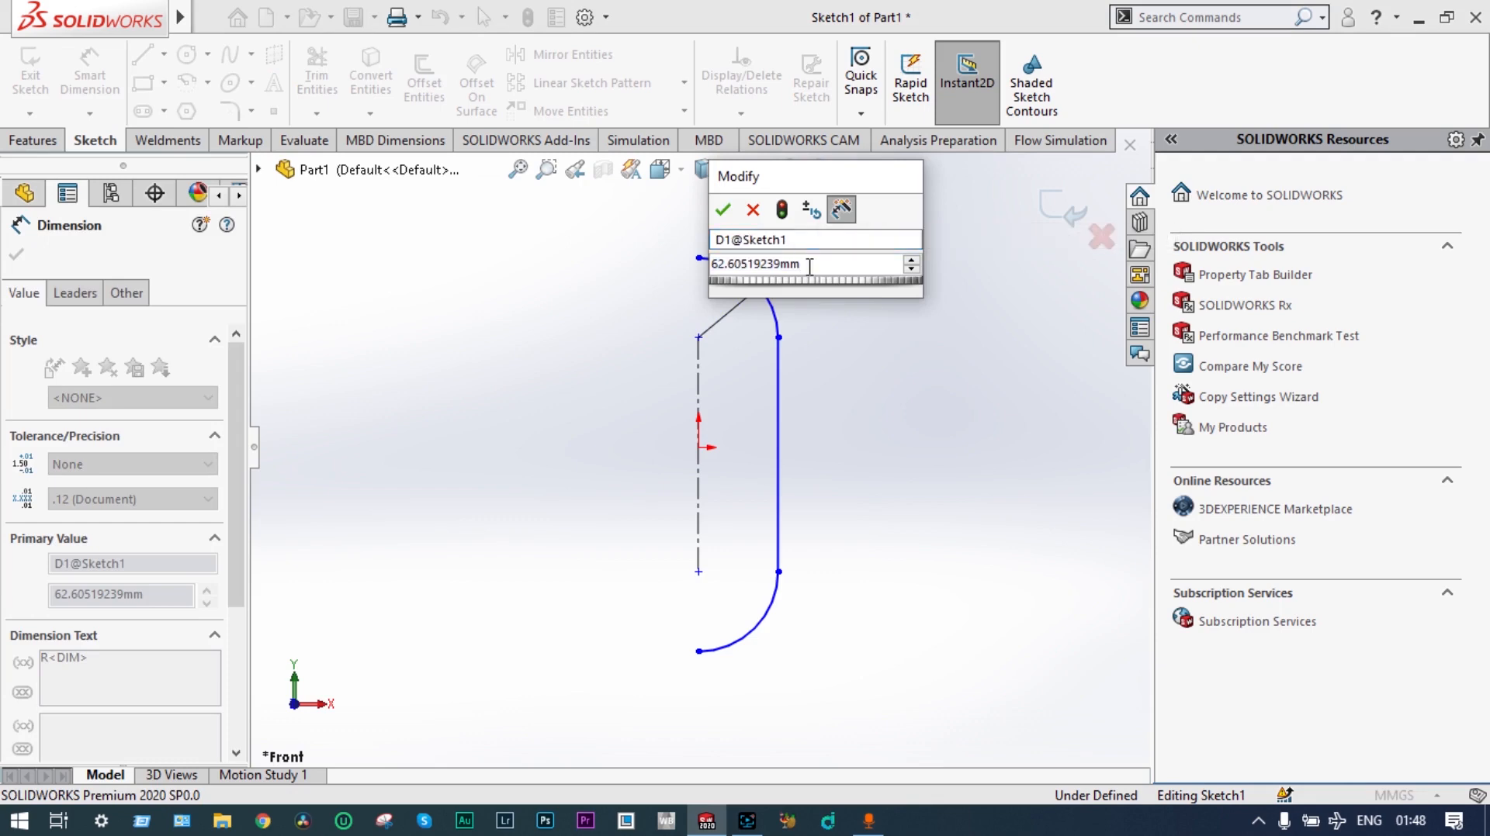
key("BackSpace")
key("BackSpace")
key("BackSpace")
key("BackSpace")
key("BackSpace")
key("BackSpace")
key("BackSpace")
key("BackSpace")
key("BackSpace")
key("BackSpace")
key("BackSpace")
key("BackSpace")
type("1")
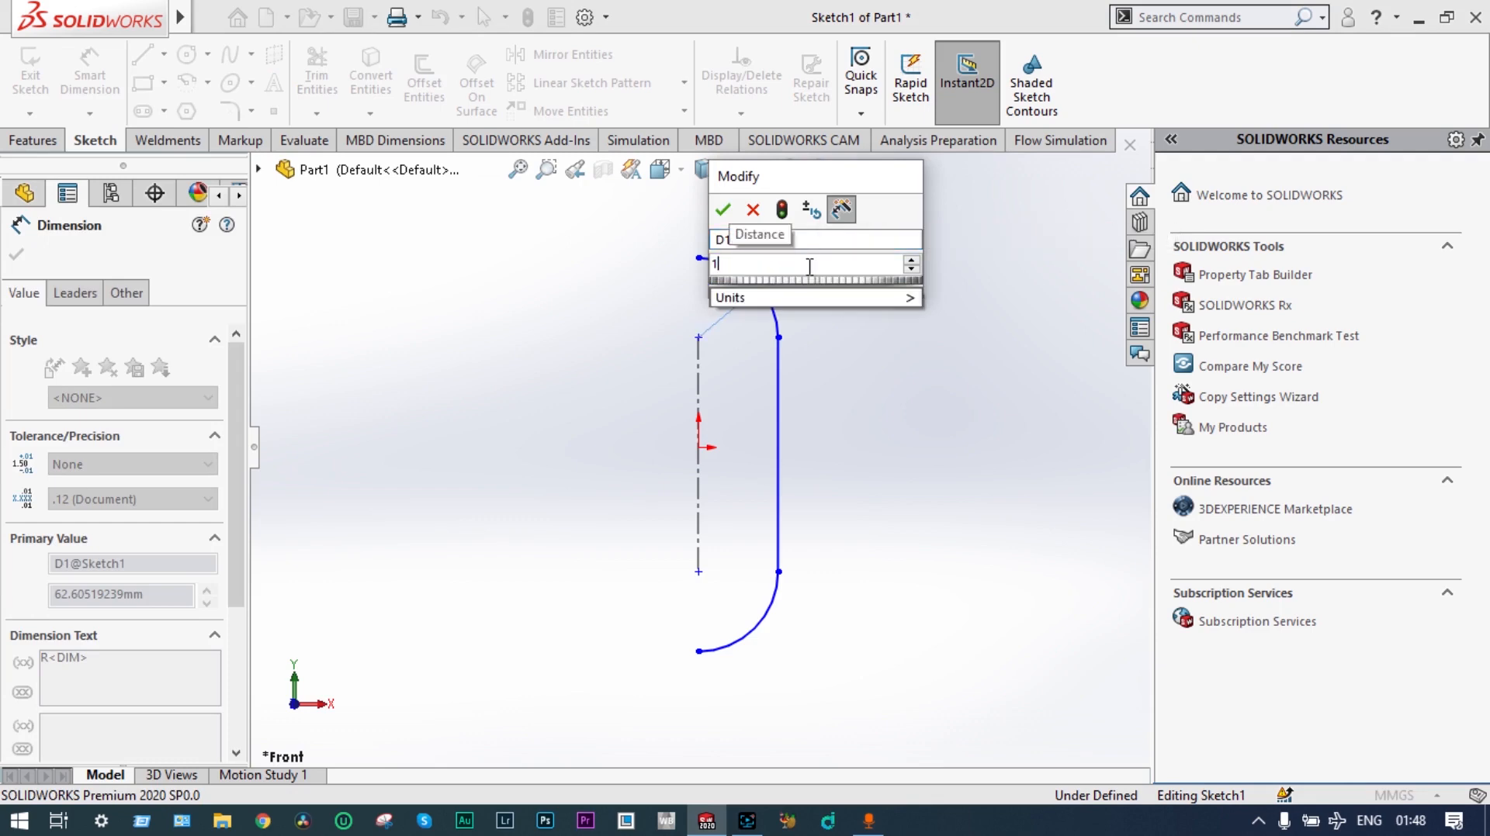
type("57")
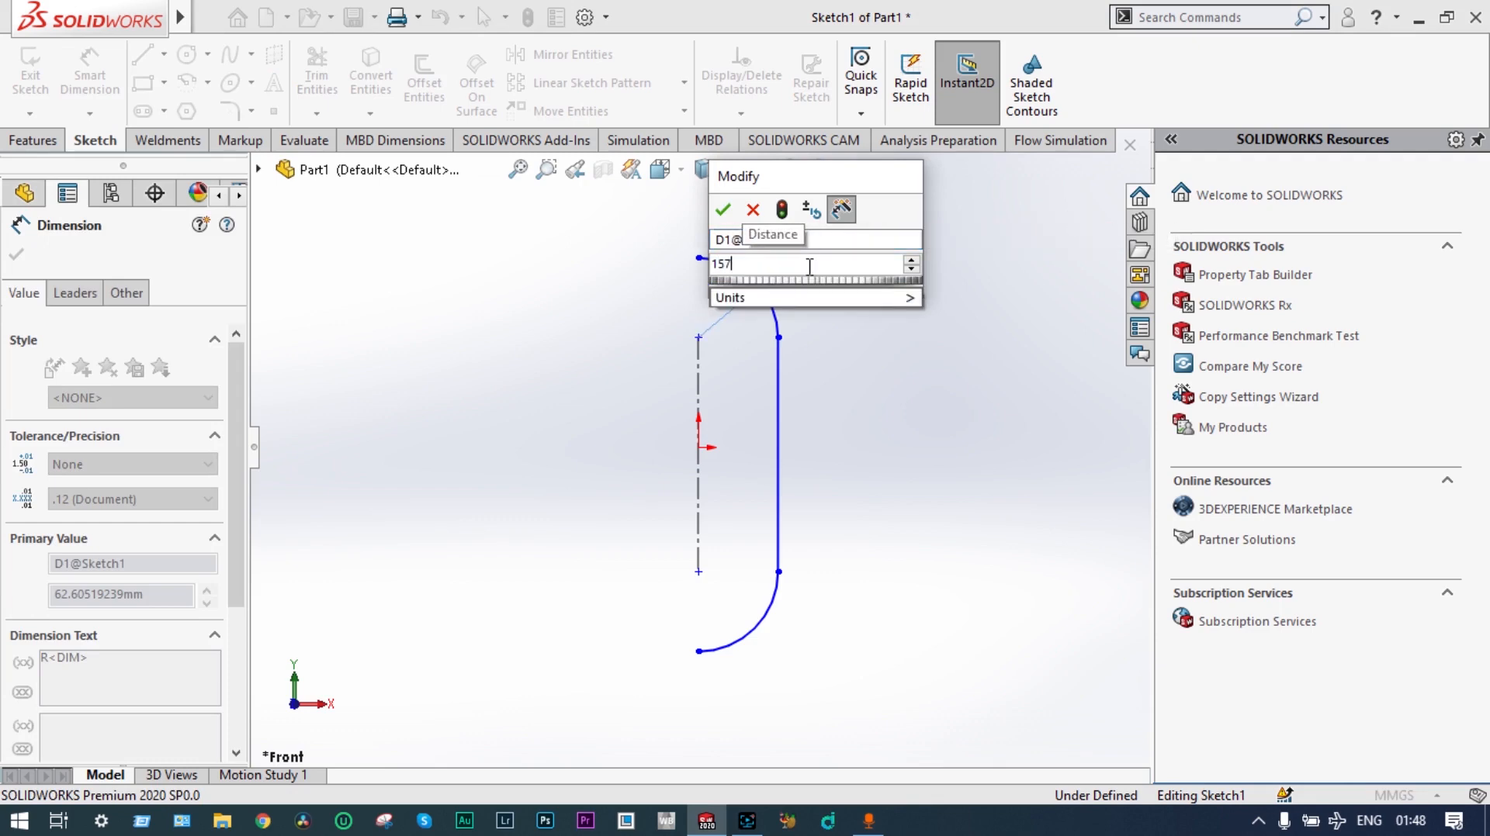
type(".2")
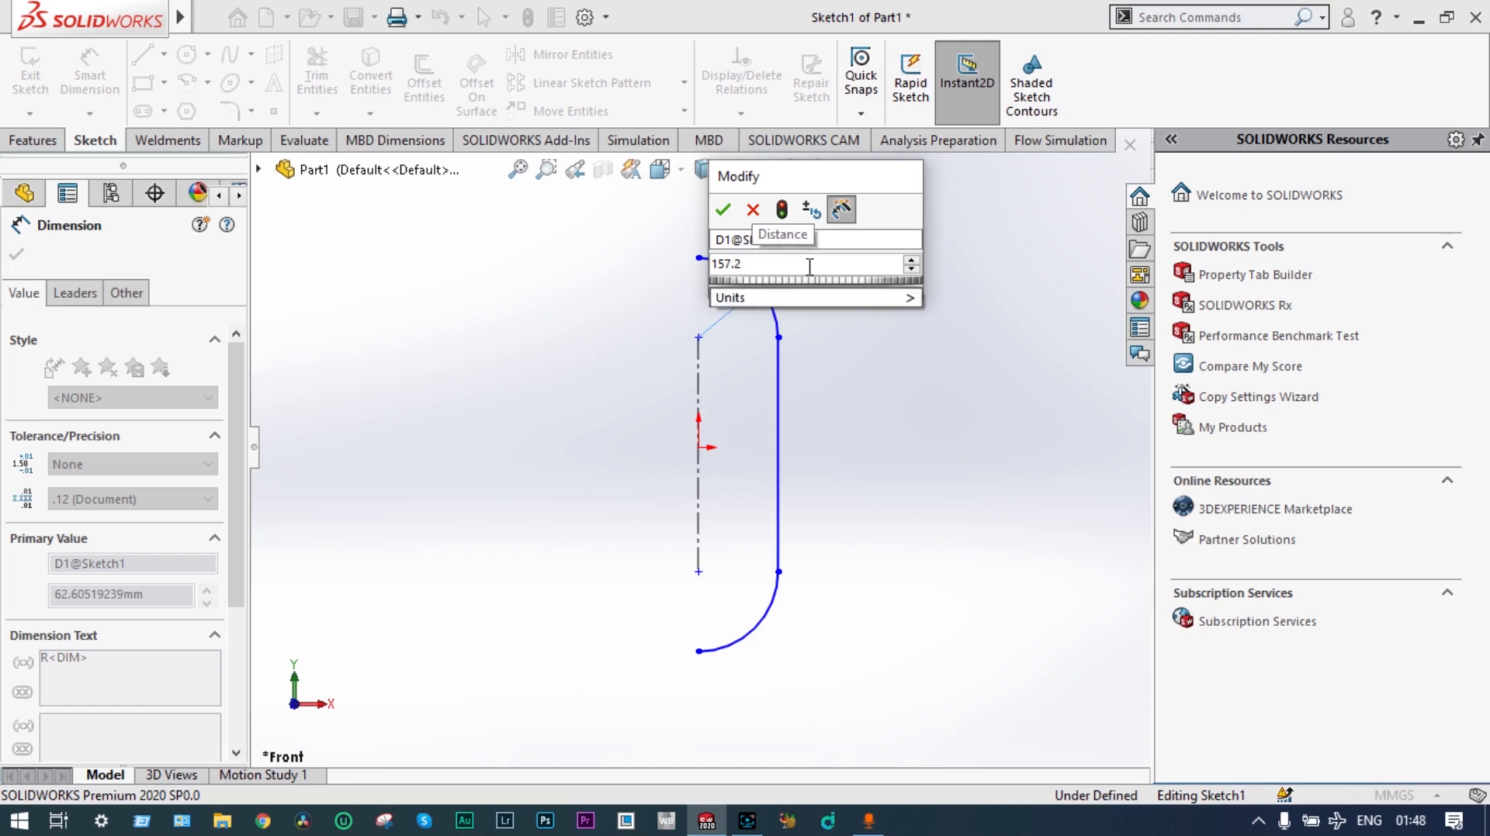
key("Return")
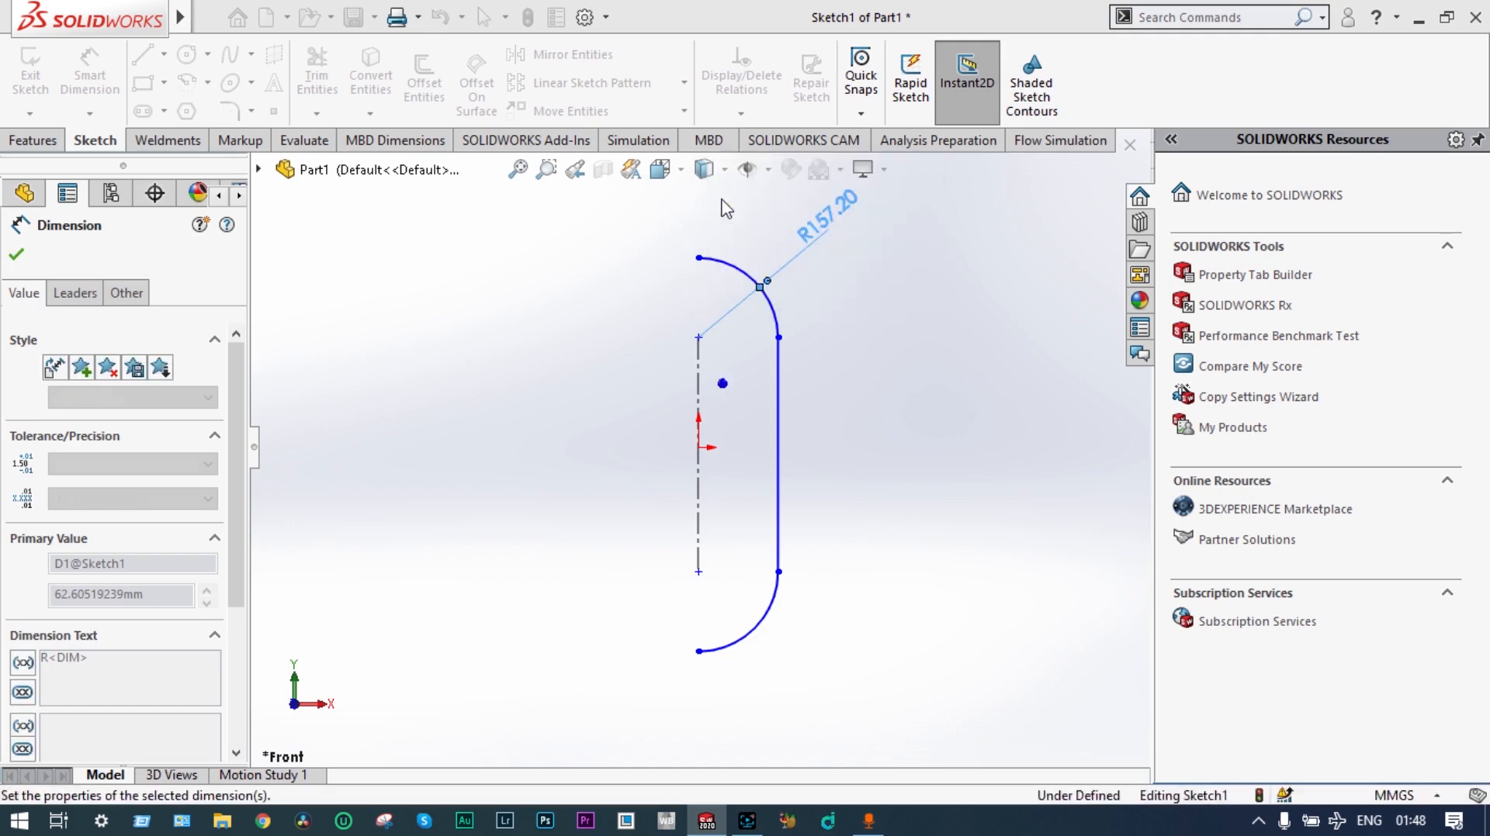
Add a radius dimension to the lower quarter arc and accept its proposed value.
left_click(760, 626)
left_click(811, 667)
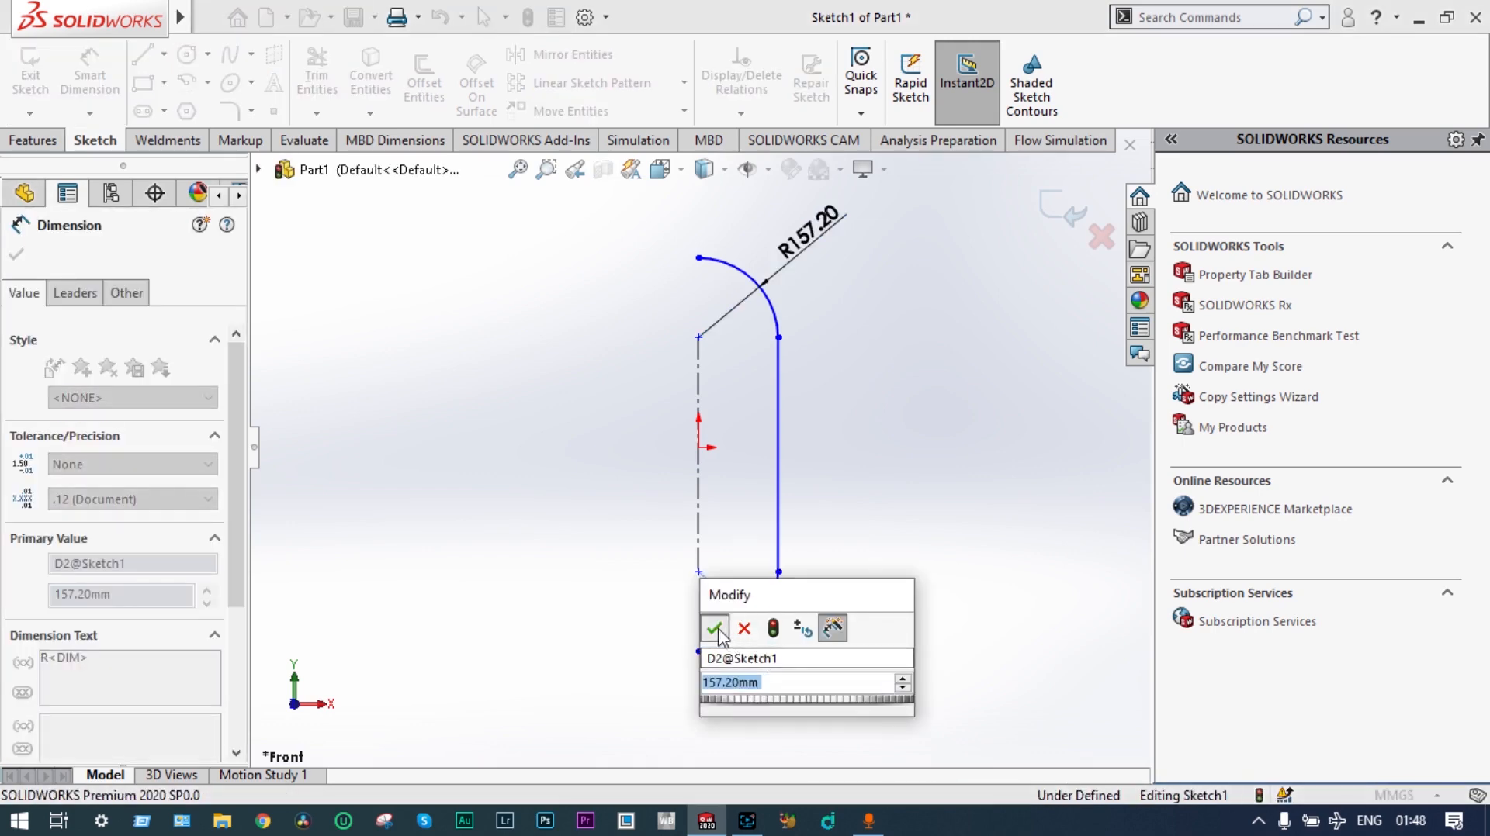
left_click(714, 629)
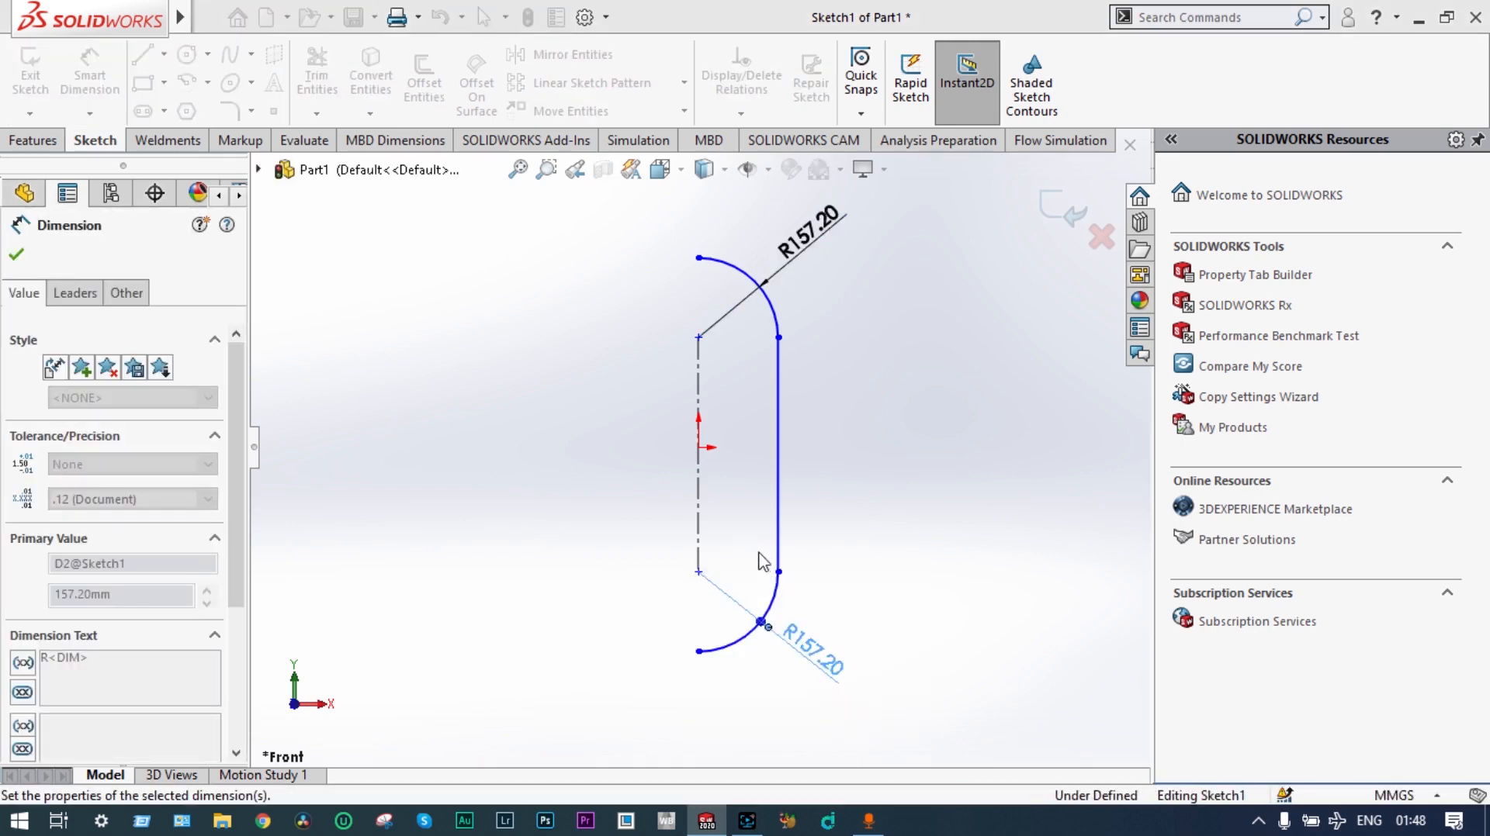
Dimension the straight vertical line's length as 400 mm.
left_click(779, 514)
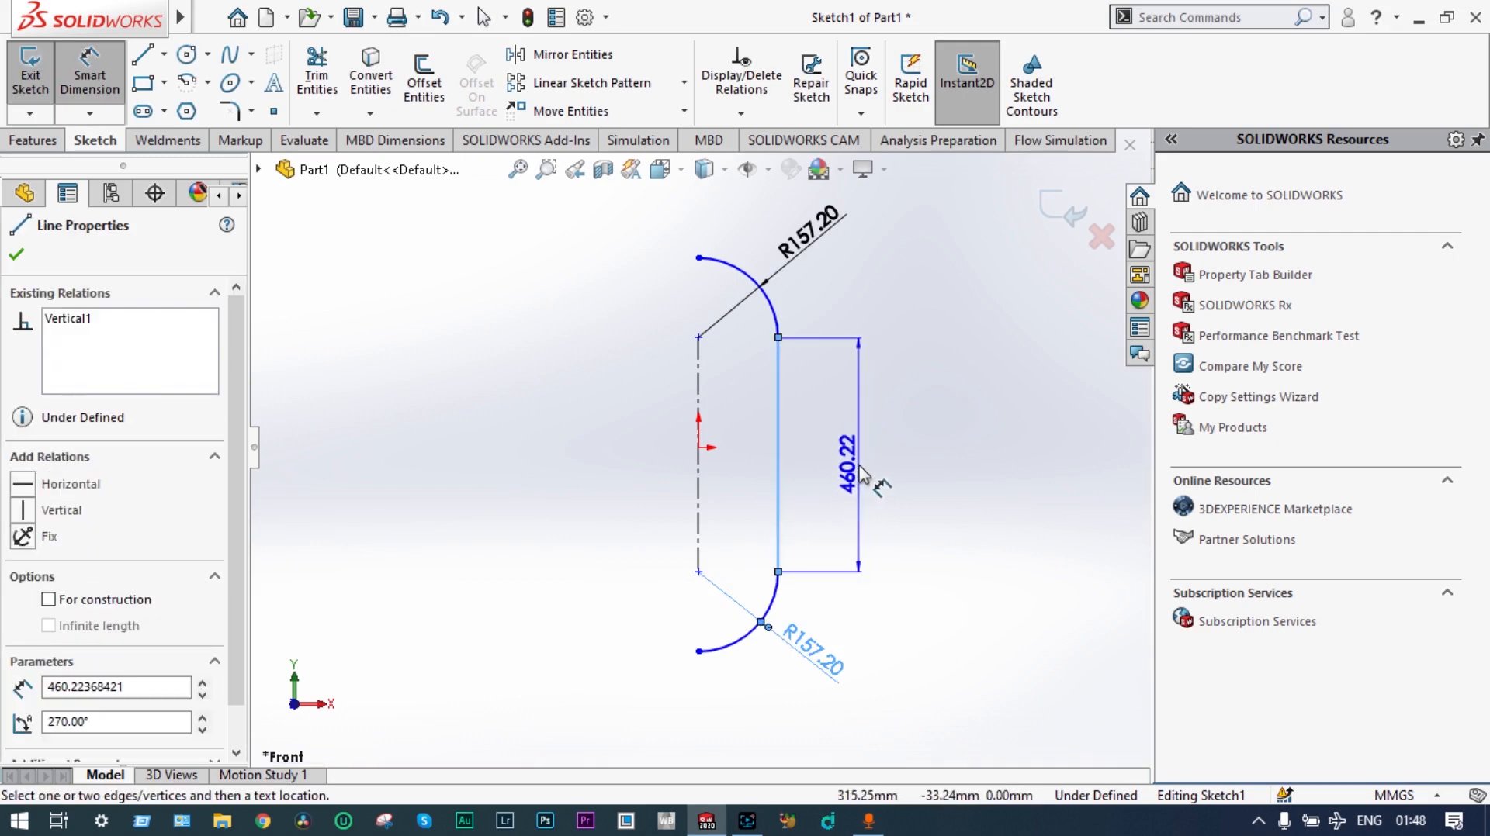
left_click(859, 465)
type("400")
key("Return")
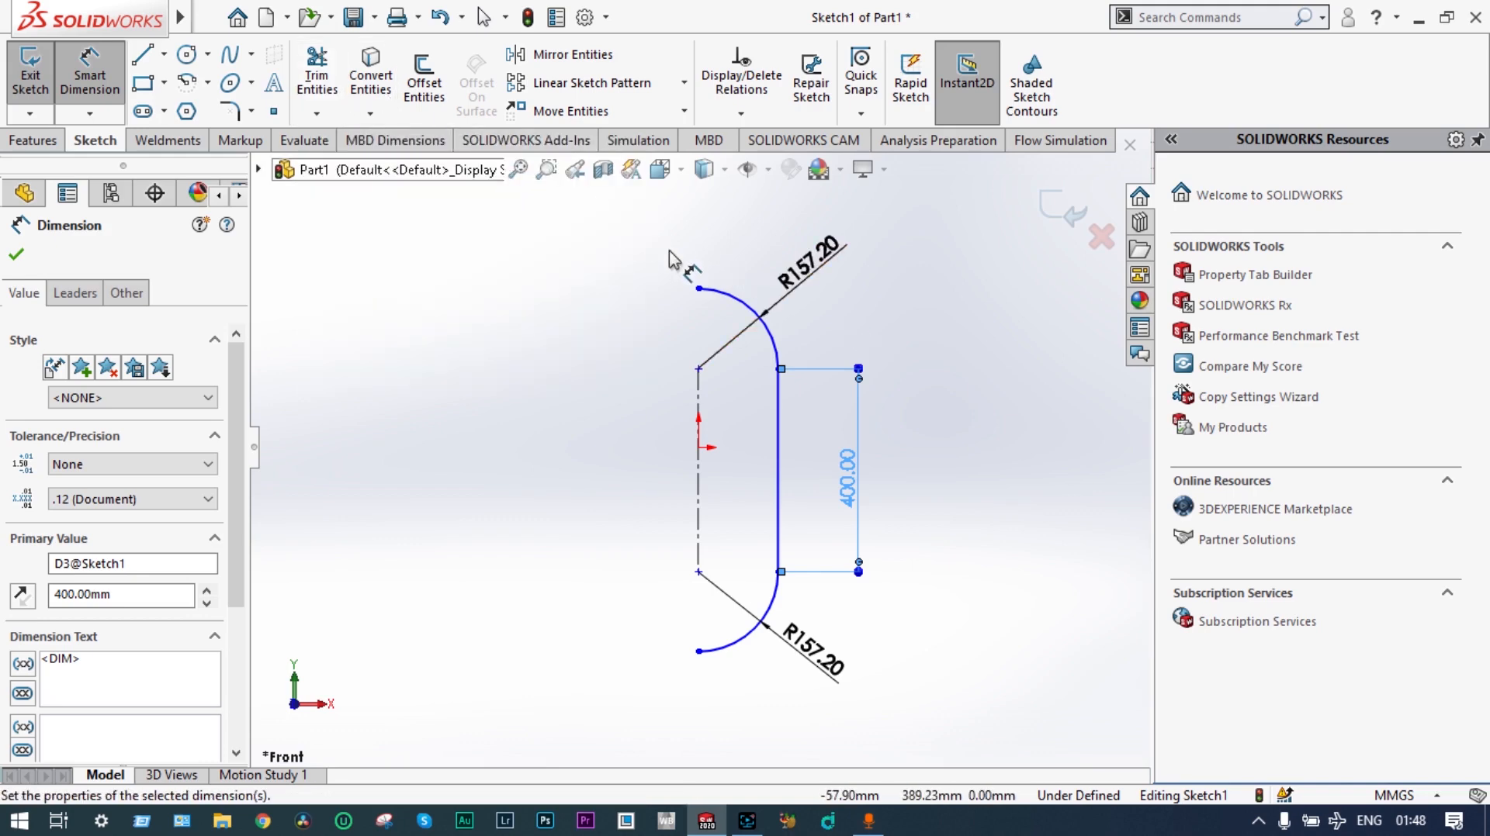
key("Escape")
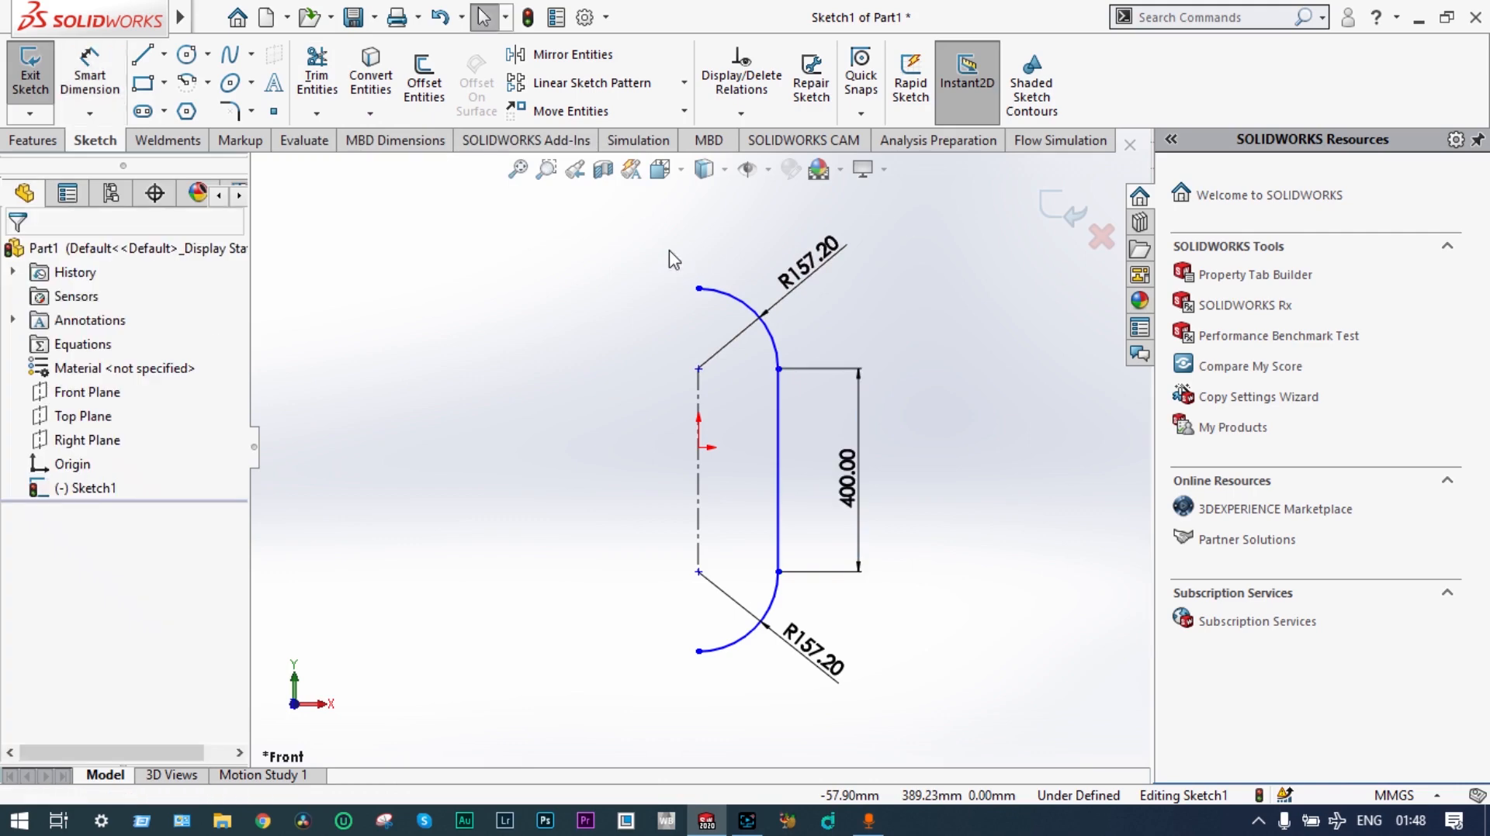
Offset the whole chain of arcs and vertical line outward by 10 mm.
left_click(423, 82)
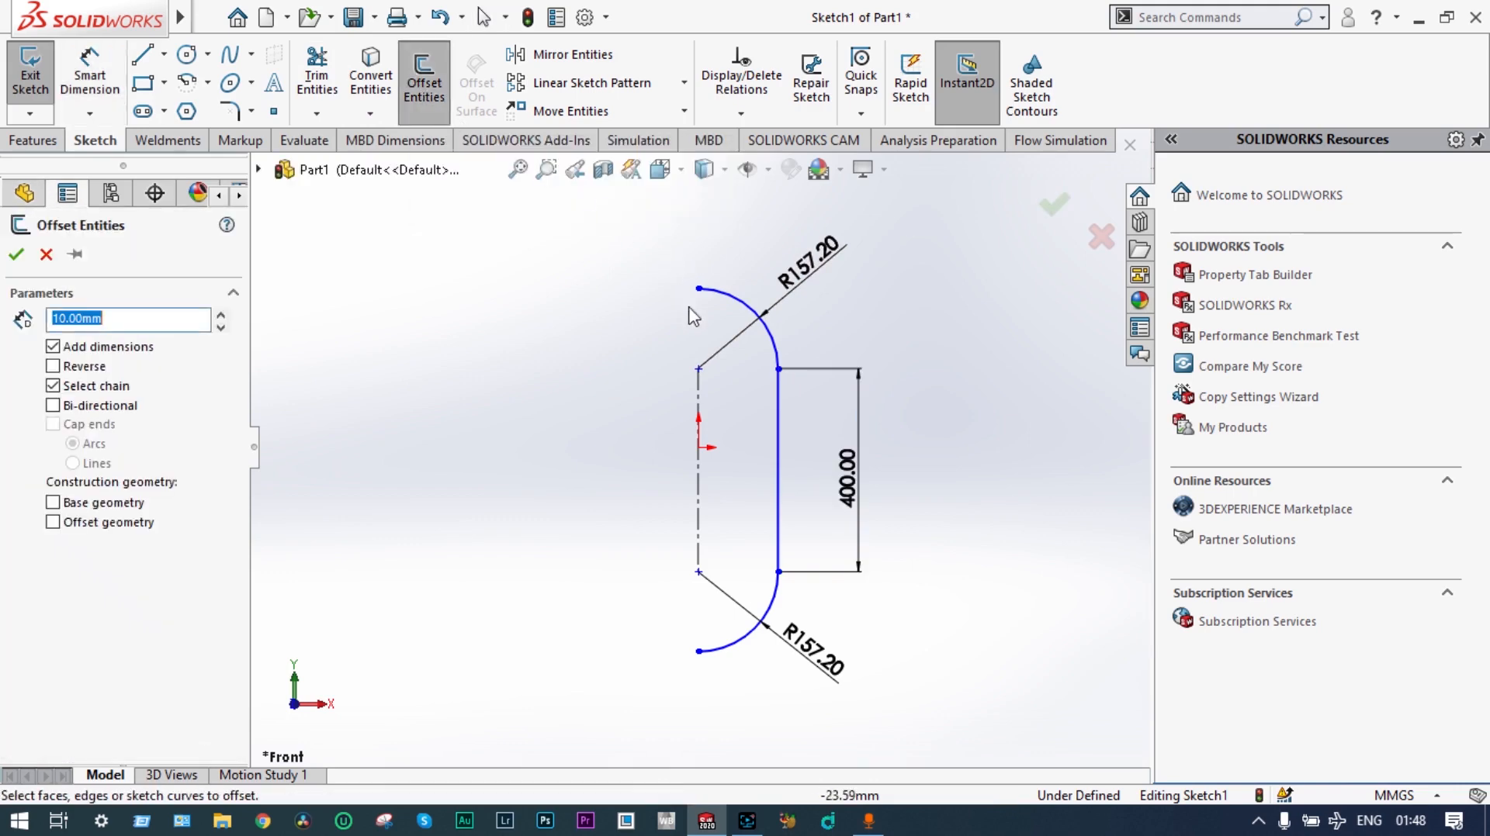
left_click(772, 346)
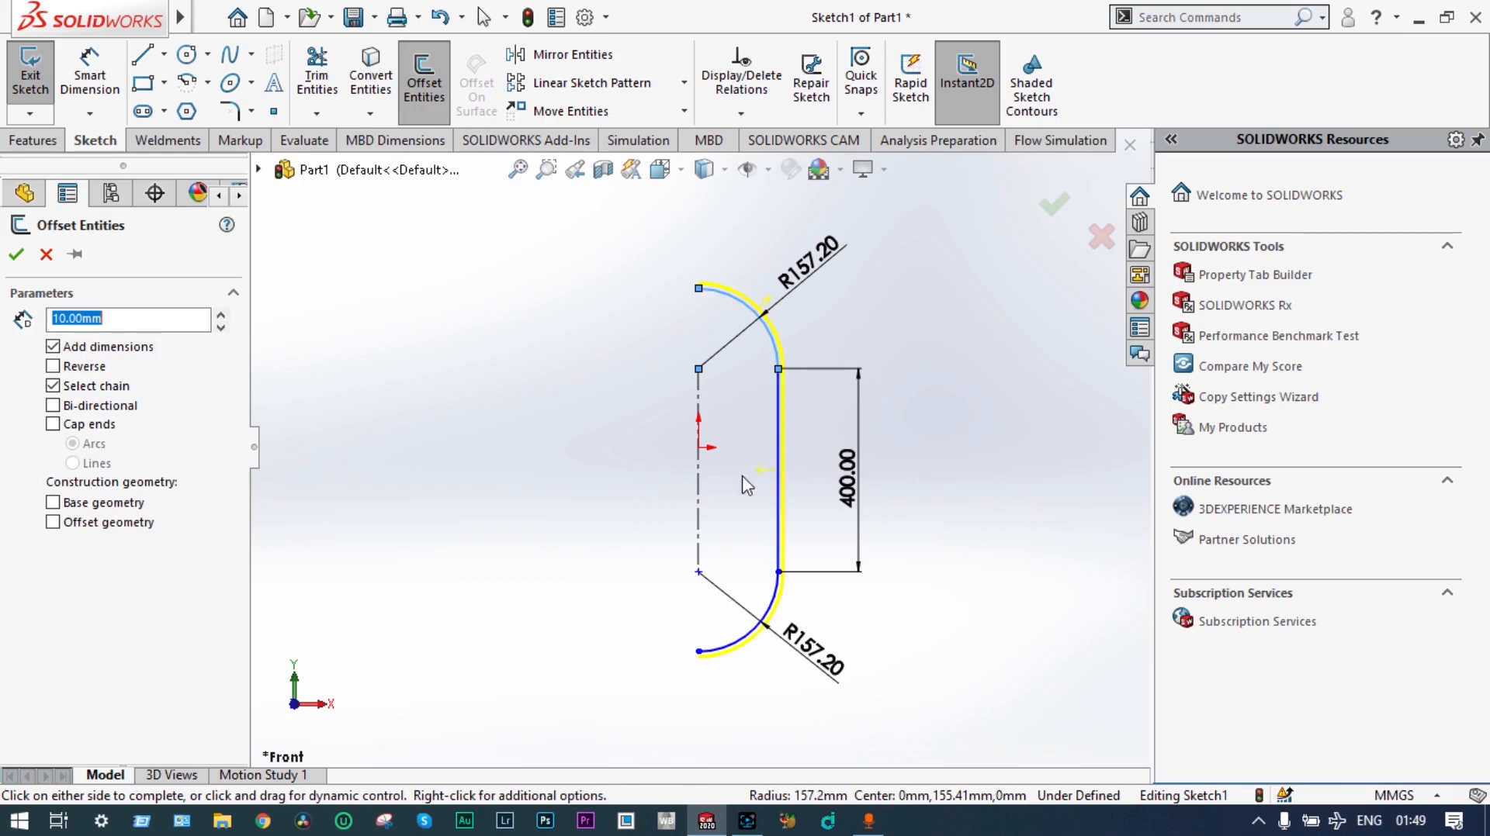
left_click(17, 255)
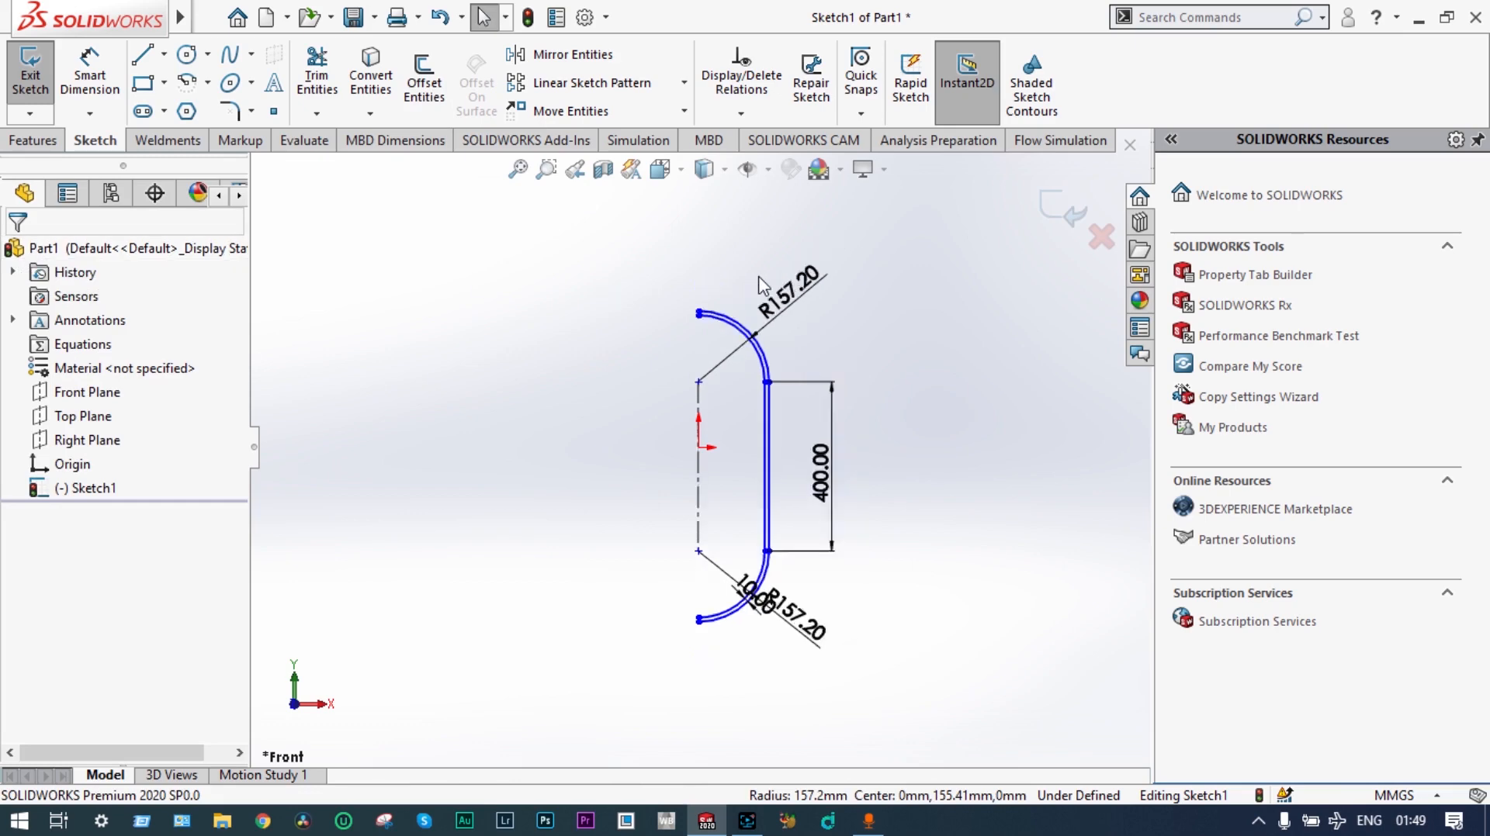
Close the upper and lower open ends of the offset profile with short vertical lines between the arc endpoints.
scroll(637, 463, "down", 5)
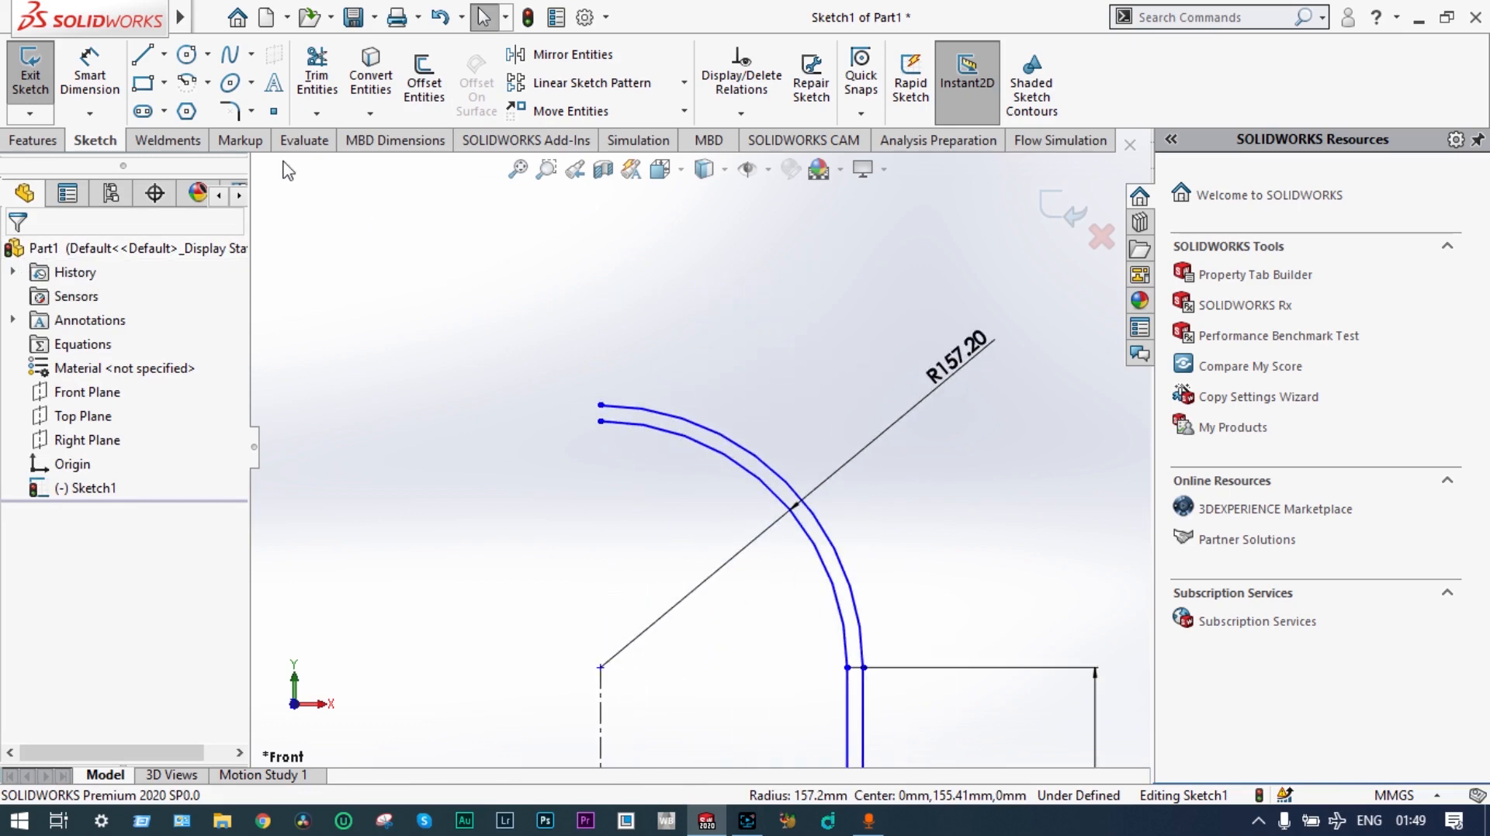
left_click(142, 53)
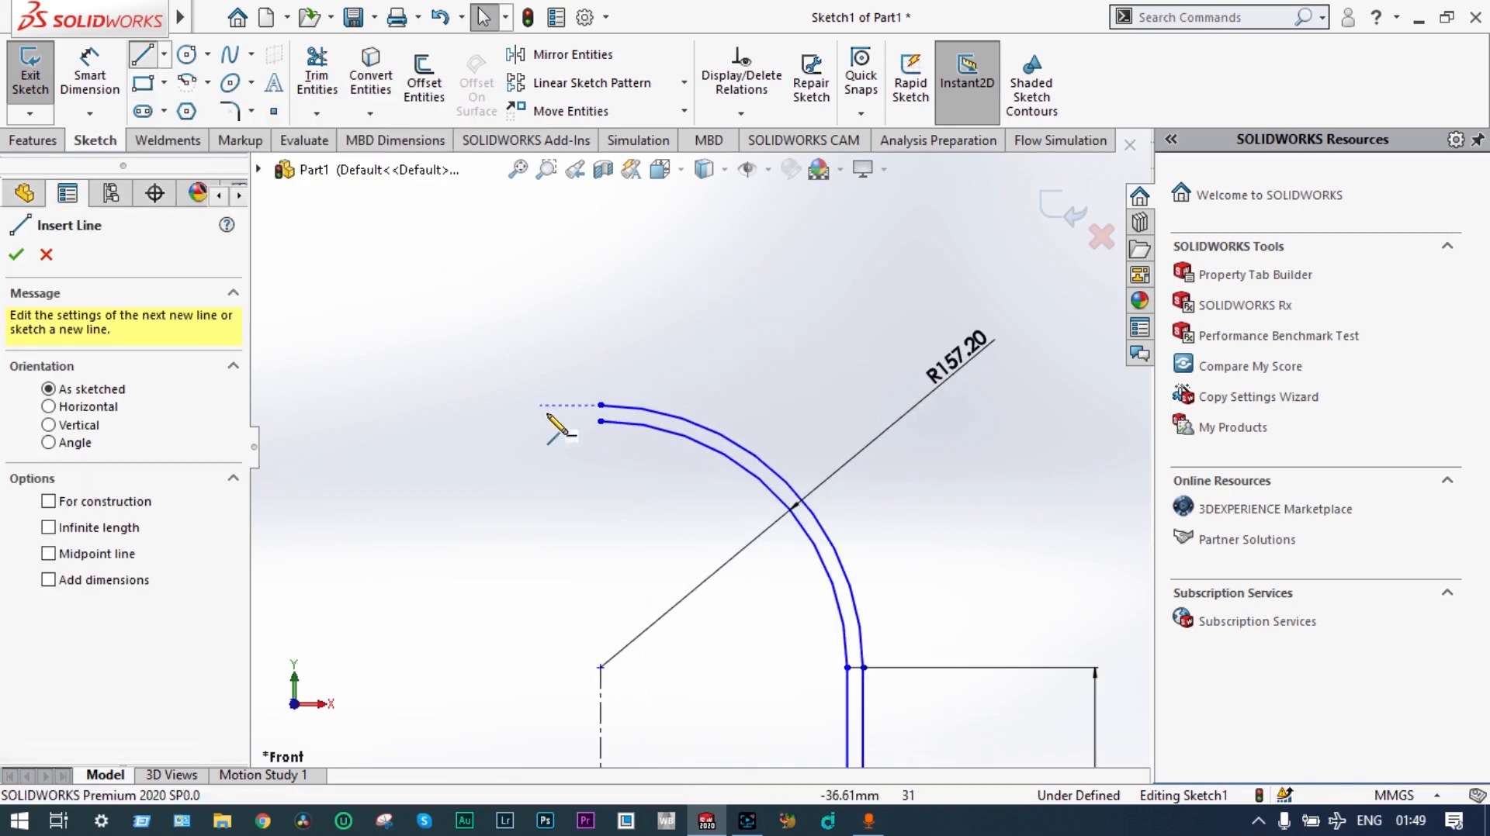
left_click(600, 405)
left_click(600, 421)
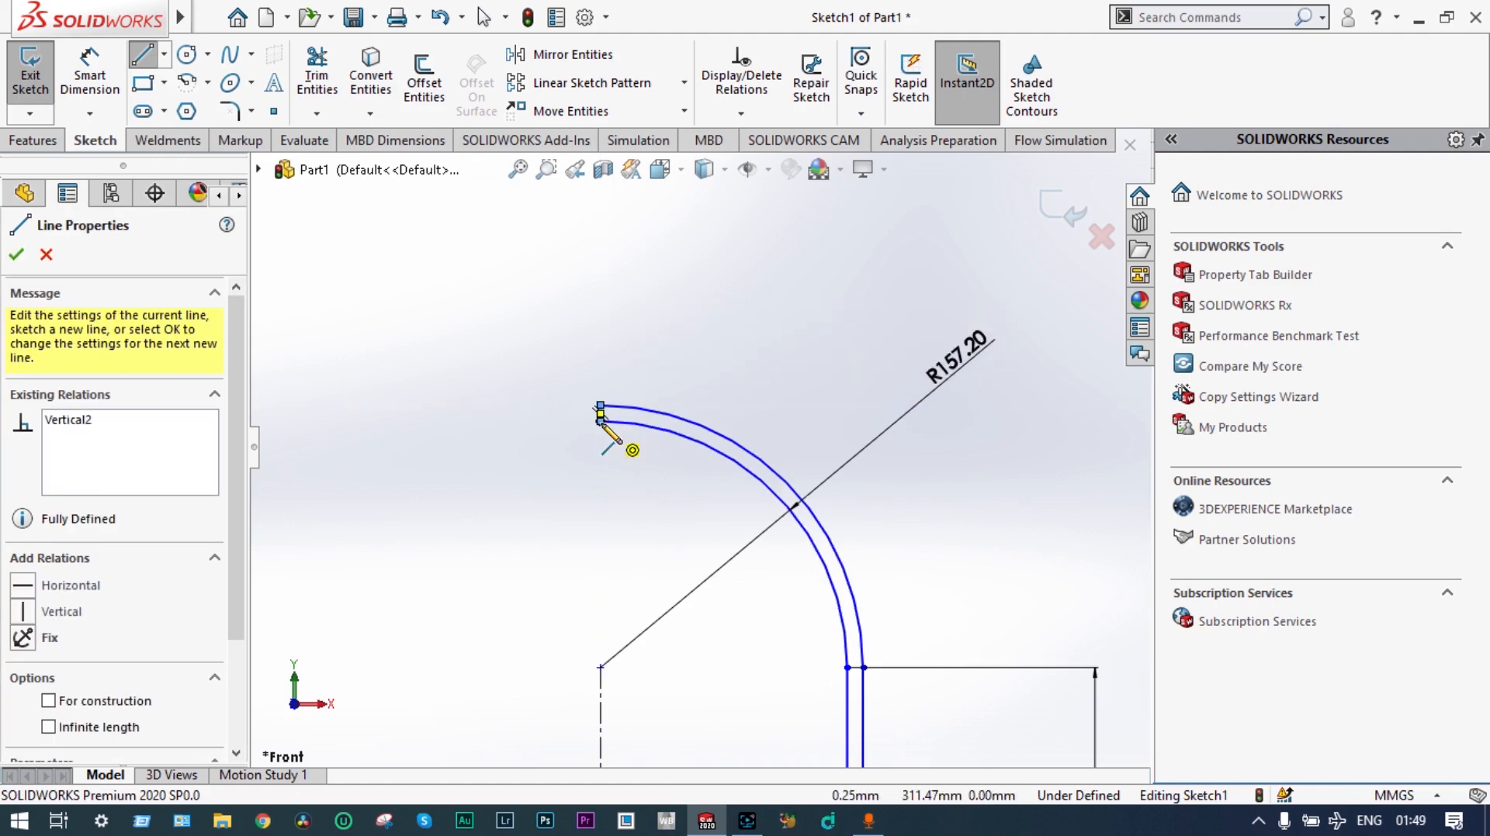
scroll(715, 561, "up", 4)
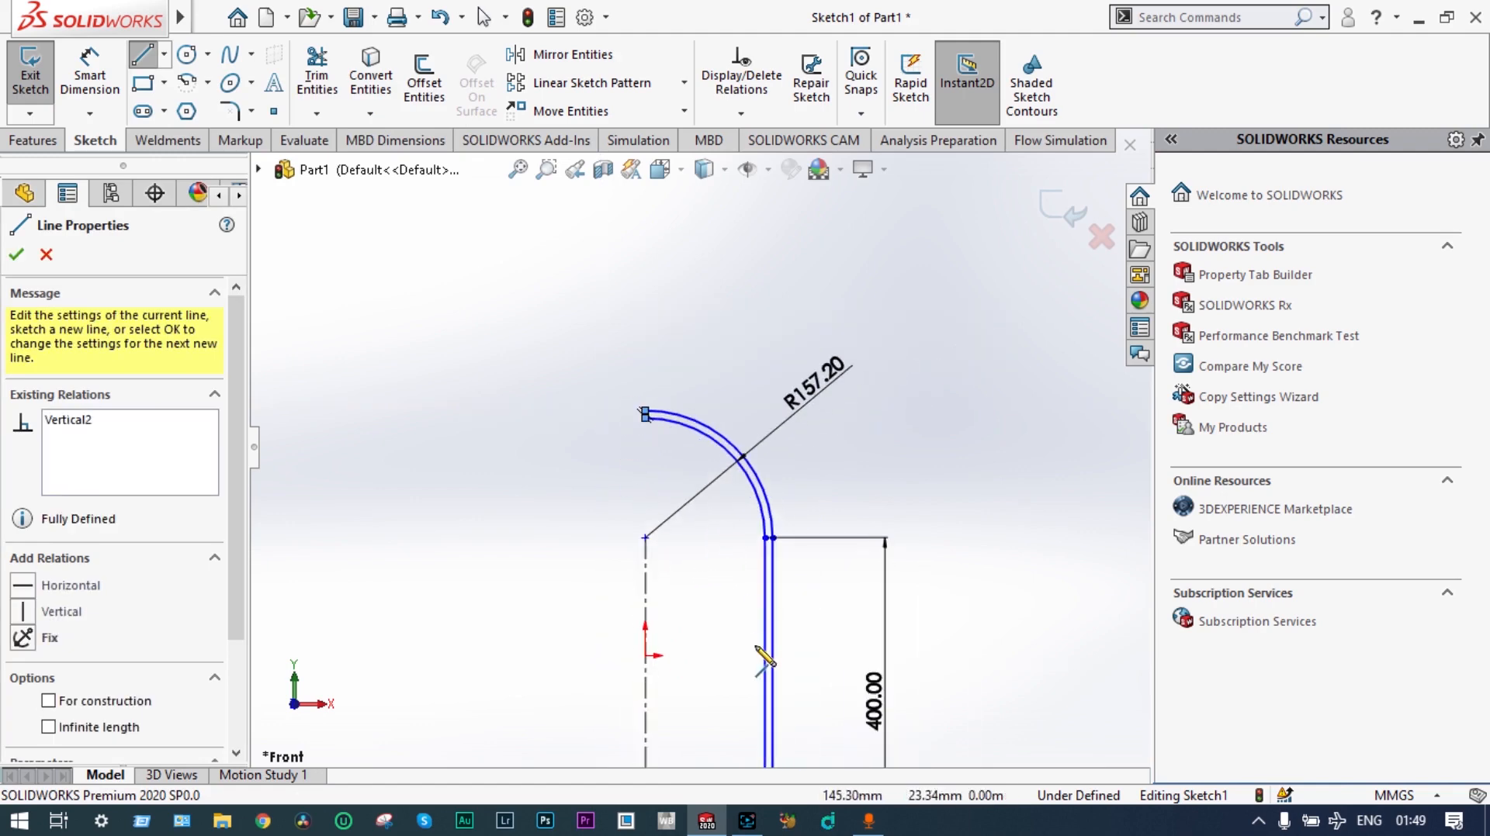
scroll(764, 657, "up", 5)
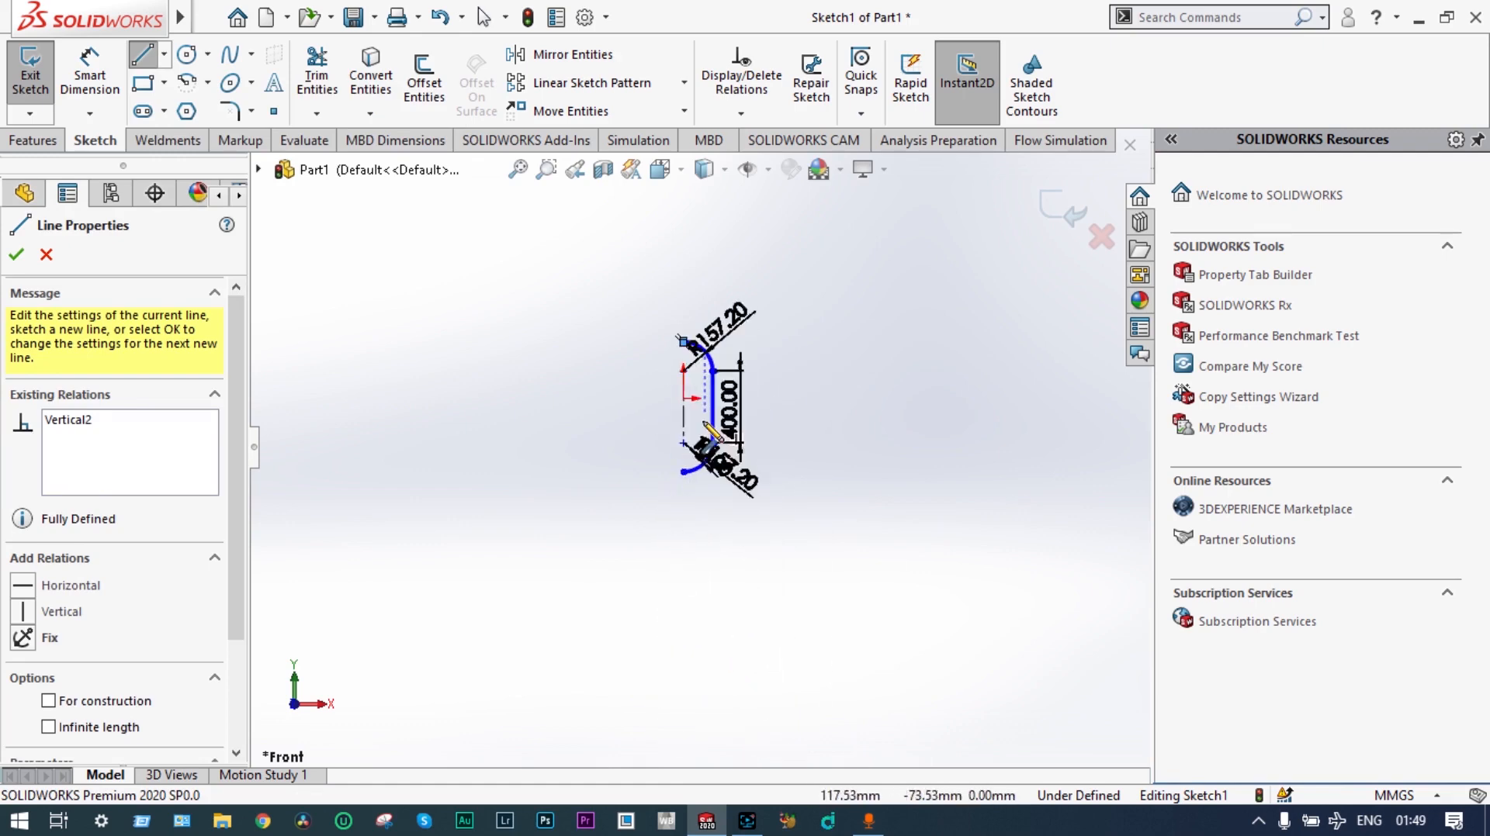
scroll(706, 425, "down", 3)
scroll(683, 450, "down", 8)
left_click(638, 516)
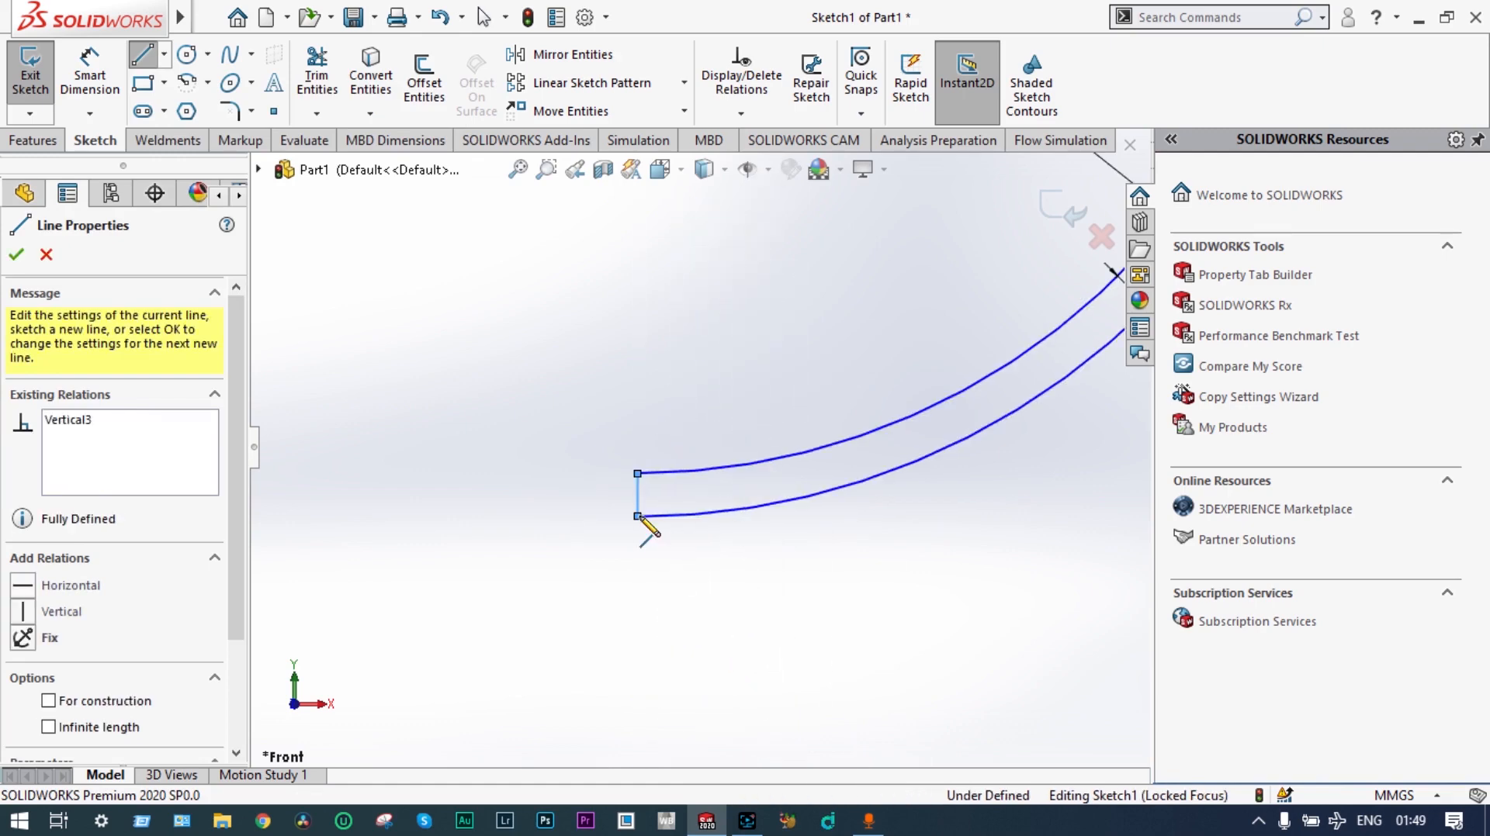
key("Escape")
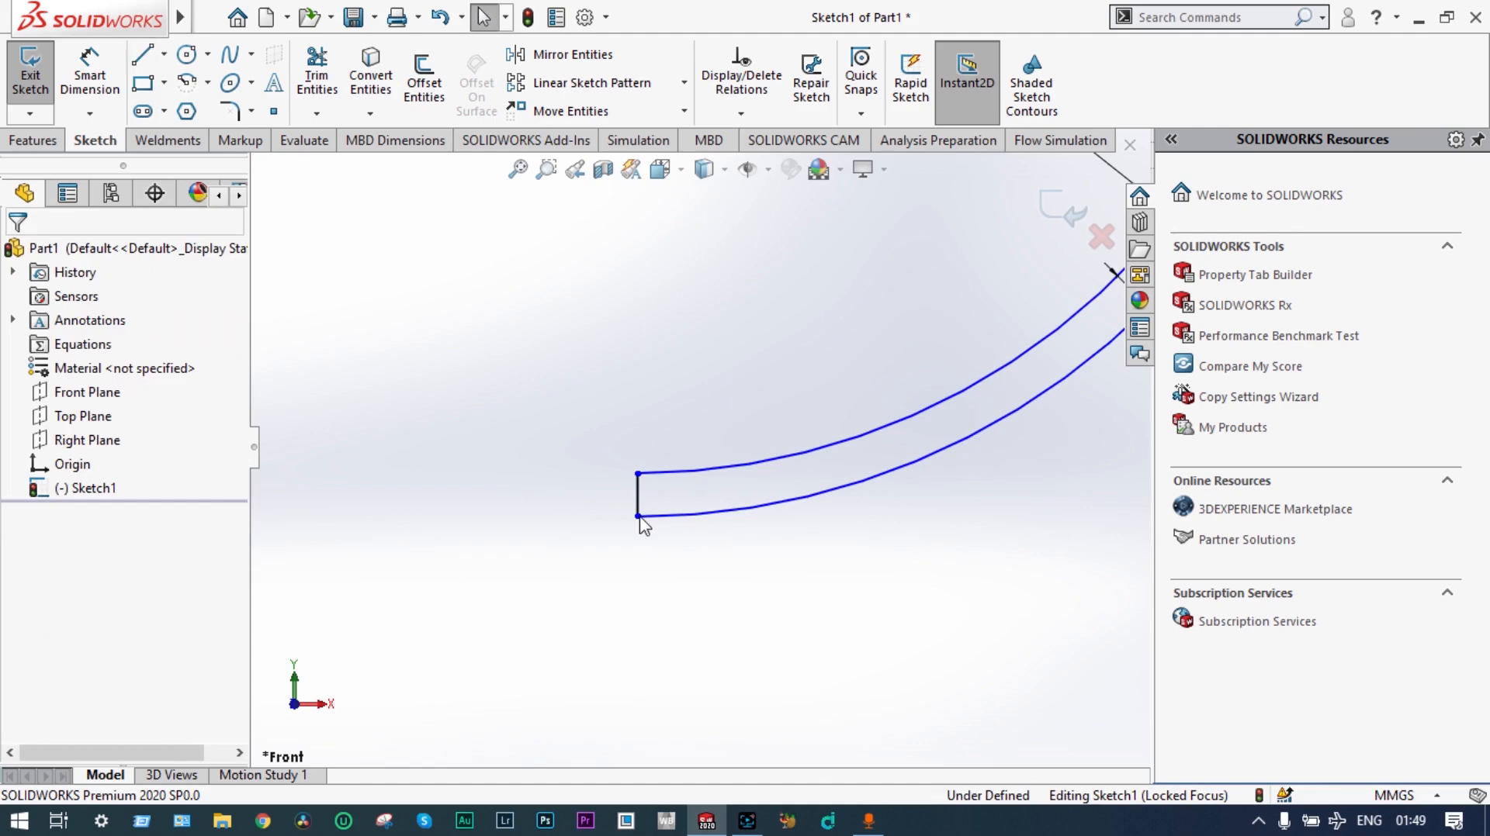
Exit the sketch and select the finished profile sketch.
scroll(896, 398, "up", 5)
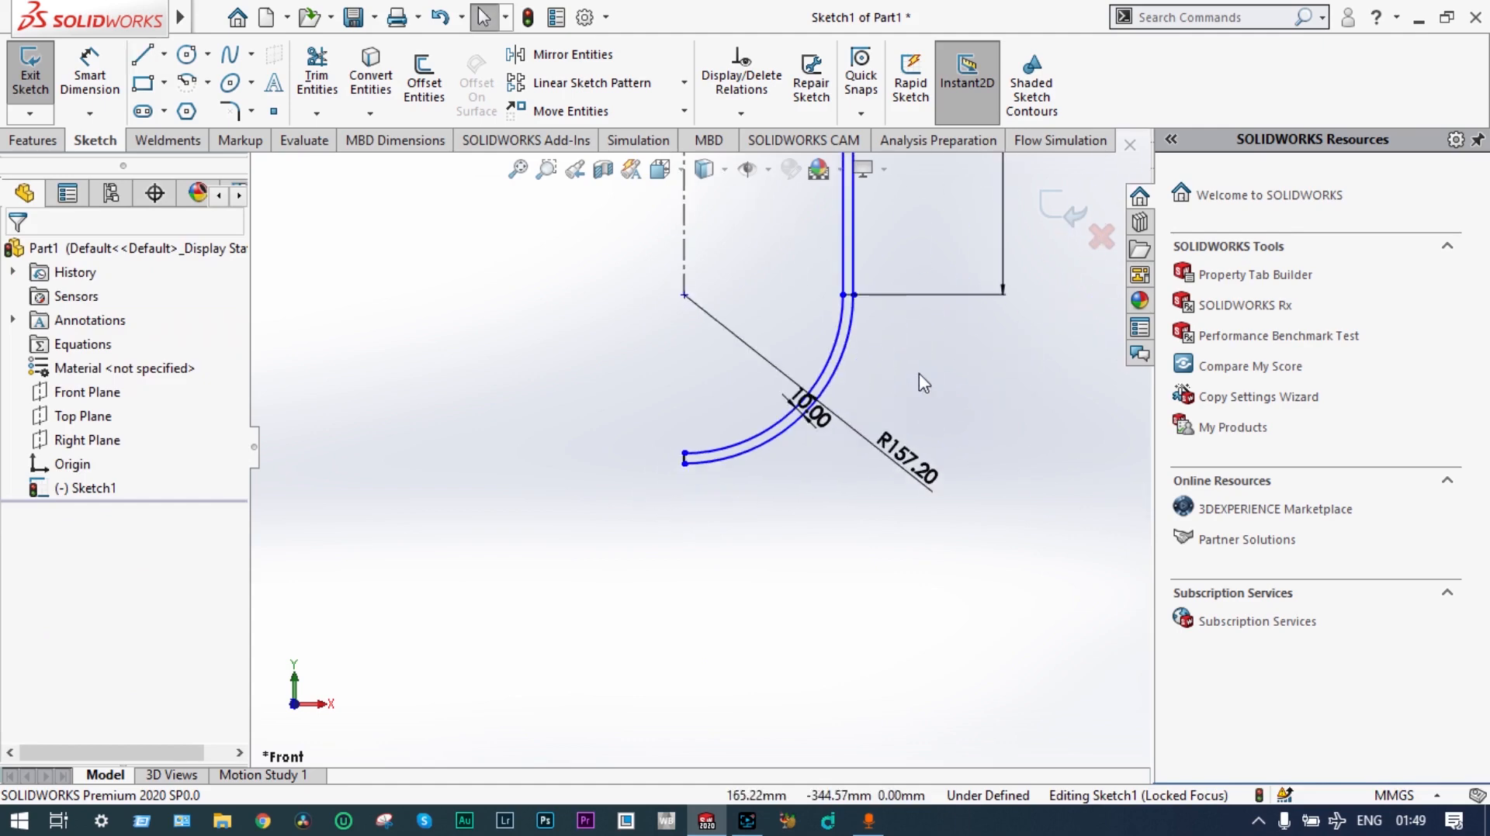
left_click(1068, 228)
key("f")
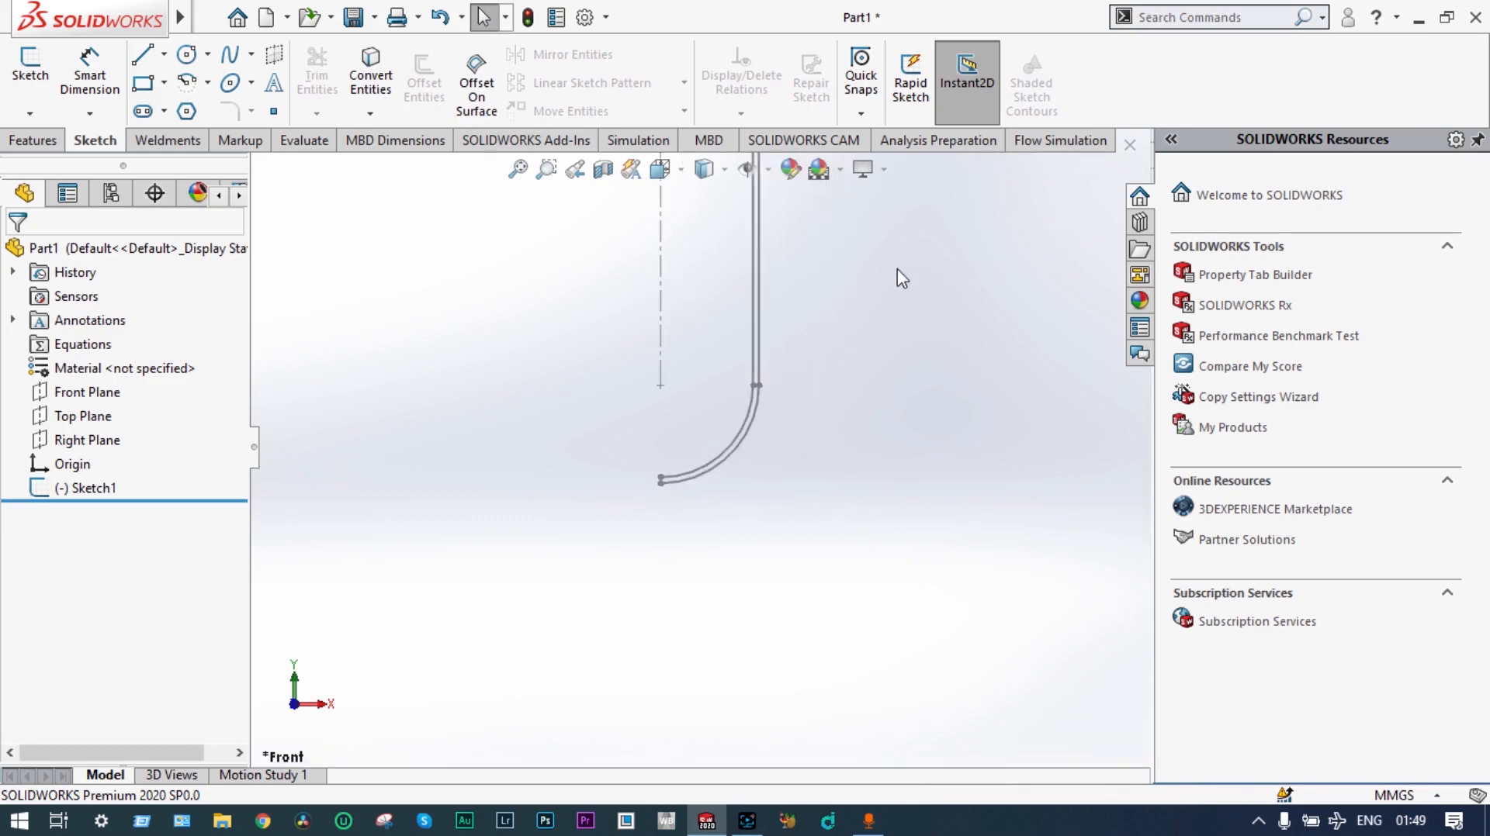
left_click(84, 488)
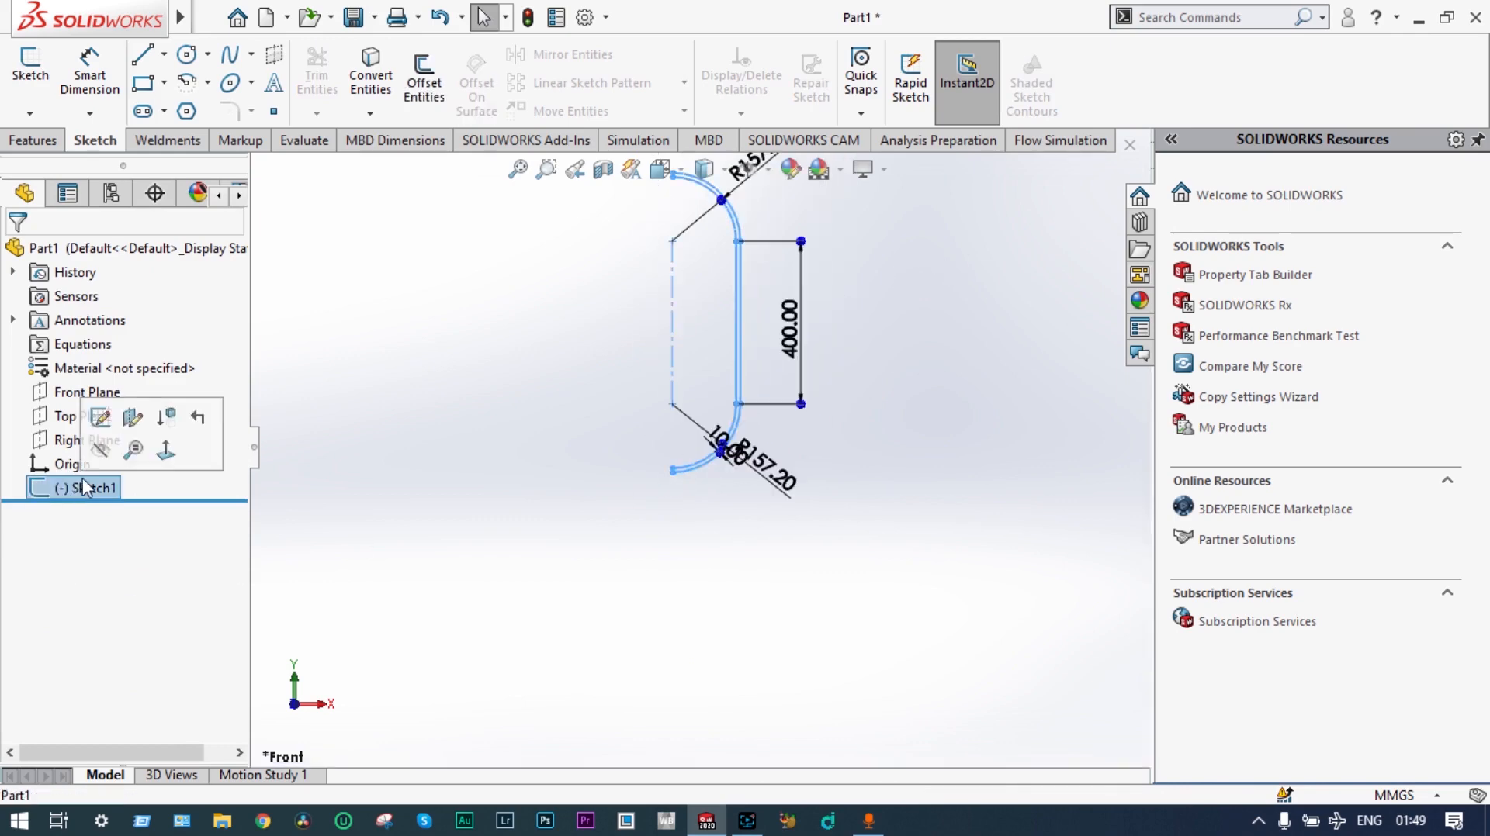
Revolve the closed profile sketch 360 degrees about its vertical centerline into a solid vessel body.
left_click(23, 141)
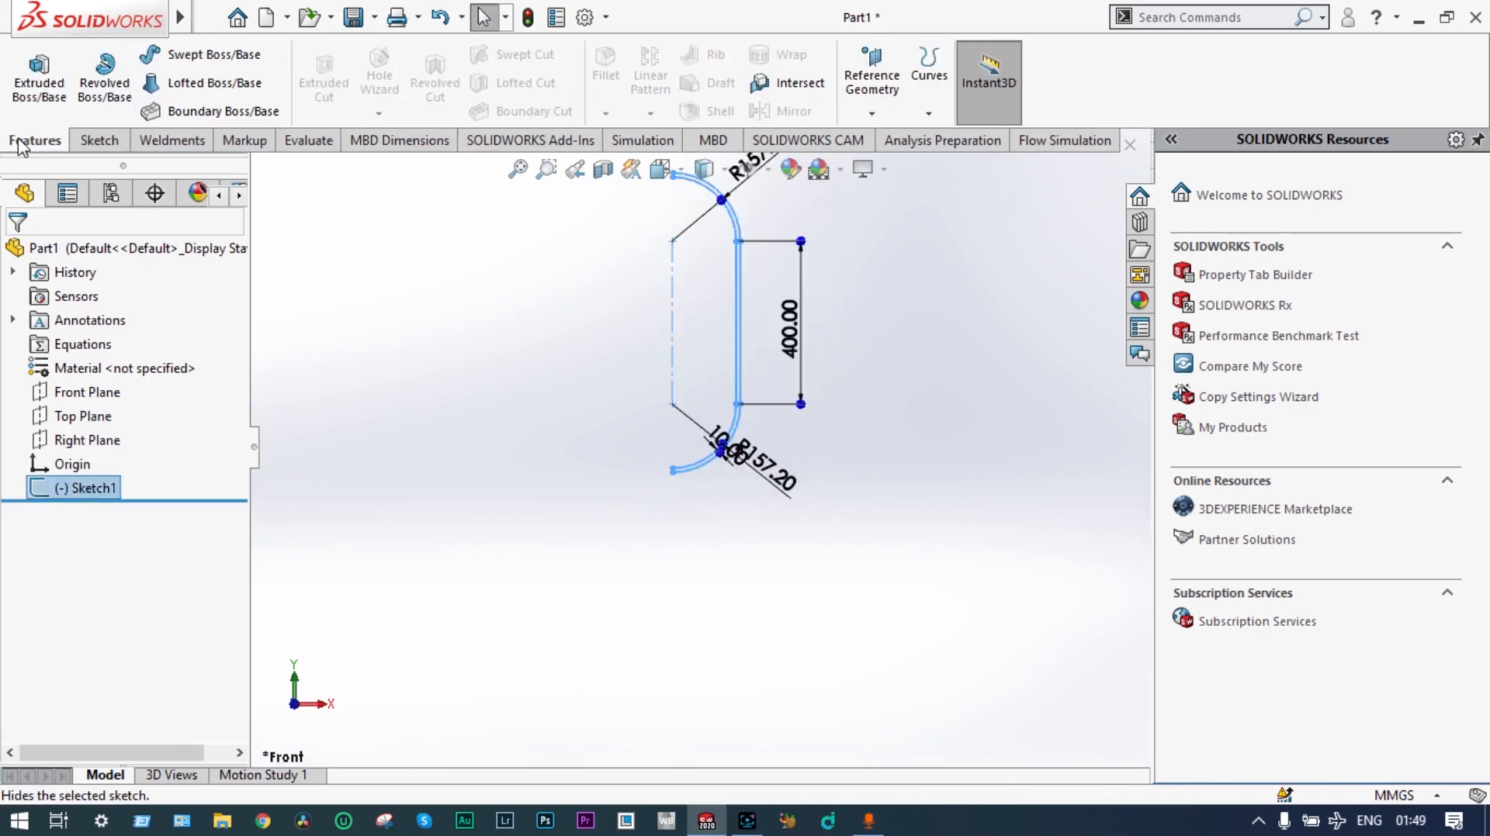
left_click(108, 86)
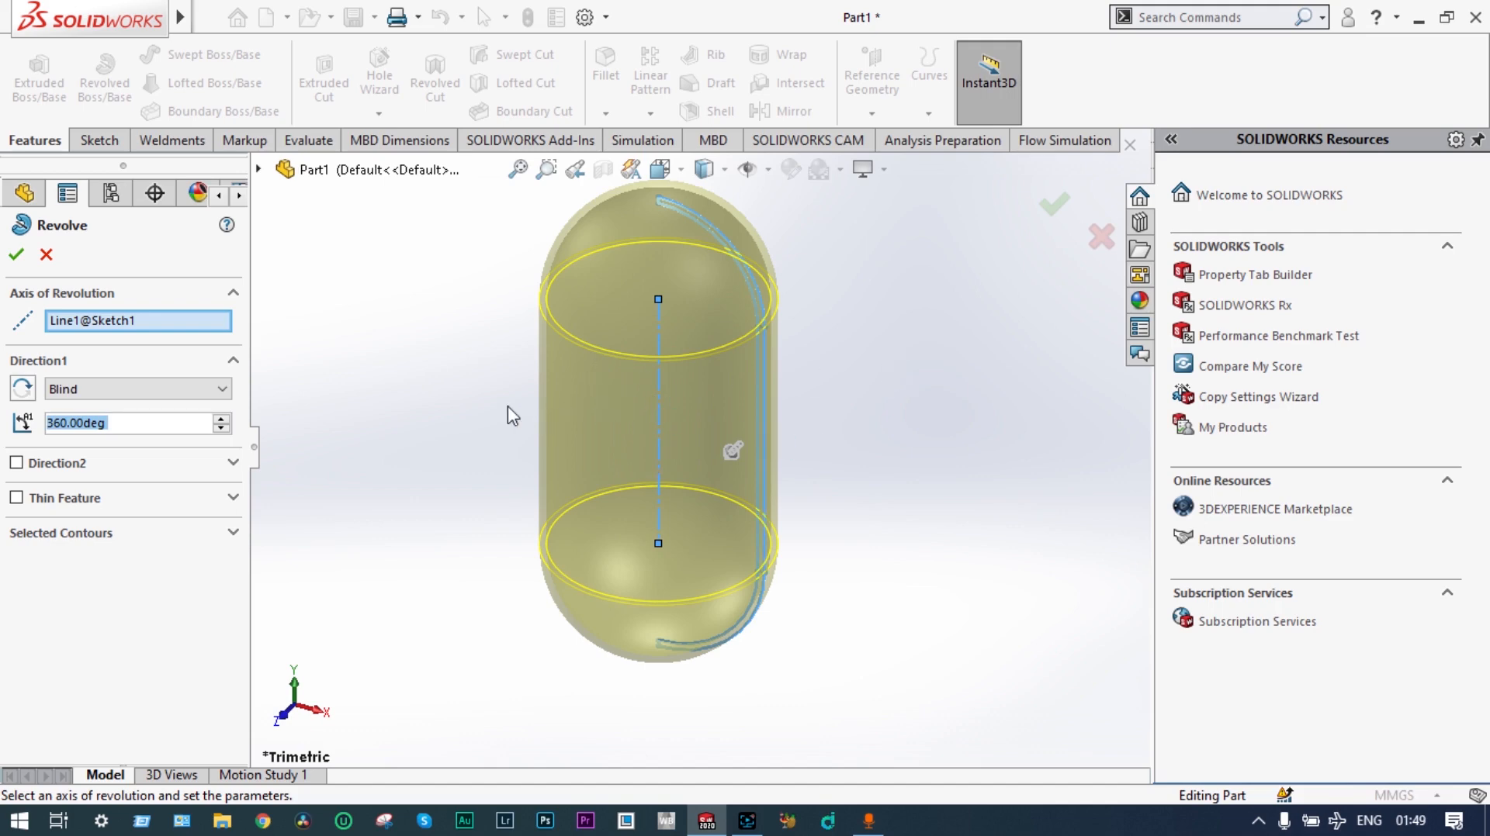
left_click(1055, 207)
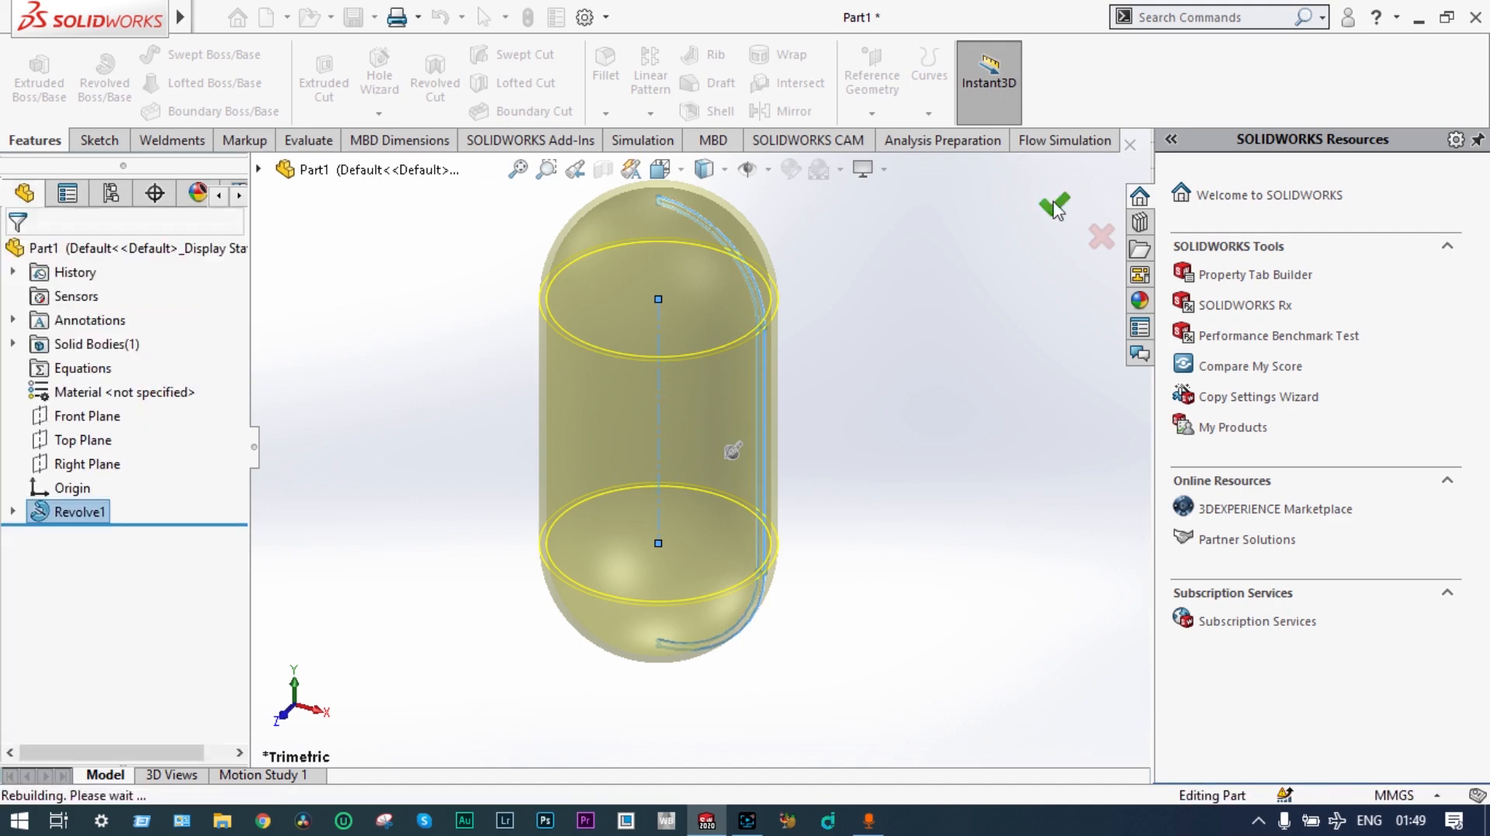
left_click(14, 513)
right_click(86, 538)
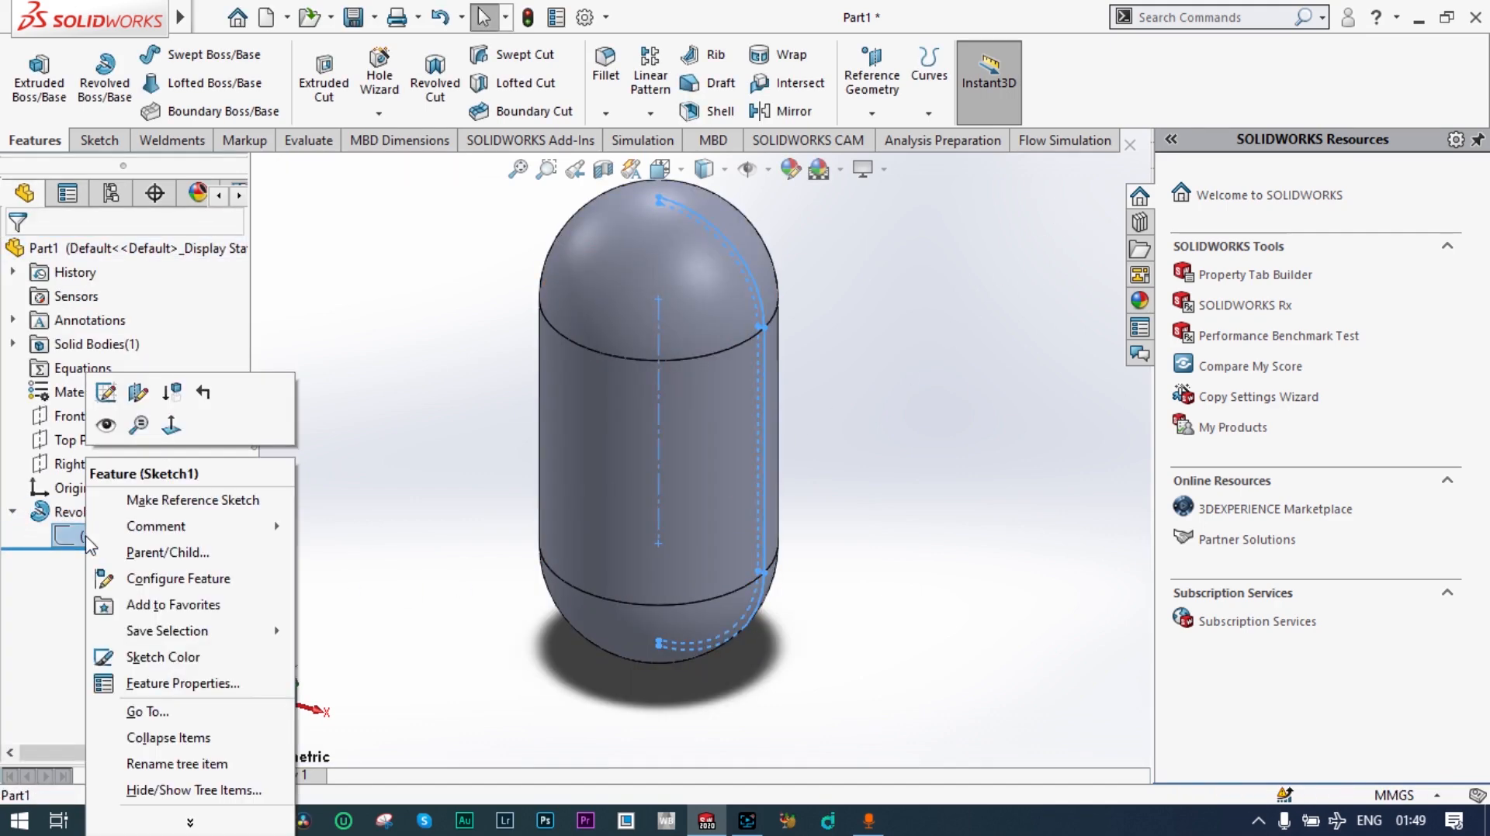
left_click(106, 425)
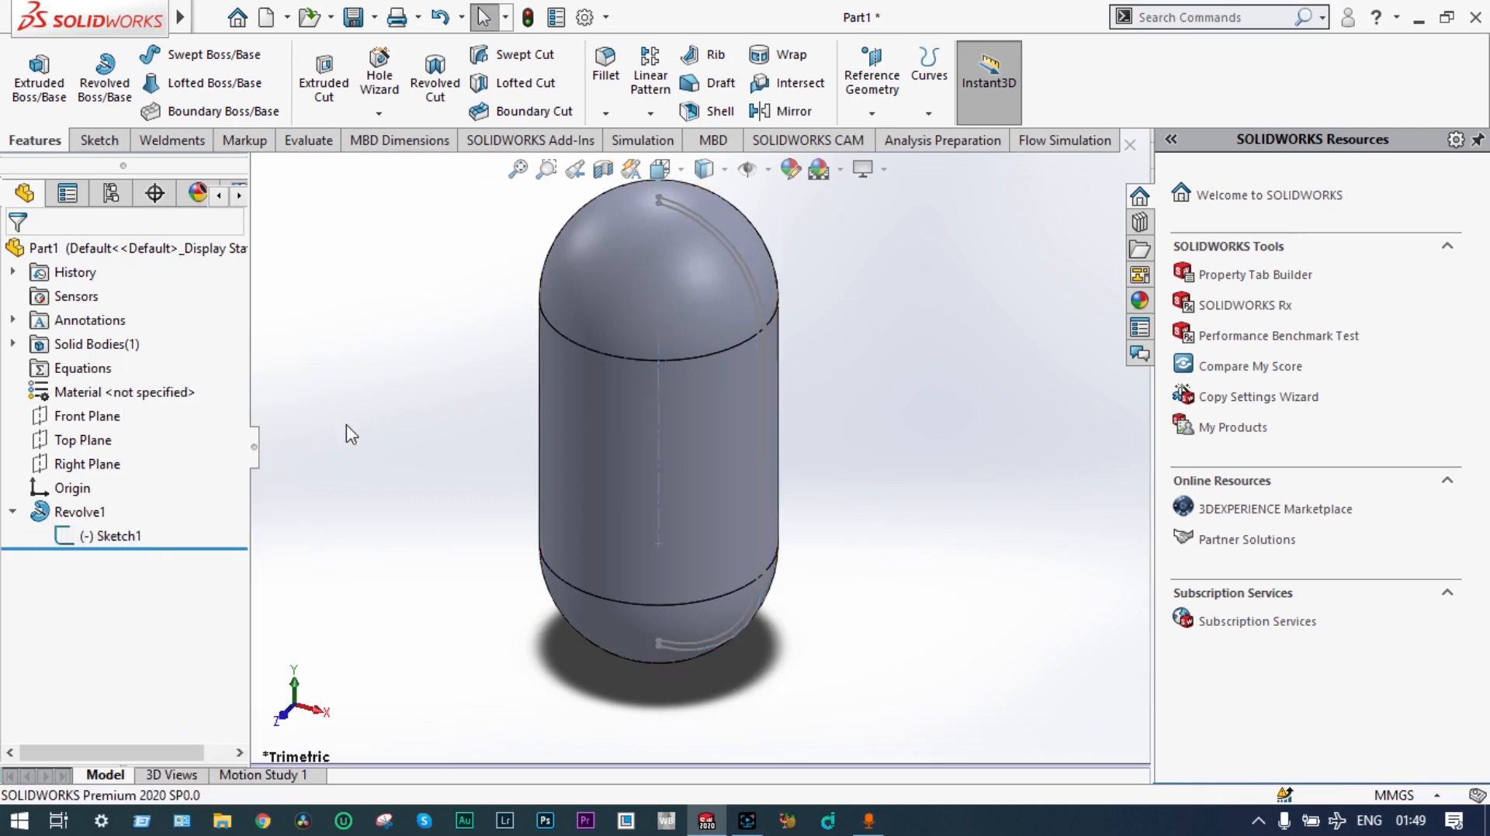
mouse_move(346, 427)
middle_mouse_down()
mouse_move(386, 404)
mouse_move(377, 416)
middle_mouse_up()
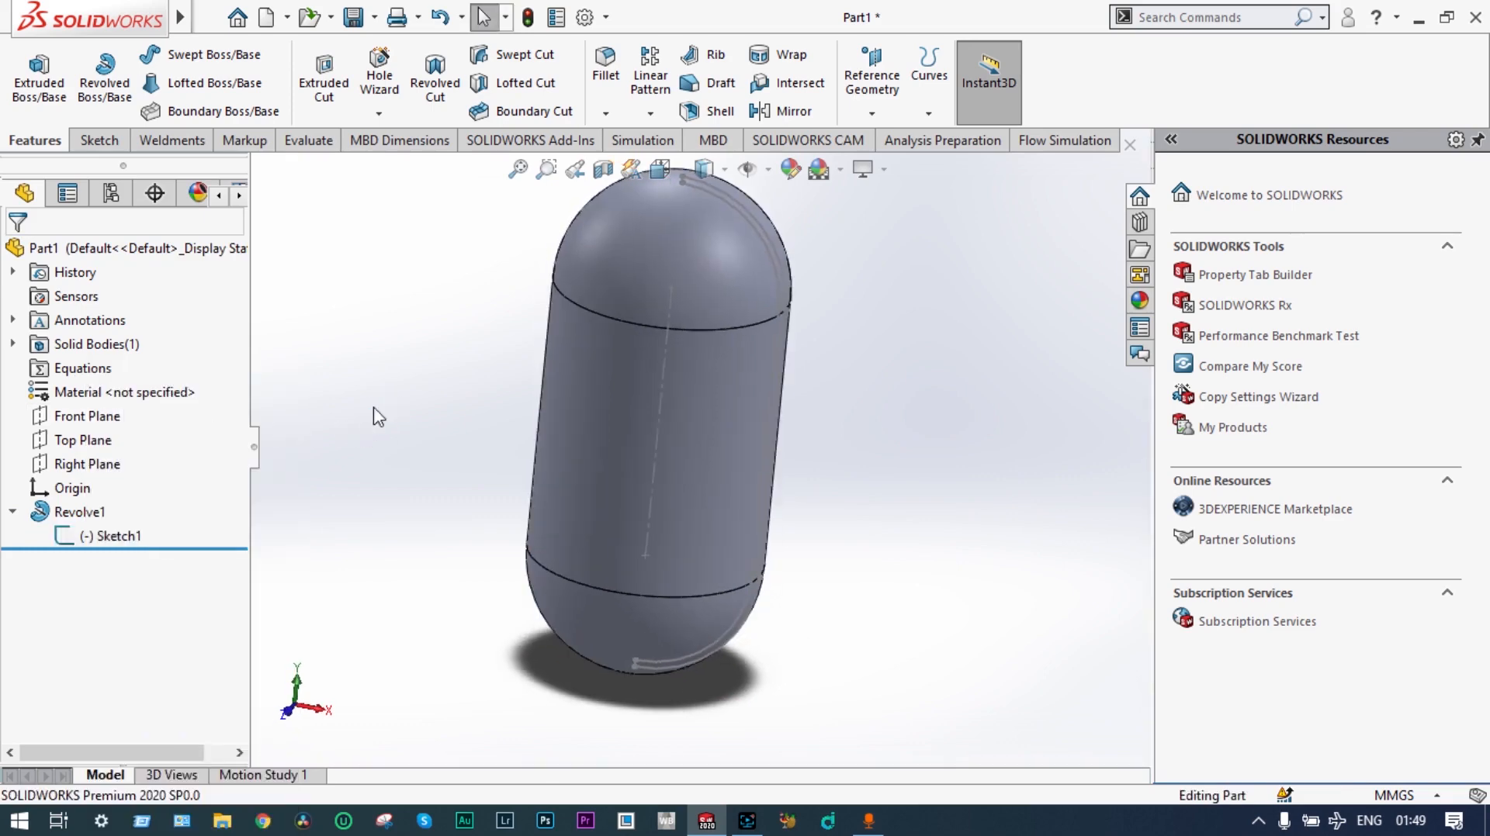
right_click(134, 548)
left_click(152, 434)
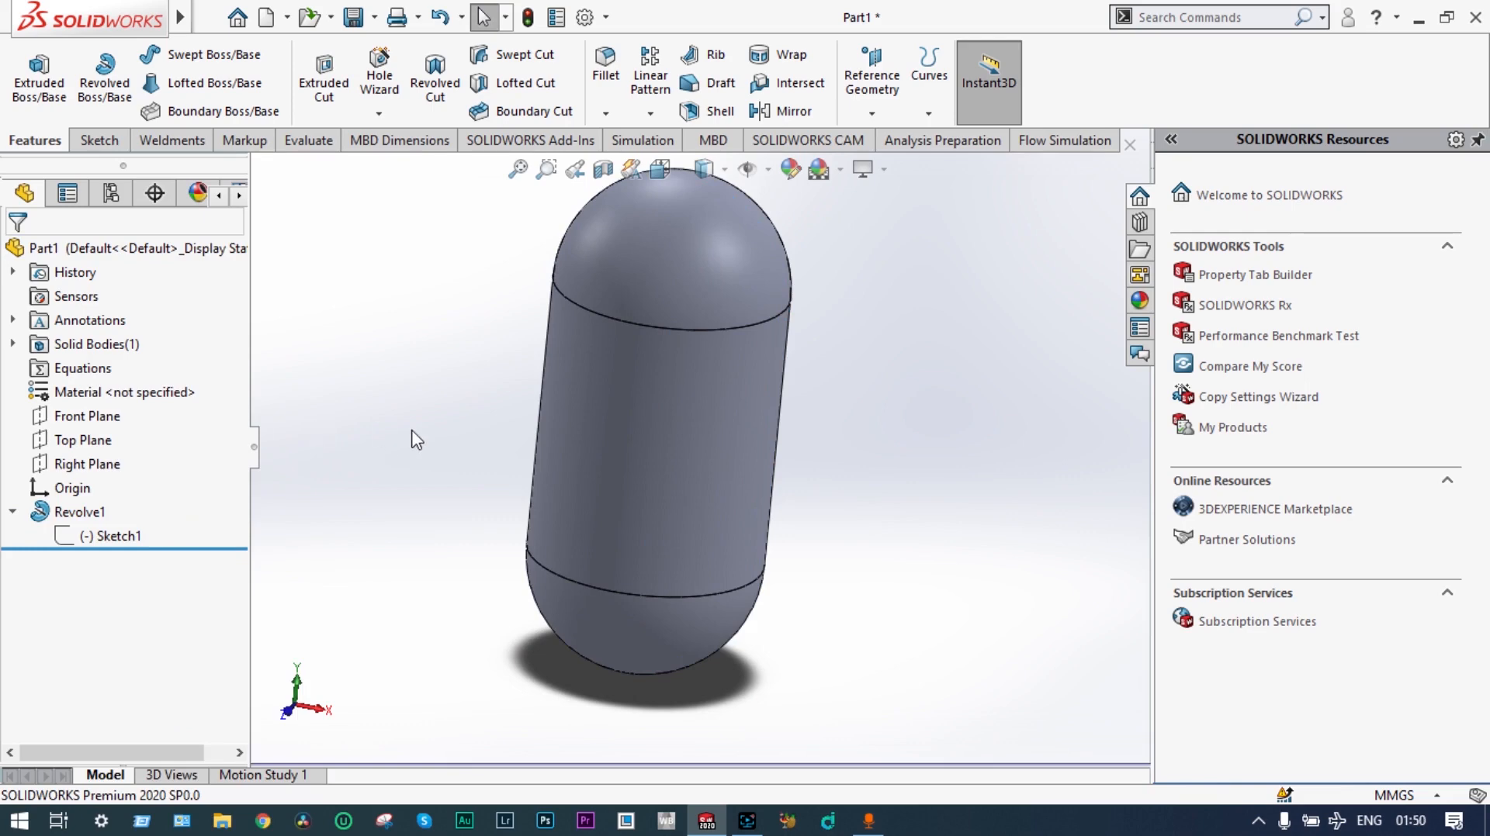
Apply the polished steel appearance from the Metal > Steel library to the whole part.
middle_click_drag(417, 440, 560, 411)
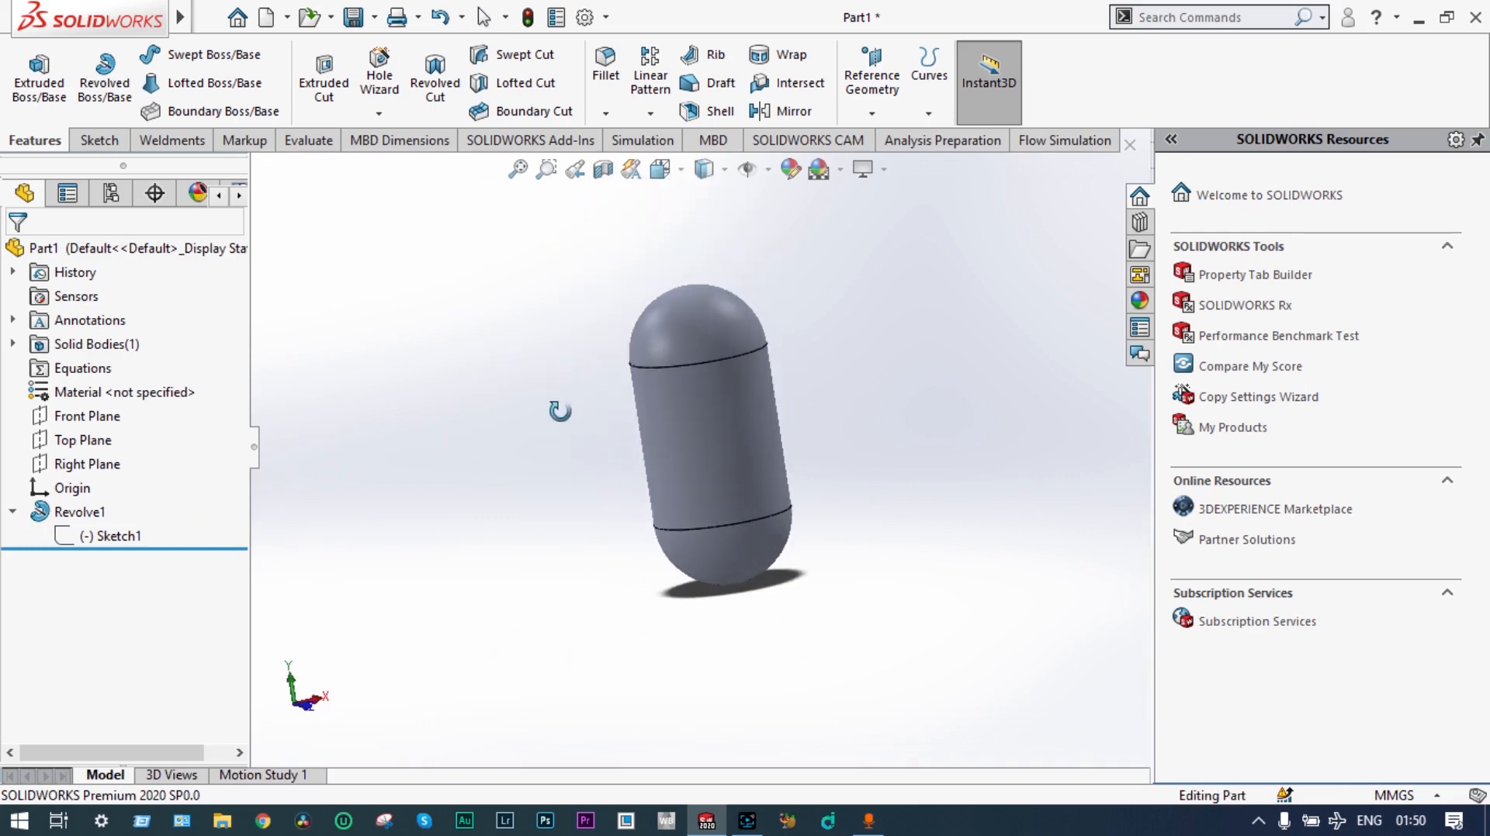
scroll(673, 394, "up", 3)
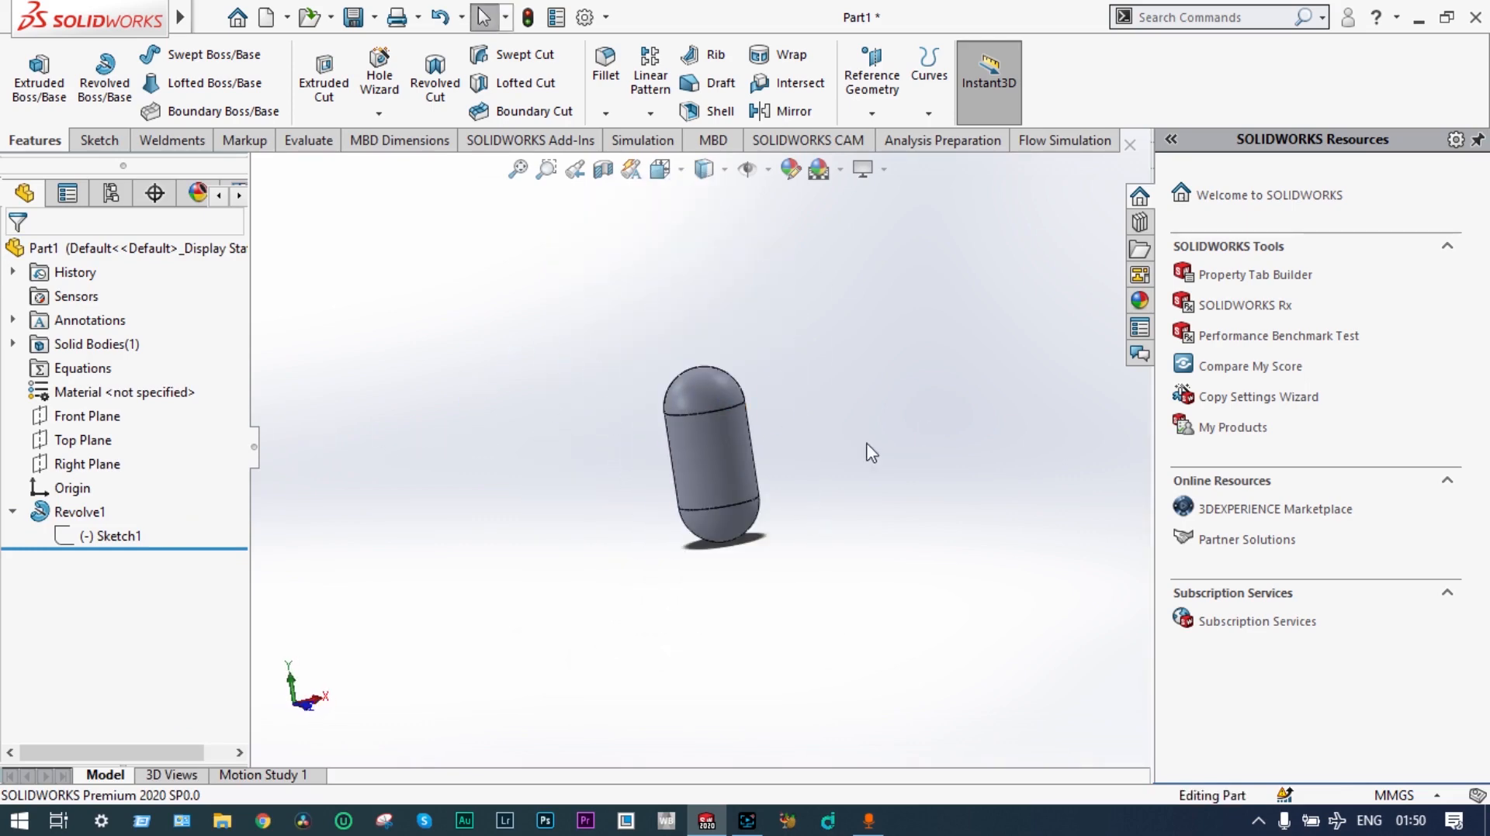
scroll(696, 458, "down", 5)
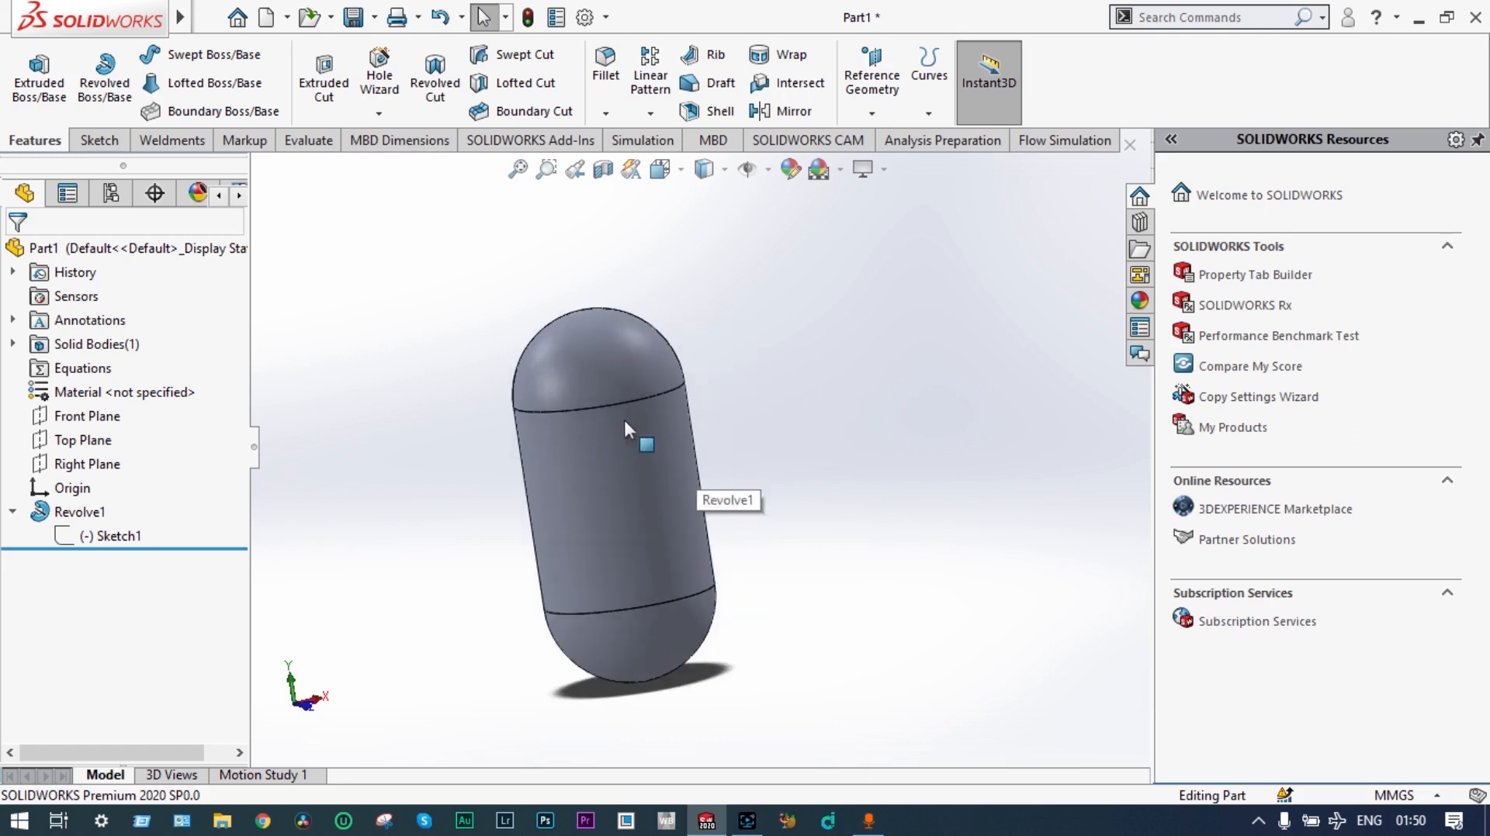
left_click(1140, 301)
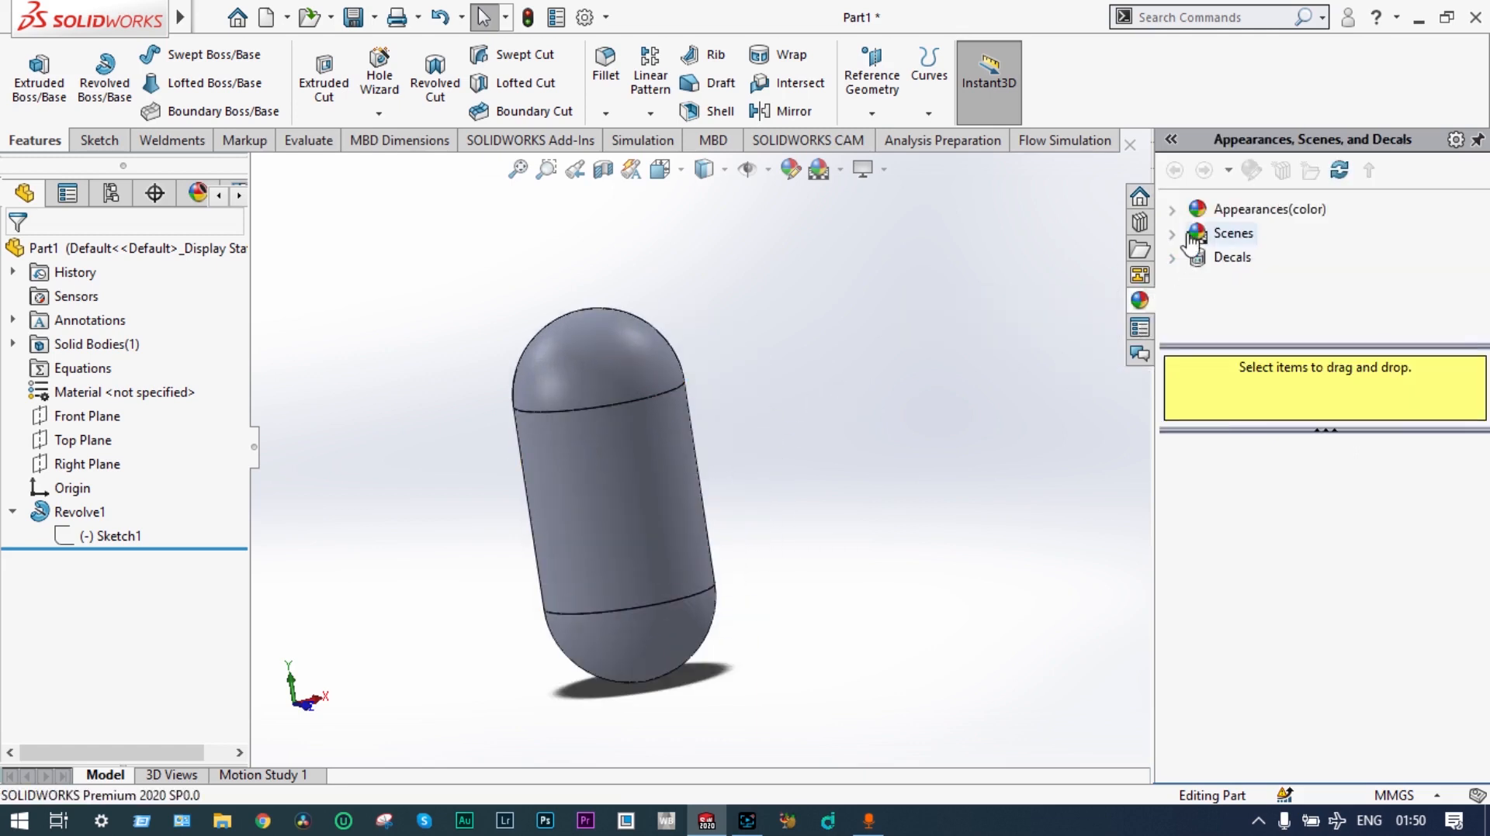
left_click(1173, 211)
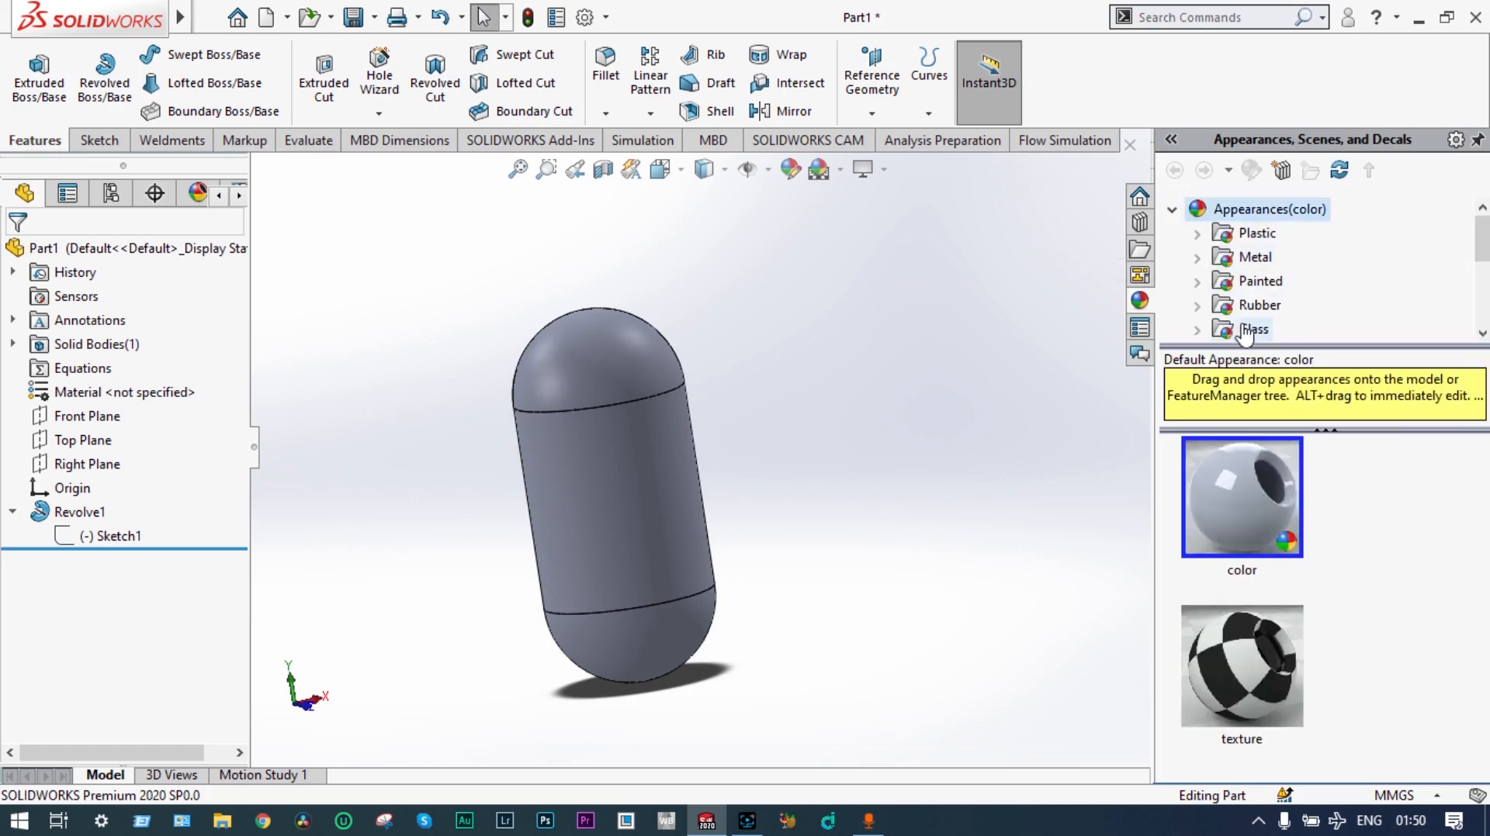
left_click(1199, 258)
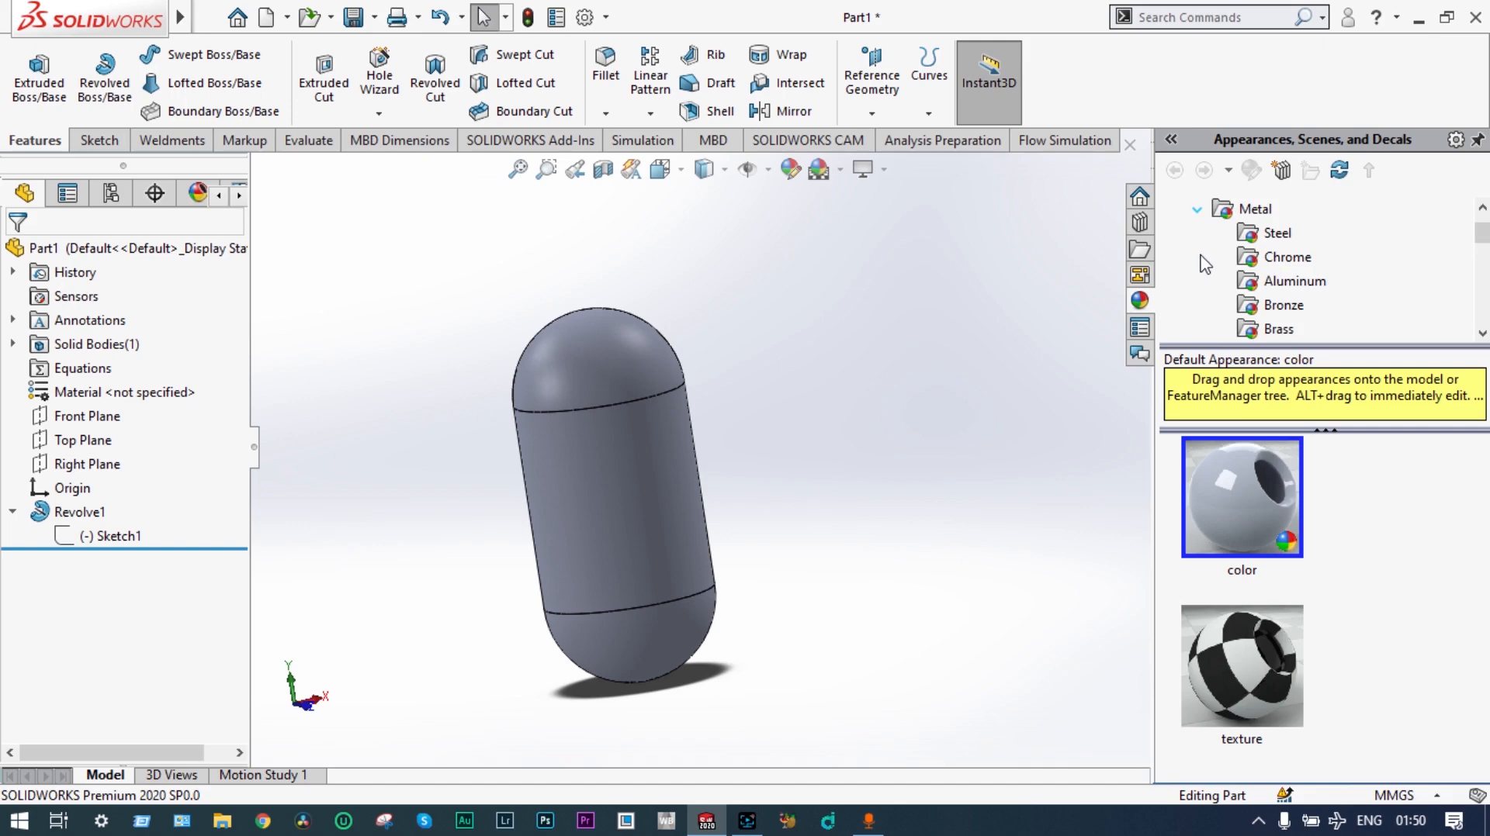
left_click(1246, 235)
mouse_move(1270, 496)
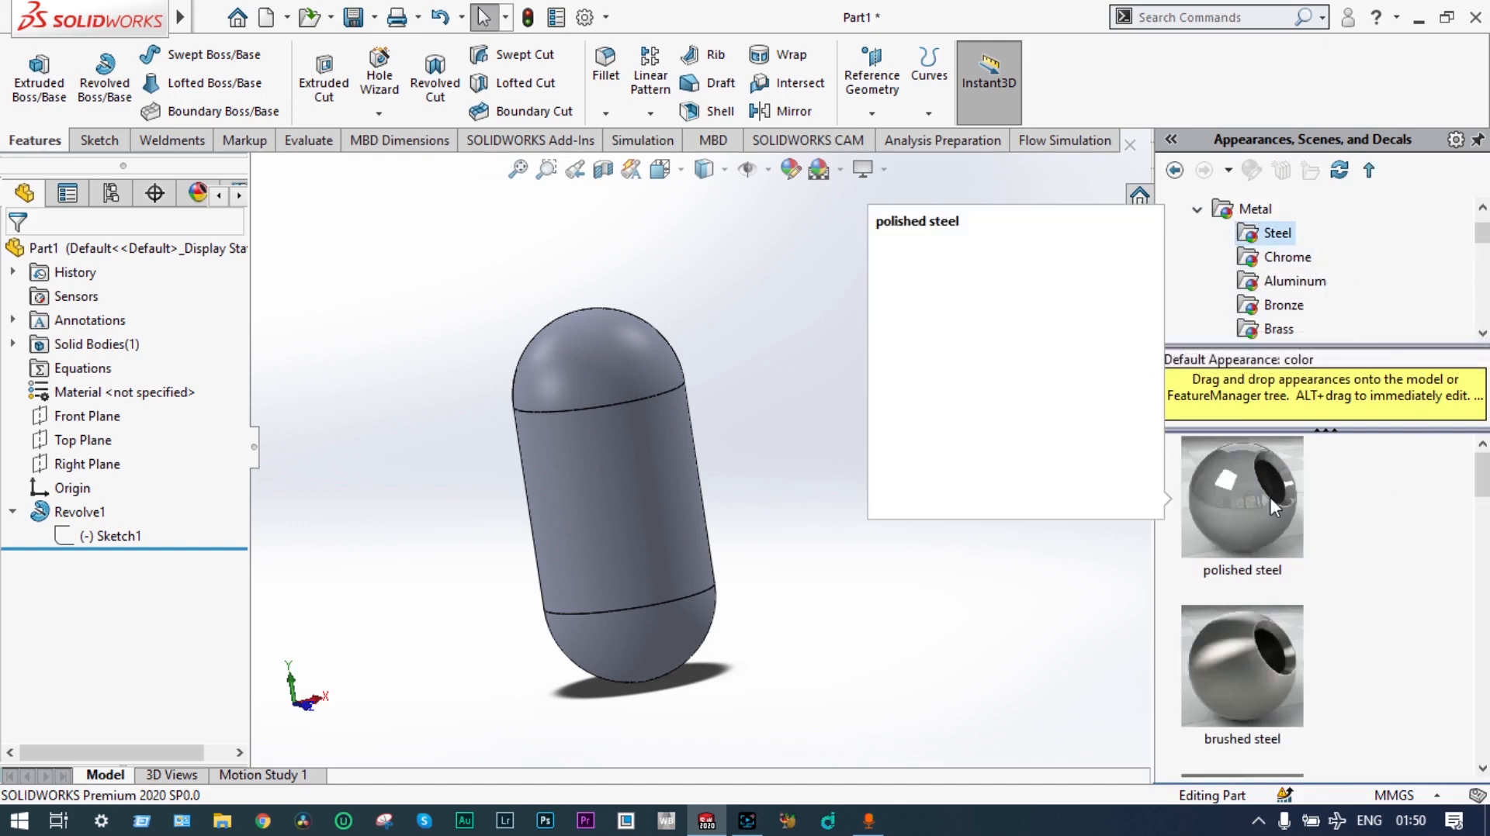
left_click_drag(1250, 495, 619, 512)
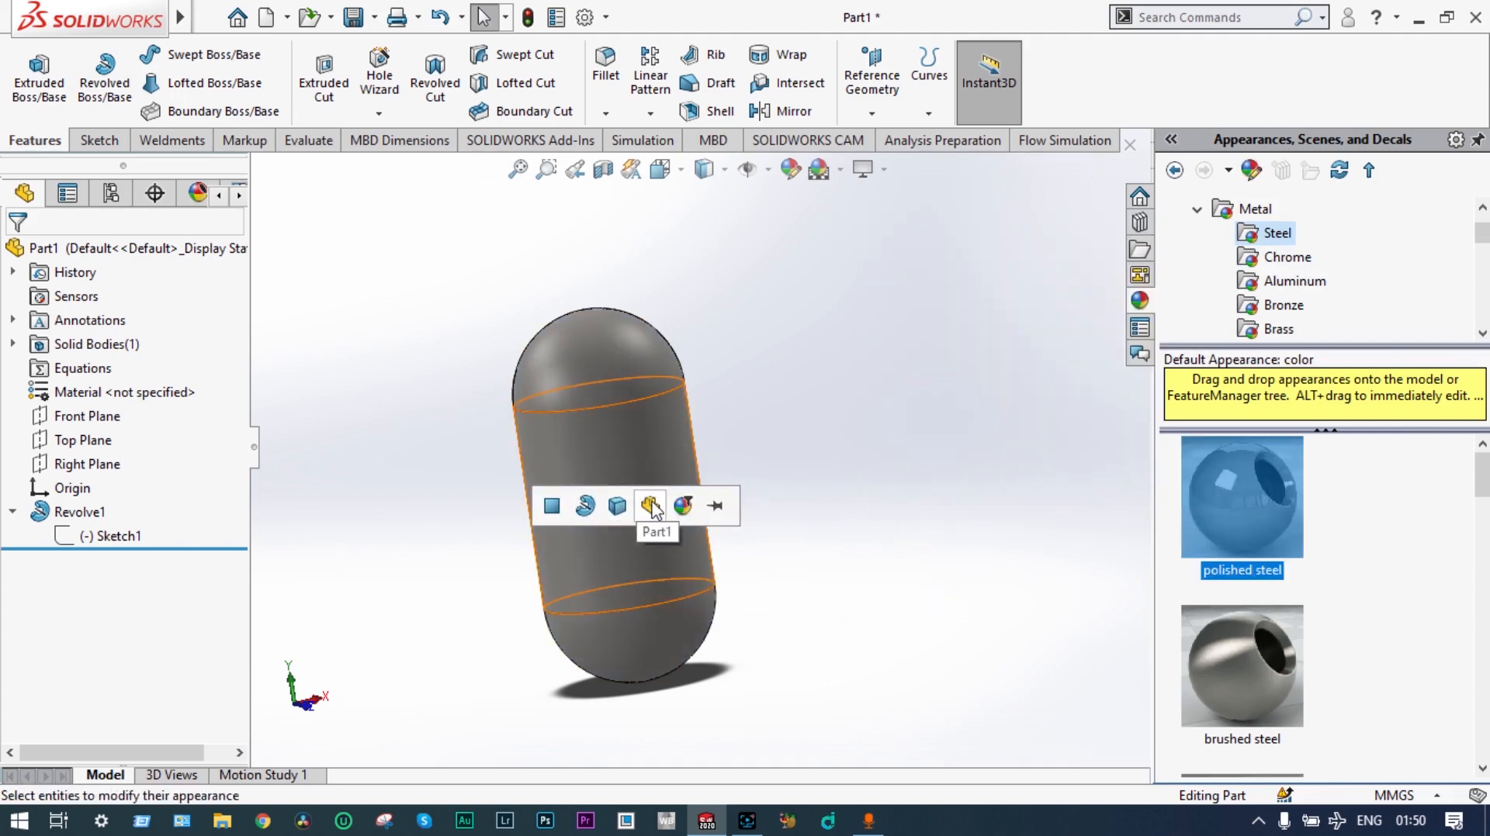
left_click(650, 503)
Switch to a plain white scene background and colour the revolved feature red.
scroll(475, 522, "up", 6)
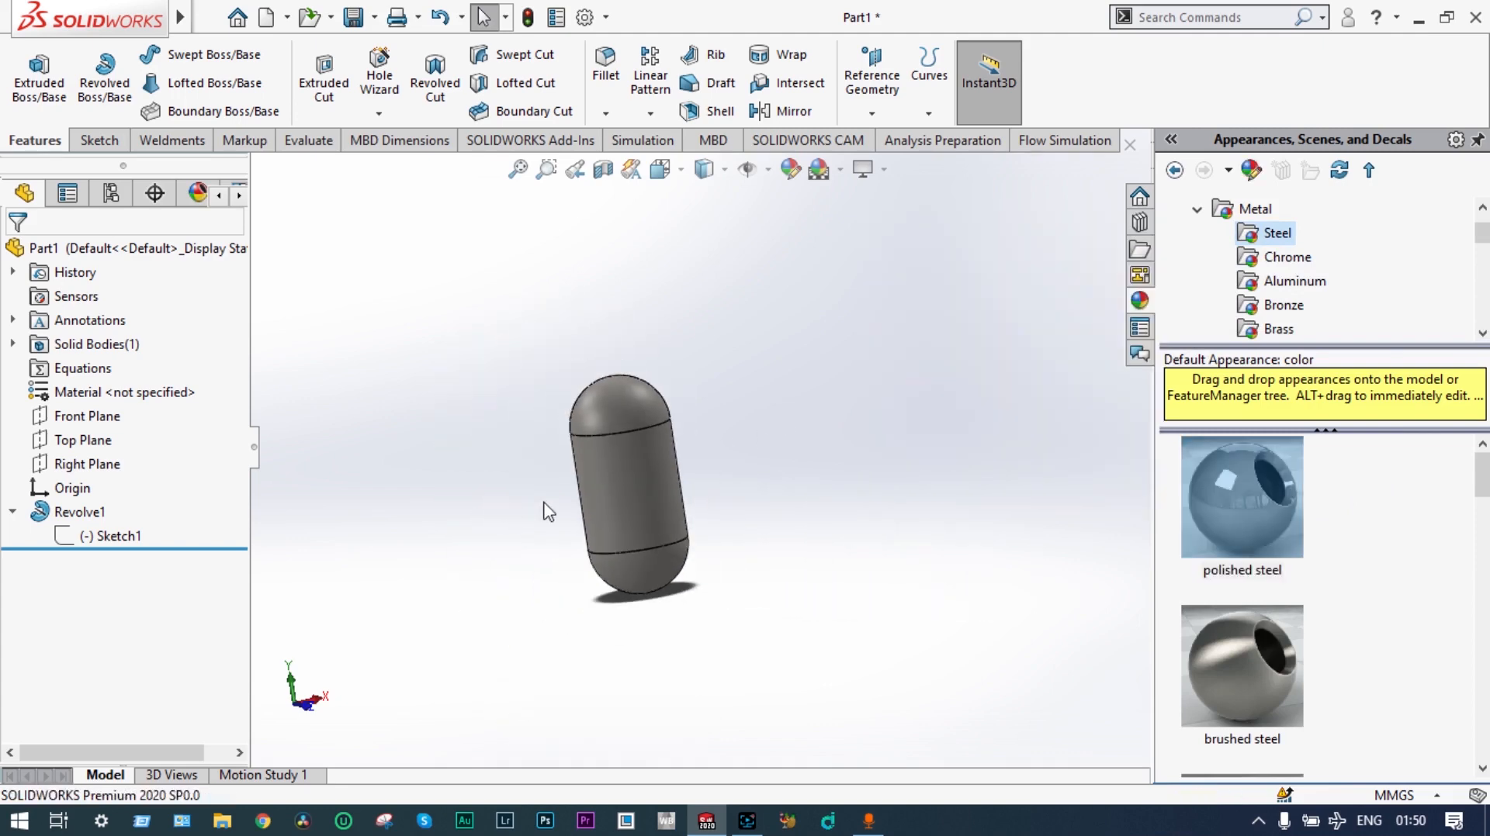
left_click(884, 169)
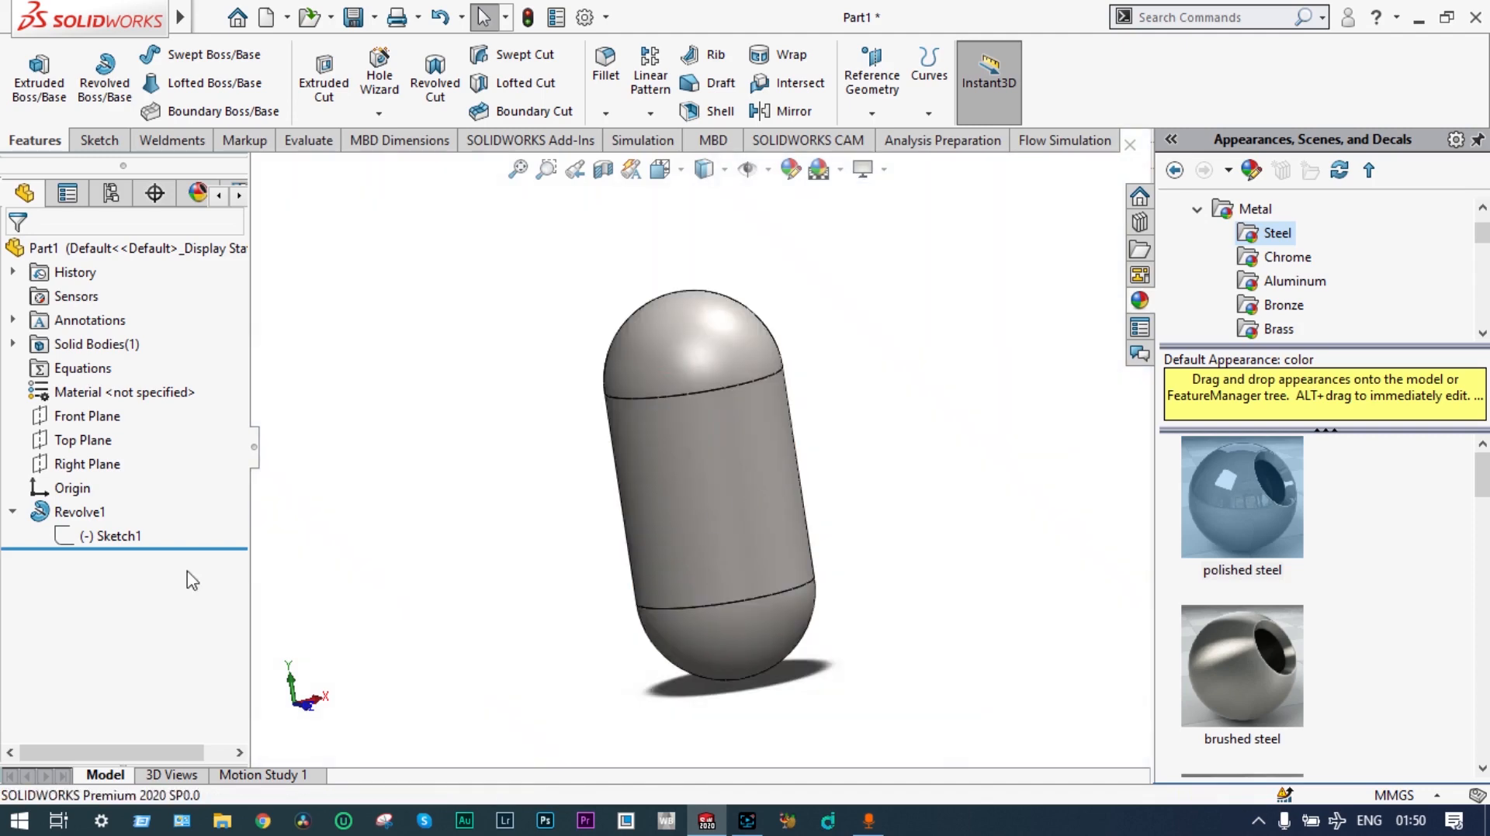
left_click(87, 512)
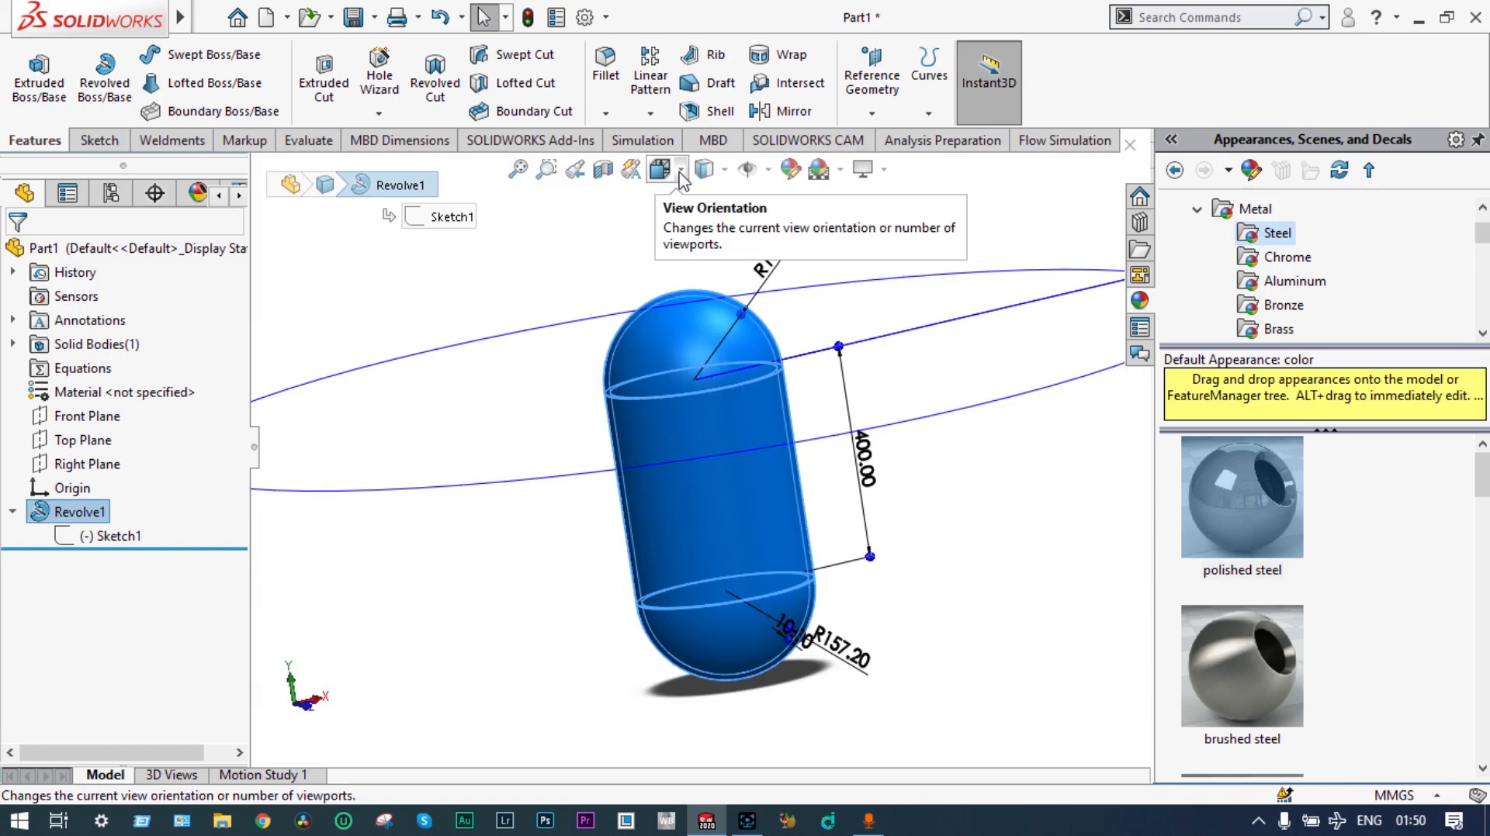
left_click(788, 172)
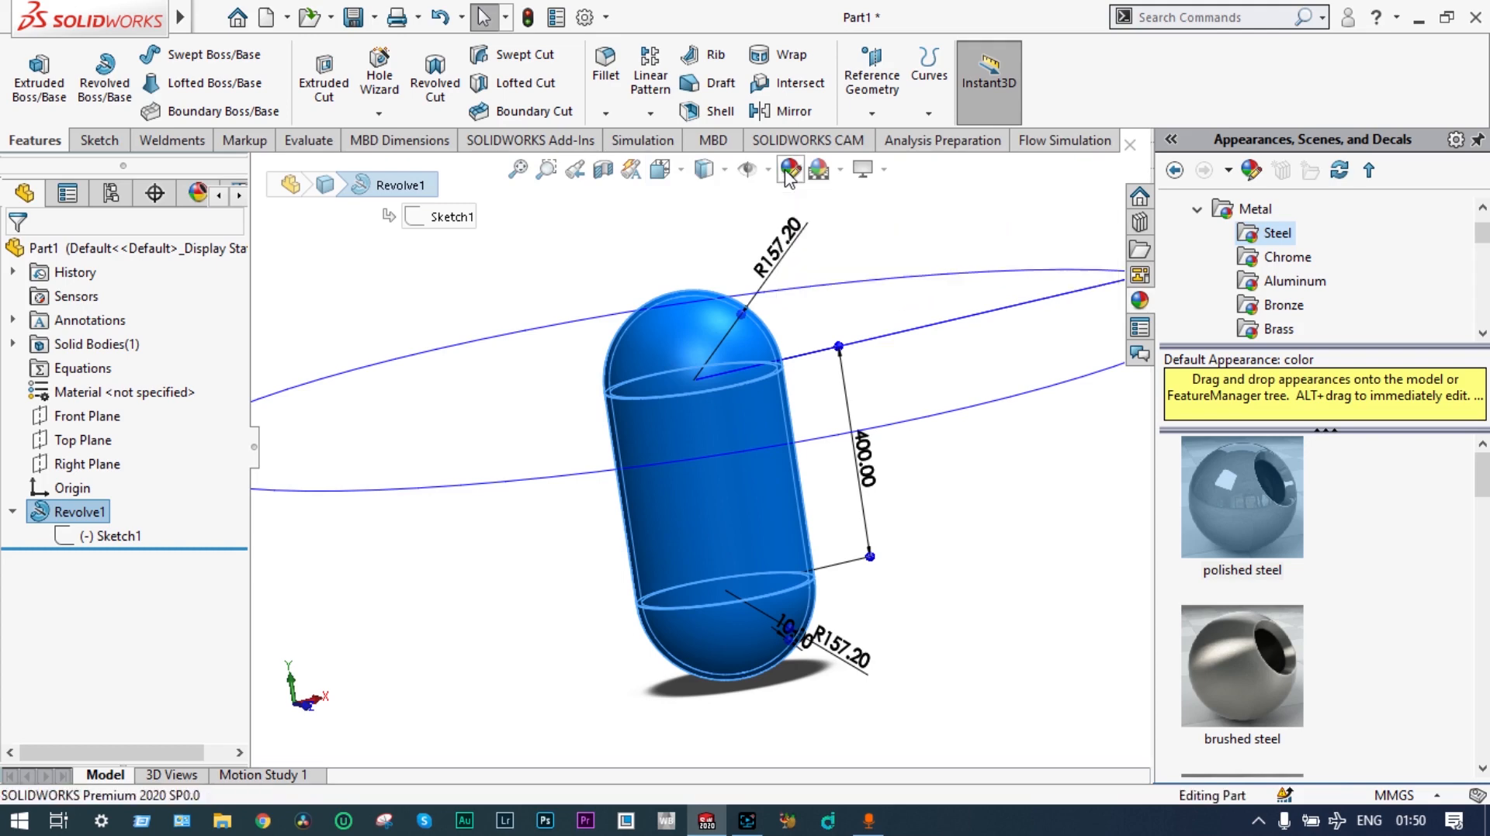
left_click(15, 254)
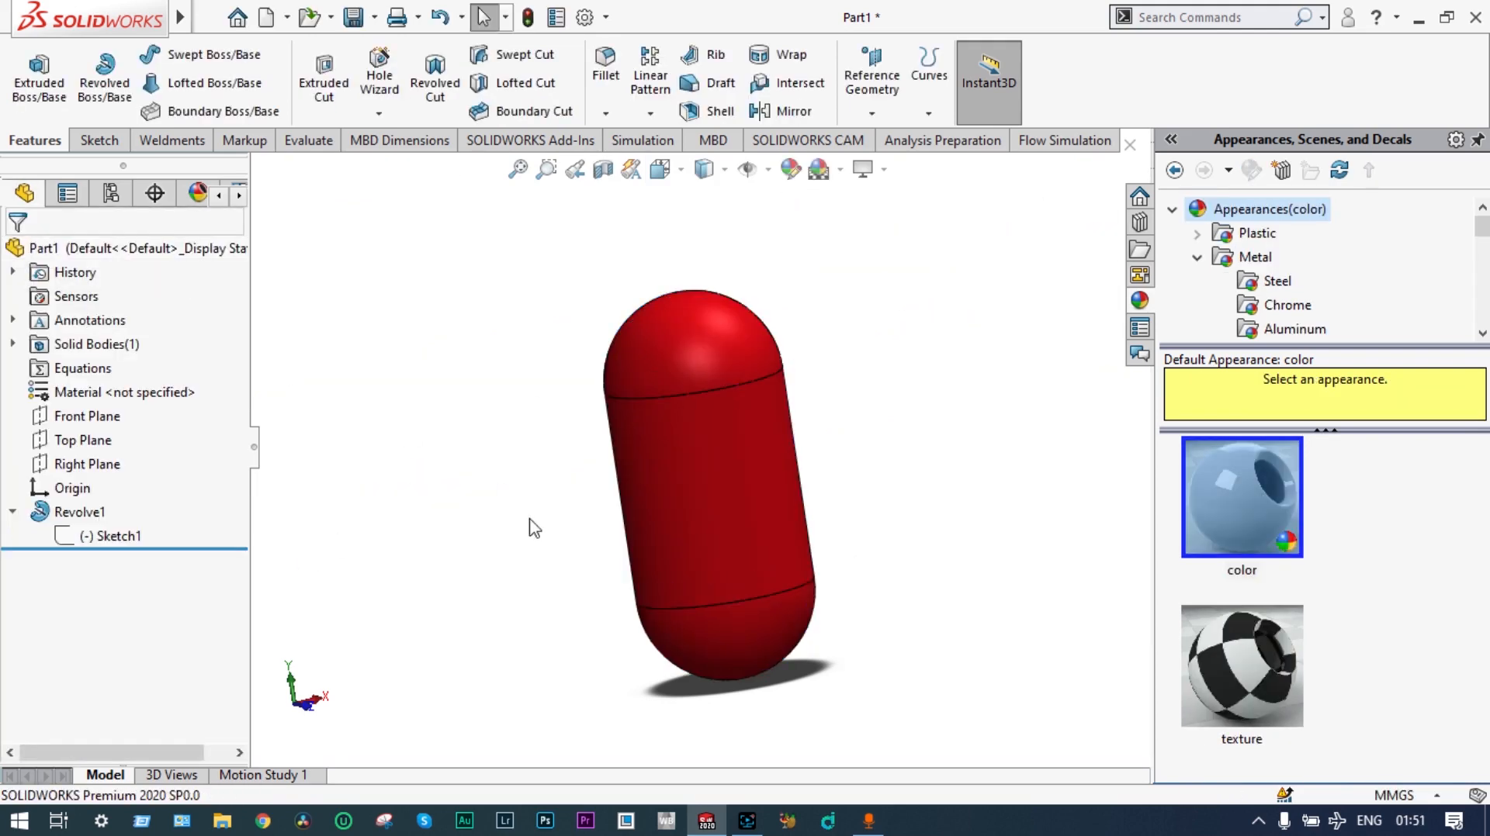
Save the part as "pressure vessel" in the equipment folder.
scroll(613, 558, "up", 2)
scroll(637, 547, "up", 2)
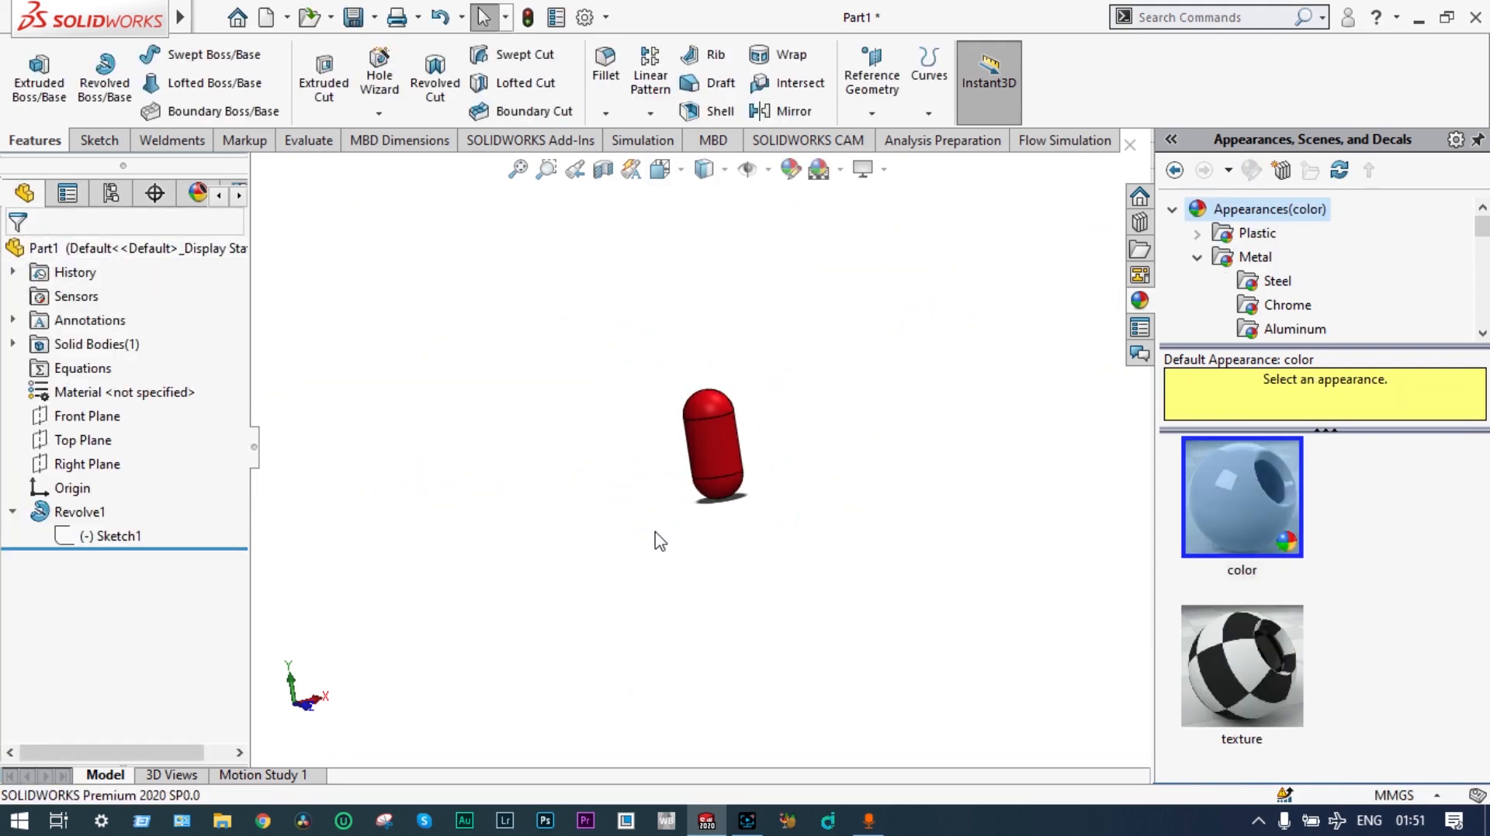
scroll(733, 440, "down", 5)
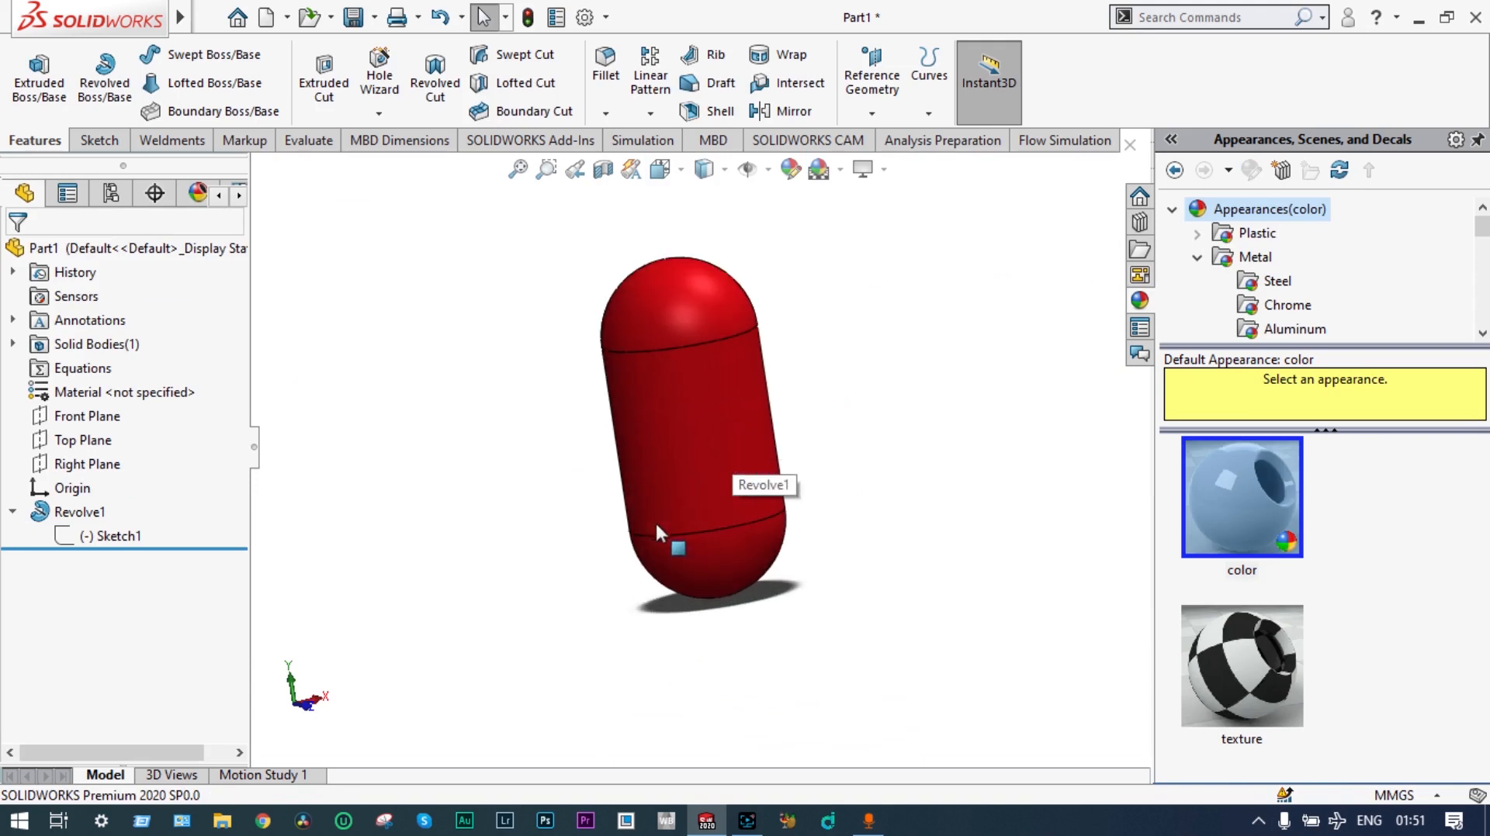
middle_click_drag(653, 506, 497, 527)
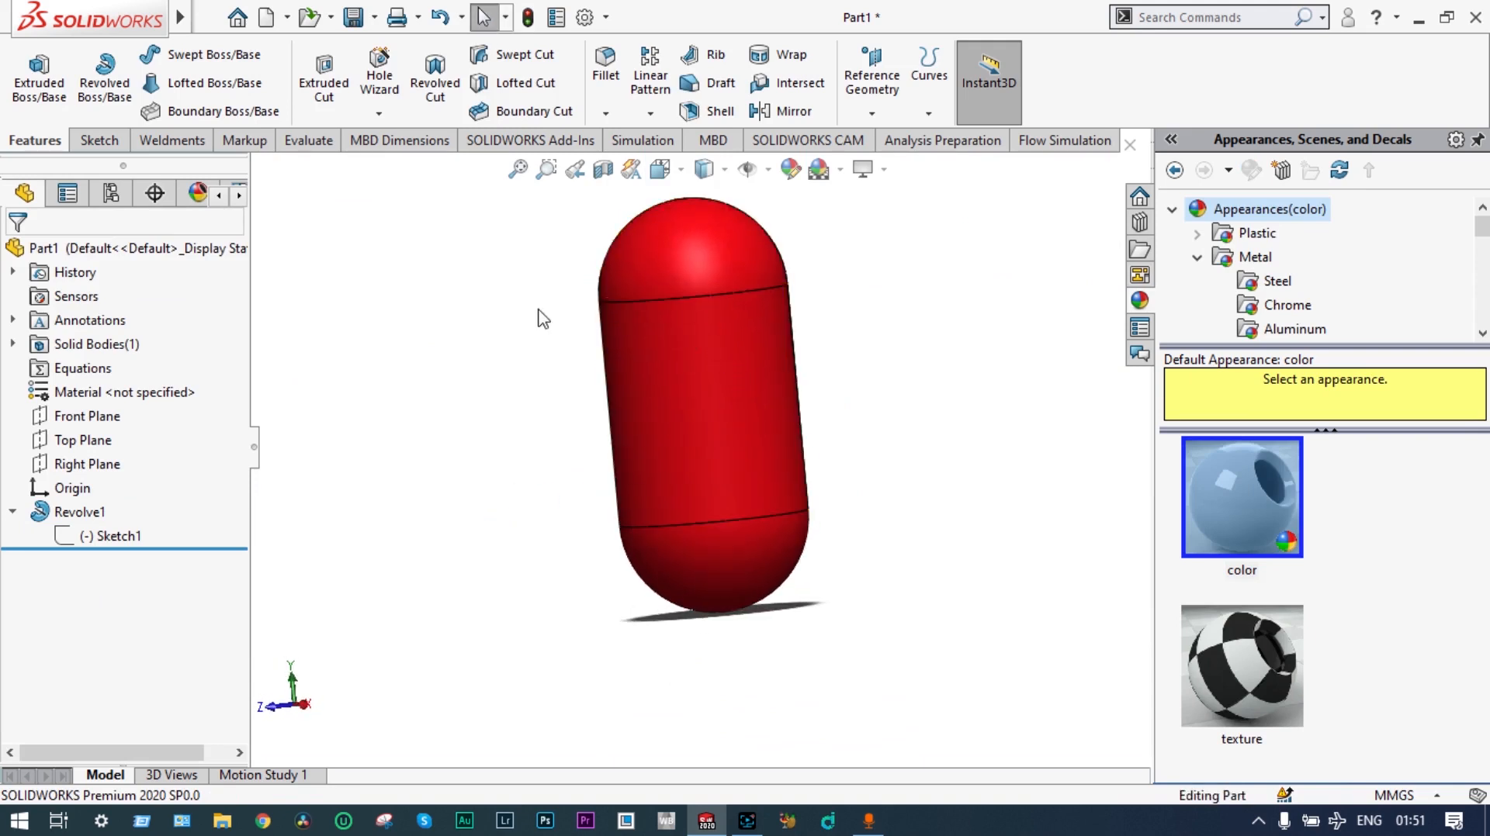
left_click(355, 19)
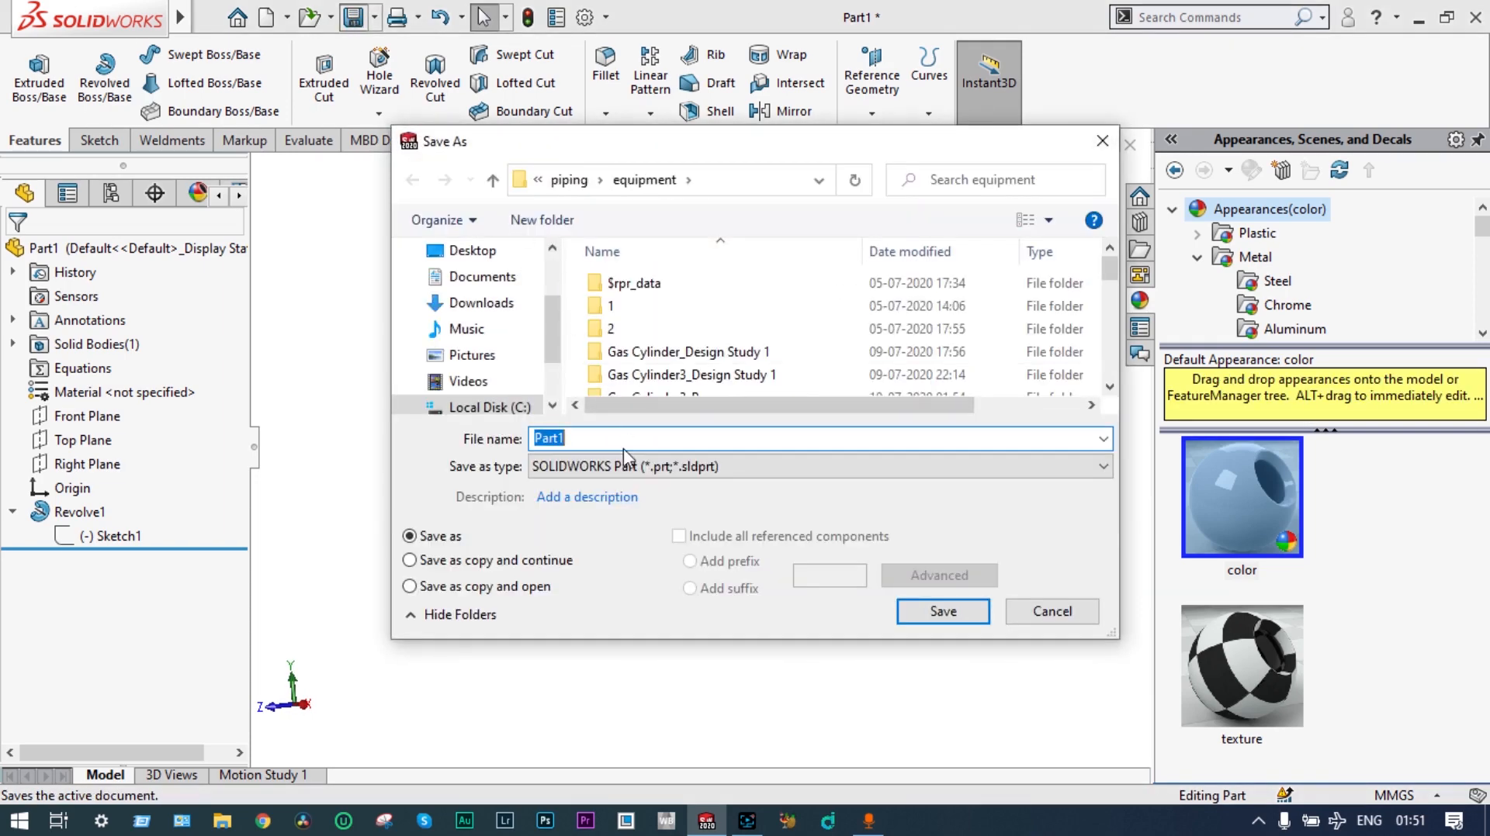
type("p")
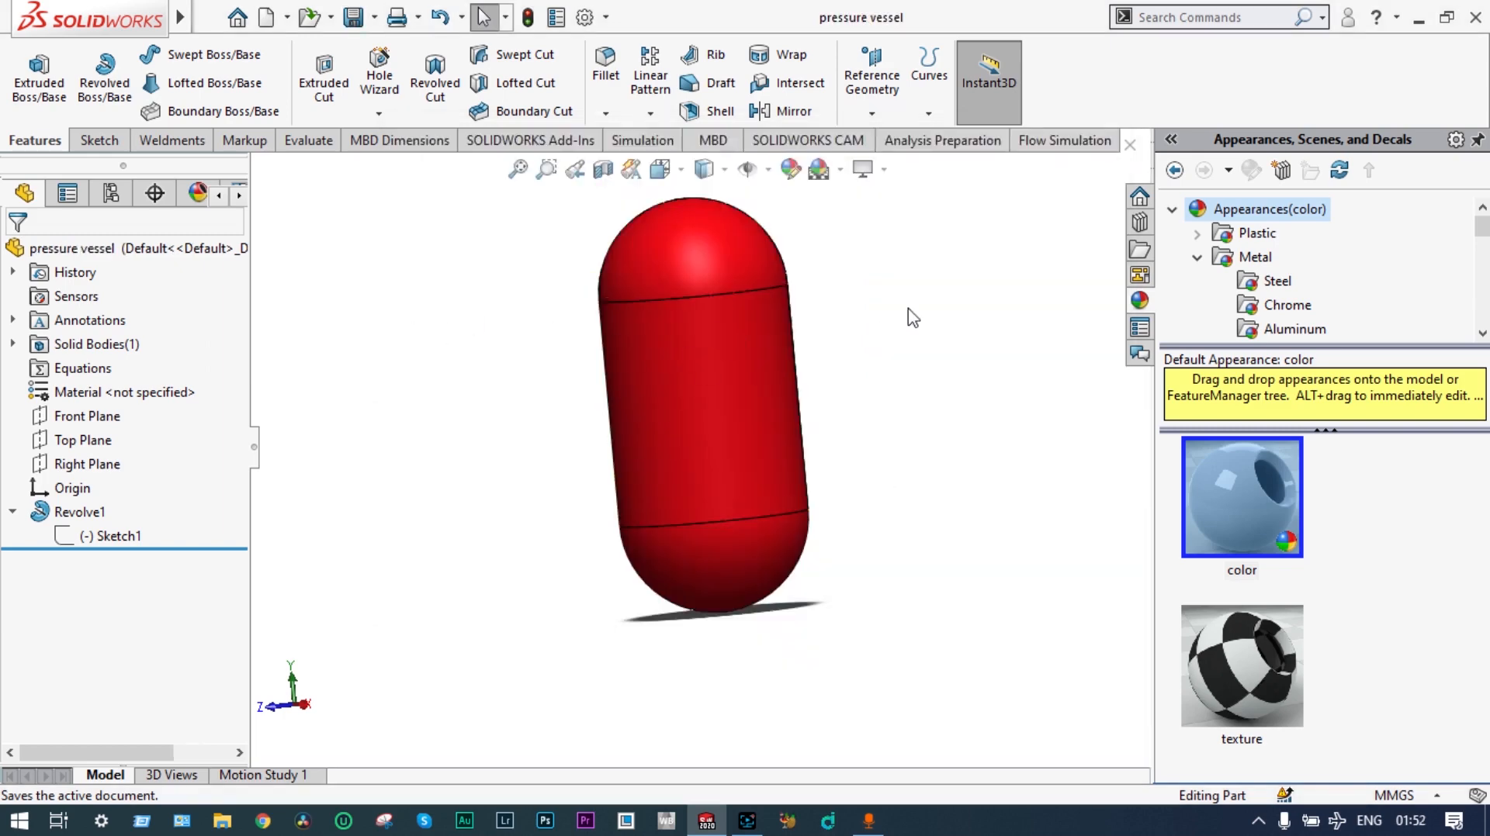
Create a new Static simulation study named "Pressure Vessel".
left_click(642, 140)
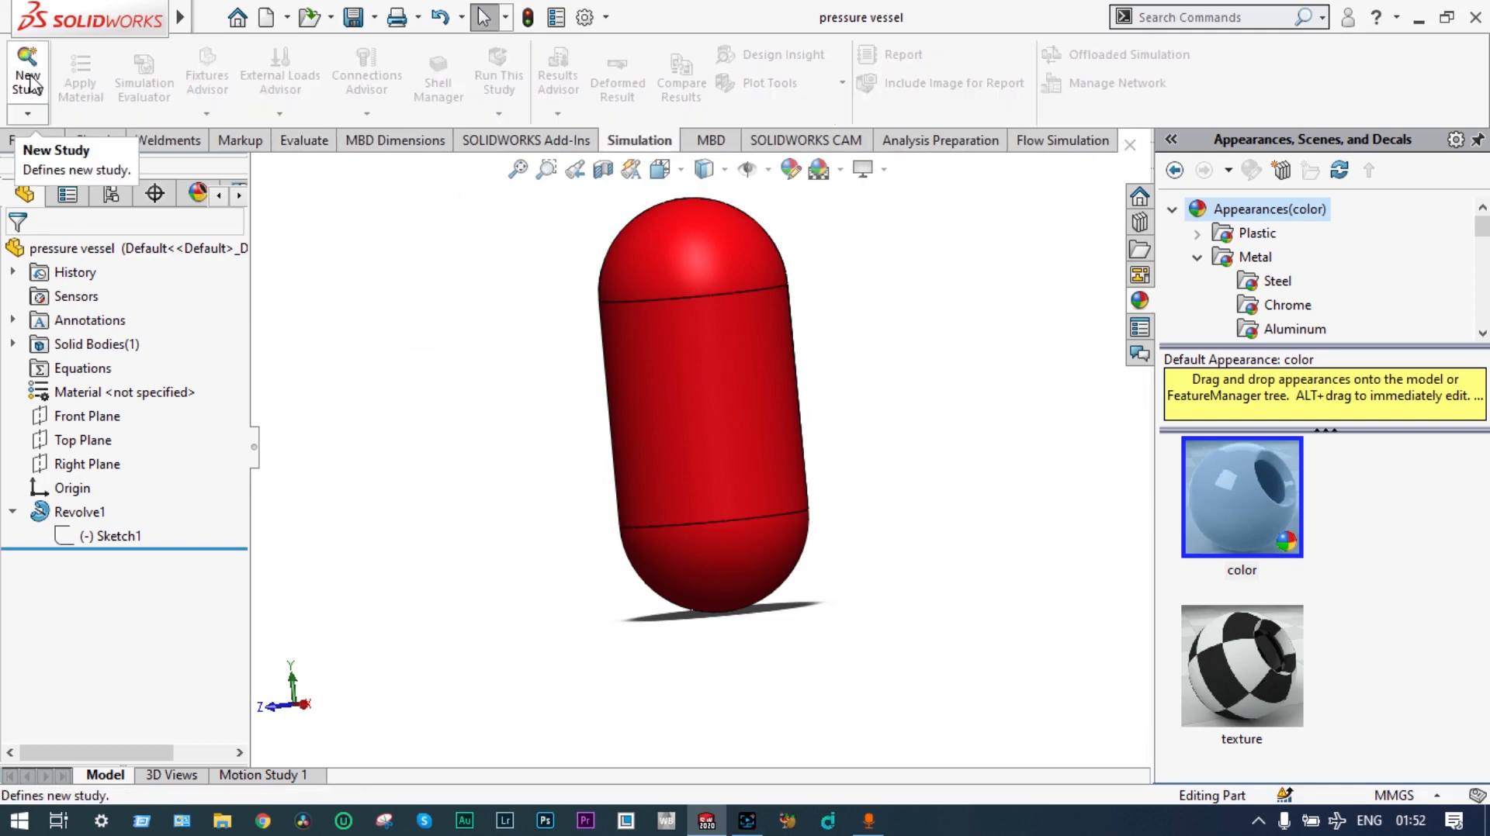
left_click(30, 84)
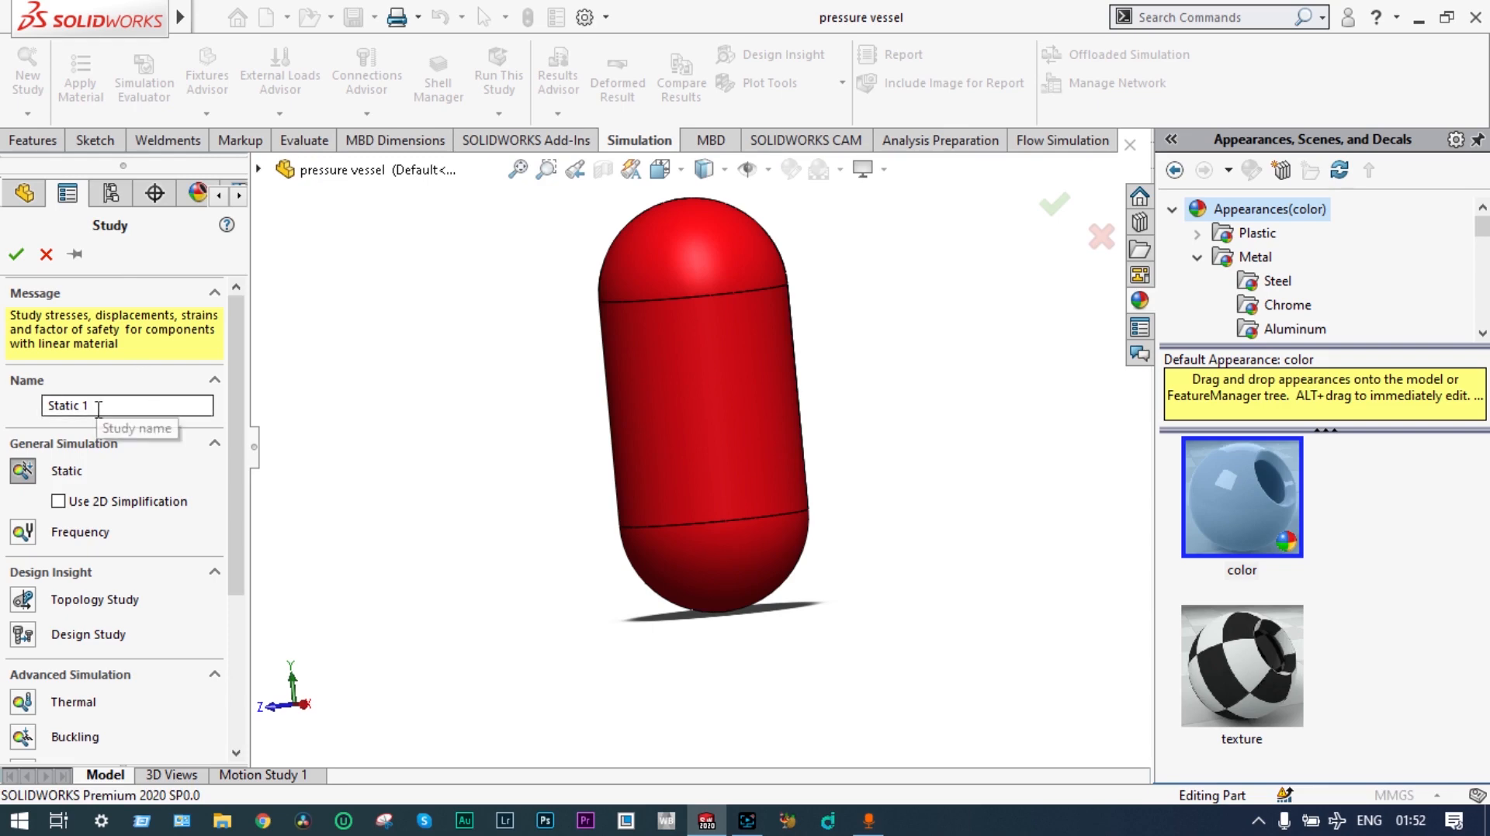
left_click(97, 410)
key("BackSpace")
key("BackSpace")
key("BackSpace")
key("BackSpace")
key("BackSpace")
key("BackSpace")
key("BackSpace")
key("BackSpace")
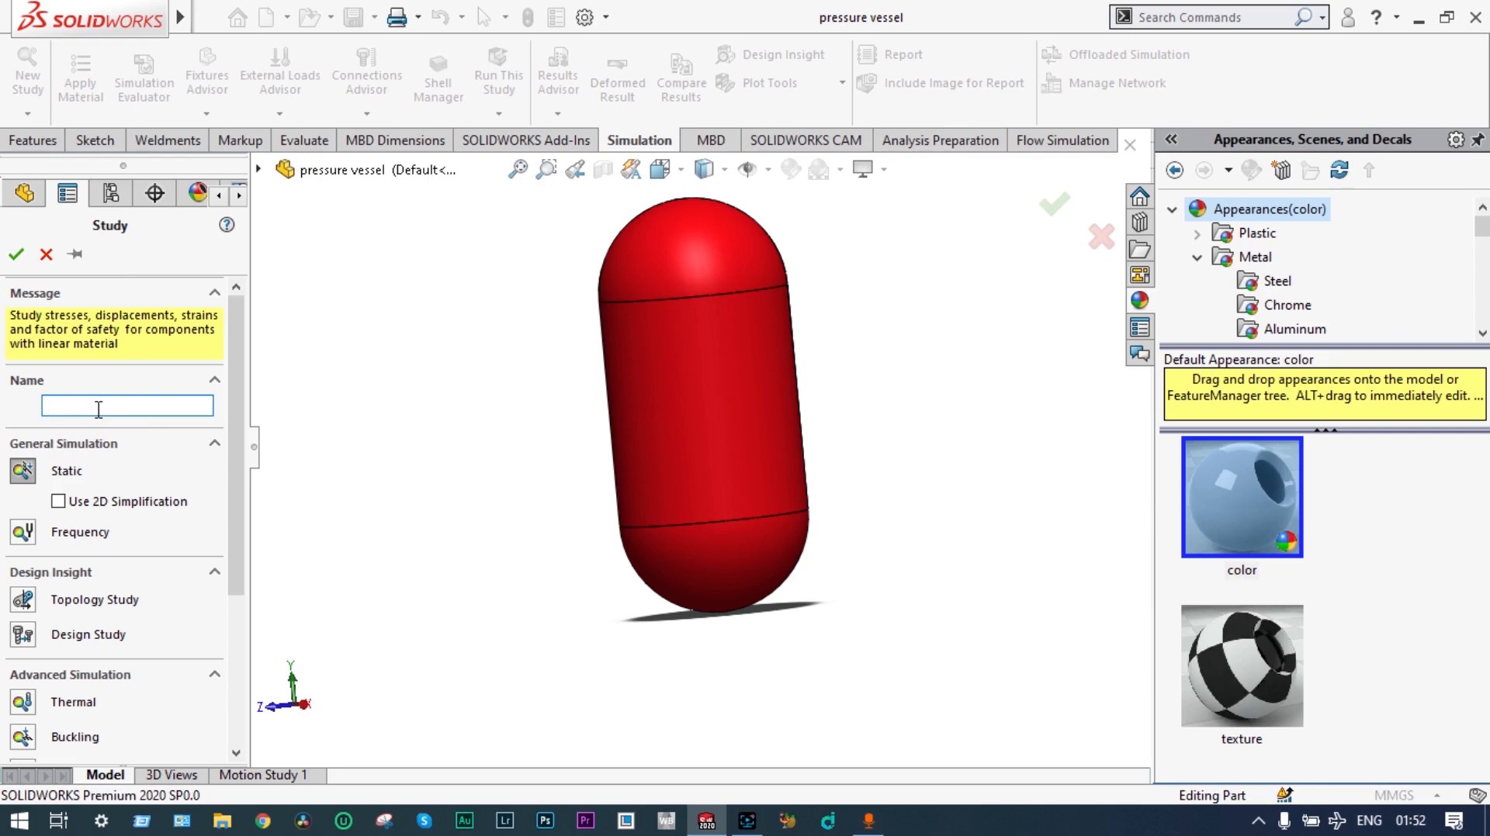
type("Pressure Vessel")
left_click(26, 258)
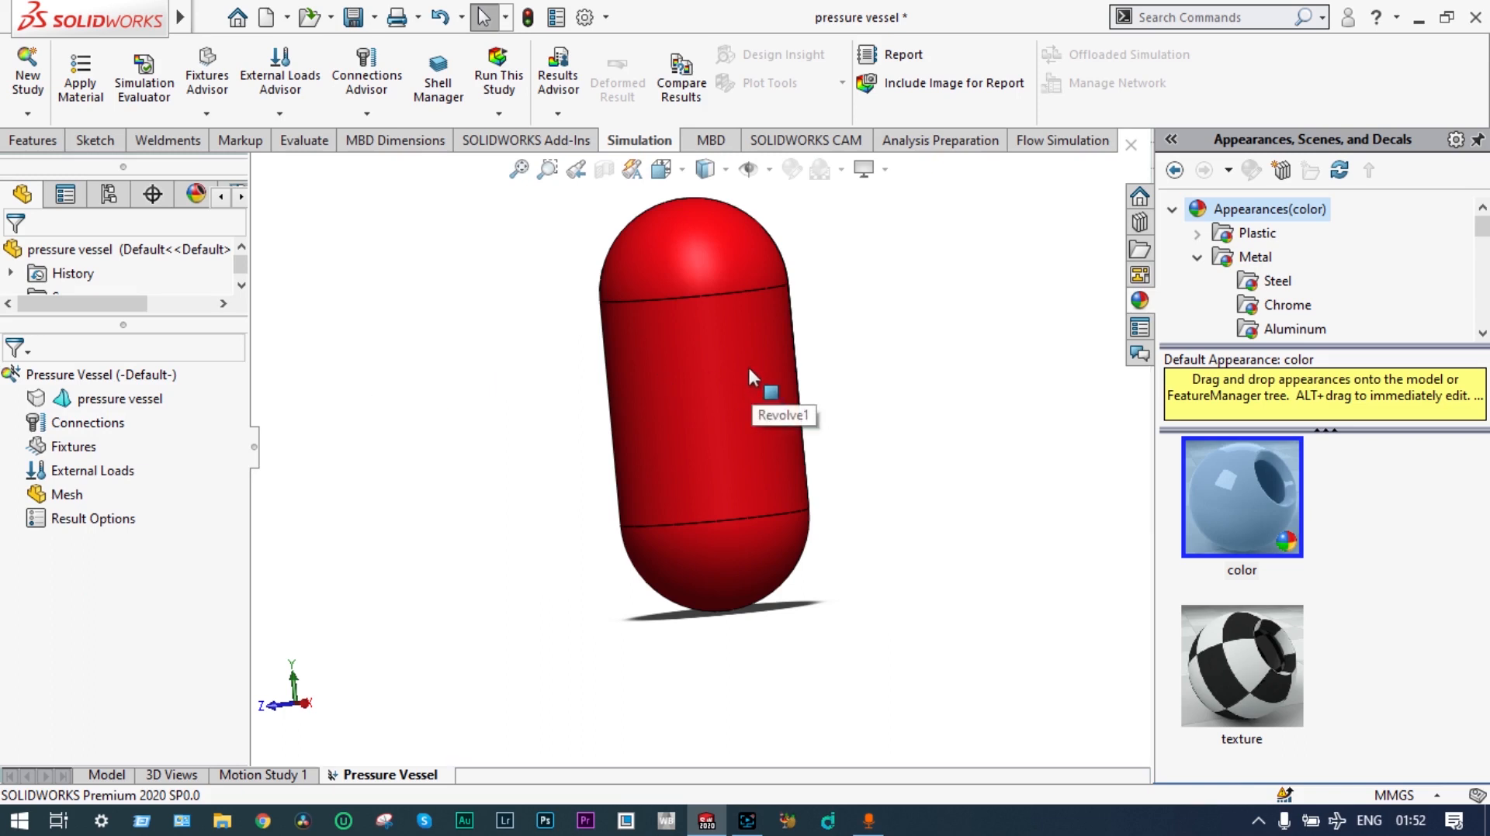
Assign ASTM A36 Steel from the material library to the vessel body in the simulation study.
right_click(142, 400)
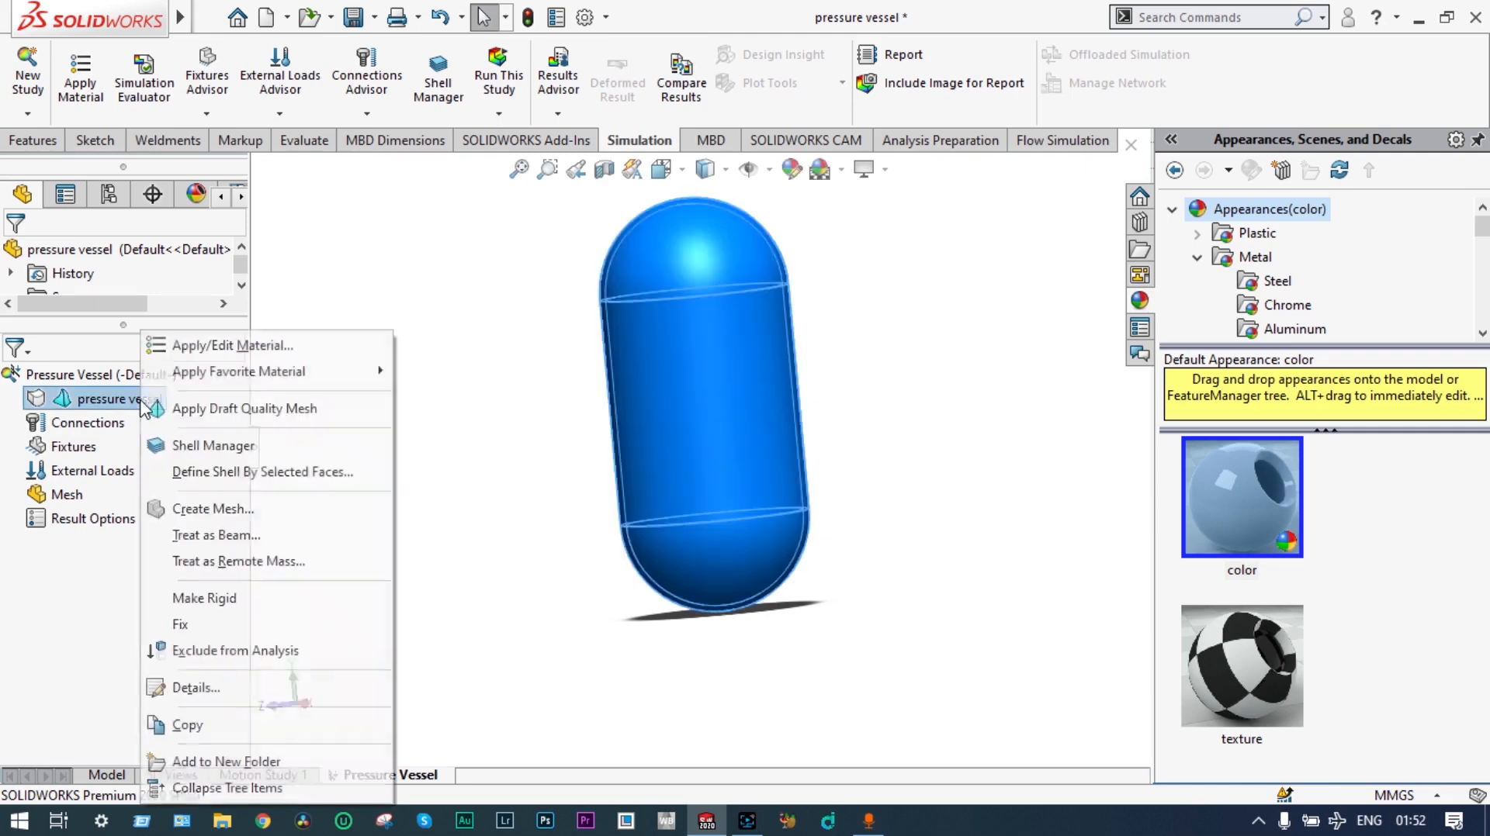
left_click(215, 348)
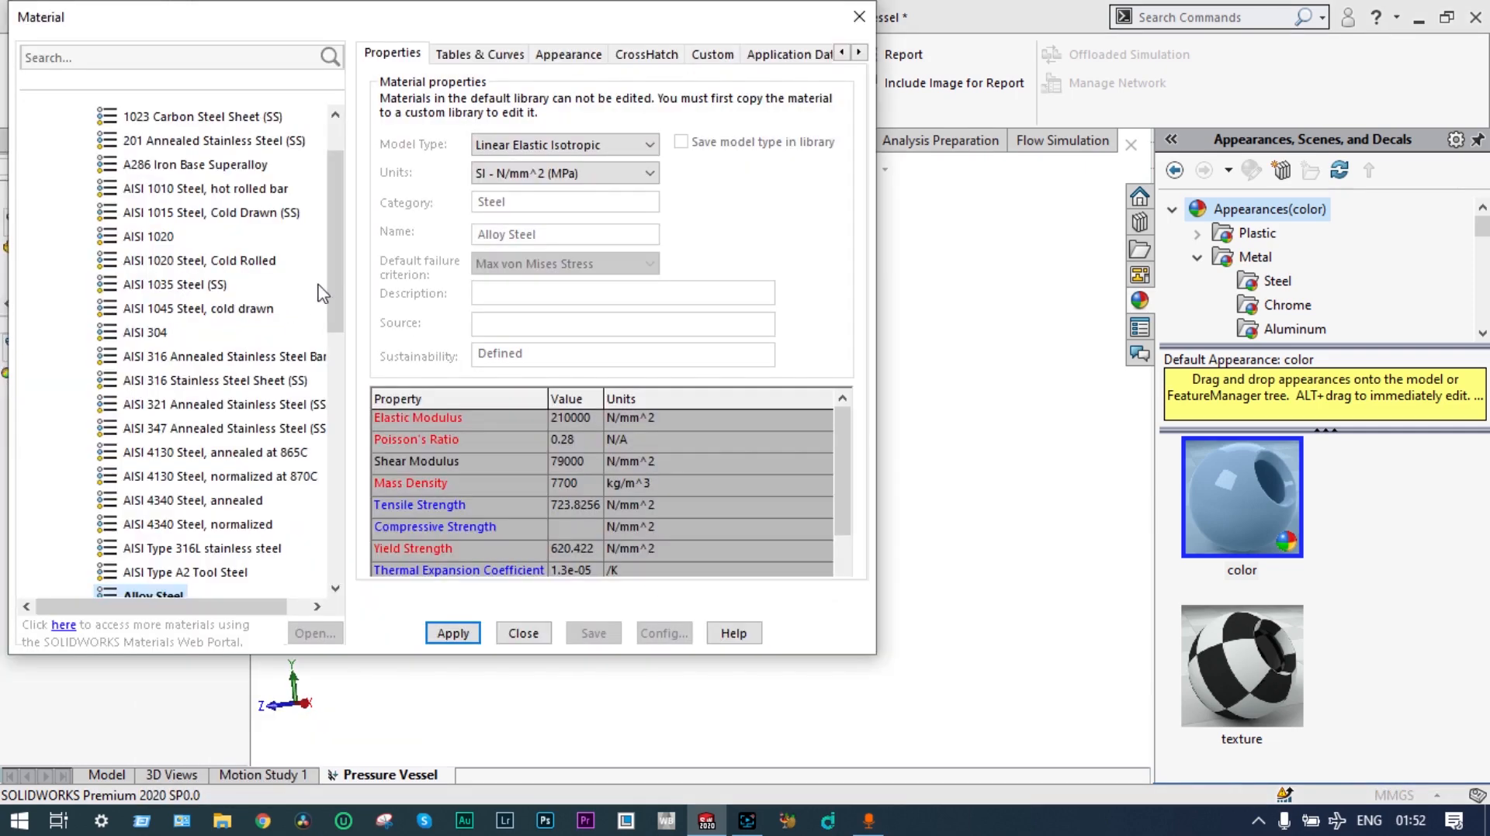
left_click_drag(328, 272, 333, 313)
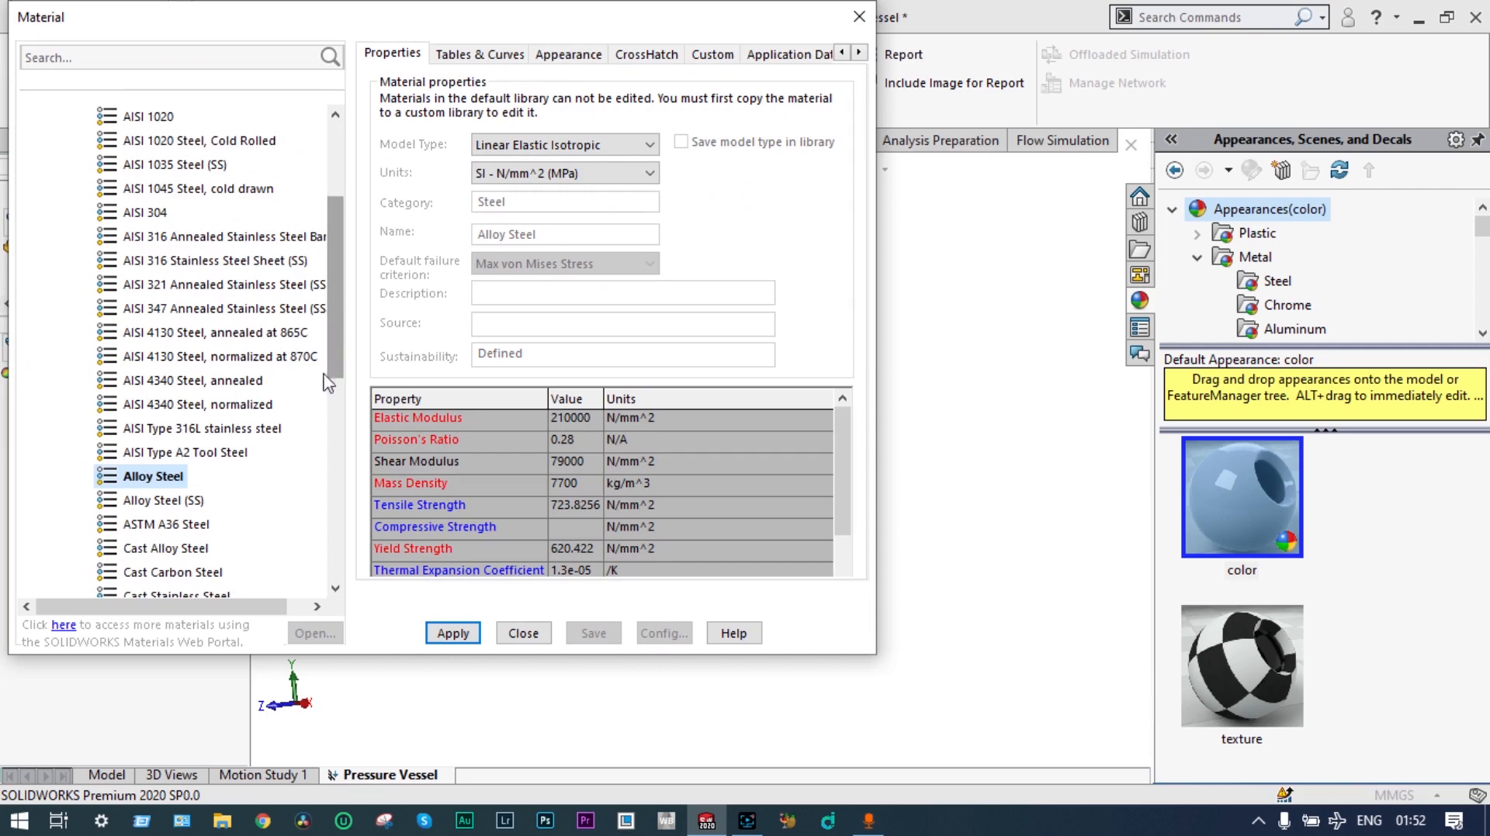
left_click(193, 528)
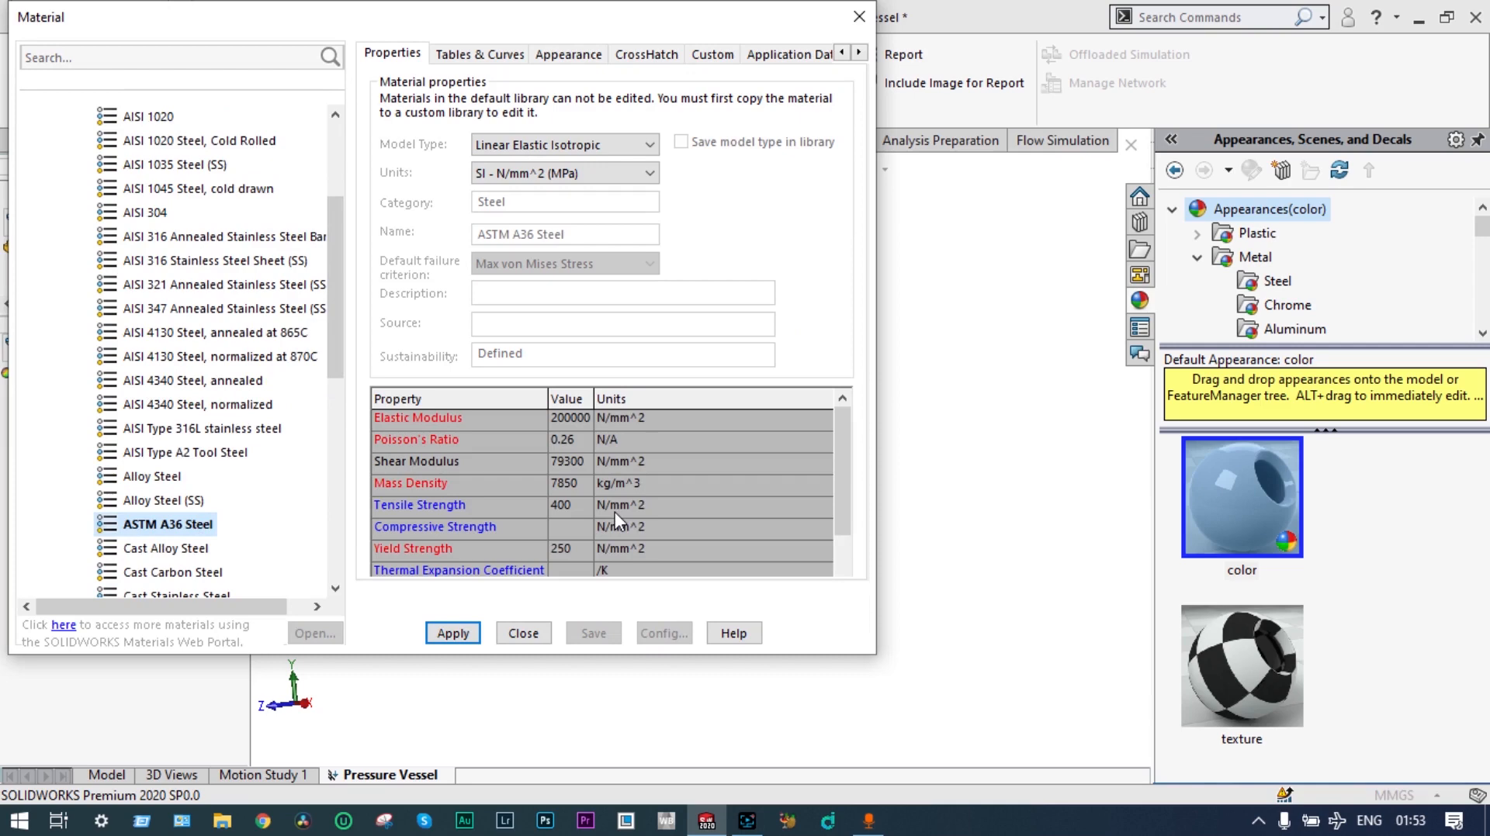
left_click(458, 642)
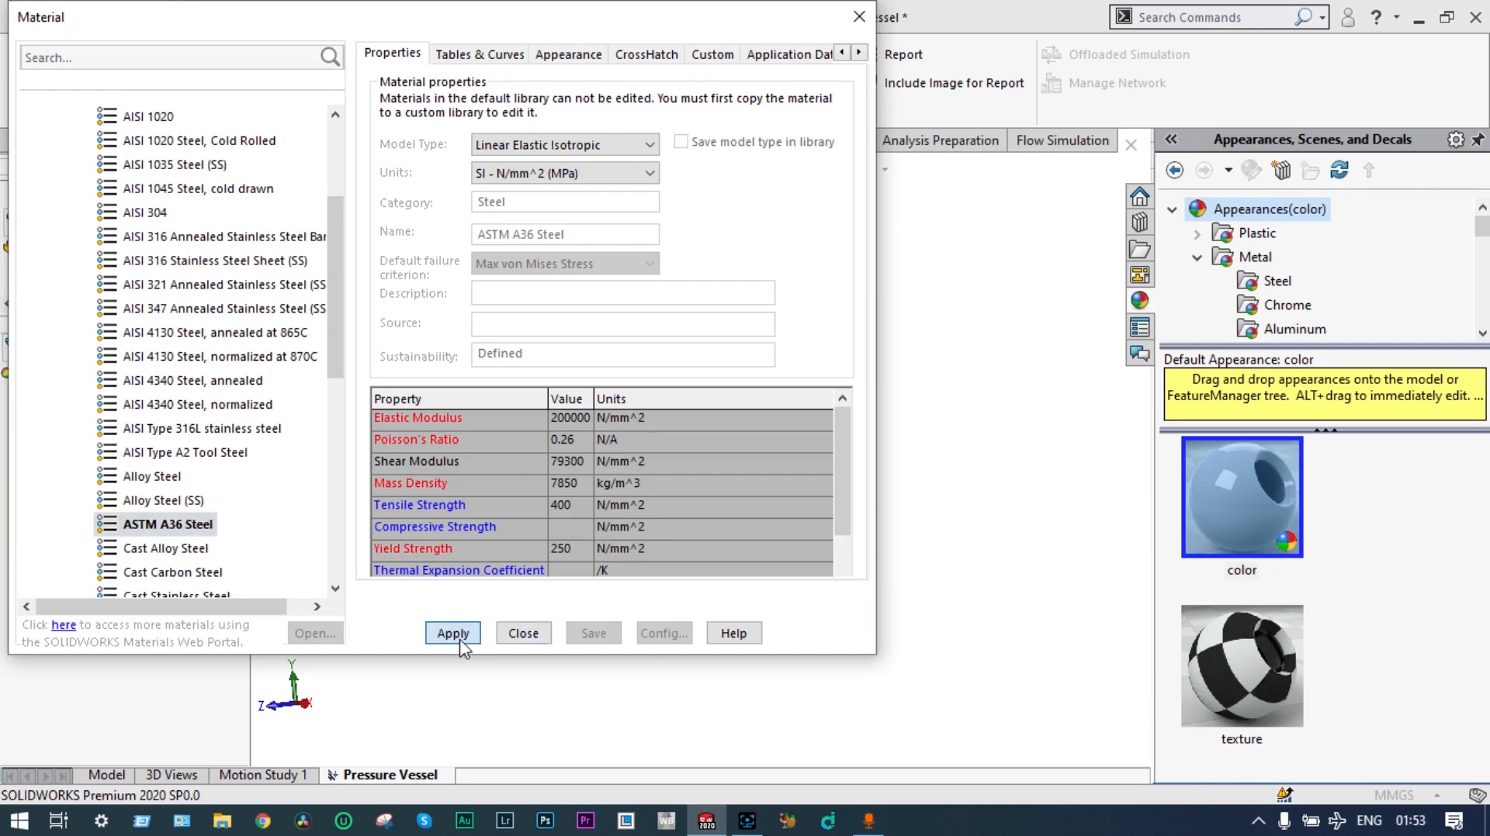
left_click(523, 634)
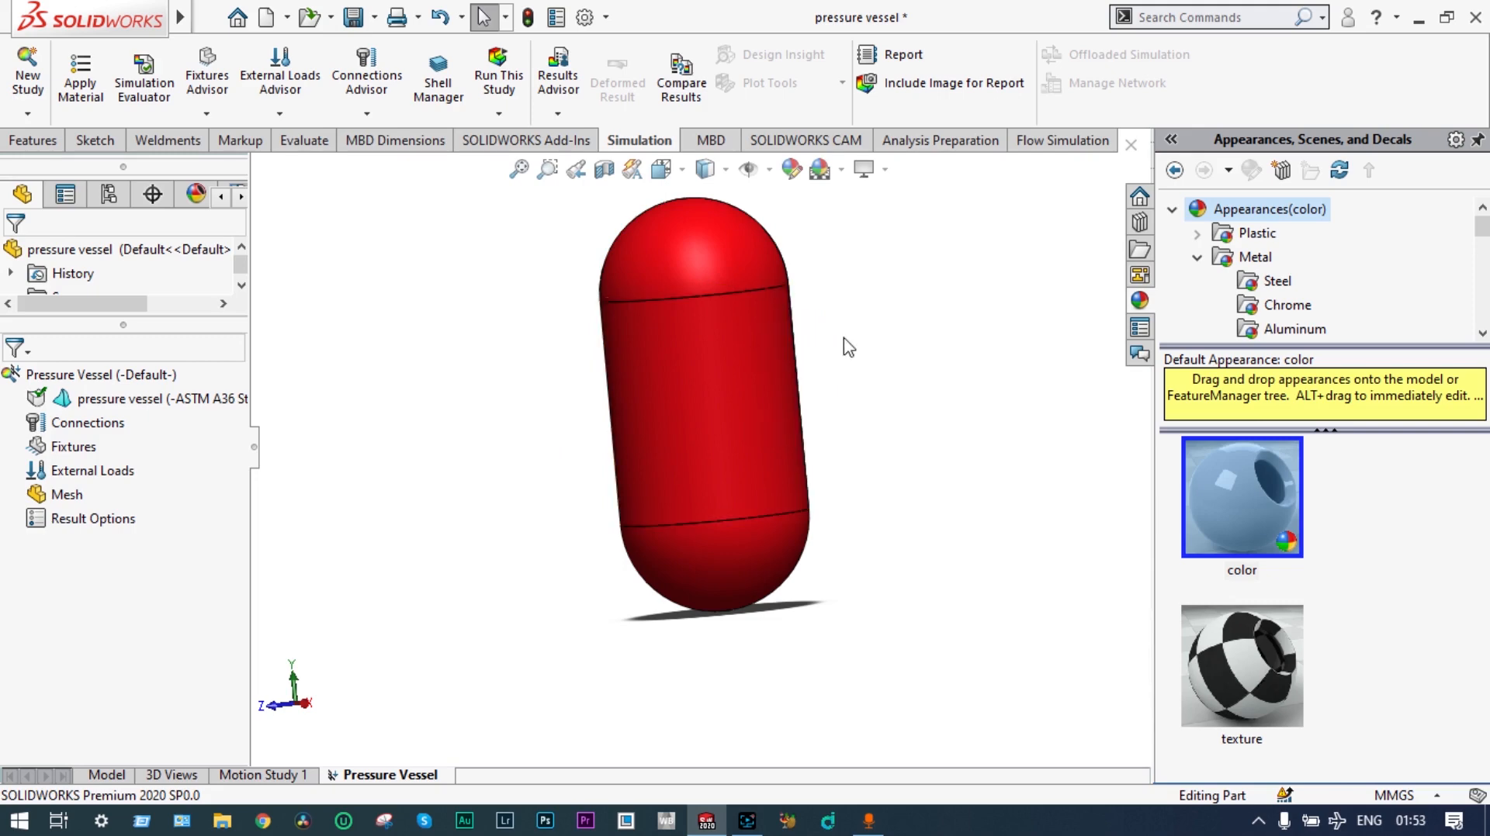
Add an On Cylindrical Faces fixture to the vessel's outer cylindrical face, restraining circumferential translation at 0 rad.
mouse_move(851, 344)
middle_mouse_down()
mouse_move(907, 322)
mouse_move(872, 359)
middle_mouse_up()
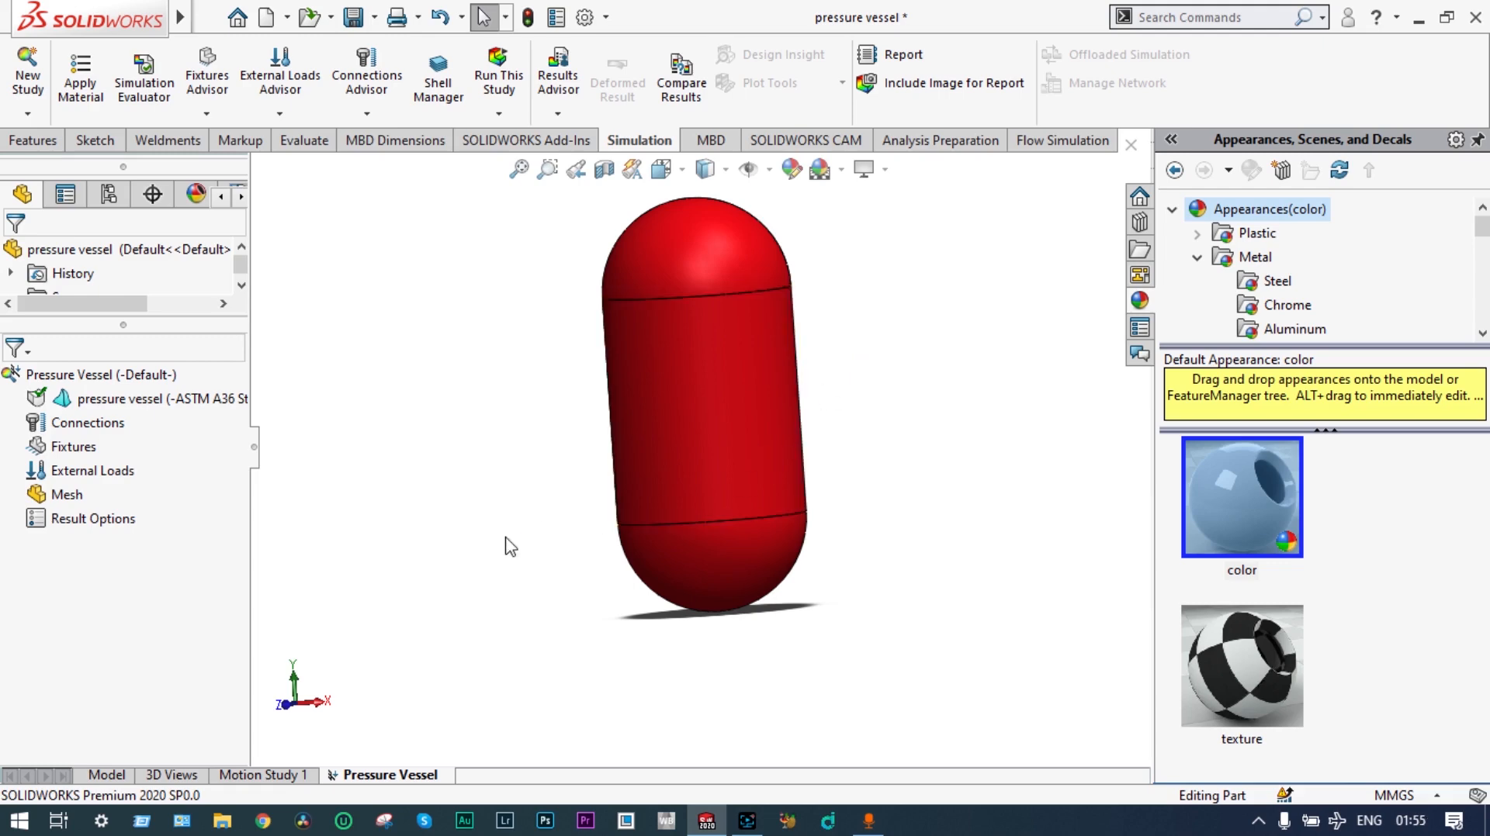
right_click(80, 453)
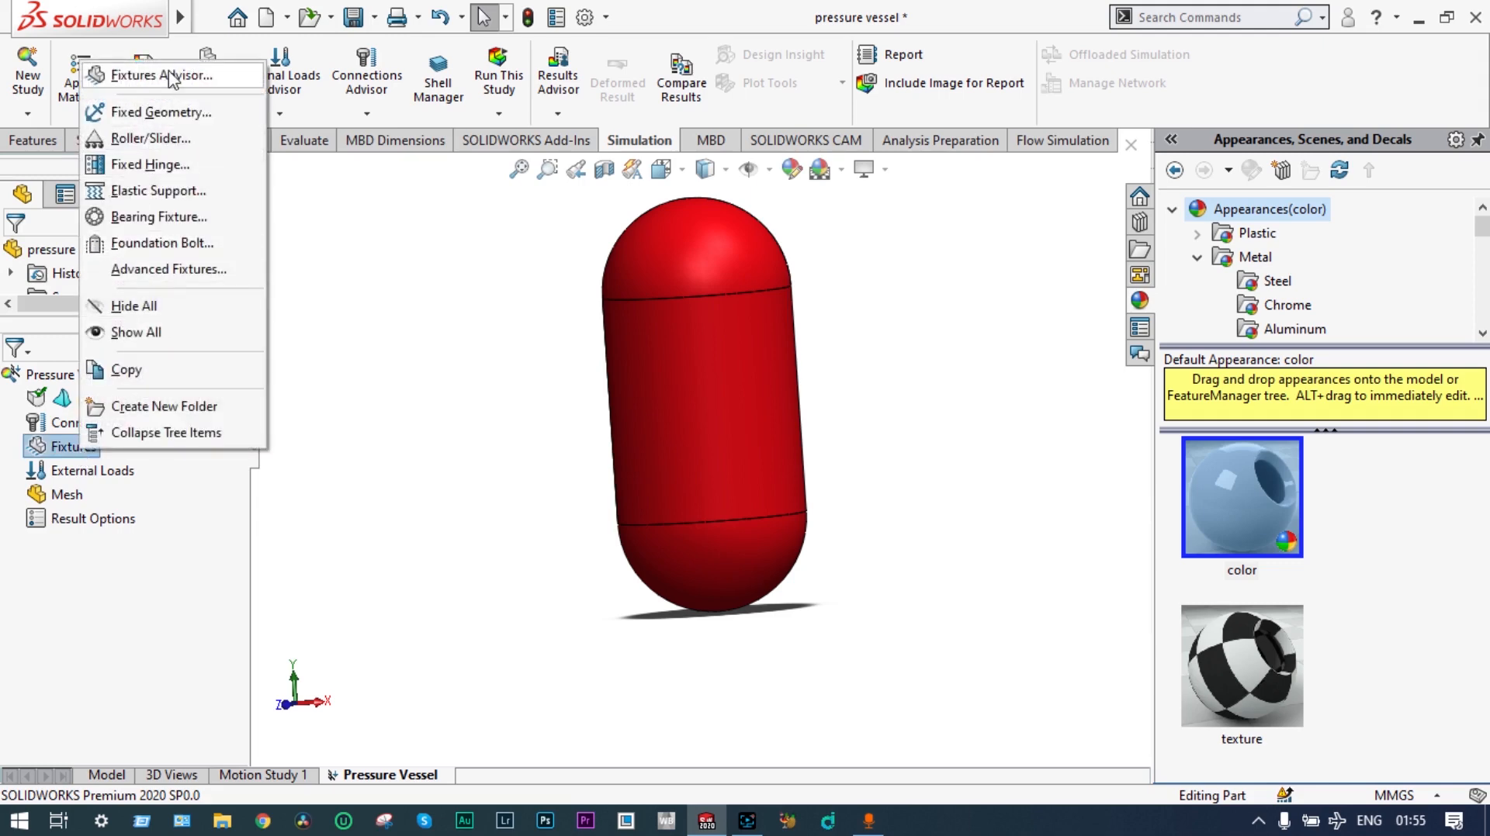
left_click(182, 271)
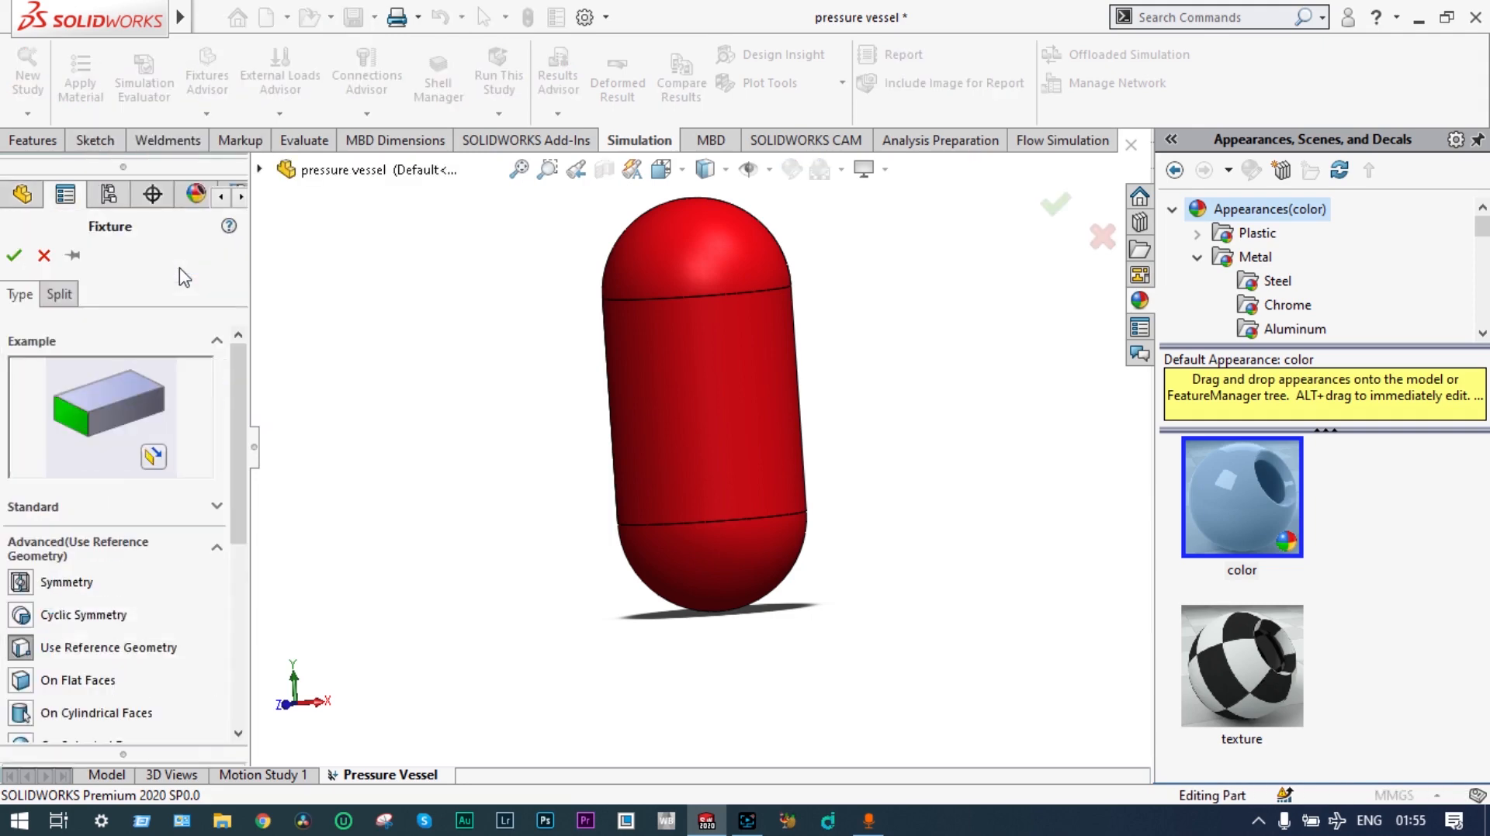
scroll(236, 431, "down", 3)
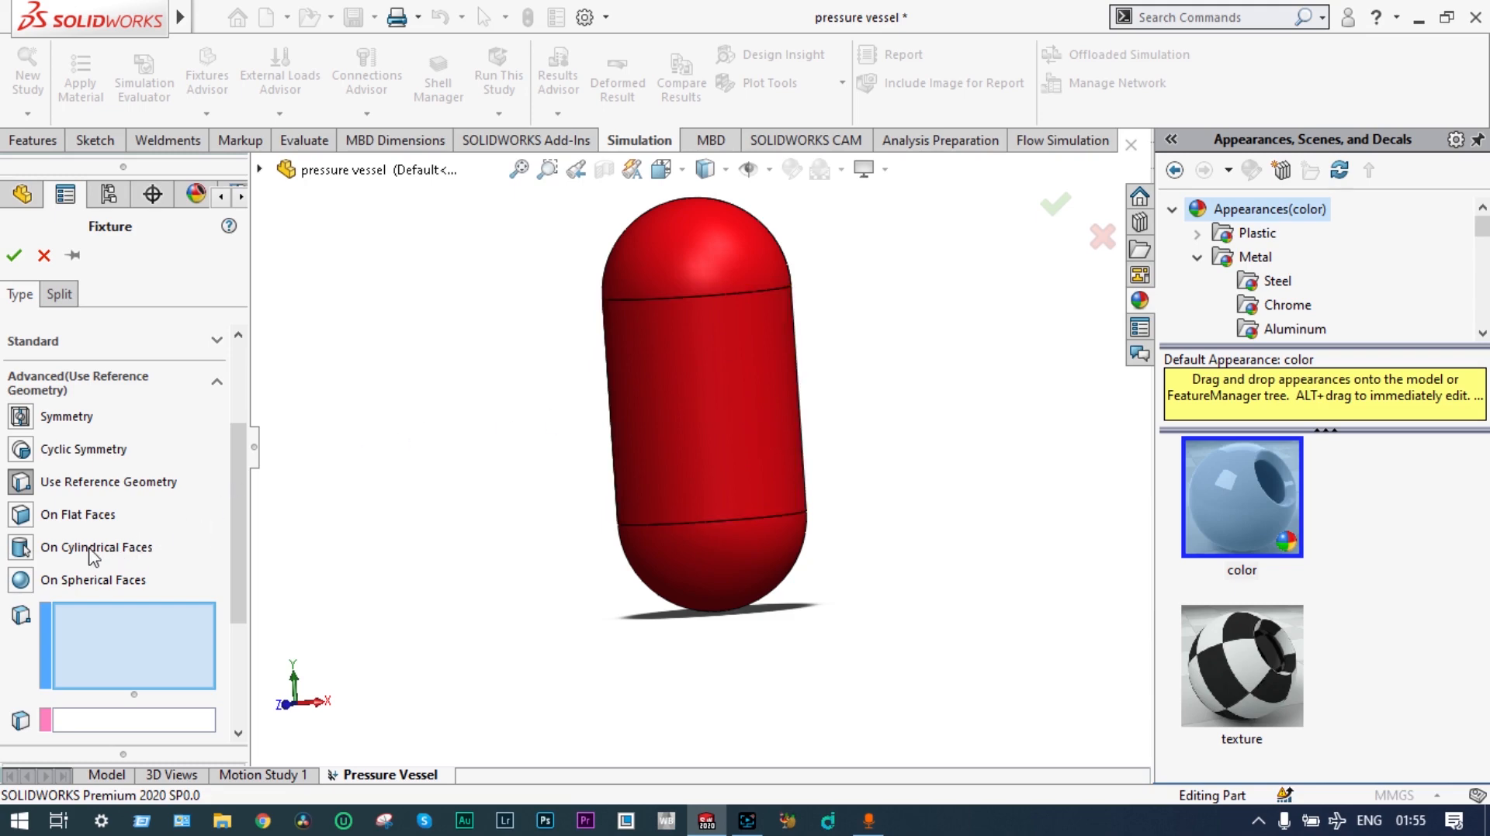
left_click(20, 547)
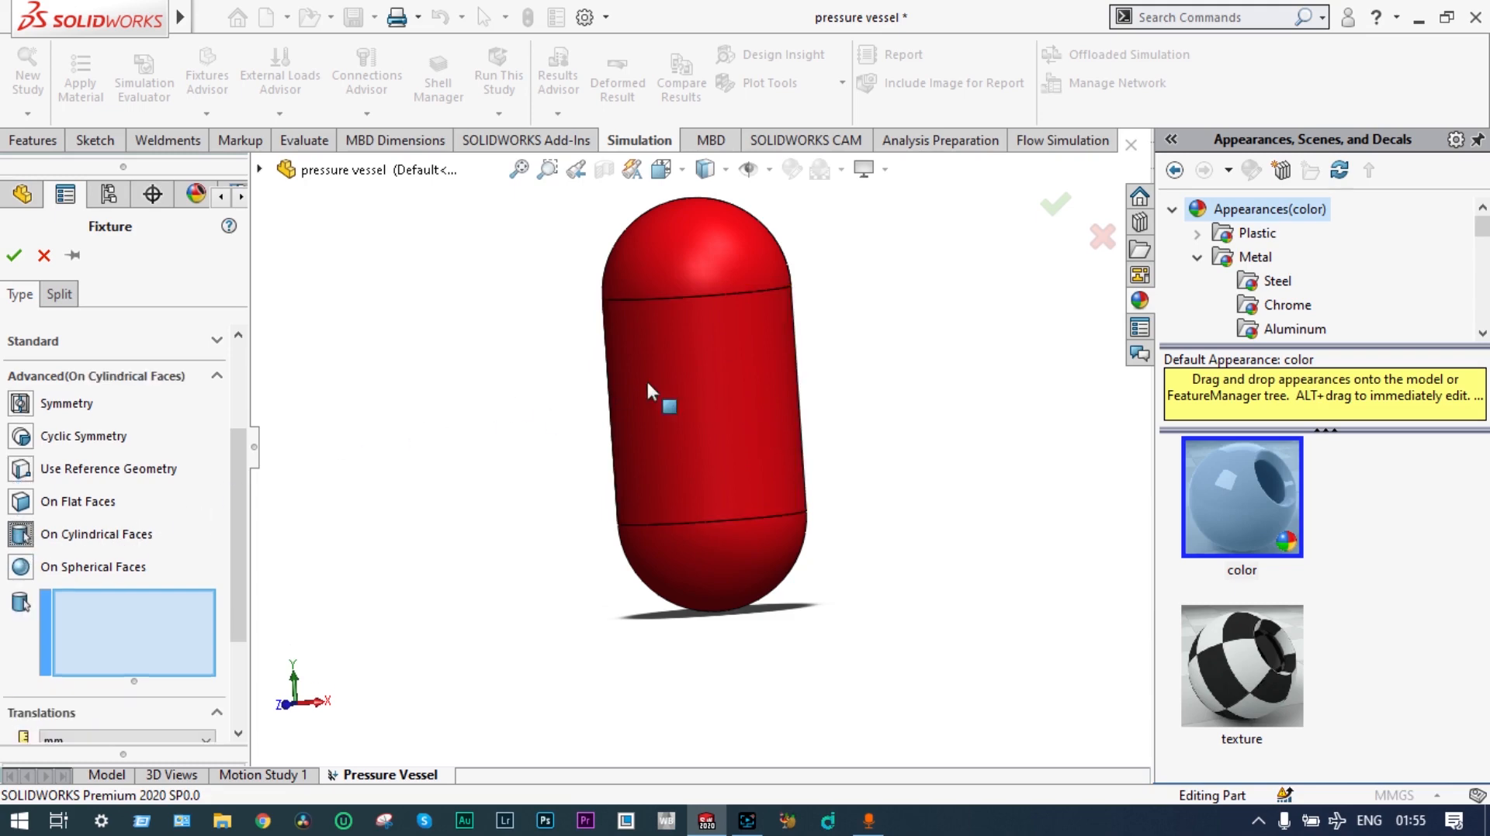
left_click(671, 380)
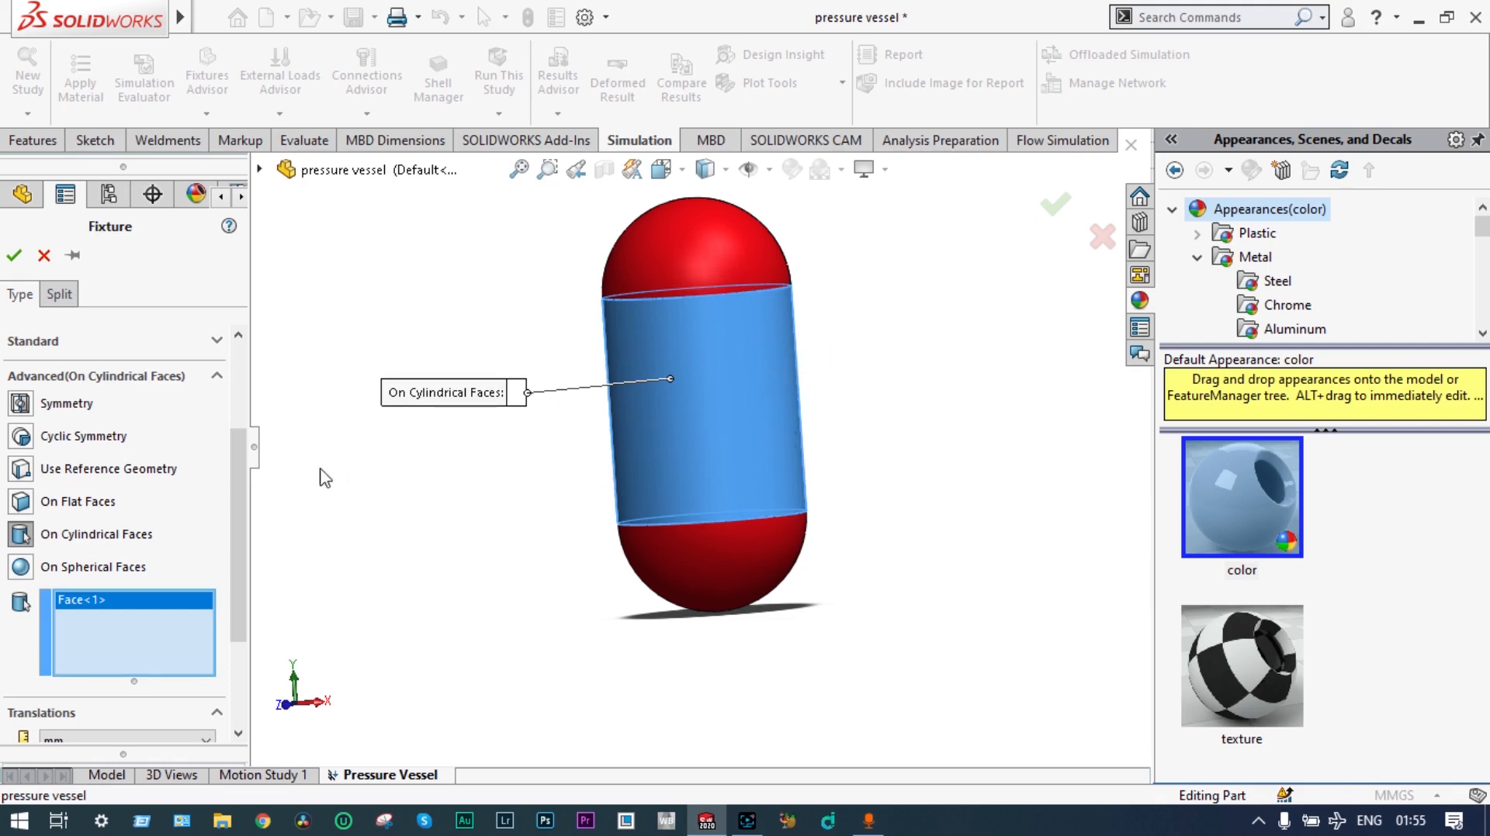
left_click_drag(234, 464, 233, 536)
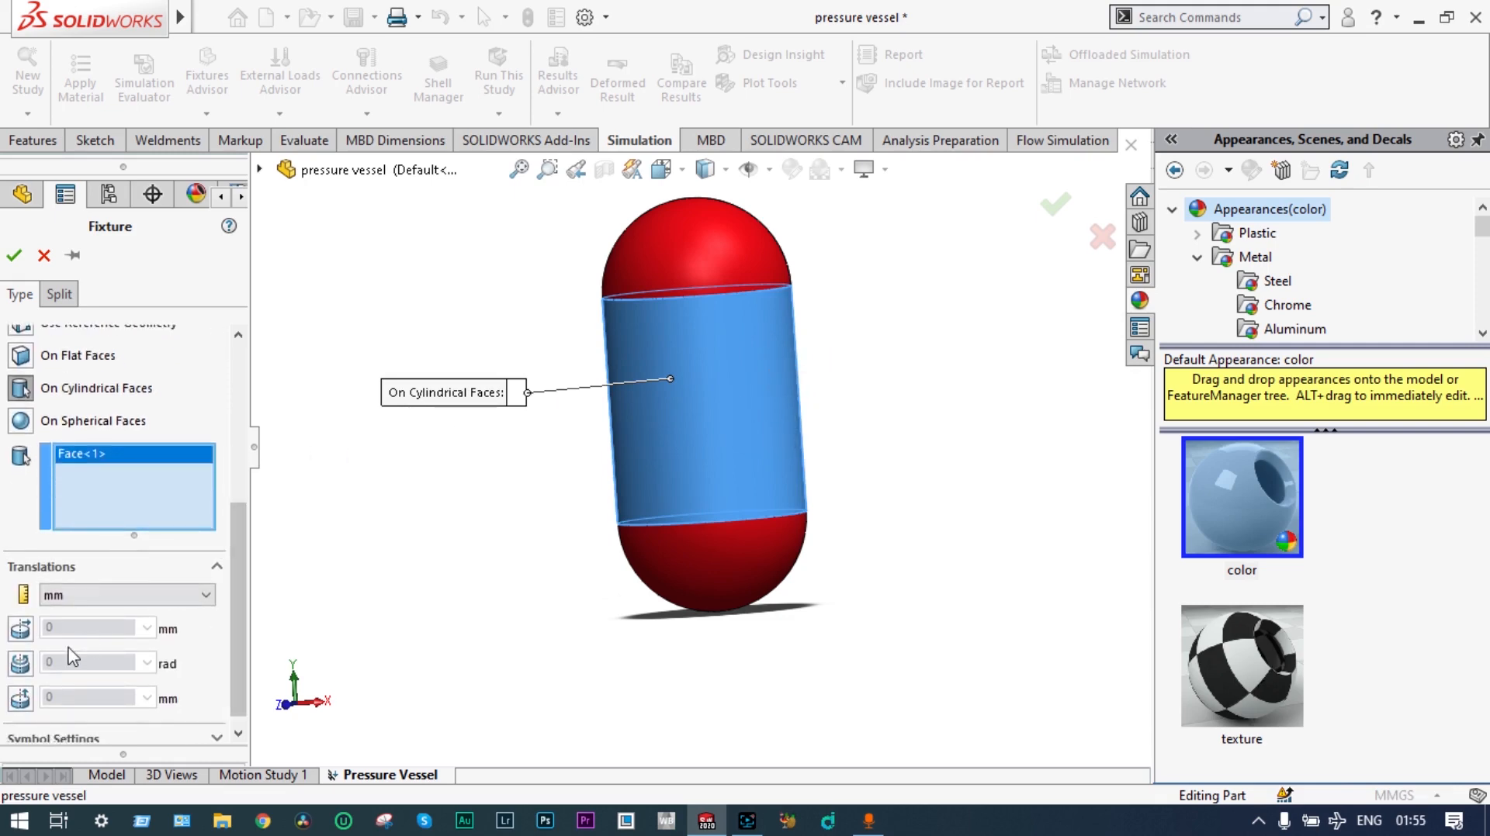
left_click(21, 665)
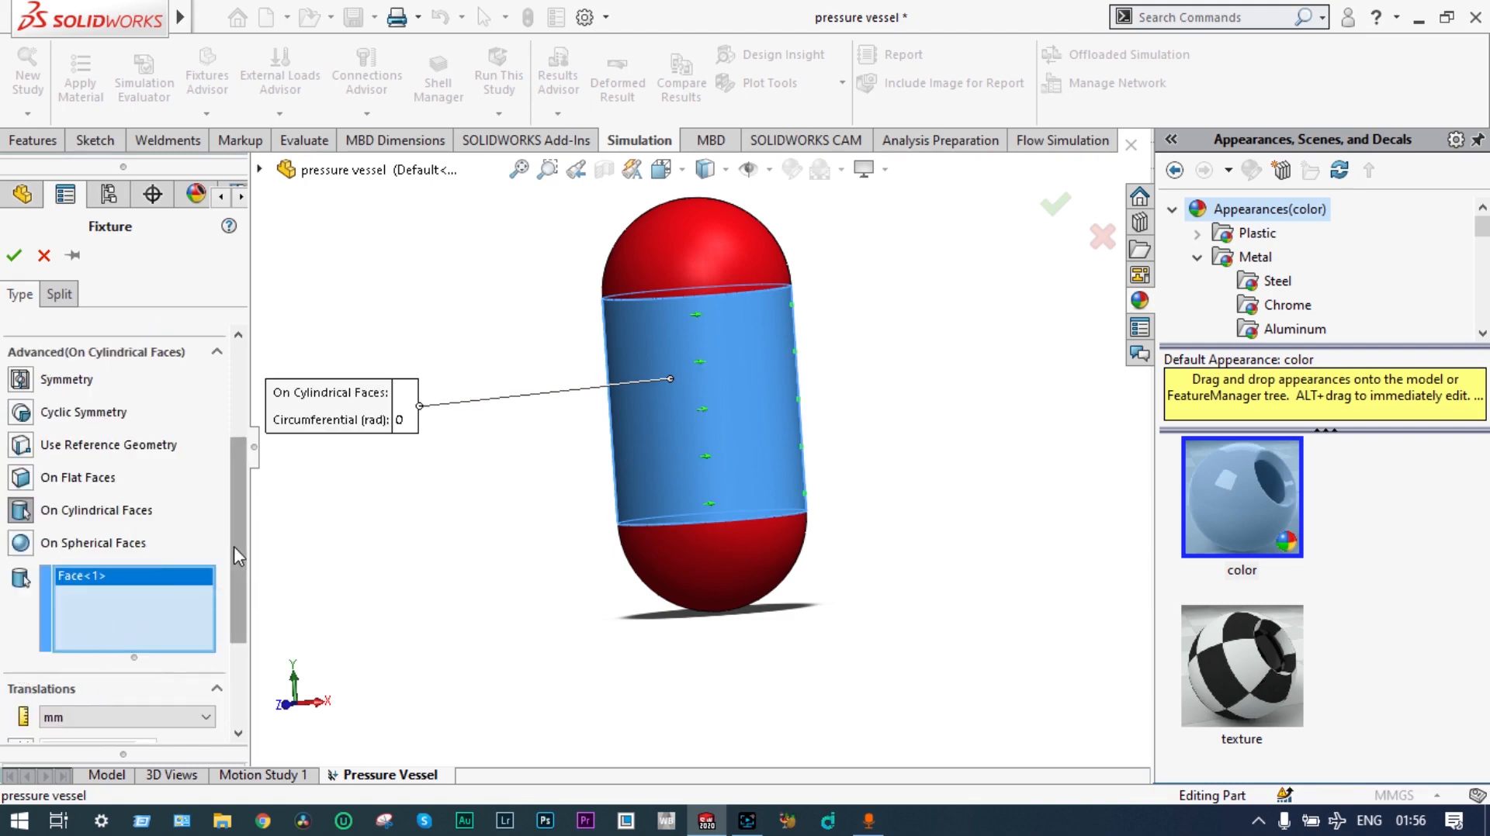
left_click_drag(234, 546, 235, 621)
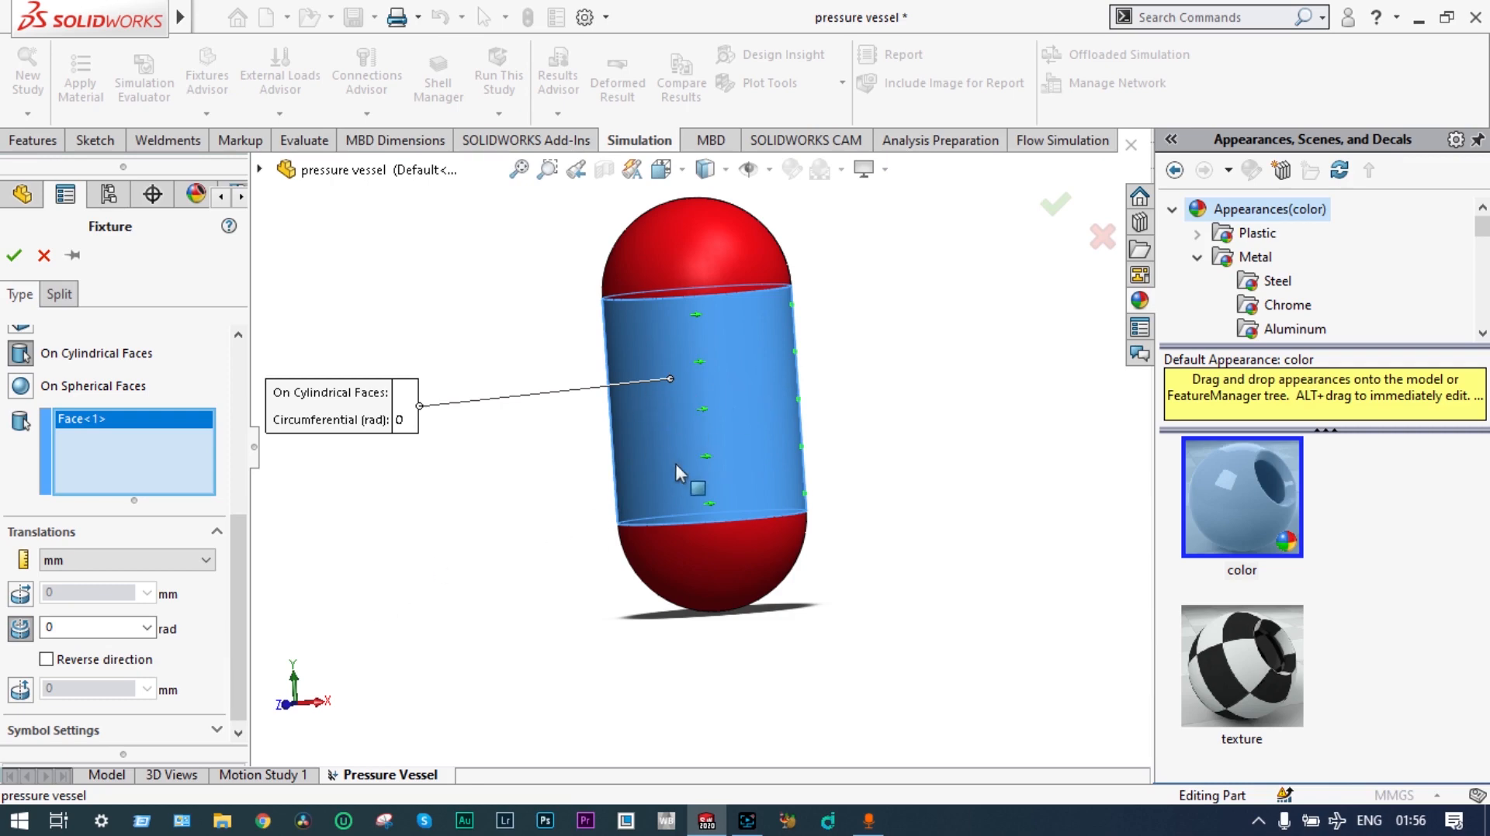
scroll(698, 454, "down", 3)
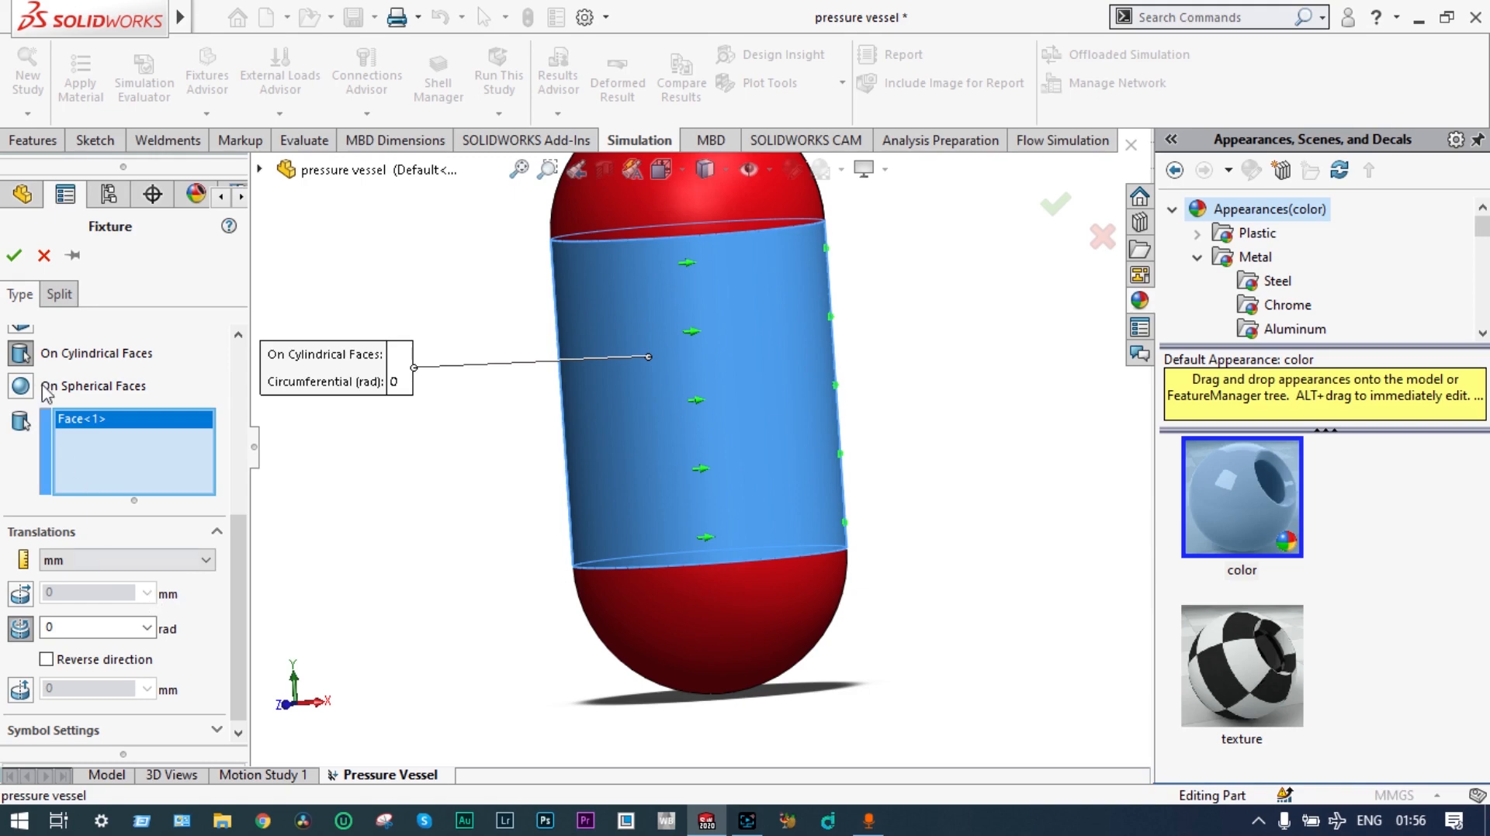
left_click(14, 255)
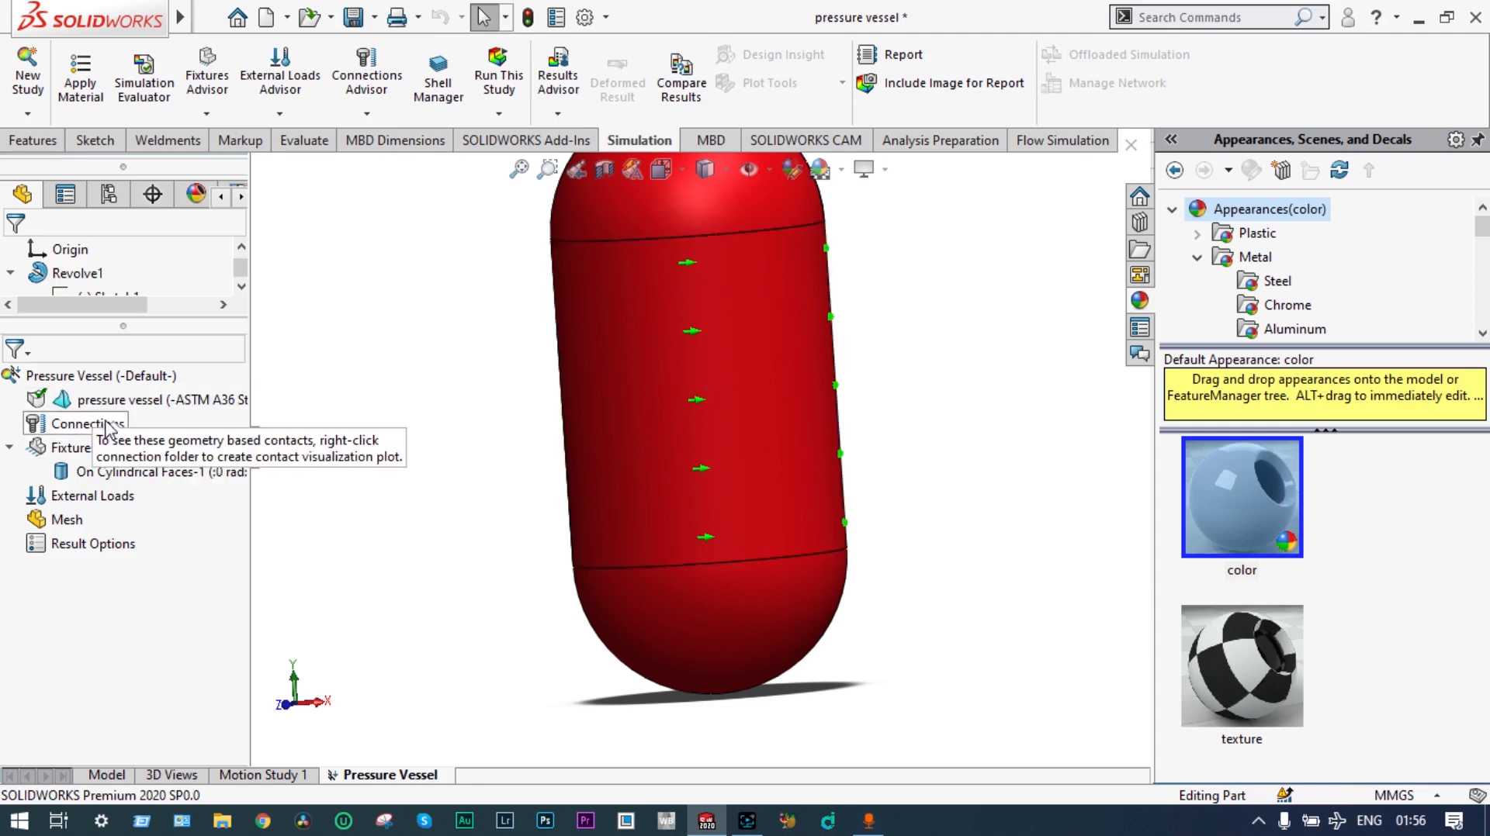
Start a second advanced fixture of type Use Reference Geometry on the circular edge between the cylinder and the lower dome.
right_click(83, 454)
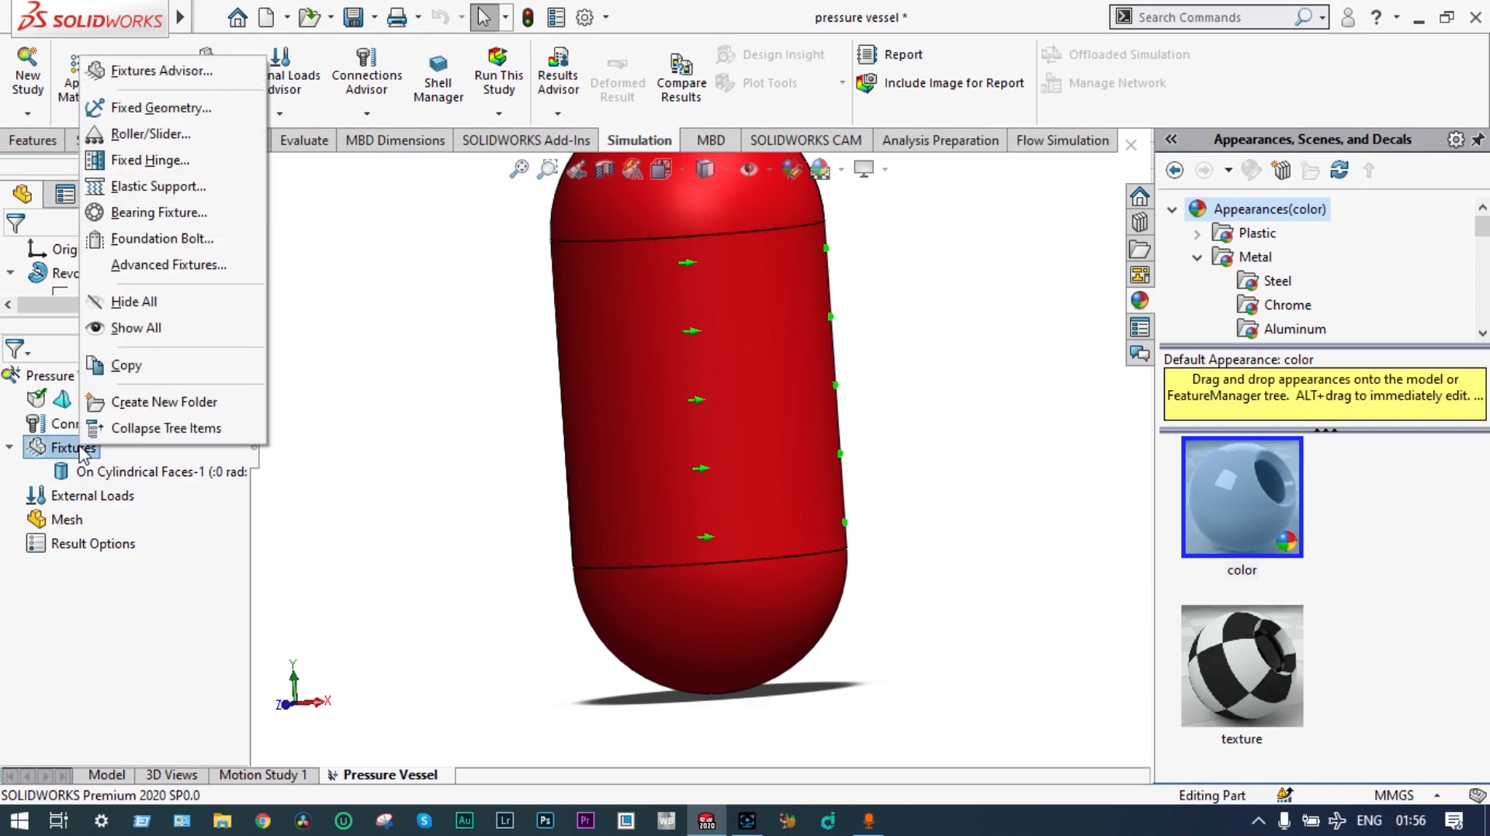
left_click(189, 267)
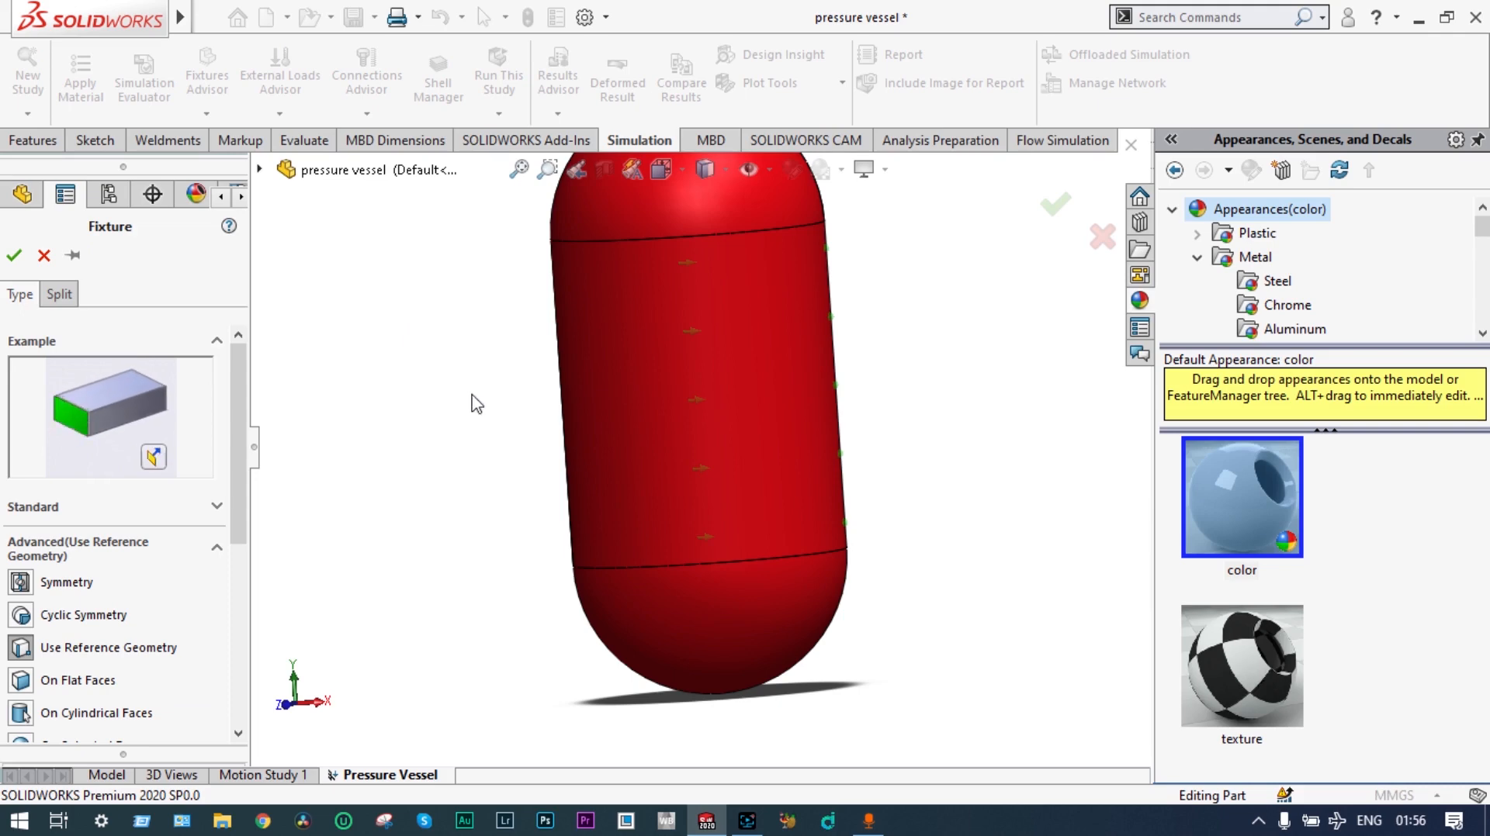
left_click_drag(237, 478, 243, 564)
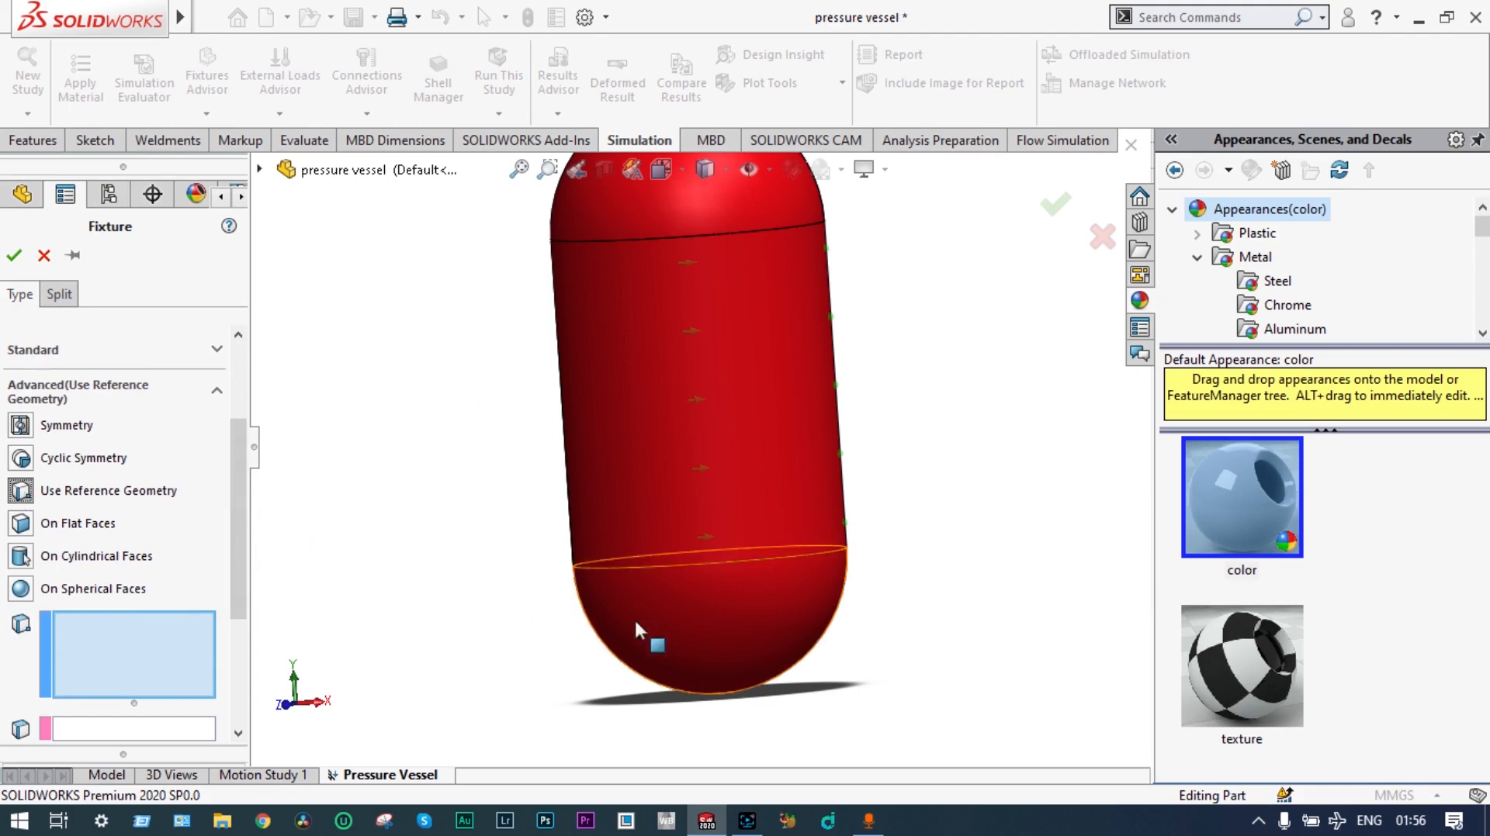
left_click(686, 565)
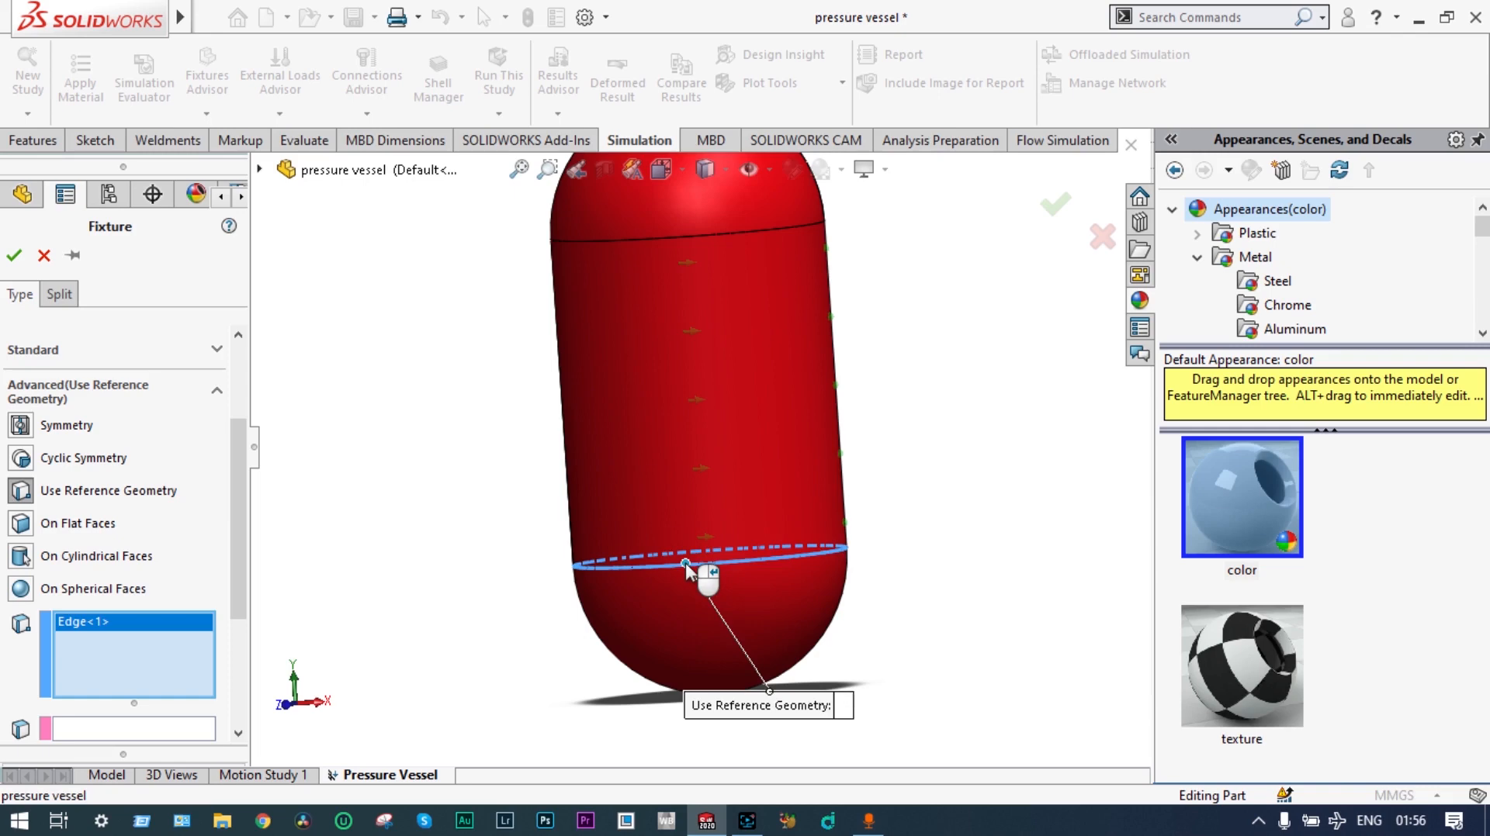
left_click_drag(240, 559, 232, 630)
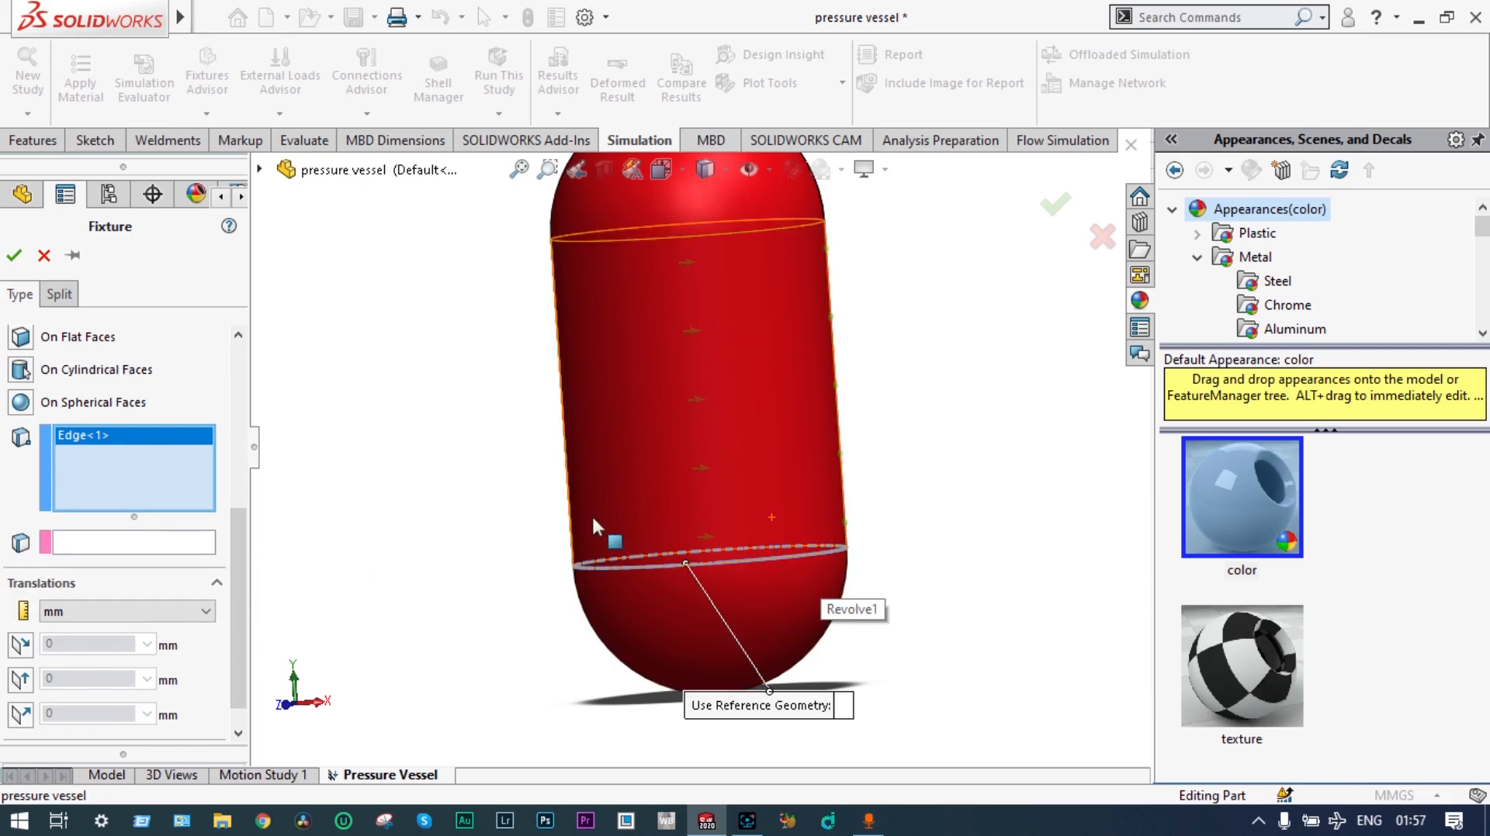
left_click_drag(242, 561, 239, 606)
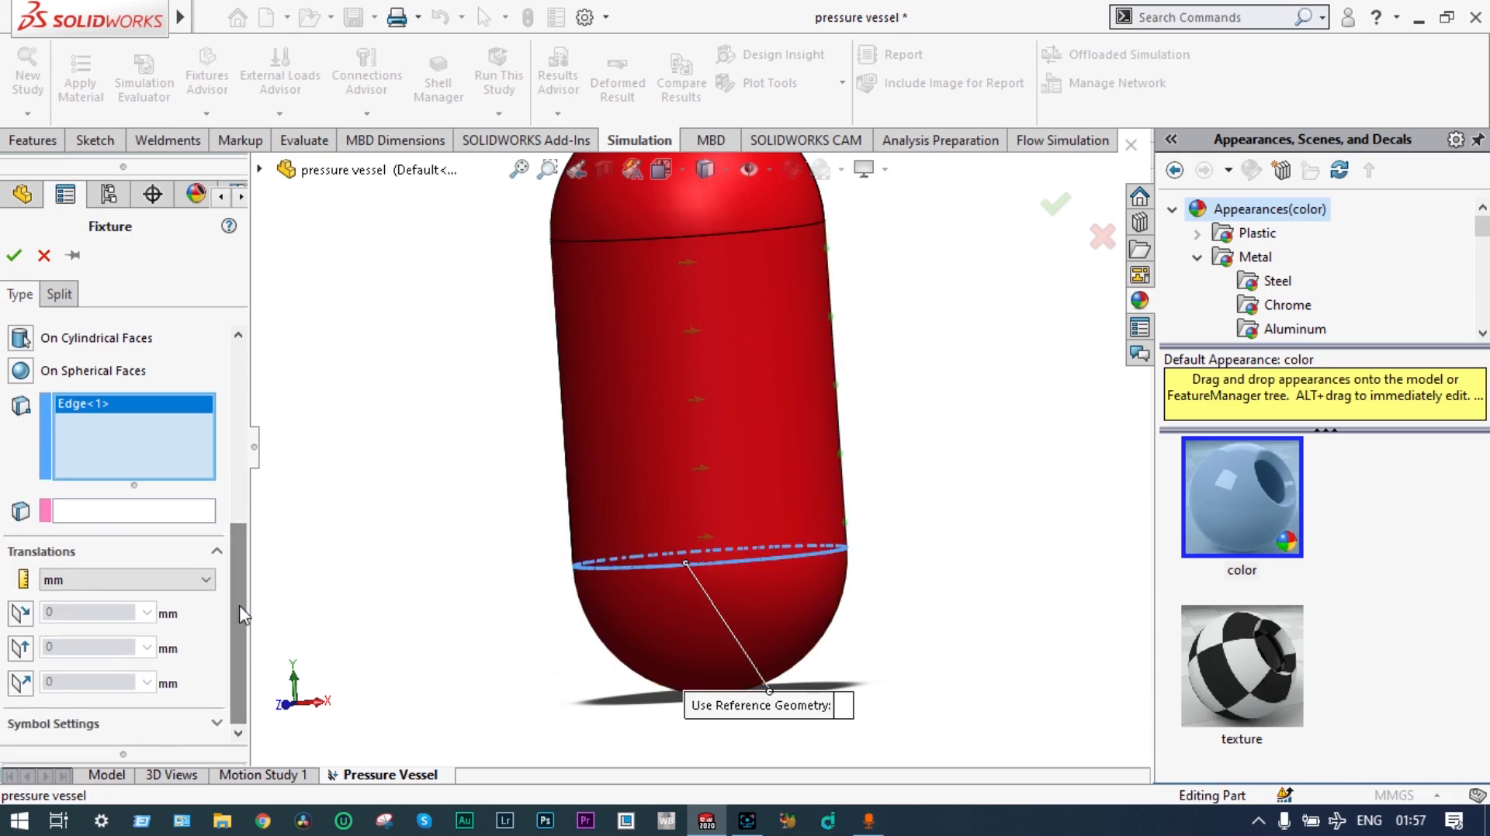
Show Sketch1 of the revolve, use its vertical centreline as the fixture's direction reference, and accept the fixture with 0 mm translation.
left_click(180, 518)
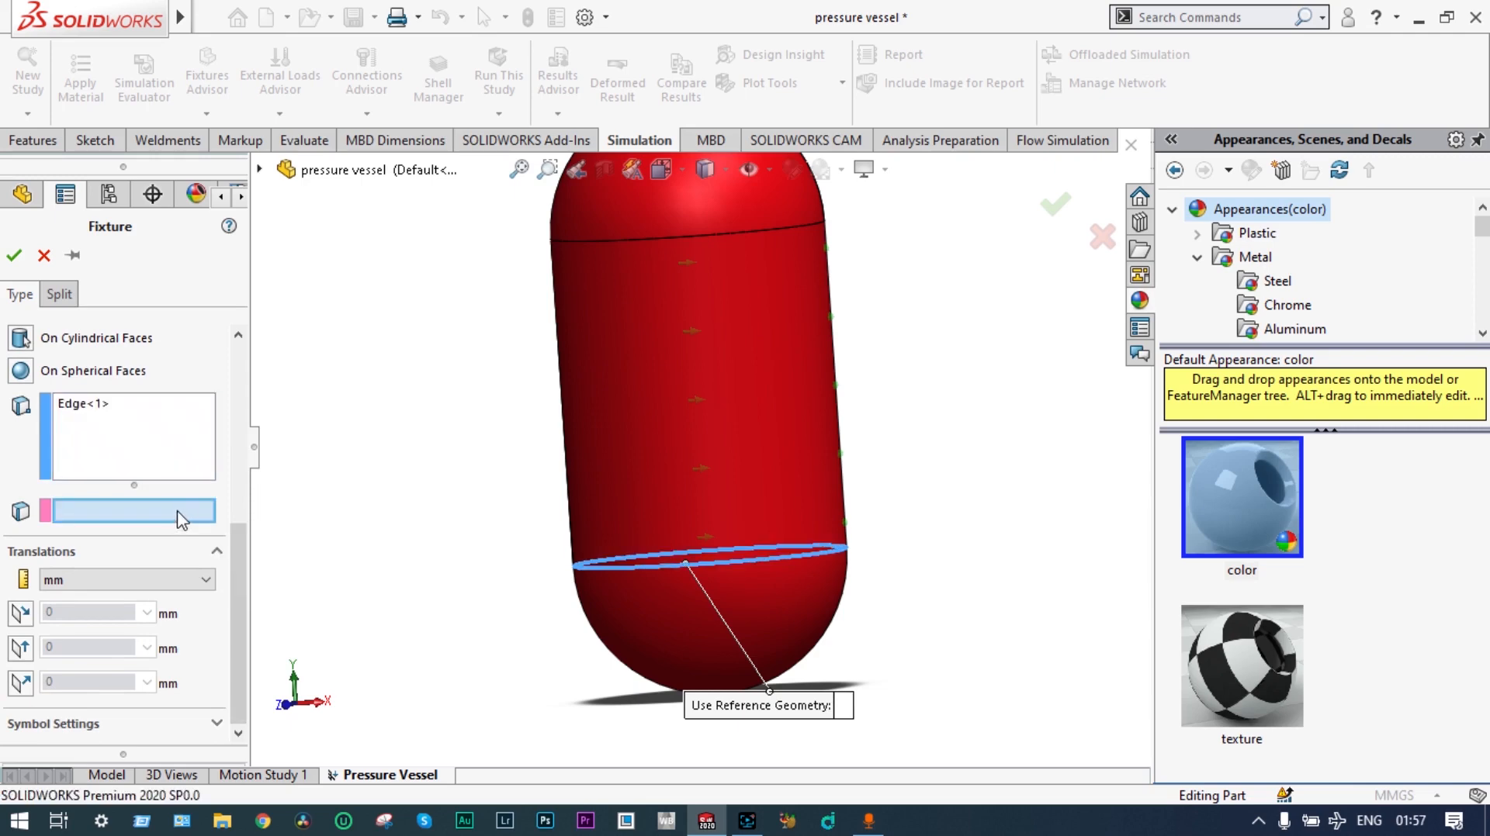
left_click(259, 168)
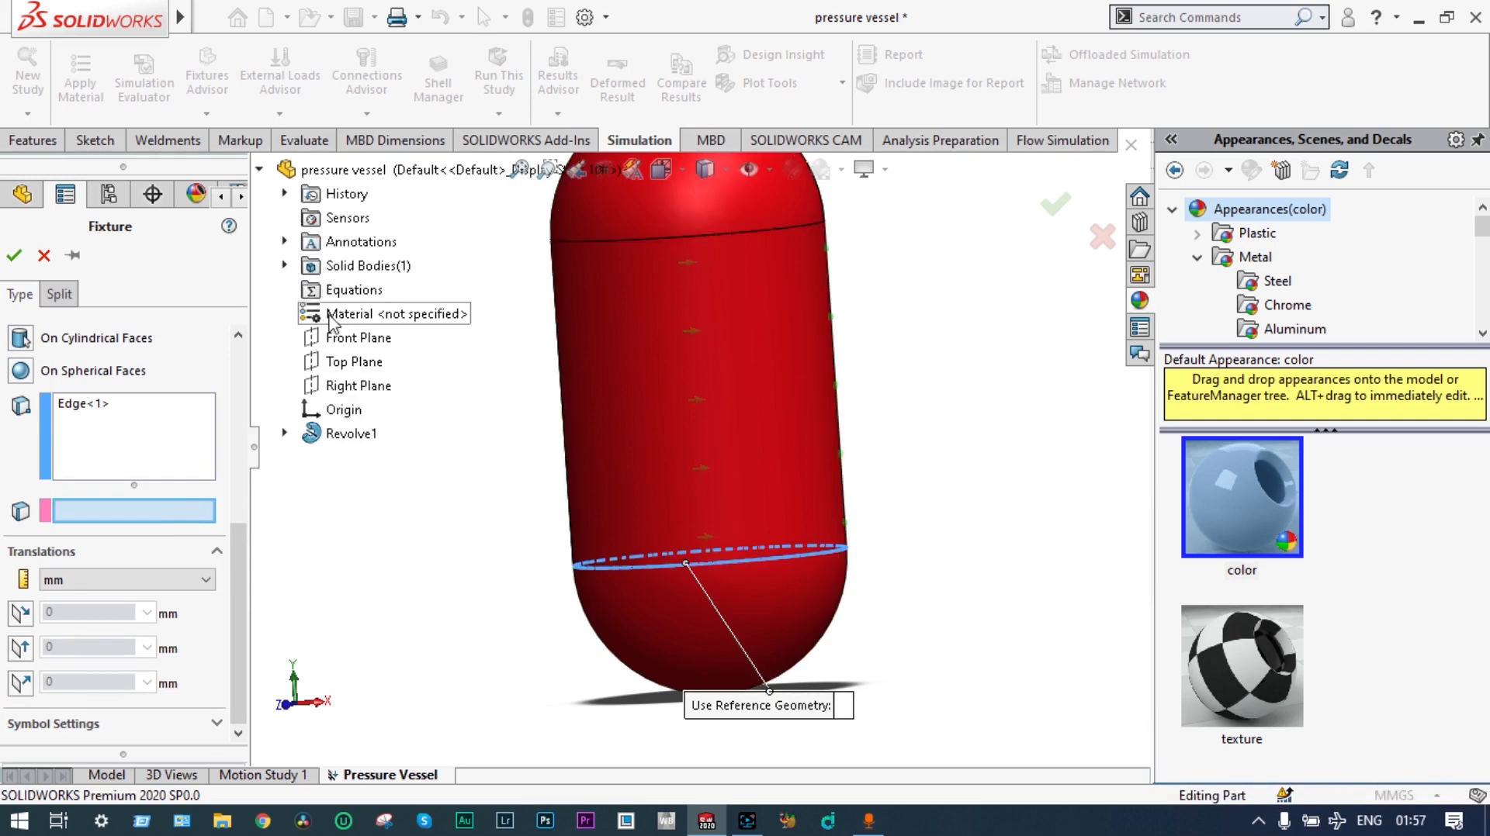
left_click(284, 434)
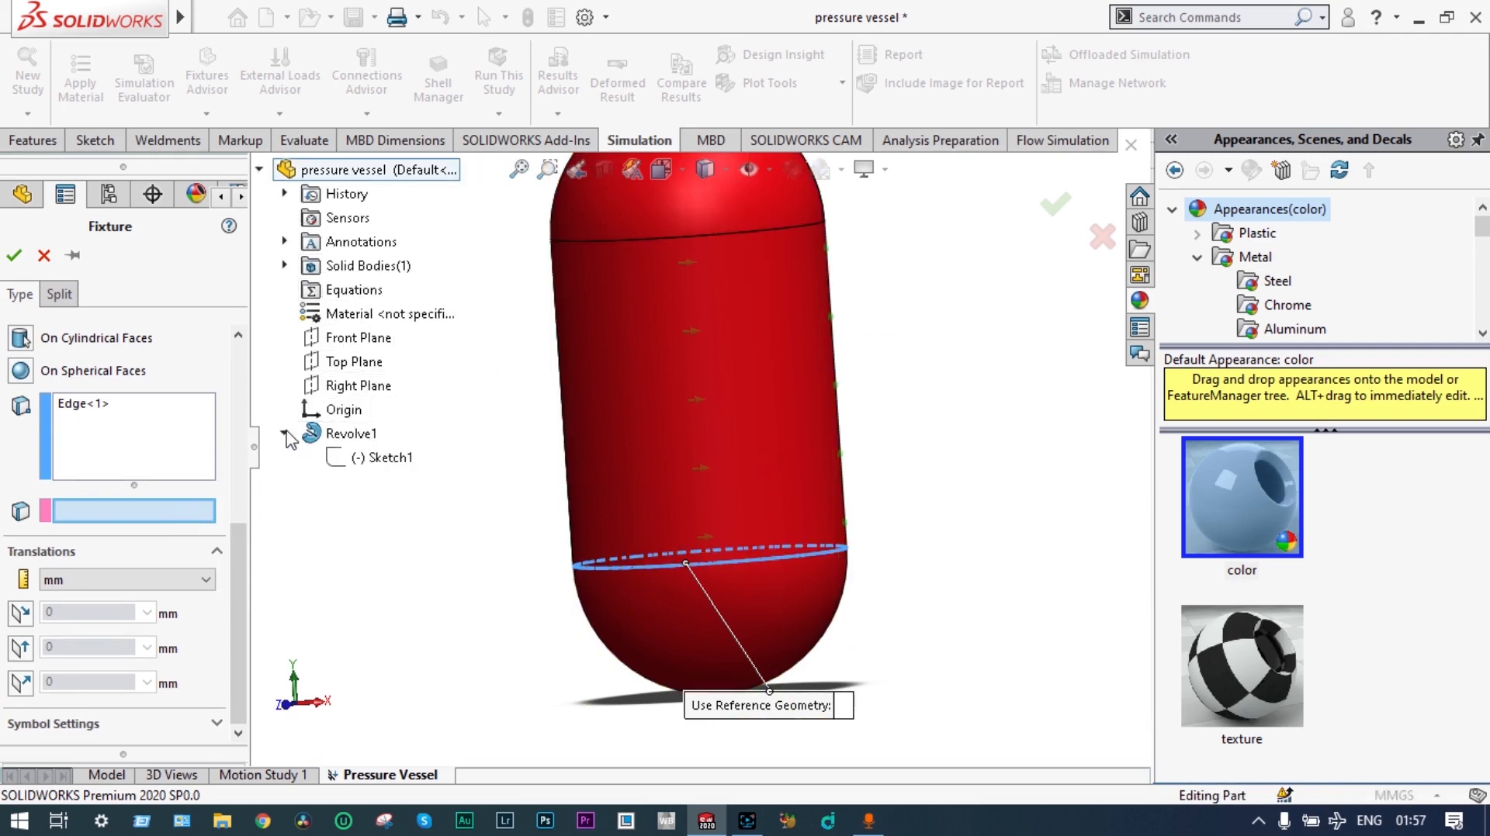
right_click(346, 461)
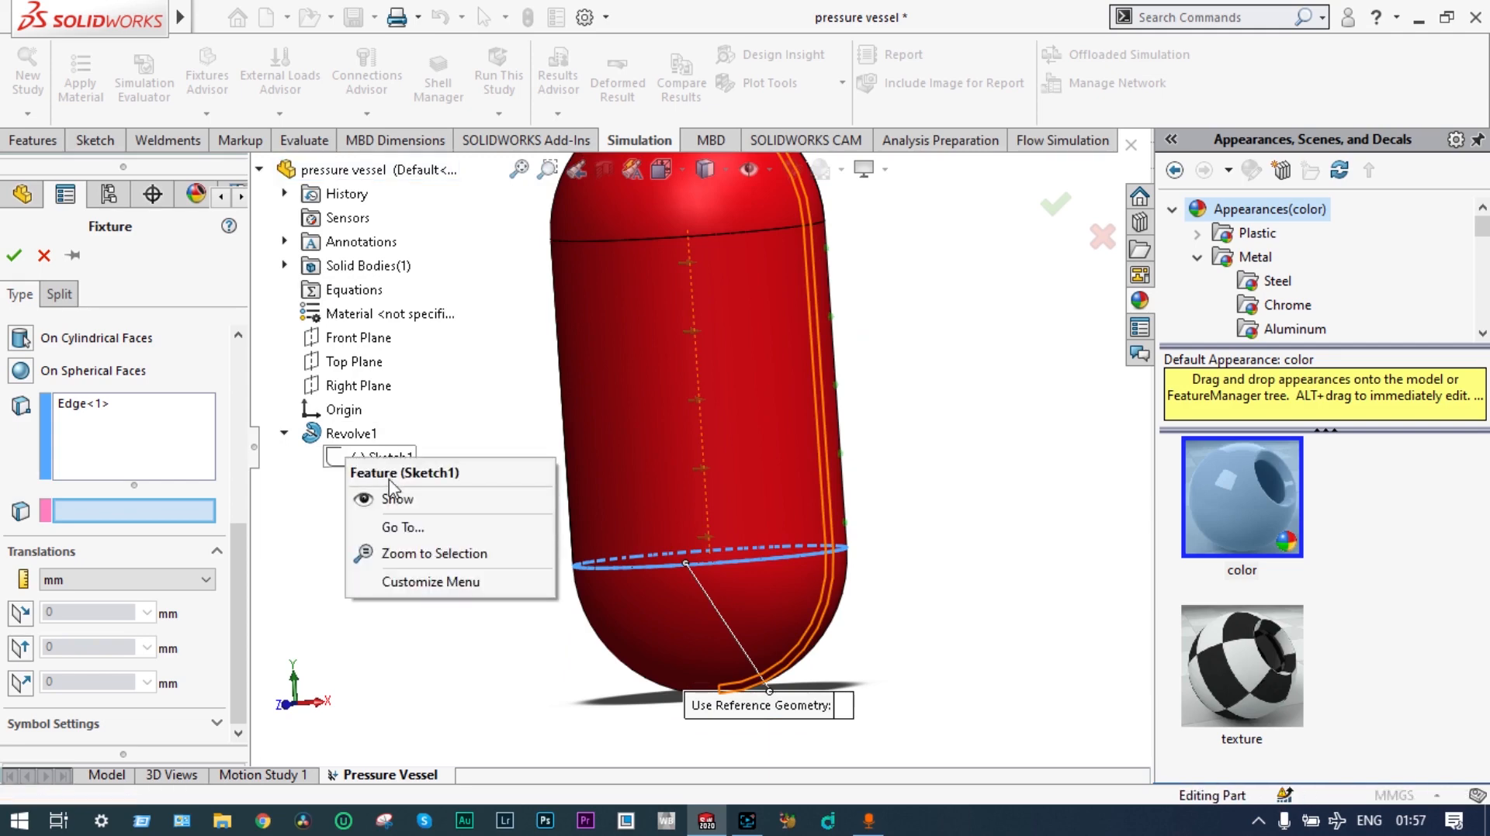
left_click(388, 499)
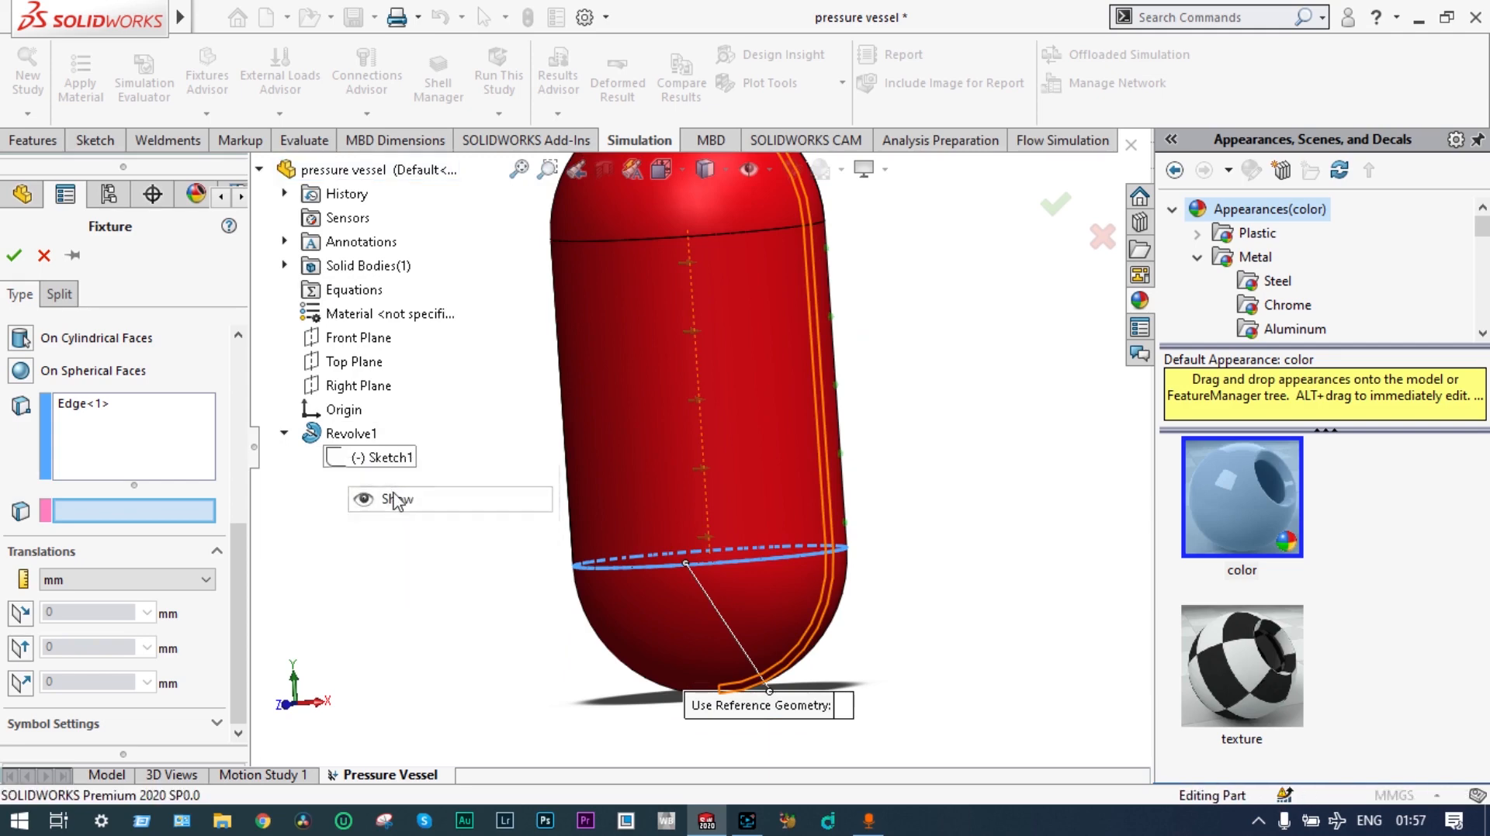
left_click(701, 425)
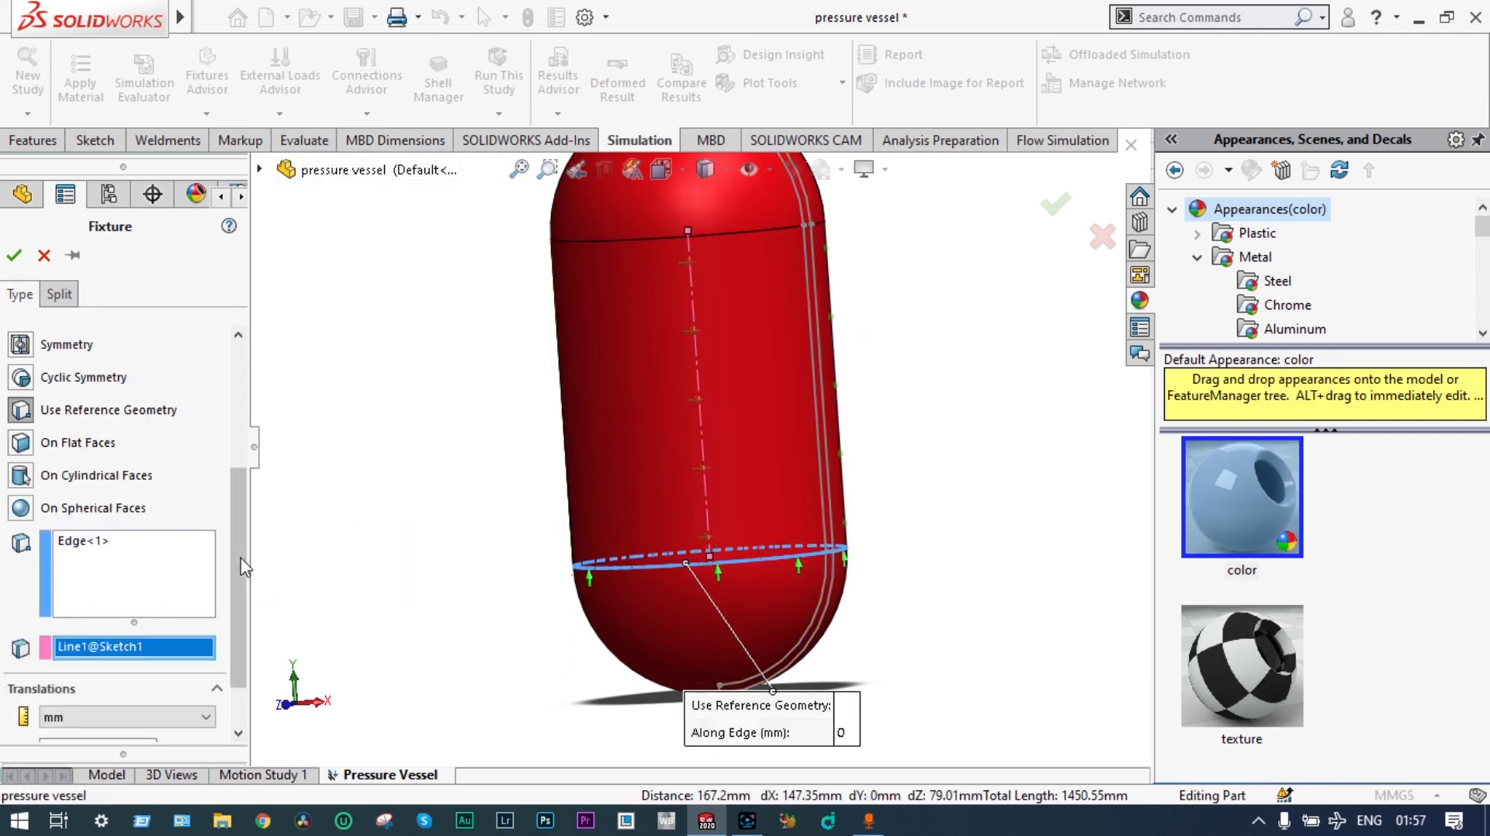
scroll(238, 597, "down", 2)
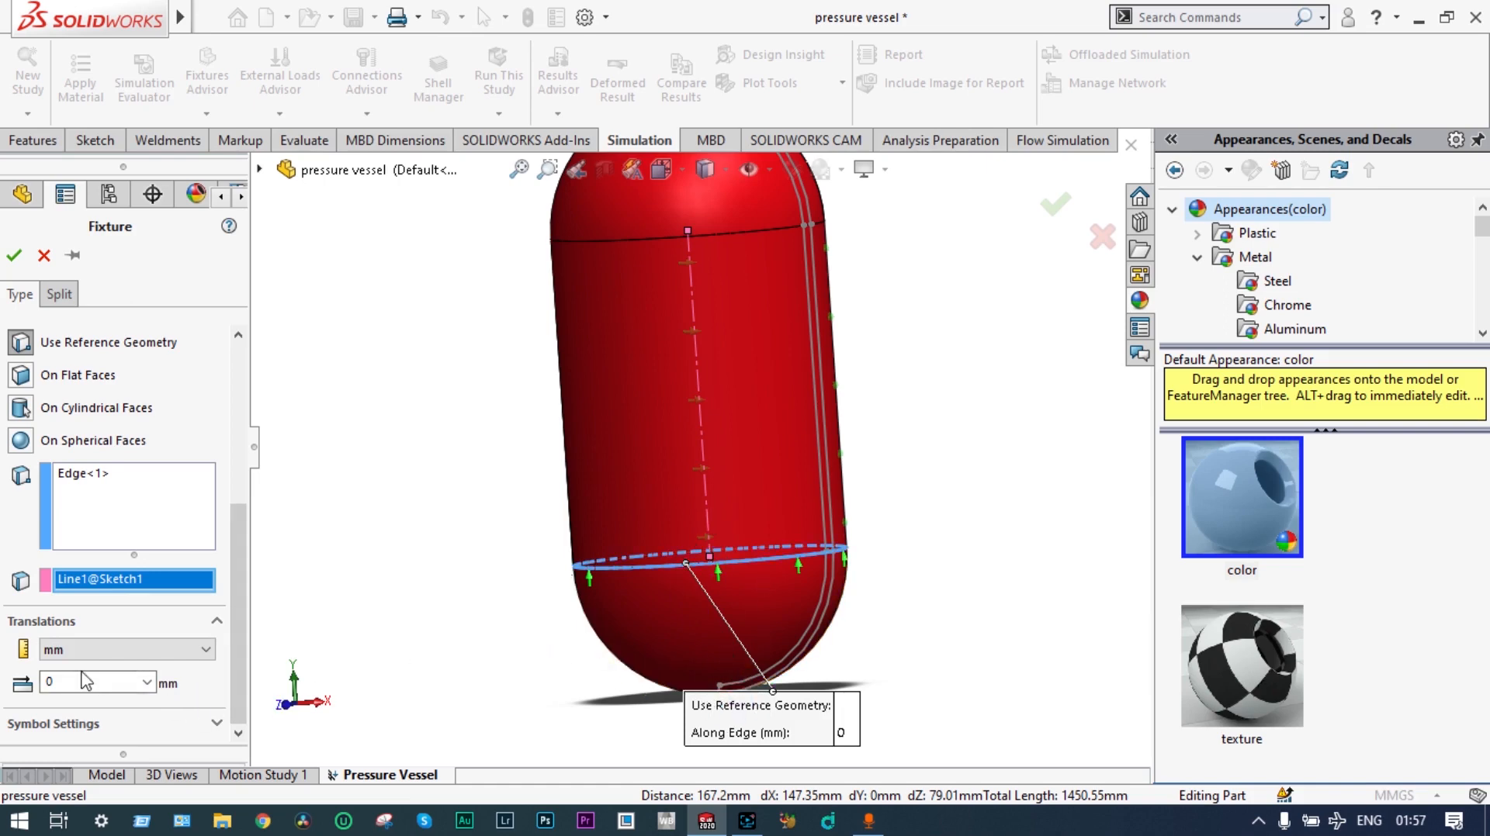
left_click(14, 255)
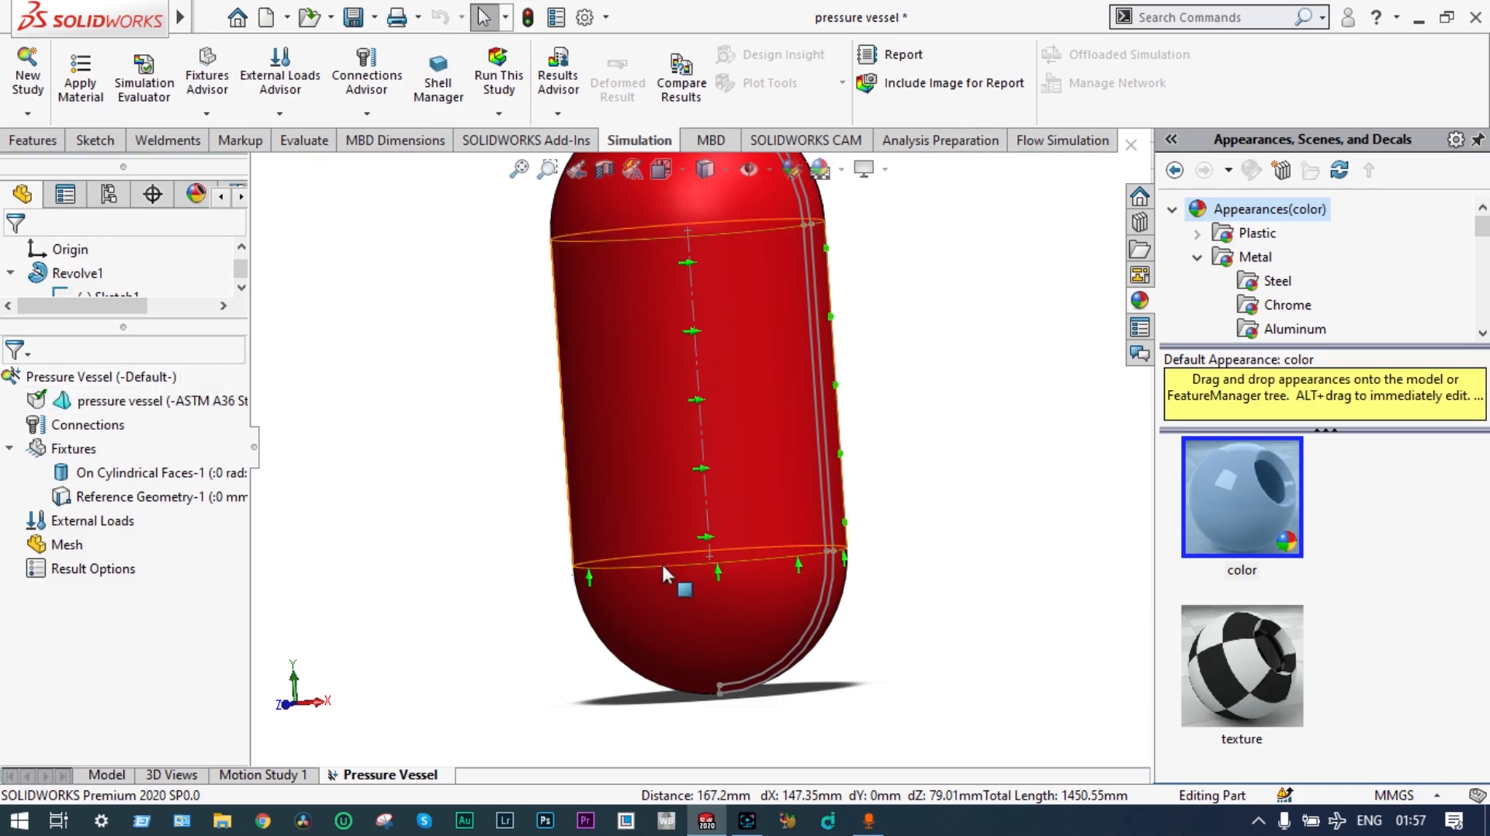
Cut the vessel open with a planar section view on the Front Plane to expose its inner faces.
left_click(706, 541)
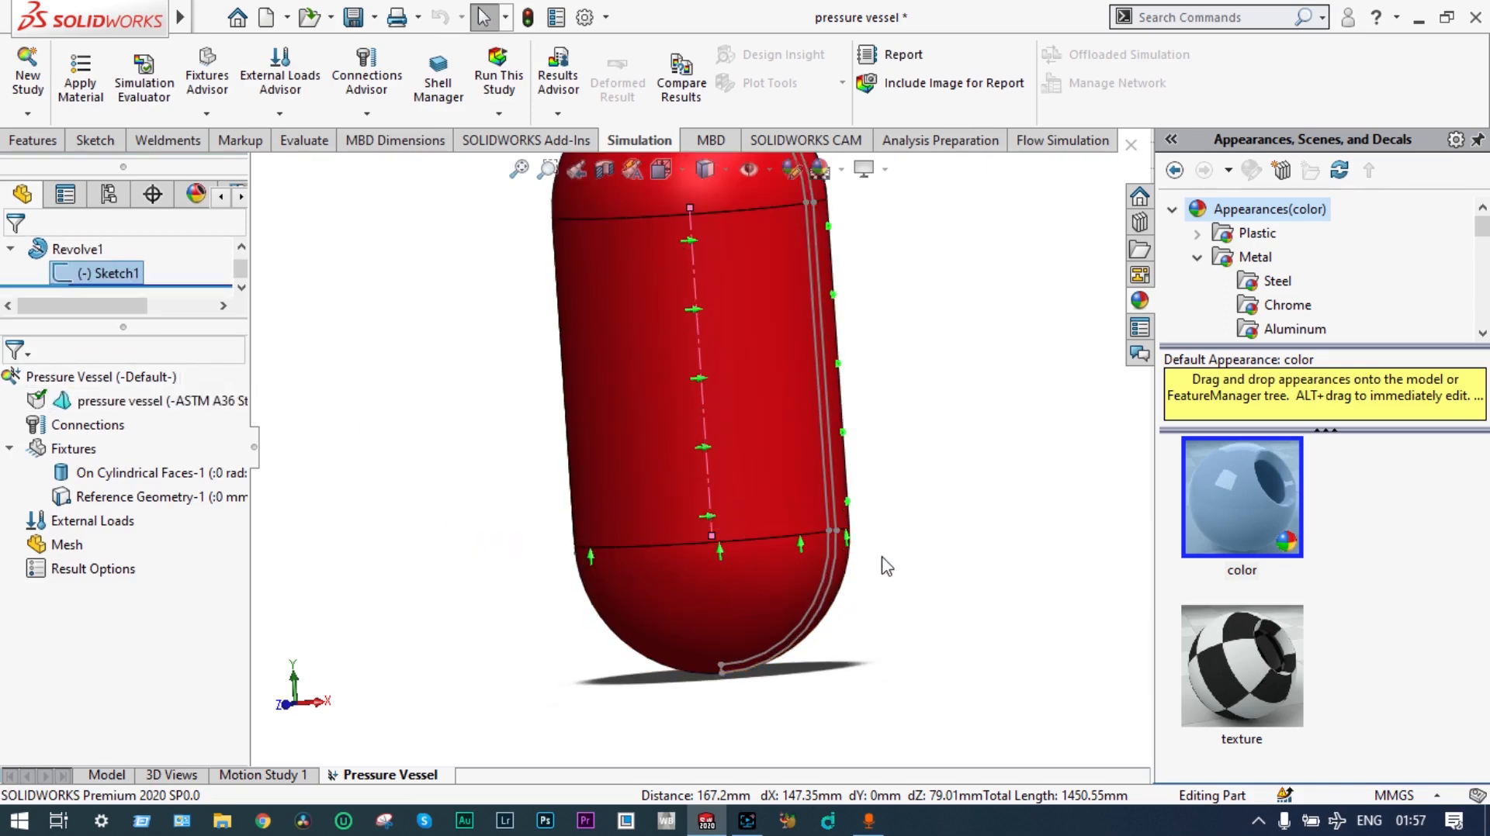
mouse_move(891, 525)
middle_mouse_down()
mouse_move(848, 515)
mouse_move(798, 538)
mouse_move(791, 514)
mouse_move(900, 514)
mouse_move(873, 532)
middle_mouse_up()
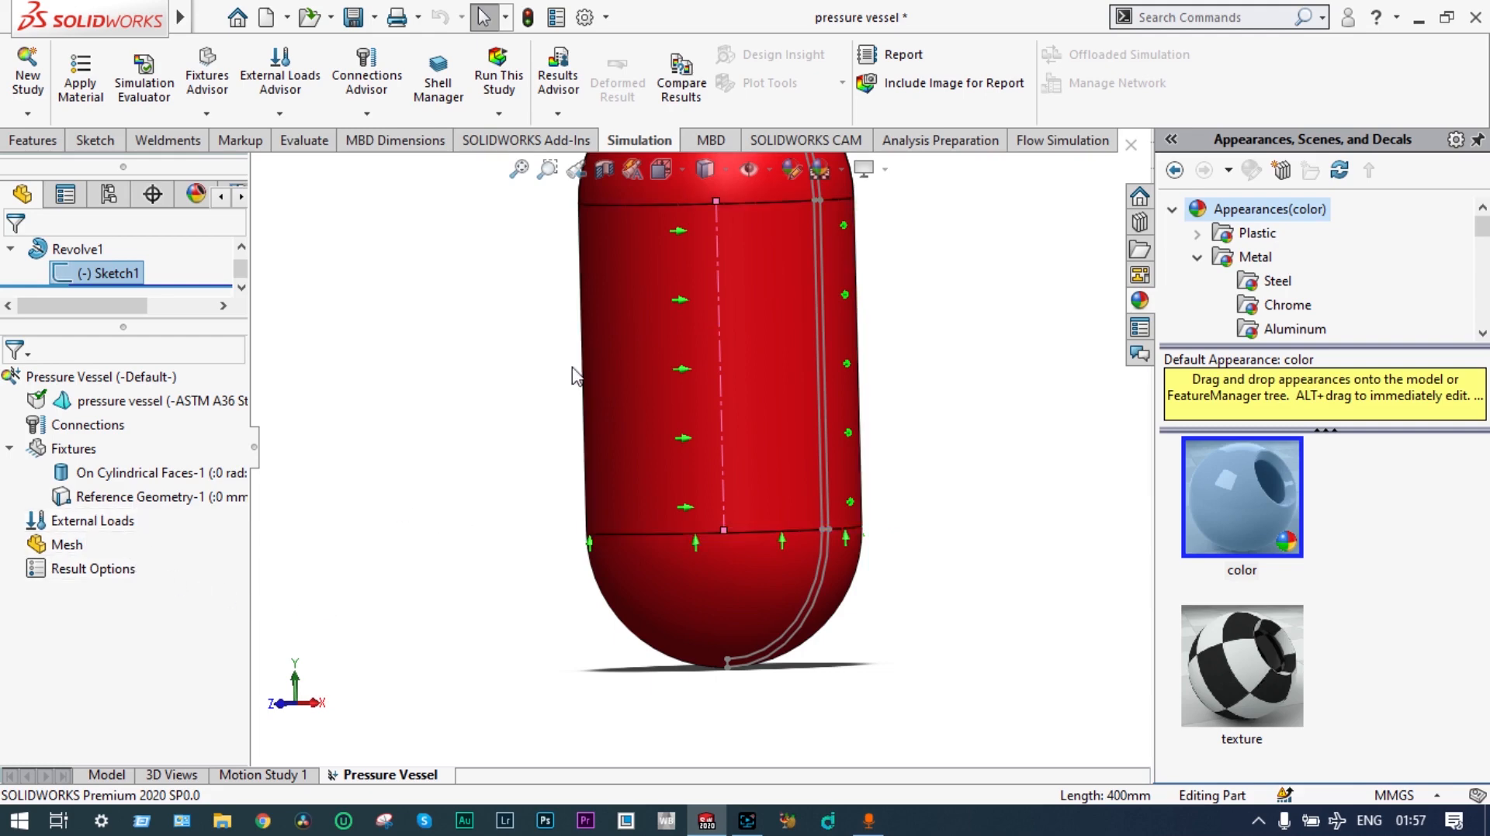
scroll(542, 361, "up", 2)
scroll(542, 361, "up", 3)
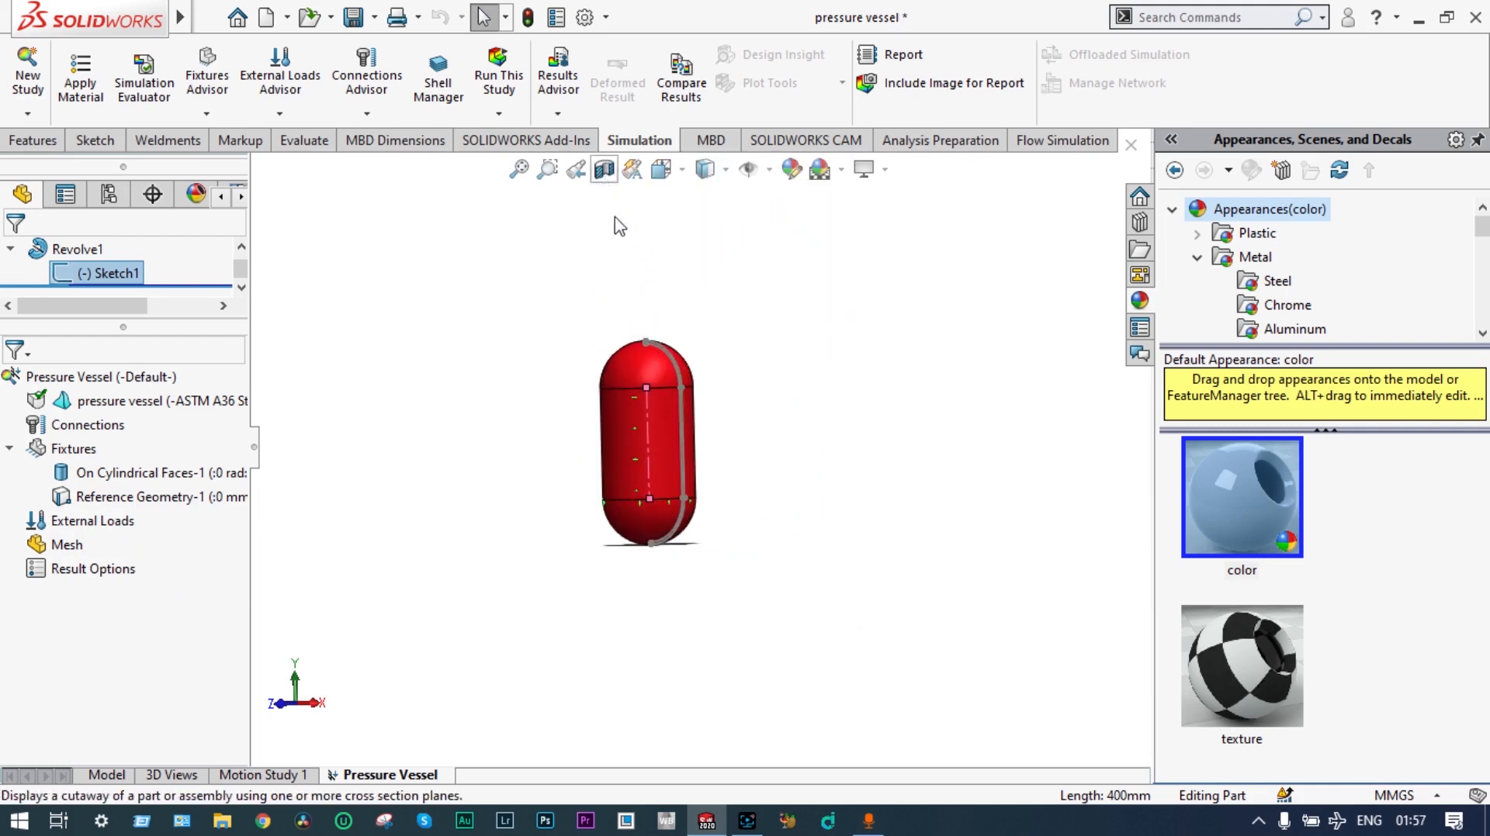
scroll(649, 420, "down", 4)
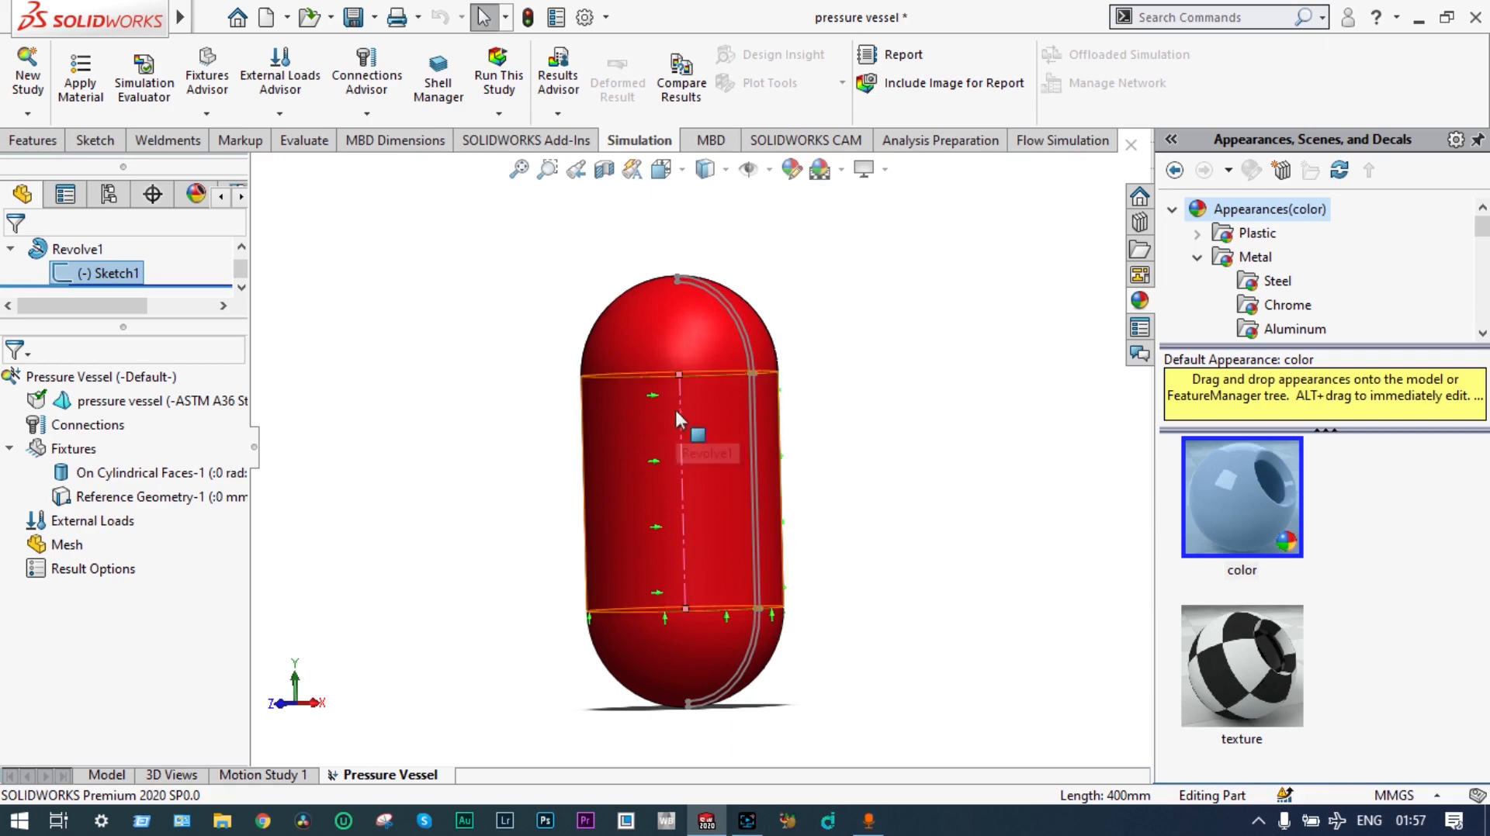
key("Escape")
left_click(605, 170)
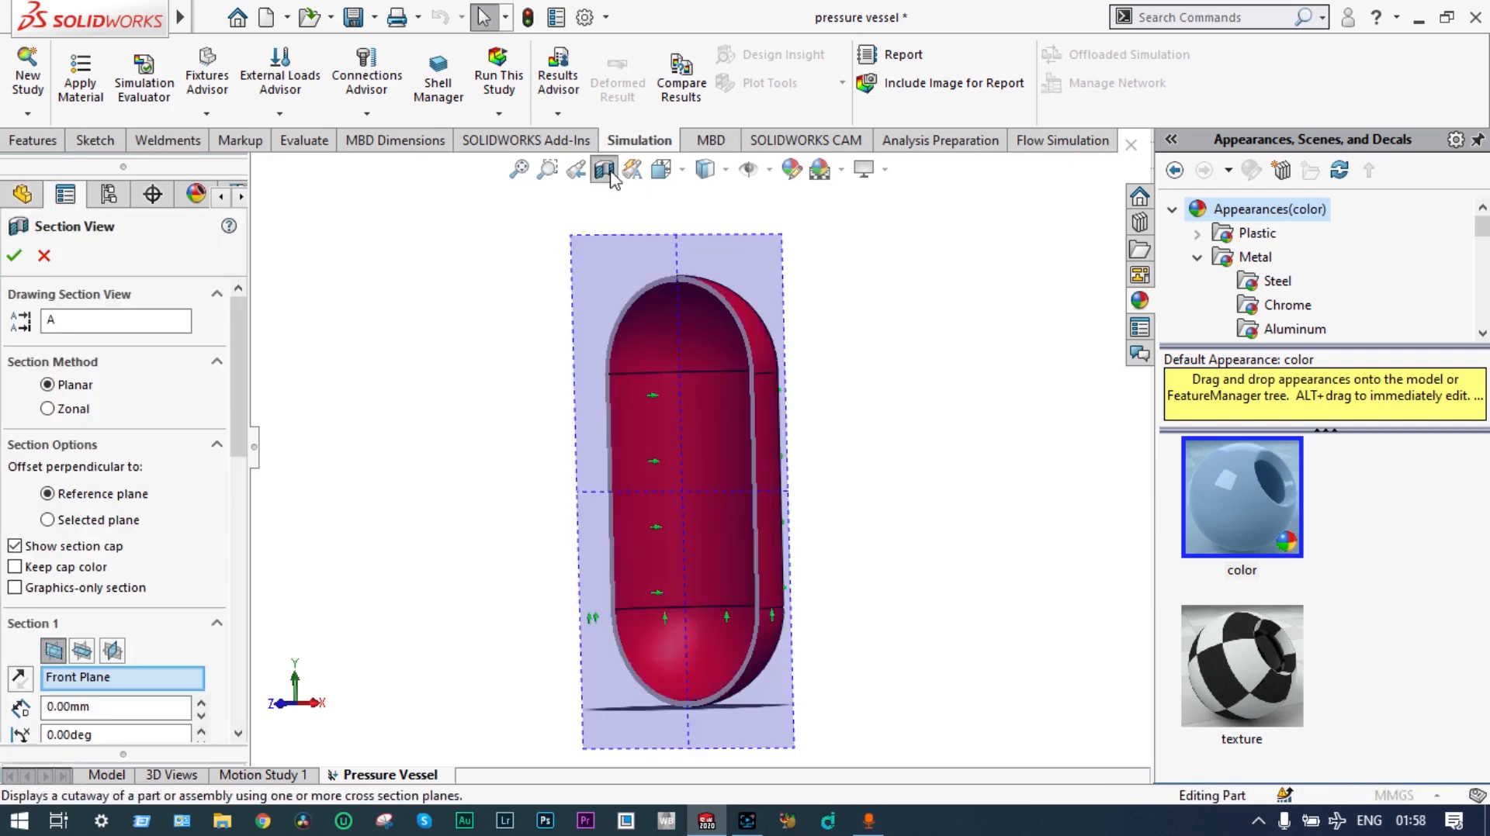
left_click(1058, 210)
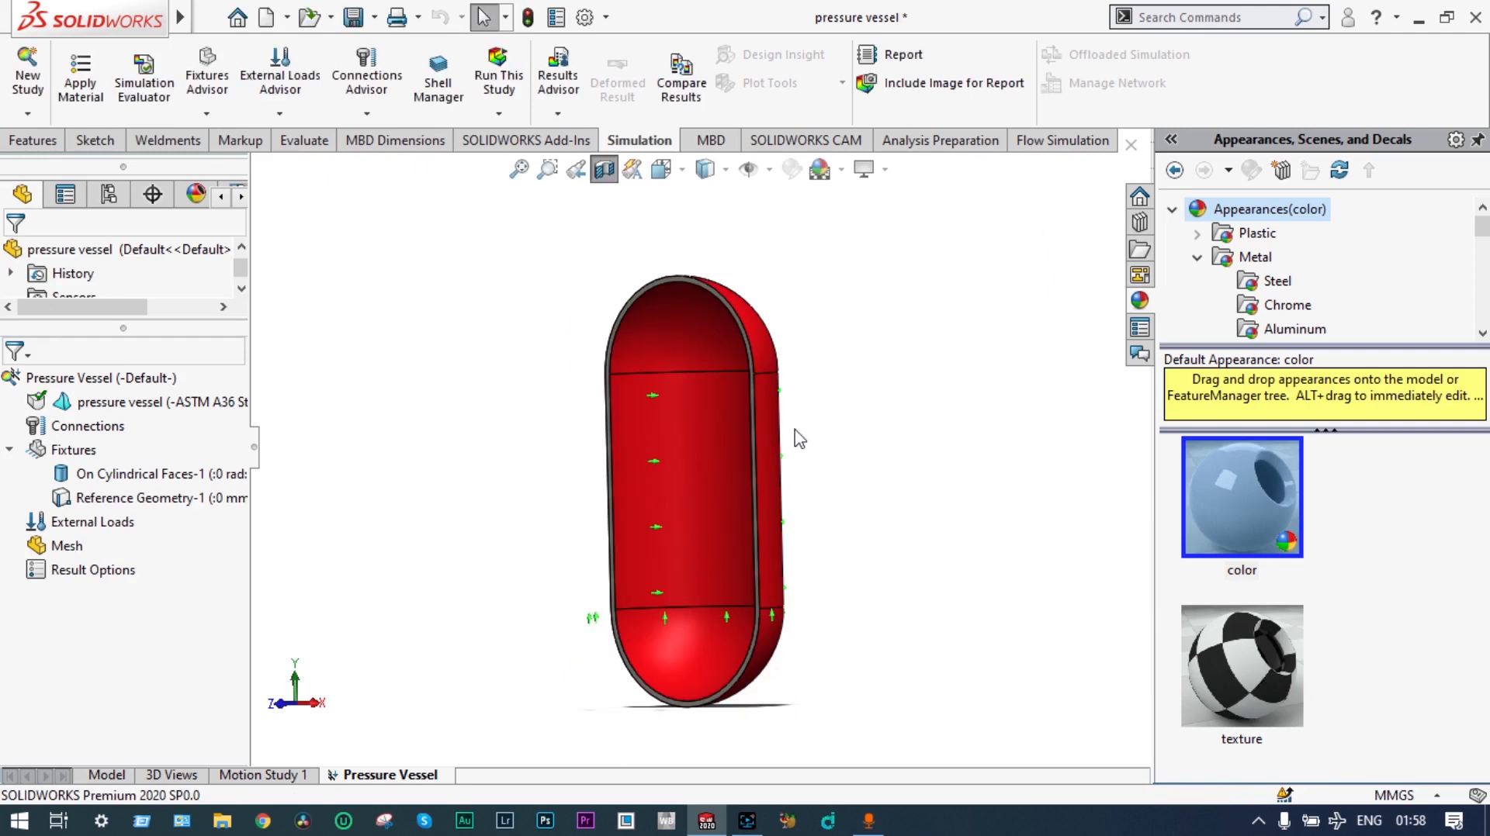
Apply a 10 N/mm^2 (MPa) pressure load normal to the inner cylindrical face and both inner dome faces.
right_click(105, 530)
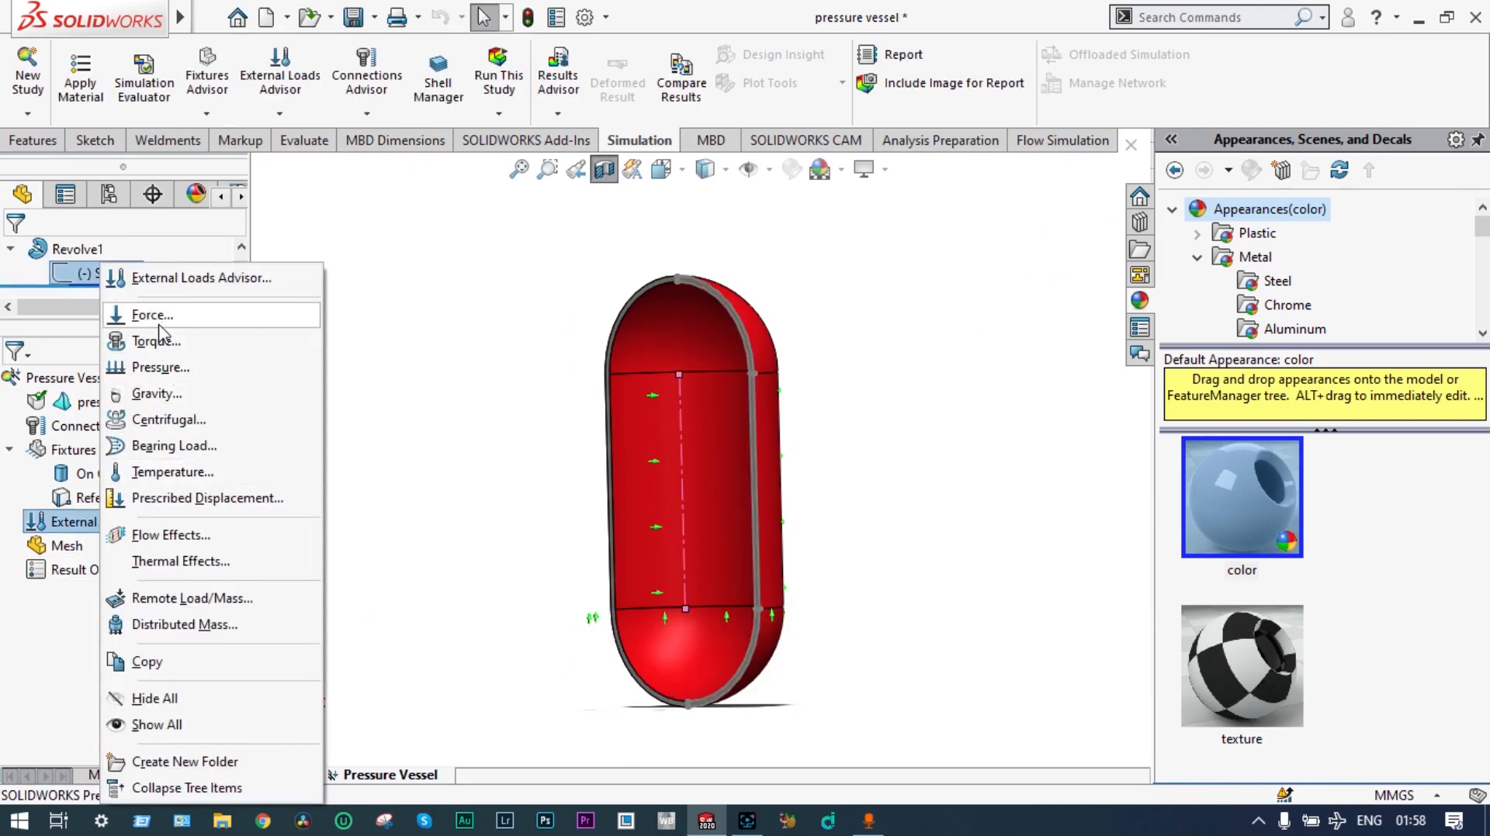
left_click(174, 369)
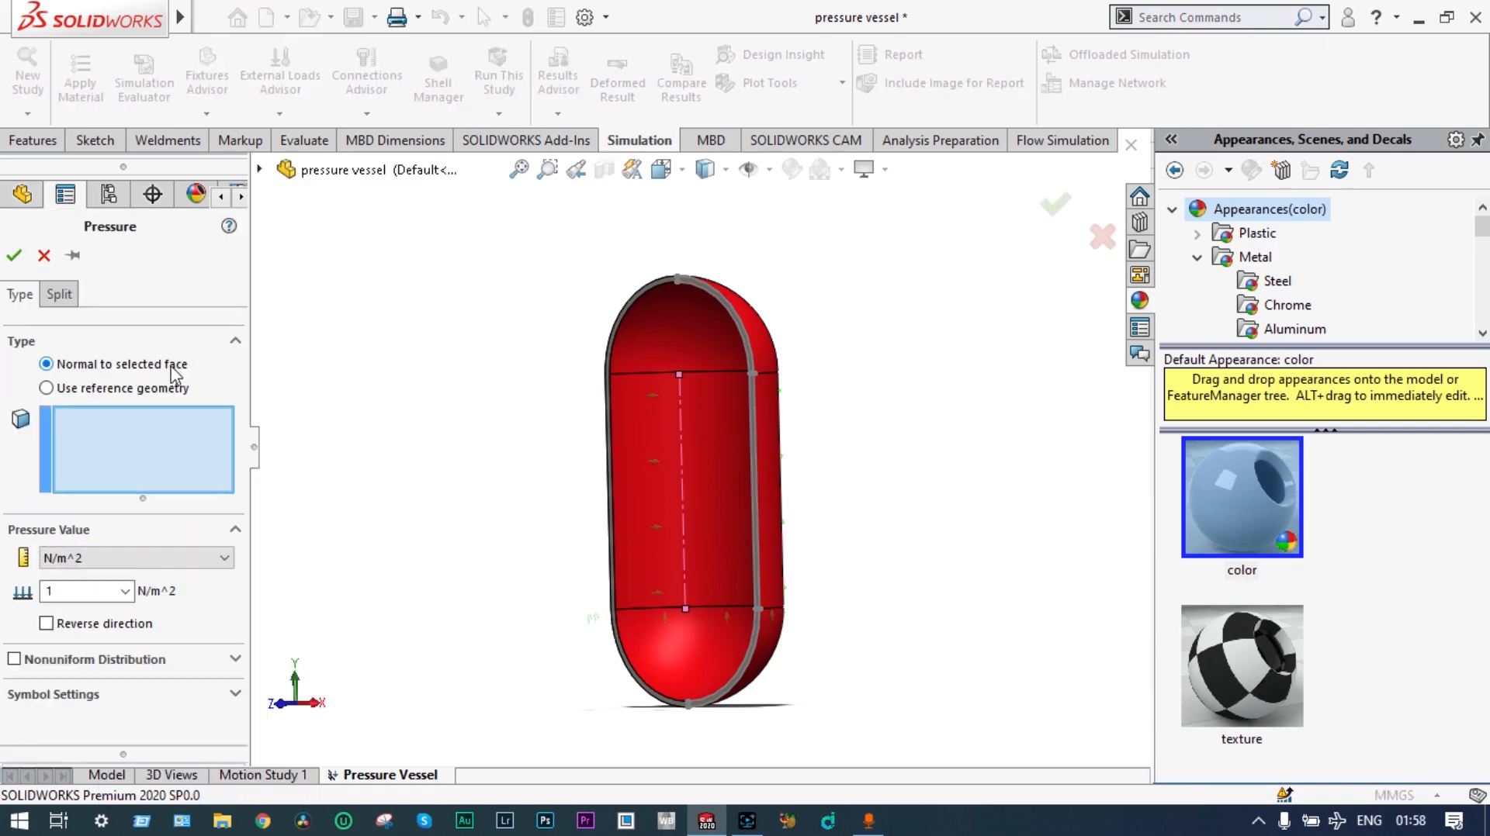
left_click(224, 559)
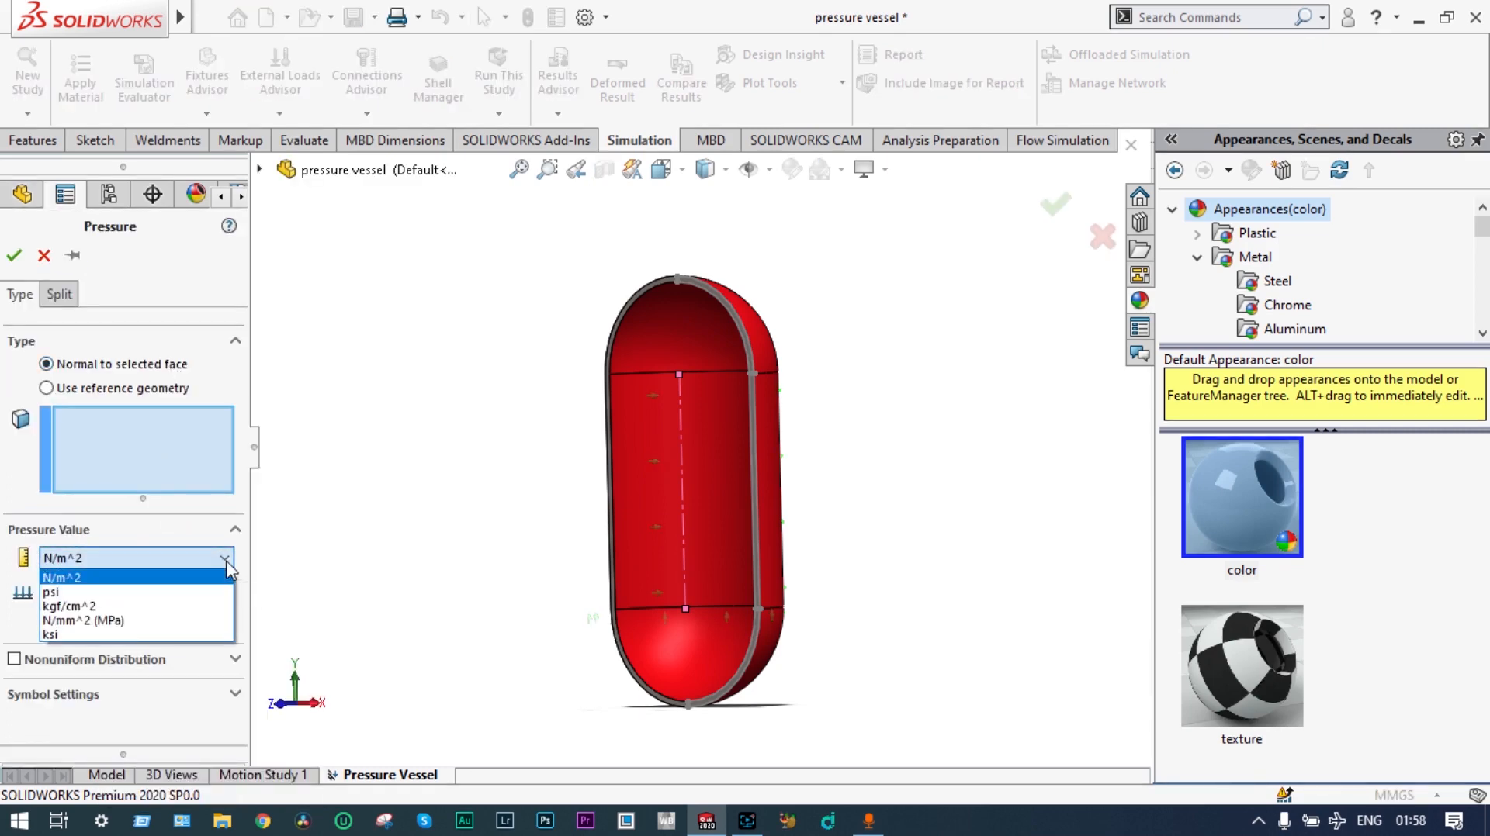
left_click(128, 620)
double_click(72, 593)
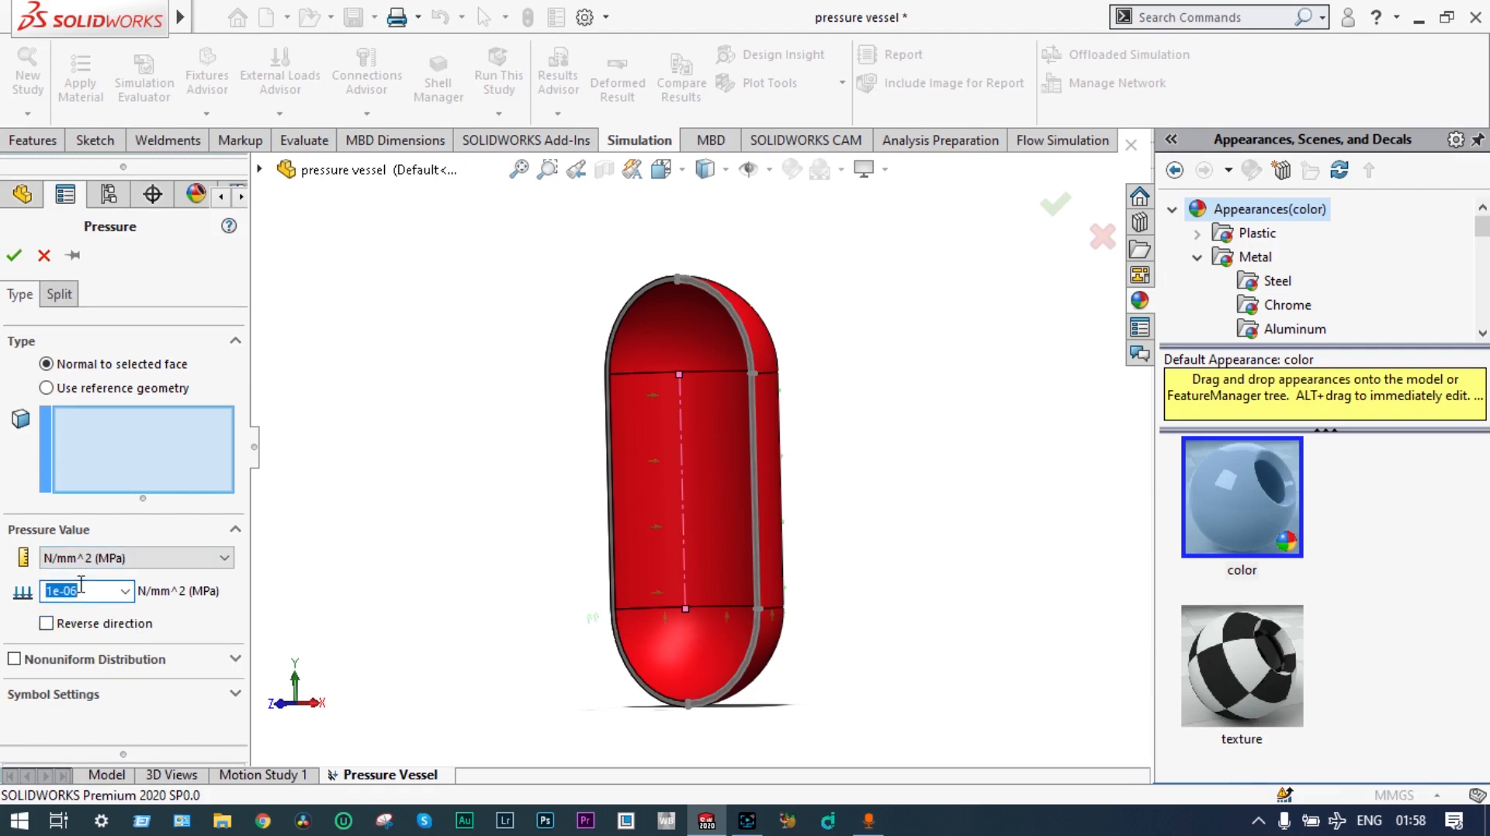
type("10")
left_click(644, 454)
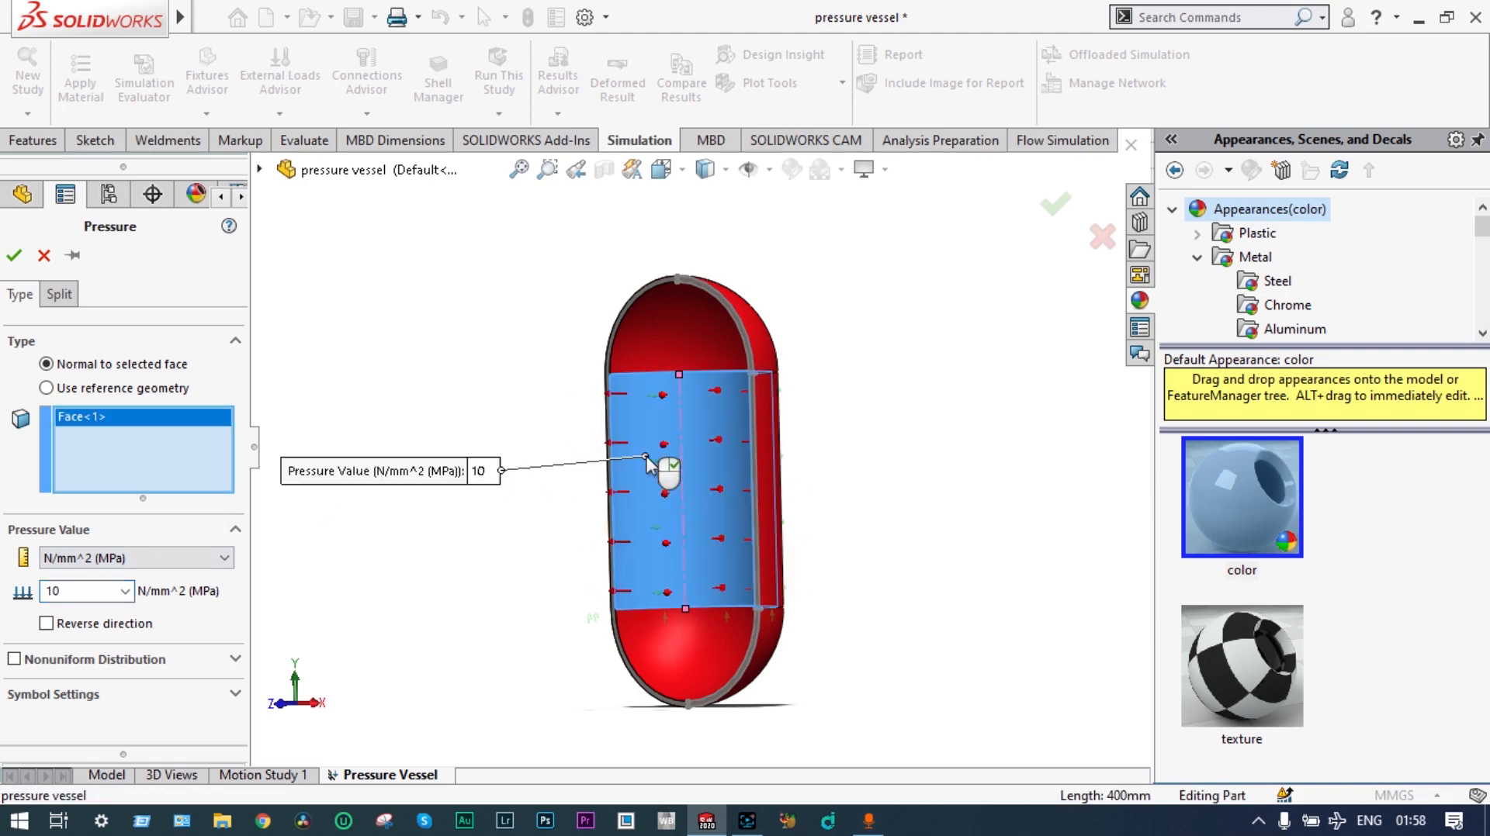
left_click(646, 347)
left_click(682, 638)
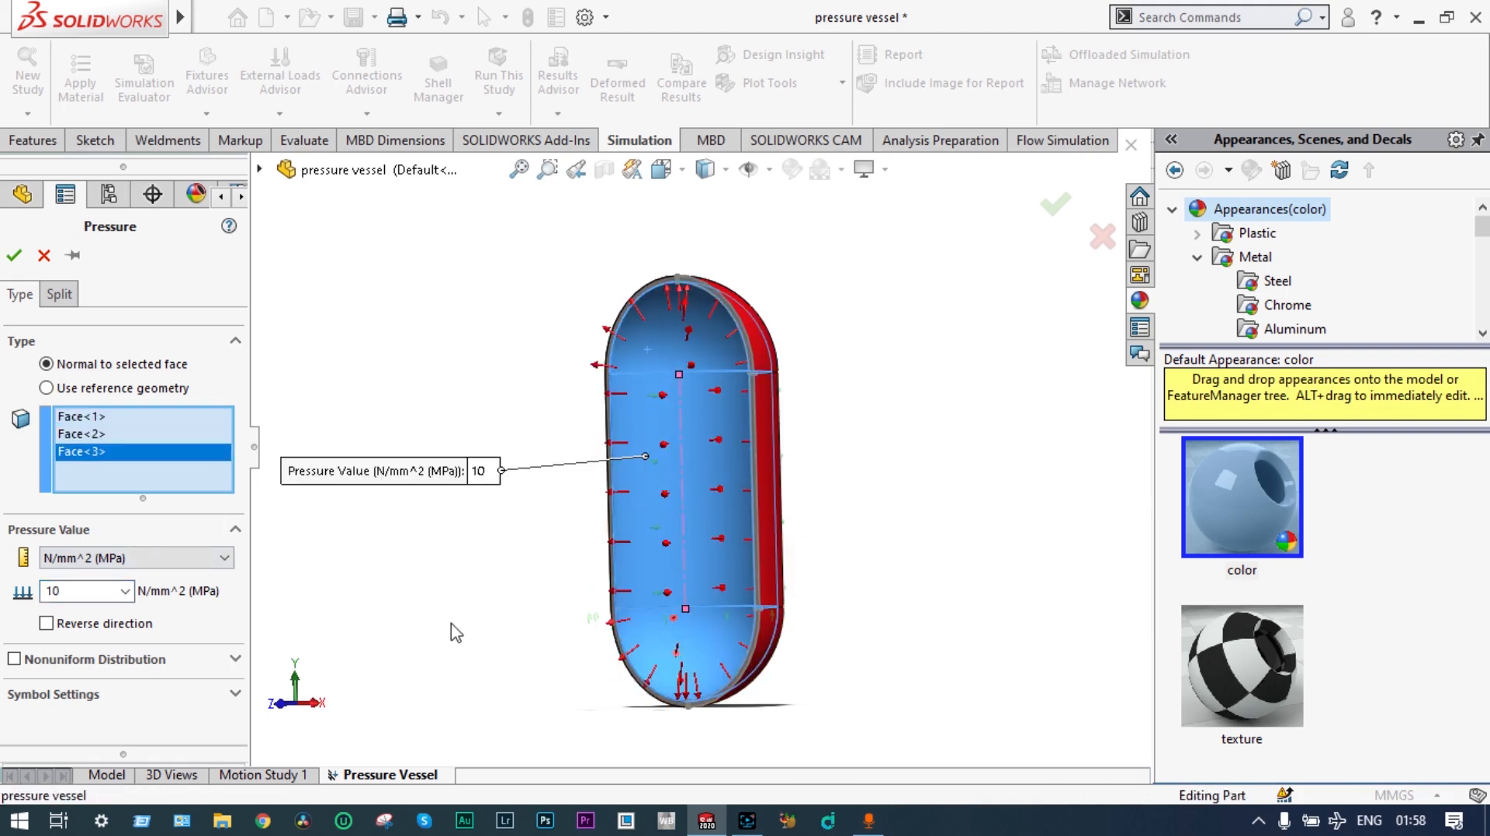
left_click(14, 256)
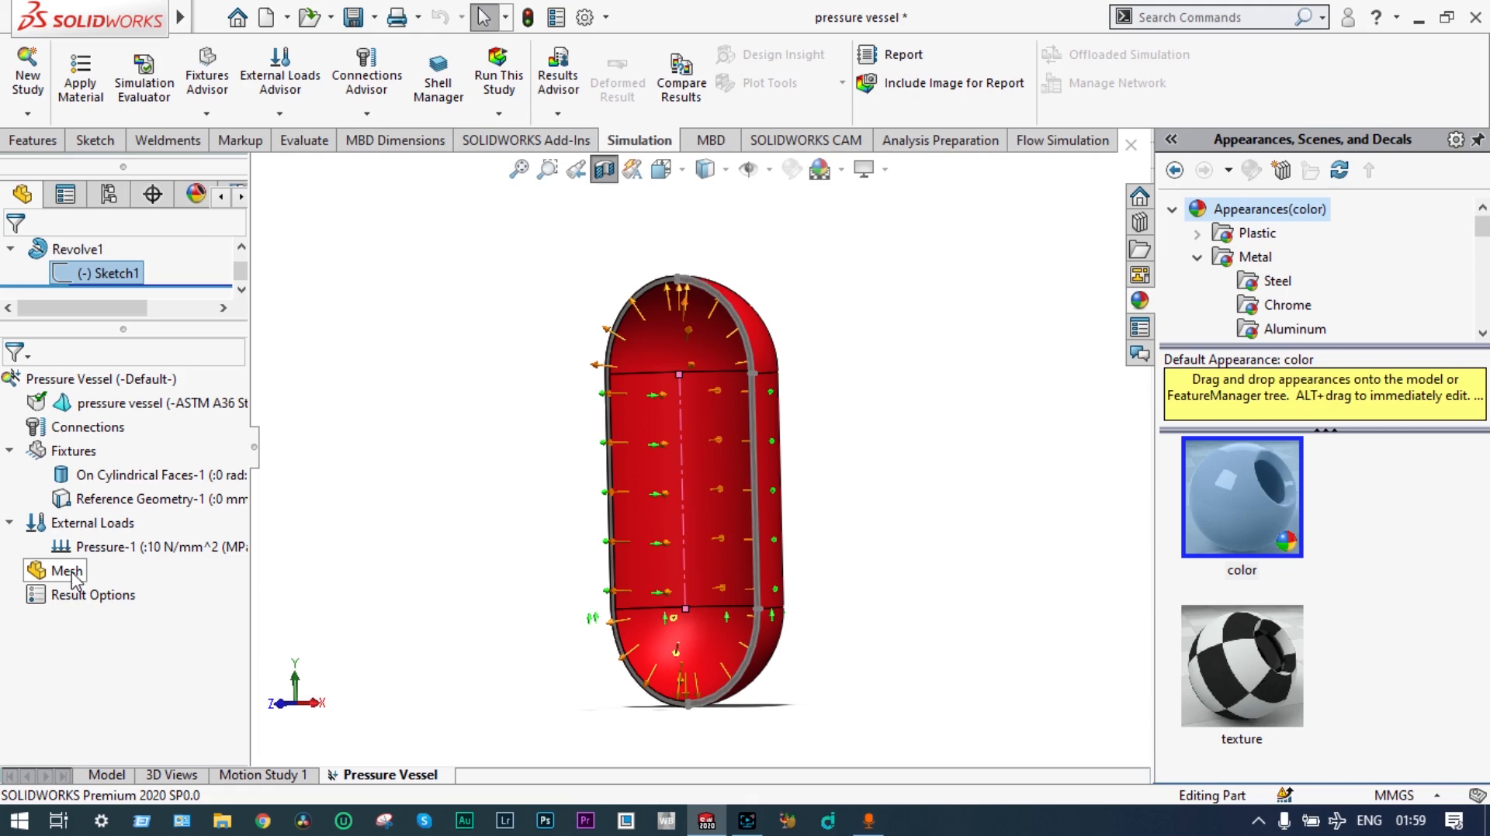
Mesh the vessel at the finest mesh density and run the static study.
right_click(72, 579)
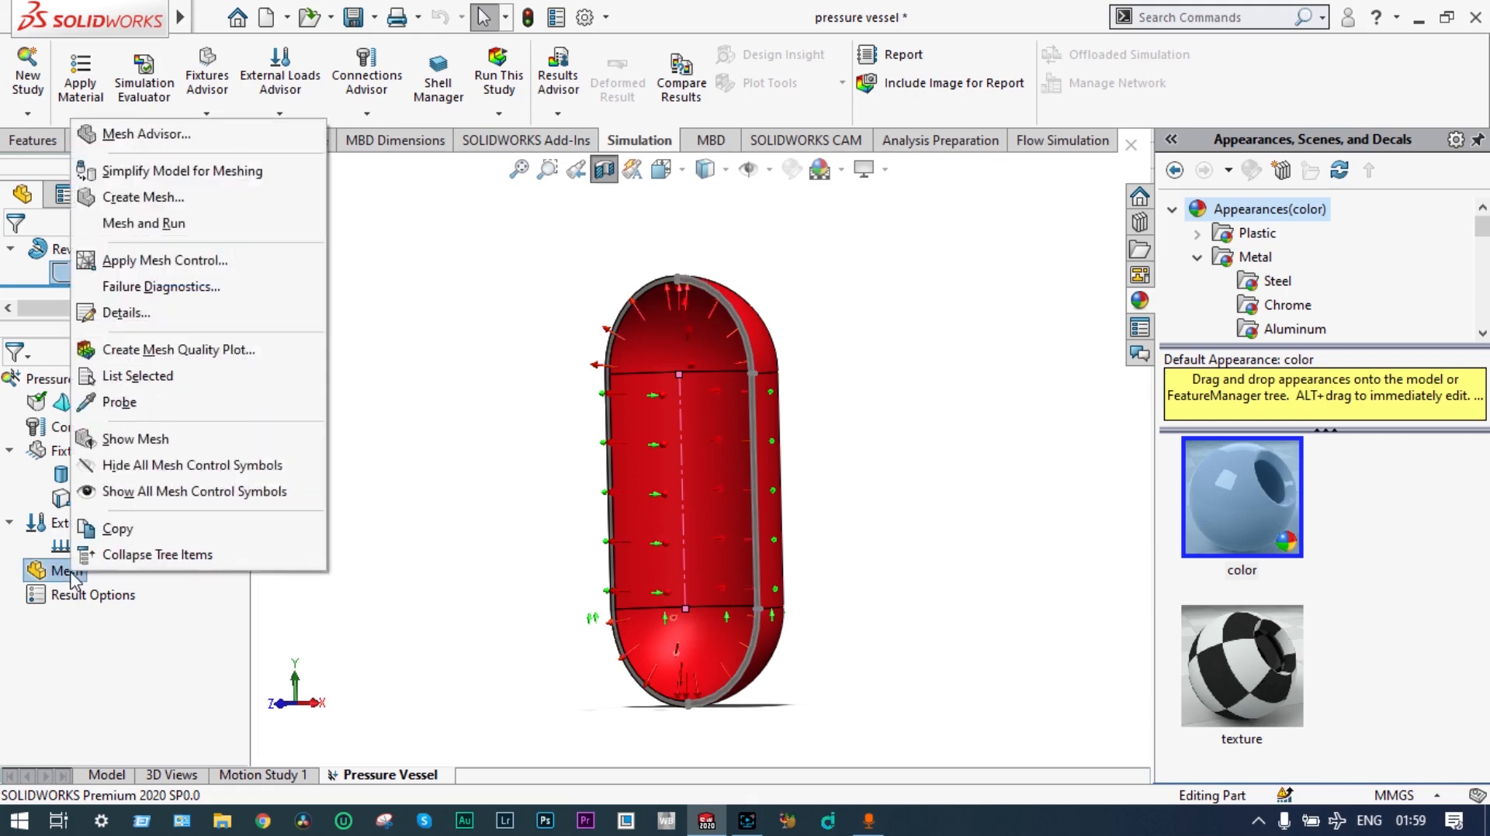
left_click(143, 197)
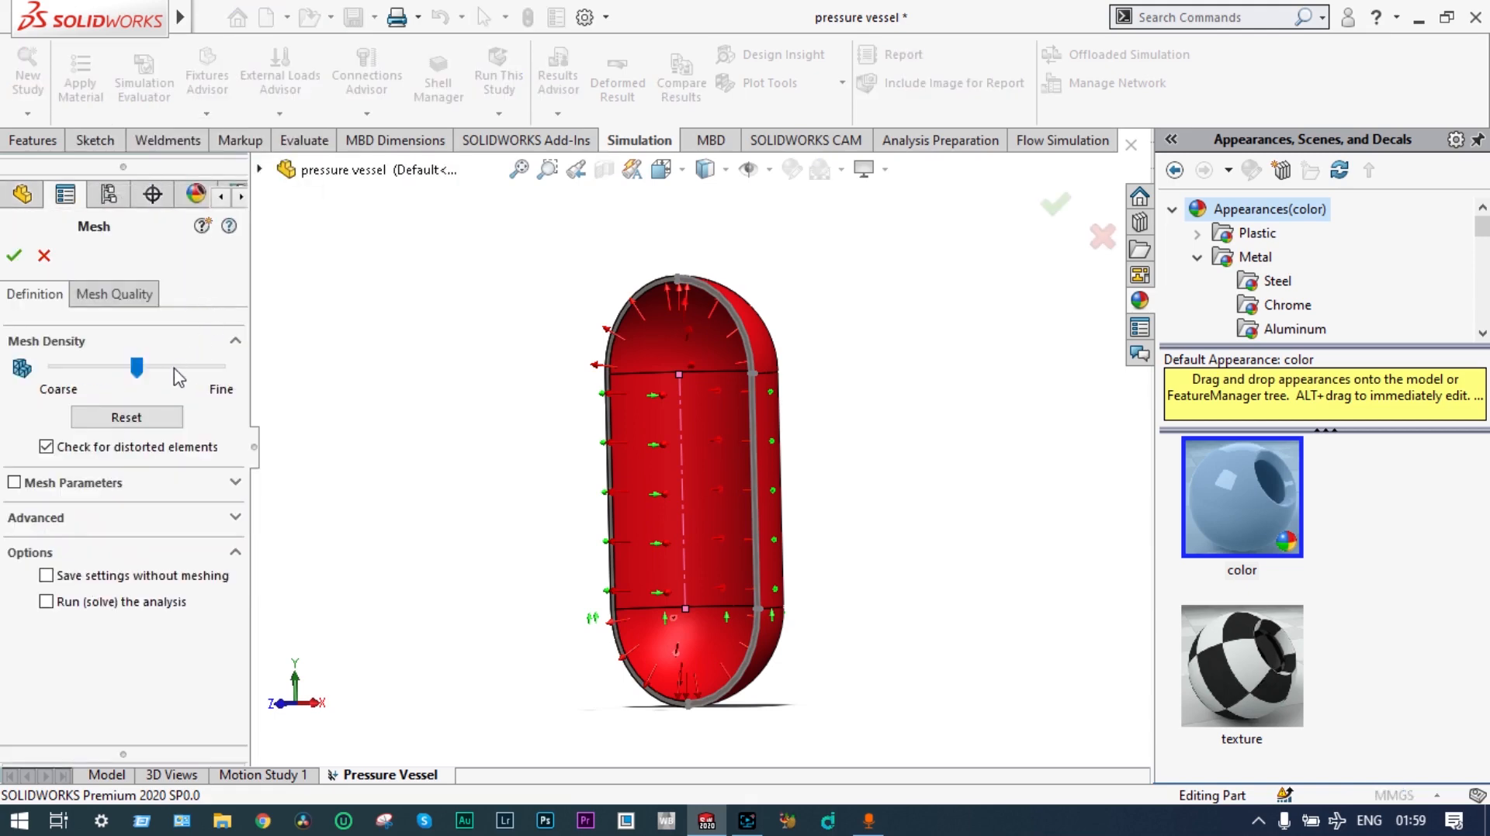
left_click(138, 370)
left_click_drag(140, 371, 225, 386)
left_click(15, 256)
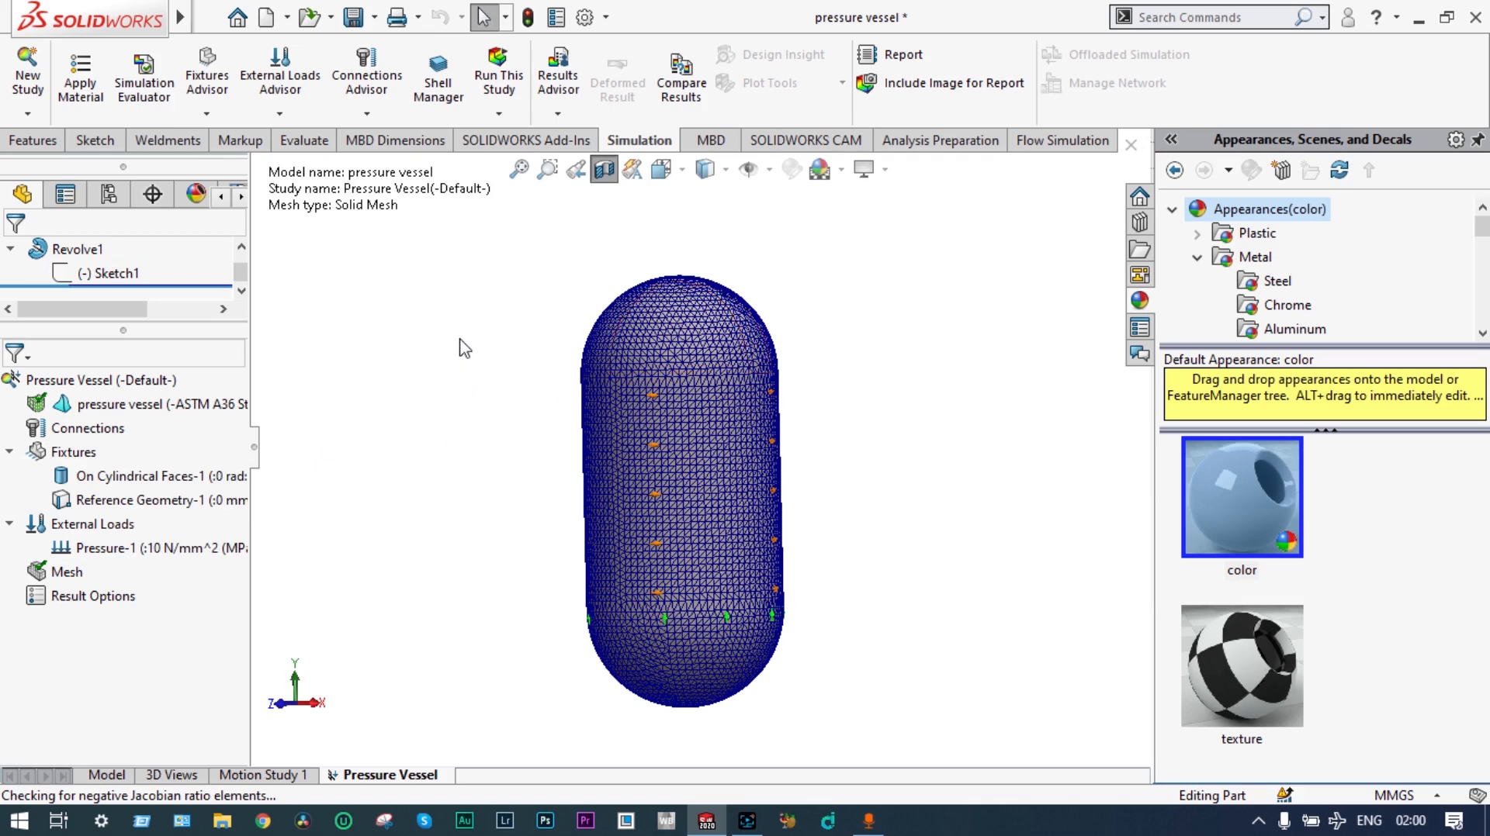
left_click(512, 114)
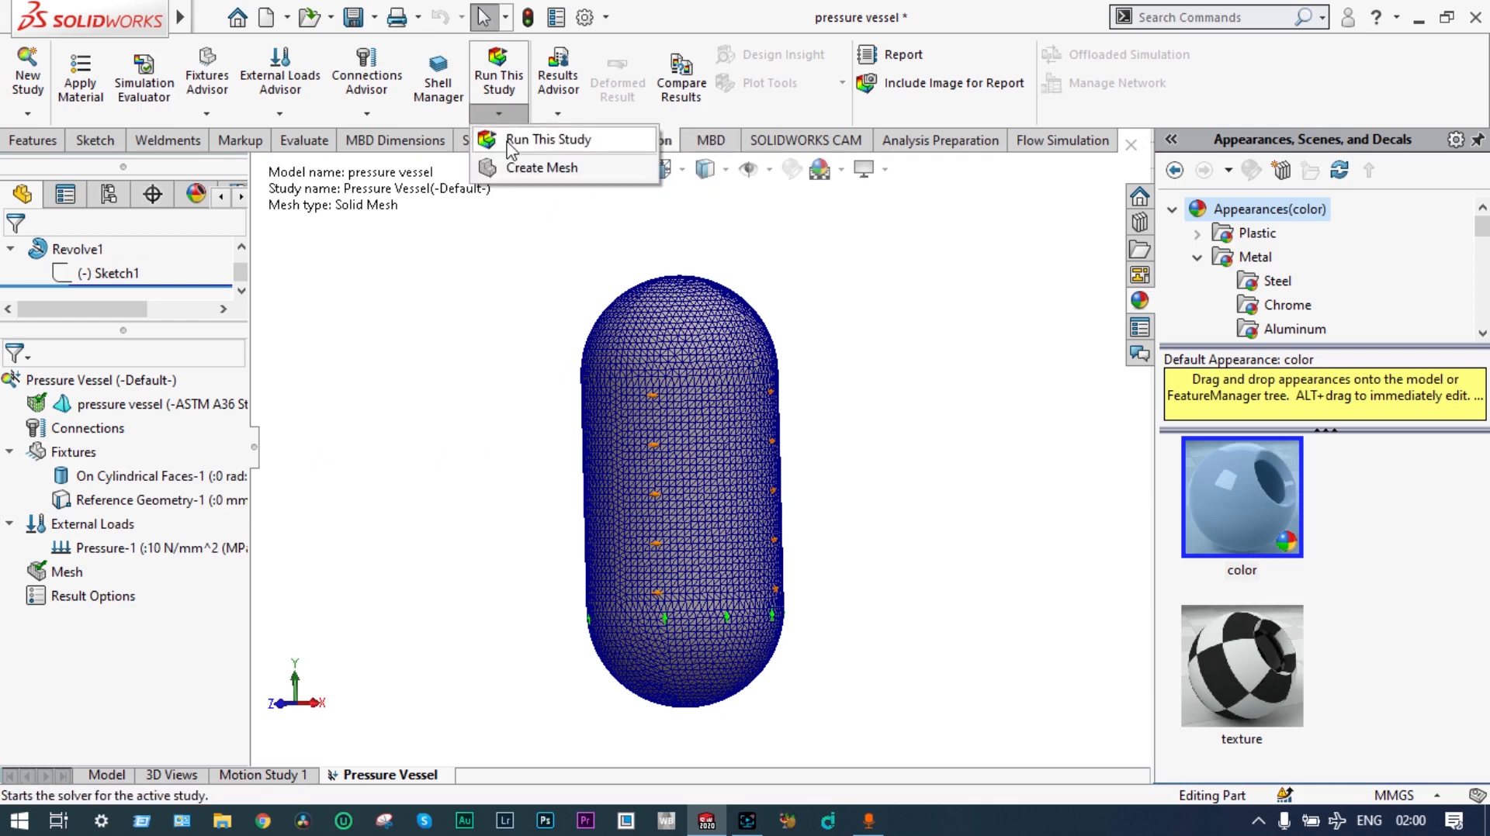
left_click(509, 140)
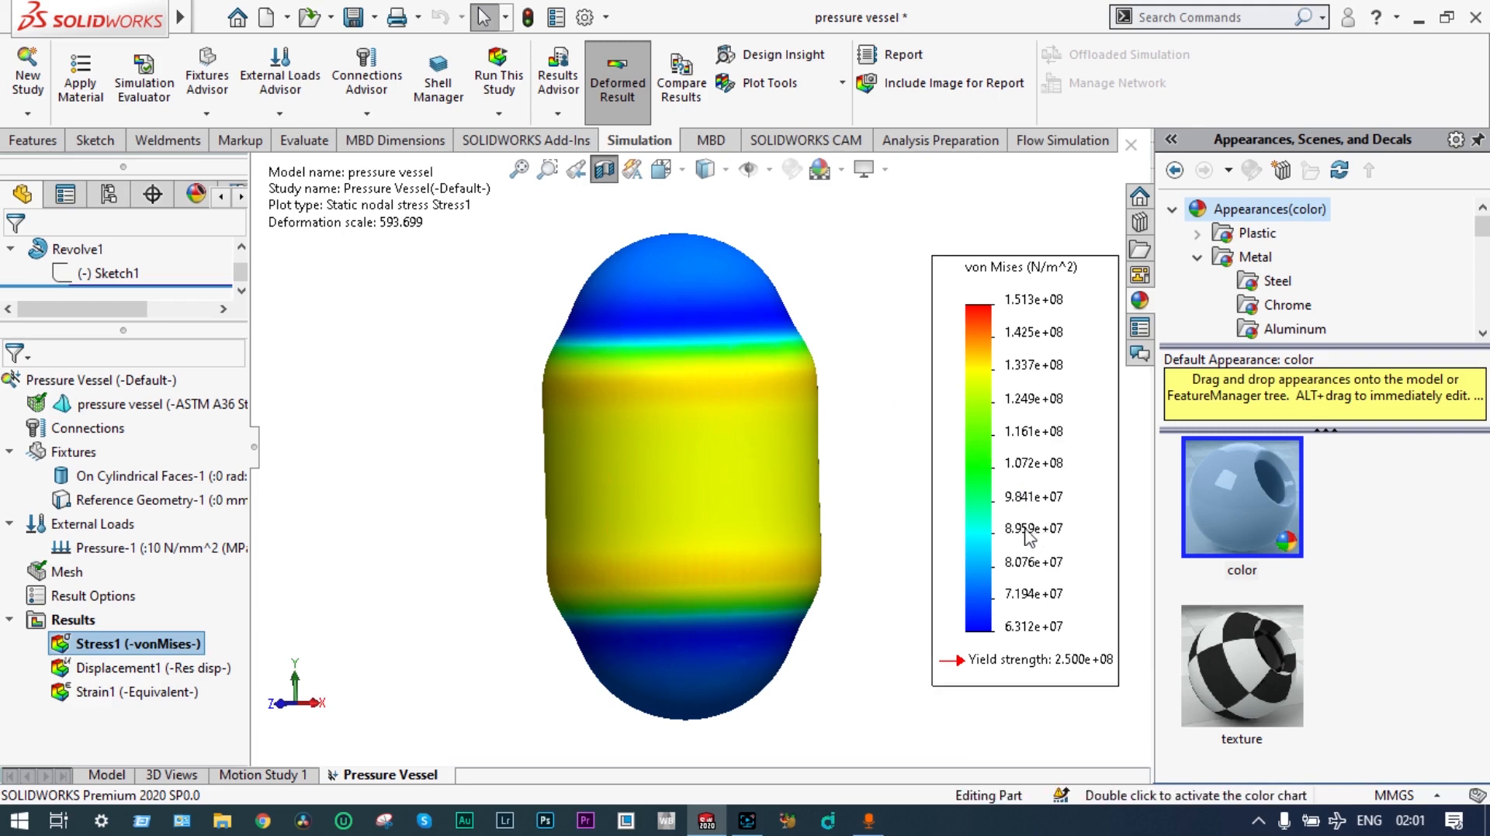
Edit the von Mises stress plot to use N/mm^2 (MPa) units and a true-scale deformed shape.
right_click(1023, 344)
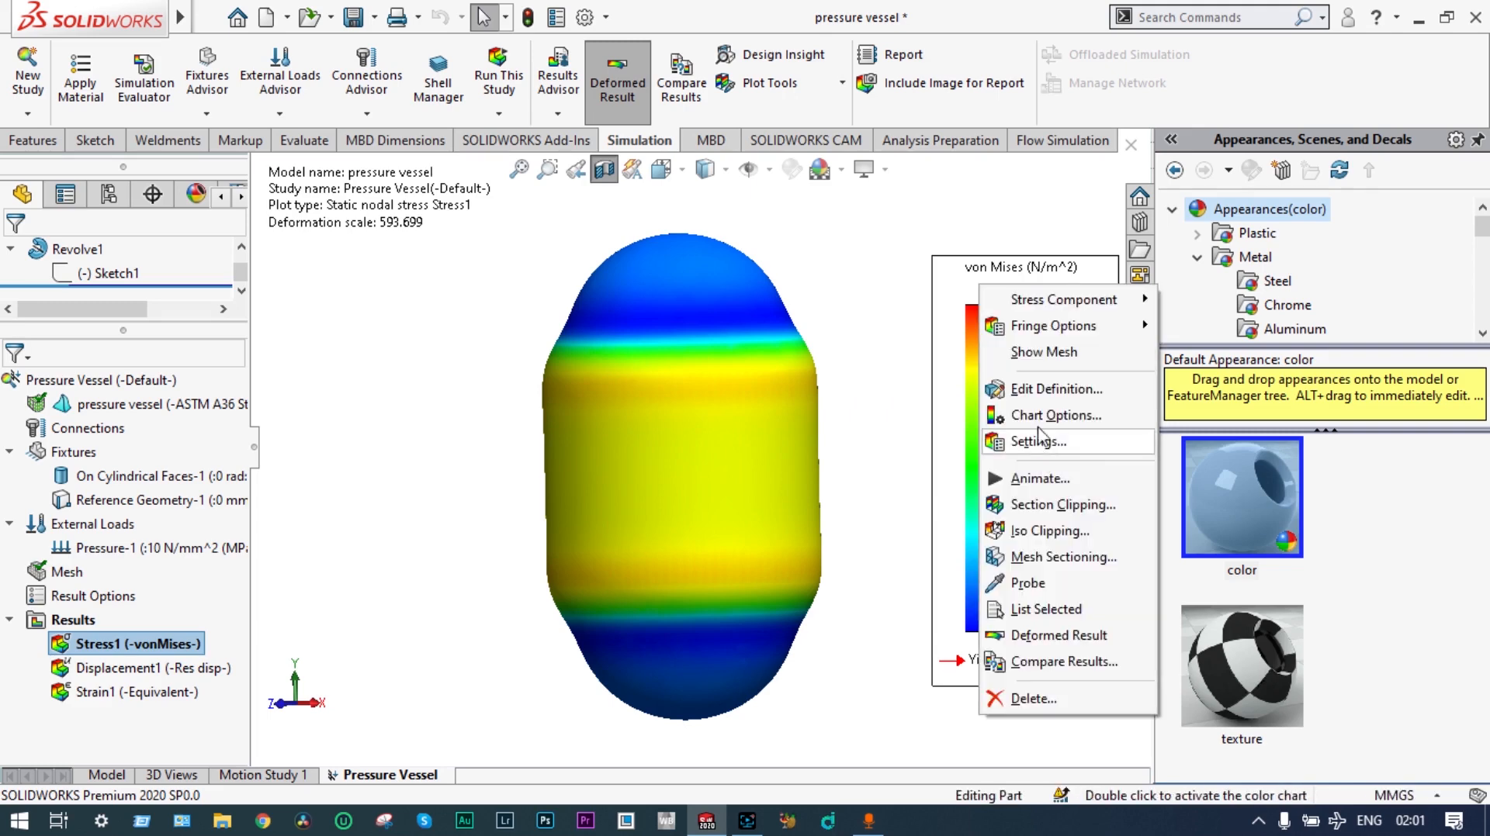
left_click(1030, 389)
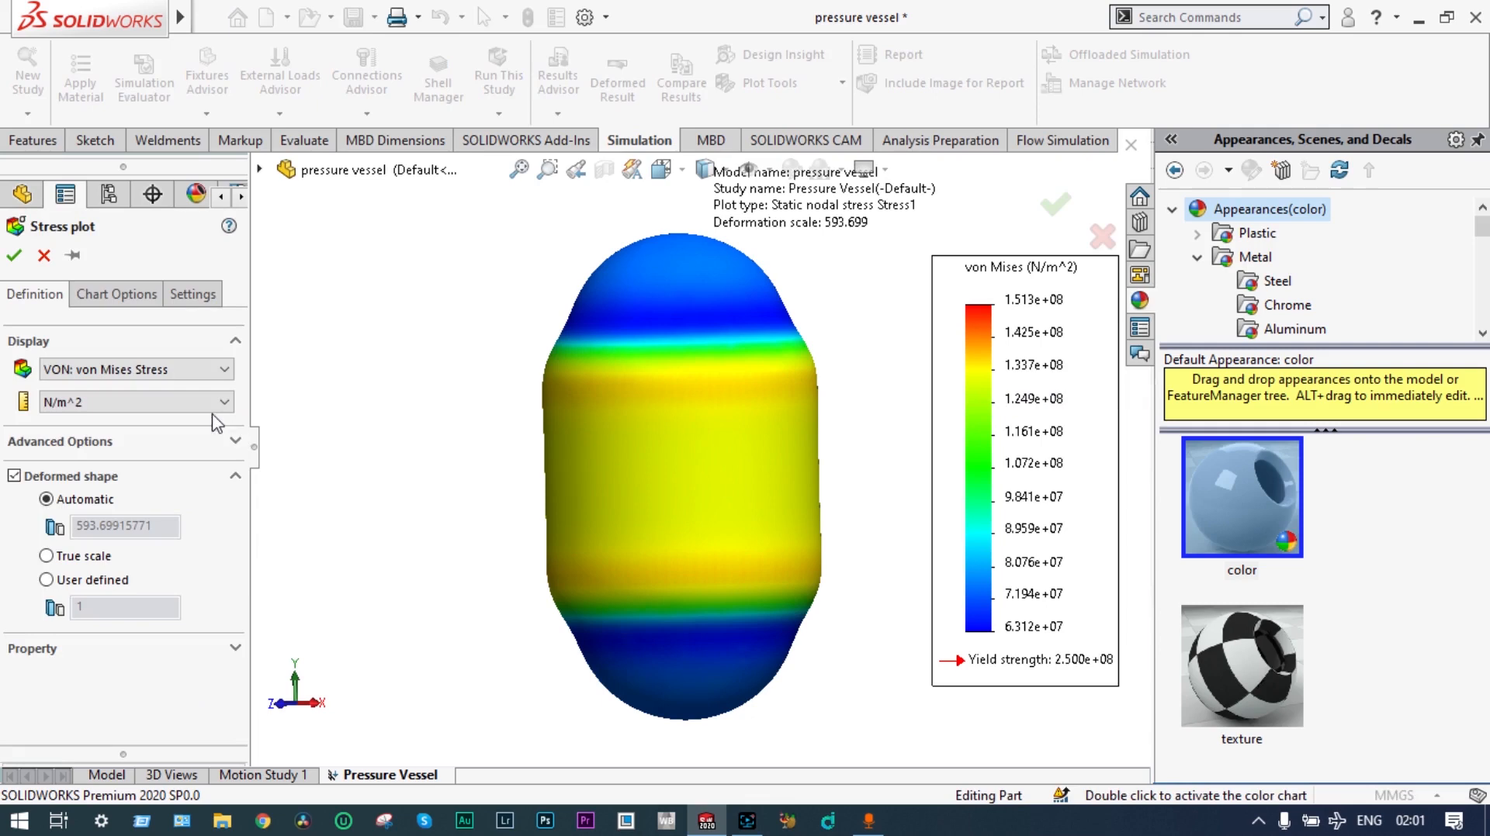
left_click(223, 402)
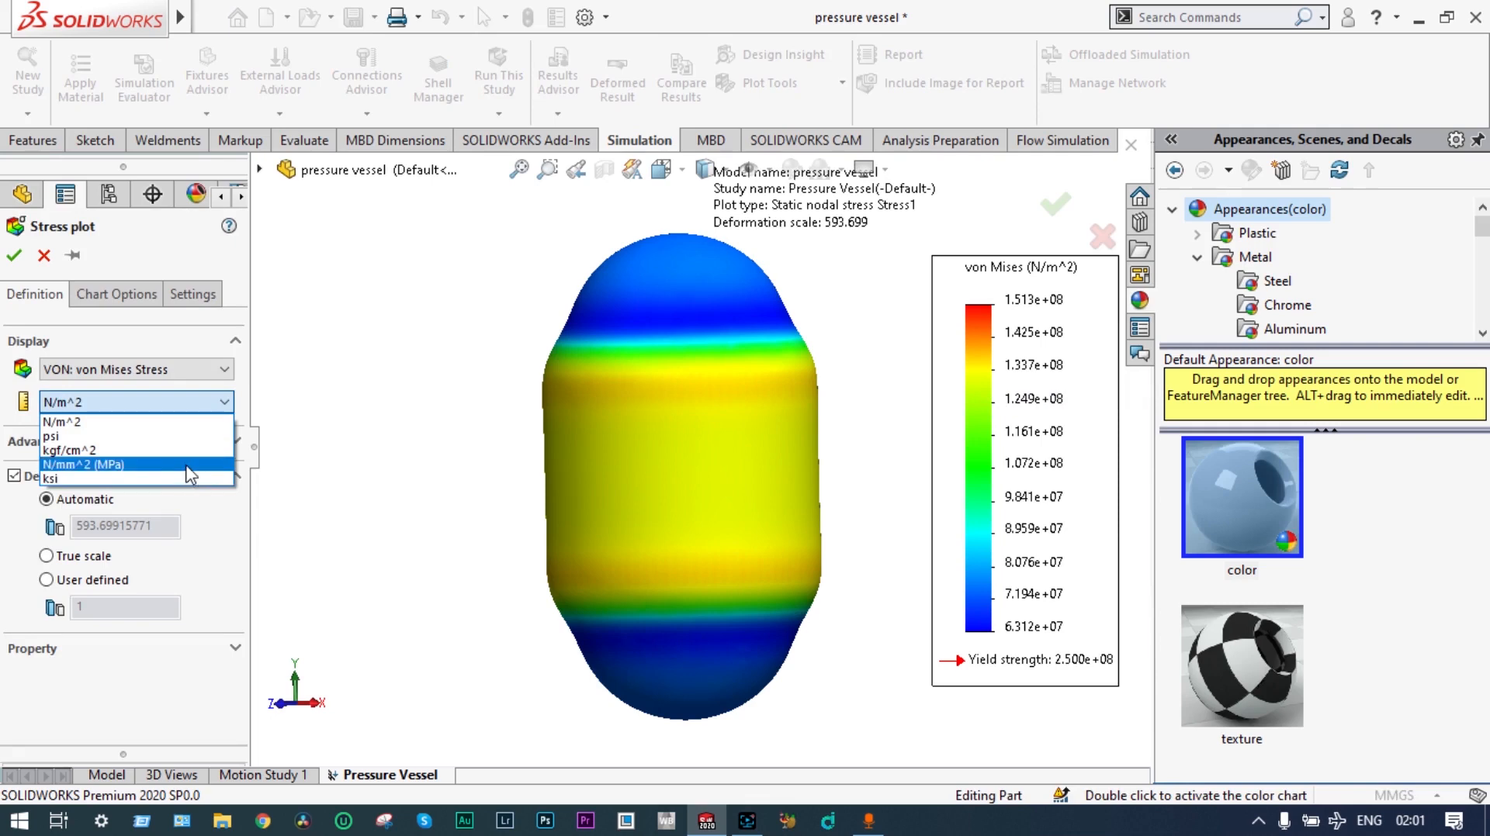
left_click(190, 465)
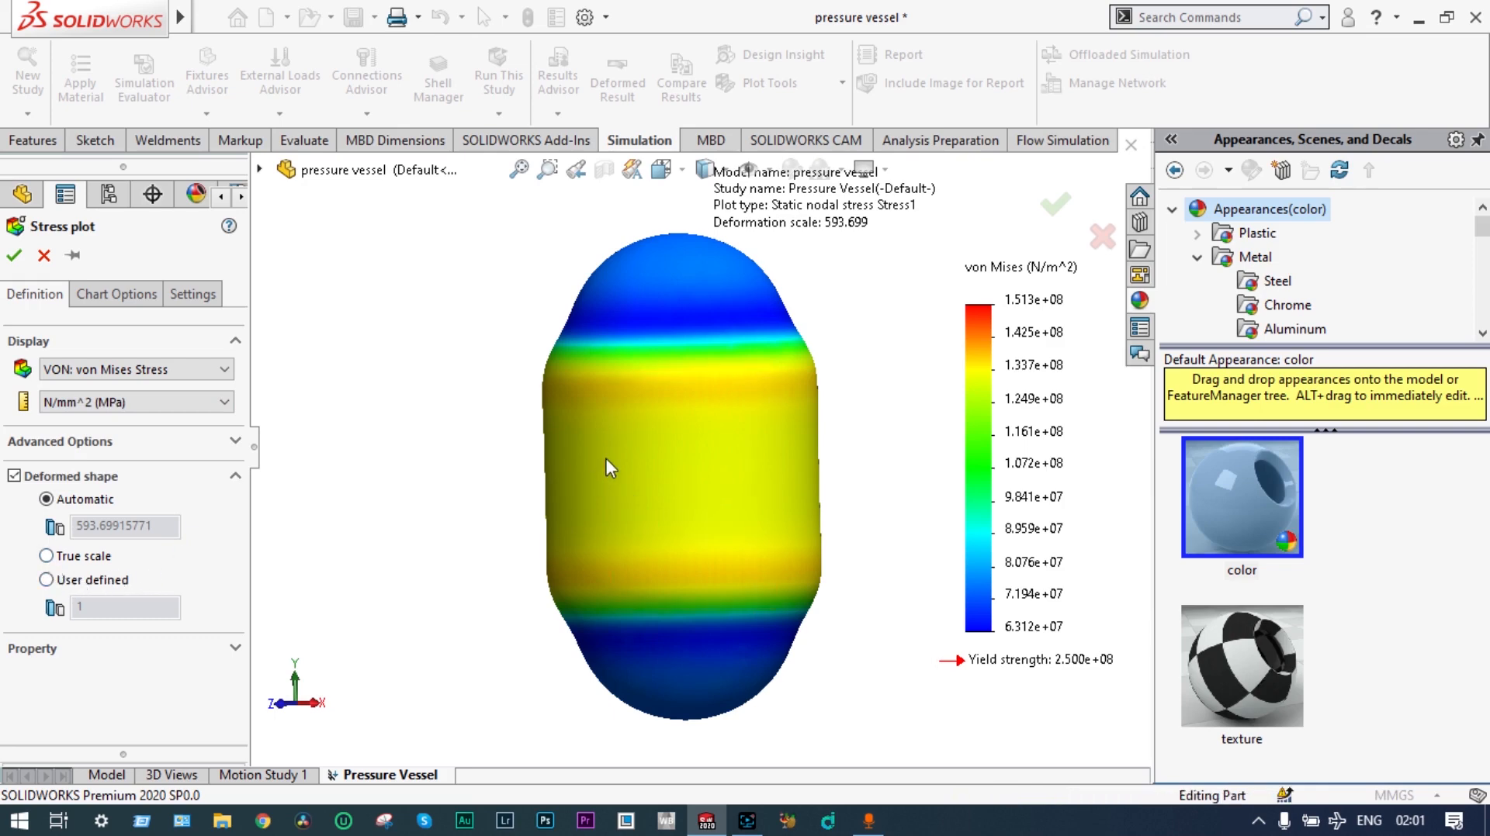
left_click(46, 556)
left_click(14, 255)
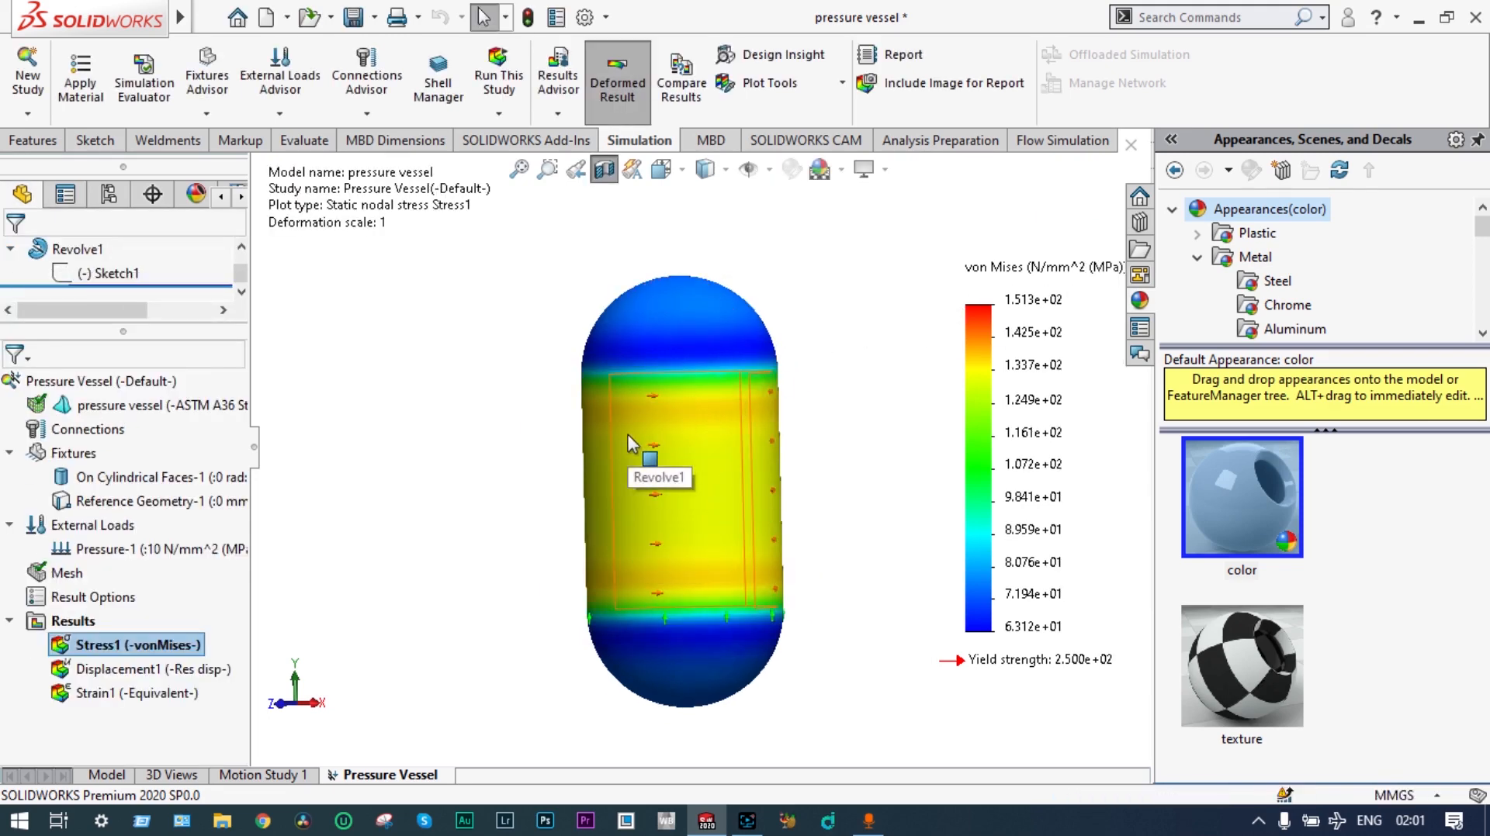
Inspect the von Mises stress plot, then display the resultant displacement and equivalent strain plots in turn.
scroll(636, 474, "down", 2)
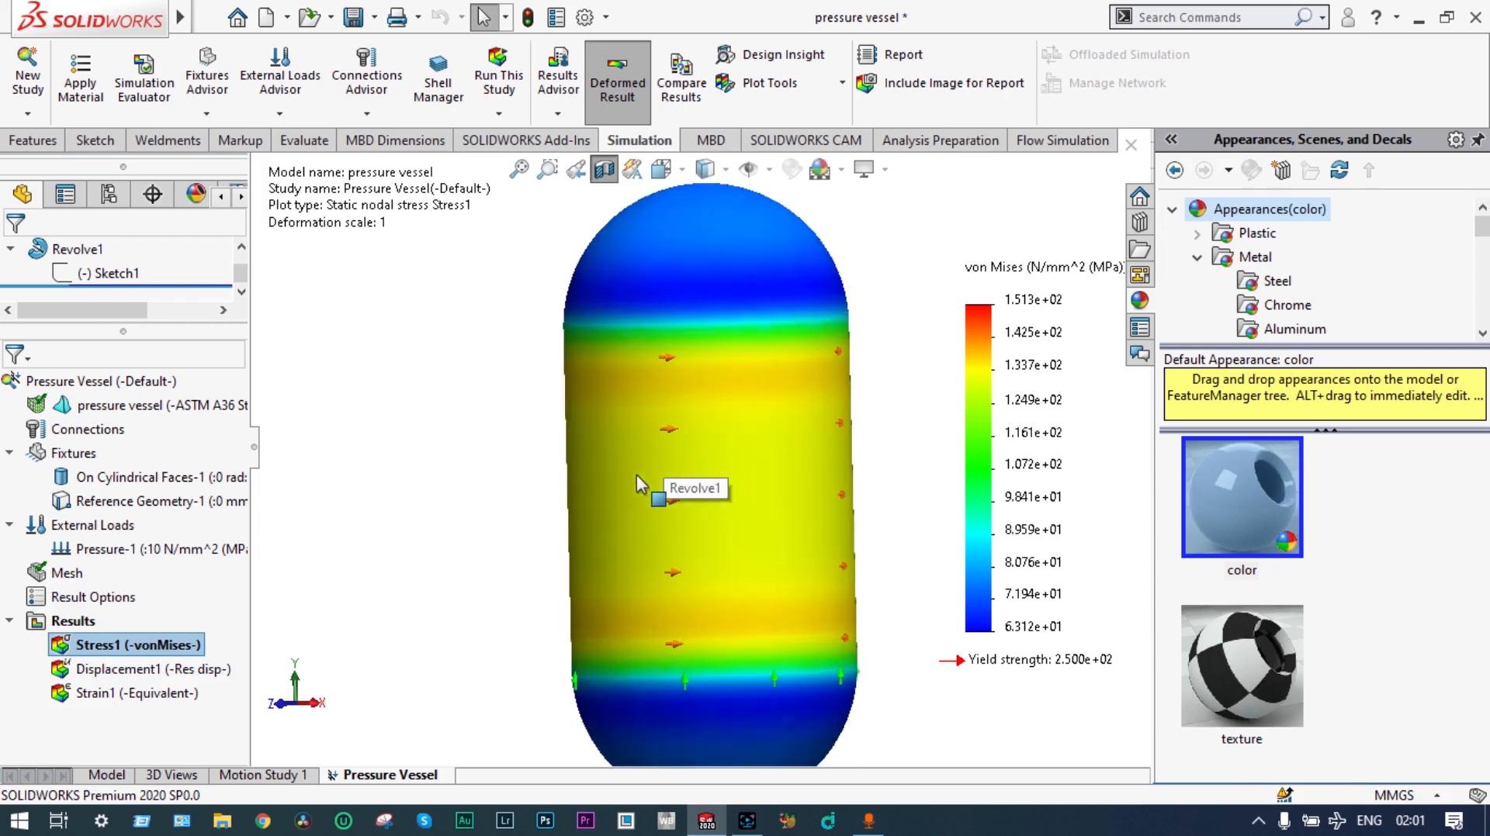
scroll(733, 440, "up", 4)
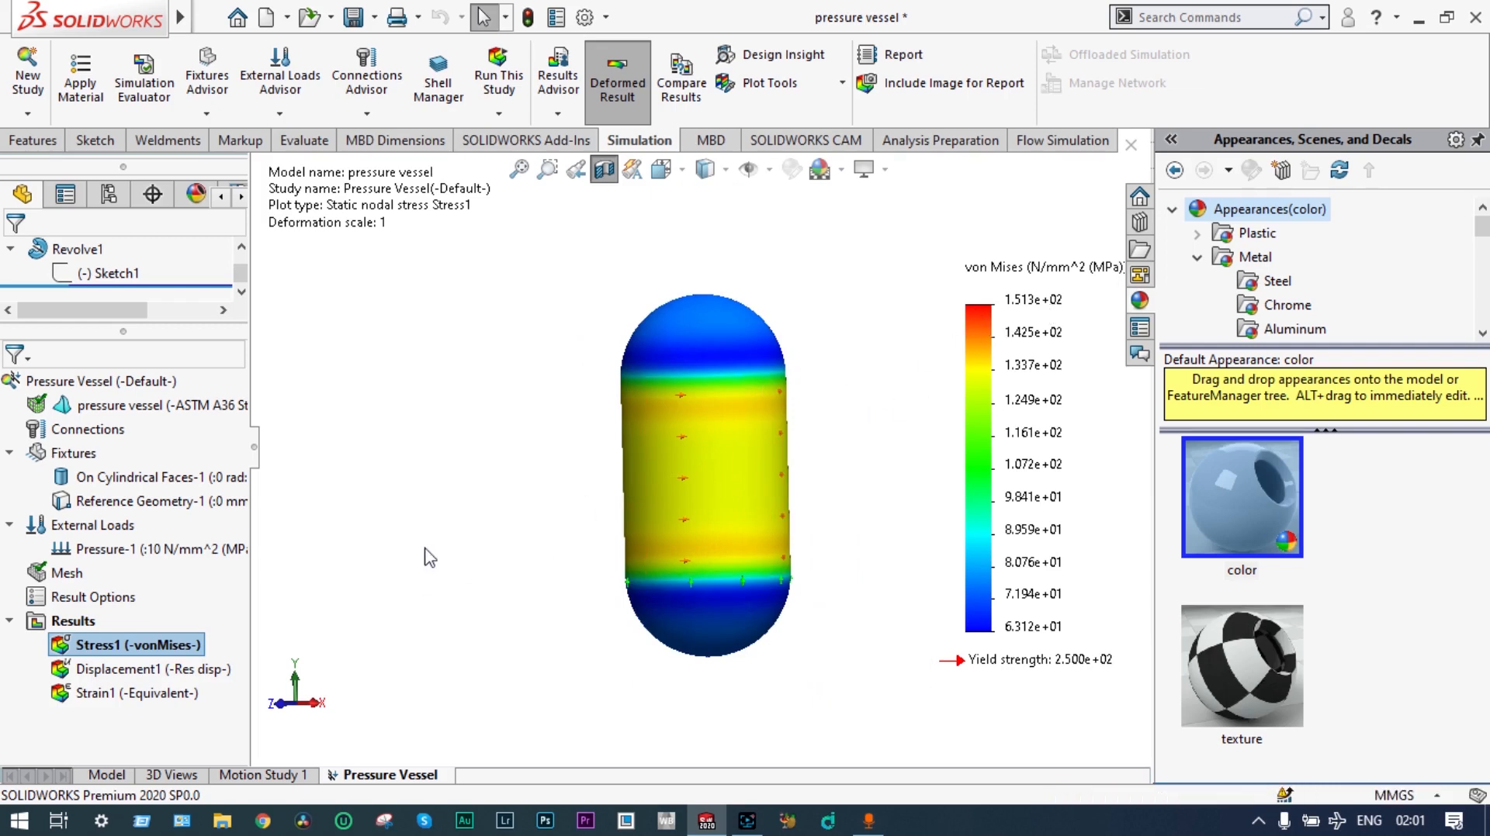
left_click(196, 671)
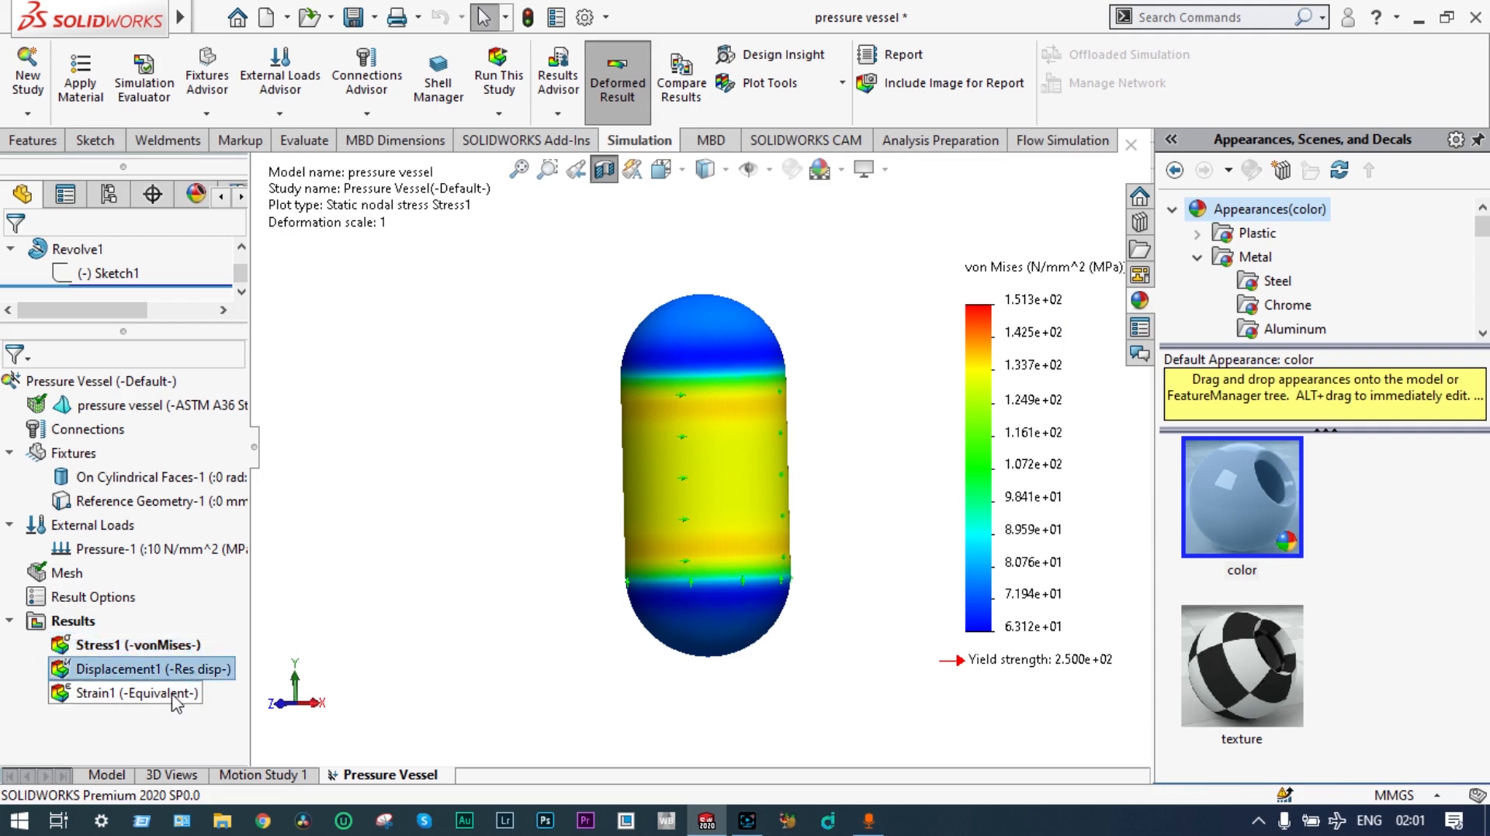
left_click(176, 698)
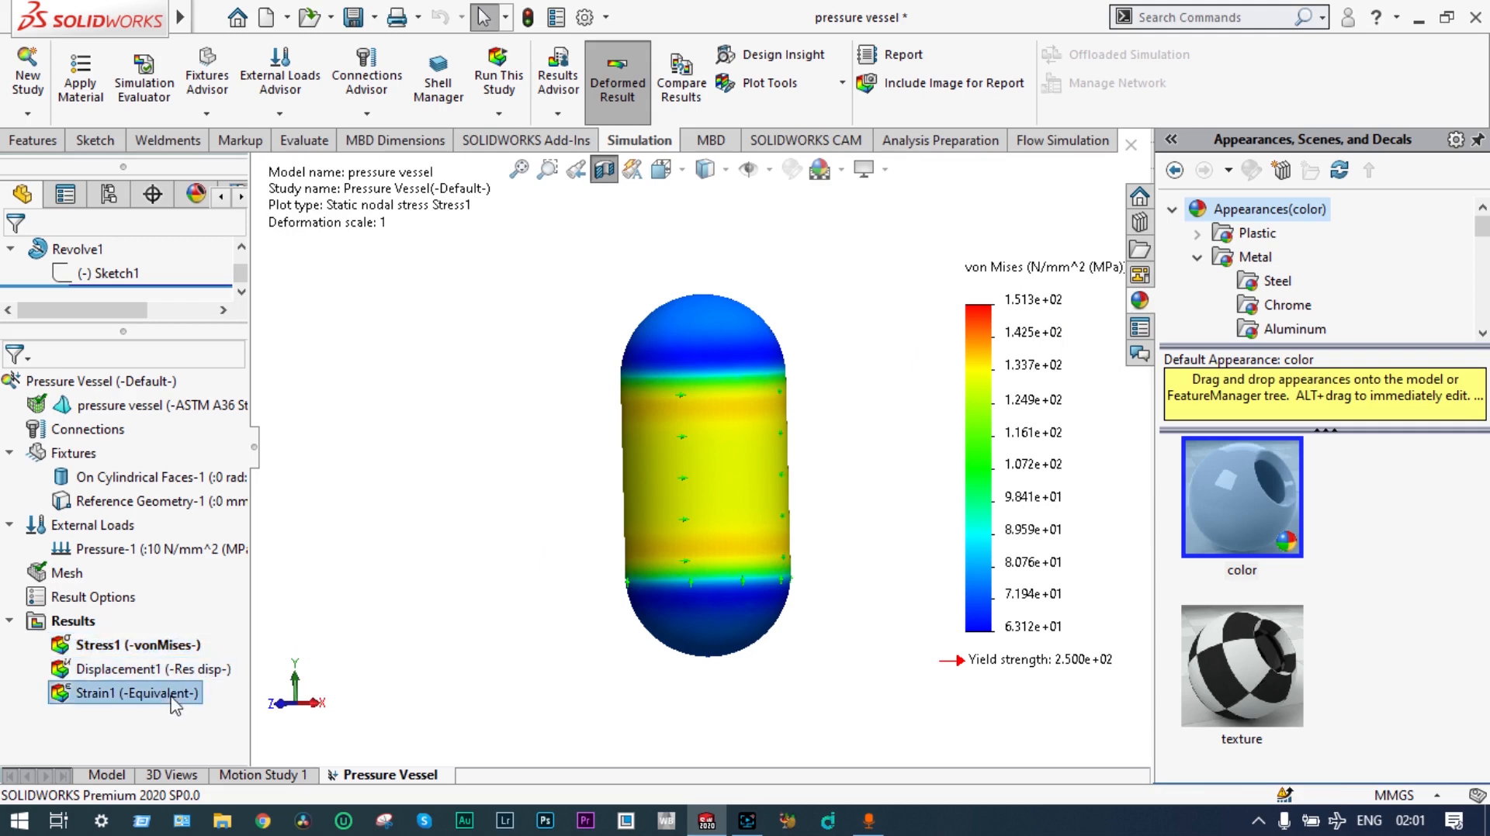
double_click(173, 672)
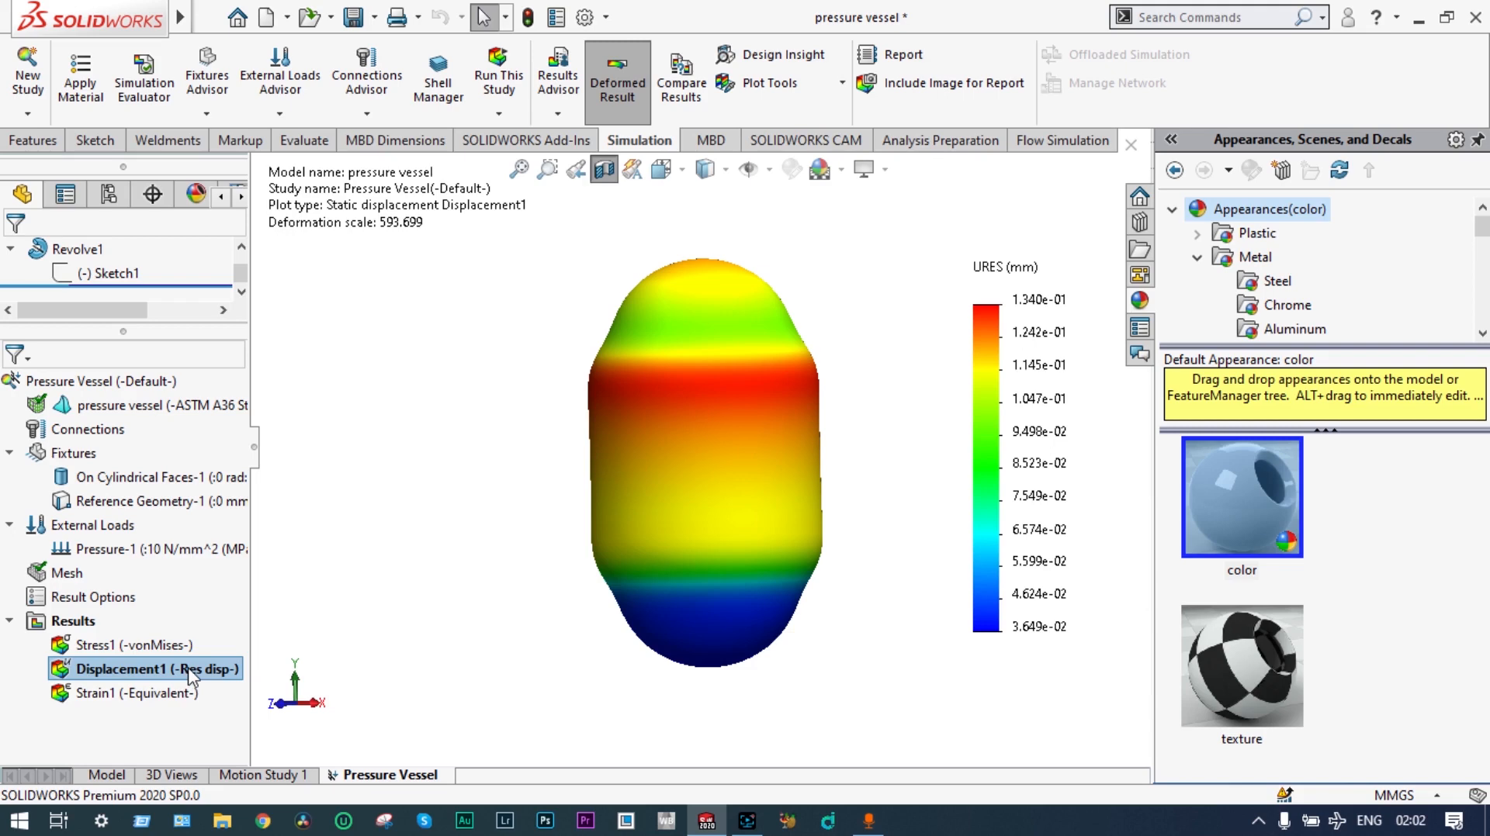
double_click(177, 694)
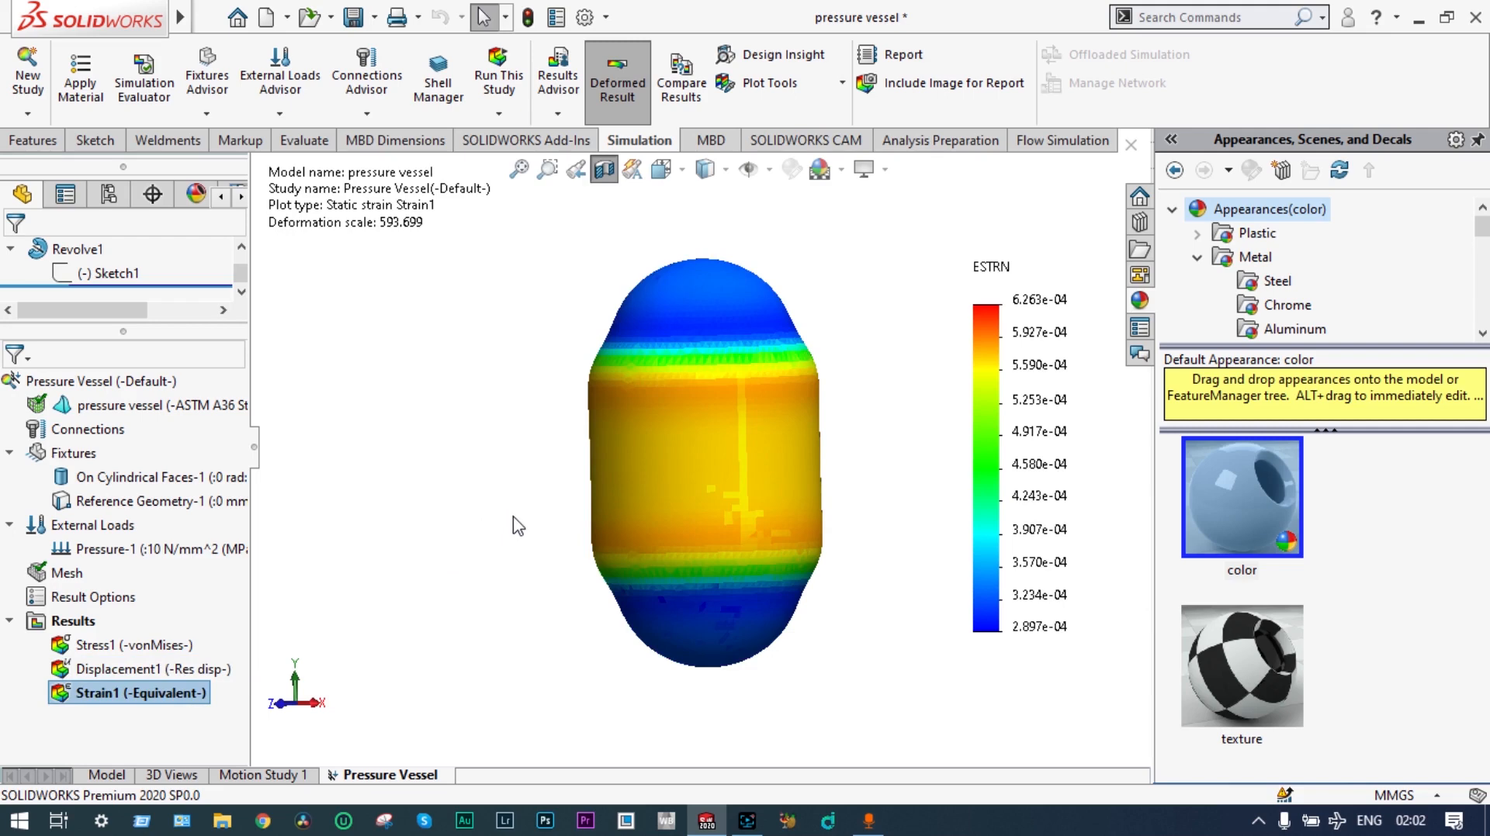
Review the strain components offered in the strain plot's definition and accept it with Equivalent Strain.
right_click(995, 345)
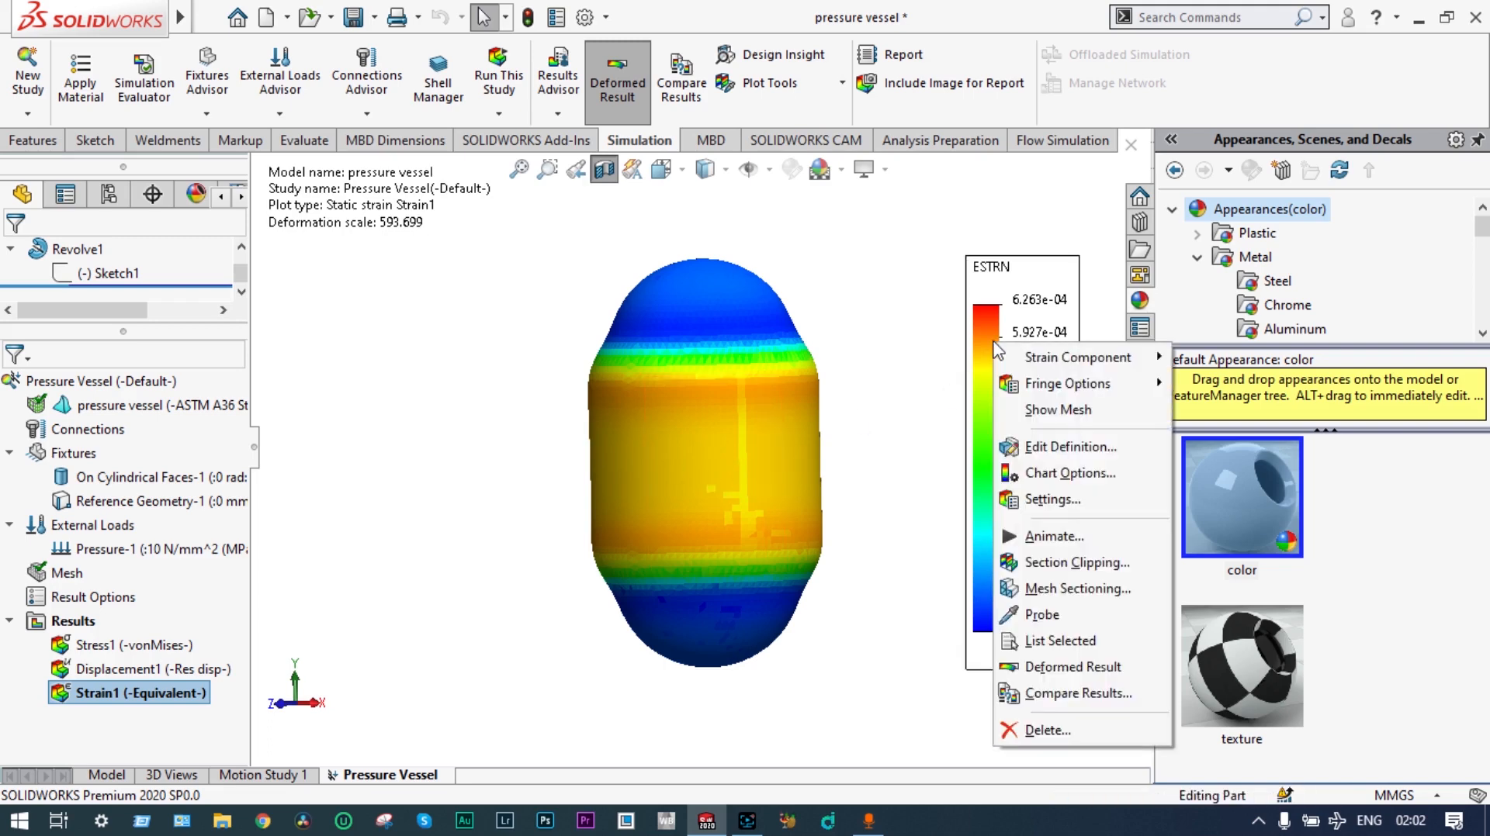
left_click(1036, 447)
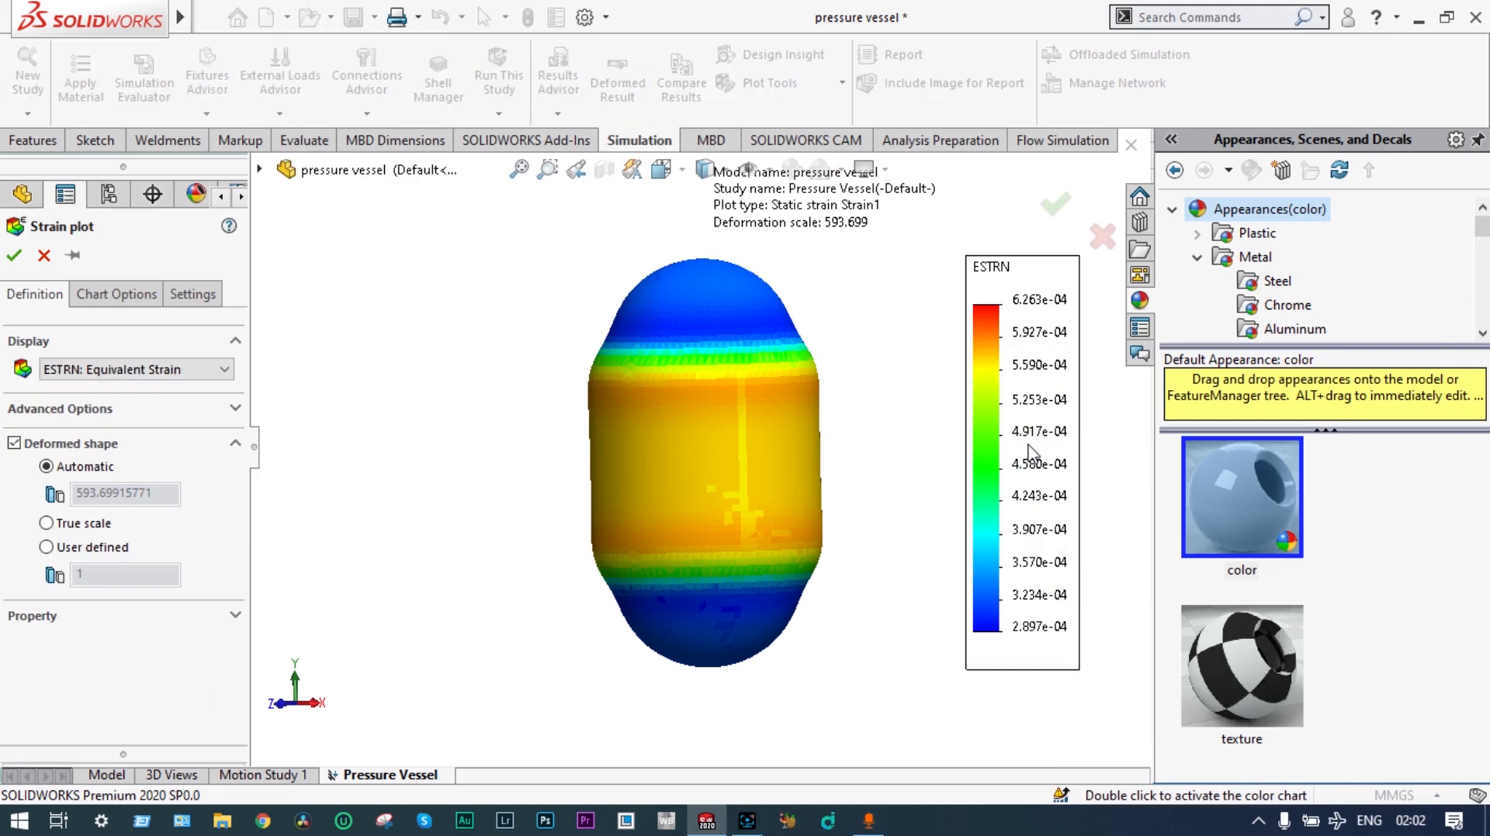
left_click(226, 371)
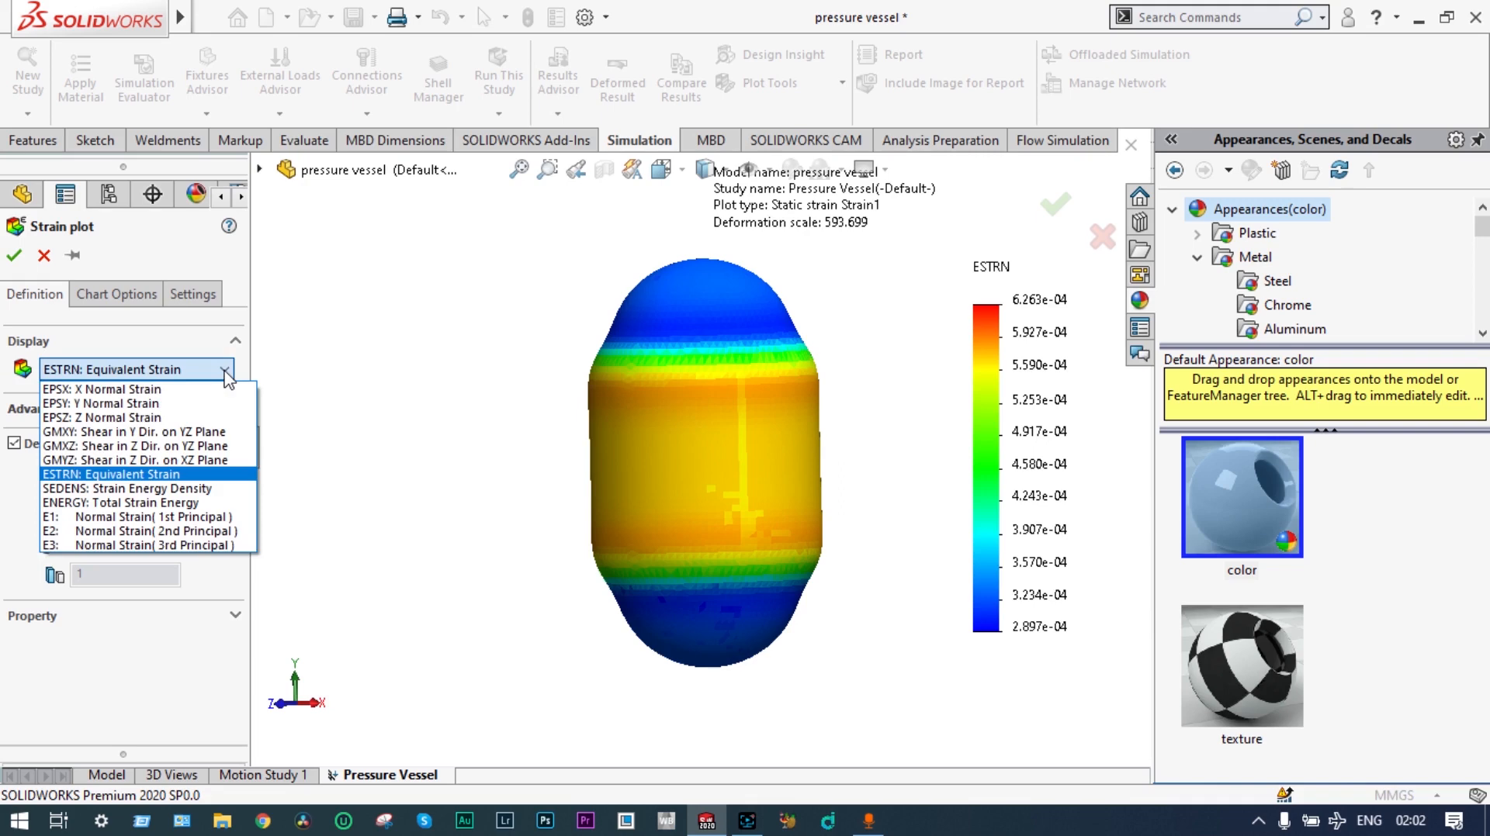
left_click(279, 358)
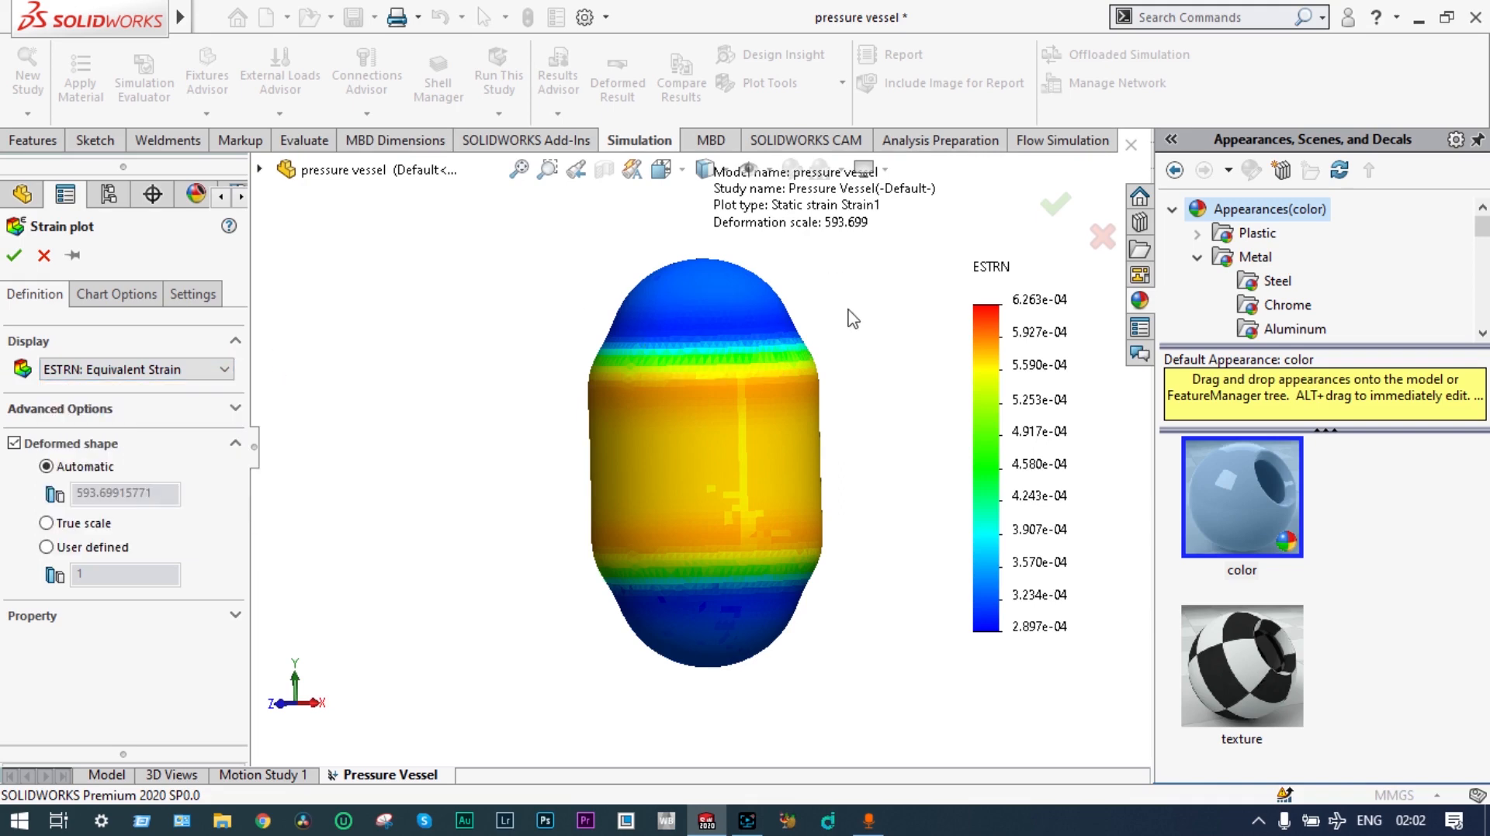
left_click(1057, 205)
Display the stress plot again and set its component to P1: 1st Principal Stress.
double_click(136, 646)
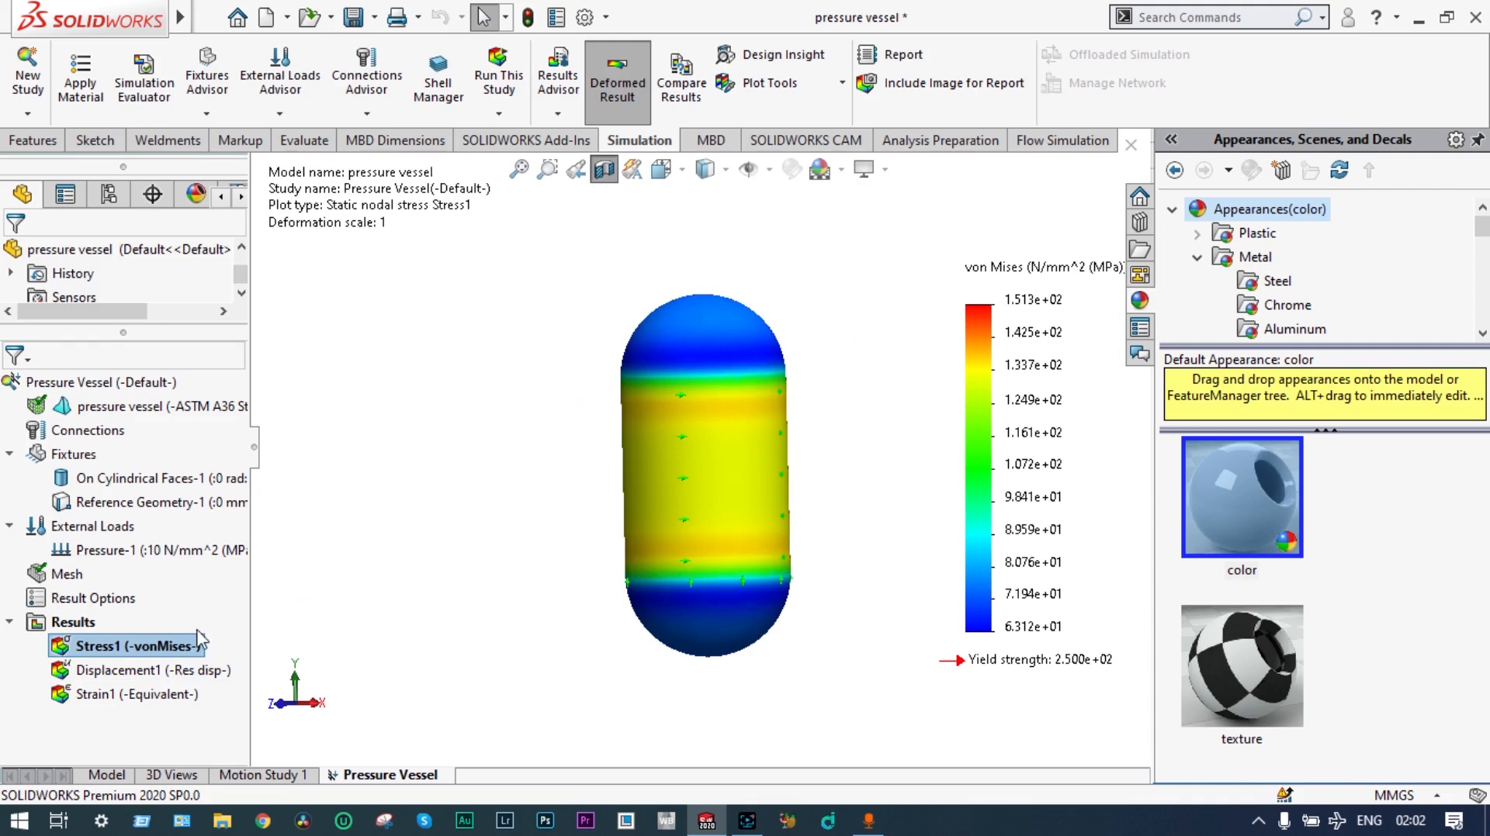
right_click(179, 650)
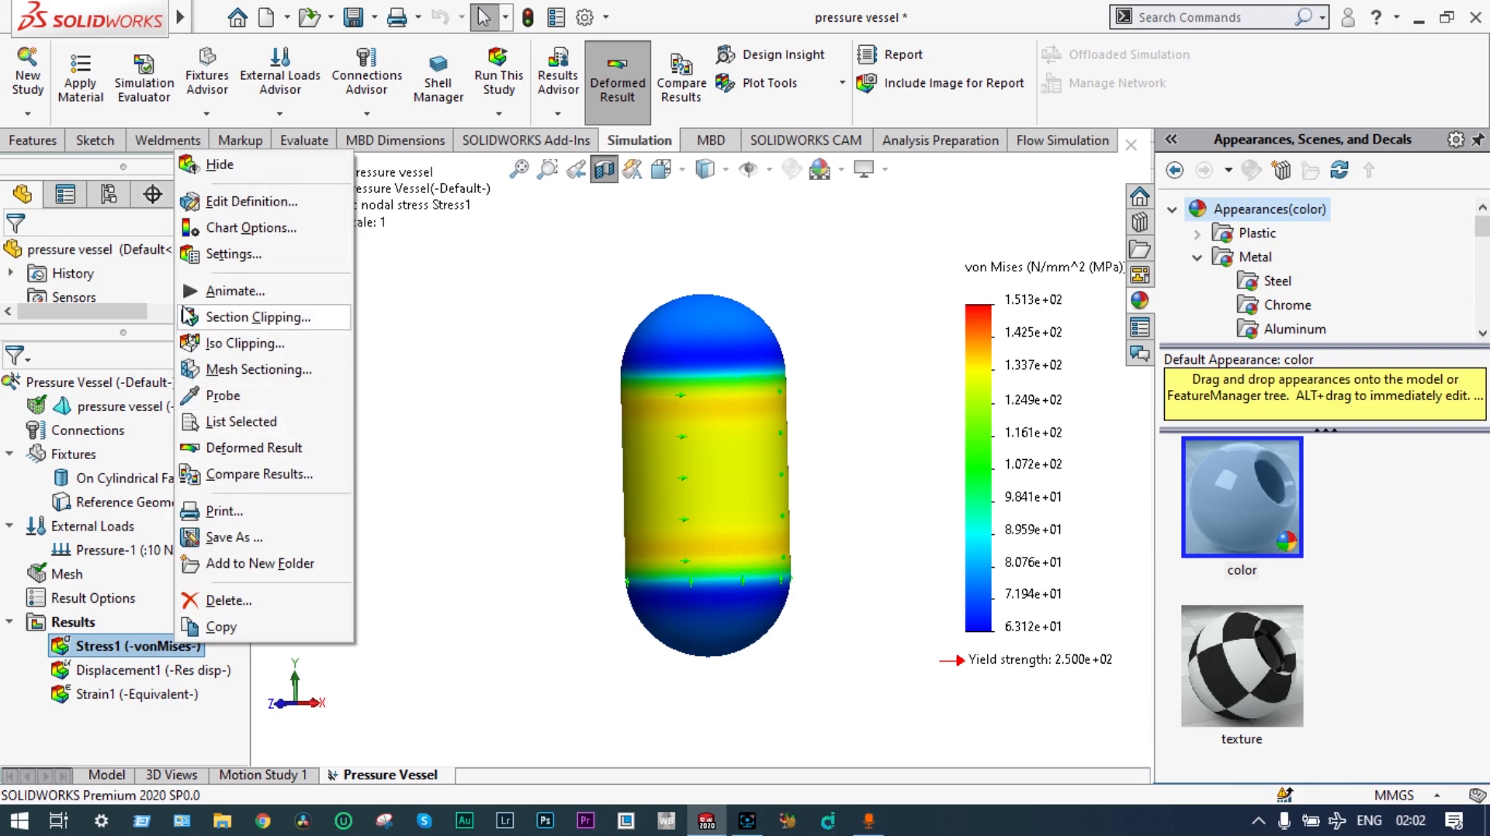
left_click(225, 201)
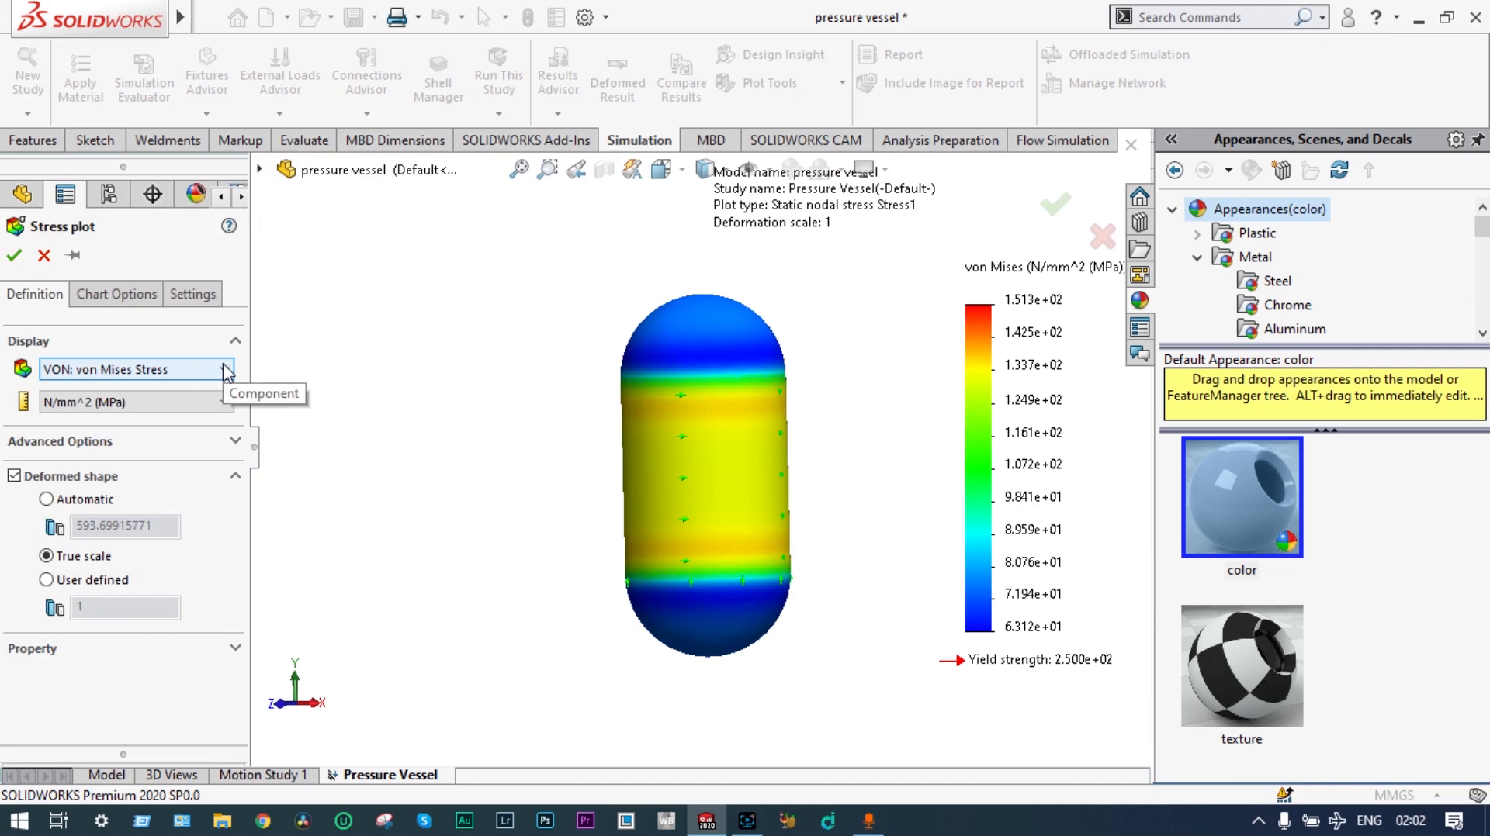
left_click(226, 370)
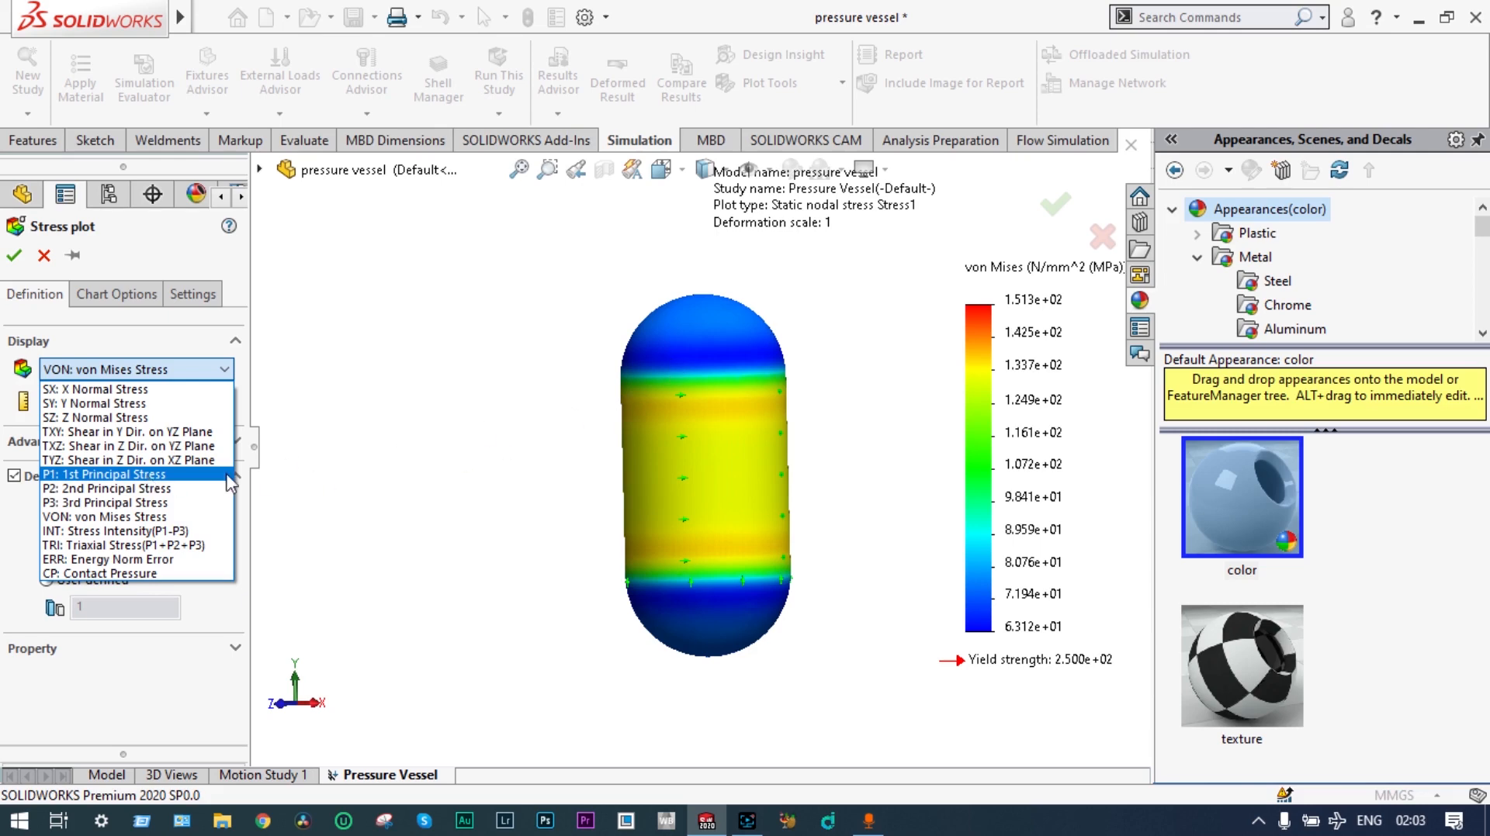
left_click(178, 475)
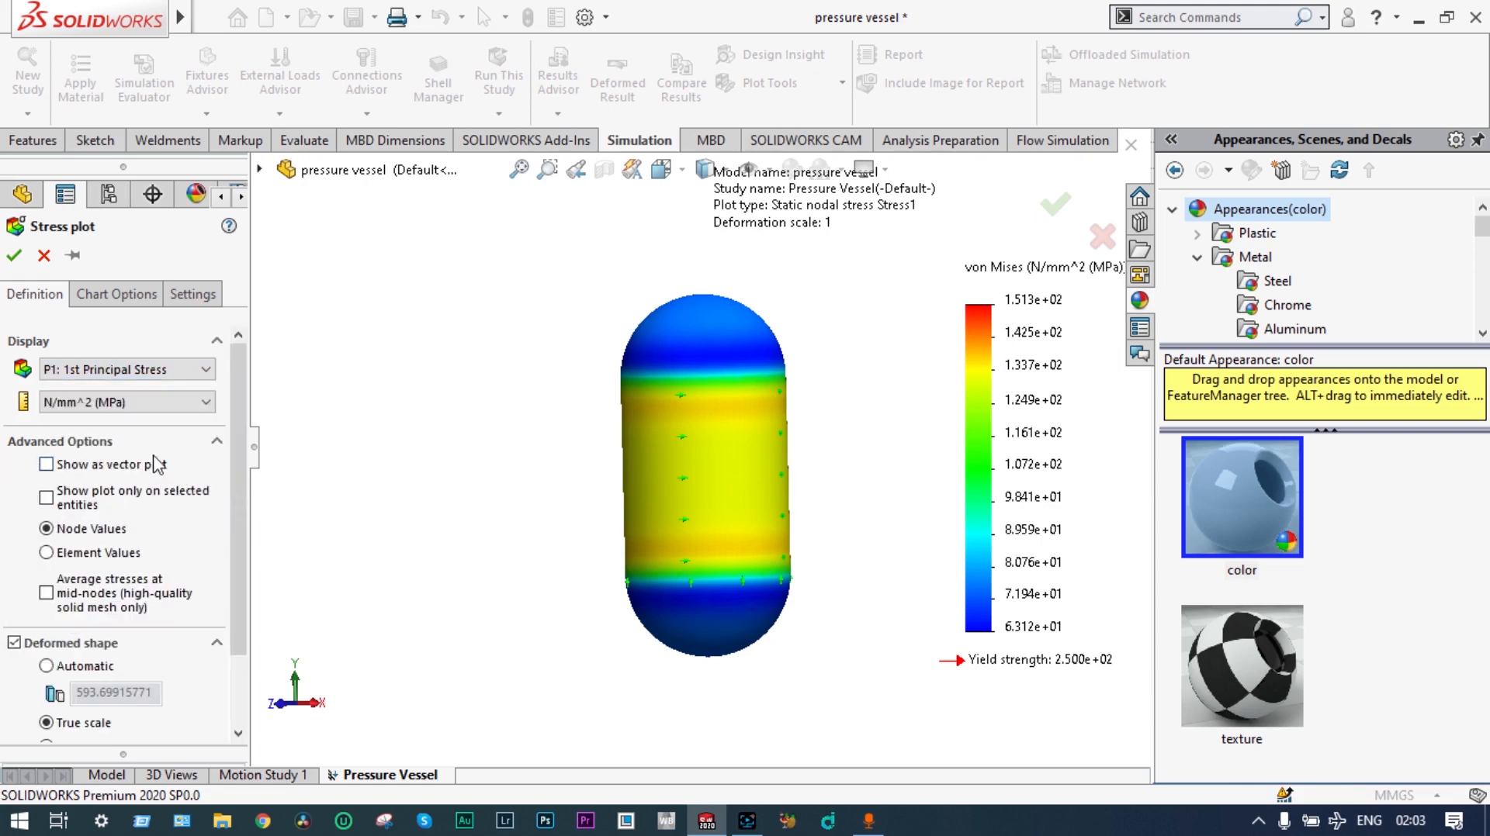
left_click(18, 256)
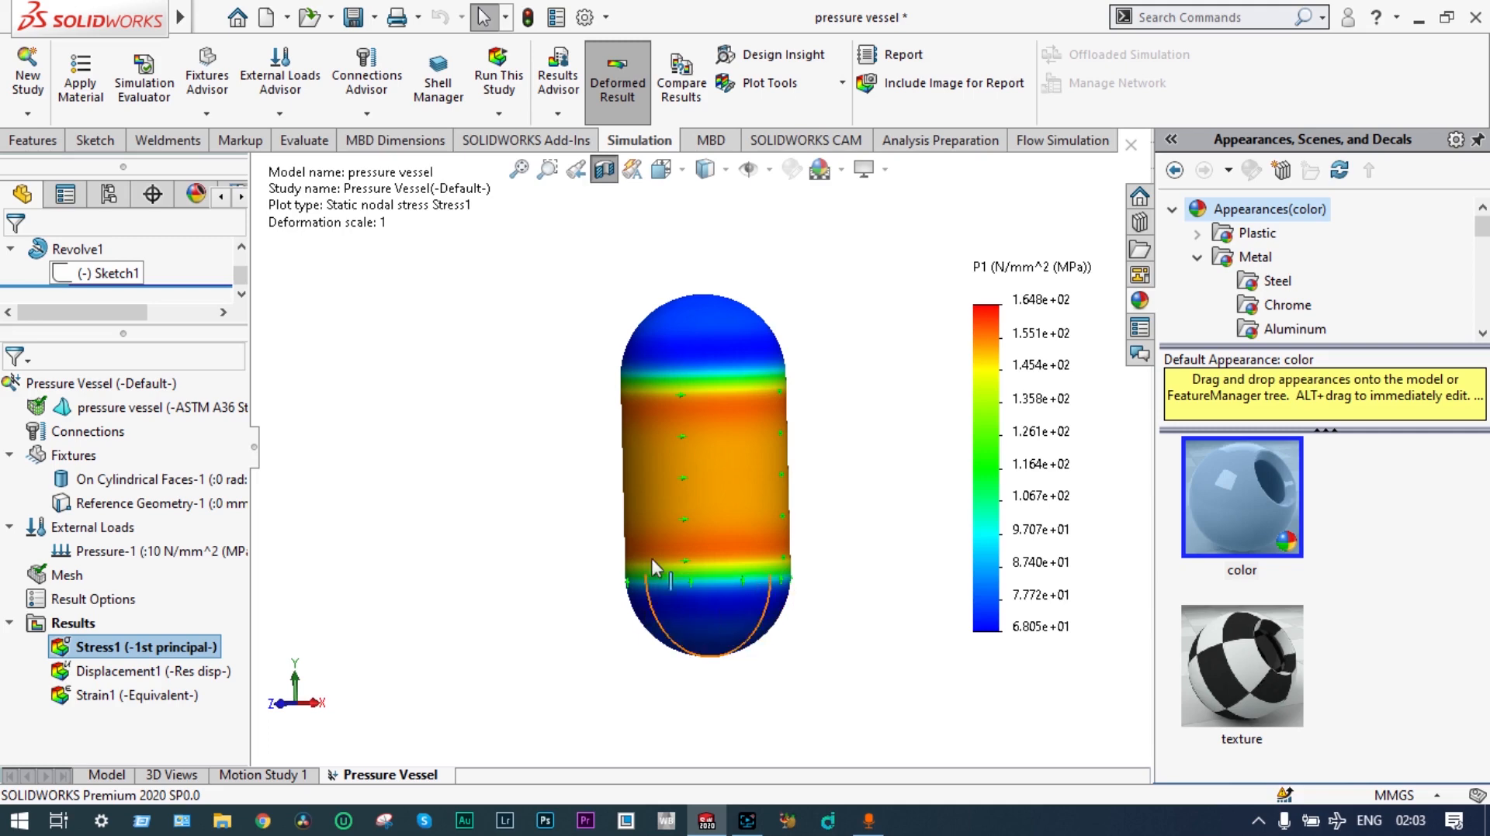
Edit the stress plot's definition to display P2: 2nd Principal Stress.
right_click(208, 647)
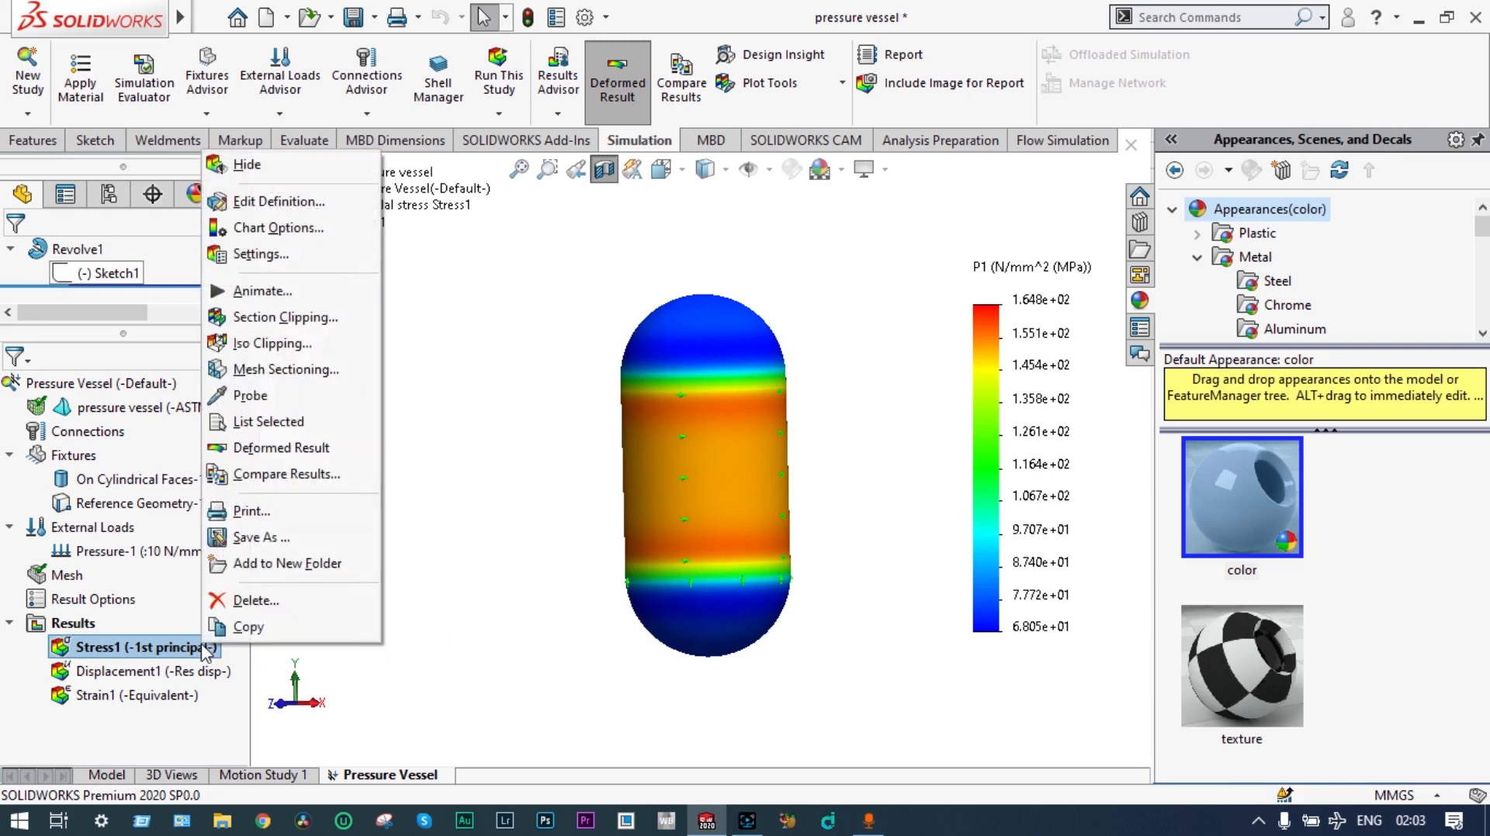
left_click(300, 203)
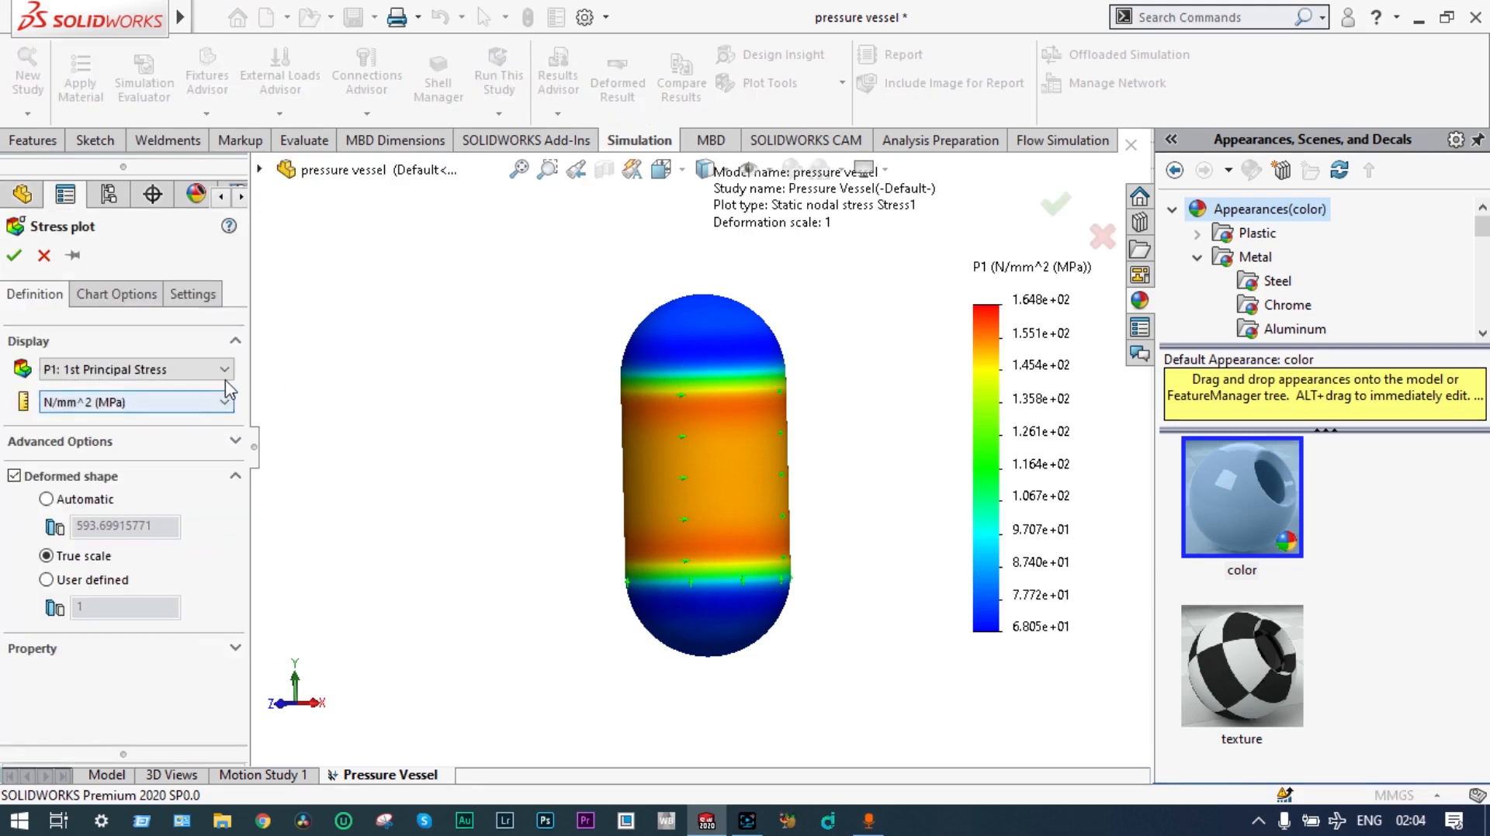
left_click(225, 370)
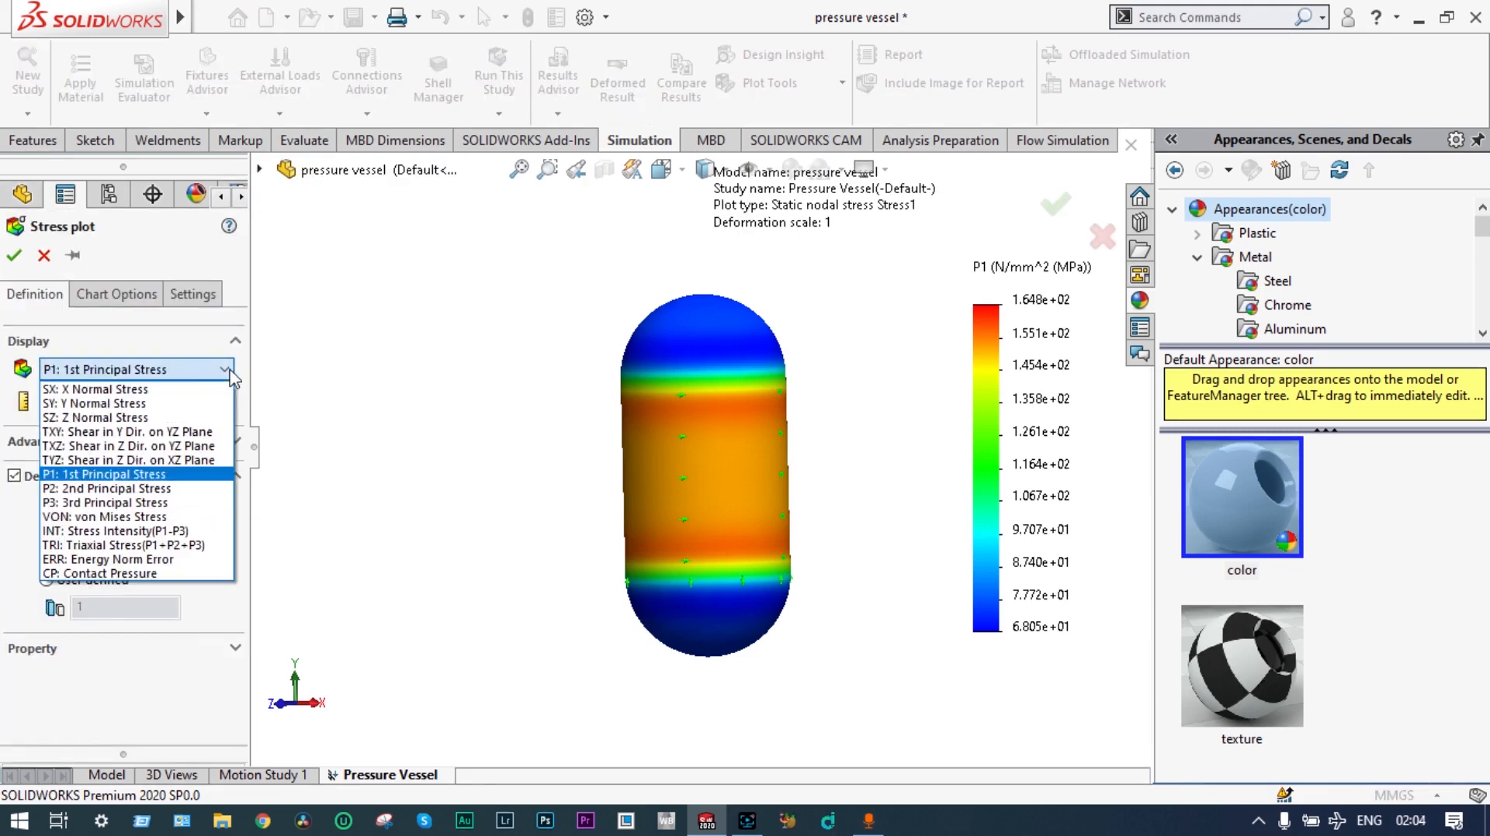
left_click(170, 489)
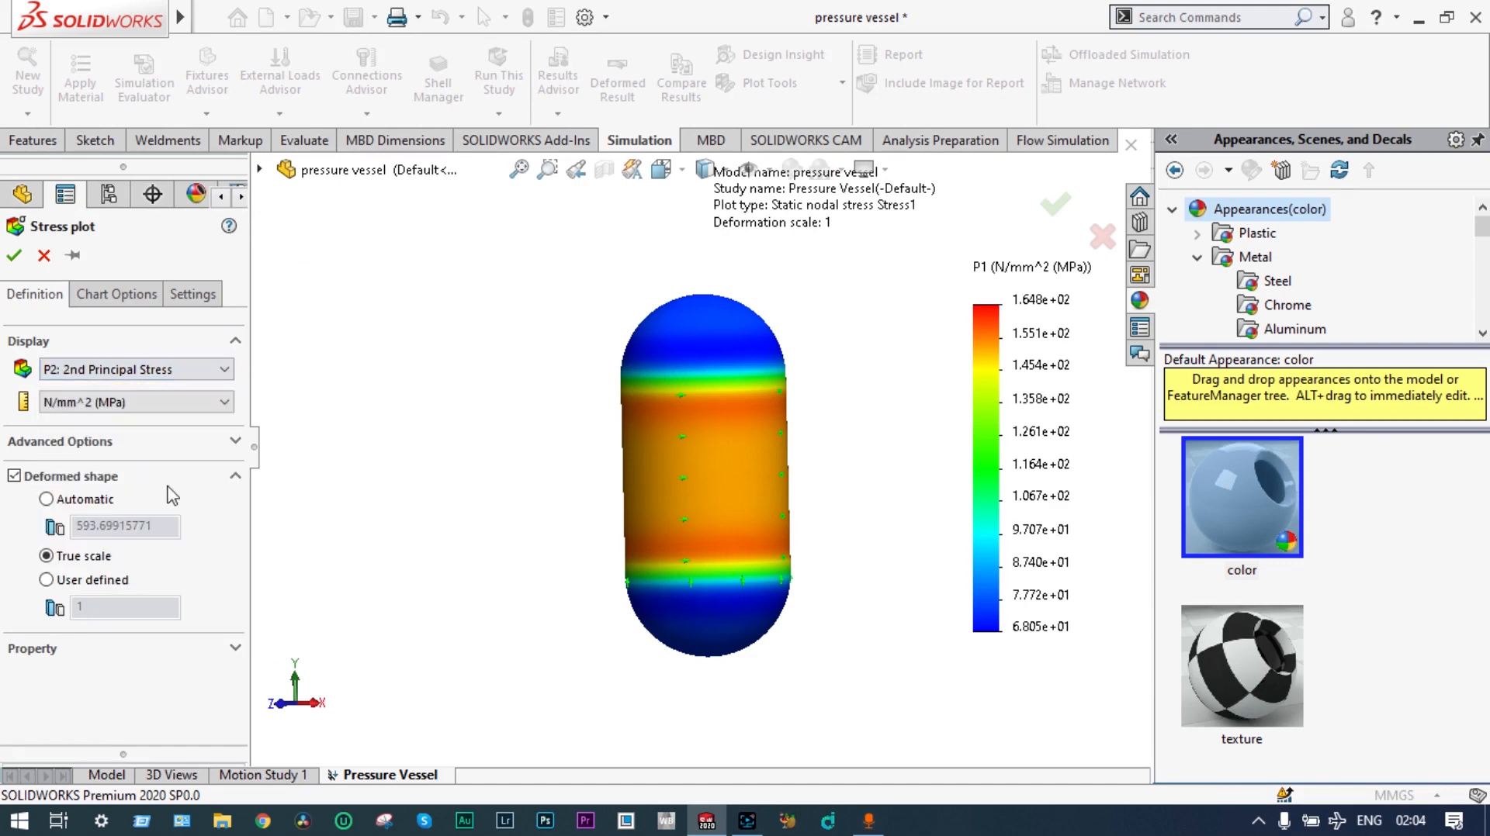
left_click(15, 256)
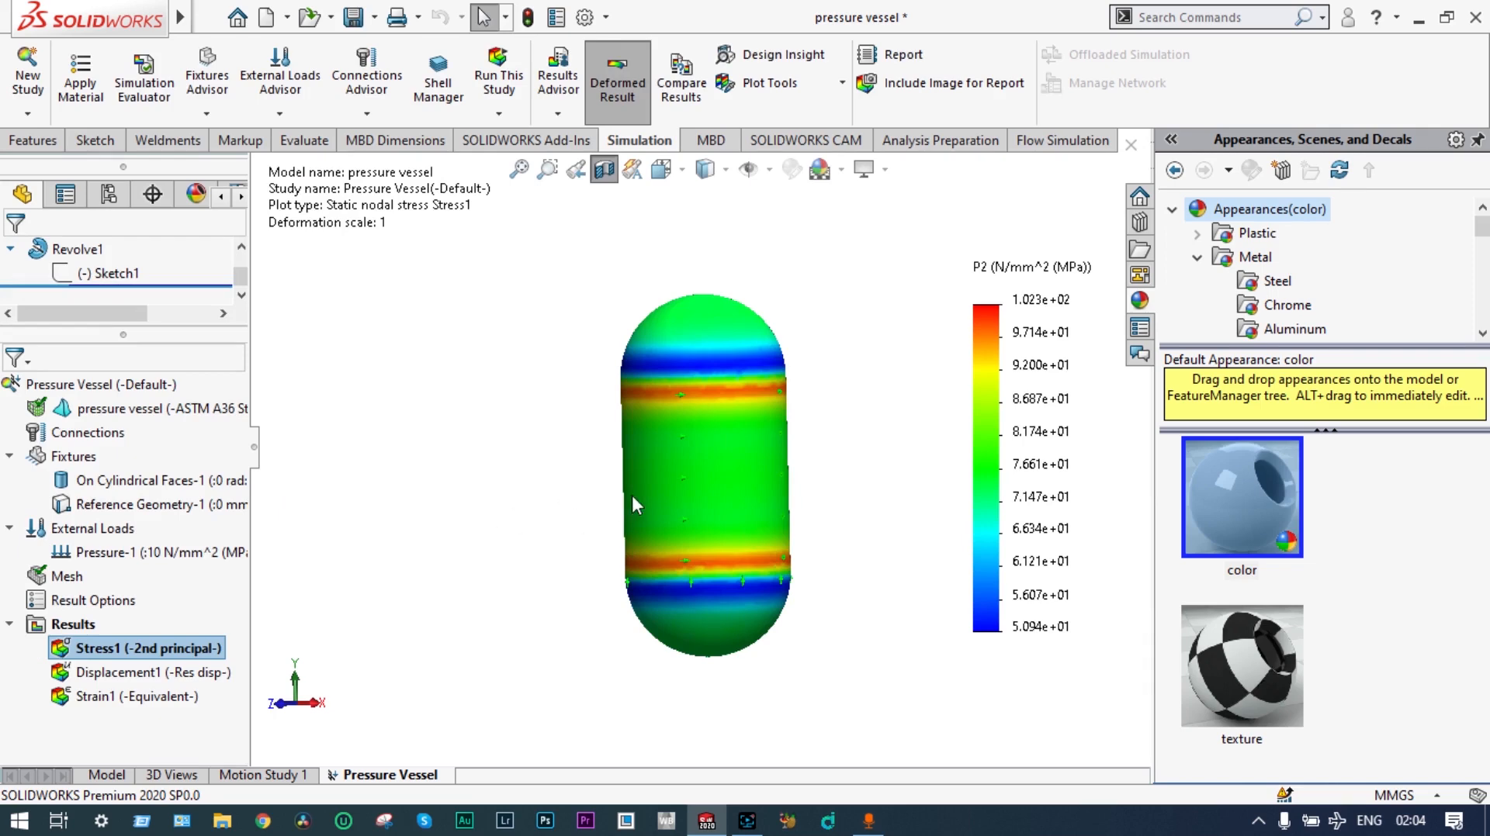
Show the 2nd principal stress plot as a vector plot using its advanced options.
right_click(203, 659)
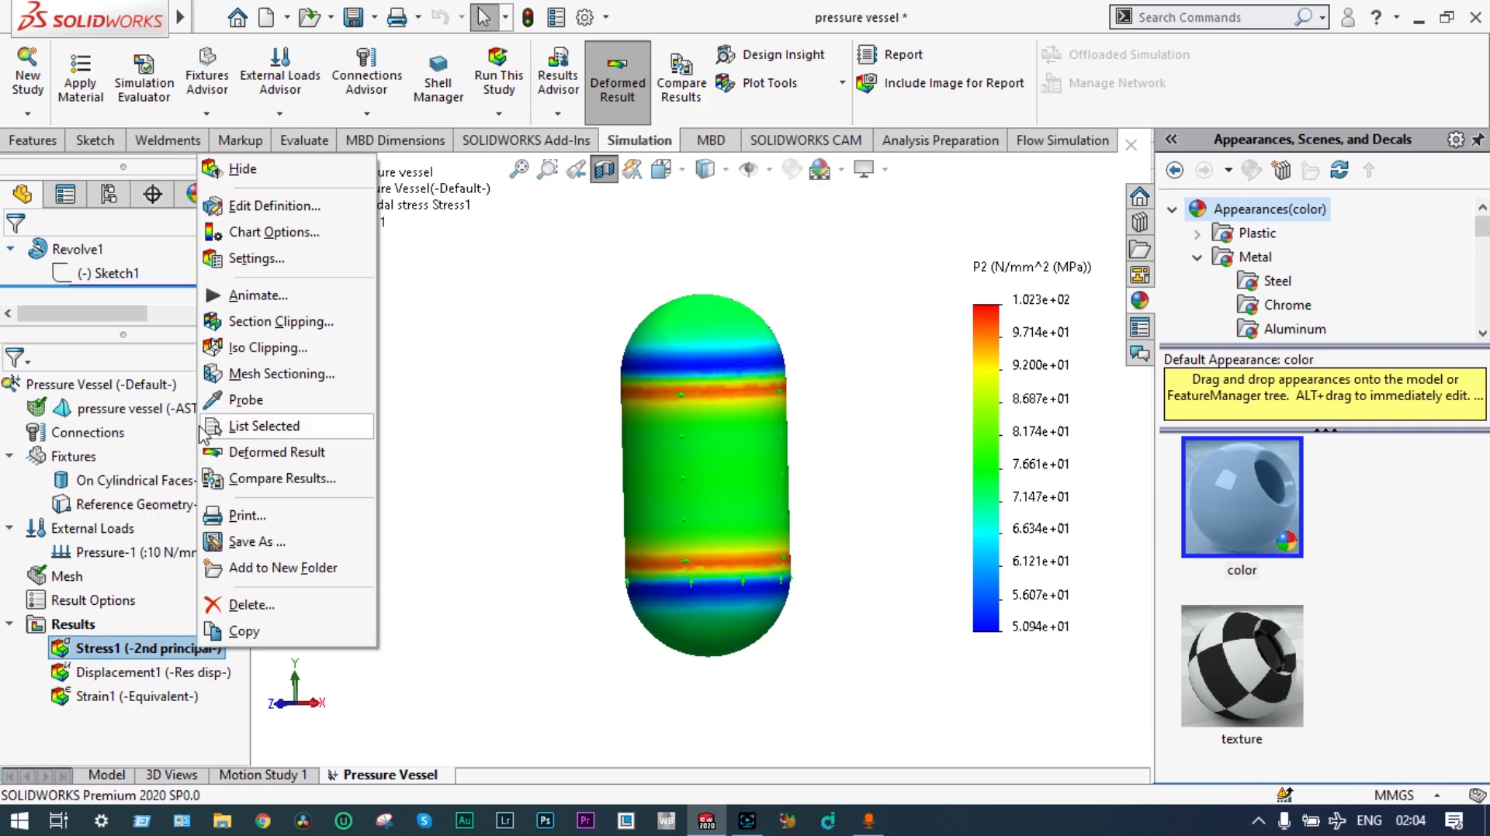
left_click(258, 208)
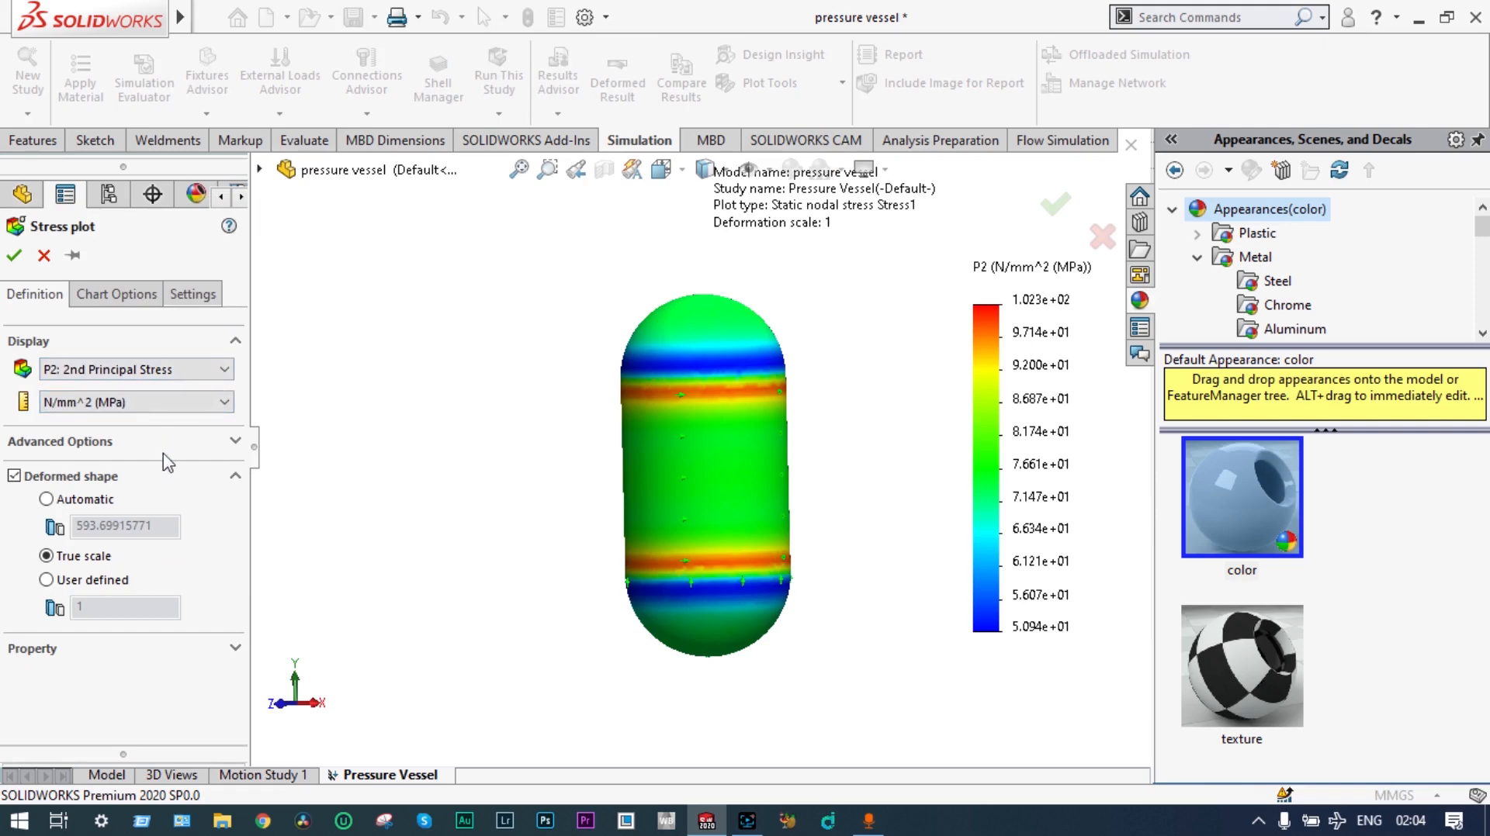
left_click(236, 446)
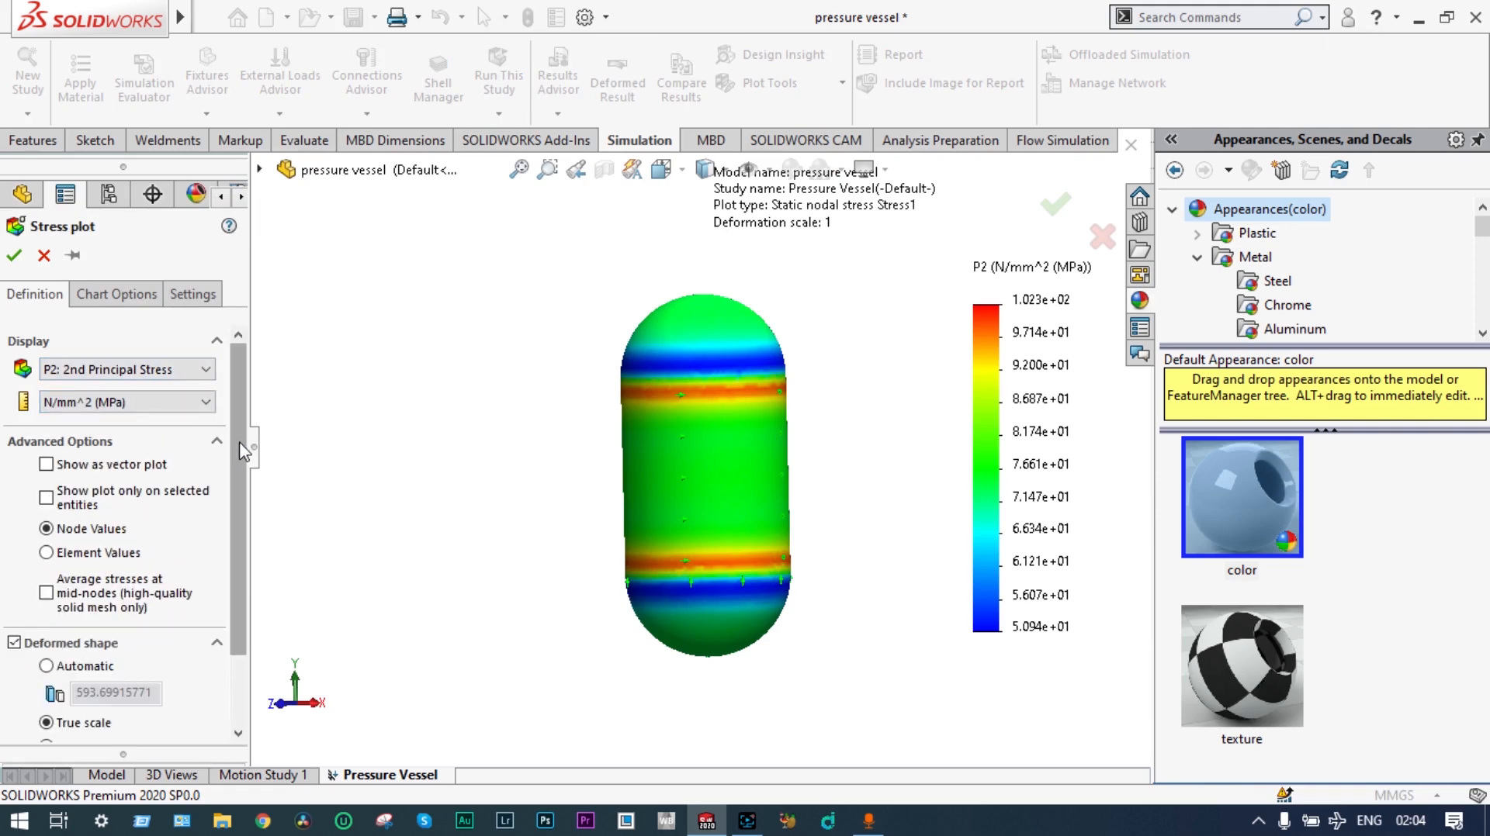
left_click(49, 467)
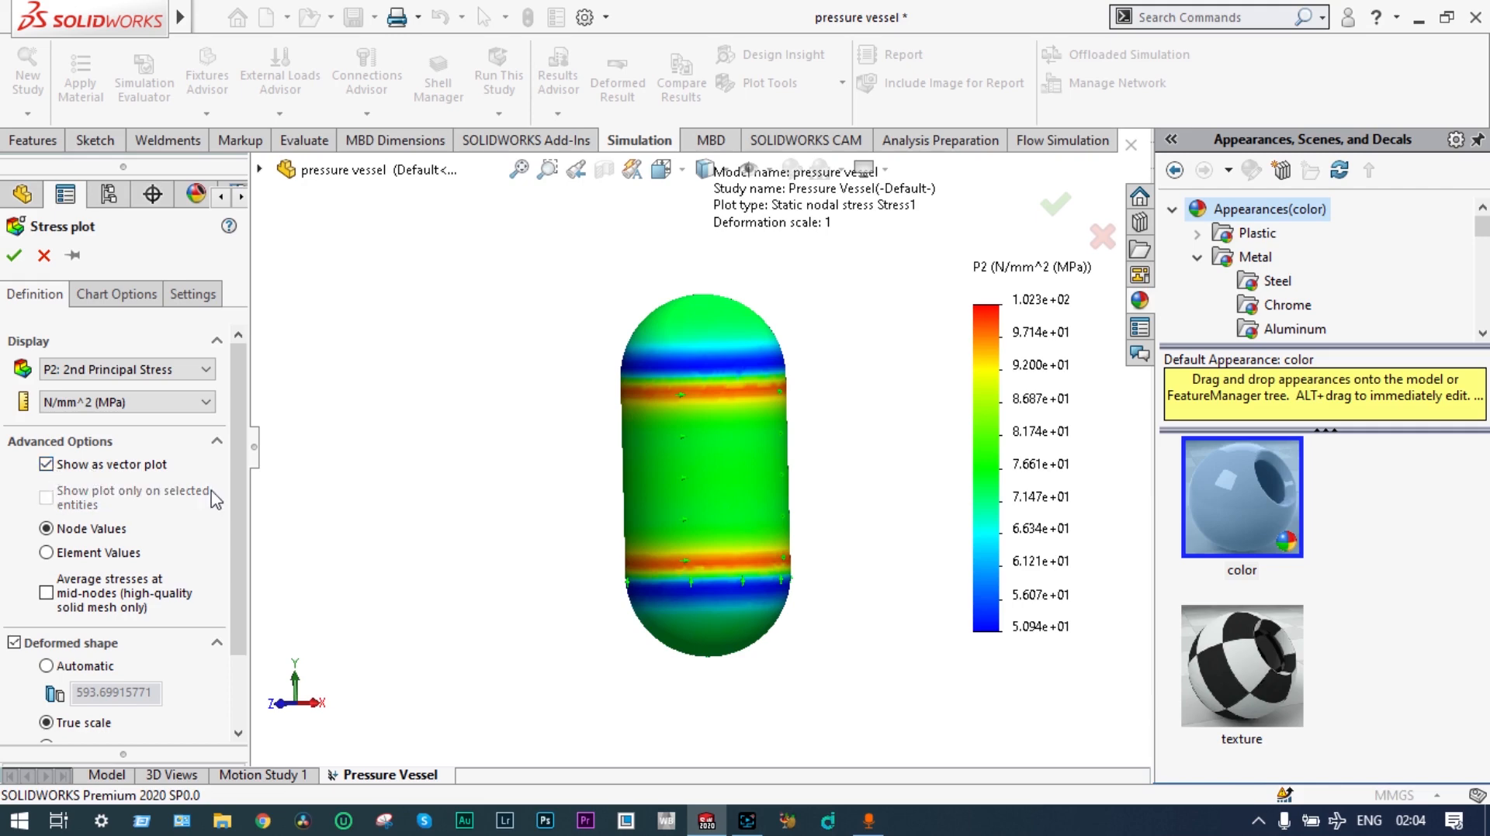
left_click(15, 256)
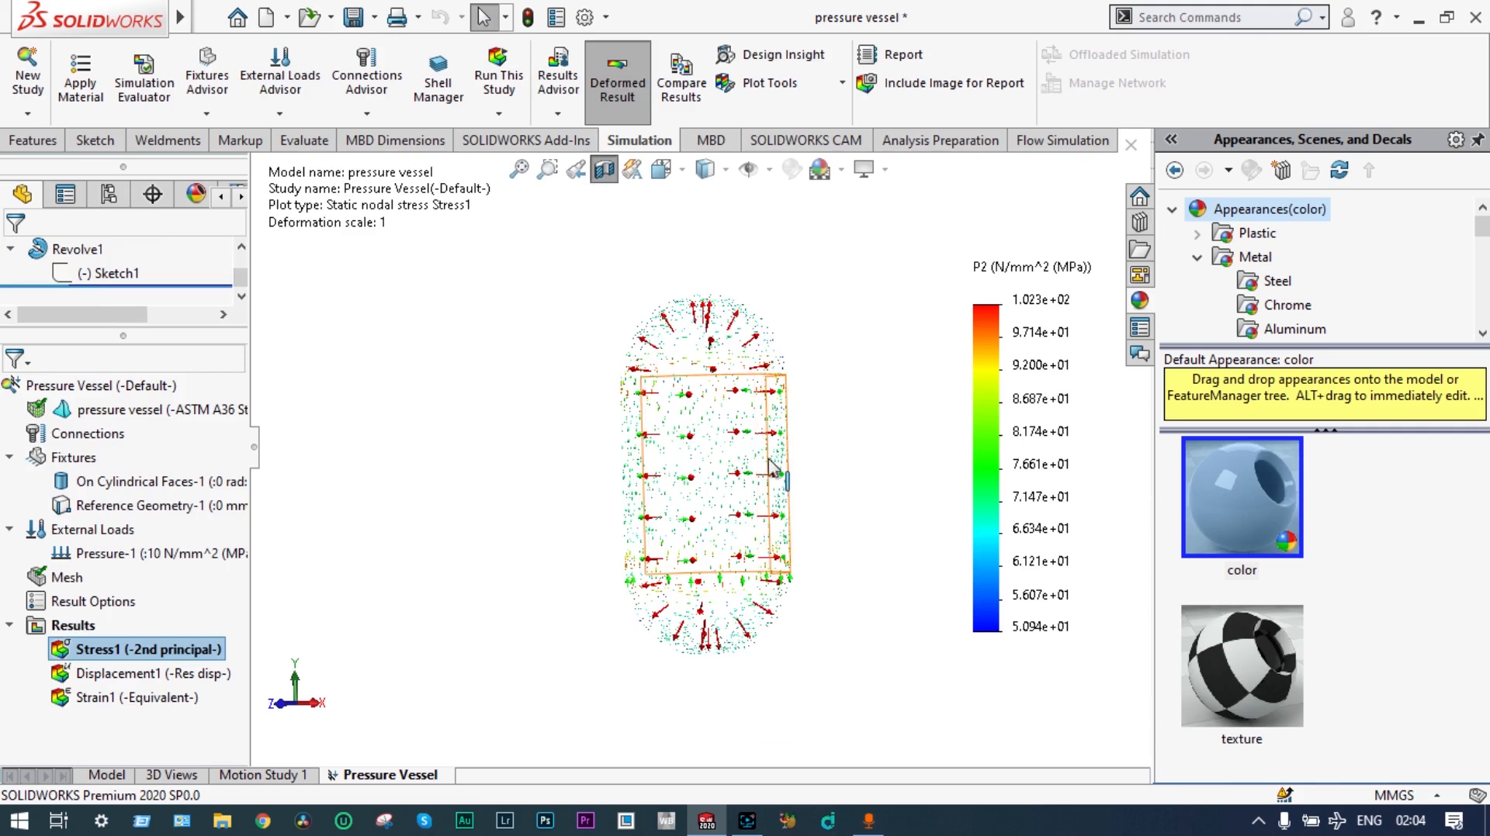
scroll(736, 468, "down", 1)
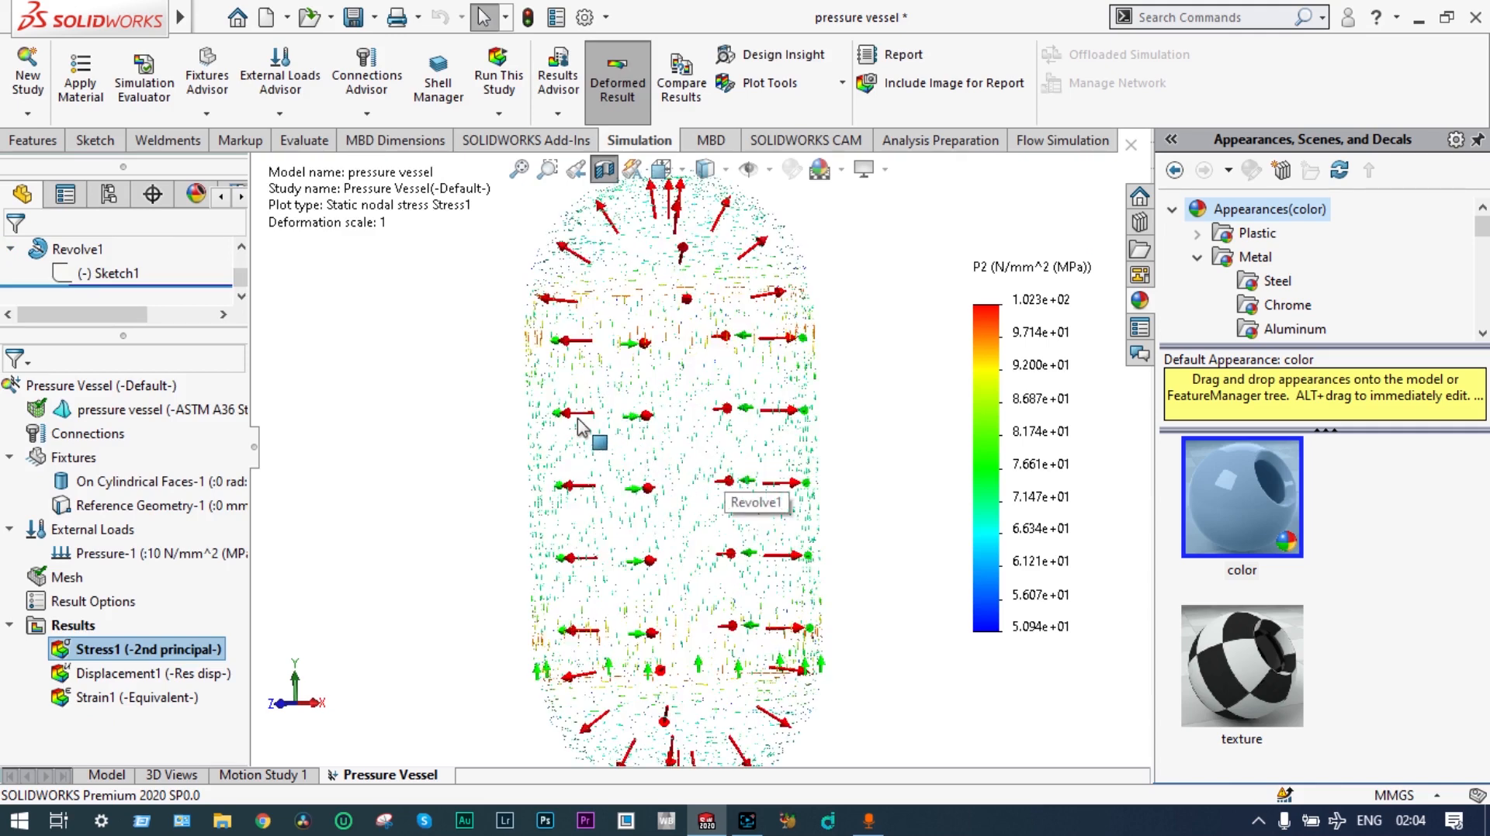
Raise the vector density to 65% in the stress plot's vector plot options.
right_click(207, 654)
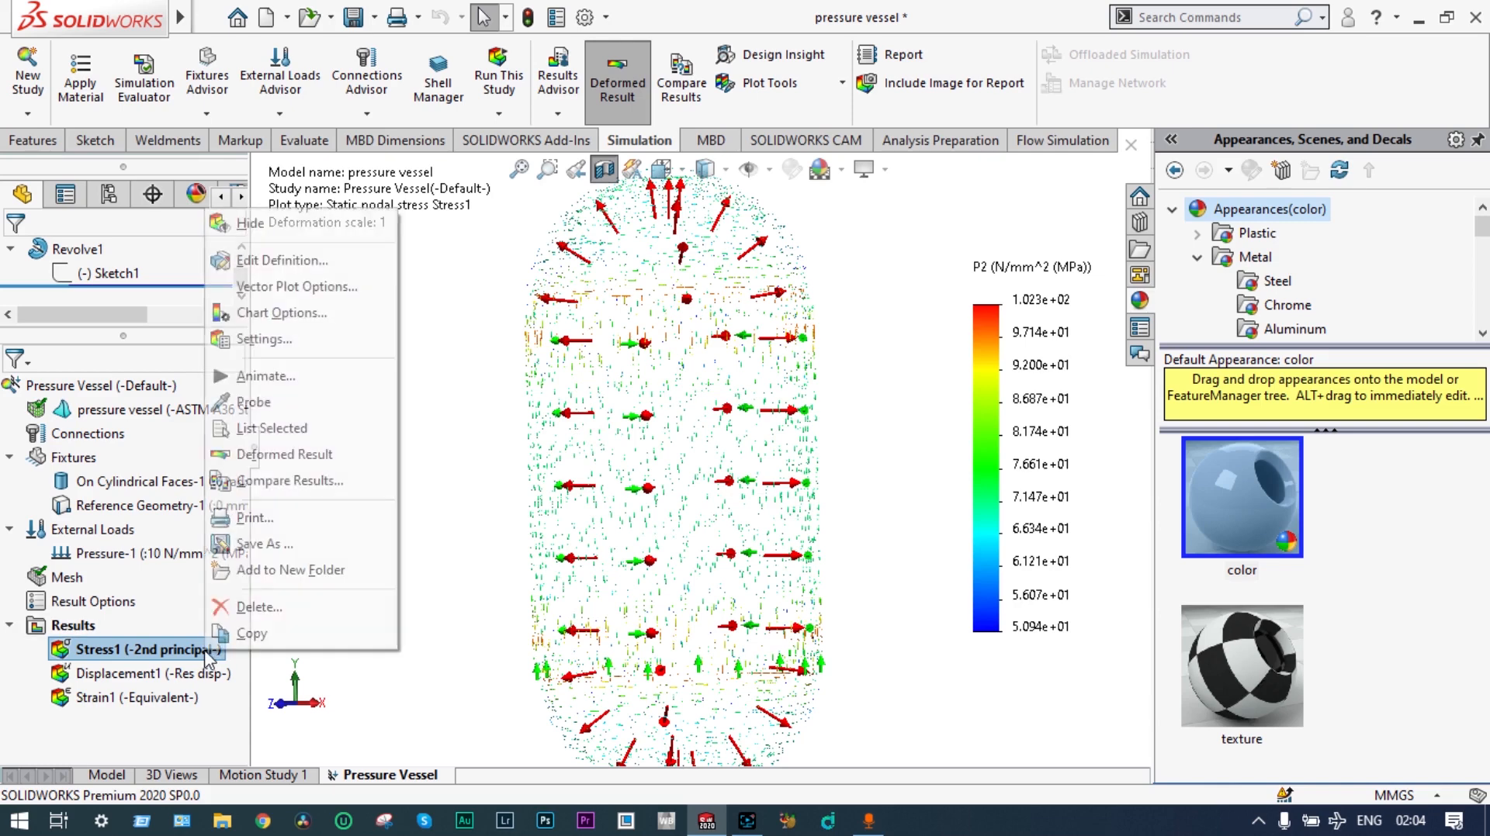
left_click(264, 289)
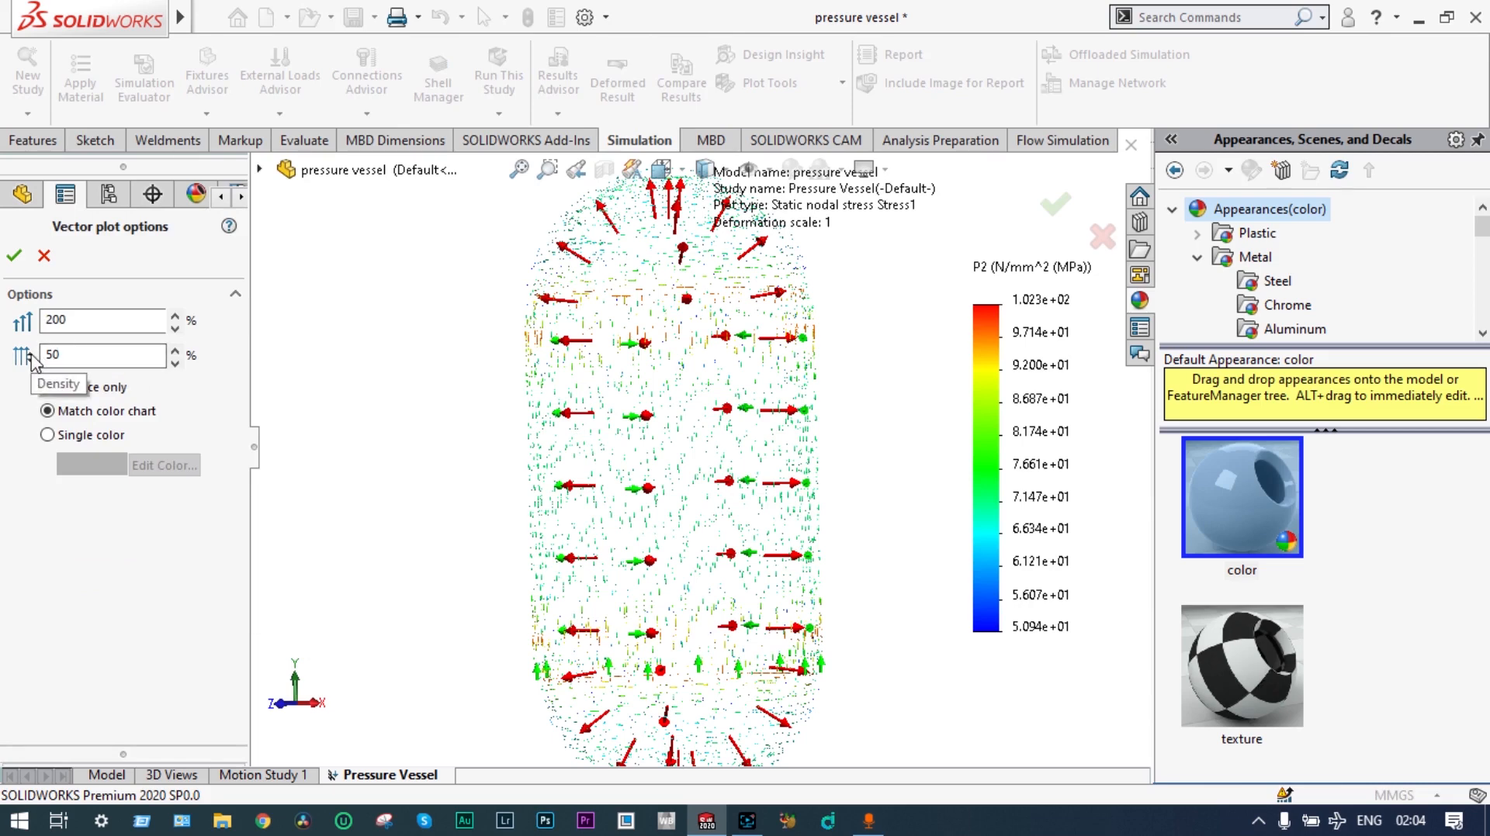
left_click(174, 350)
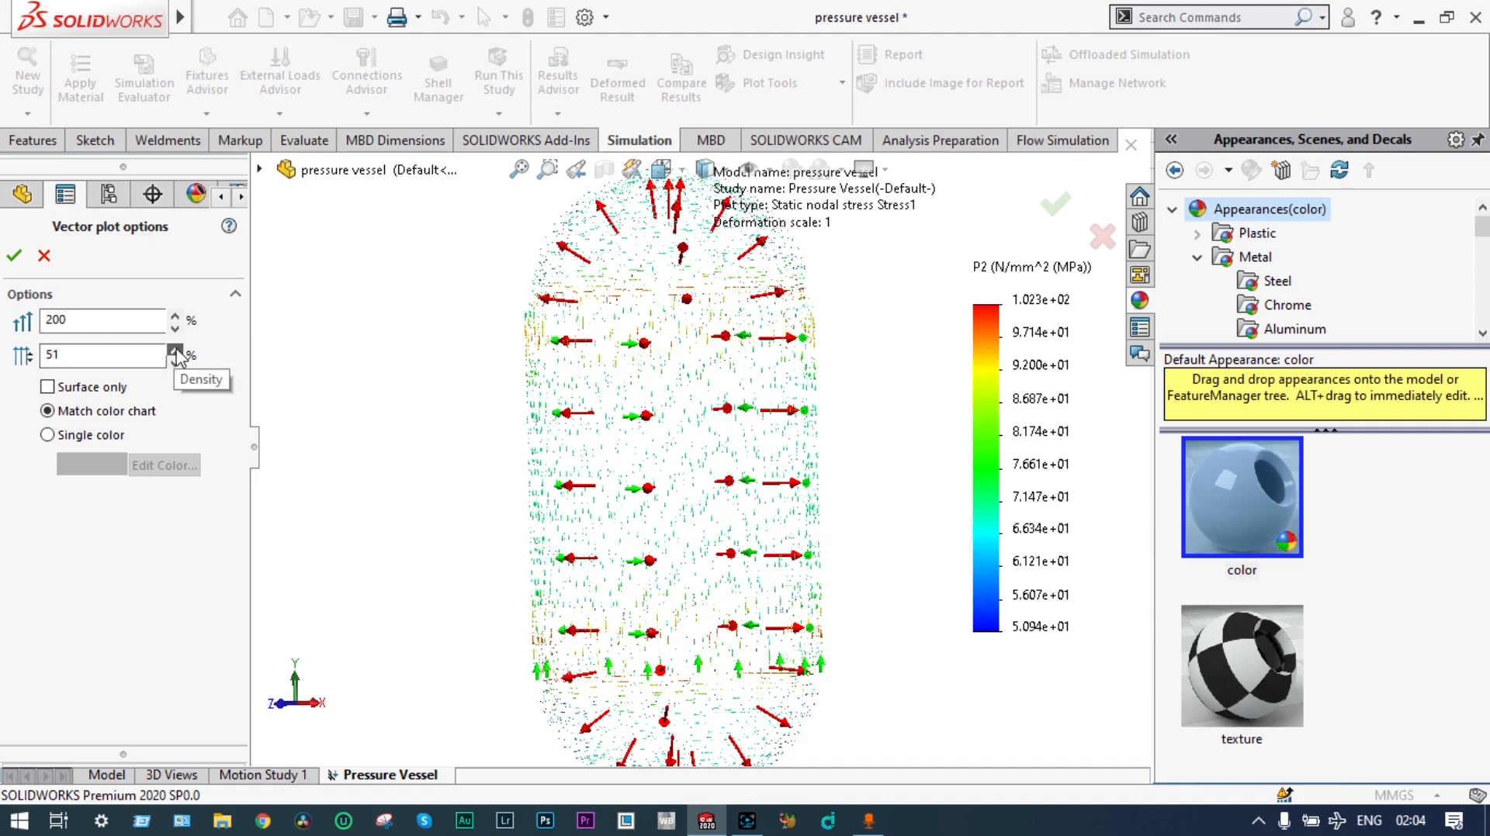
left_click(174, 350)
left_click(175, 350)
left_click(174, 350)
left_click(174, 350)
left_click(175, 350)
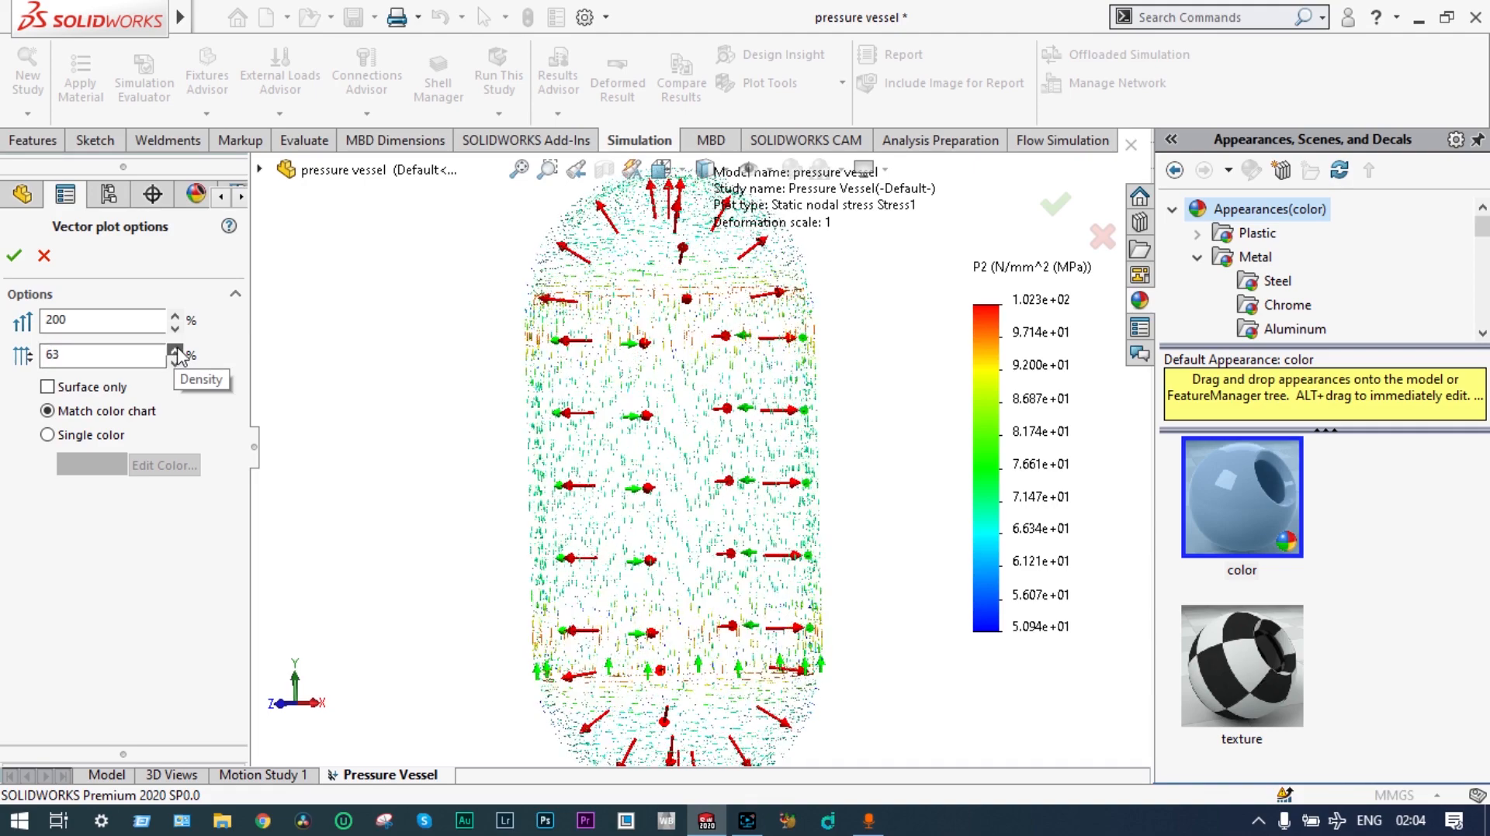
left_click(175, 350)
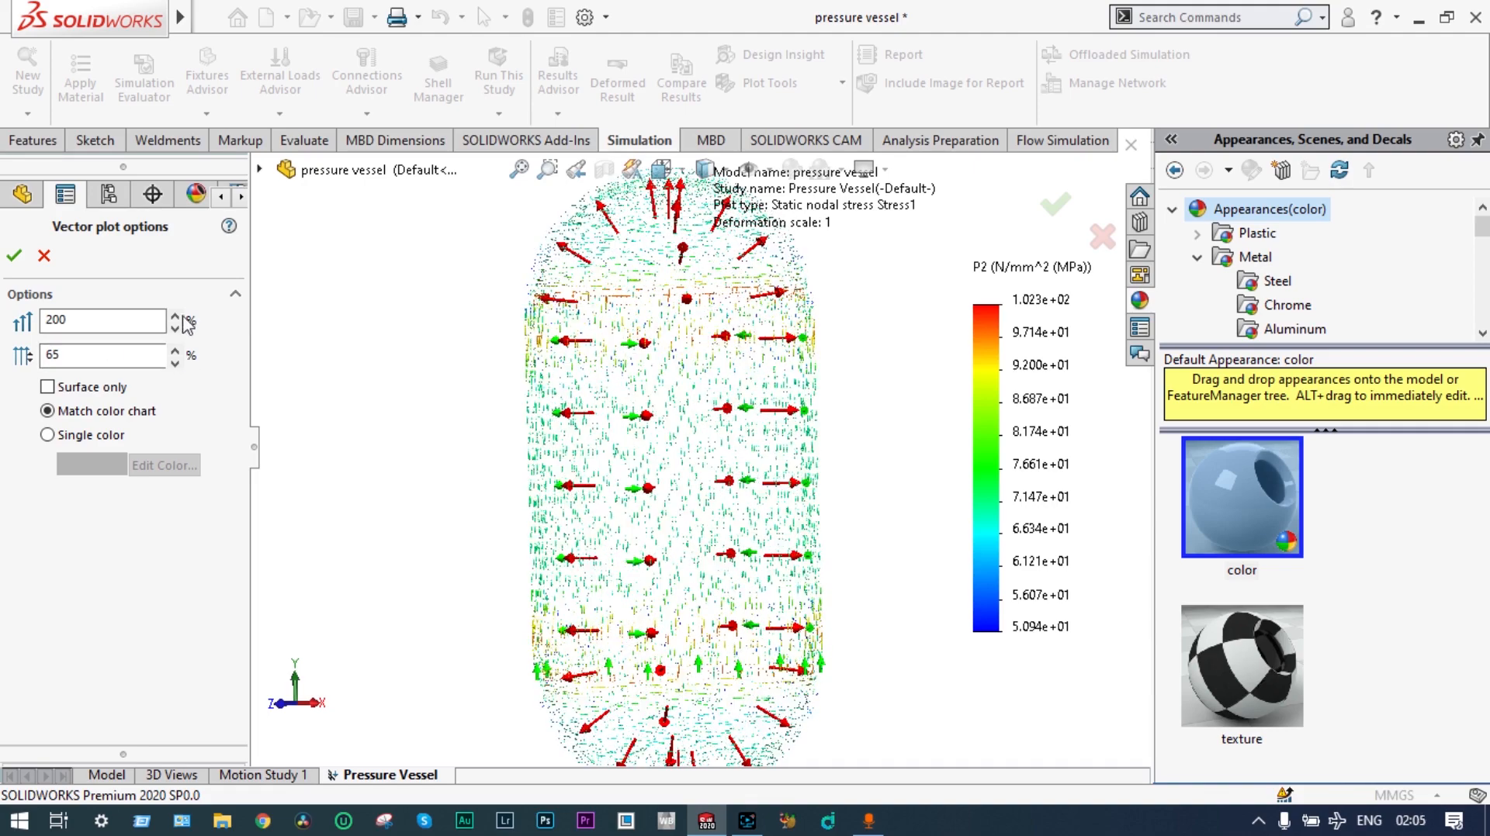
Set the vector size to 500% and accept the vector plot options.
left_click(175, 317)
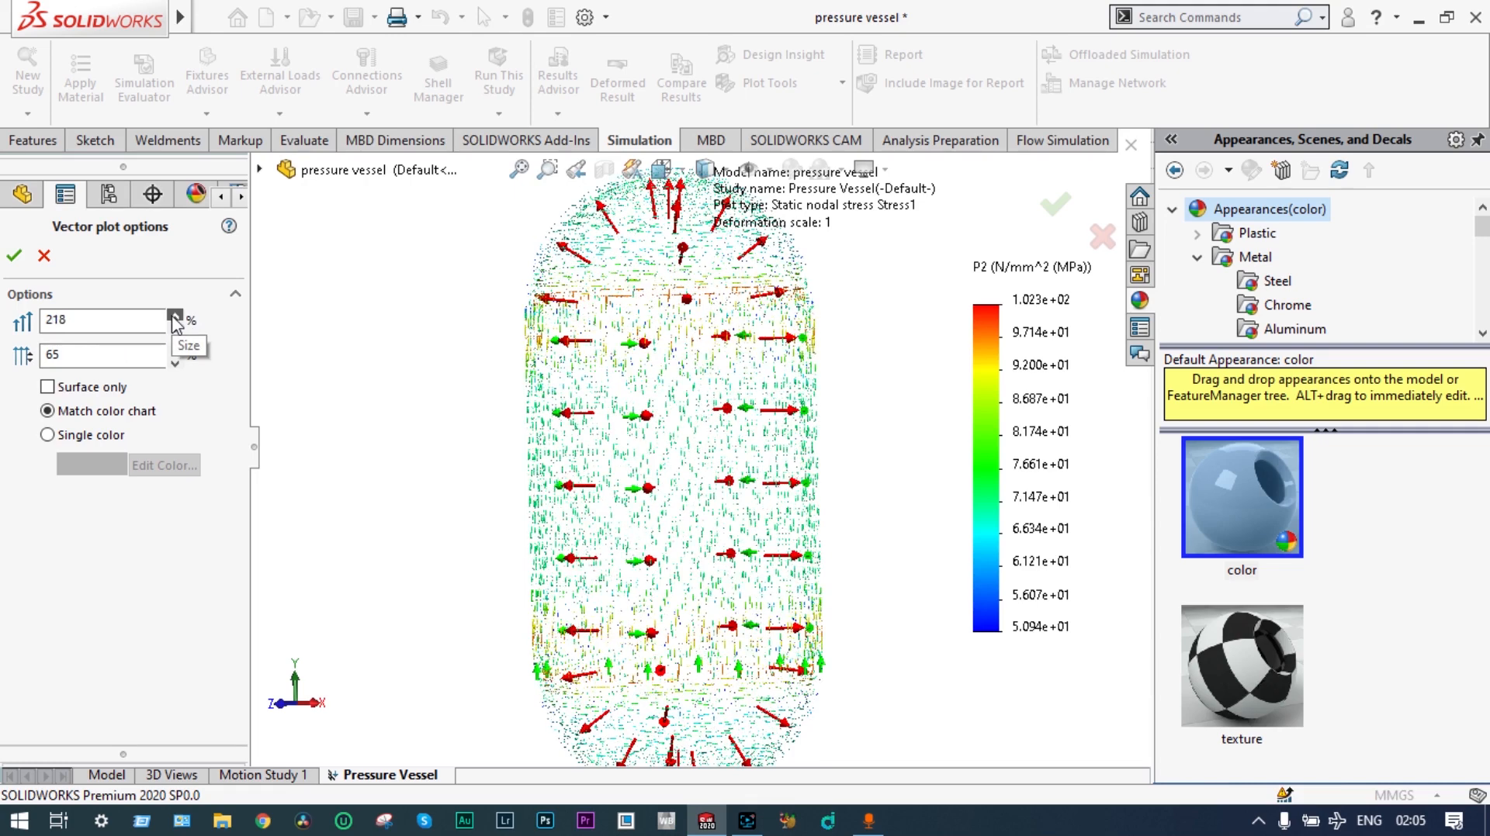
left_click(174, 316)
left_click(173, 317)
left_click(174, 316)
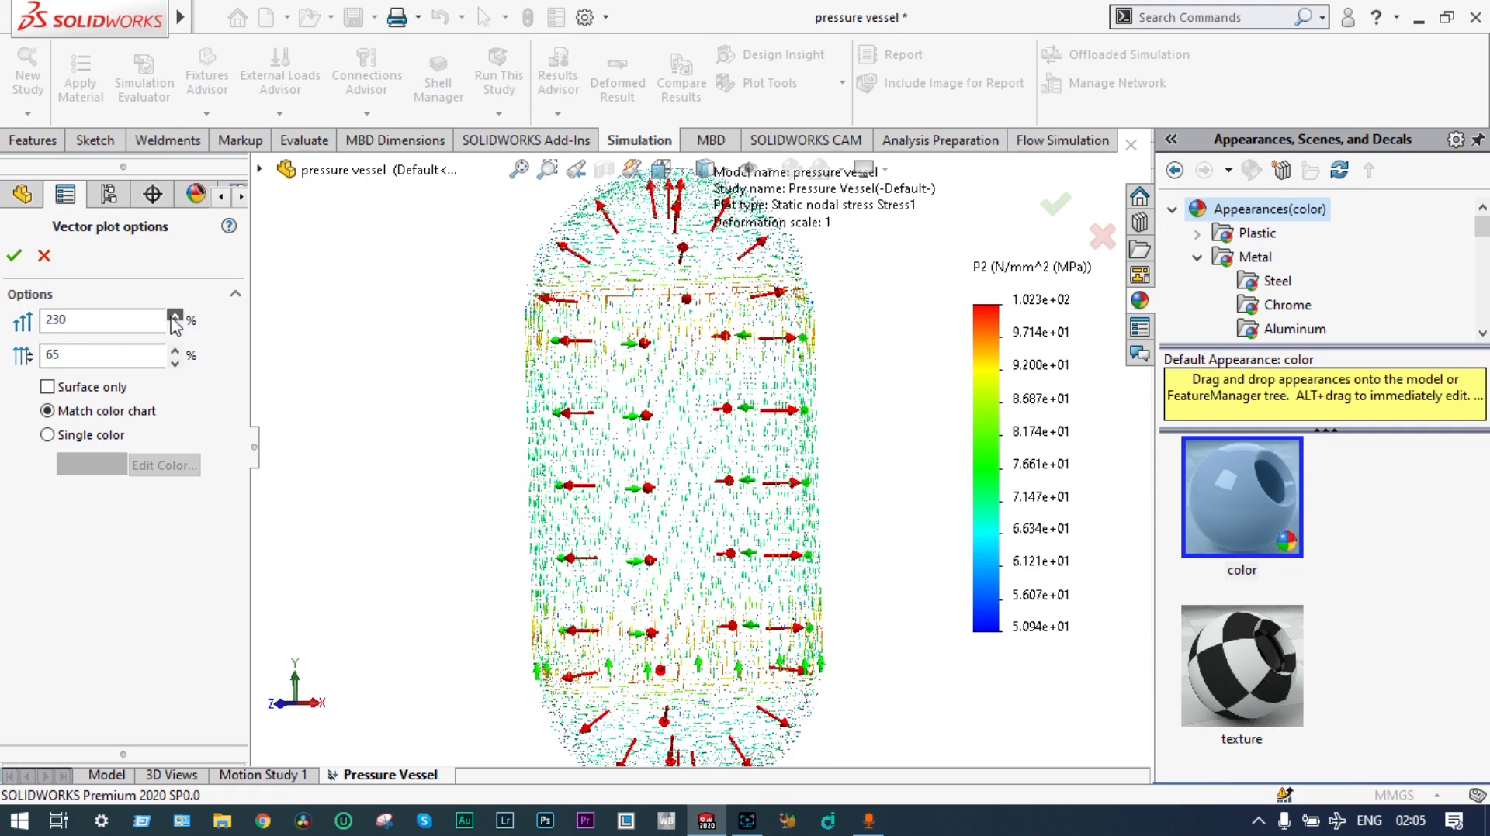
left_click(175, 317)
left_click(175, 316)
double_click(103, 319)
type("500")
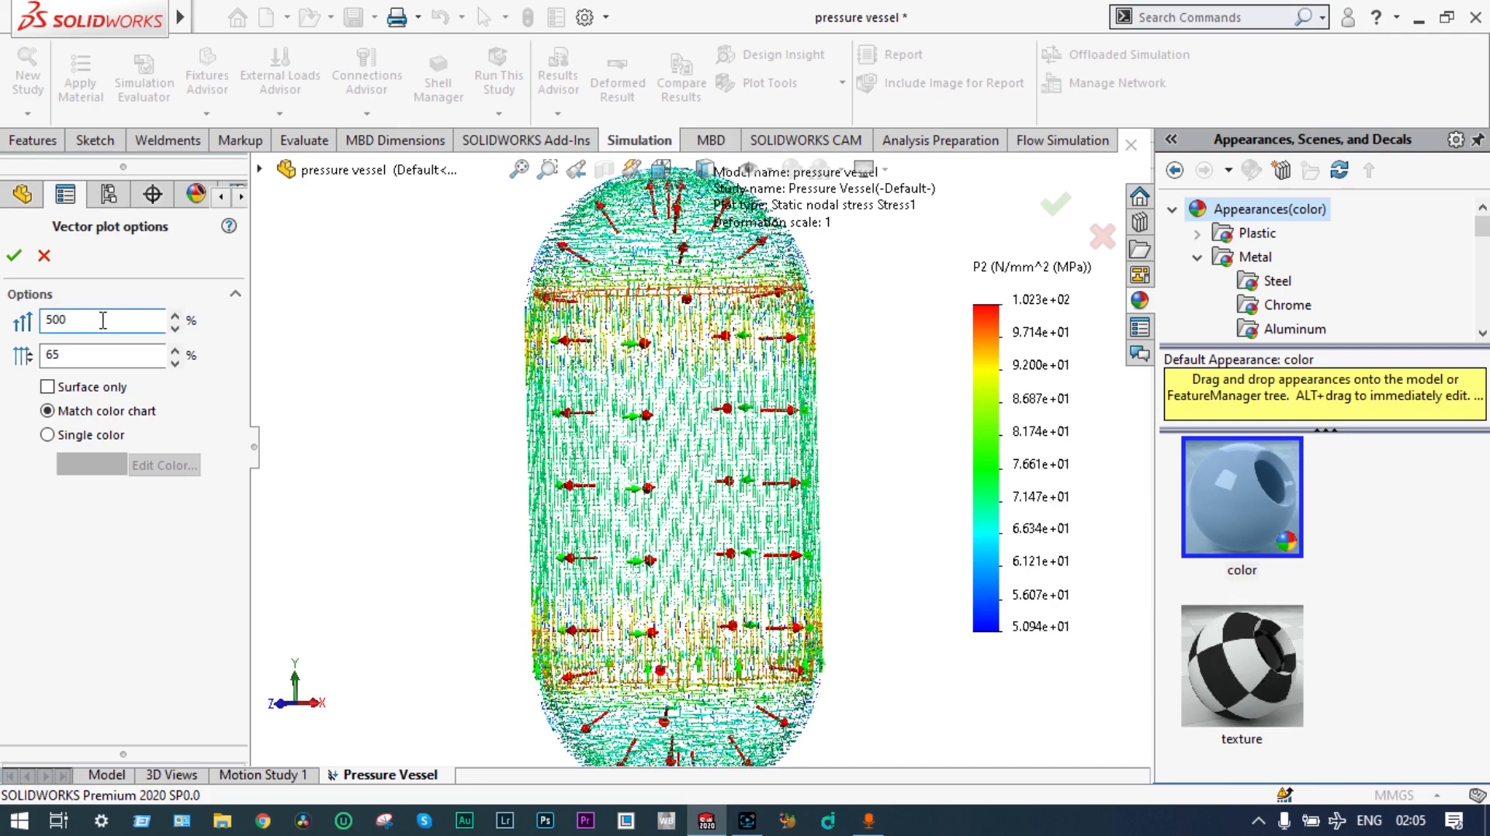
scroll(710, 458, "up", 2)
scroll(714, 477, "down", 2)
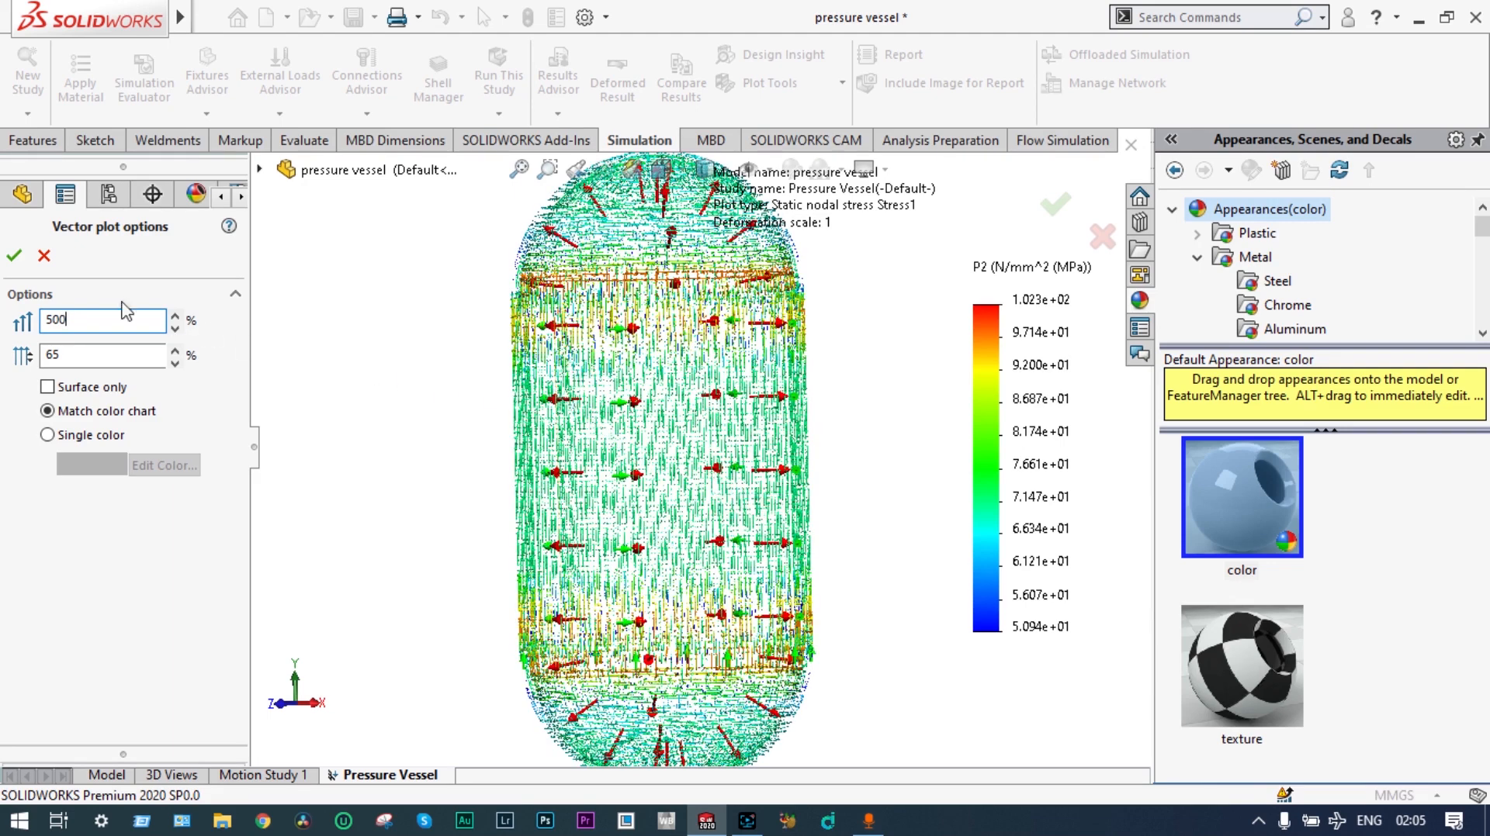
left_click(14, 255)
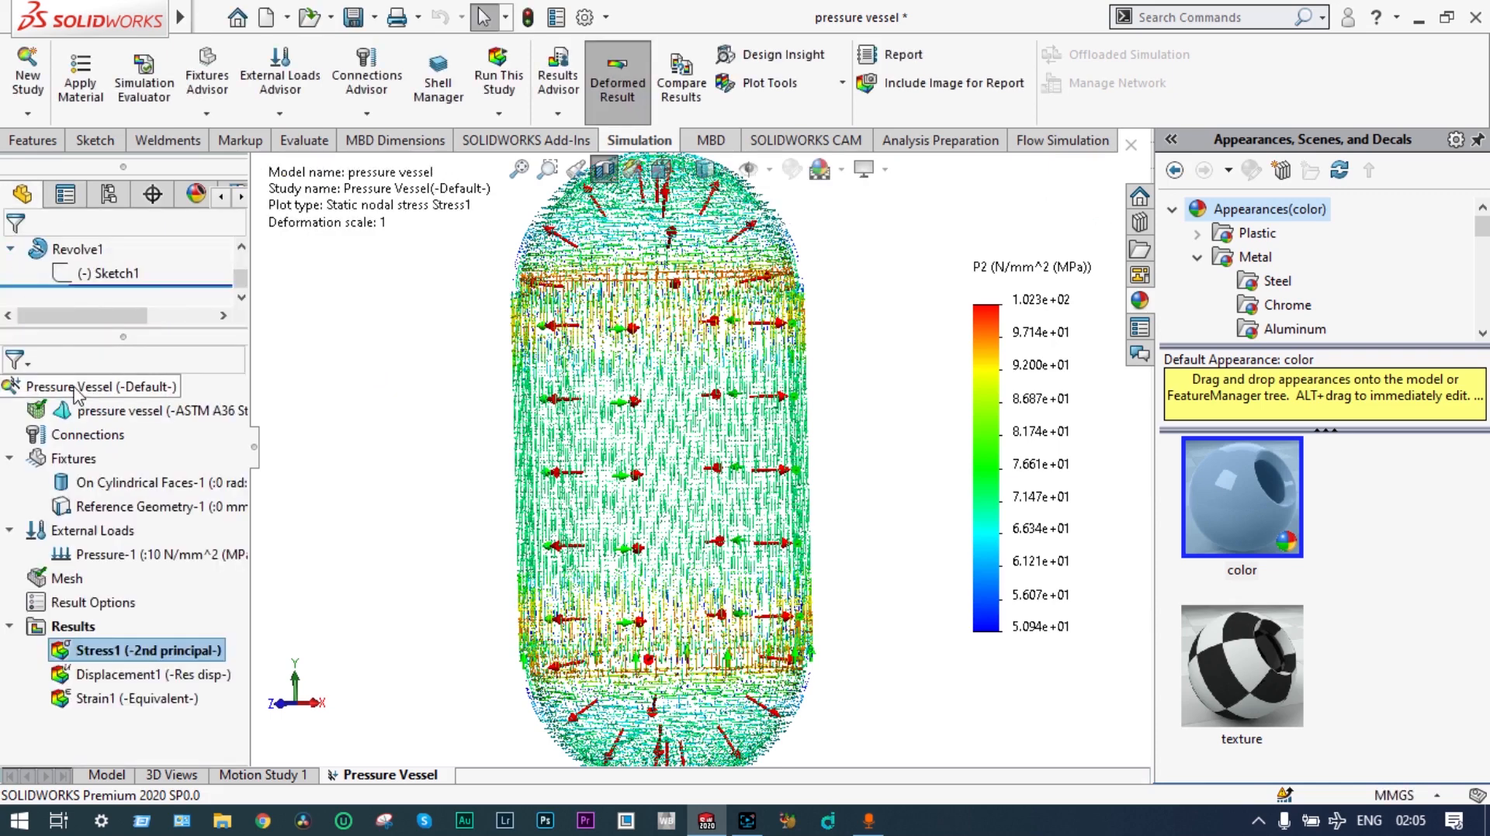
Animate the 2nd principal stress vector plot, slow the animation speed to 9, and close the animation.
right_click(149, 659)
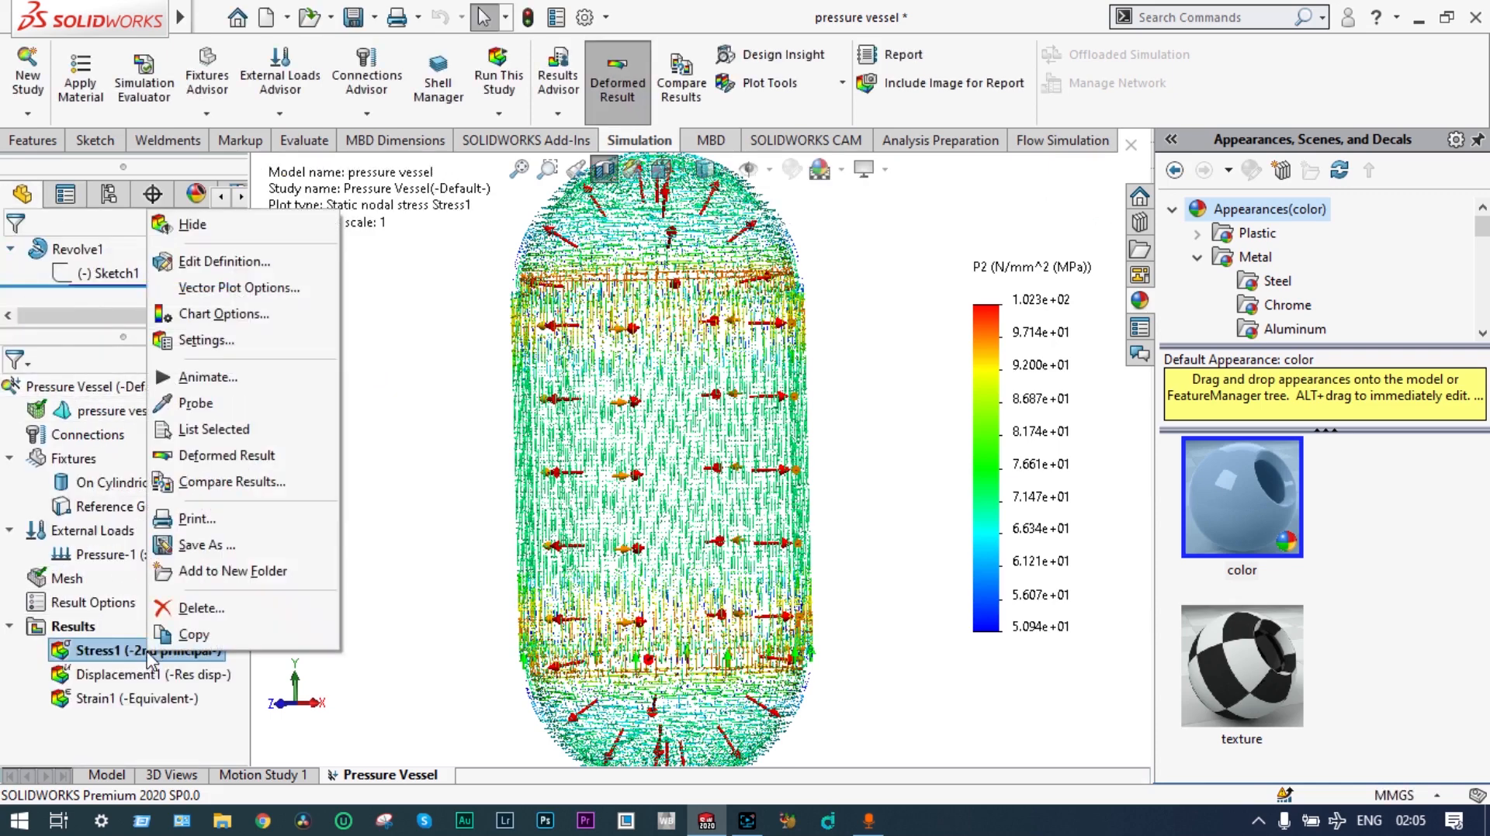
left_click(203, 379)
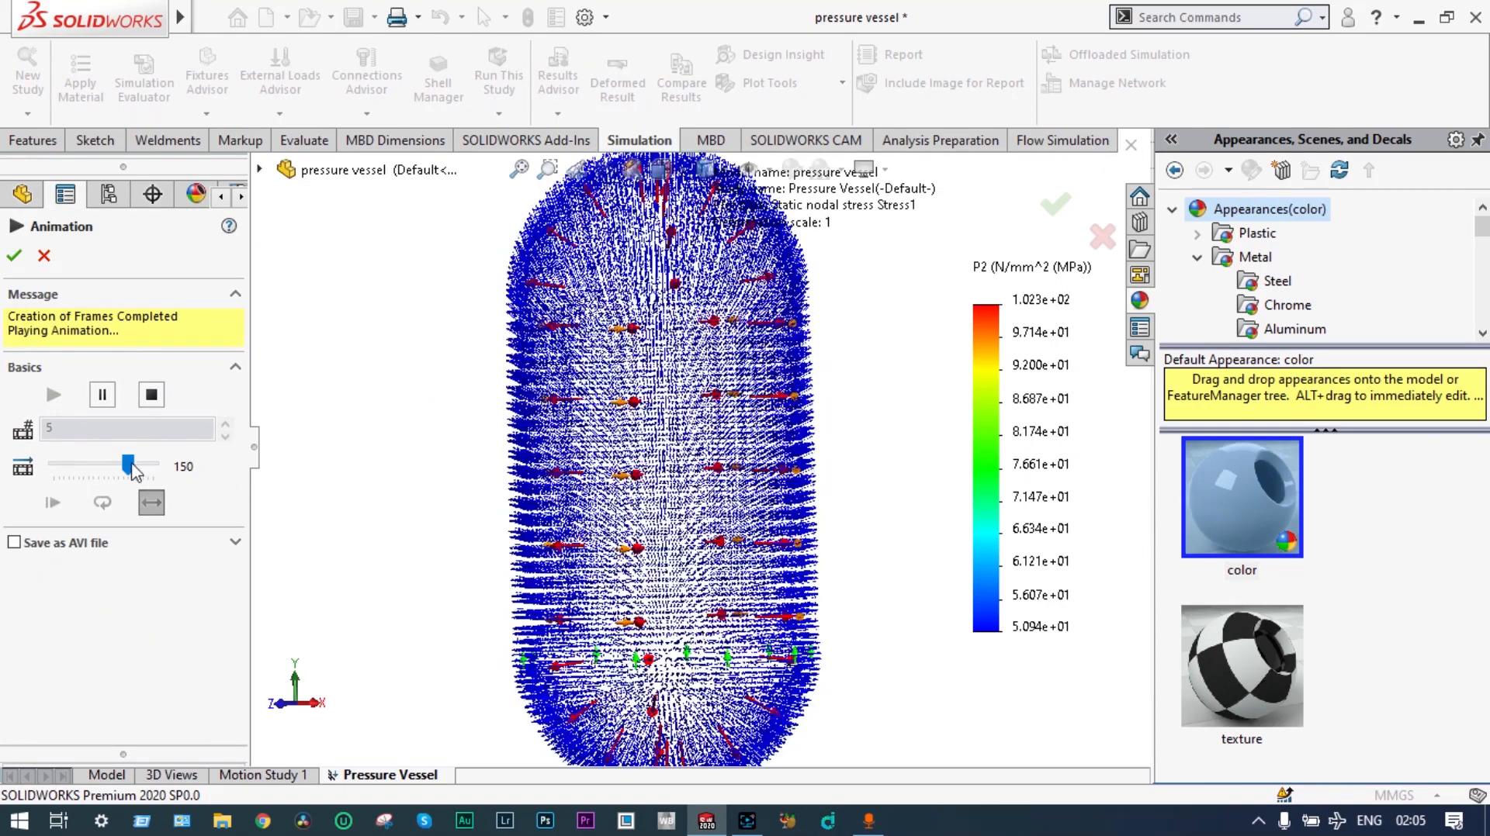
left_click_drag(127, 466, 58, 466)
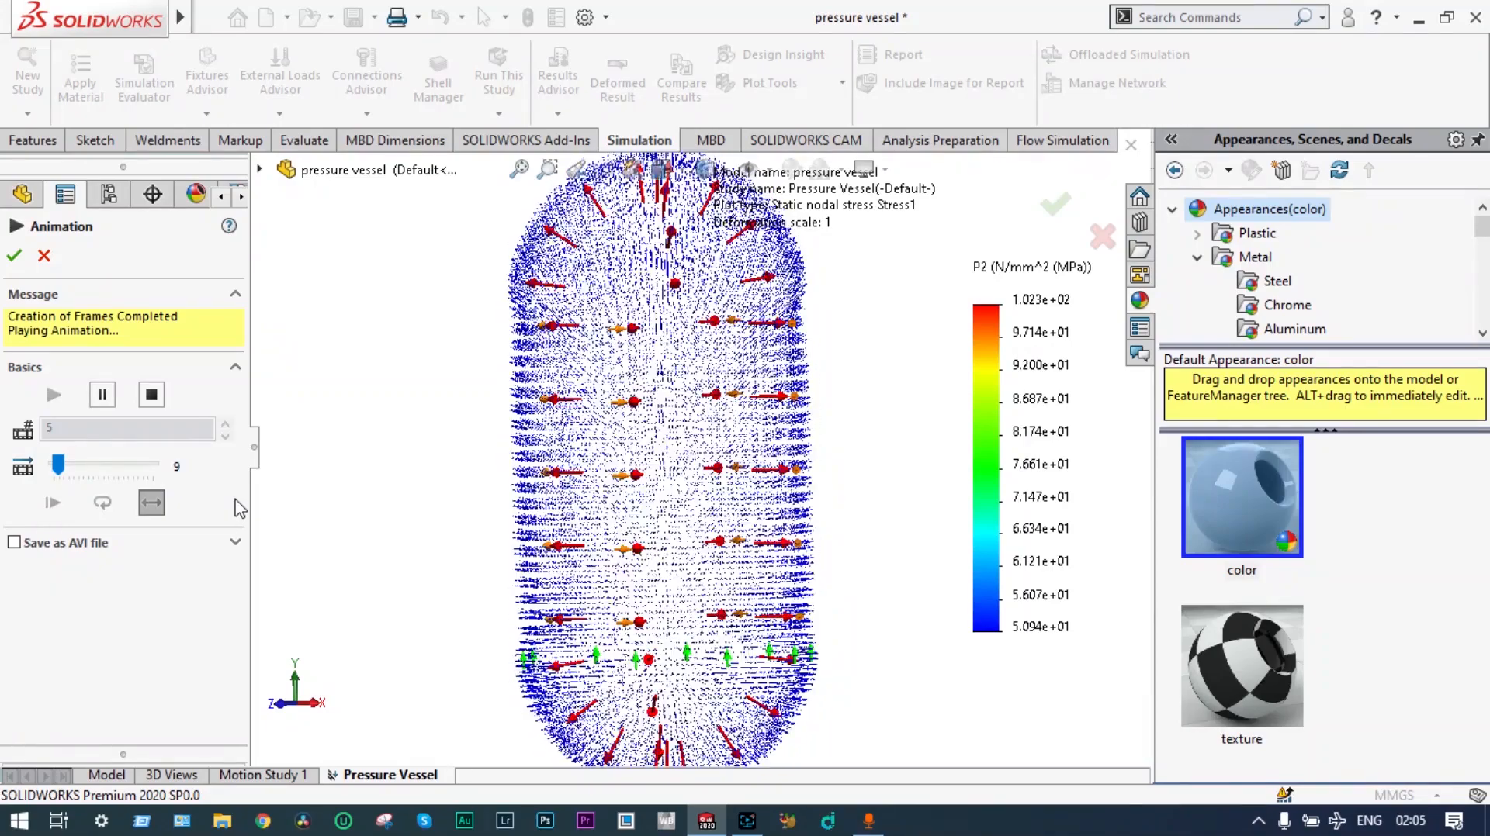
left_click(44, 256)
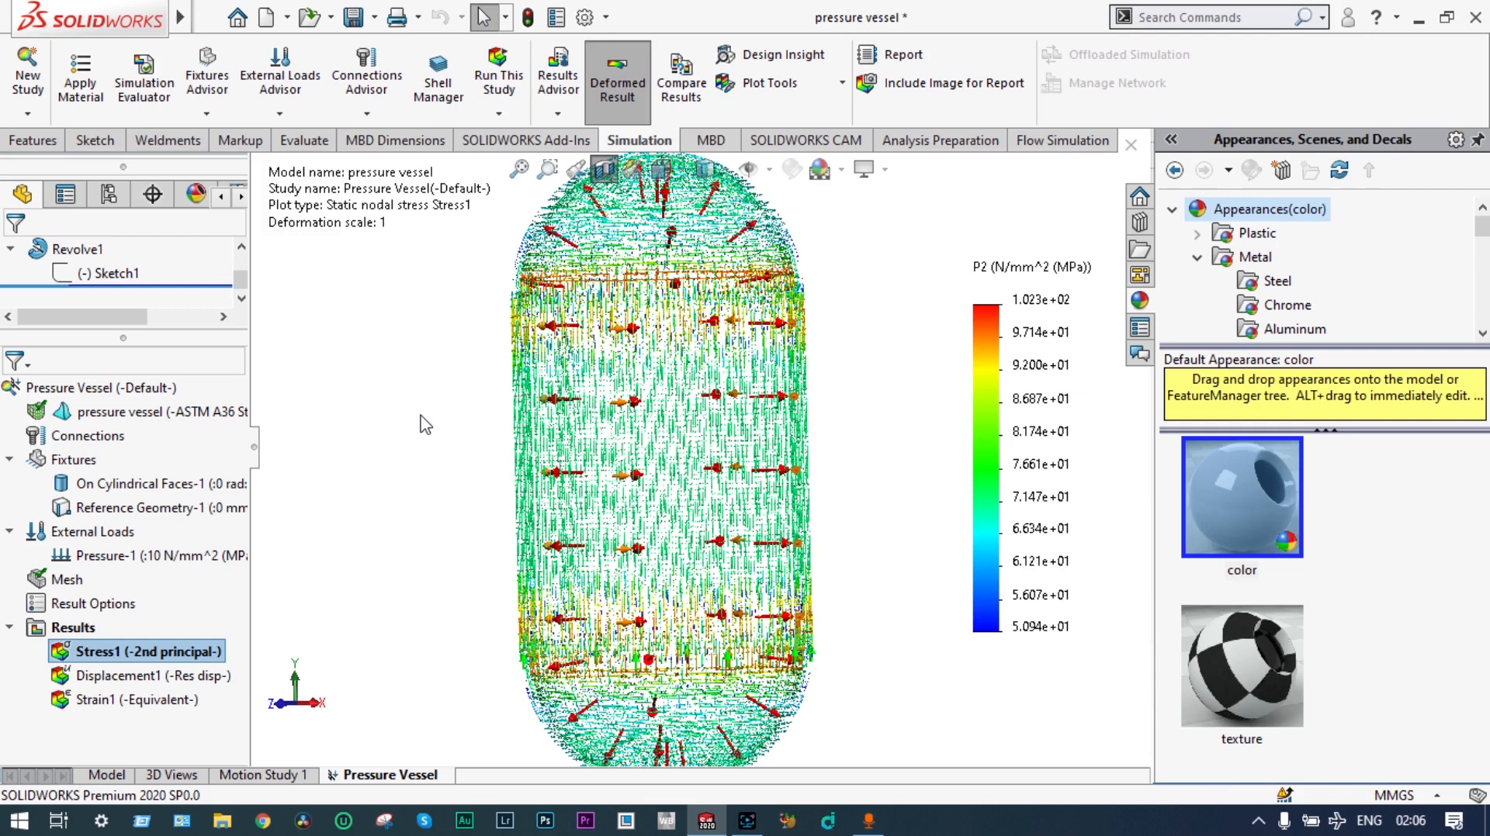
Change the stress plot's component to P1: 1st Principal Stress, keeping it shown as a vector plot.
right_click(177, 655)
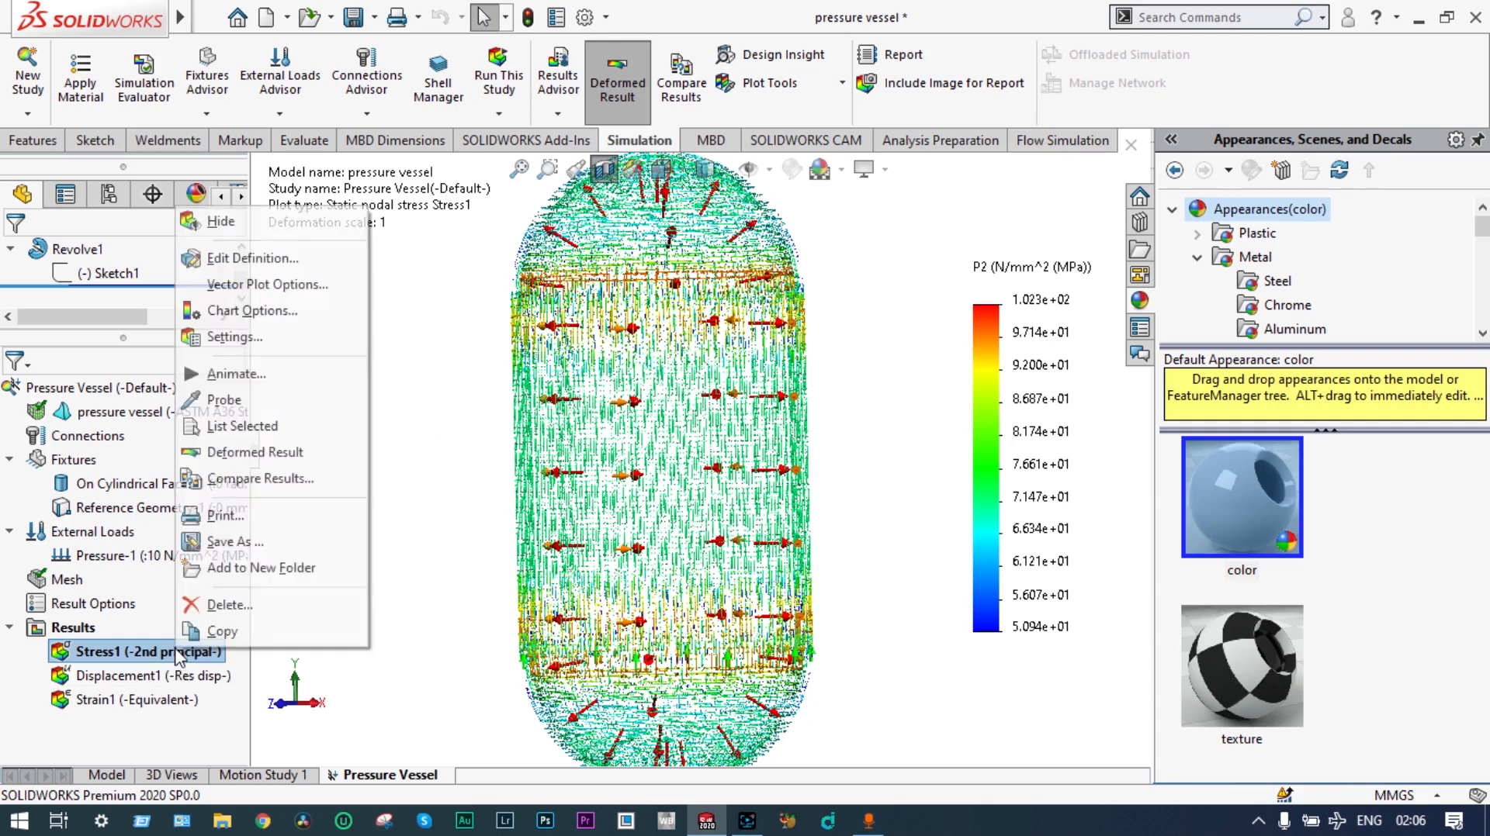
left_click(261, 258)
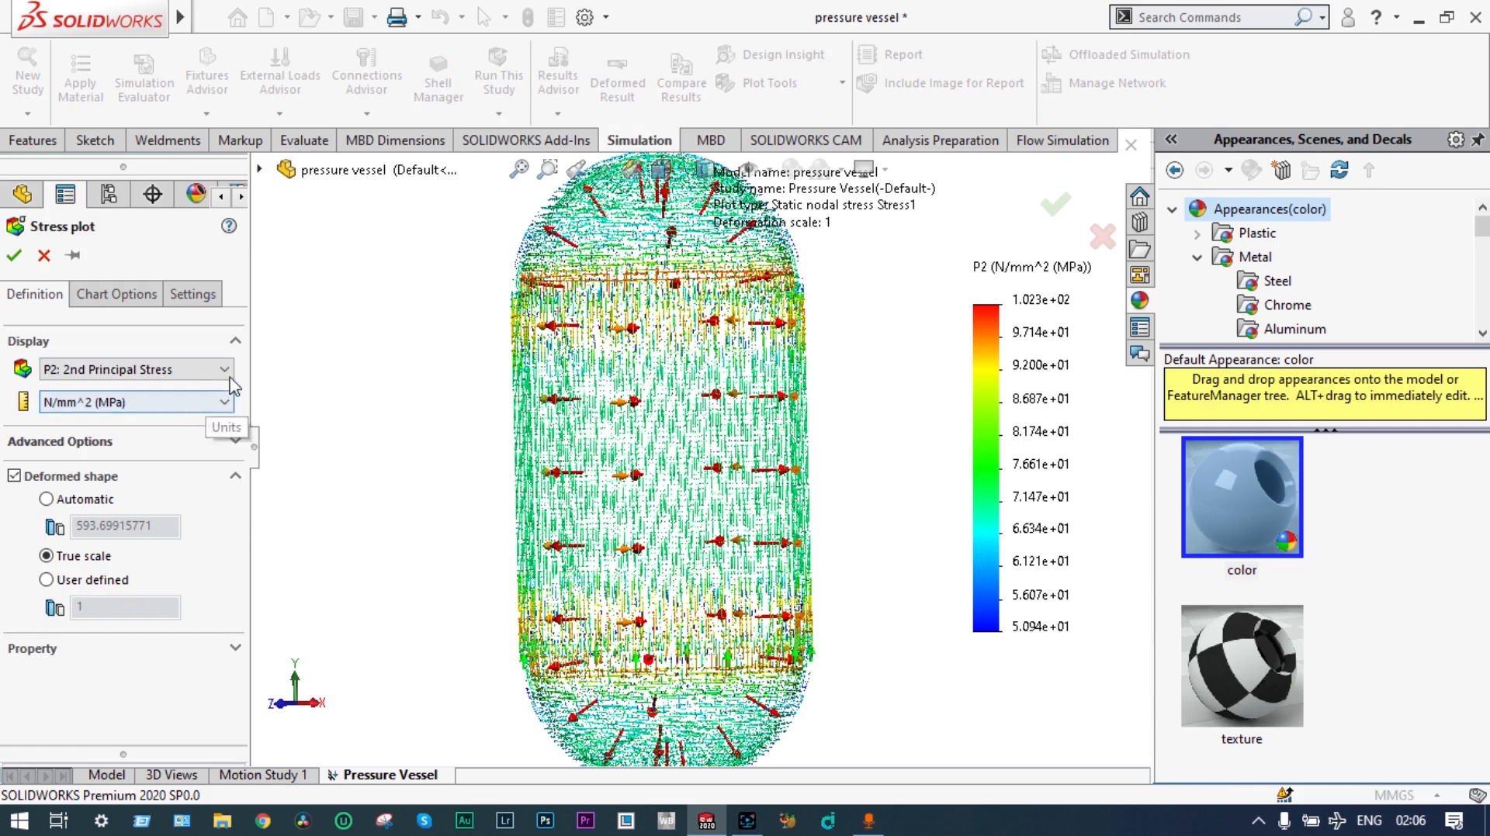
left_click(224, 370)
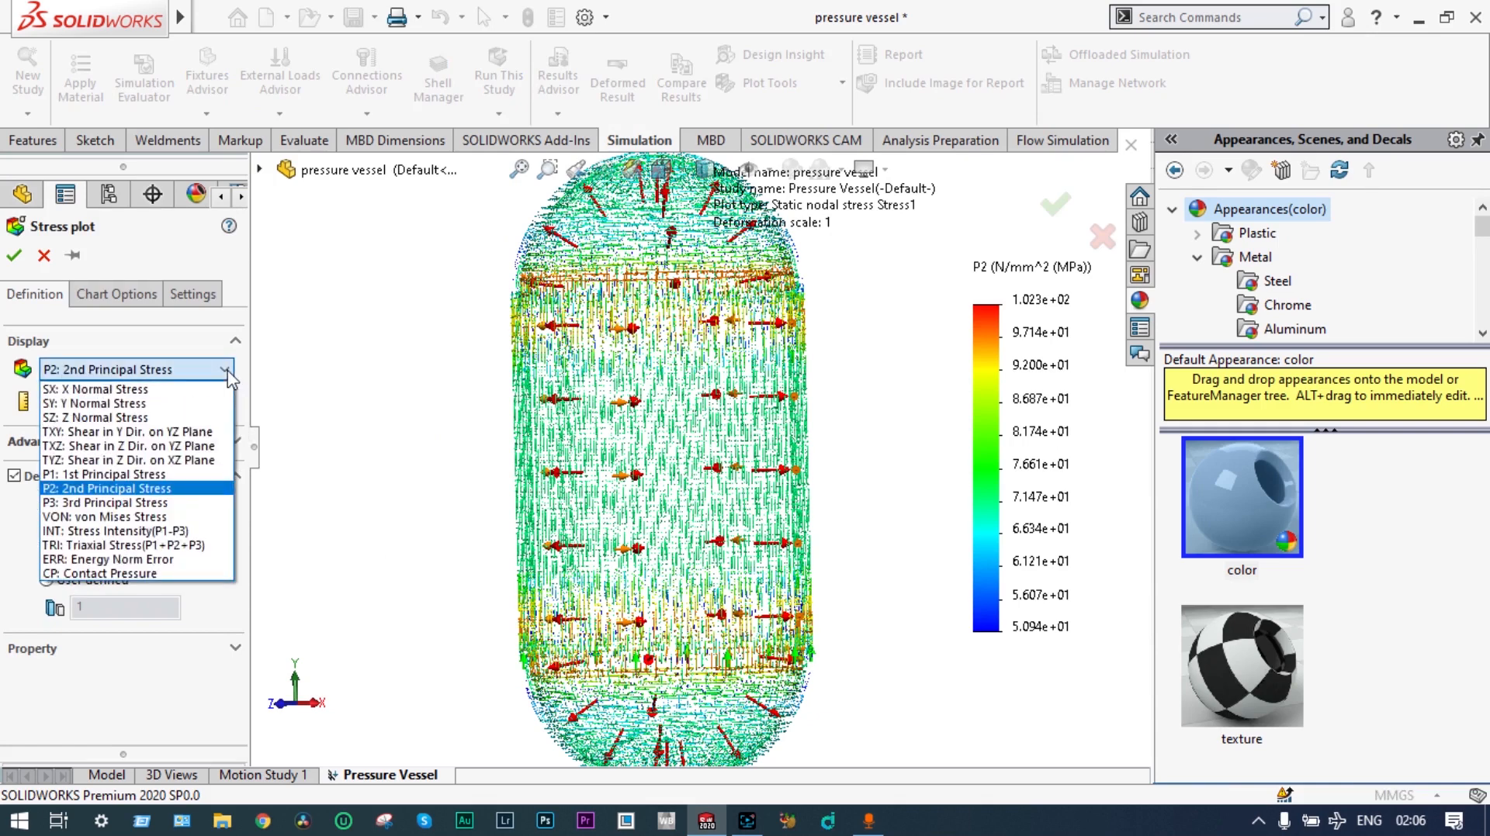
left_click(169, 475)
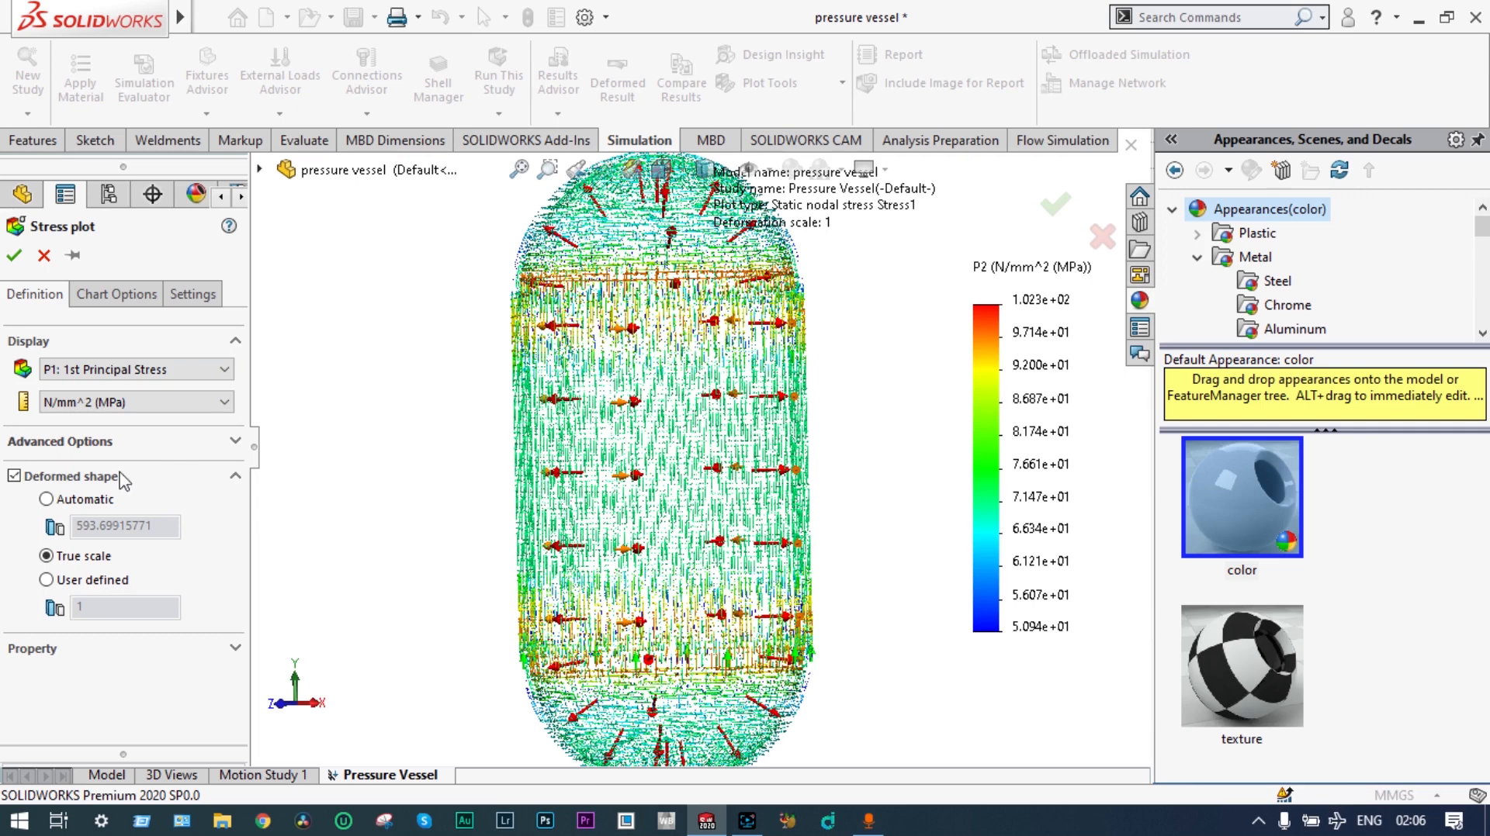
left_click(236, 441)
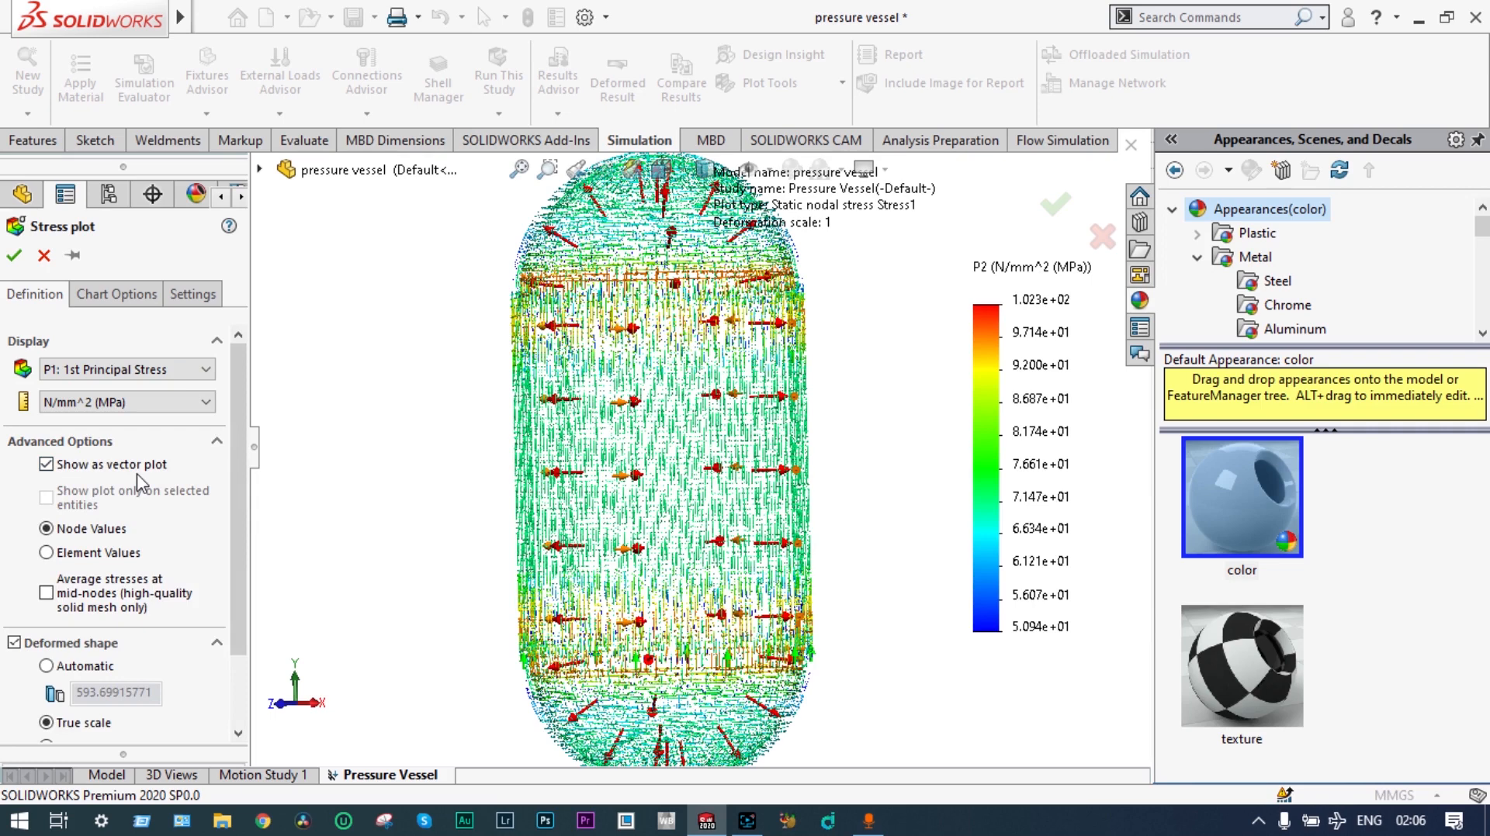
left_click(14, 256)
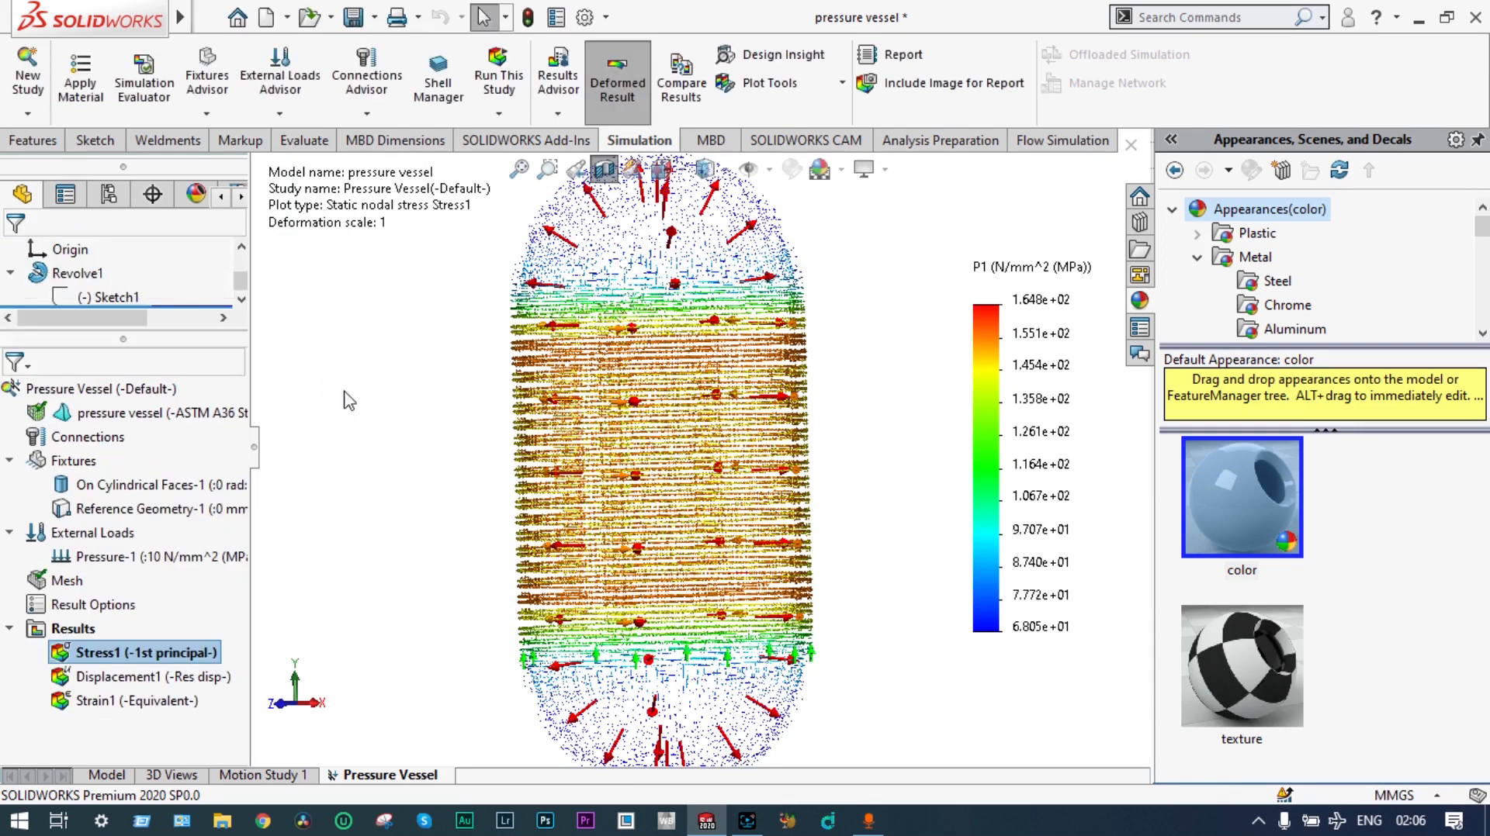
middle_click_drag(772, 490, 663, 500)
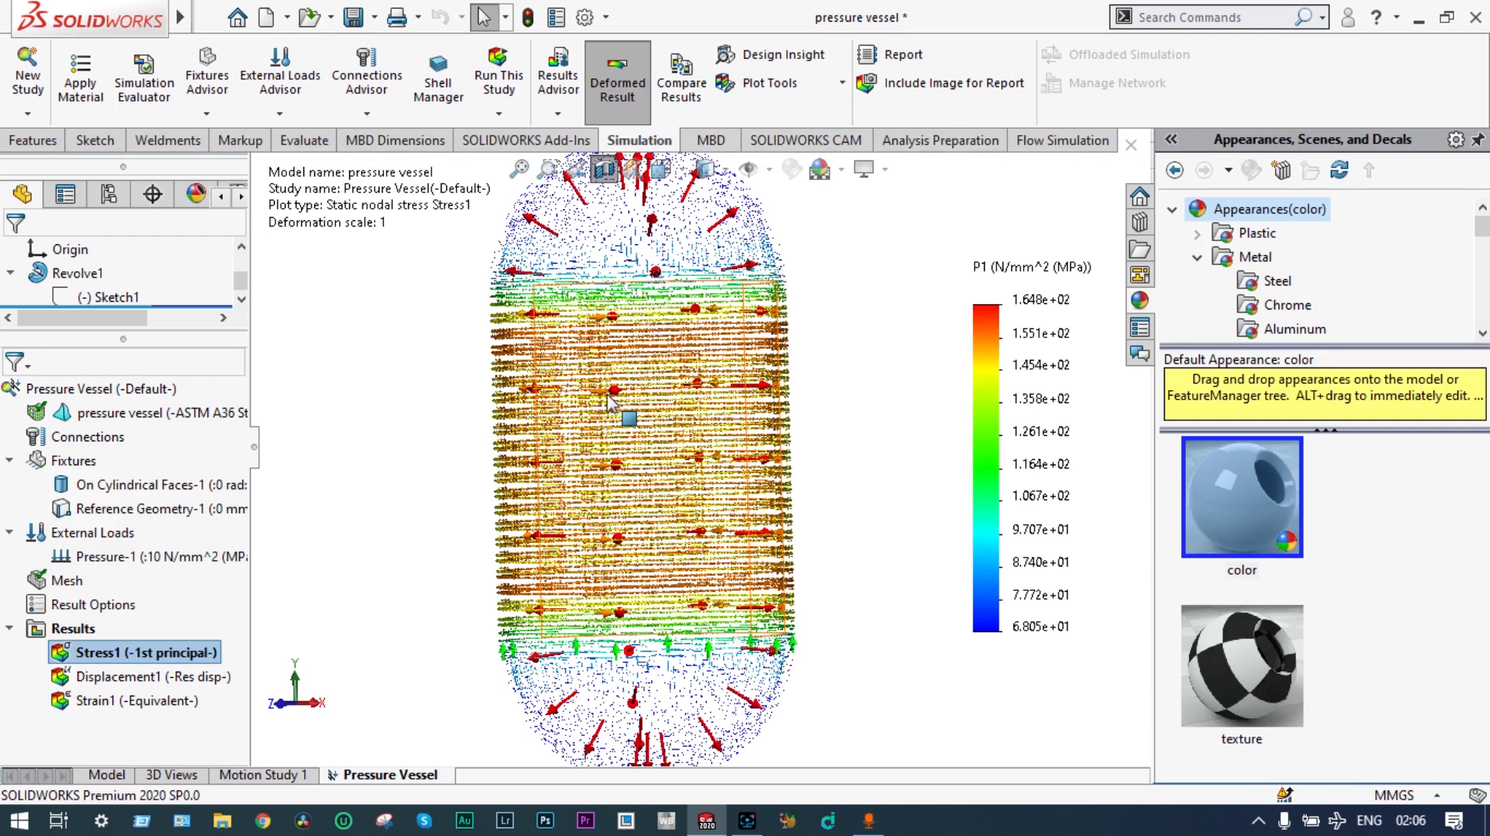
Play the animation of the 1st principal stress vector plot and close it.
right_click(149, 656)
left_click(224, 382)
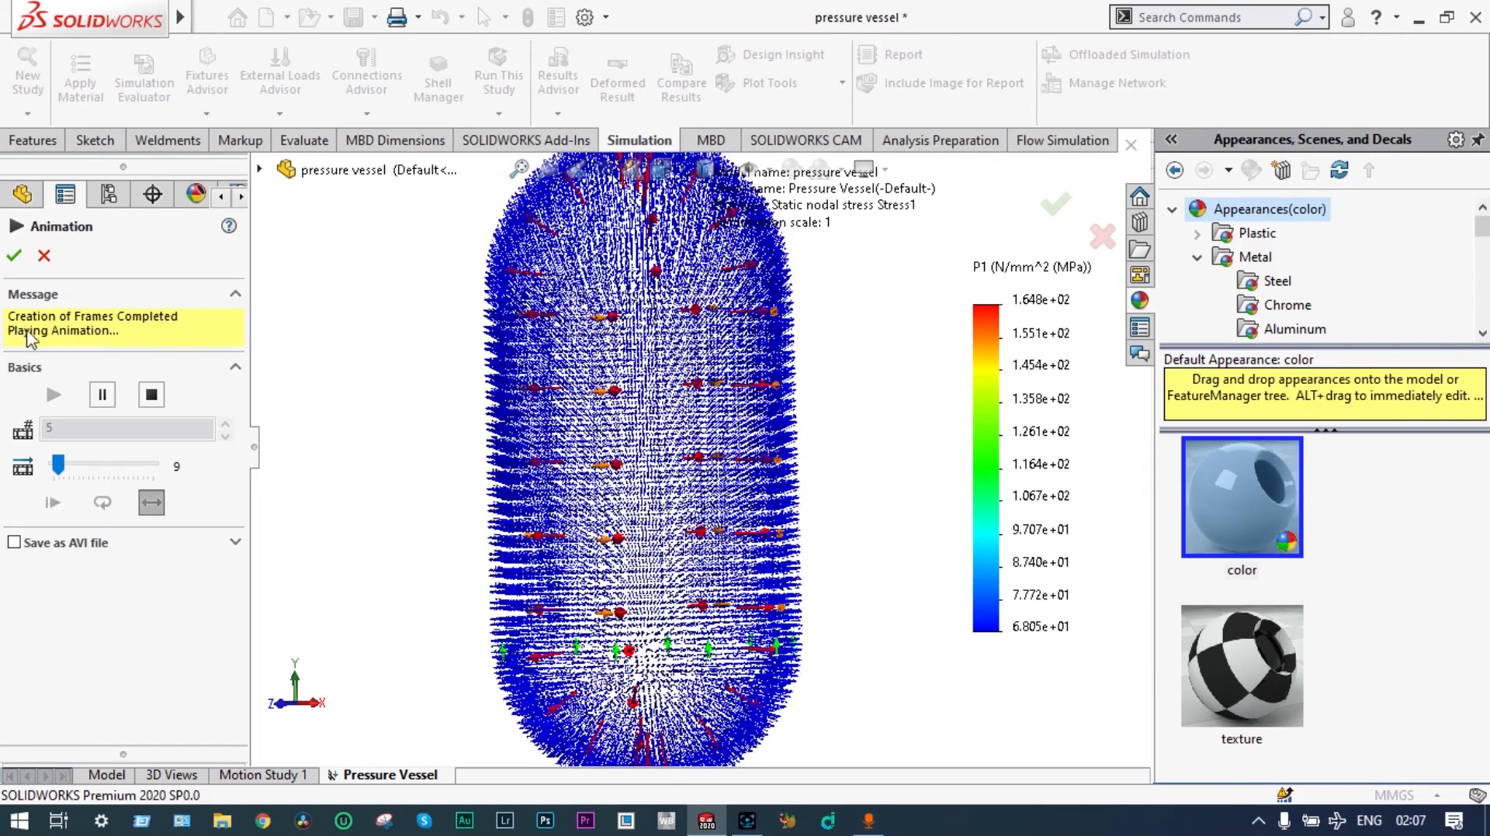
left_click(23, 259)
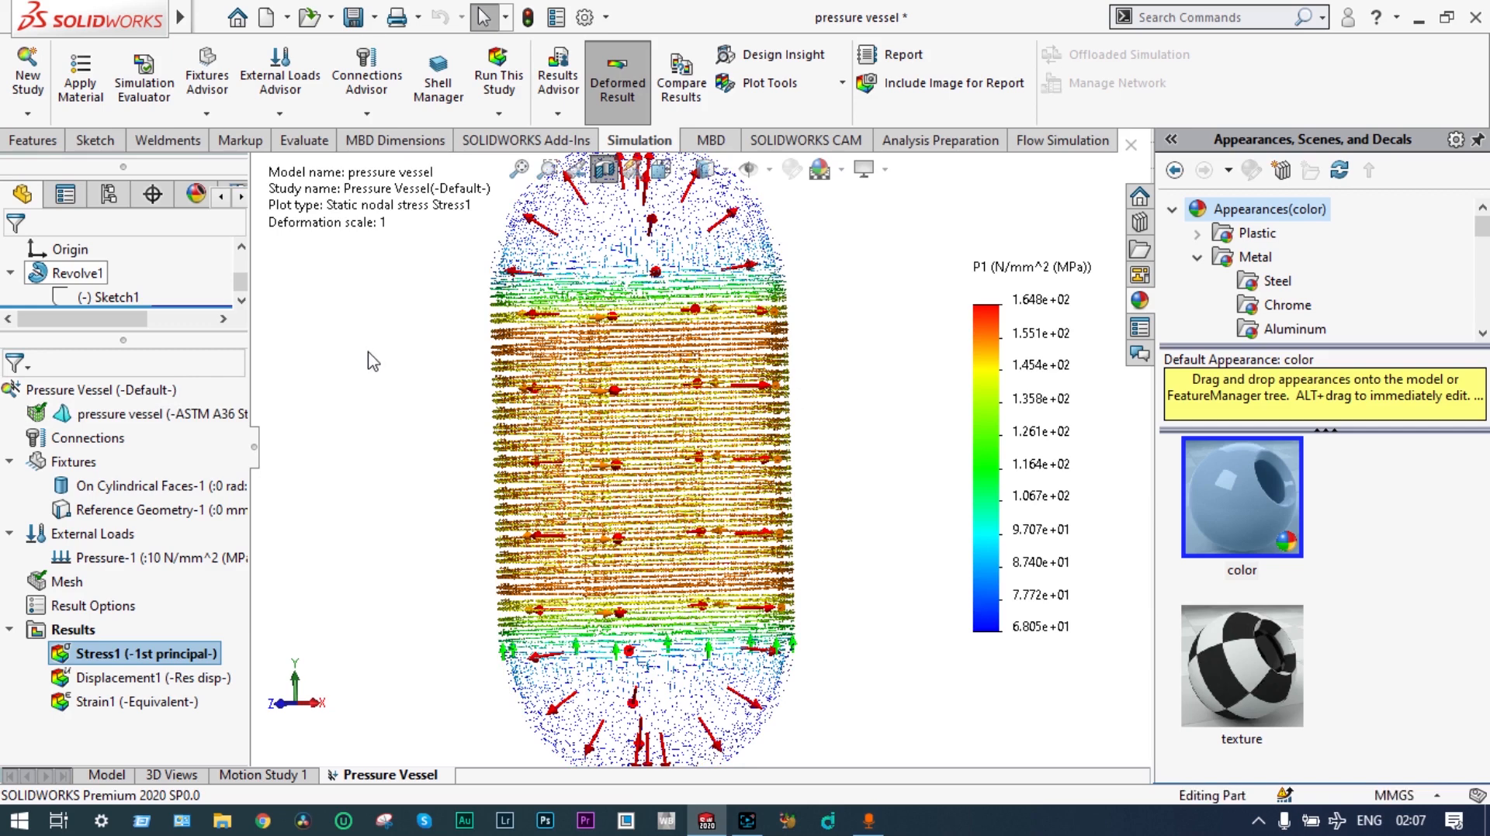
Add a second static study with the default settings and turn off the model's section view.
left_click(29, 84)
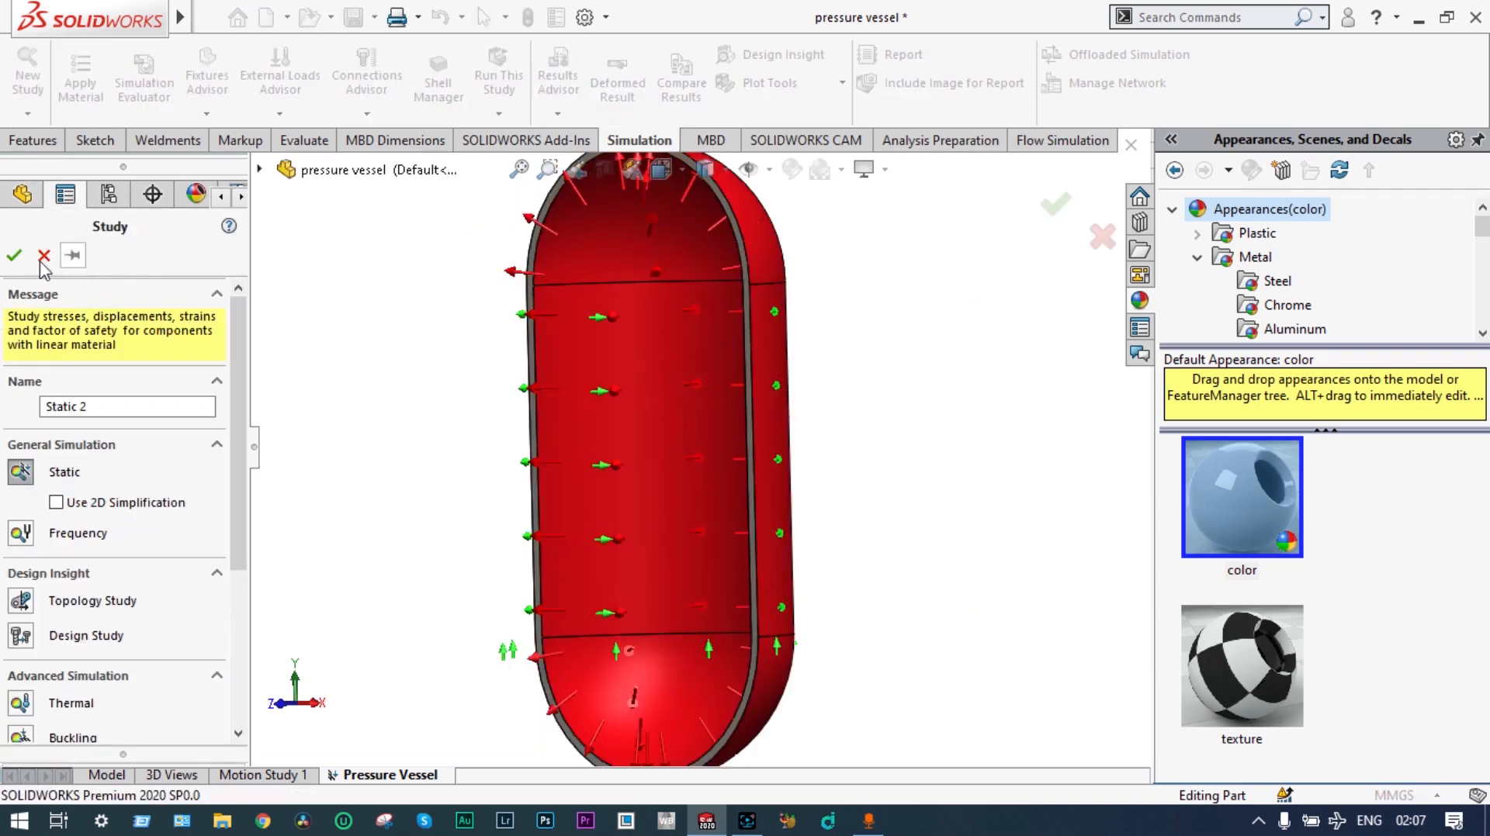
left_click(14, 255)
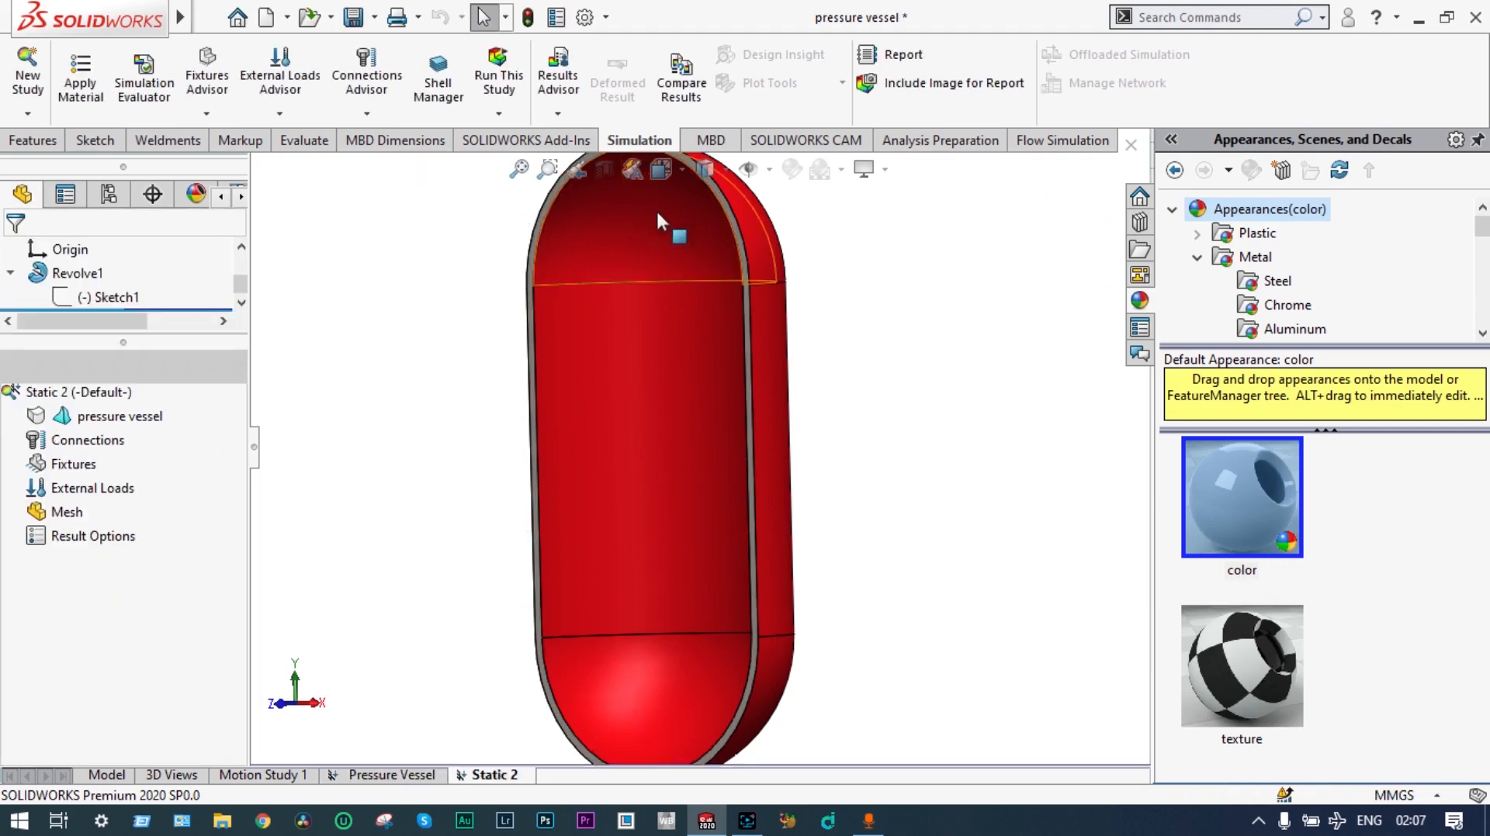
scroll(964, 248, "up", 2)
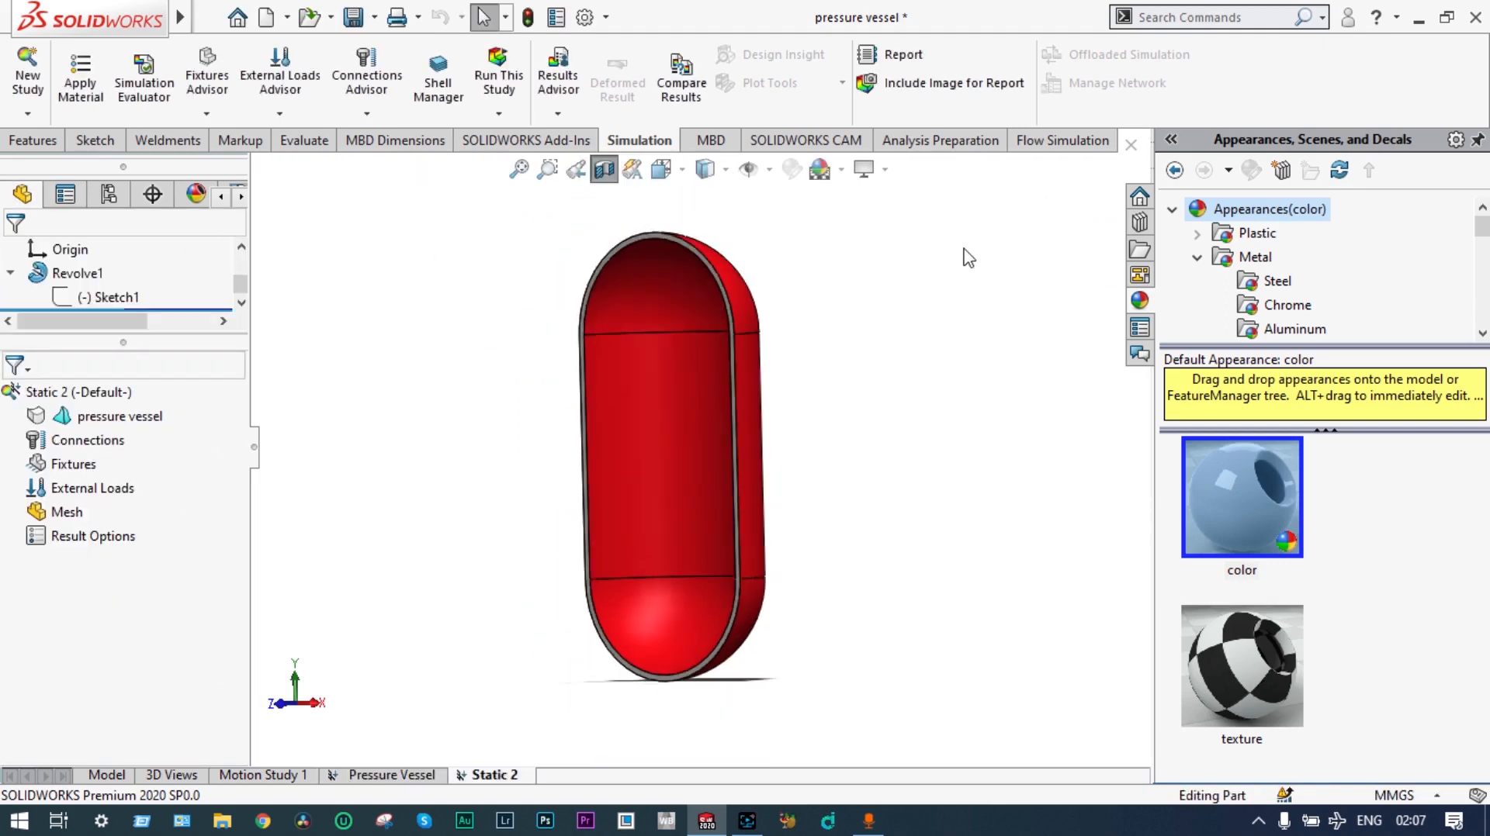
left_click(604, 169)
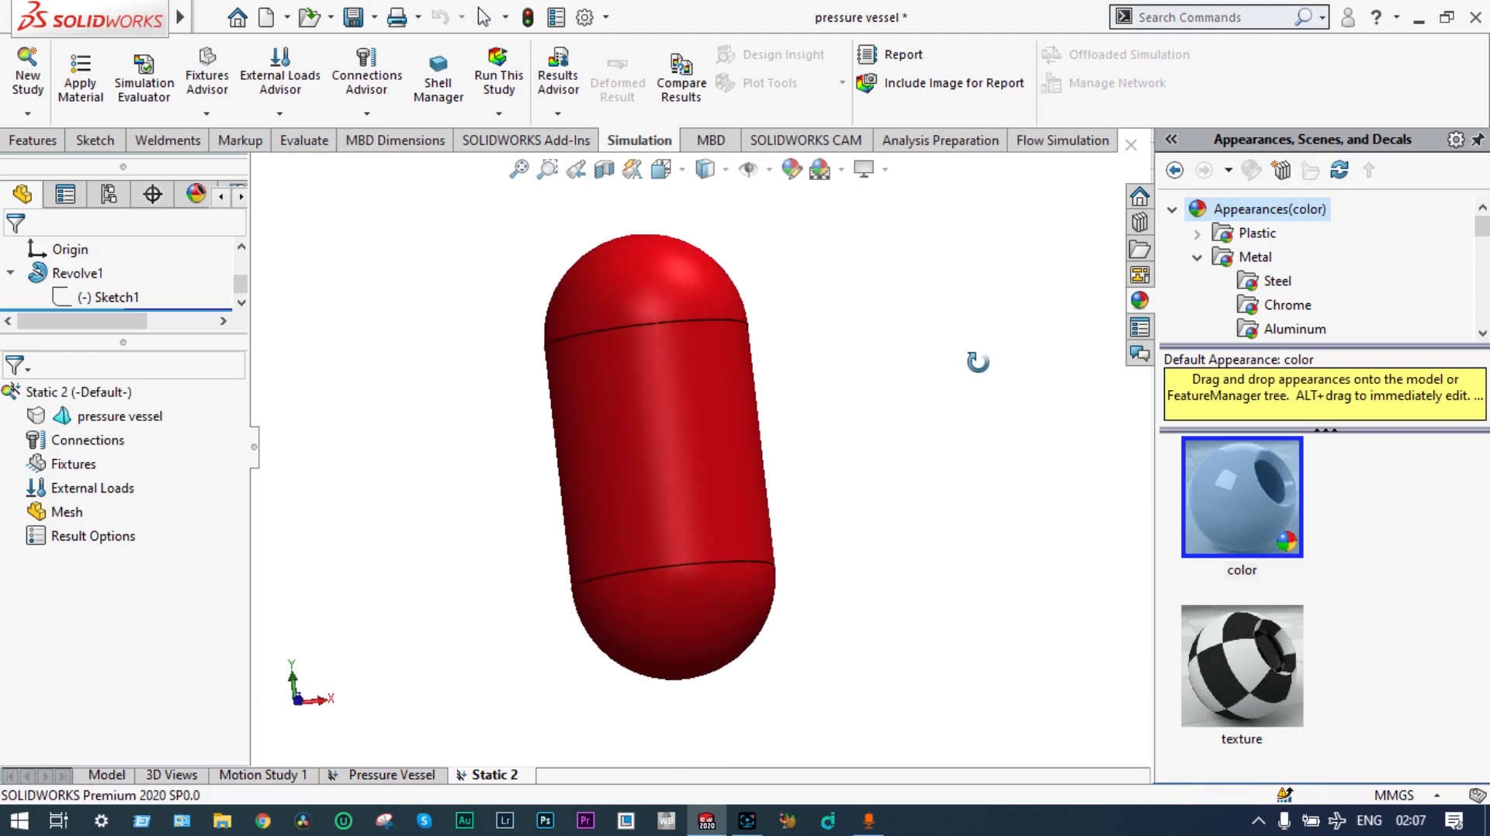
middle_click_drag(975, 363, 622, 367)
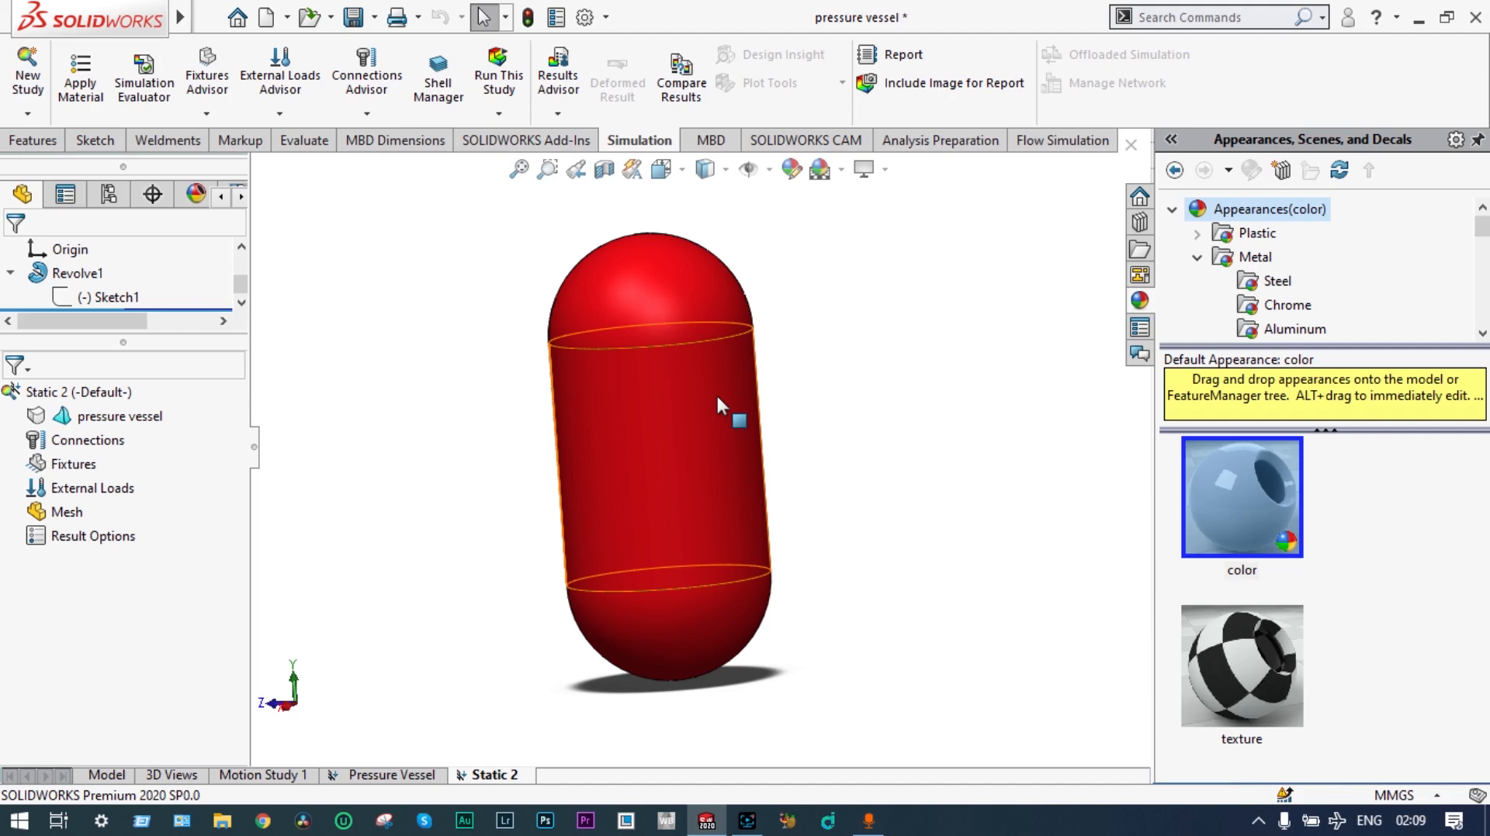
left_click_drag(692, 404, 733, 317)
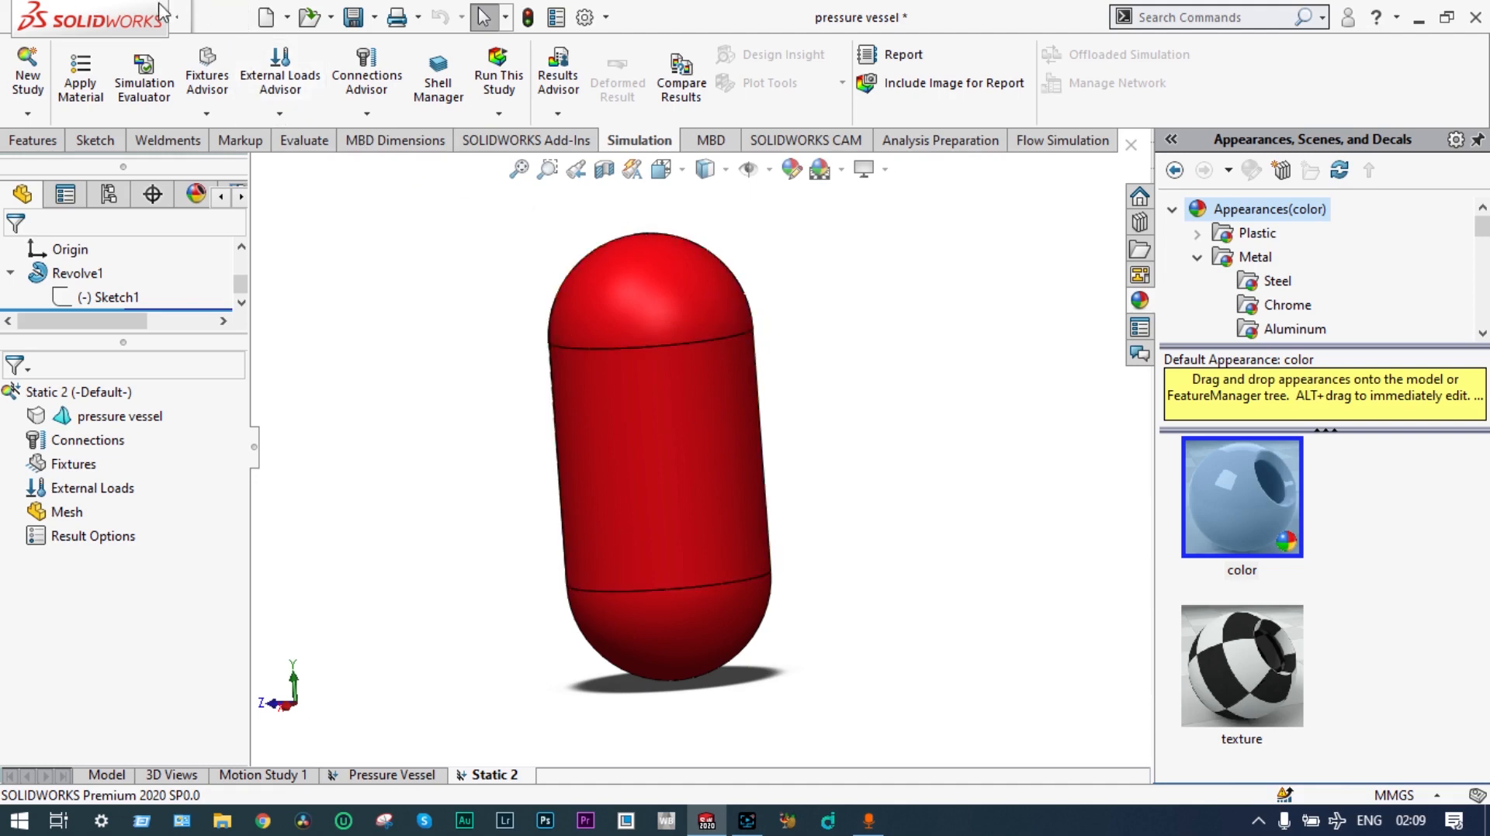
Cut the pressure vessel in half with a surface cut, using the Front Plane as the cutting surface.
mouse_move(150, 13)
left_click(280, 6)
mouse_move(330, 6)
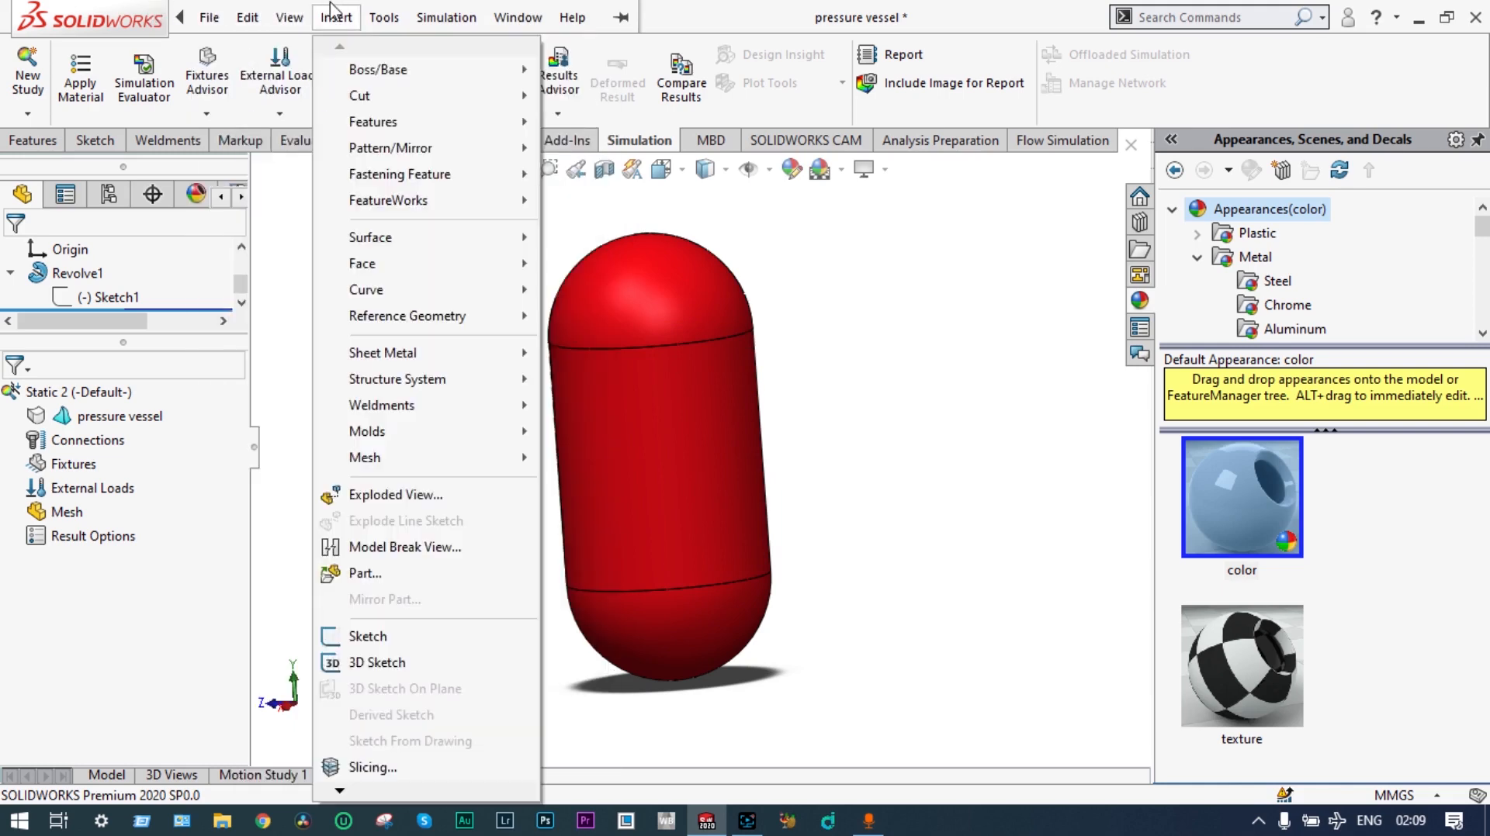
mouse_move(343, 101)
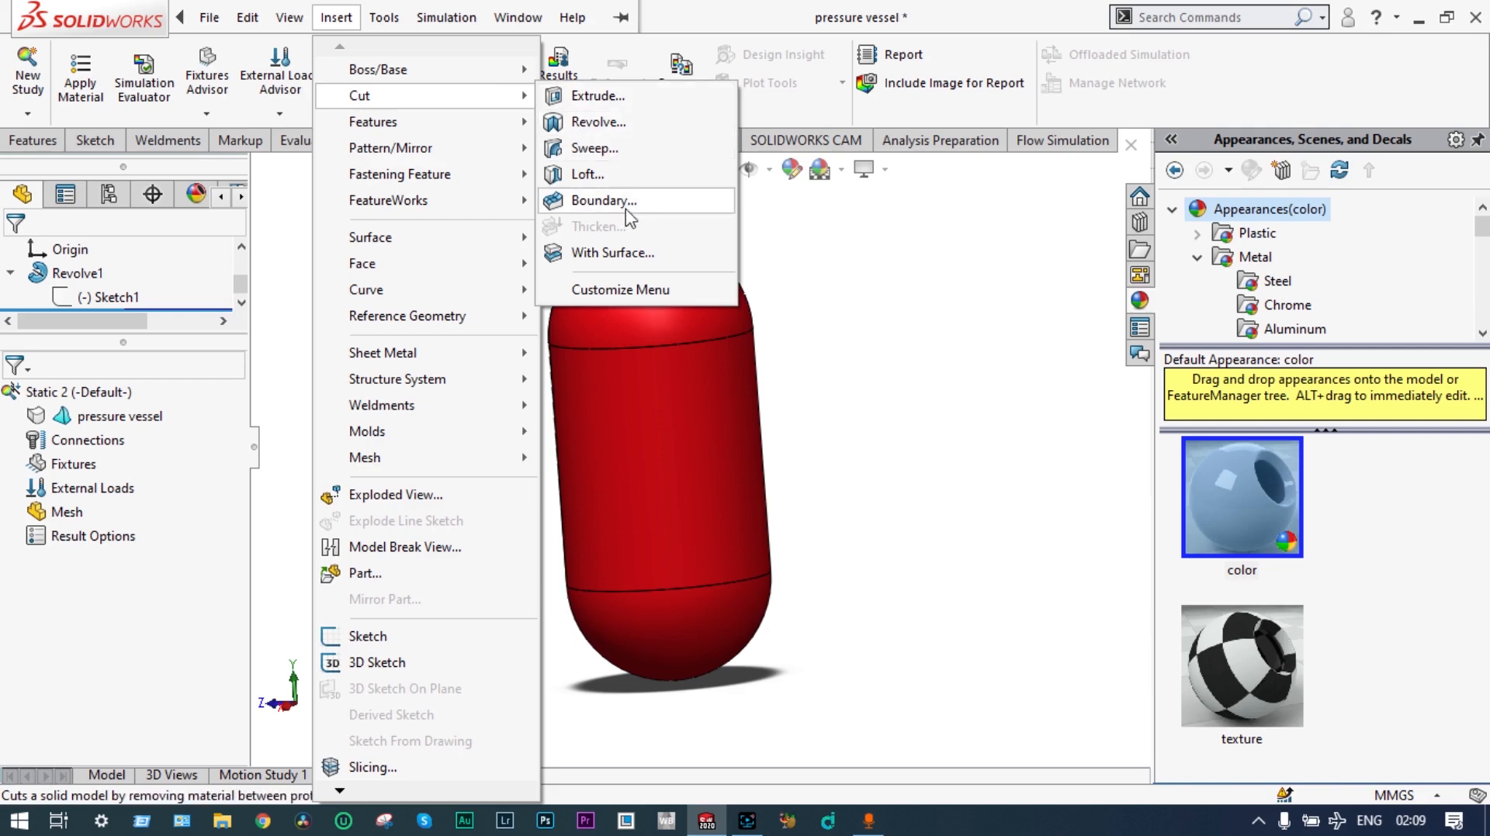
left_click(637, 254)
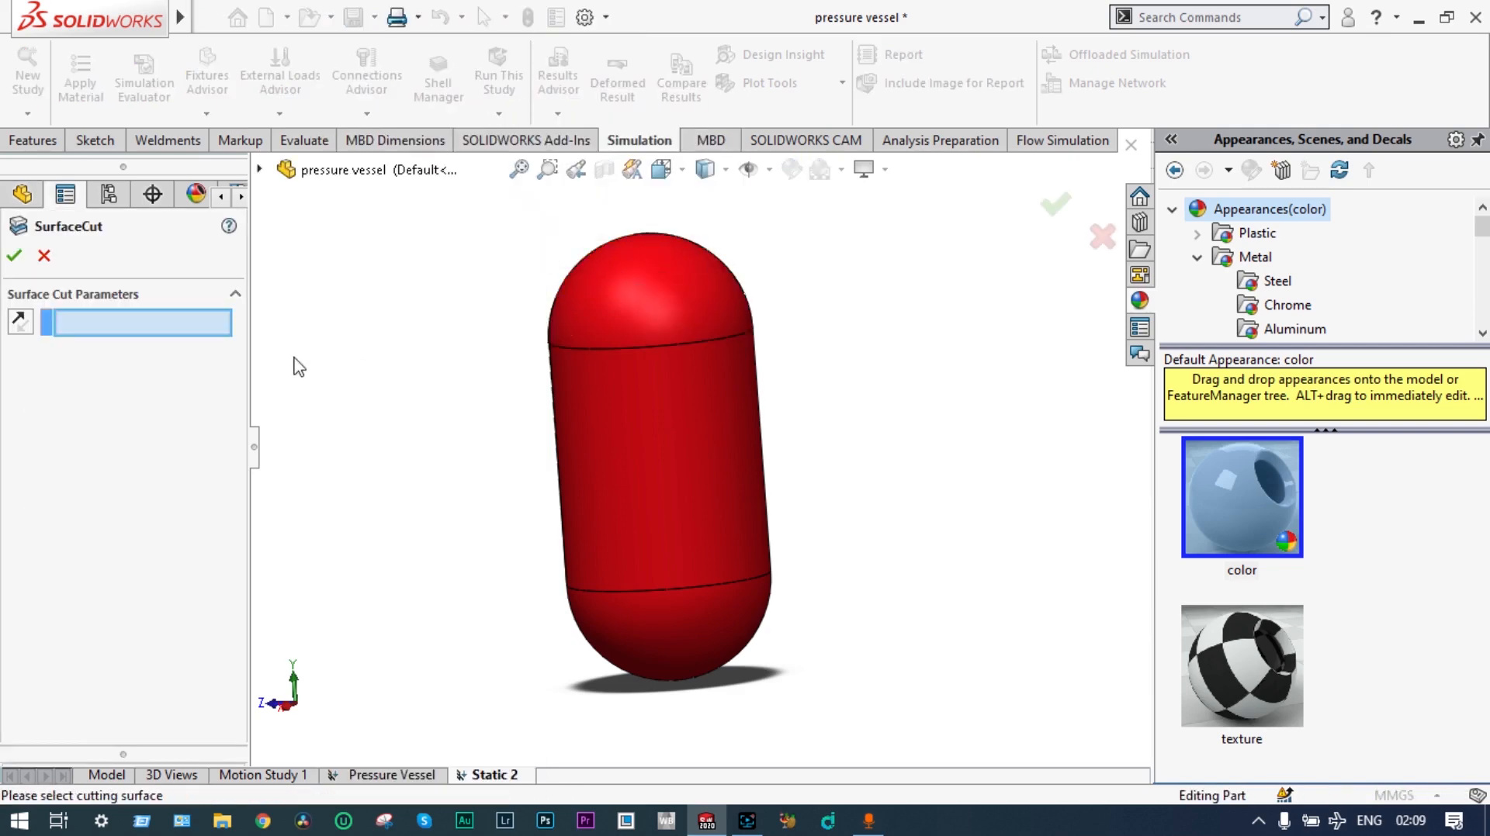
left_click(260, 170)
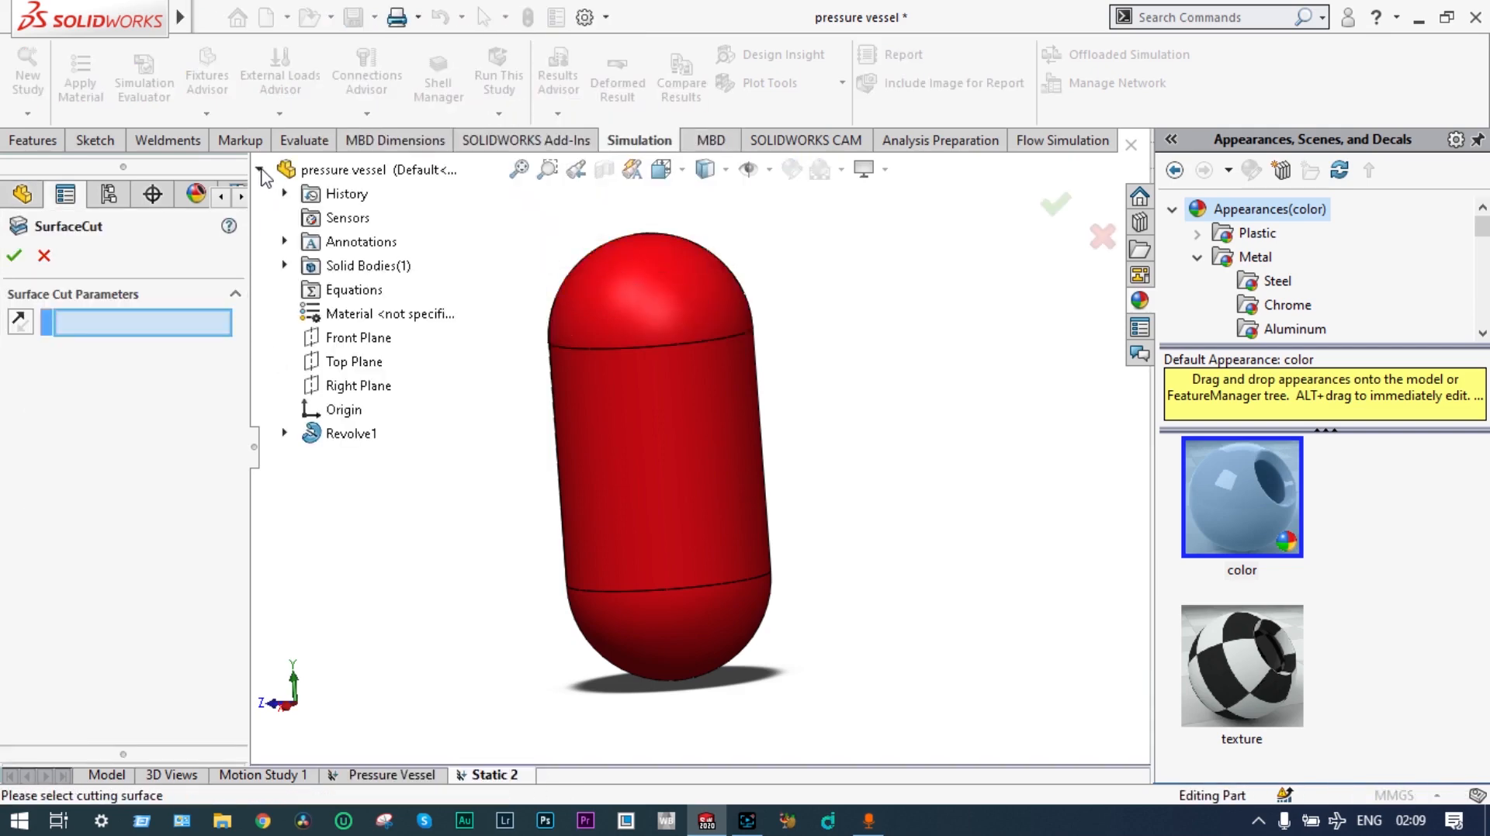
left_click(357, 338)
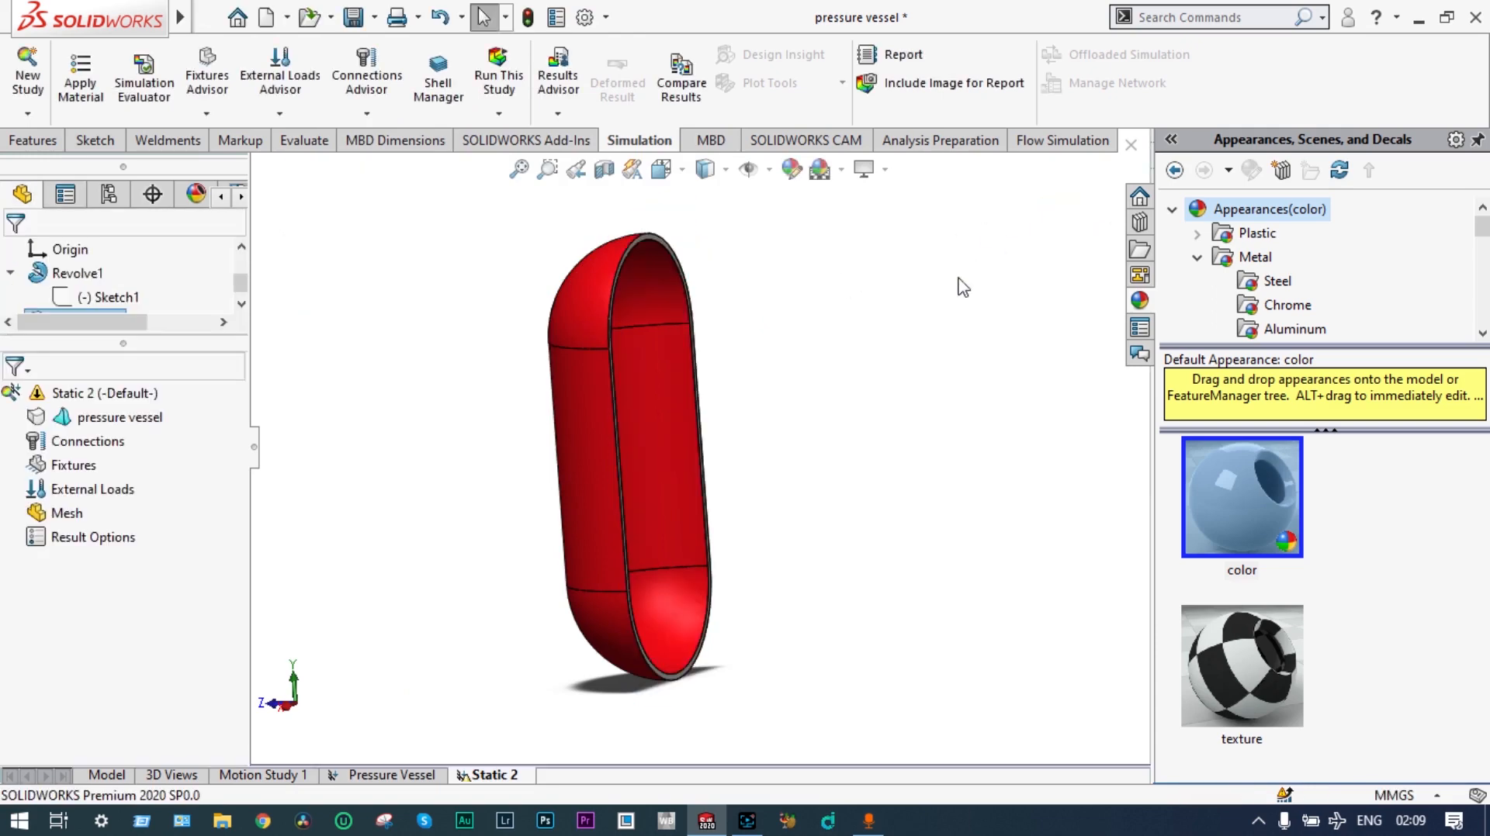
Create another static study with the default settings for the halved pressure vessel.
middle_click_drag(943, 310, 821, 316)
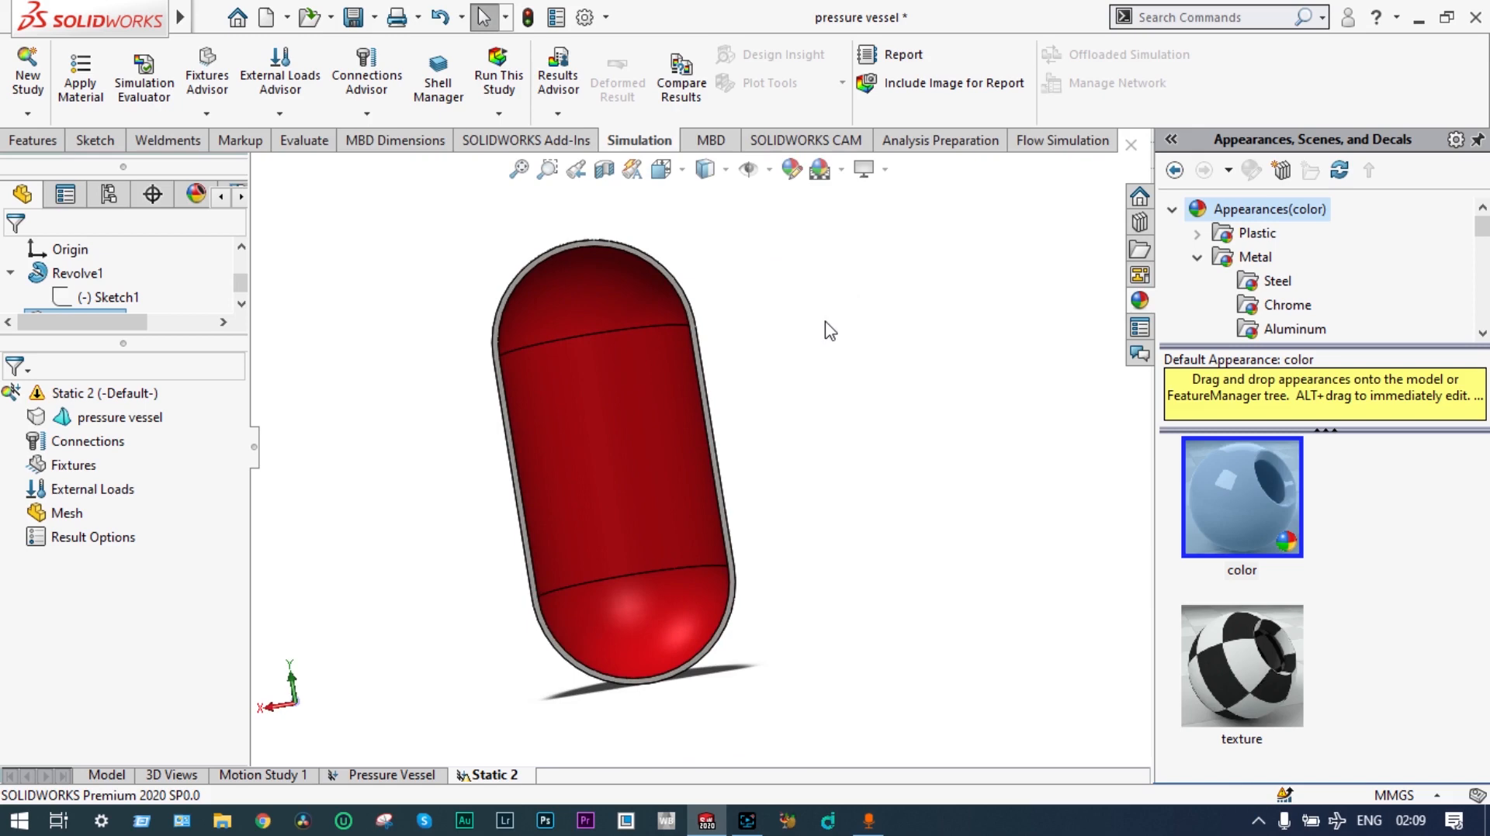
middle_click_drag(783, 369, 725, 386)
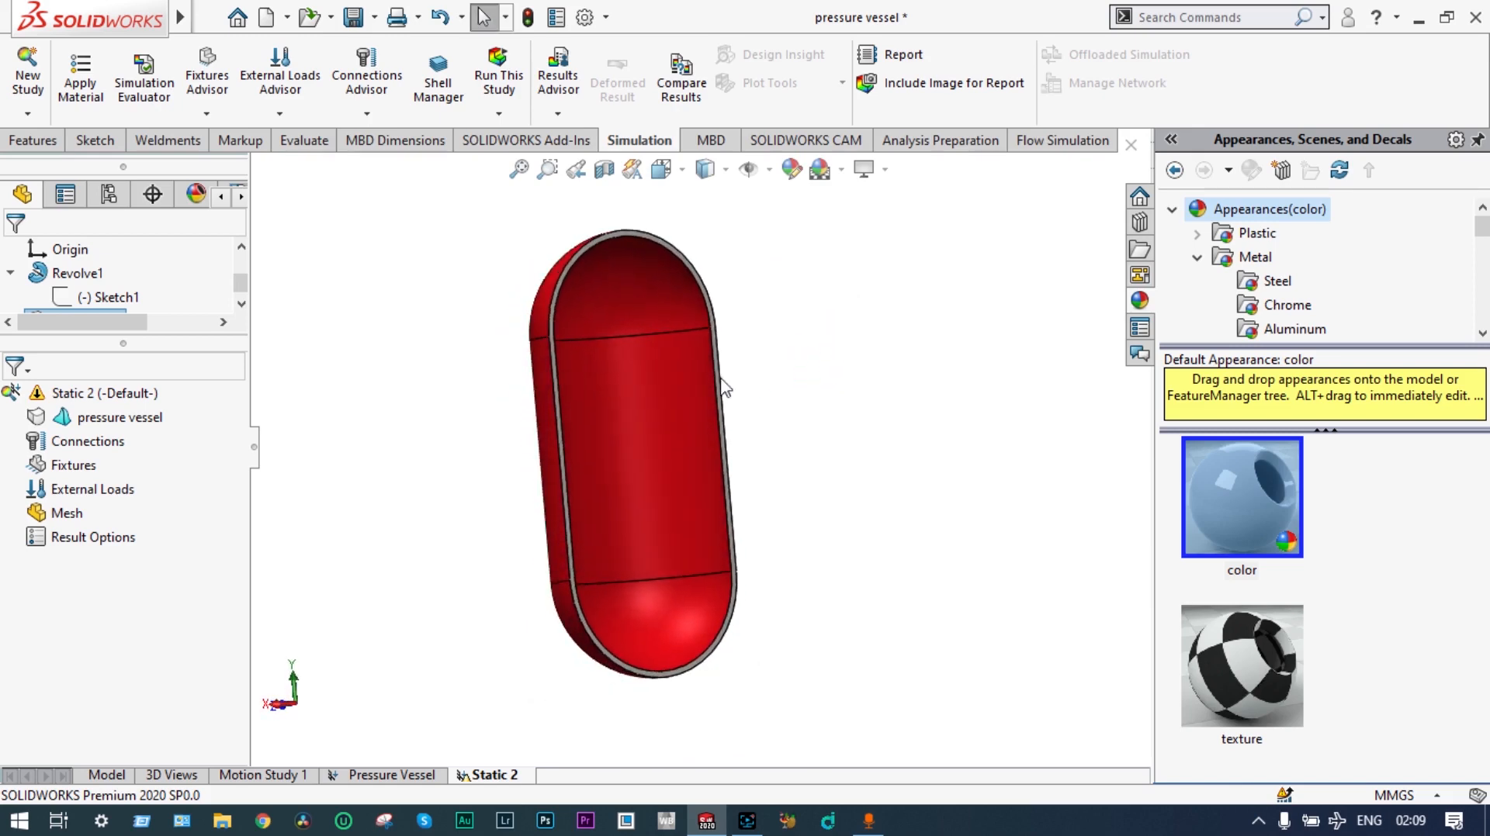
scroll(659, 395, "down", 2)
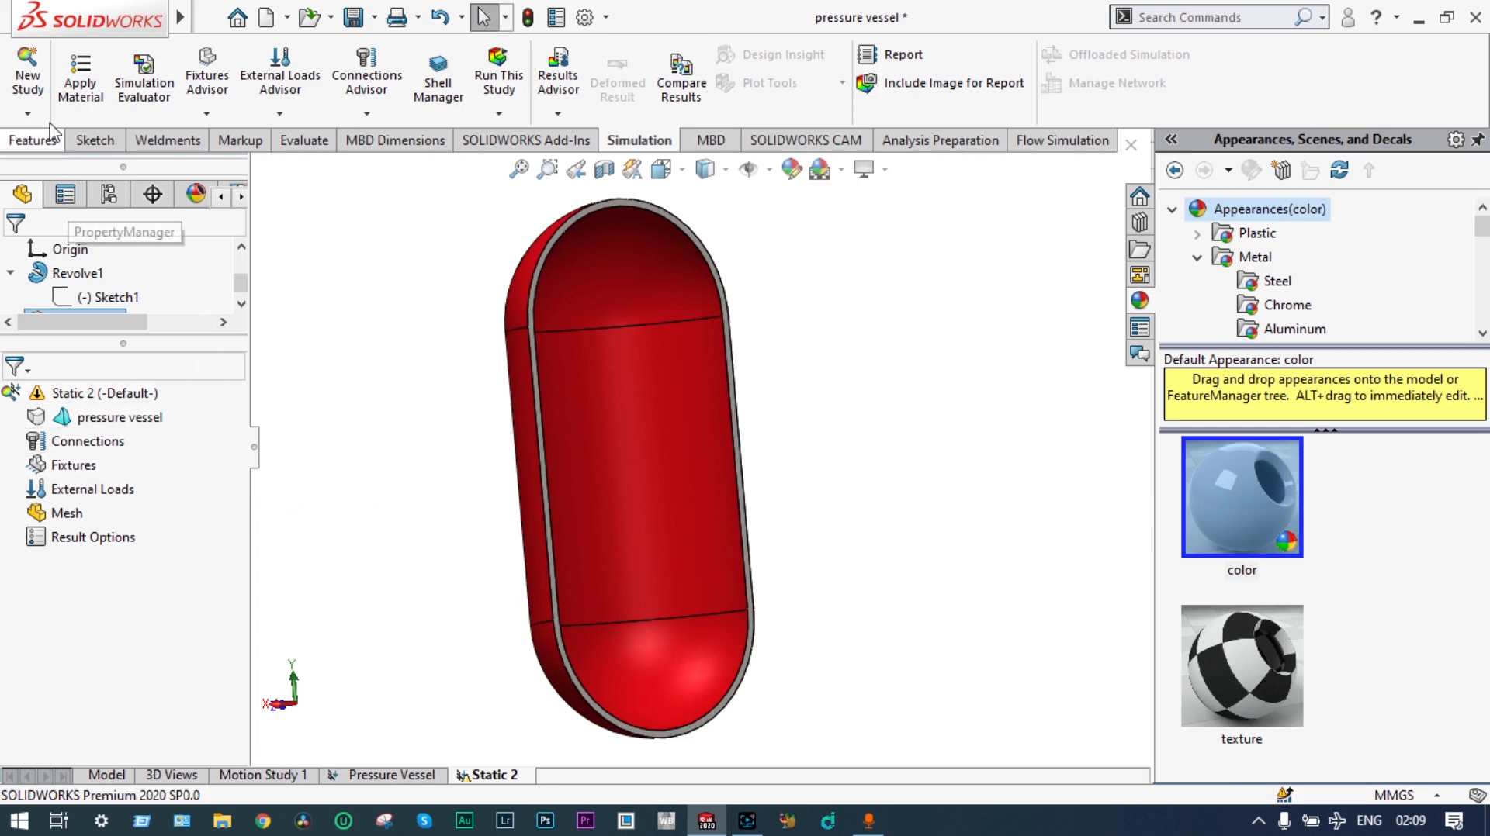
left_click(31, 85)
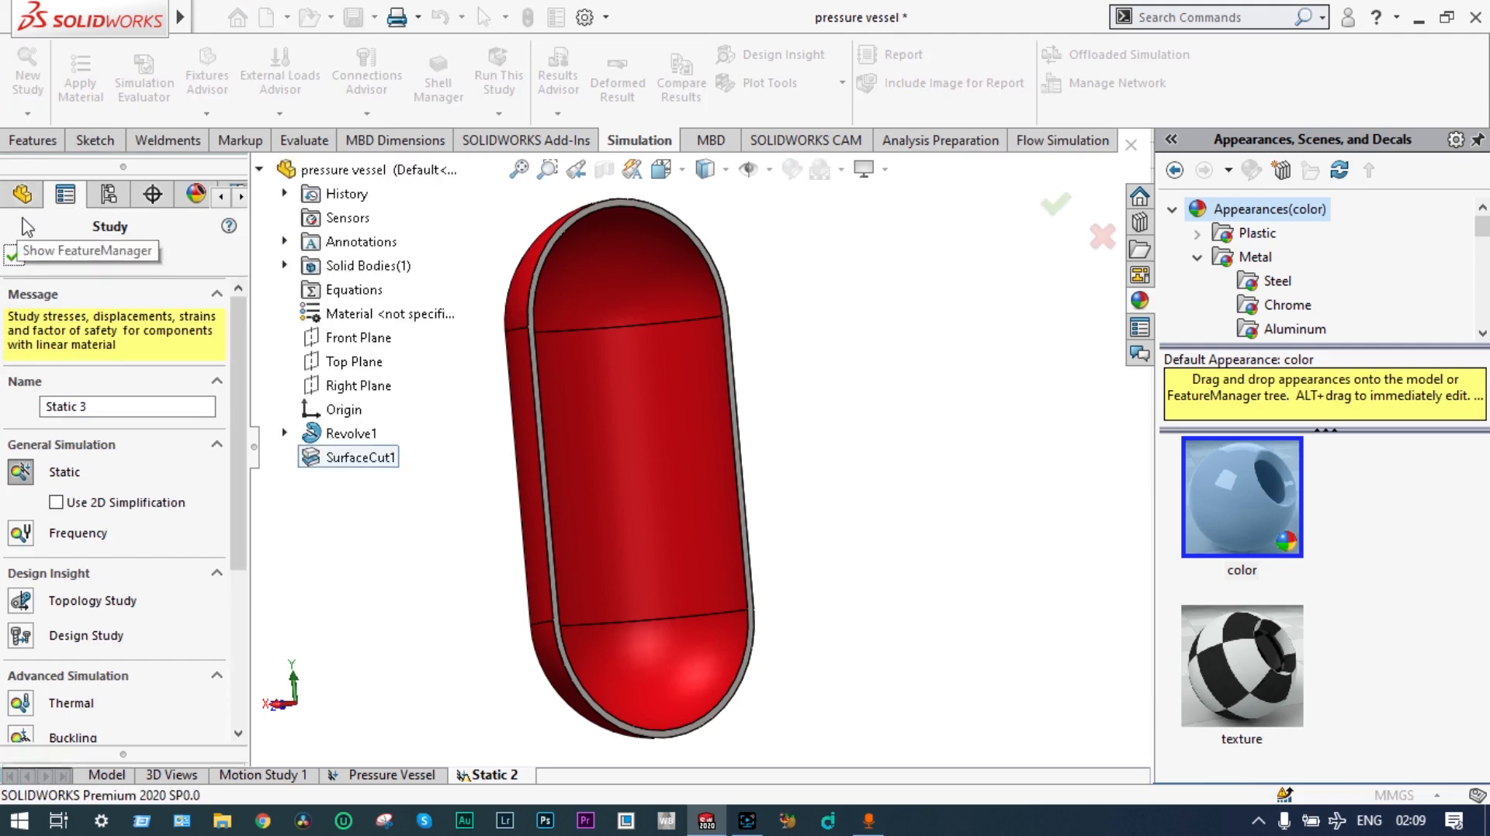
left_click(14, 256)
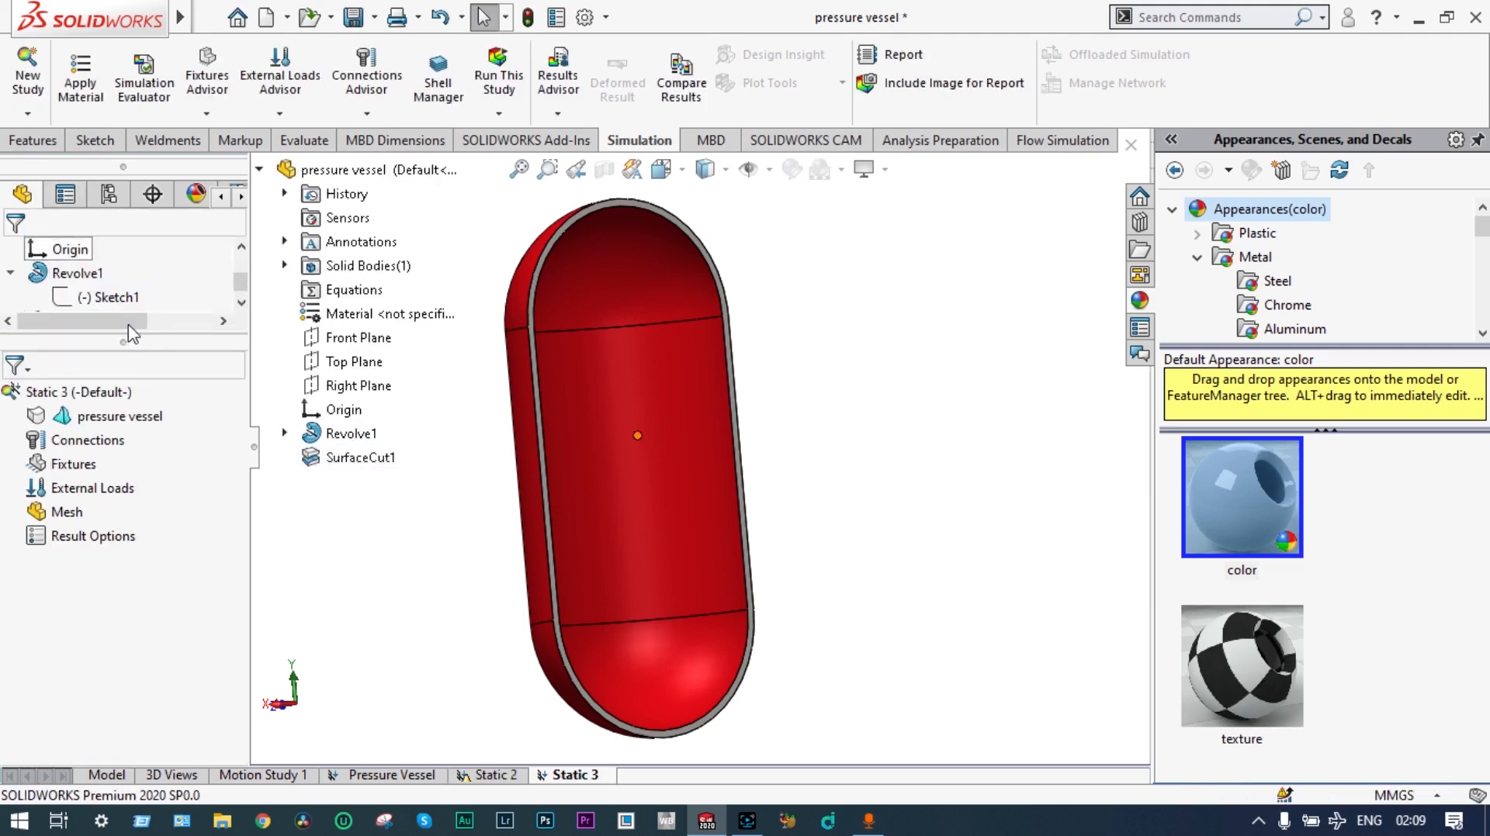
Apply ASTM A36 Steel to the pressure vessel body in the new study and close the material library.
right_click(150, 433)
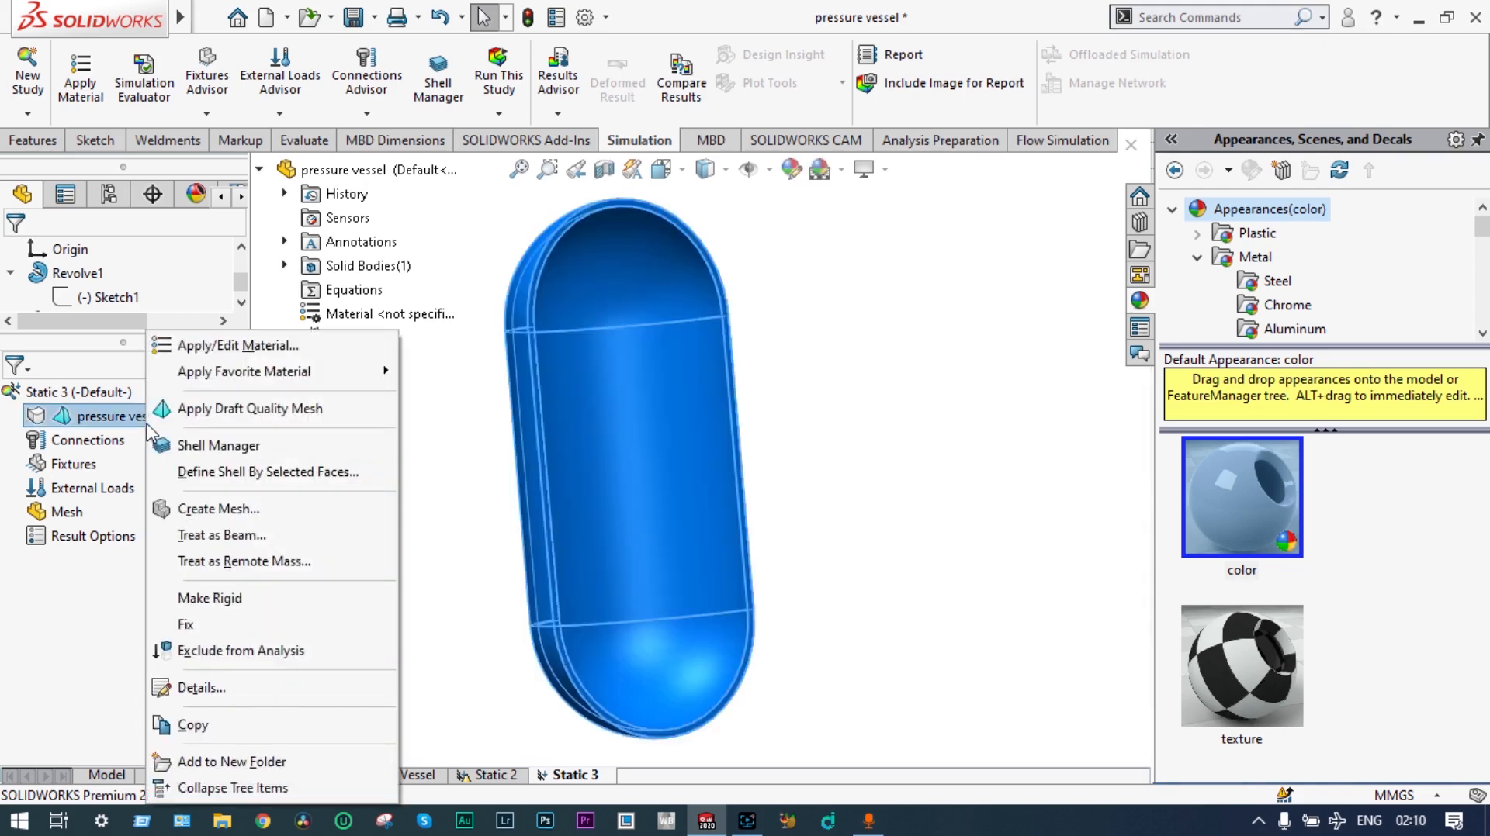
left_click(232, 347)
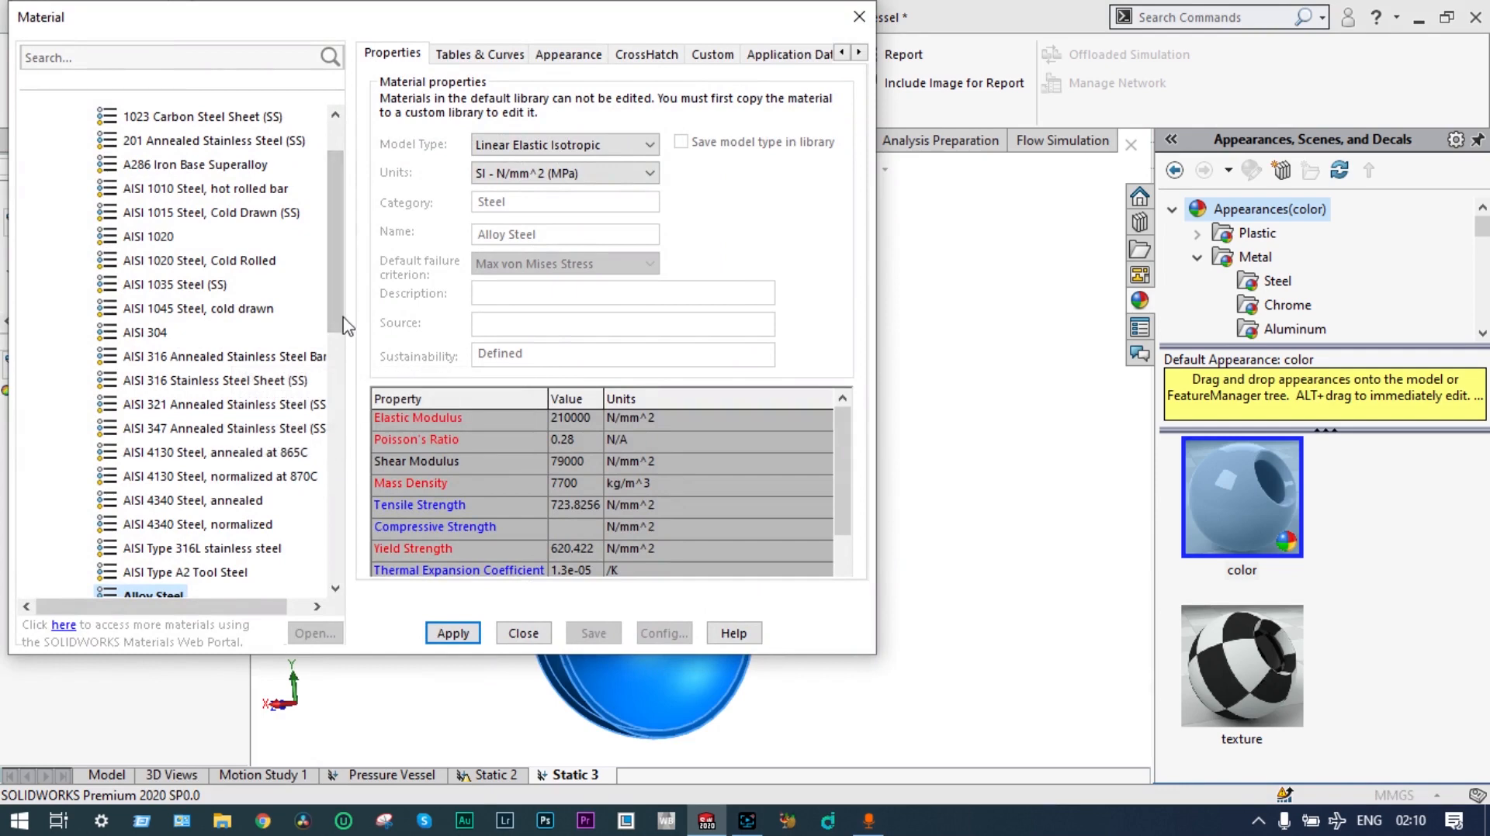
left_click_drag(343, 326, 337, 403)
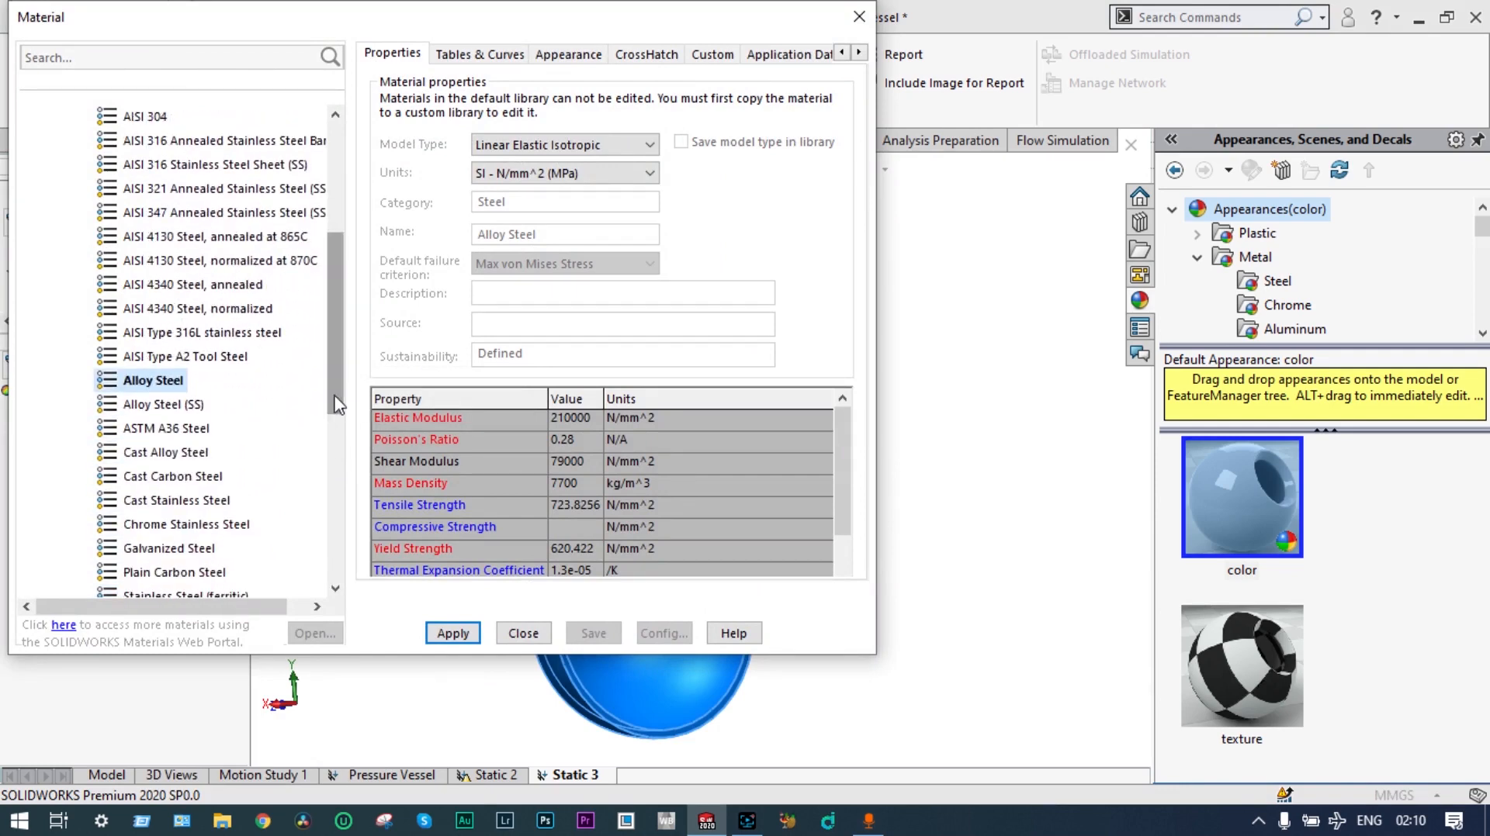
left_click(198, 430)
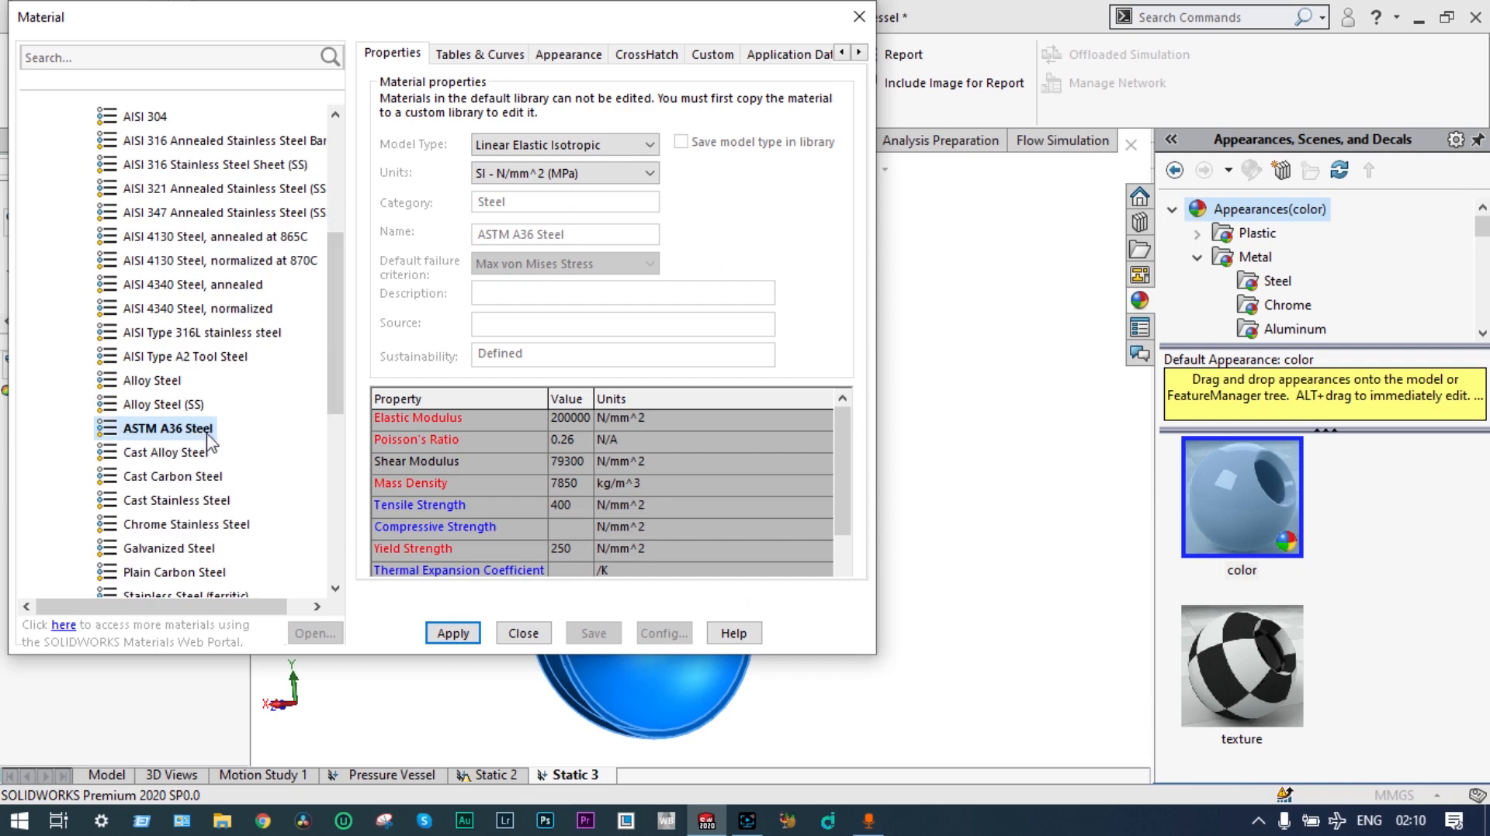
left_click(454, 634)
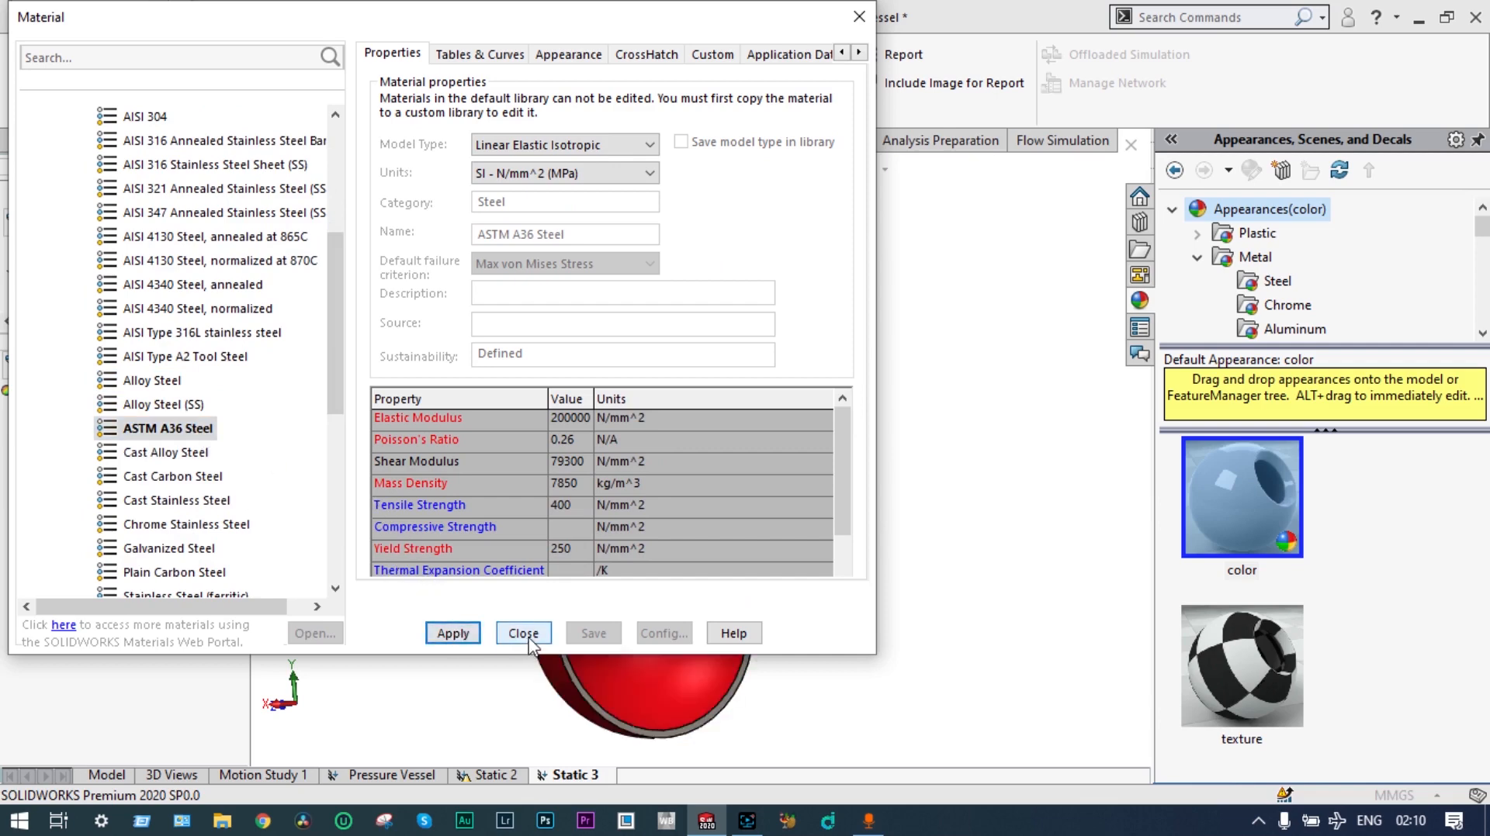
left_click(522, 633)
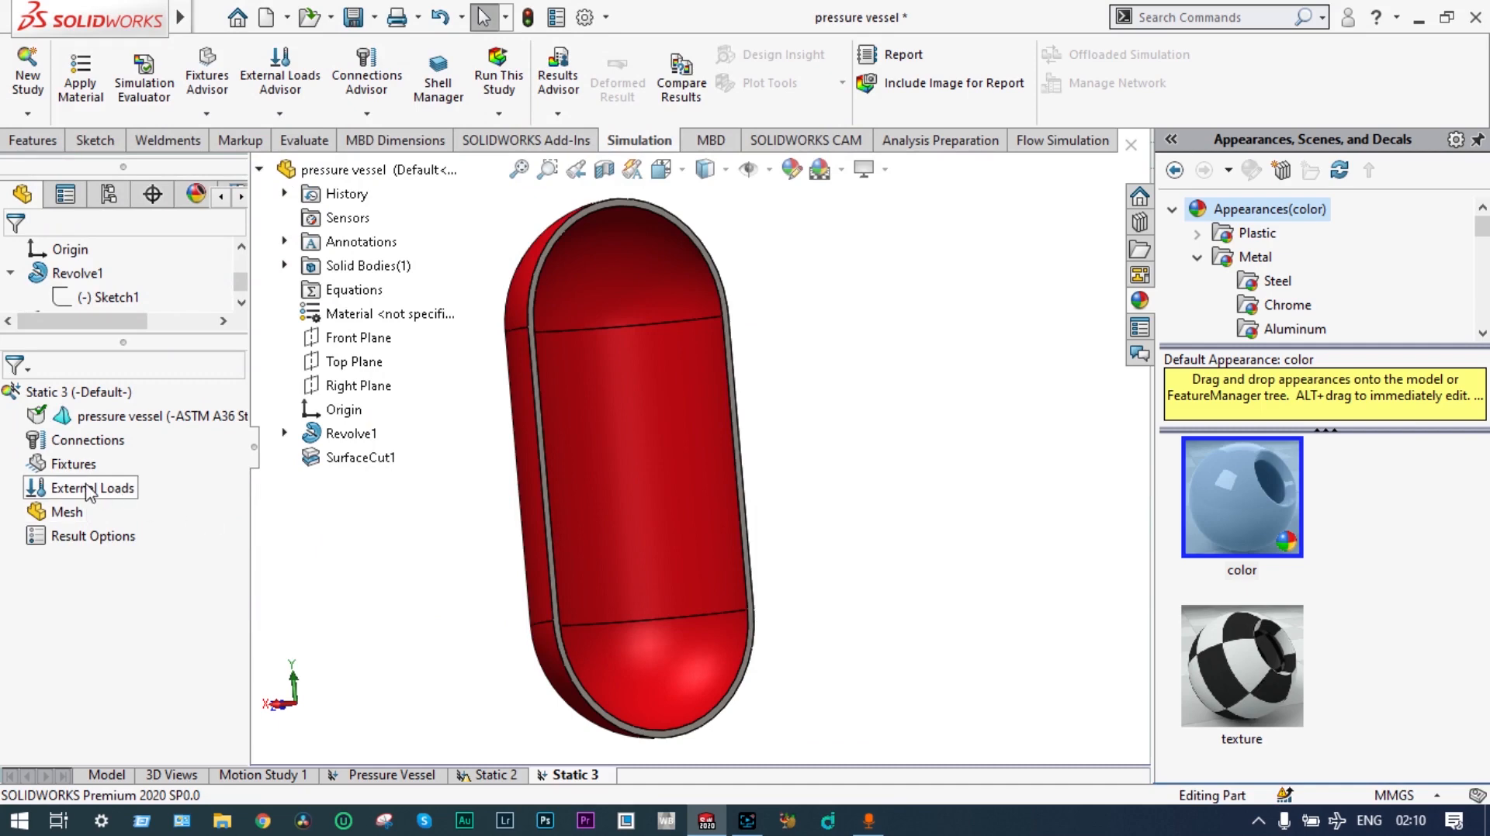
Add an advanced Symmetry fixture on the planar cut face along the halved vessel's wall.
right_click(74, 464)
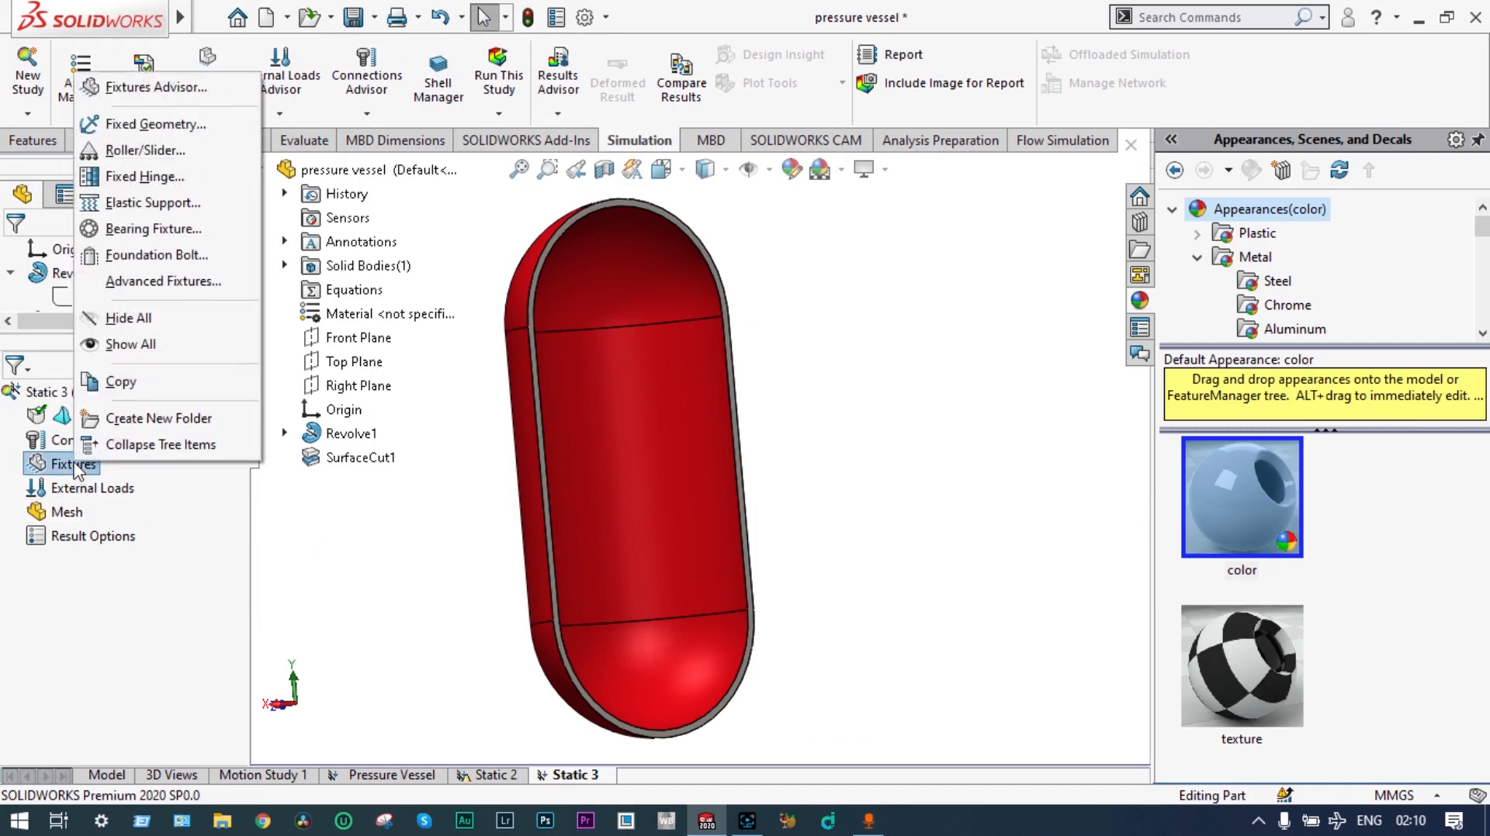
left_click(172, 281)
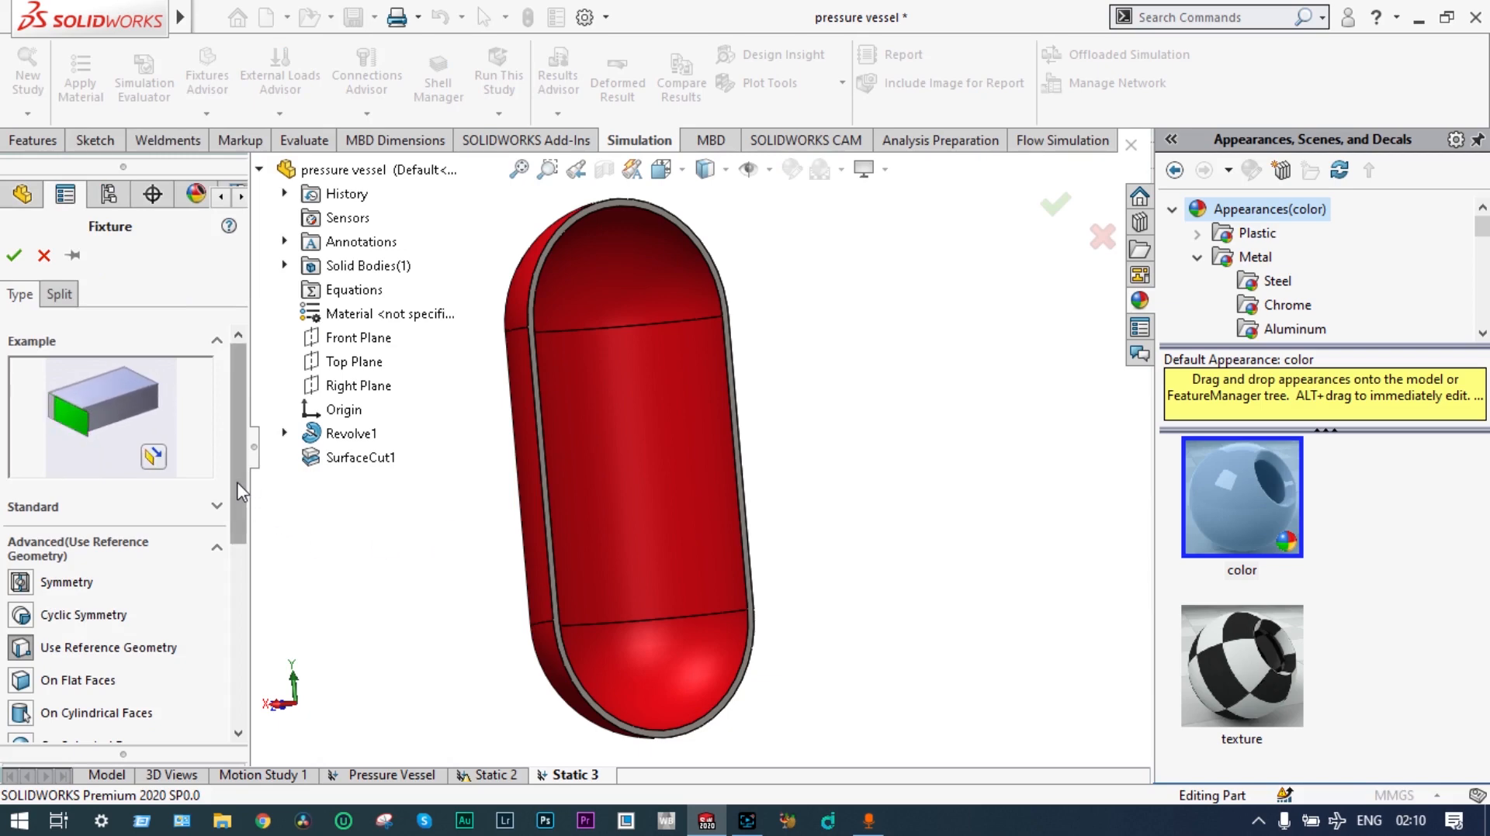
middle_click_drag(500, 452, 489, 382)
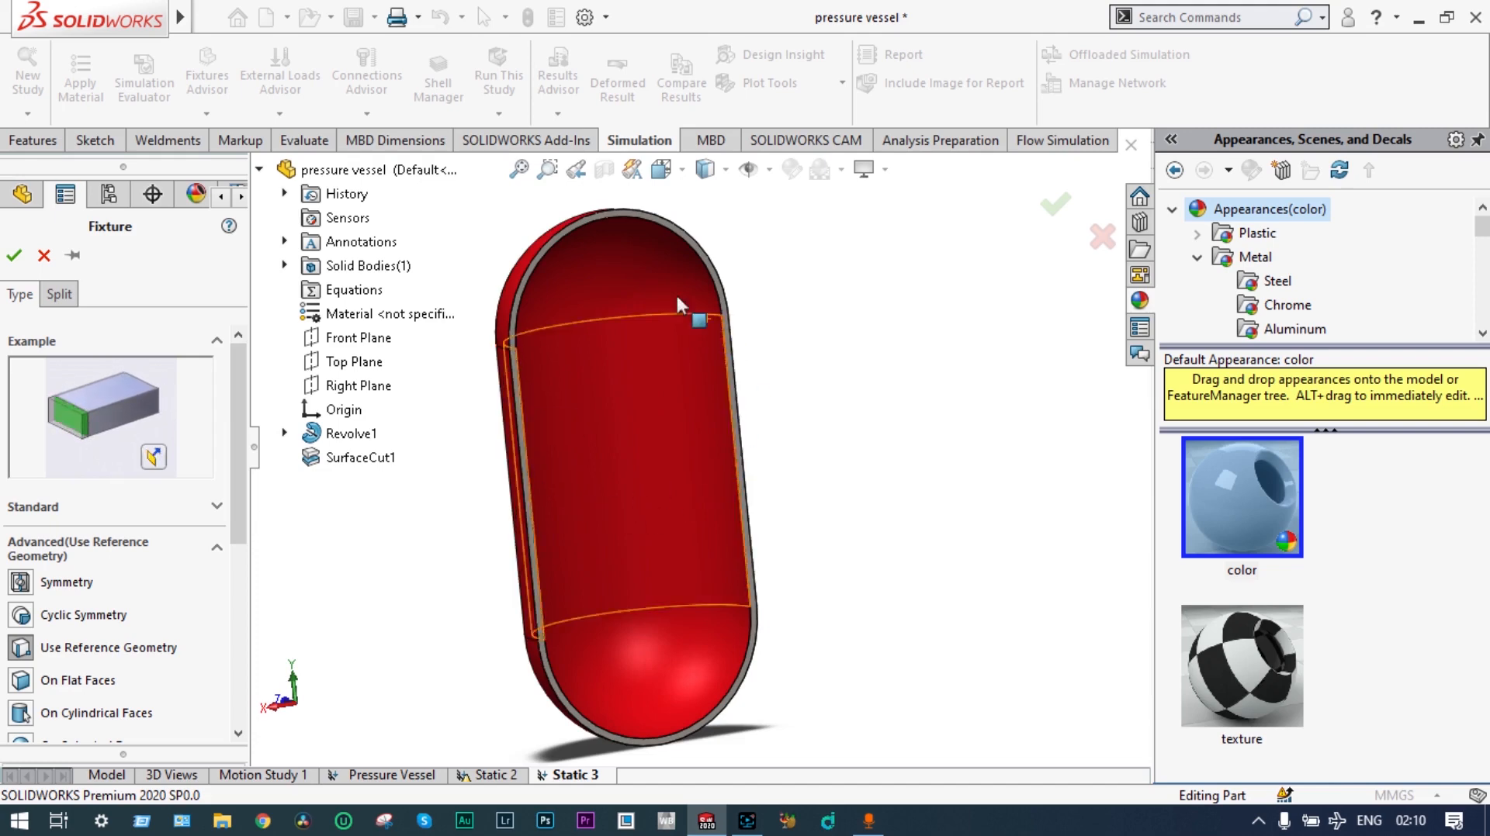
left_click(741, 439)
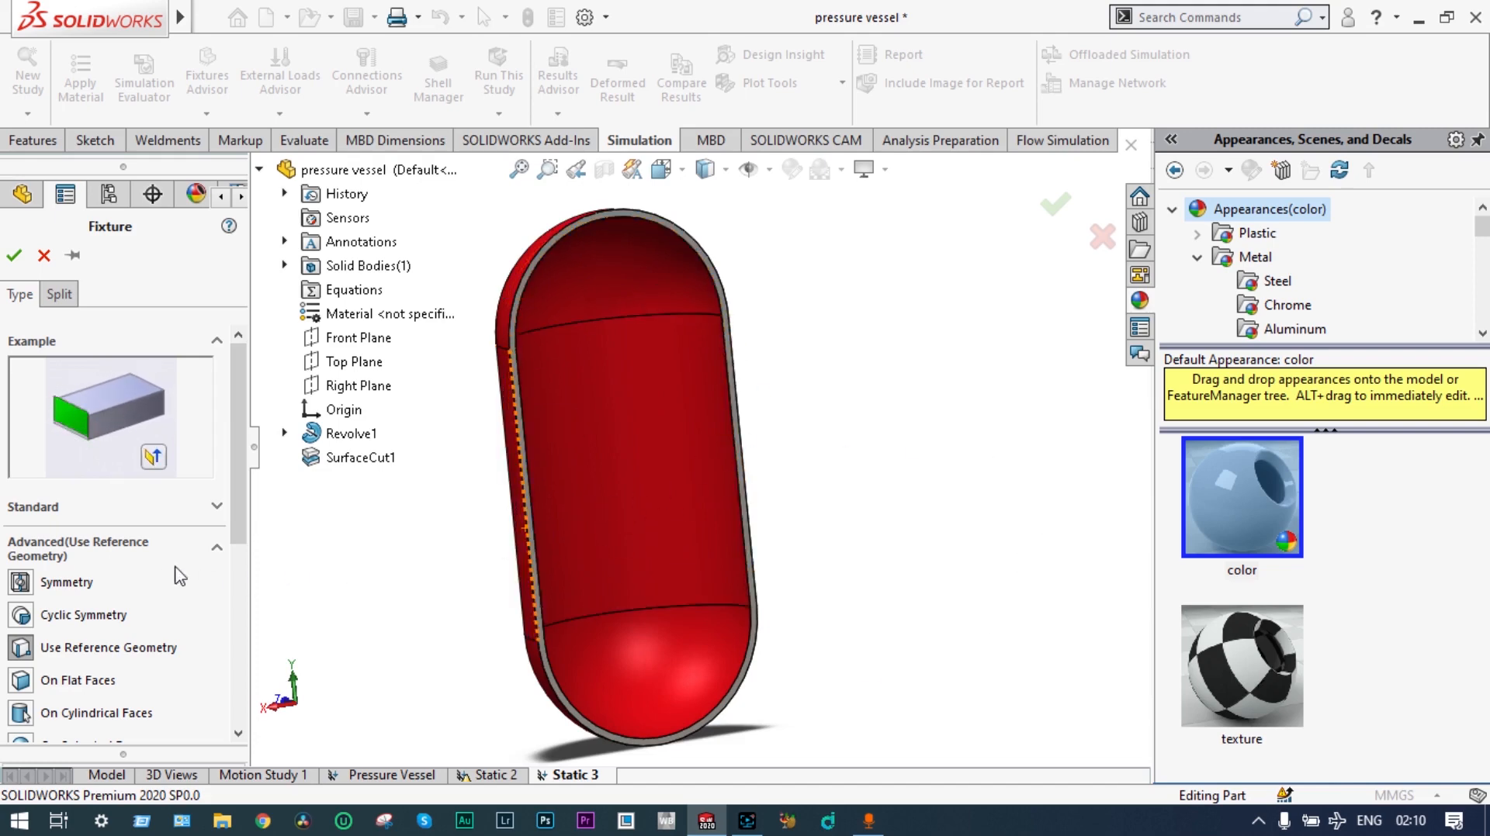
left_click(21, 583)
scroll(612, 386, "down", 3)
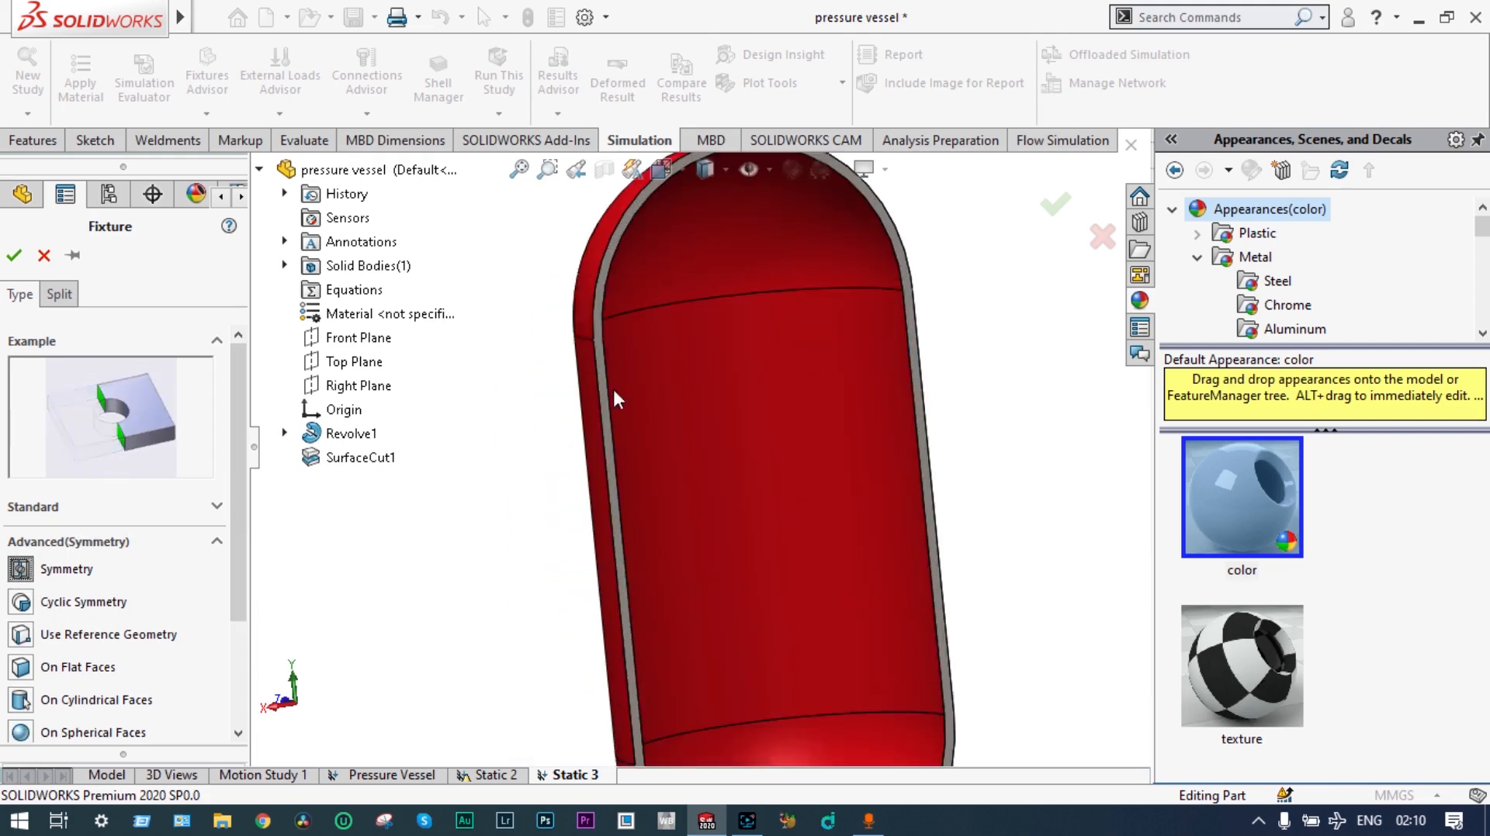
scroll(639, 389, "up", 4)
scroll(649, 393, "down", 3)
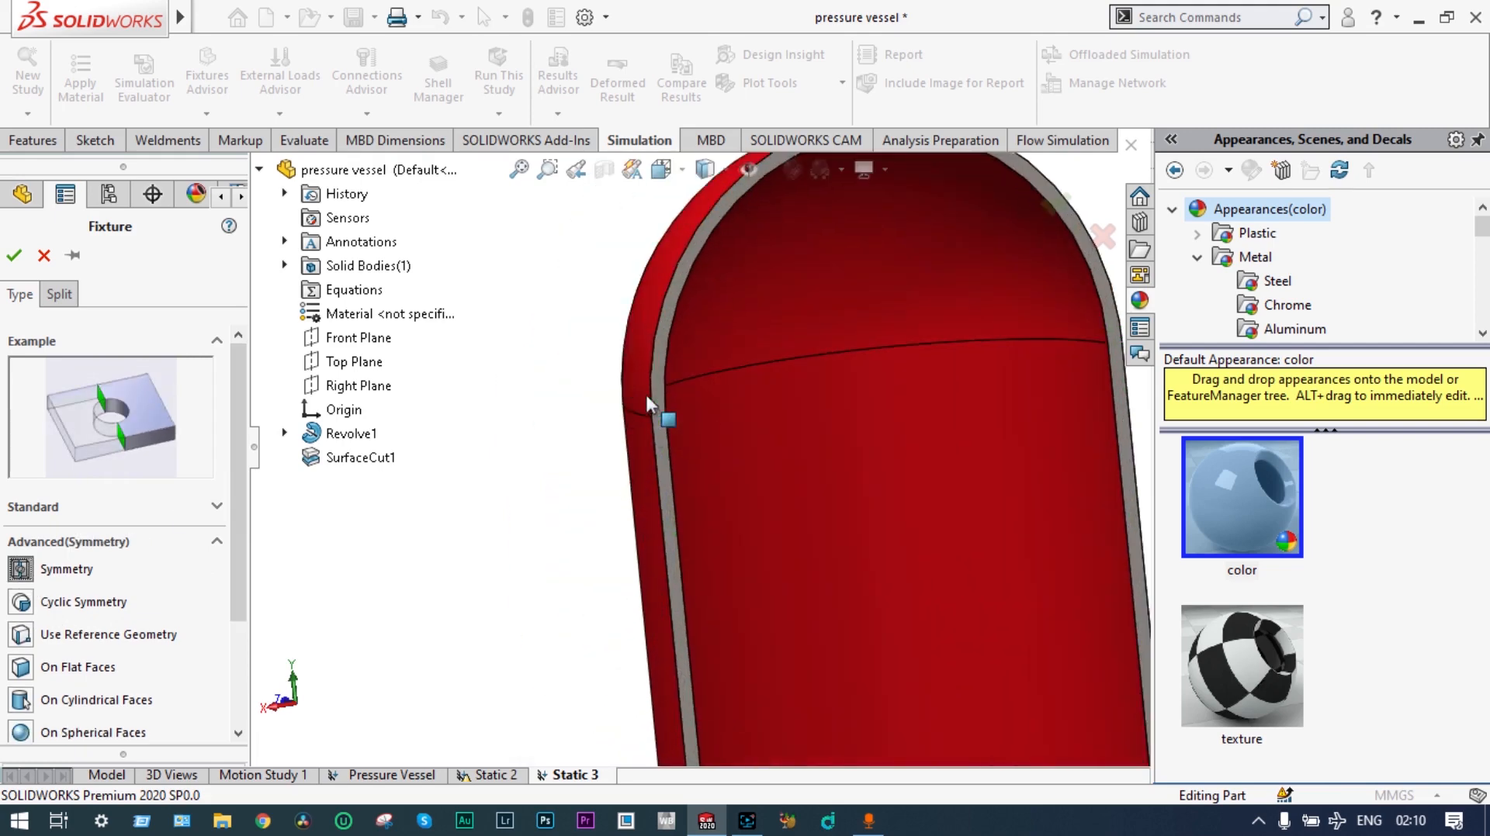
left_click(645, 393)
scroll(645, 392, "up", 2)
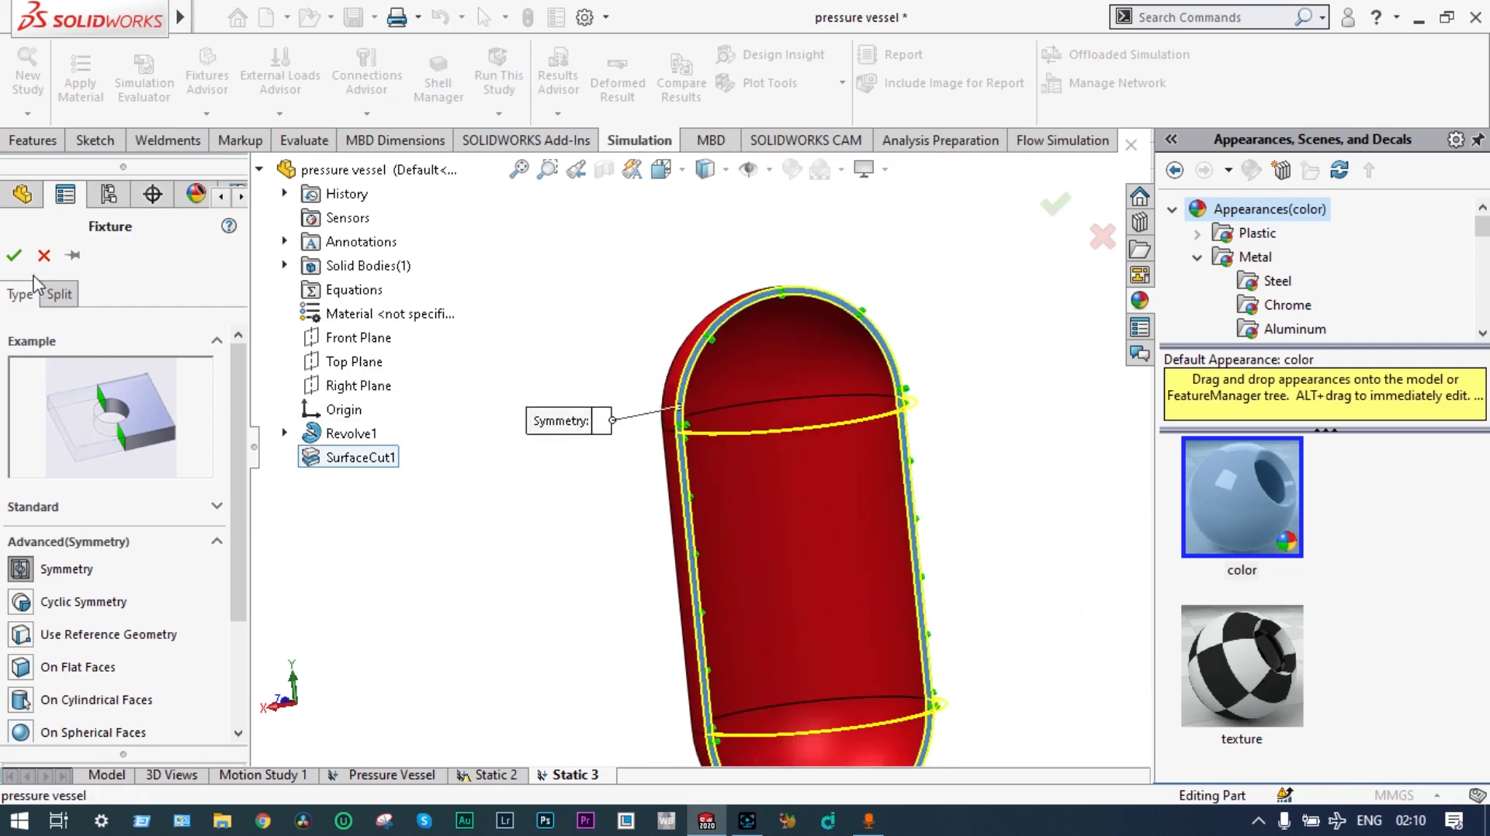
left_click(13, 255)
Start an advanced Use Reference Geometry fixture on the halved vessel's lower outer circular edge, where the wall meets the dome.
scroll(638, 508, "up", 4)
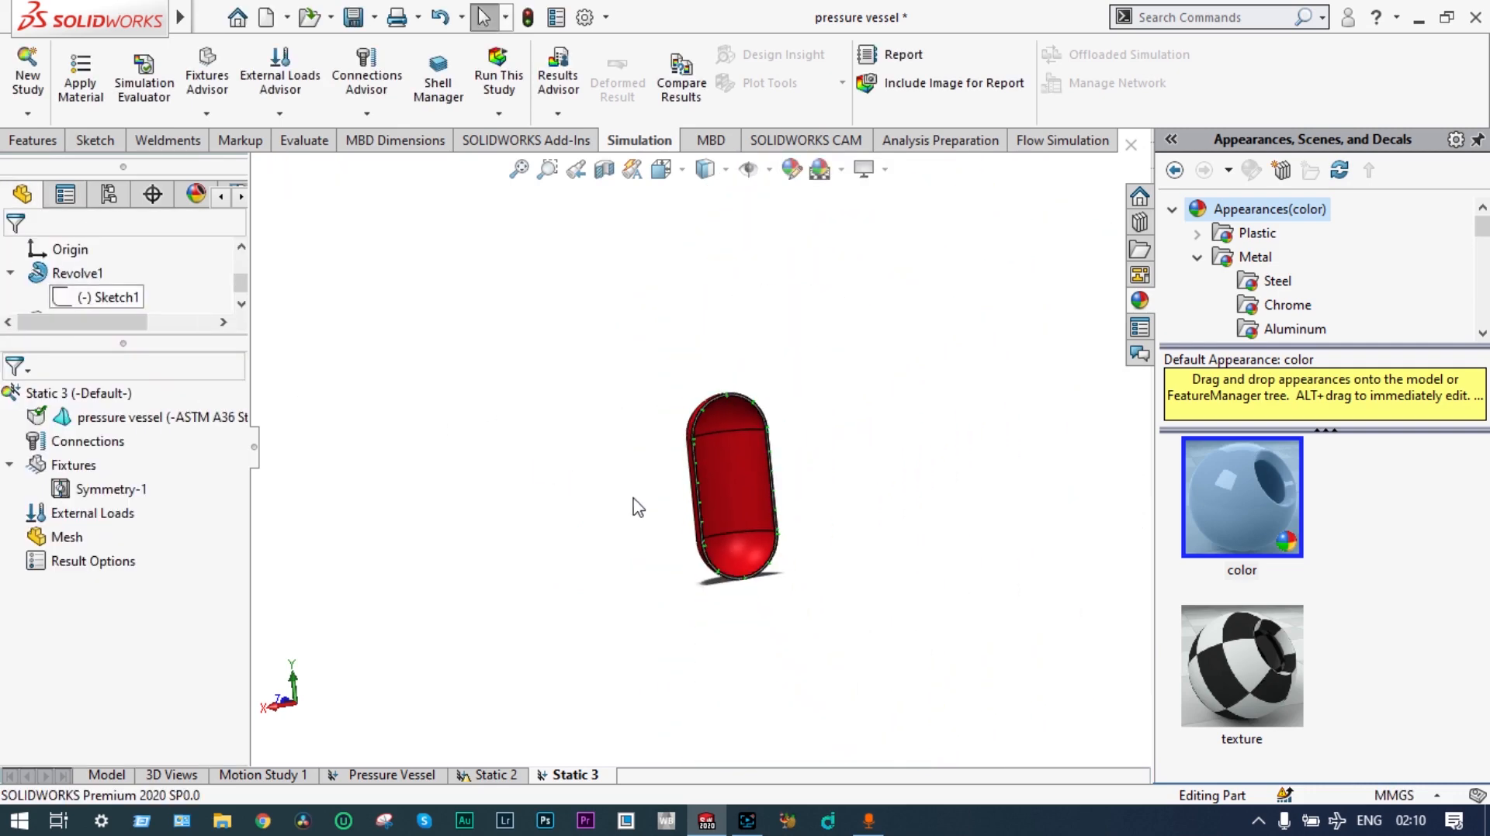
middle_click_drag(792, 602, 818, 592)
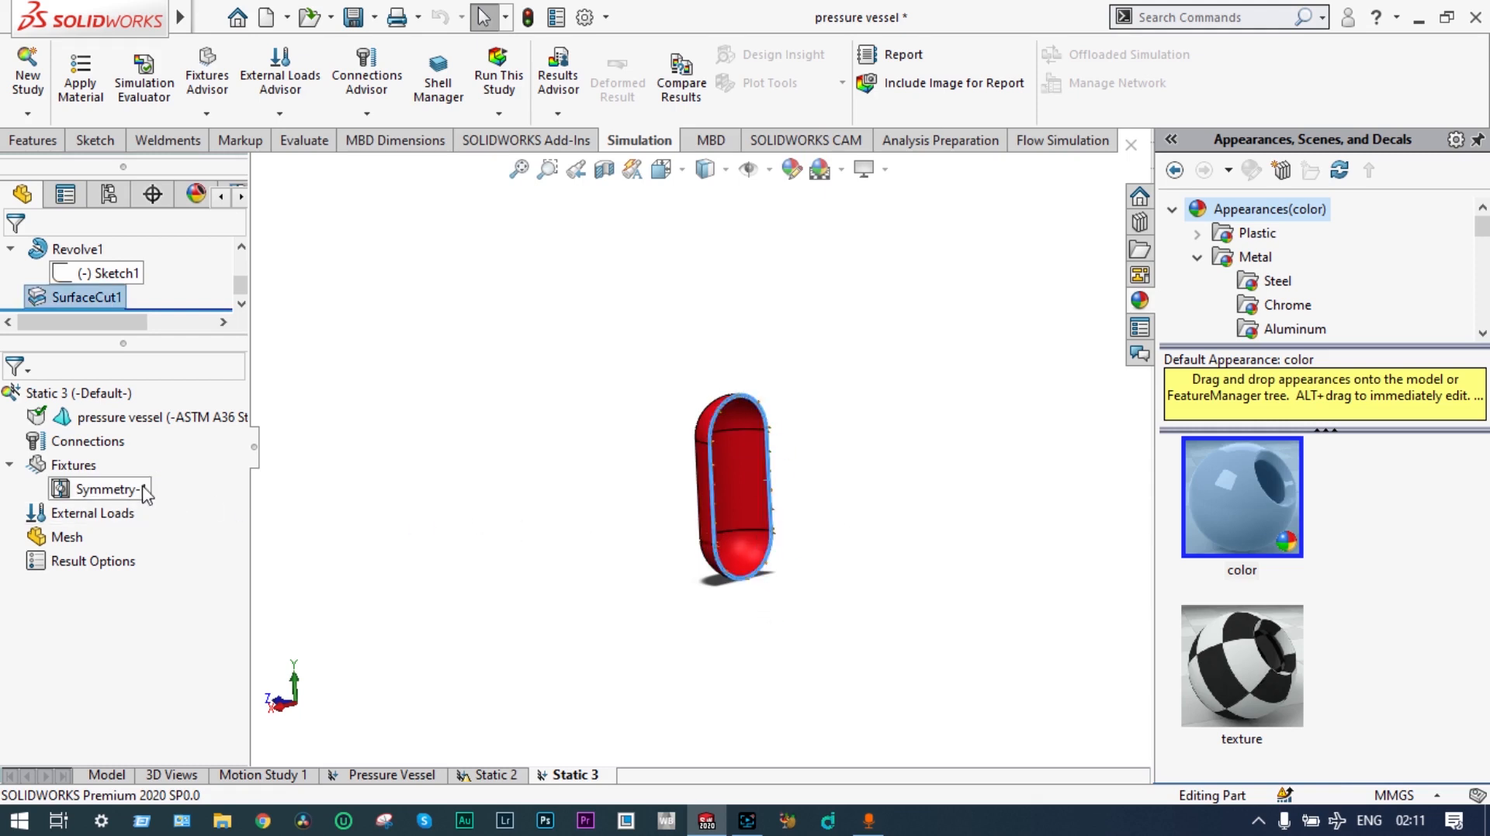
right_click(90, 467)
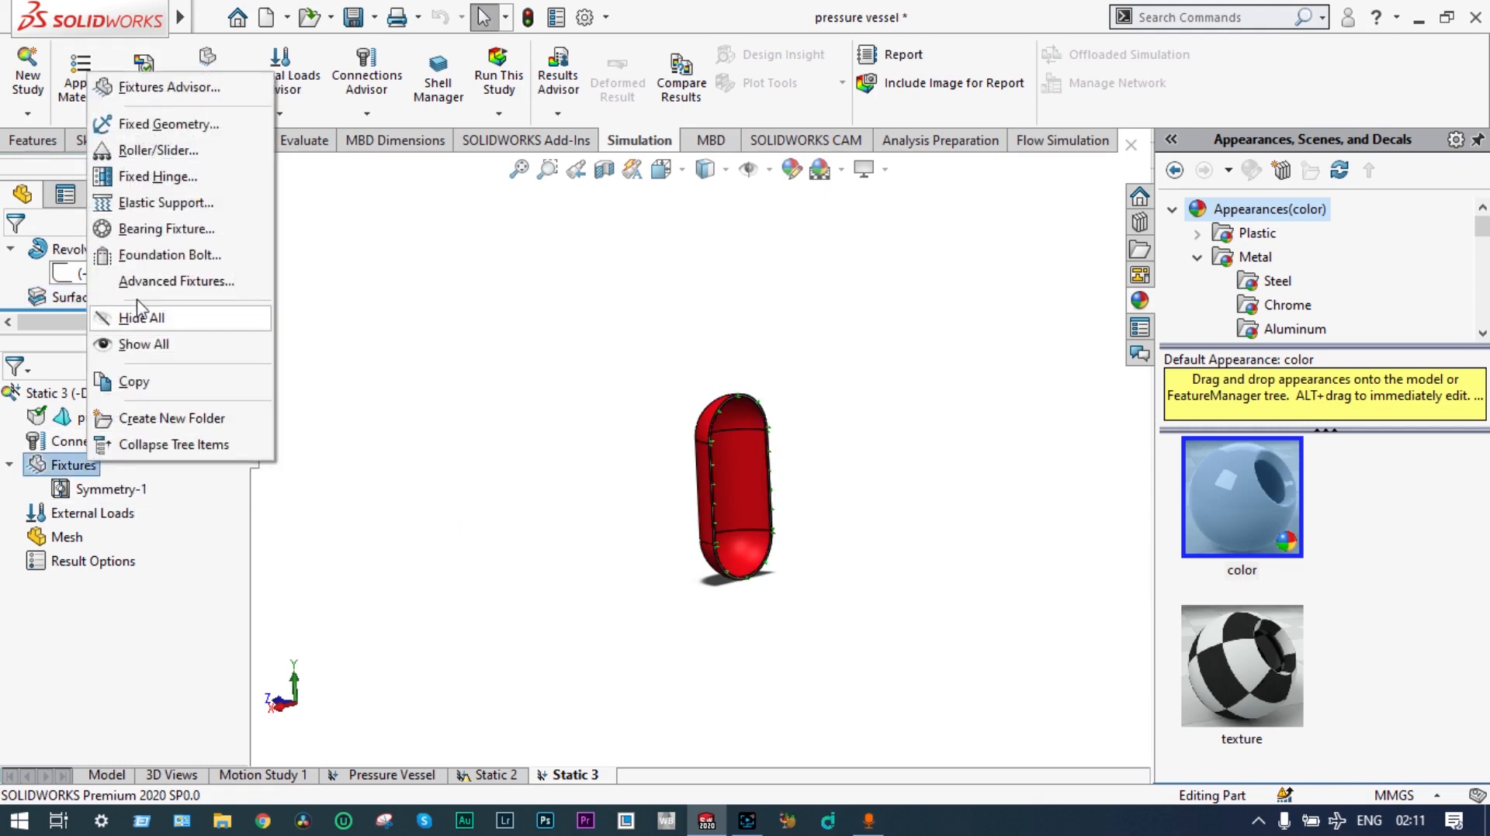
left_click(176, 281)
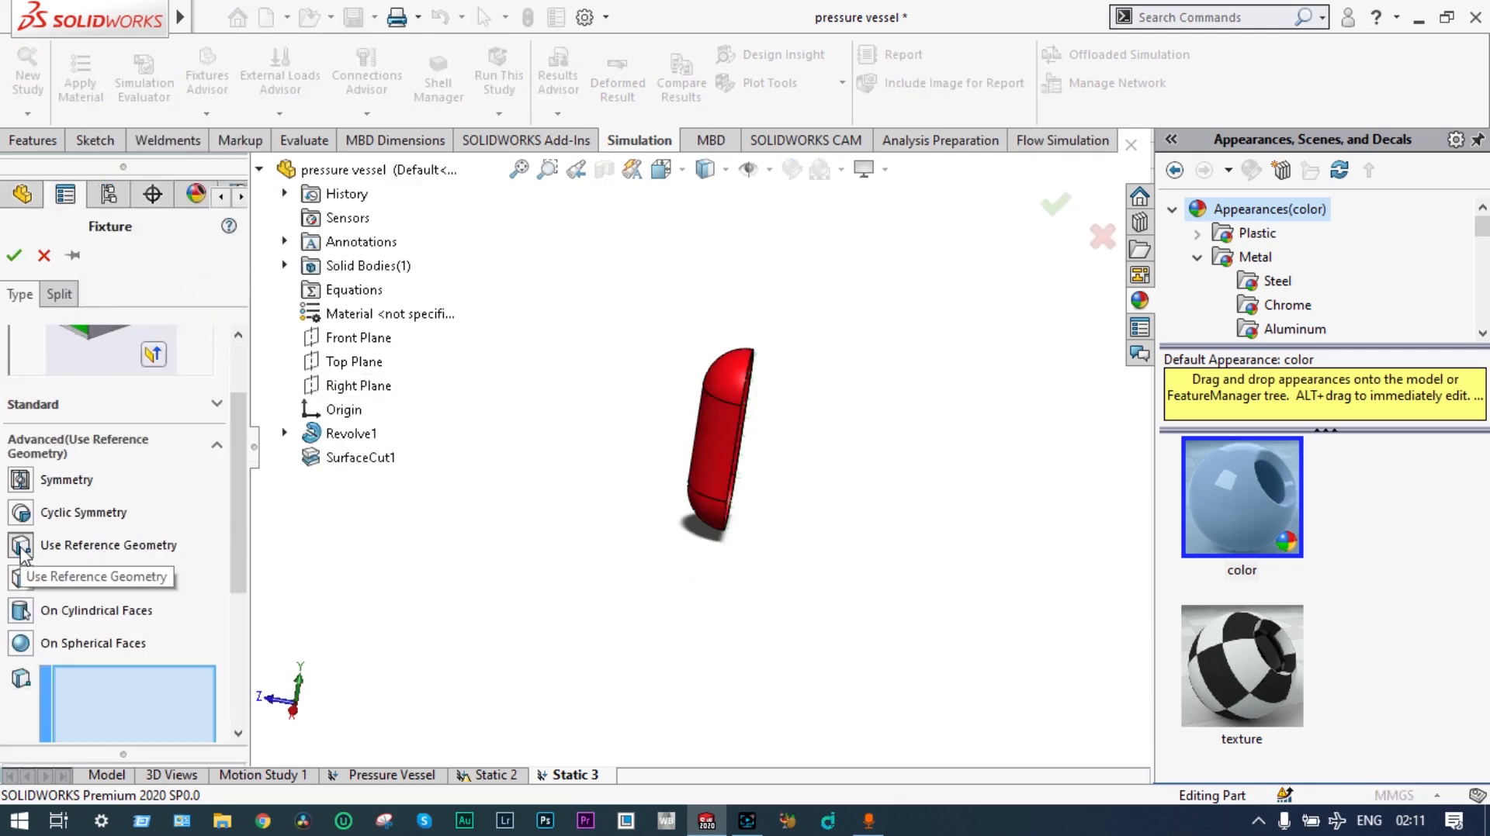
left_click(21, 547)
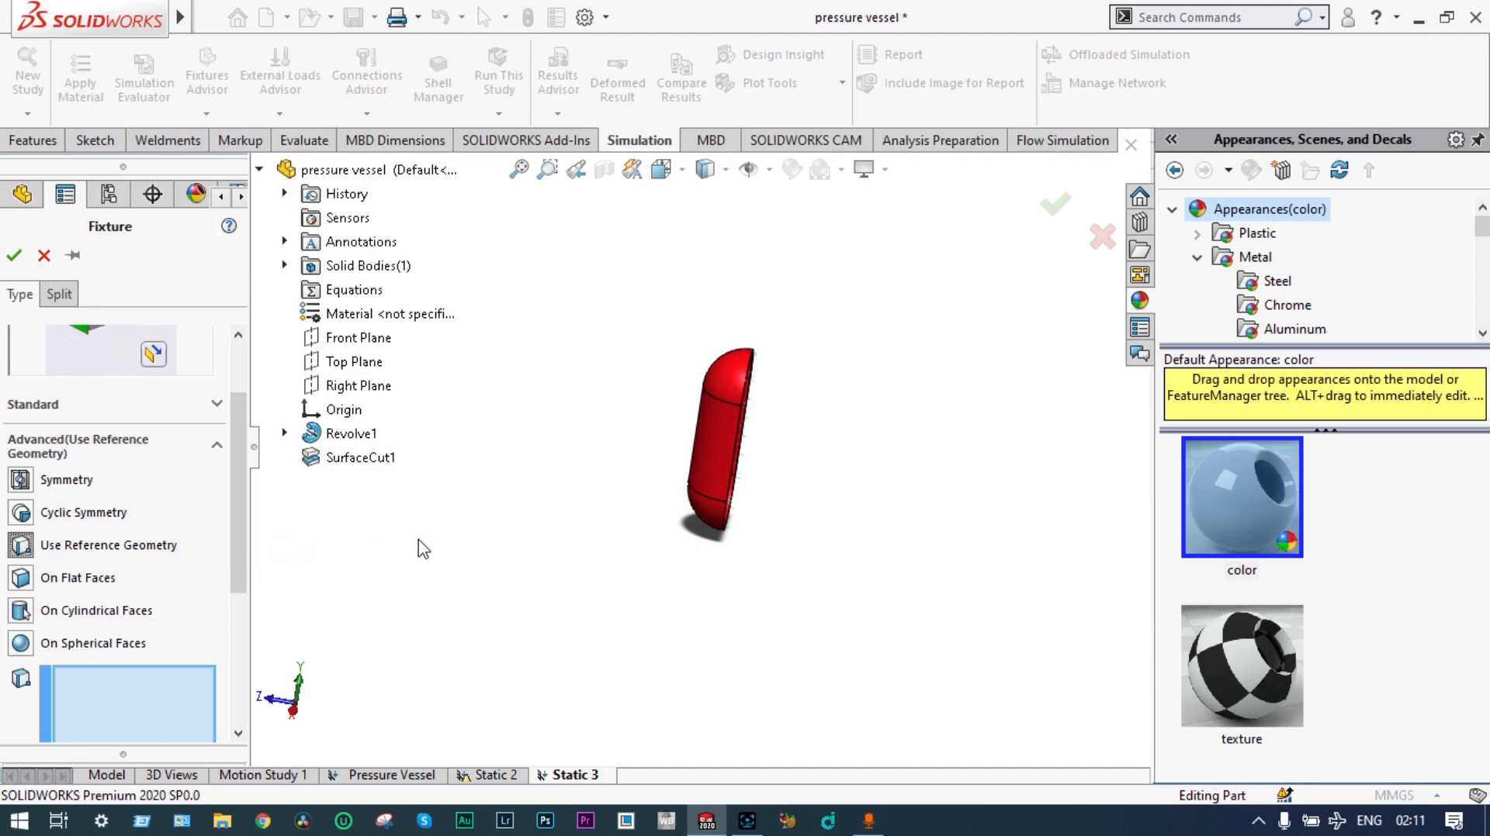
scroll(703, 496, "down", 4)
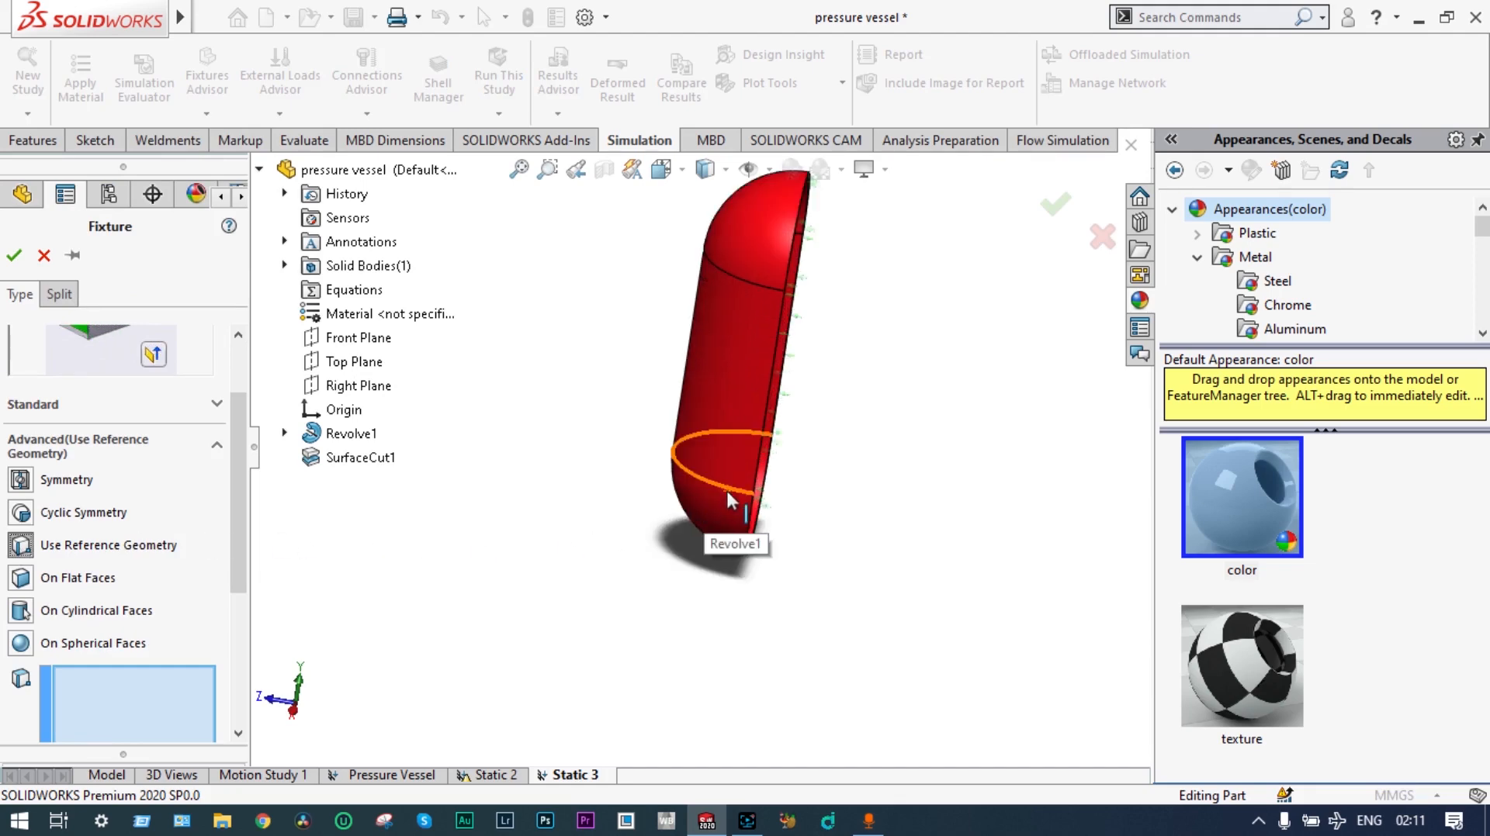
left_click(727, 494)
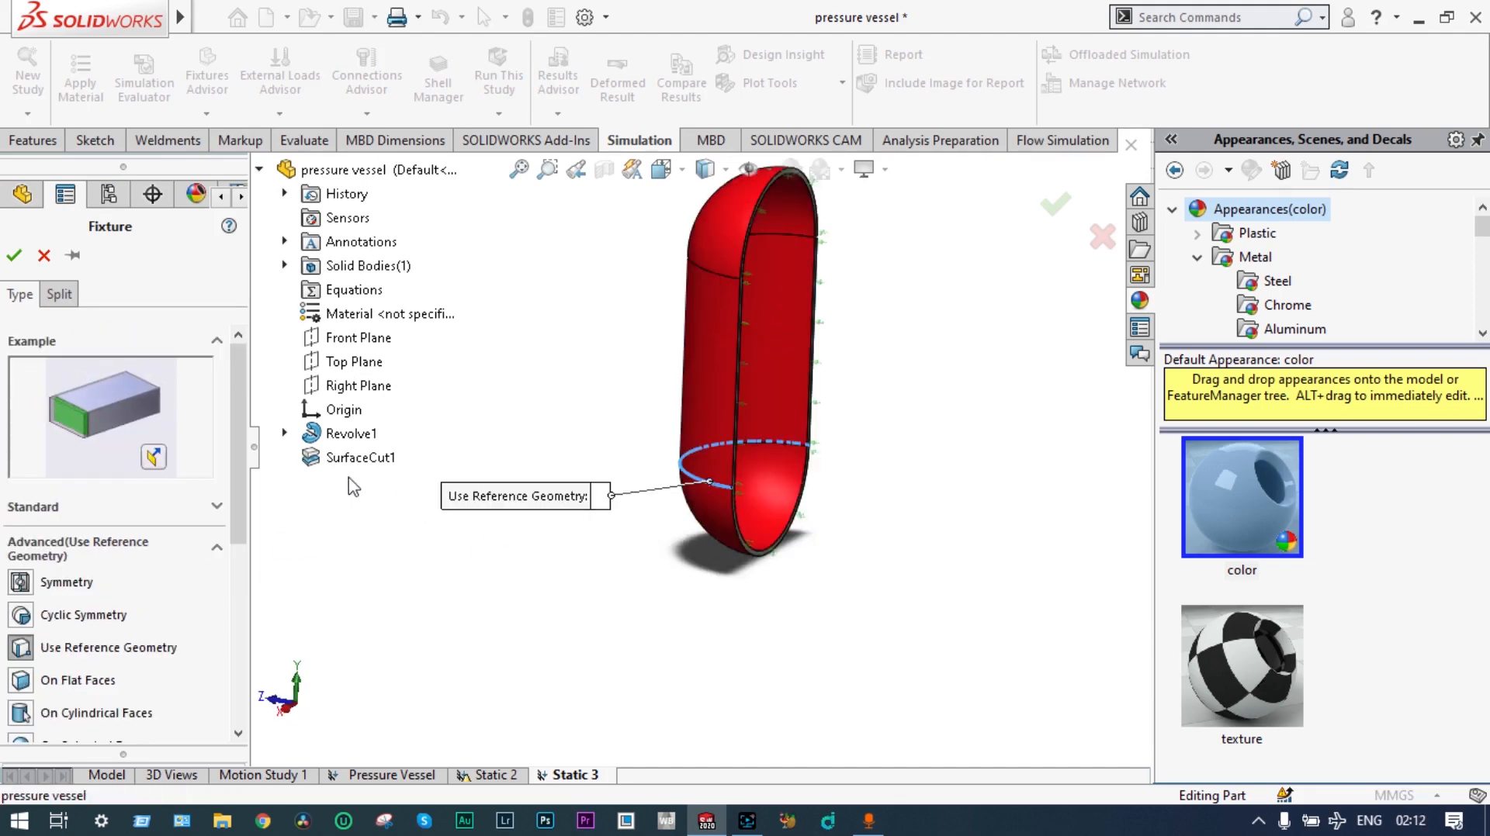
Show Sketch1 and use its centreline as the fixture's reference, with the translation along the edge held at 0 mm.
left_click_drag(235, 444, 236, 547)
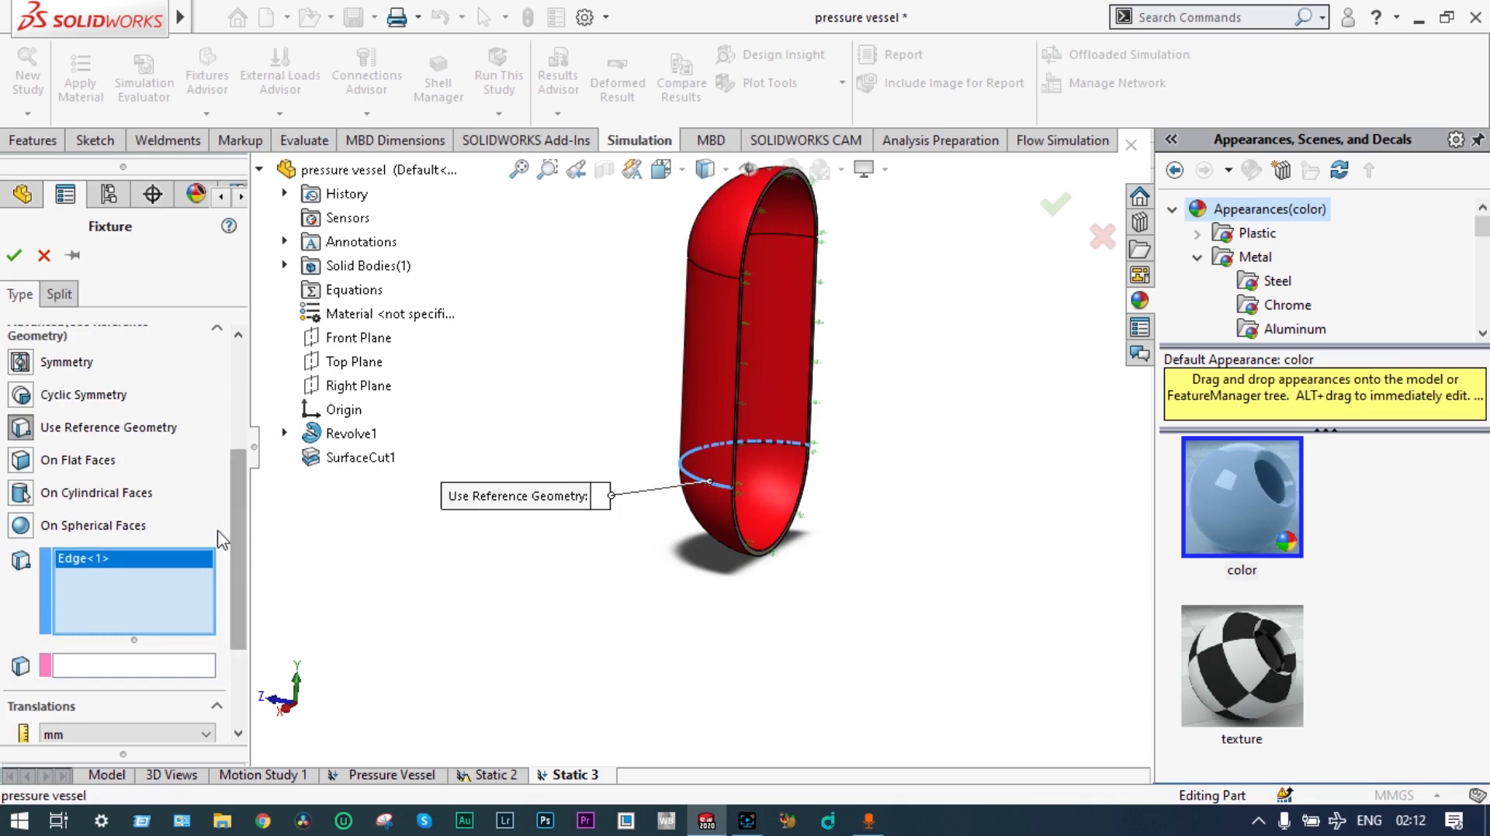
left_click(165, 669)
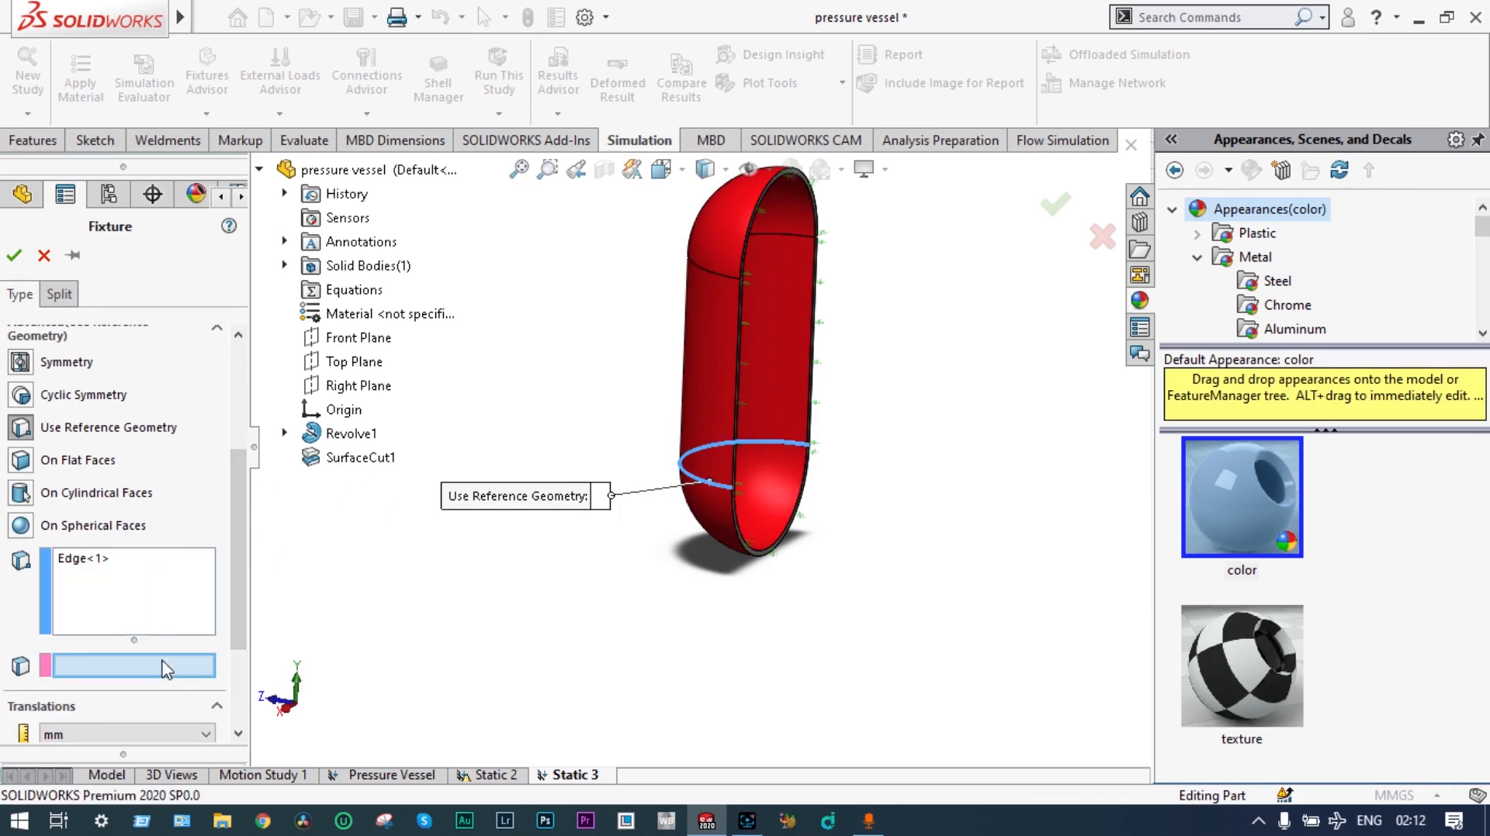
left_click(284, 434)
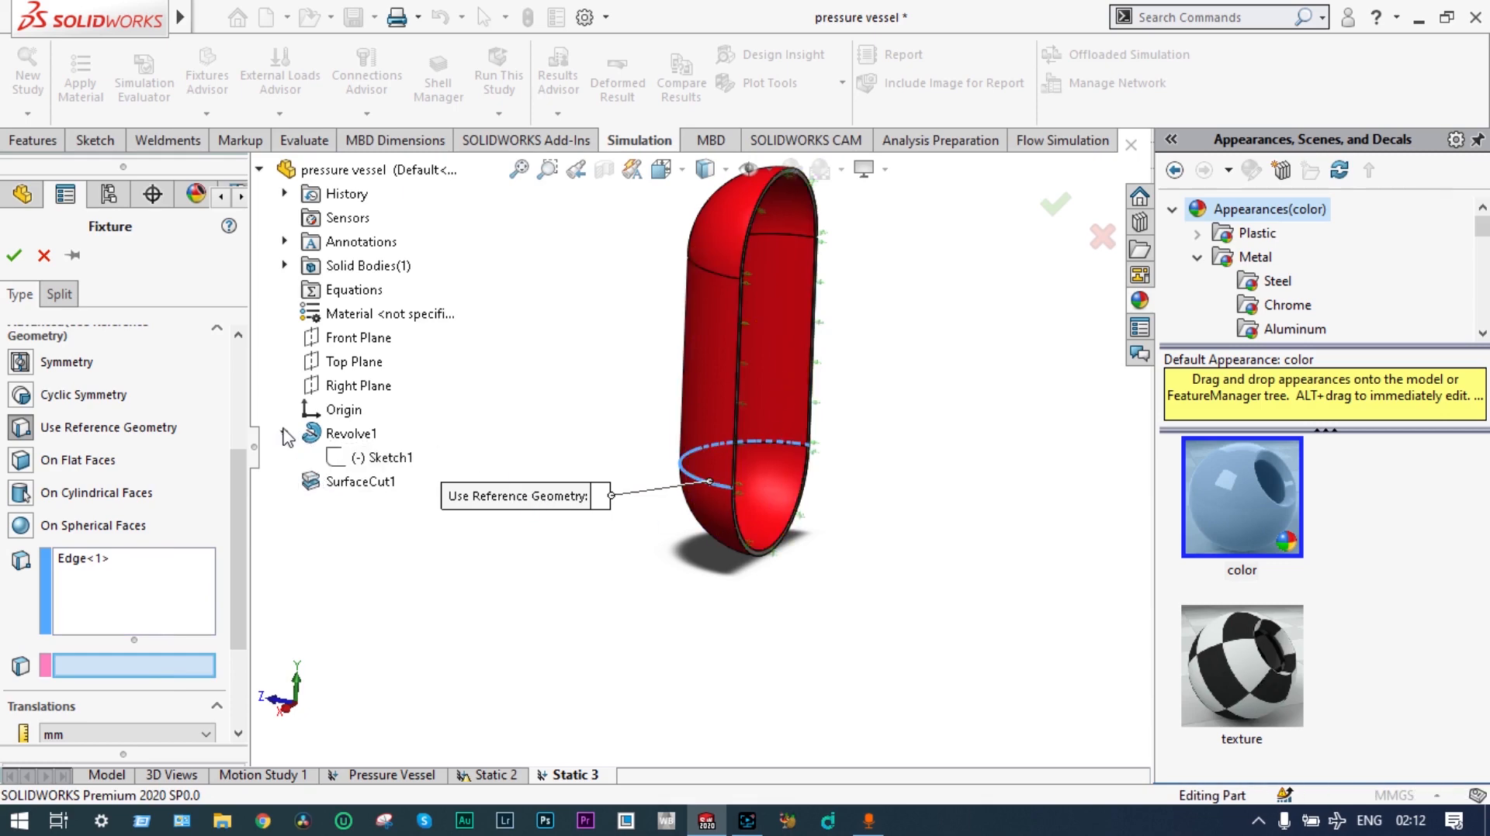
right_click(358, 463)
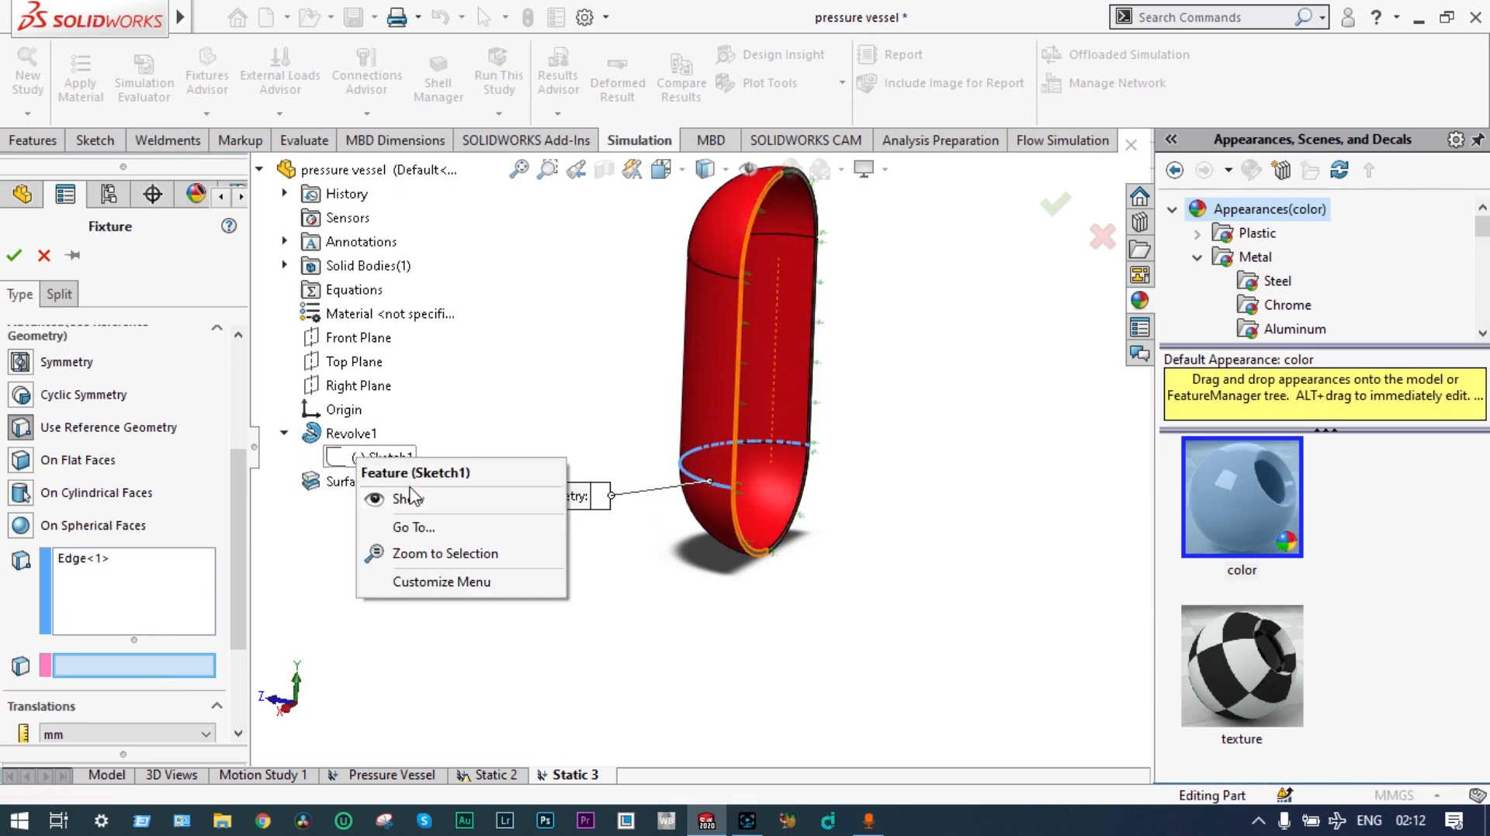
left_click(398, 499)
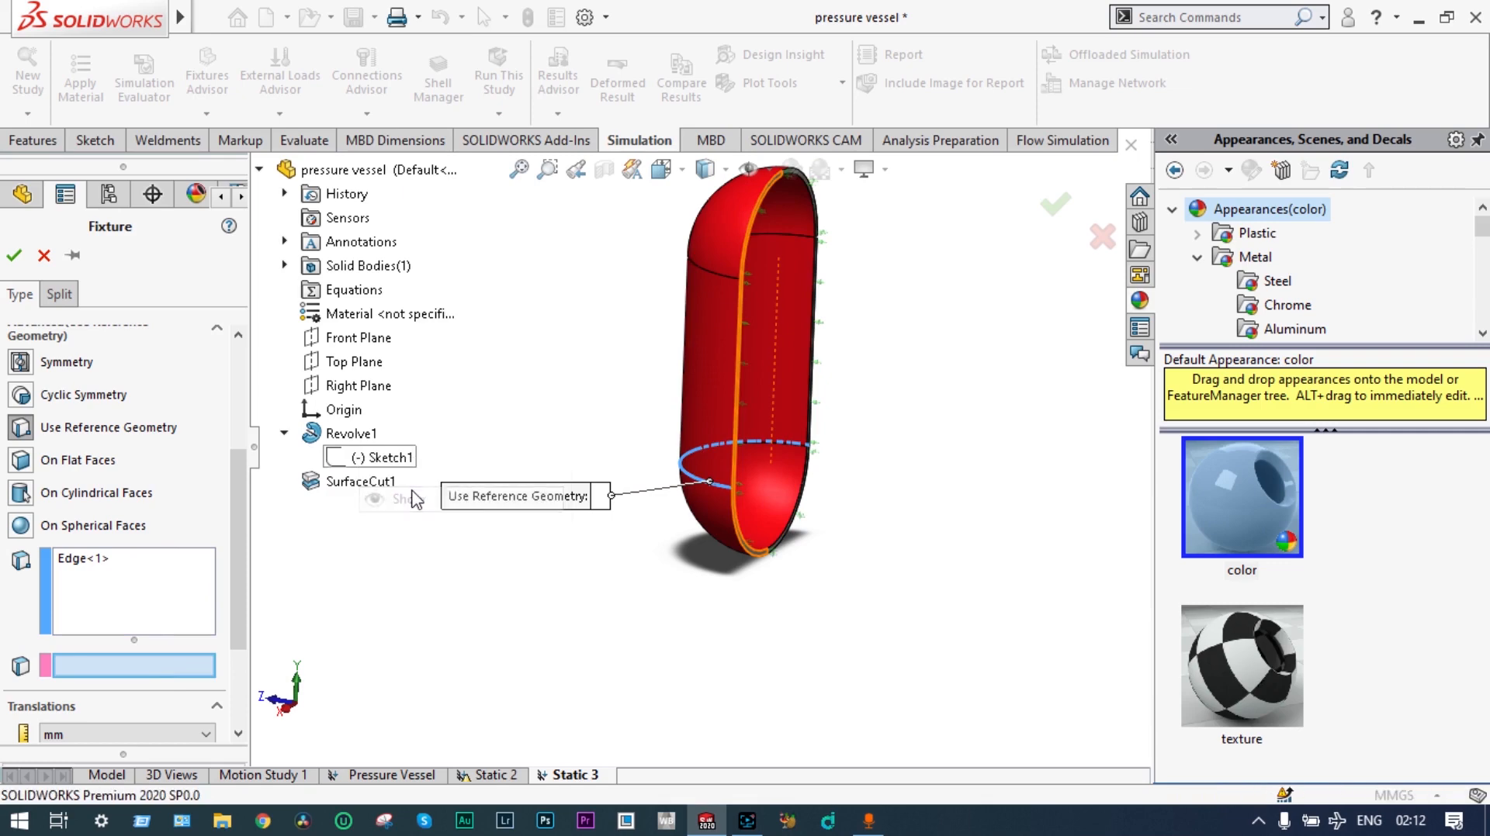
left_click(776, 382)
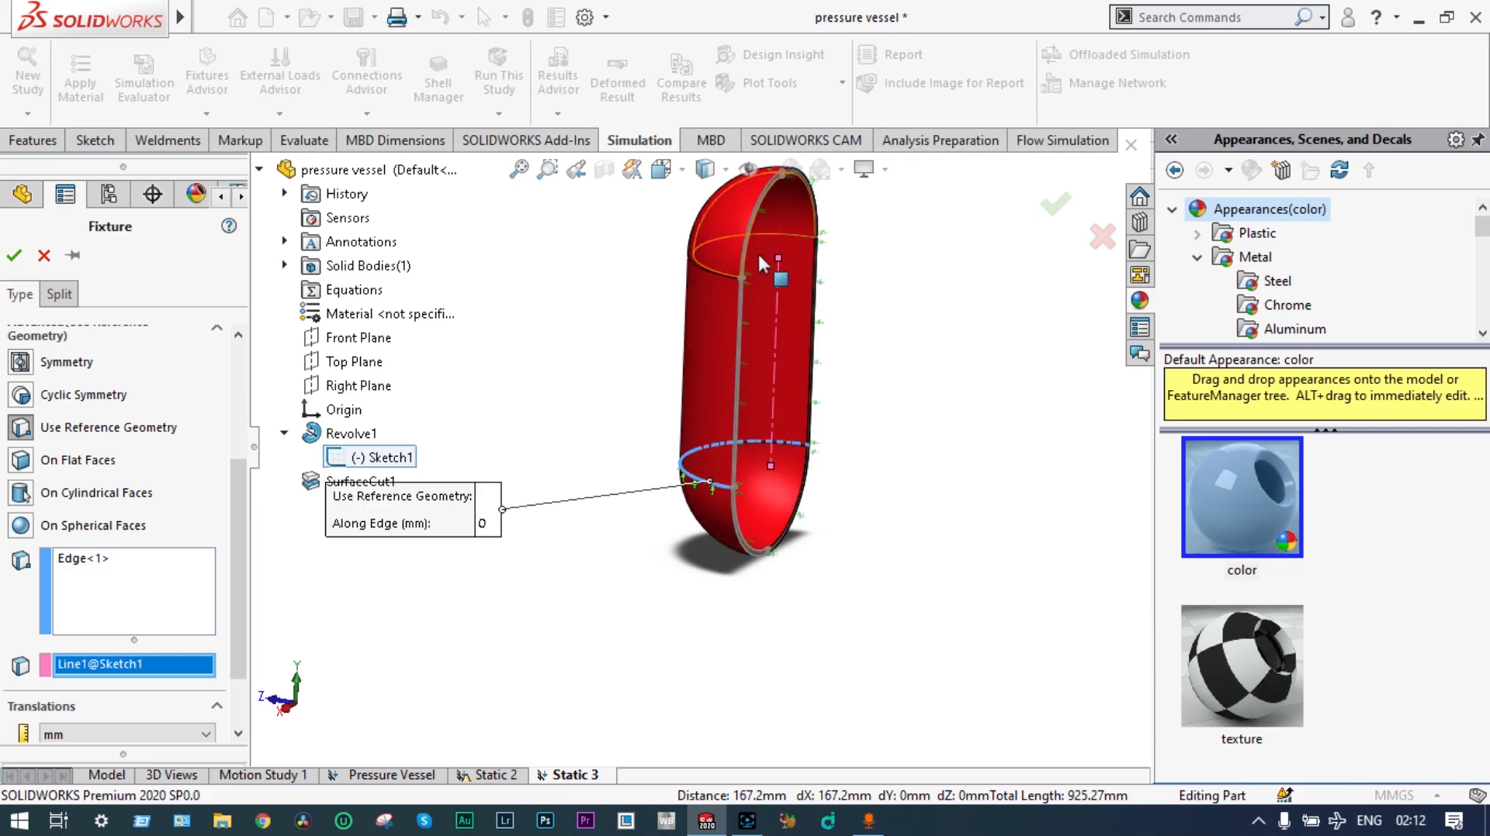
left_click(13, 254)
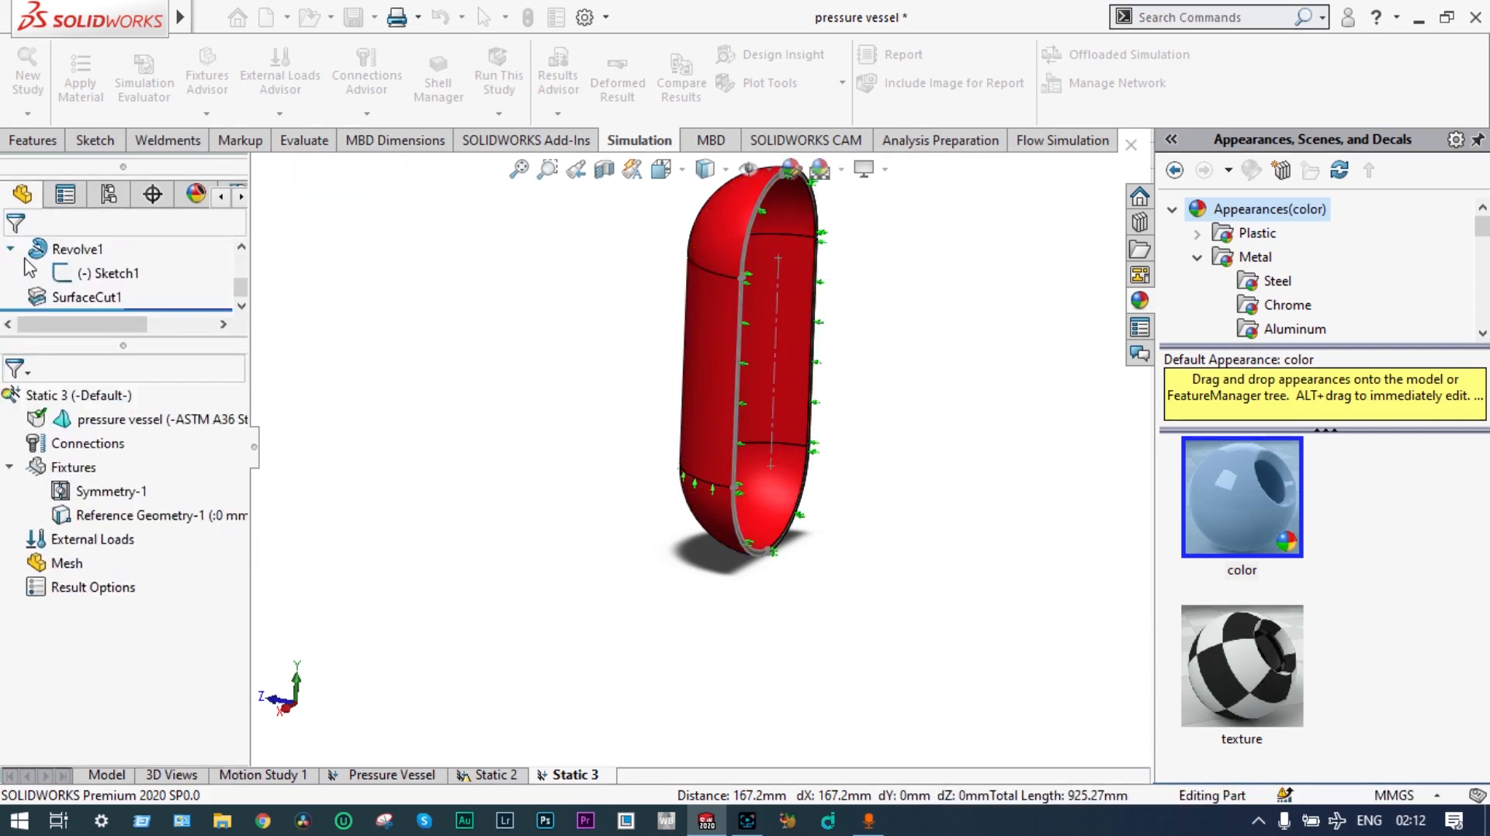
Begin a pressure load acting normal to the selected faces, with a value of 10 N/mm^2 (MPa).
middle_click_drag(630, 404, 772, 408)
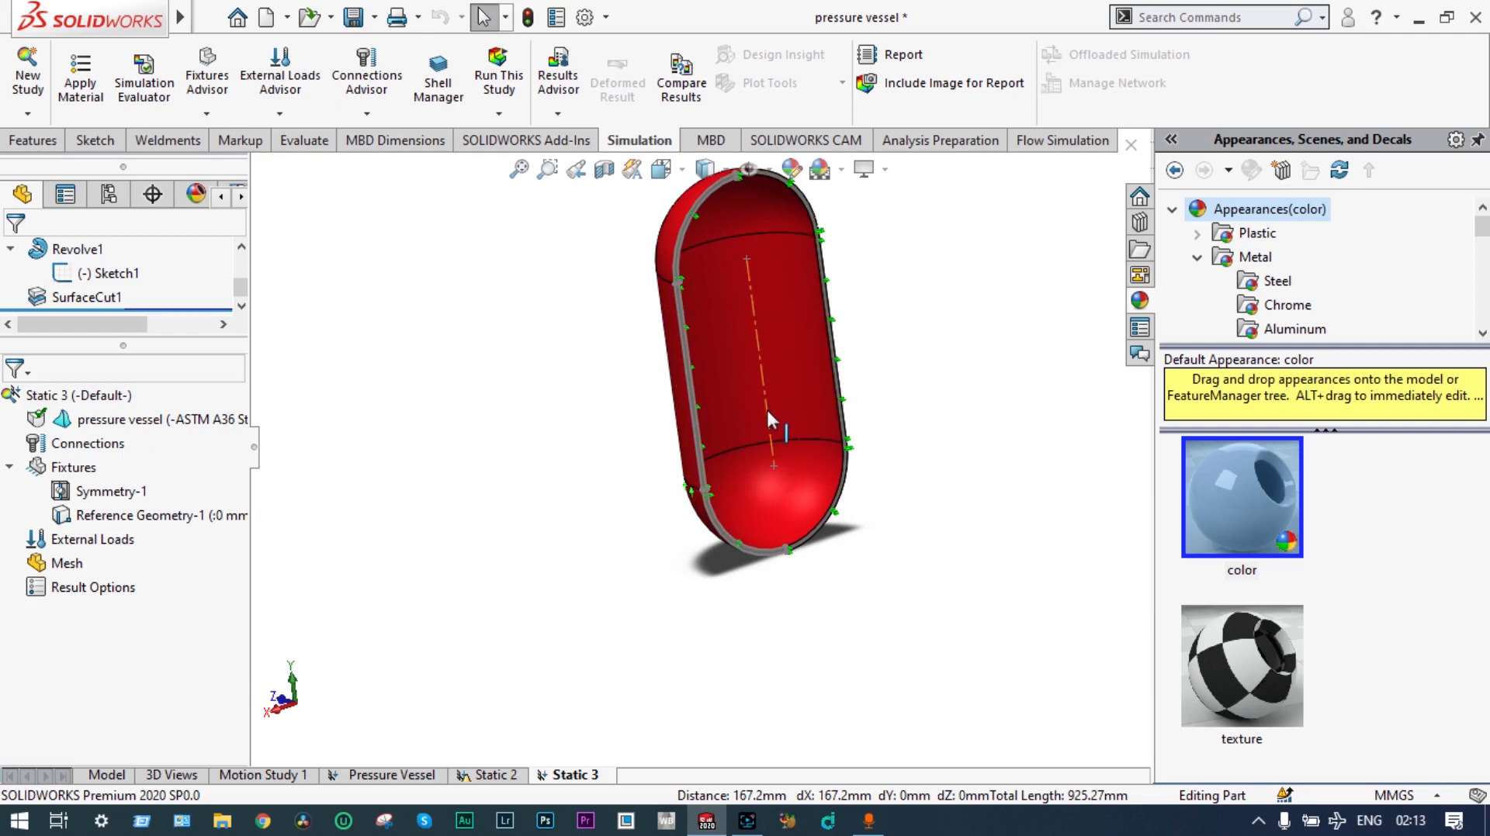
right_click(765, 408)
left_click(819, 377)
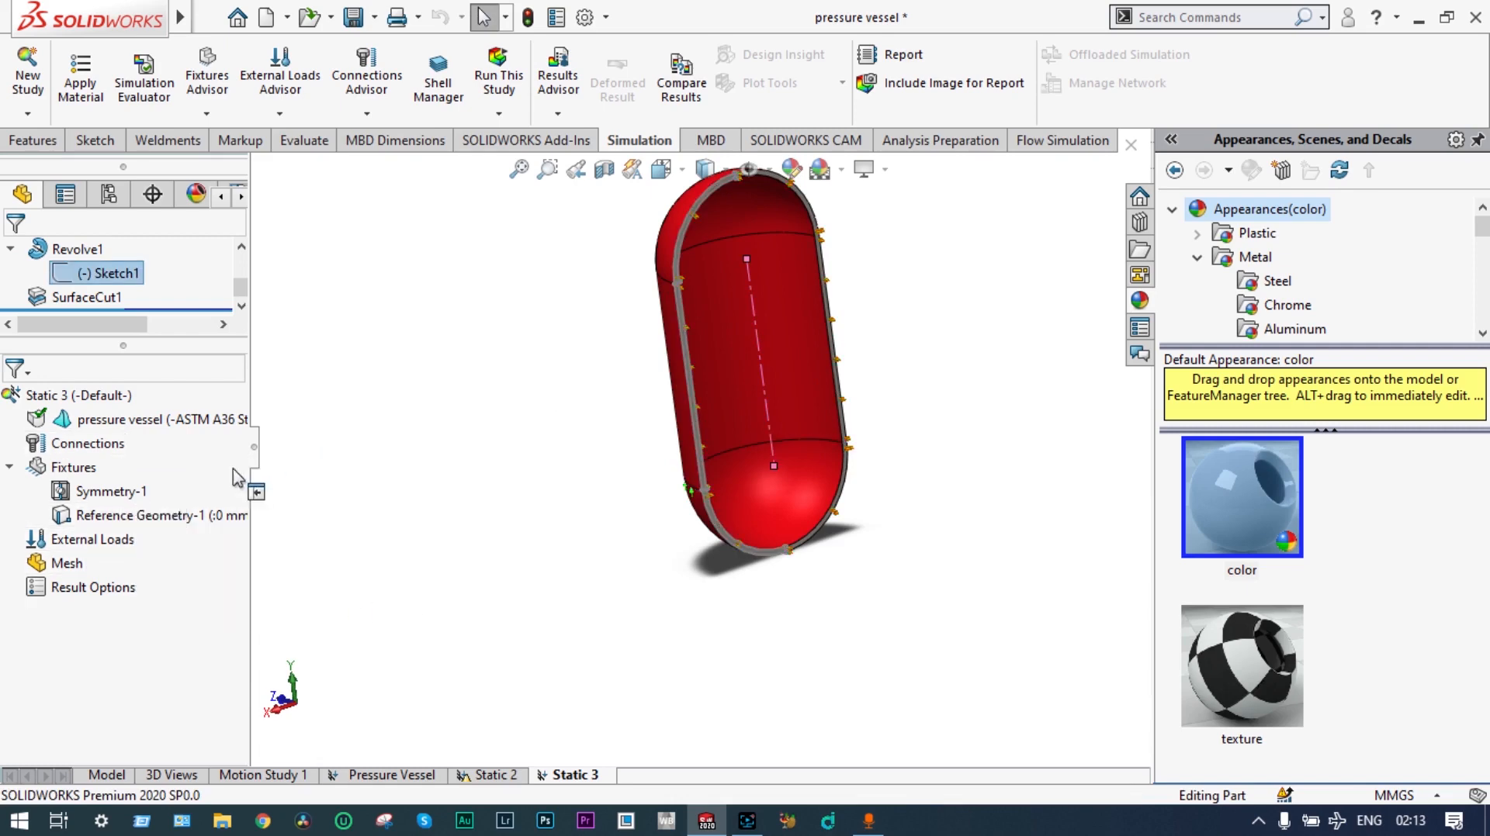
right_click(116, 544)
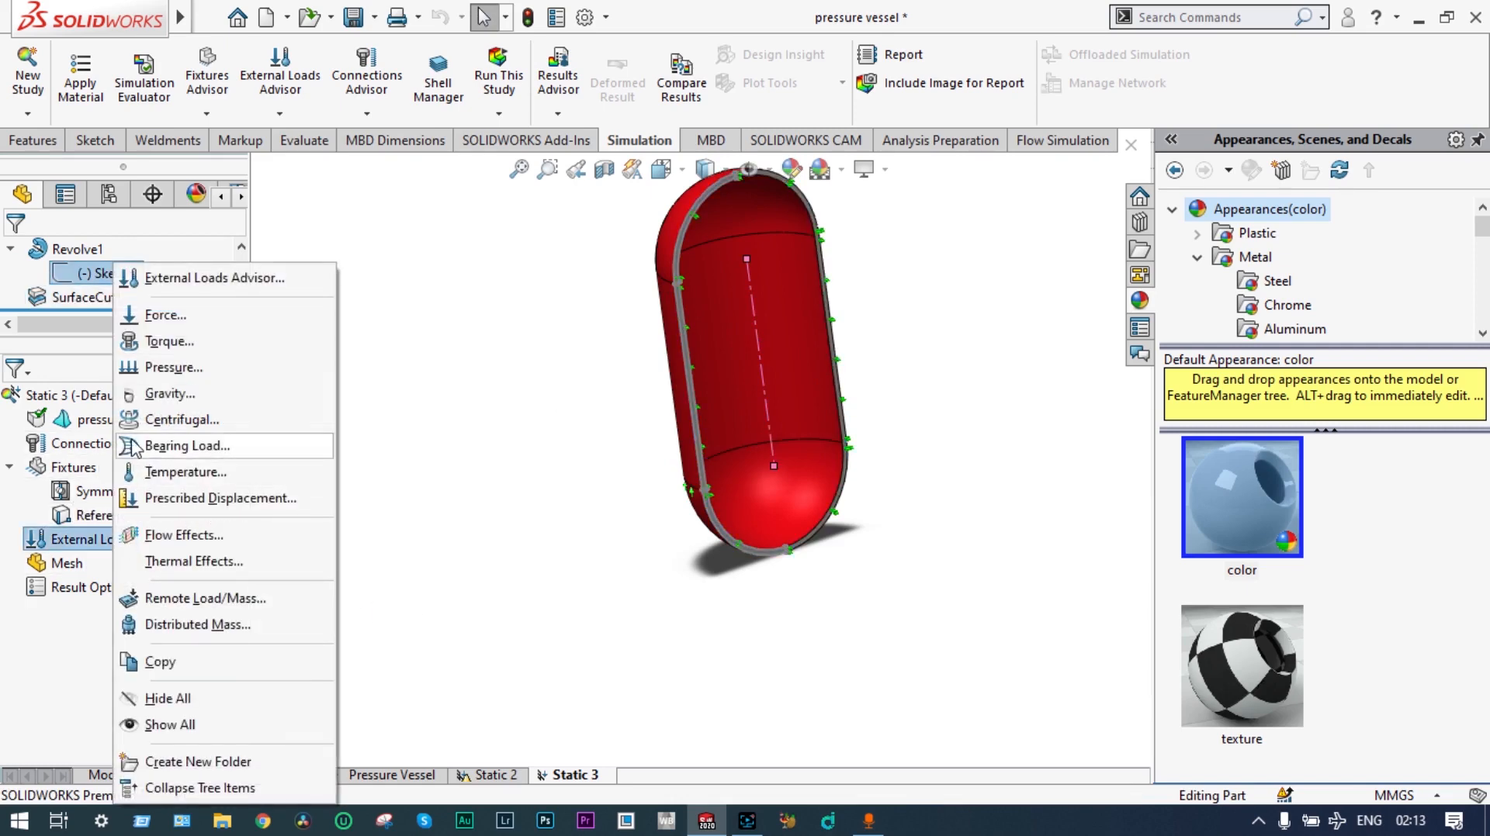
left_click(172, 367)
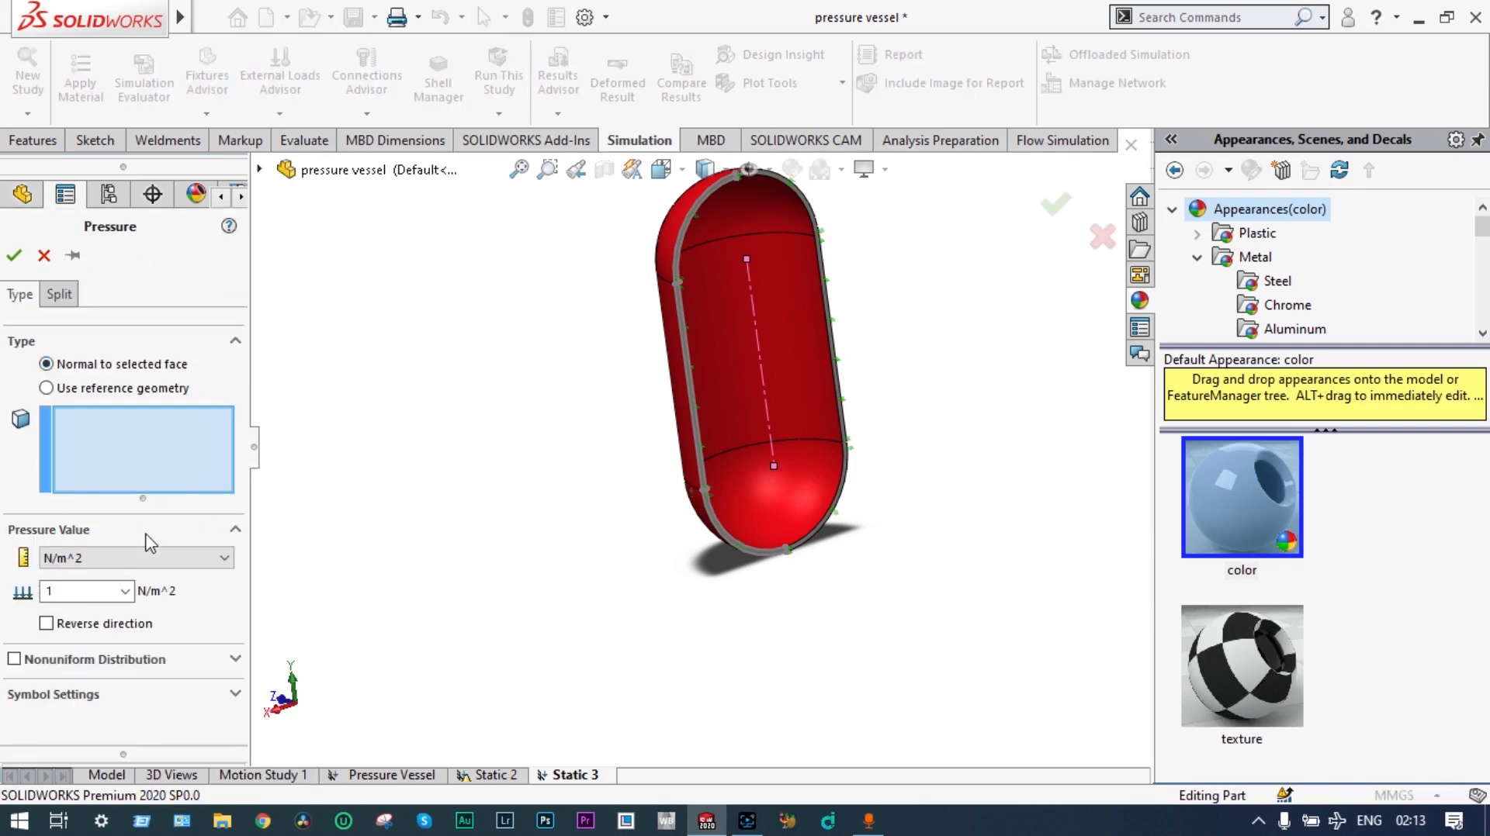
left_click(225, 560)
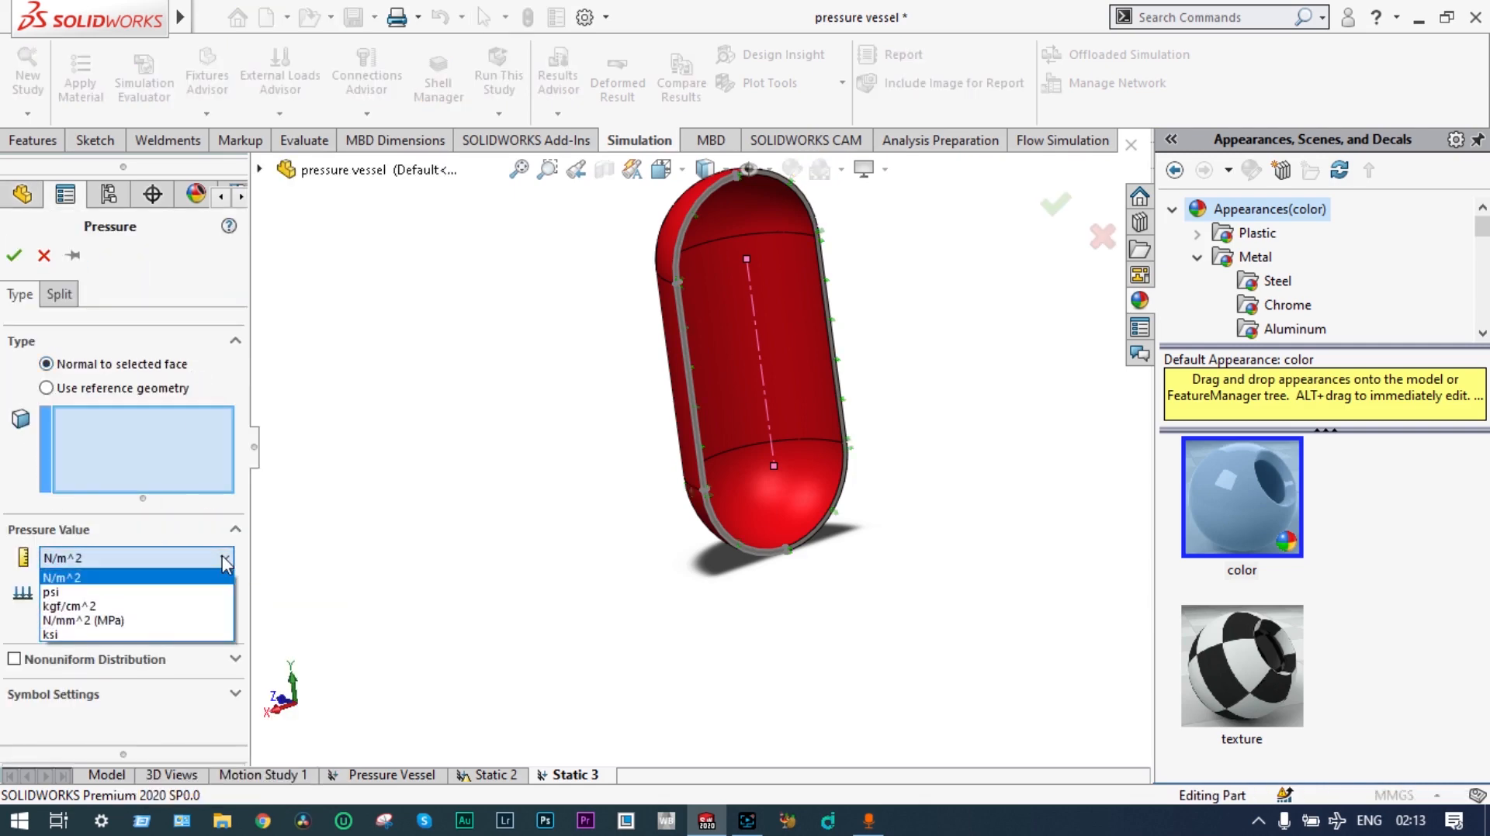
left_click(163, 621)
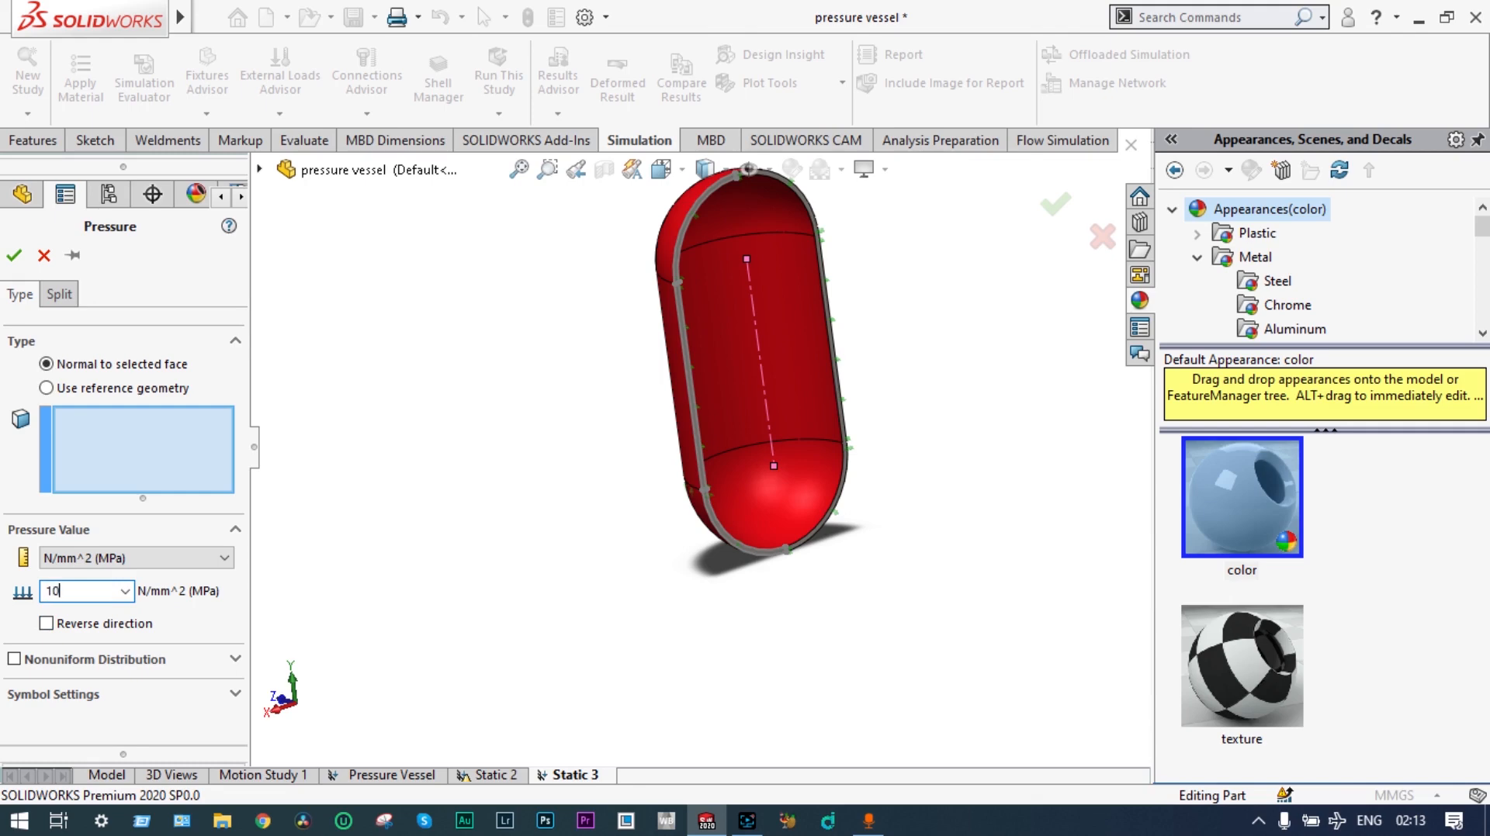
Apply the pressure load to the inner cylindrical wall and both inner dome faces of the halved vessel.
left_click(785, 352)
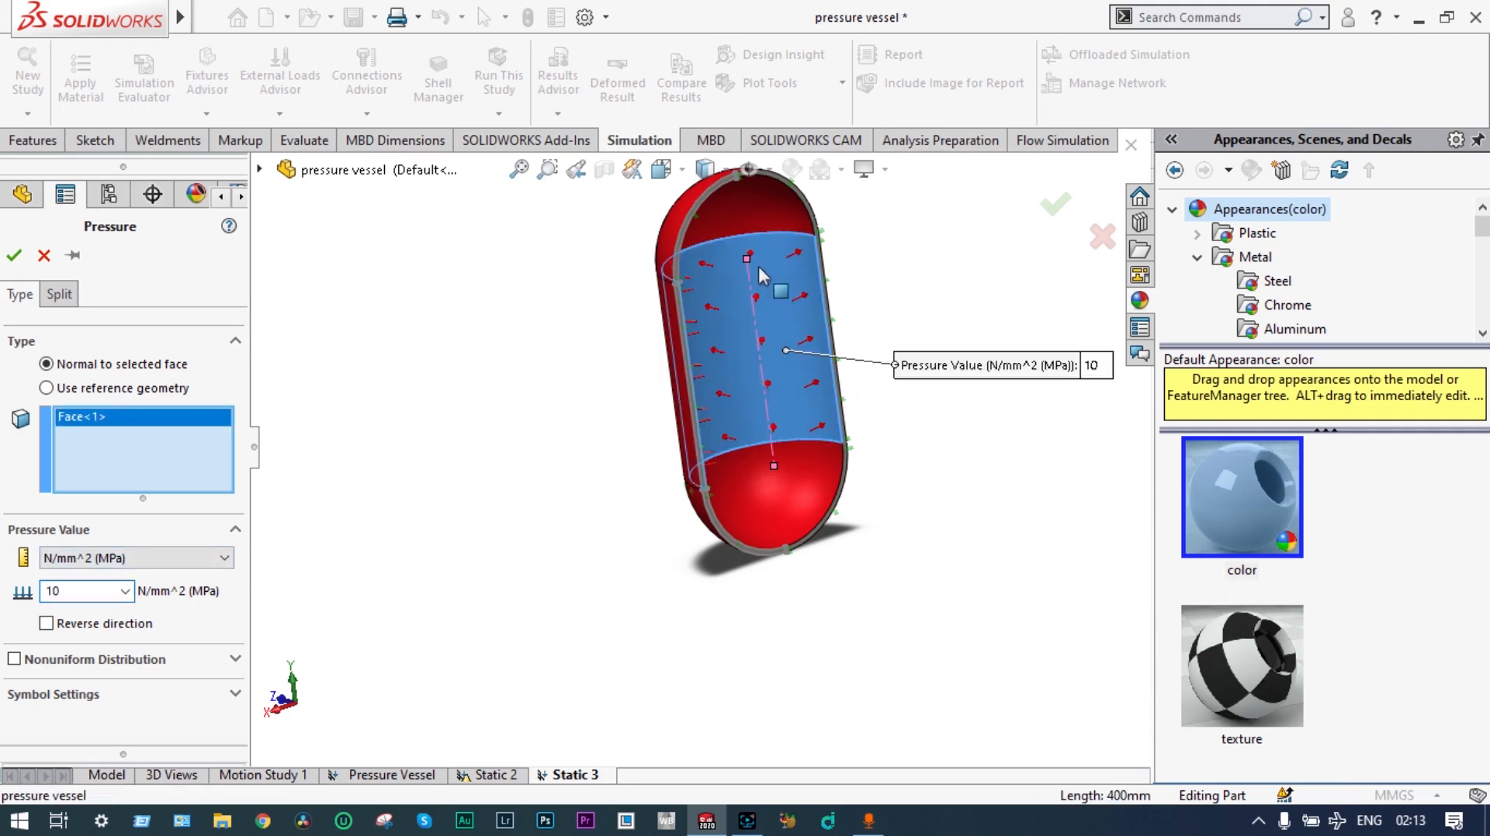
left_click(733, 213)
left_click(796, 493)
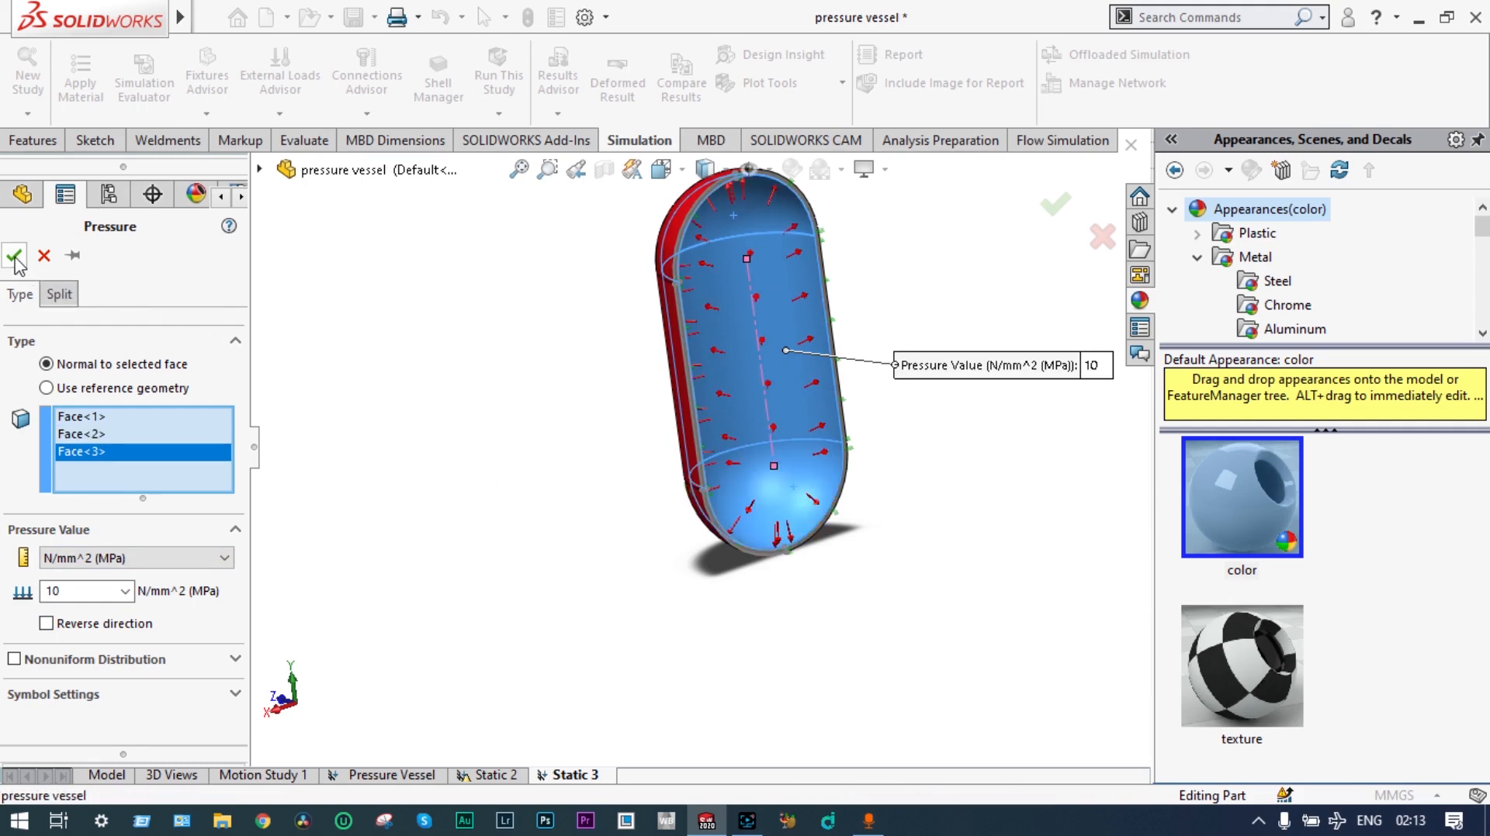
left_click(14, 256)
left_click(702, 483)
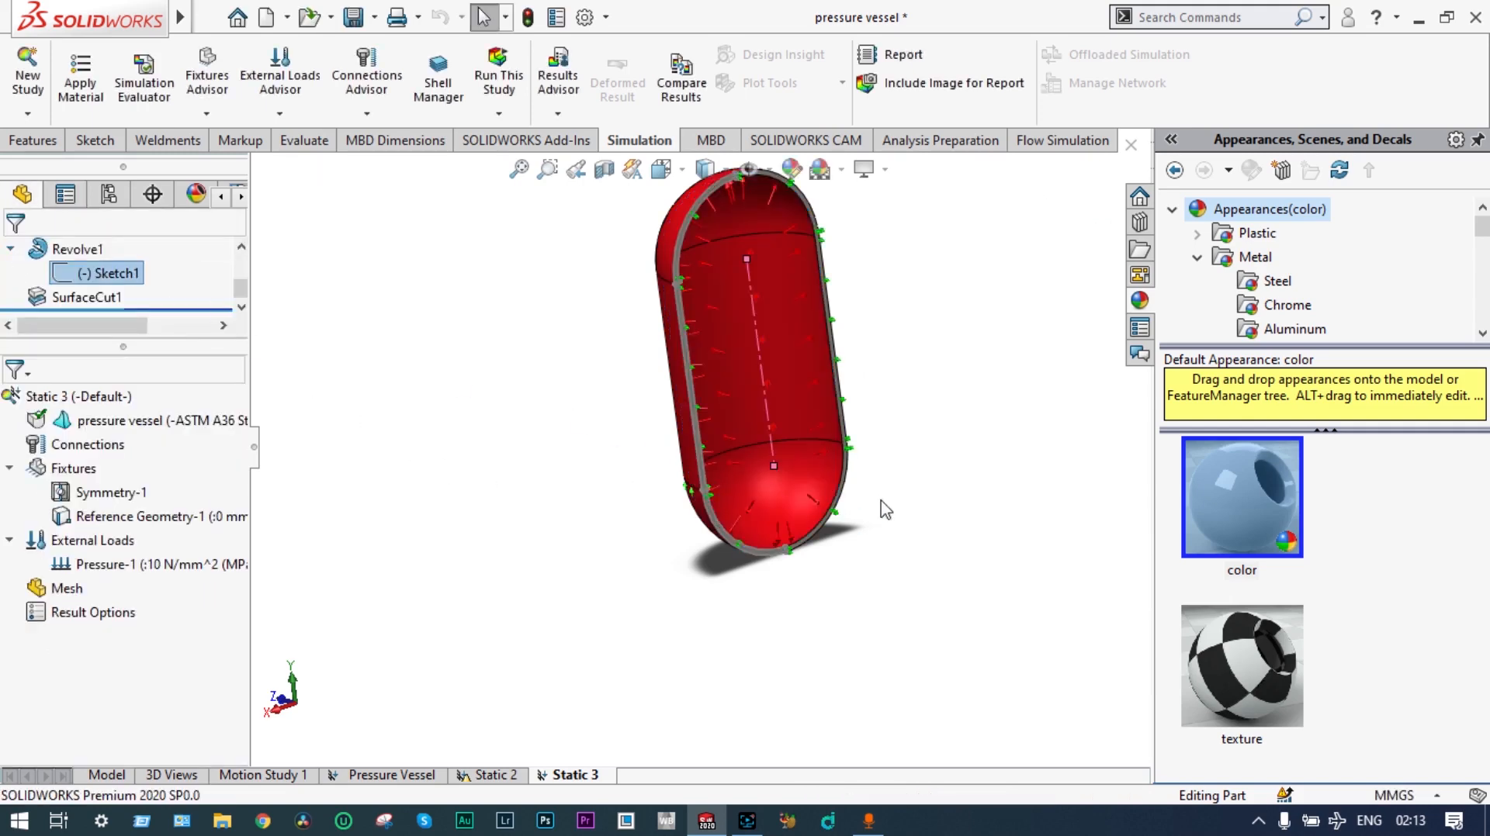
Mesh the halved vessel at the finest mesh density and run the study.
middle_click_drag(883, 500, 859, 505)
left_click(1139, 682)
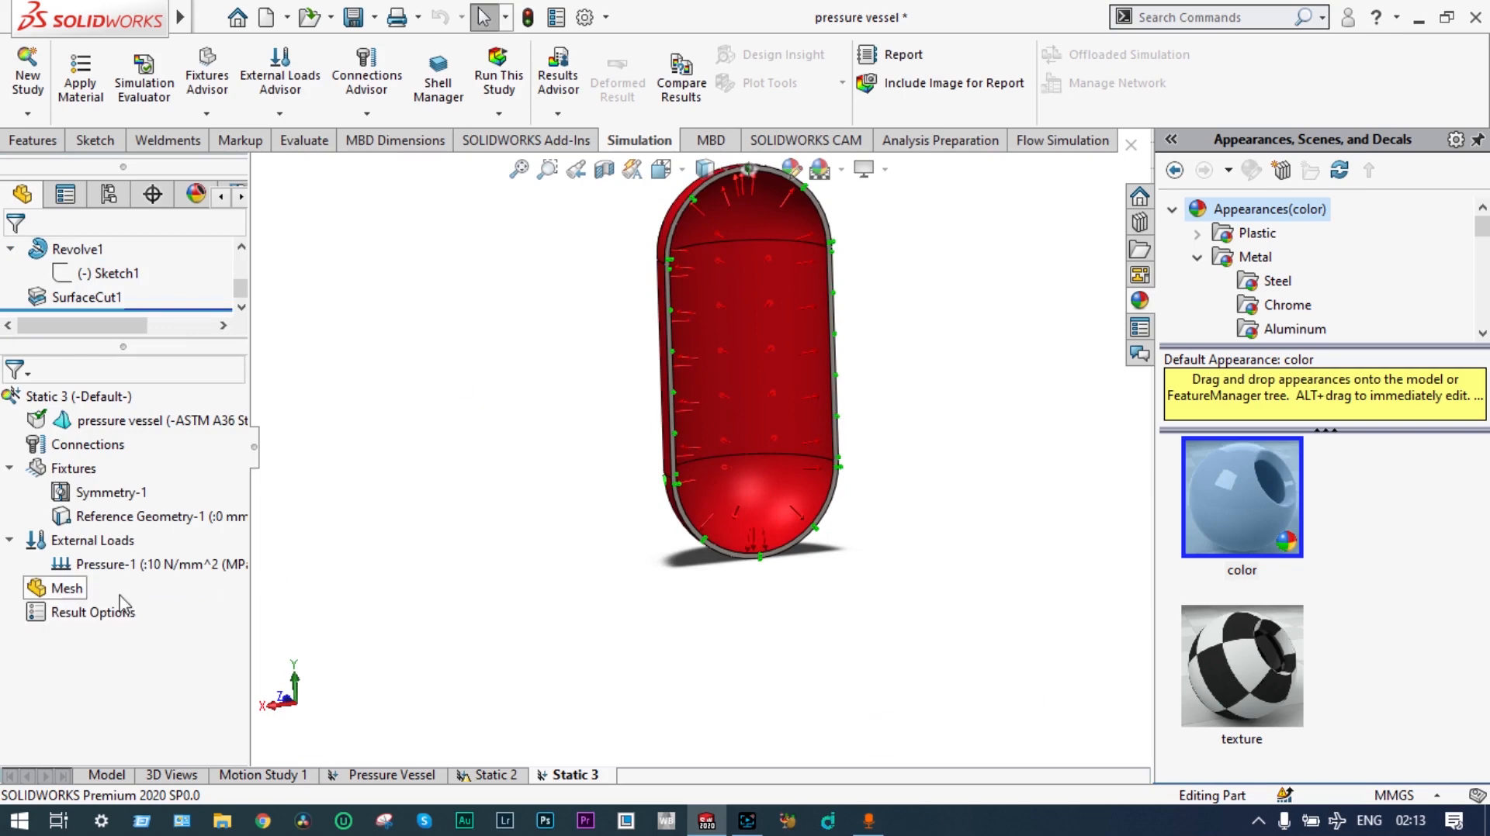
right_click(74, 597)
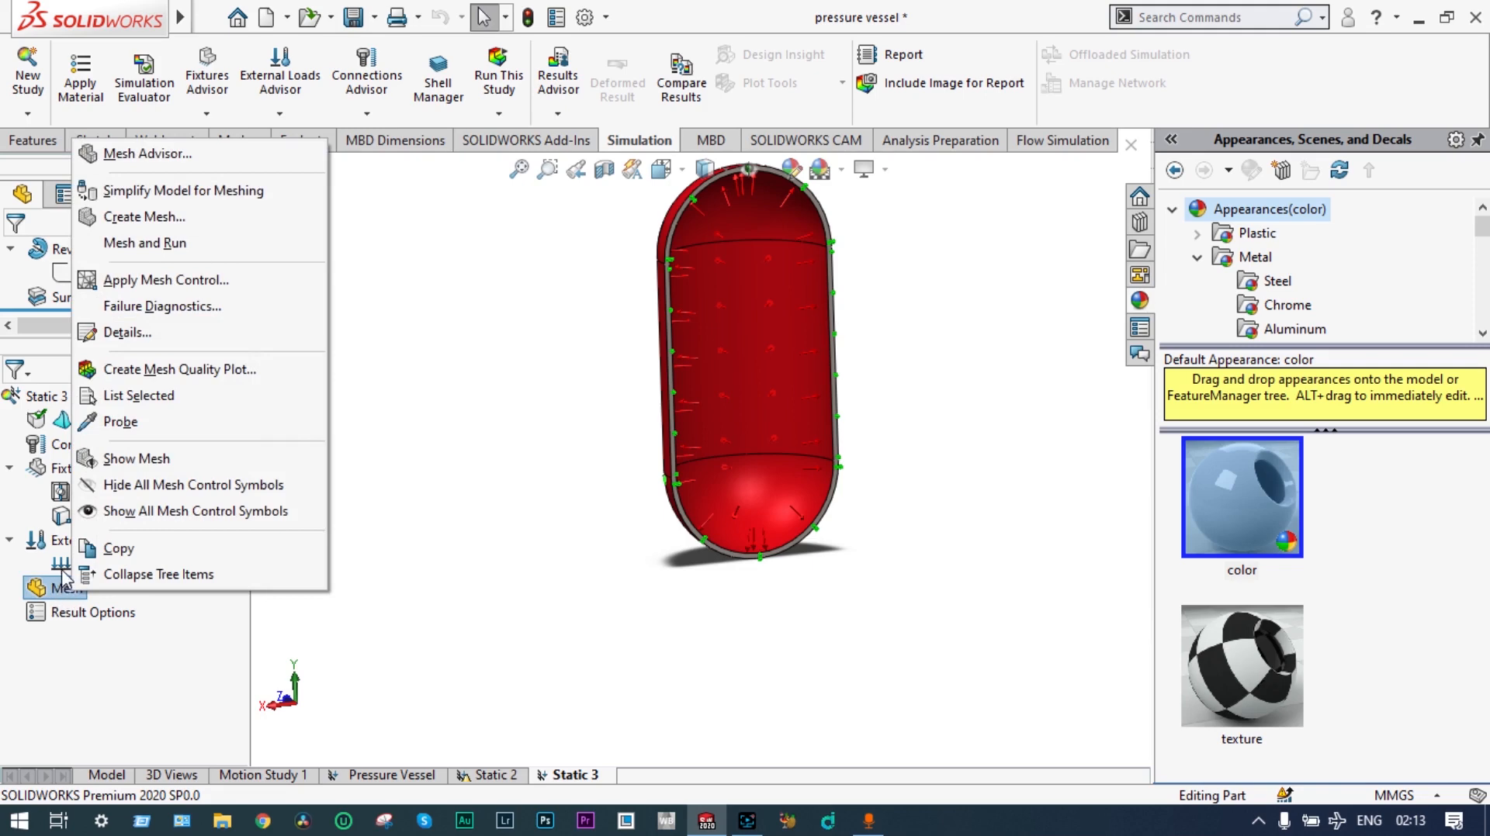
left_click(141, 218)
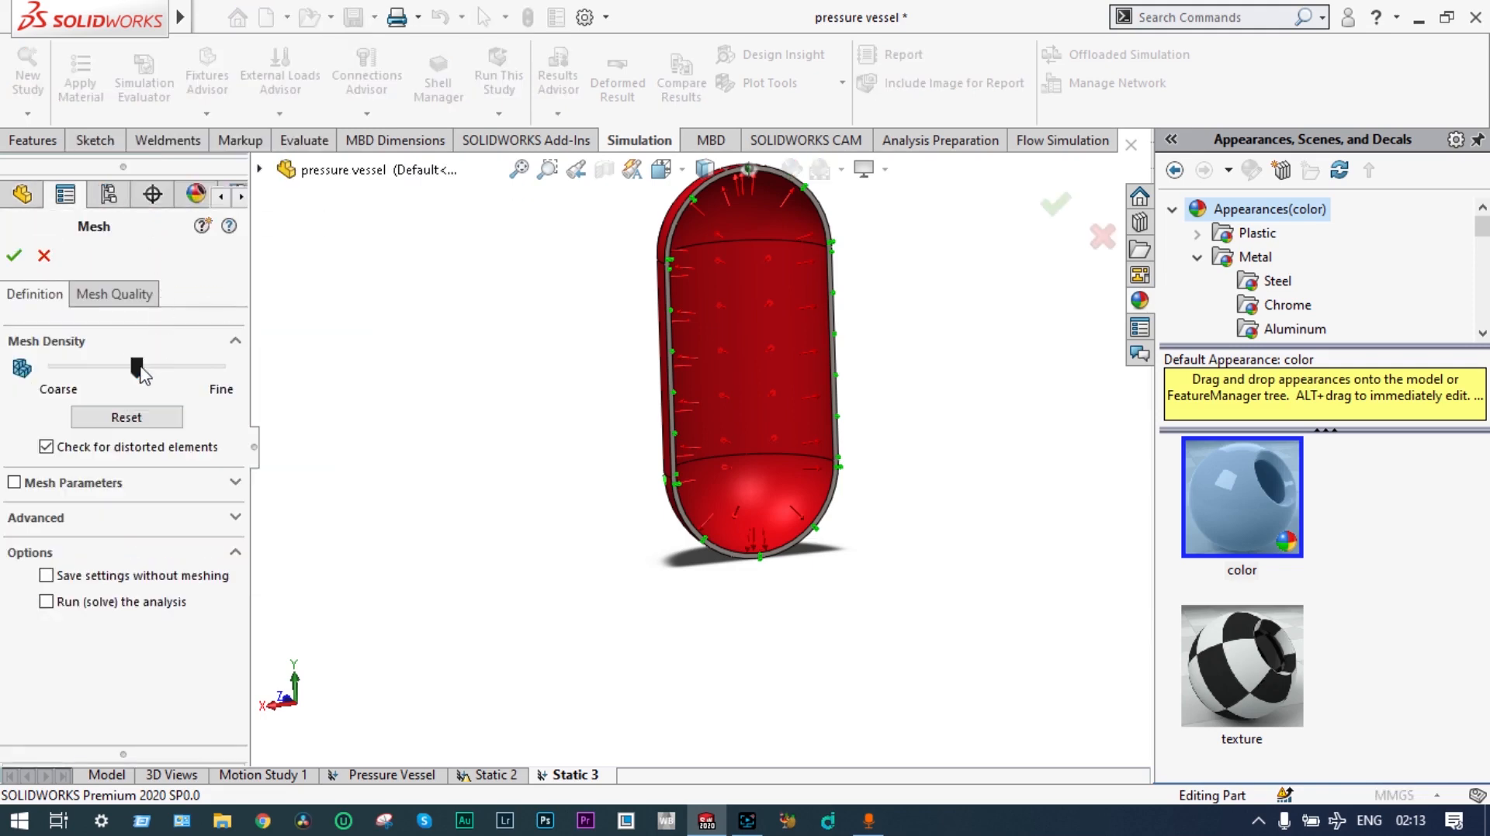
left_click_drag(142, 375, 230, 379)
left_click(14, 255)
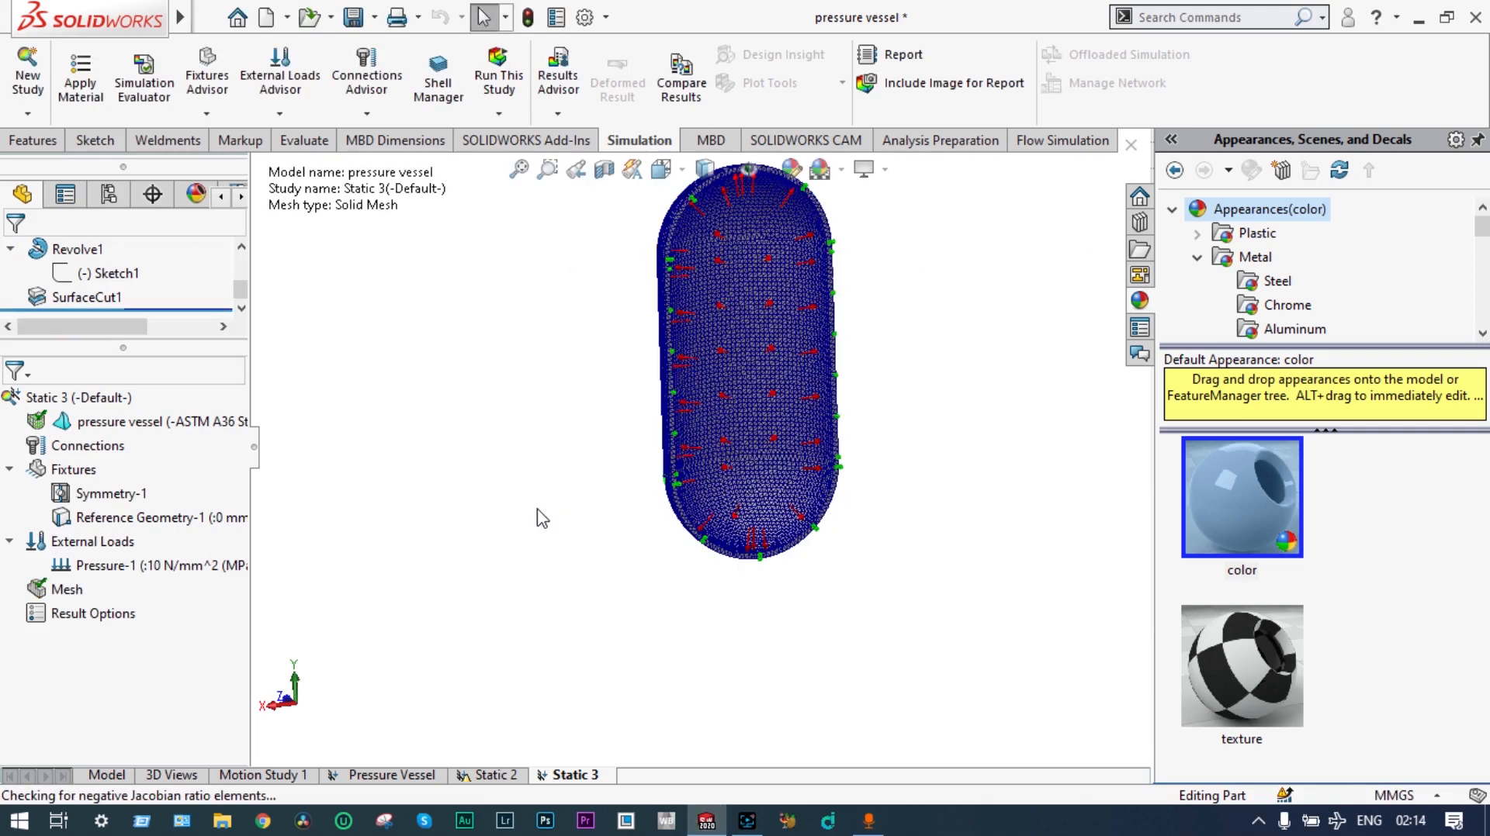
left_click(499, 113)
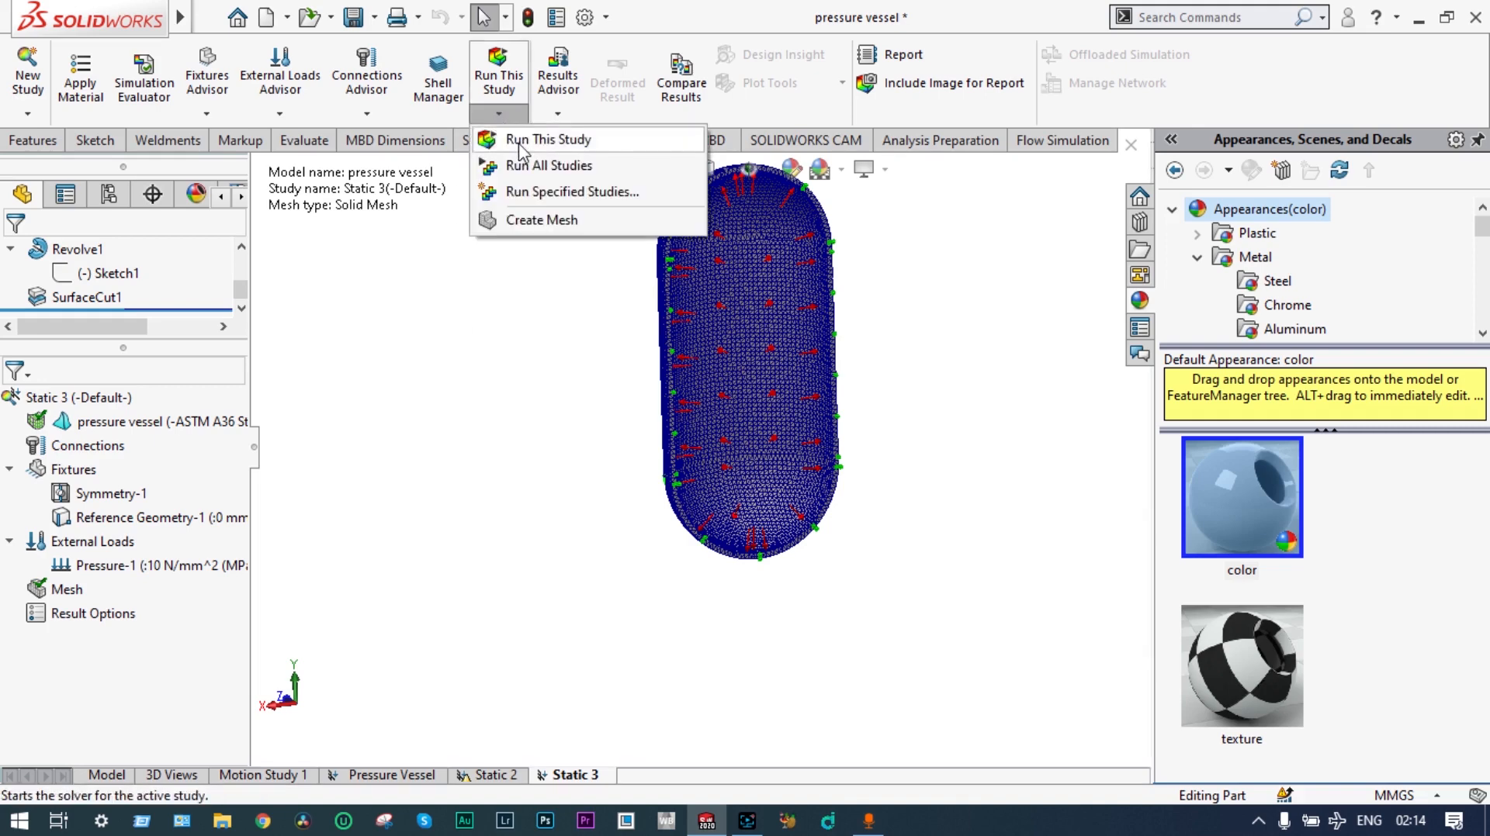
left_click(518, 140)
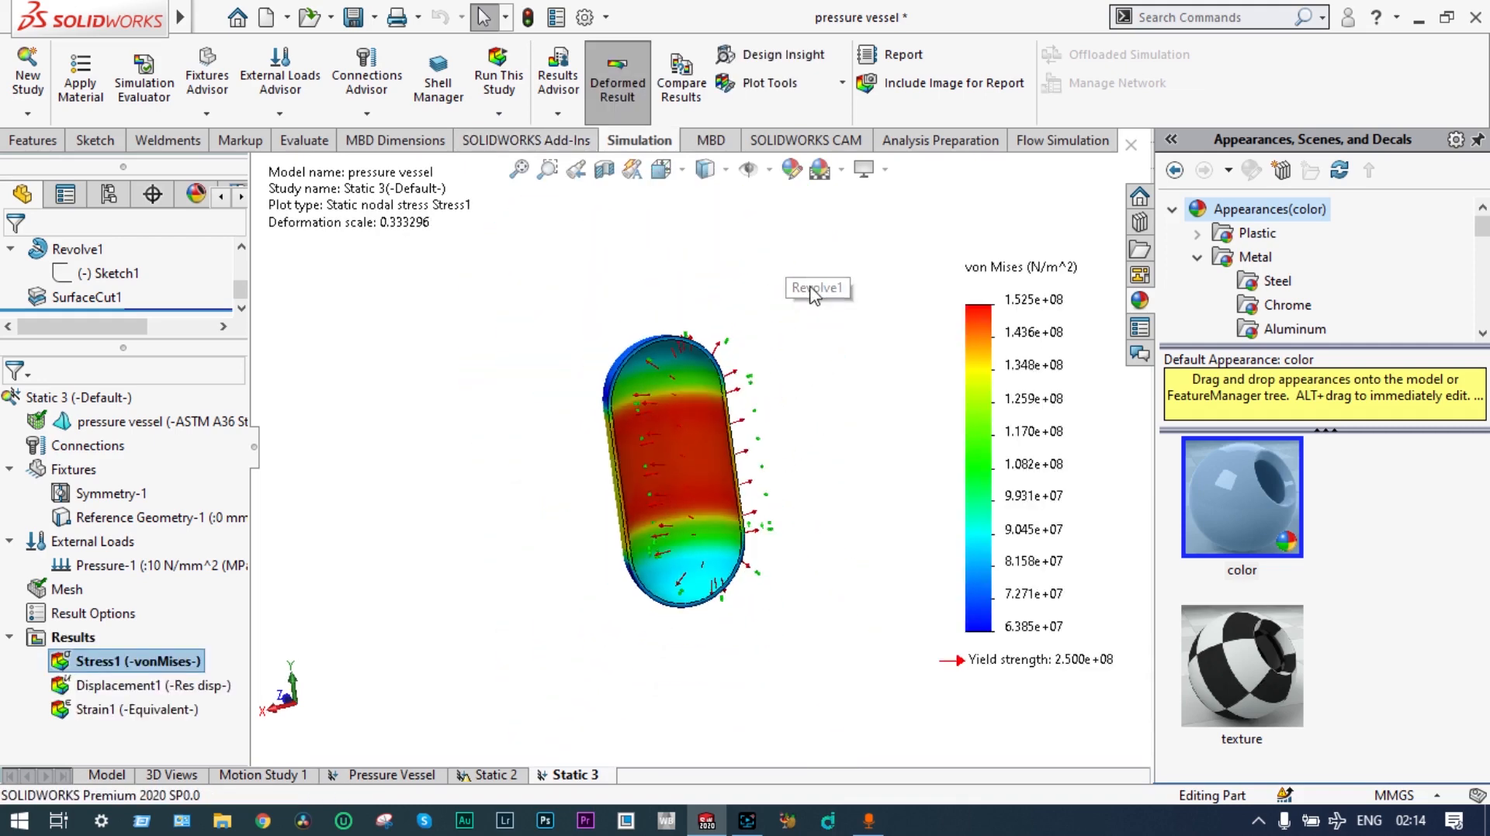
Set the halved vessel's stress plot to P1: 1st Principal Stress, displayed in N/mm^2 (MPa).
middle_click_drag(811, 295, 667, 453)
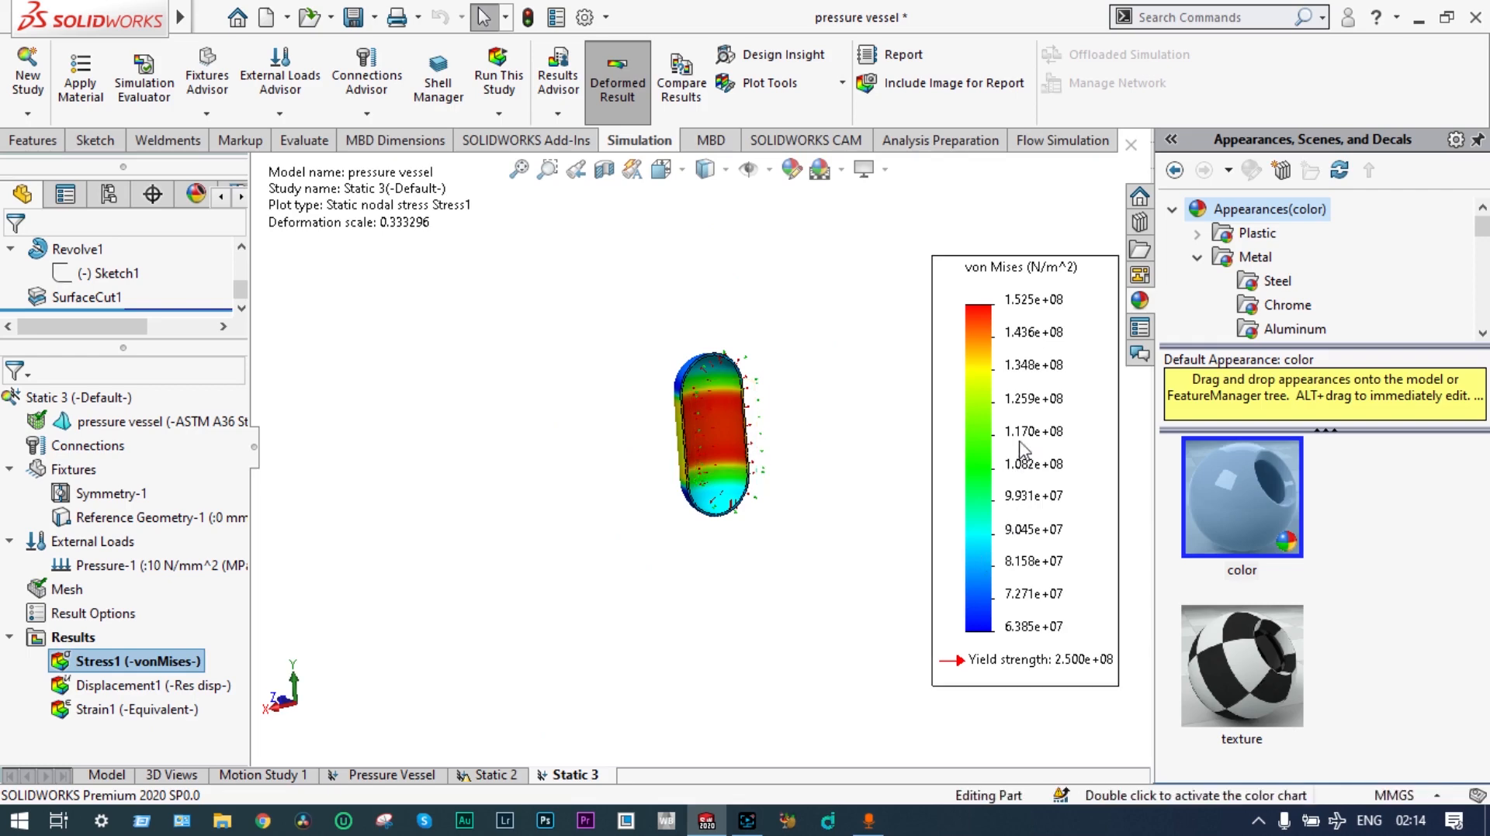
right_click(1015, 524)
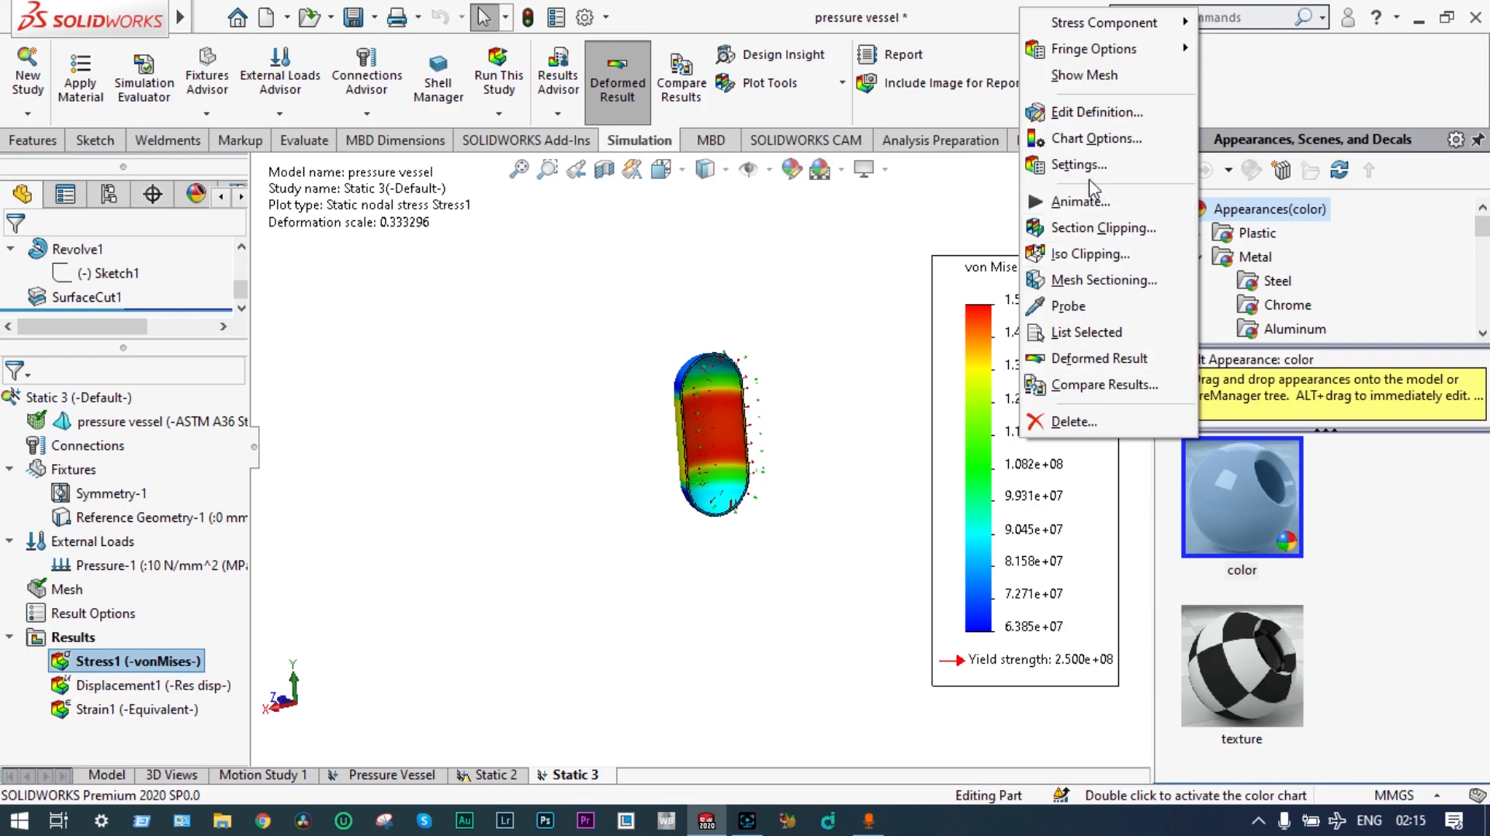
left_click(1093, 113)
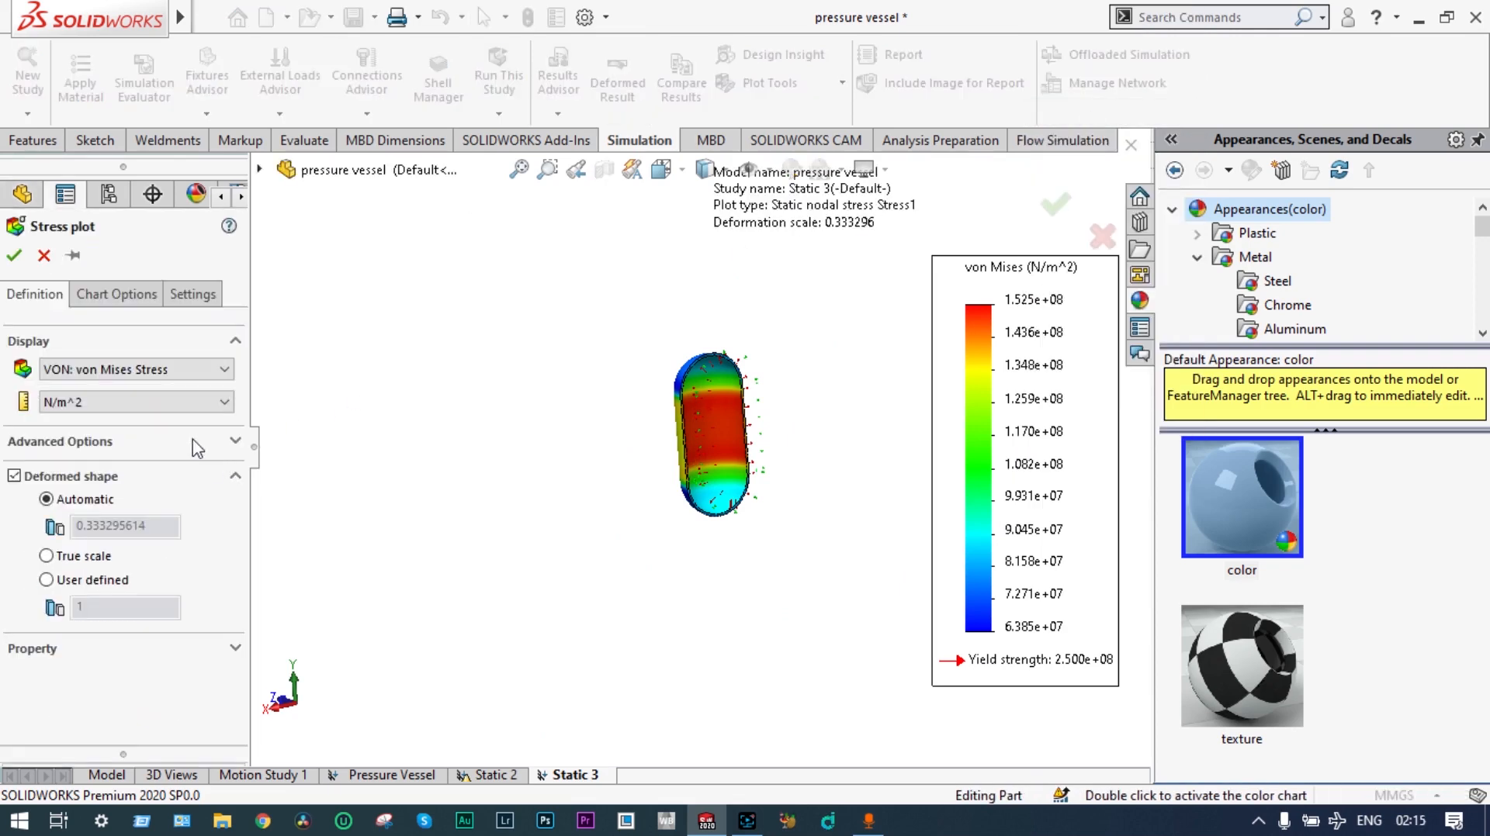
left_click(225, 403)
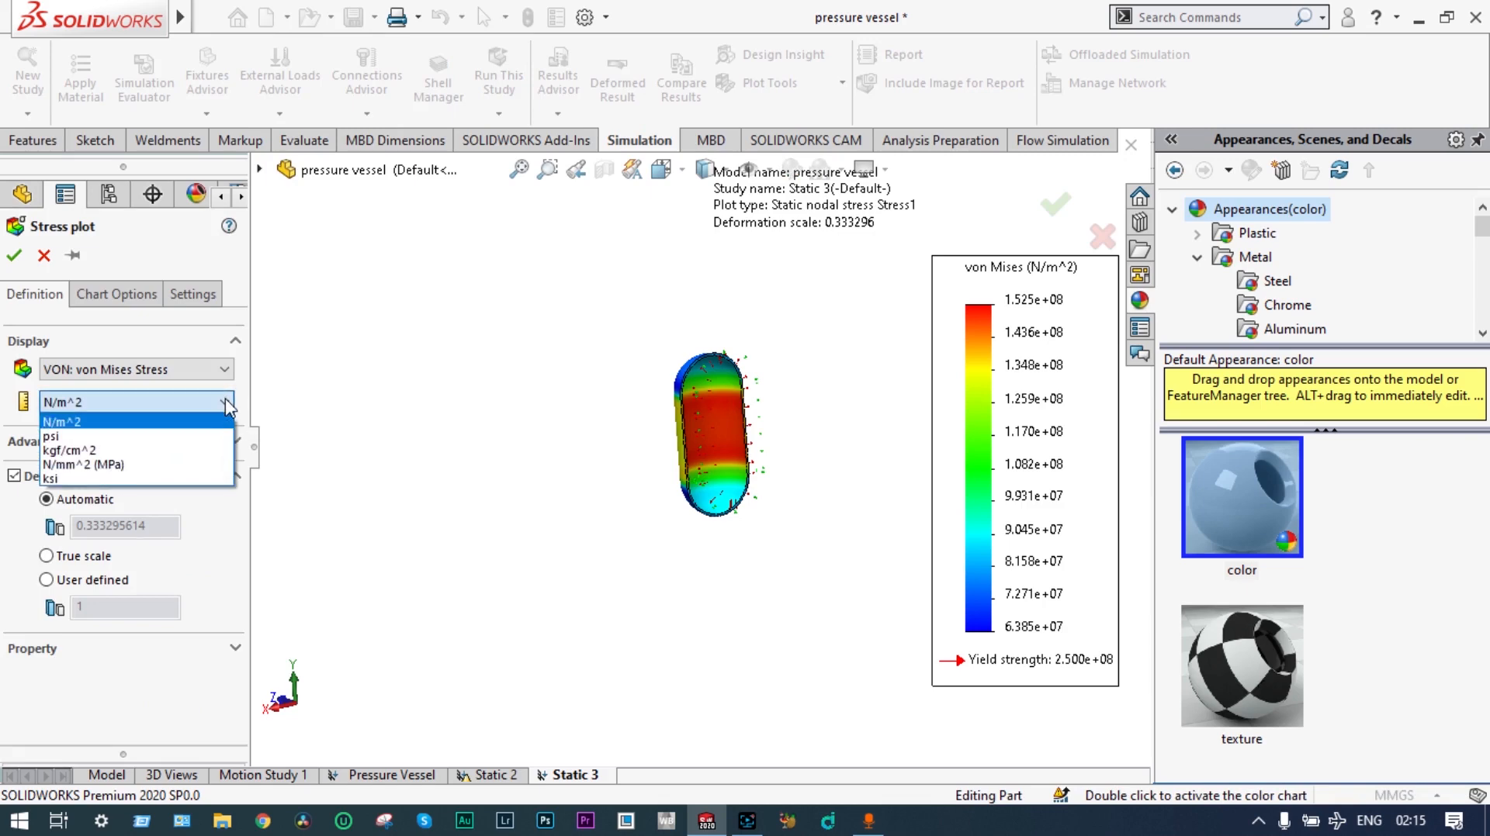
left_click(214, 465)
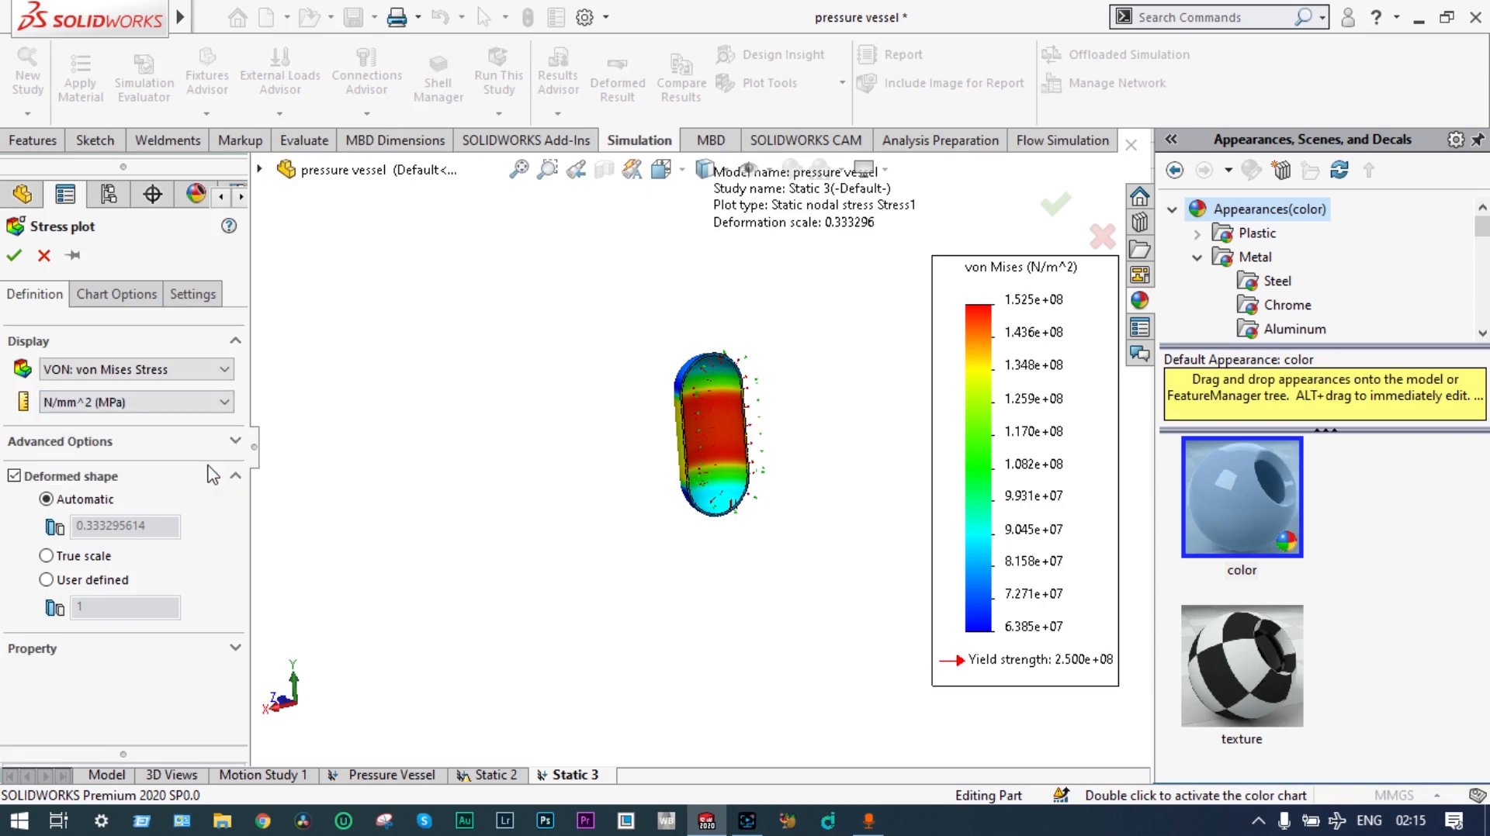
left_click(225, 370)
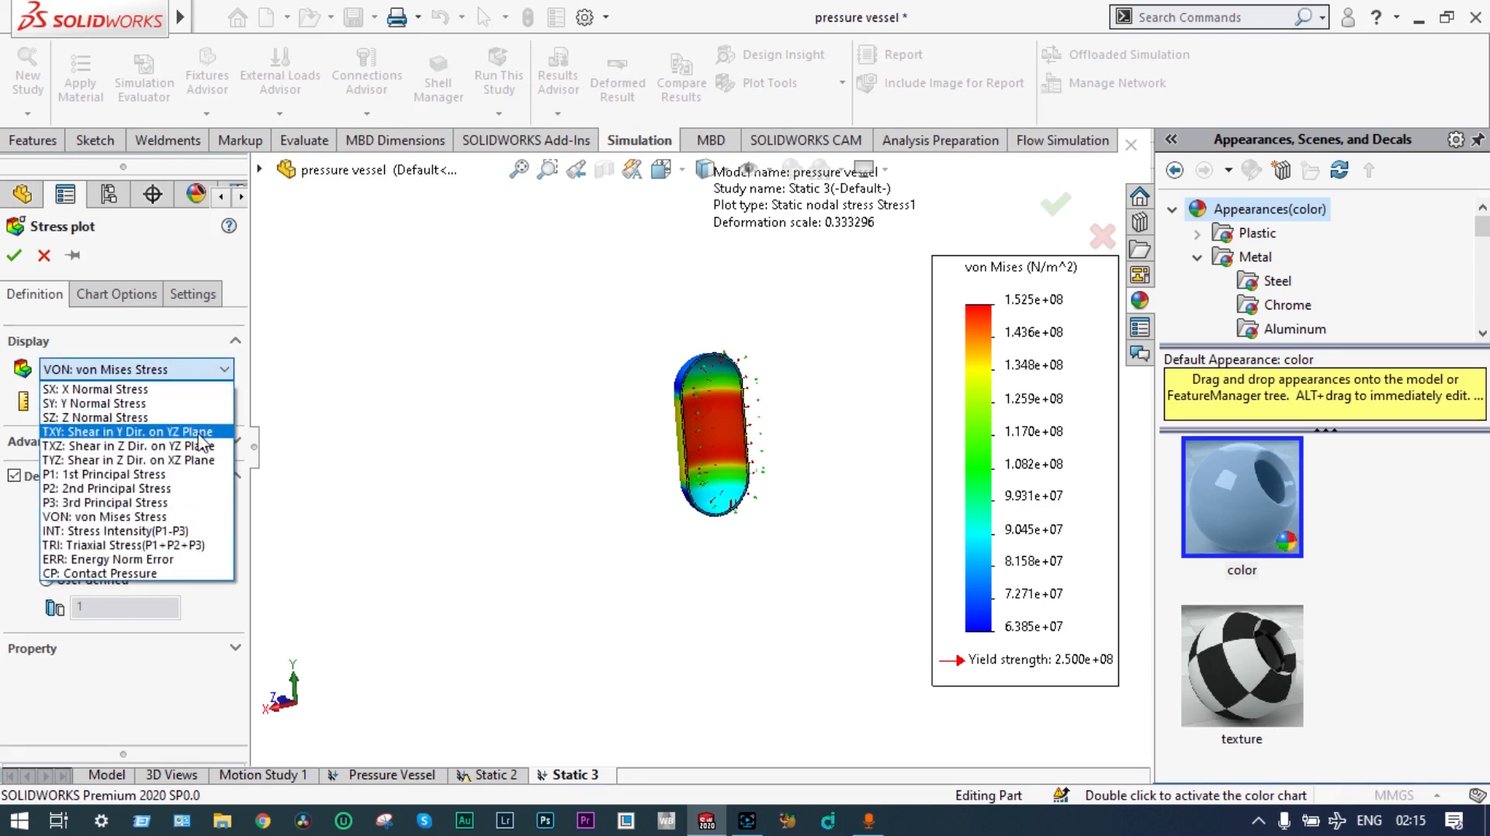
left_click(192, 475)
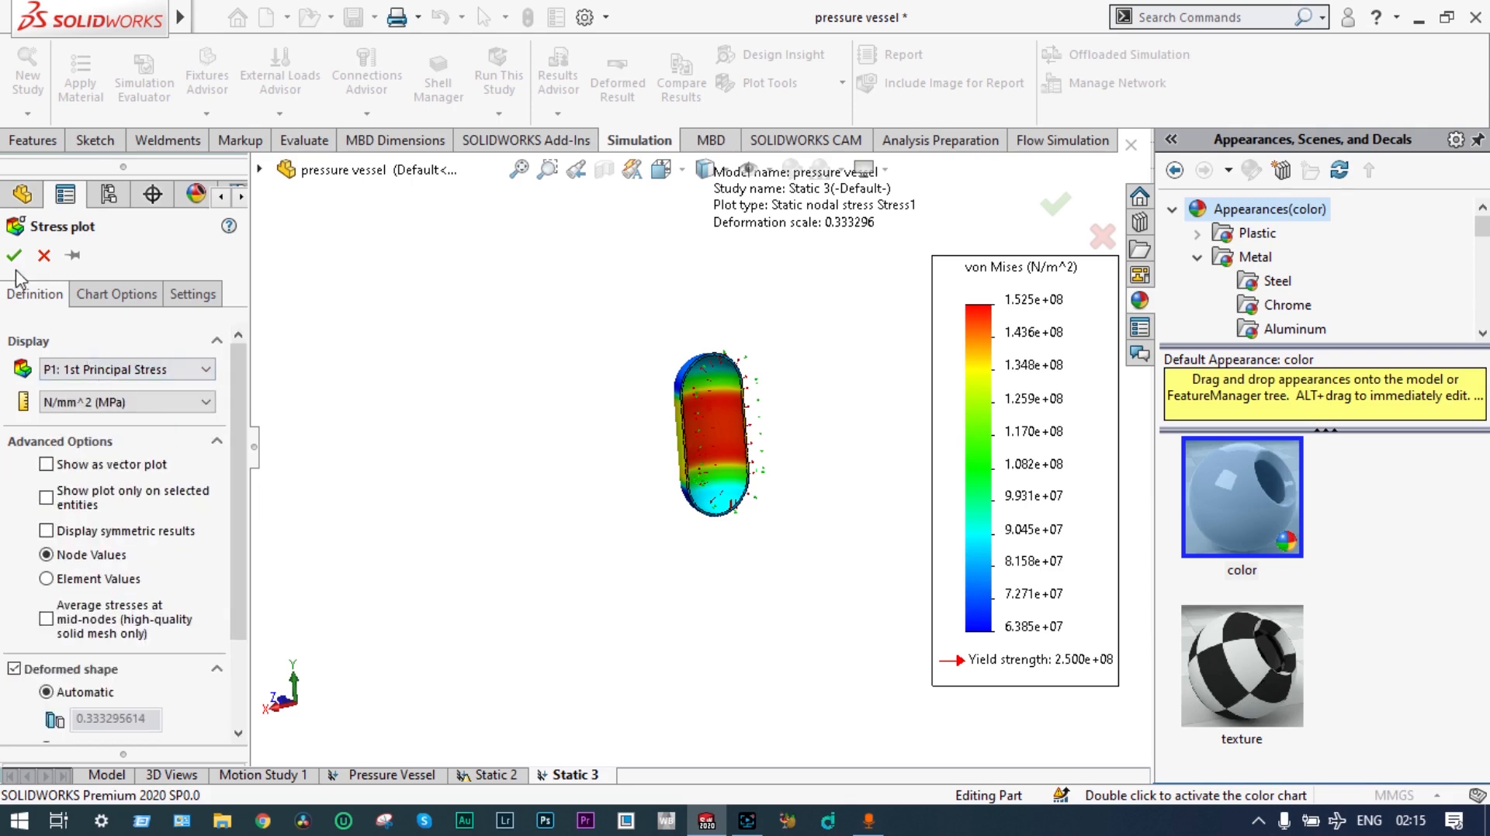
key("Return")
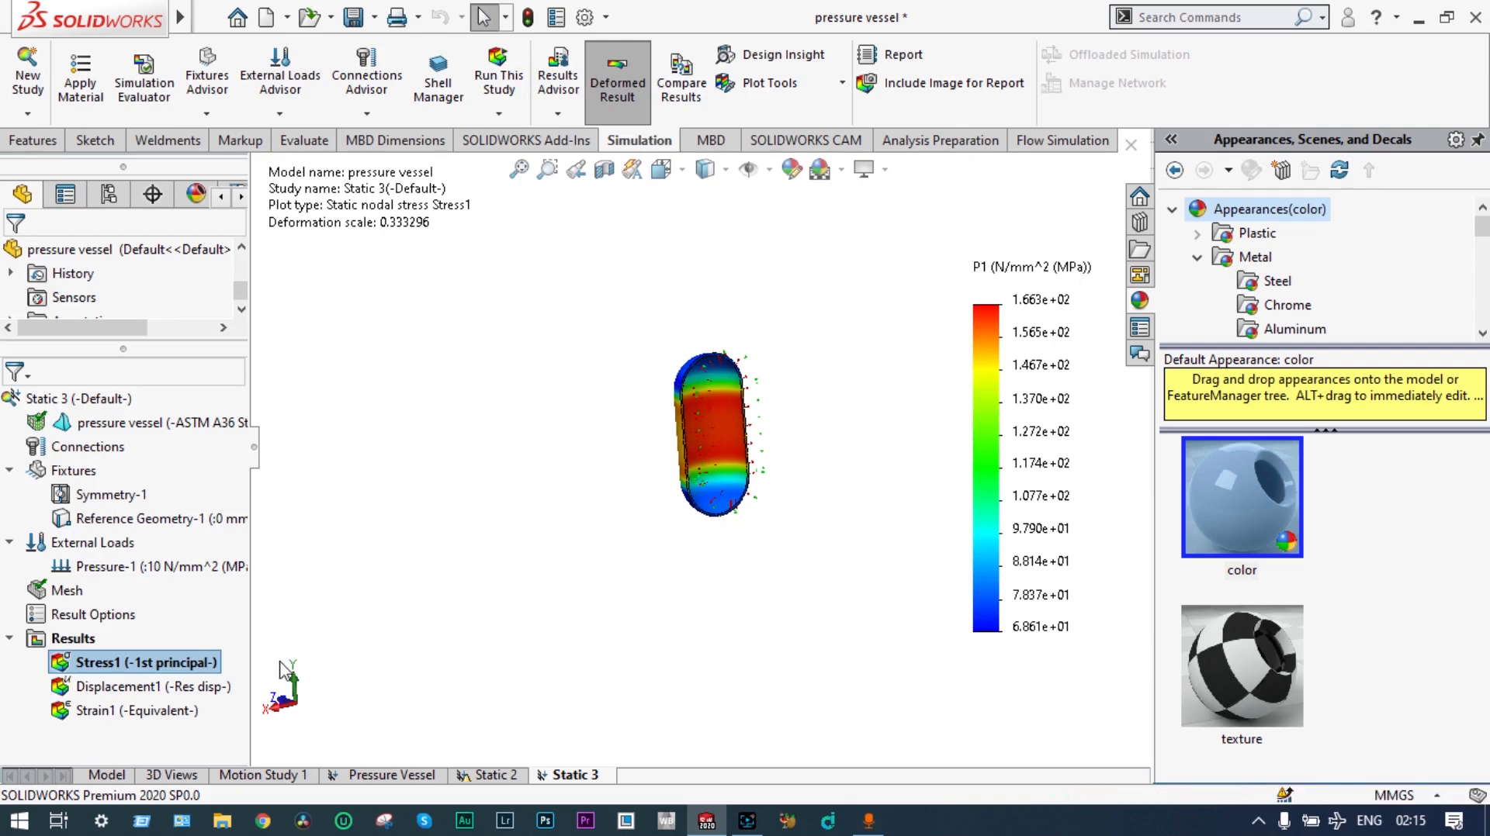
Switch the stress plot to P2: 2nd Principal Stress and inspect its distribution over the halved vessel.
right_click(182, 670)
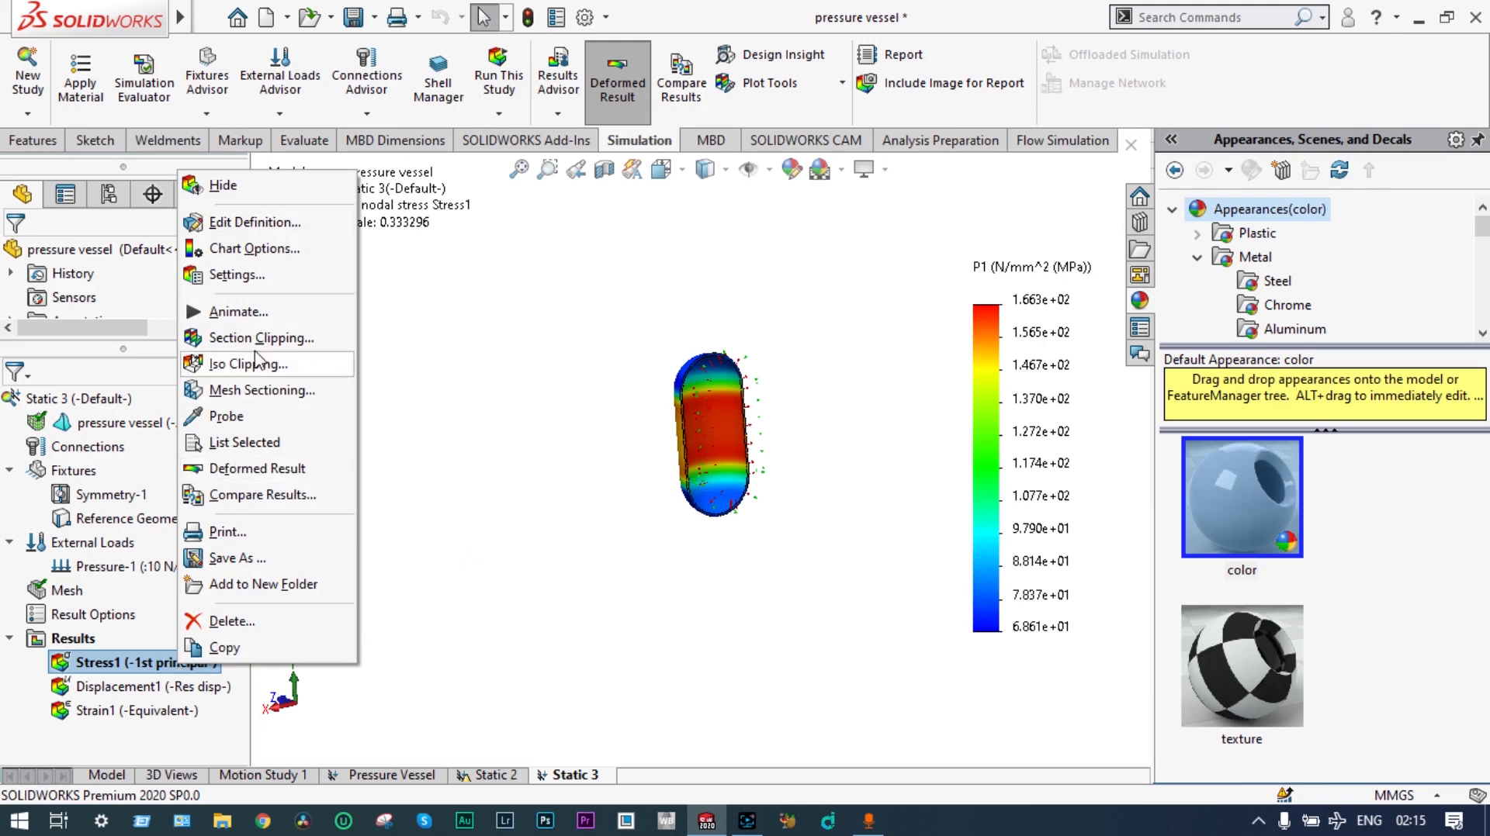
left_click(273, 224)
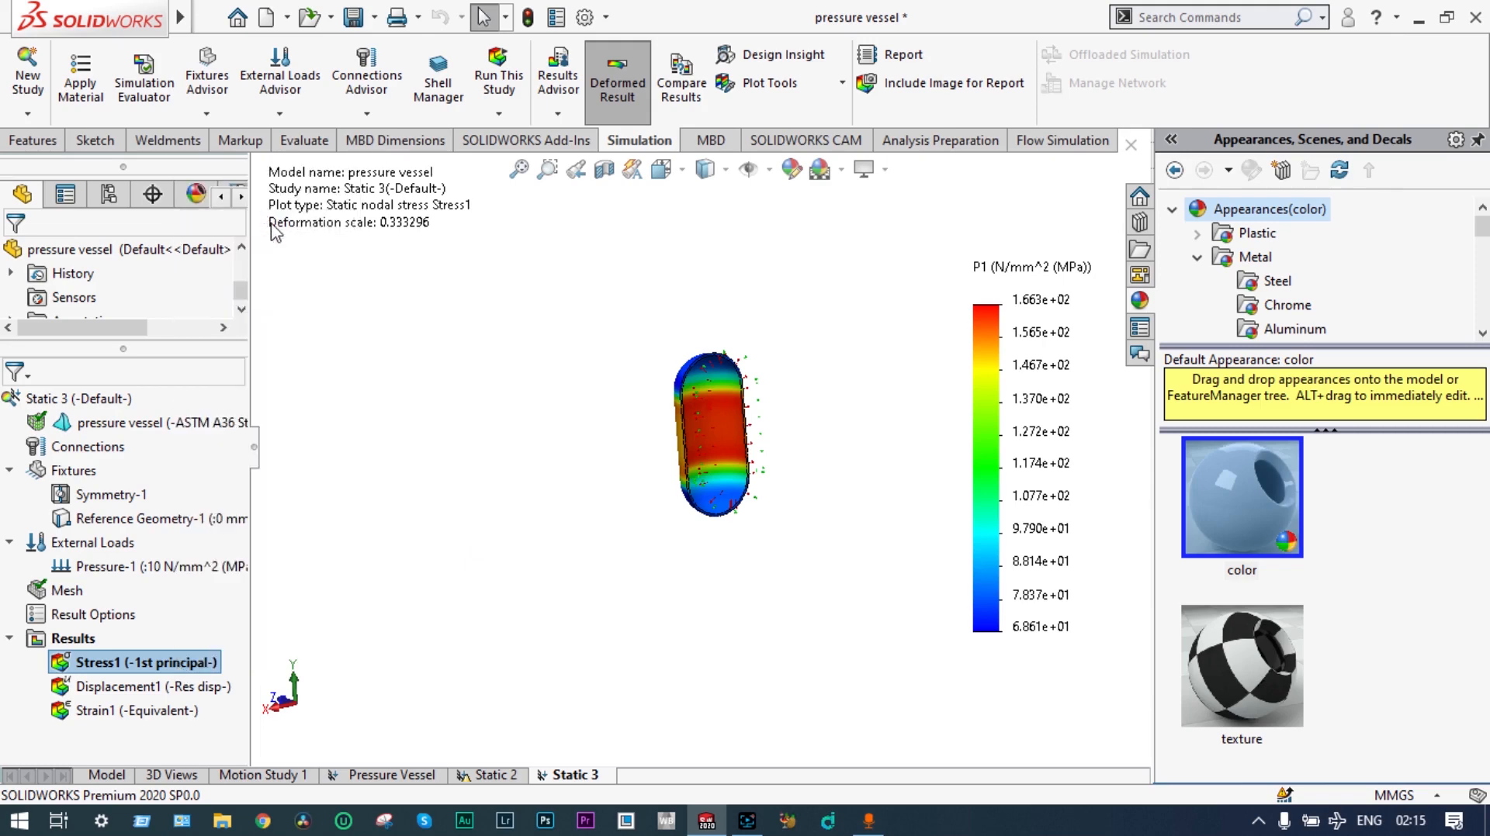
left_click(225, 370)
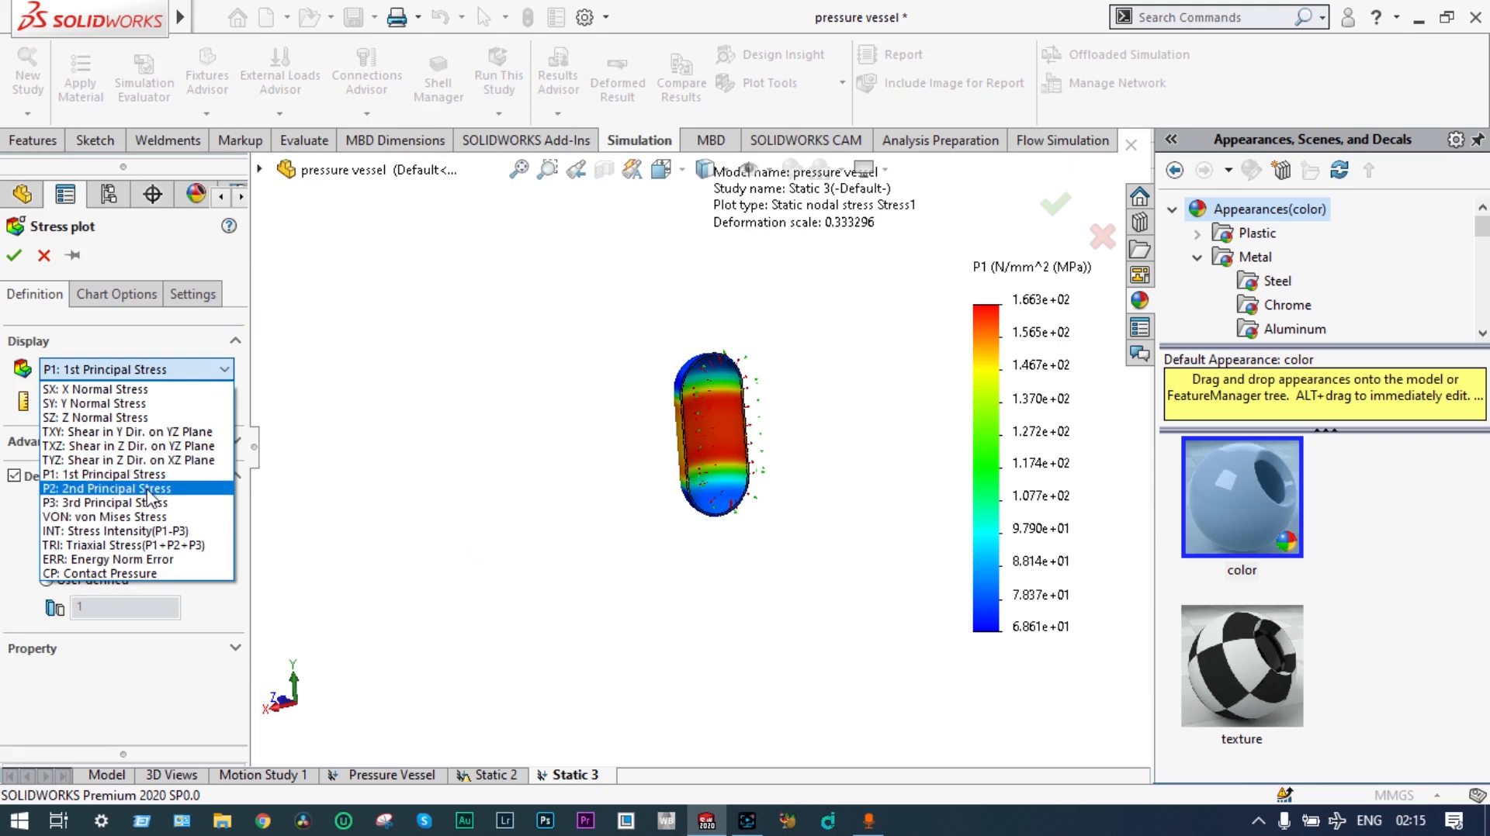
left_click(14, 261)
left_click(14, 259)
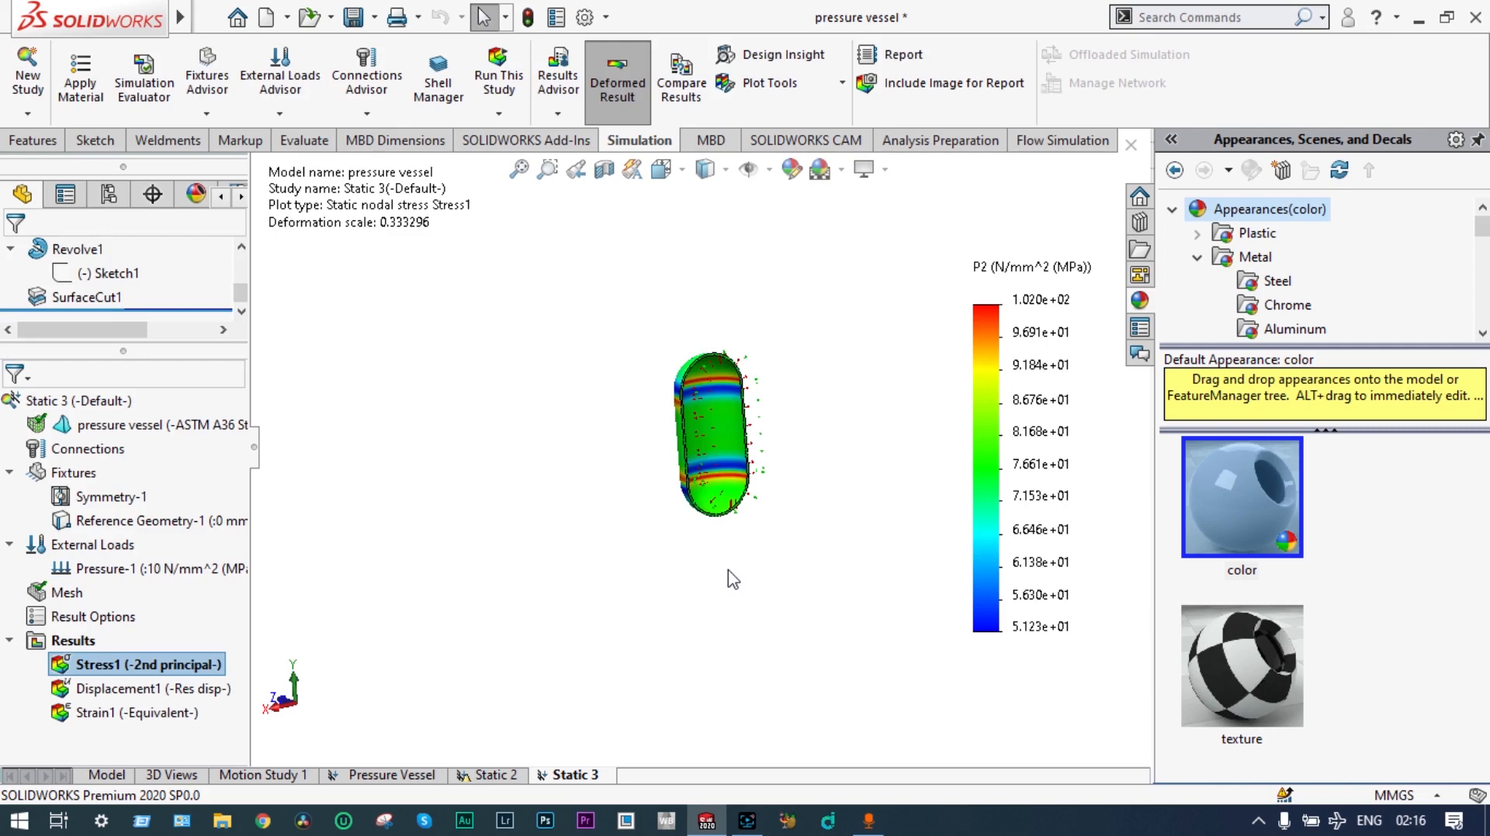
scroll(810, 489, "down", 6)
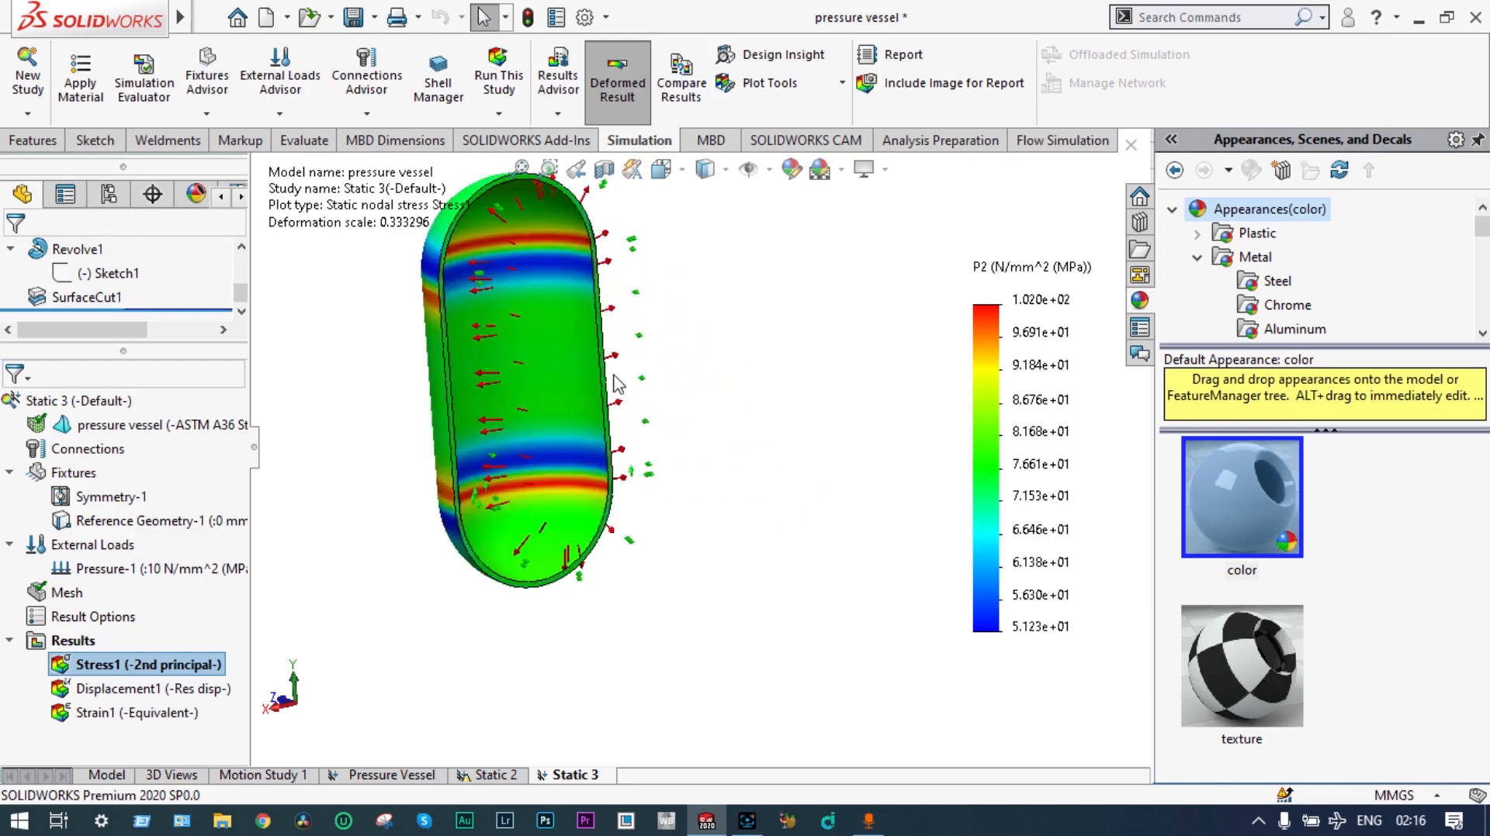
scroll(446, 339, "up", 2)
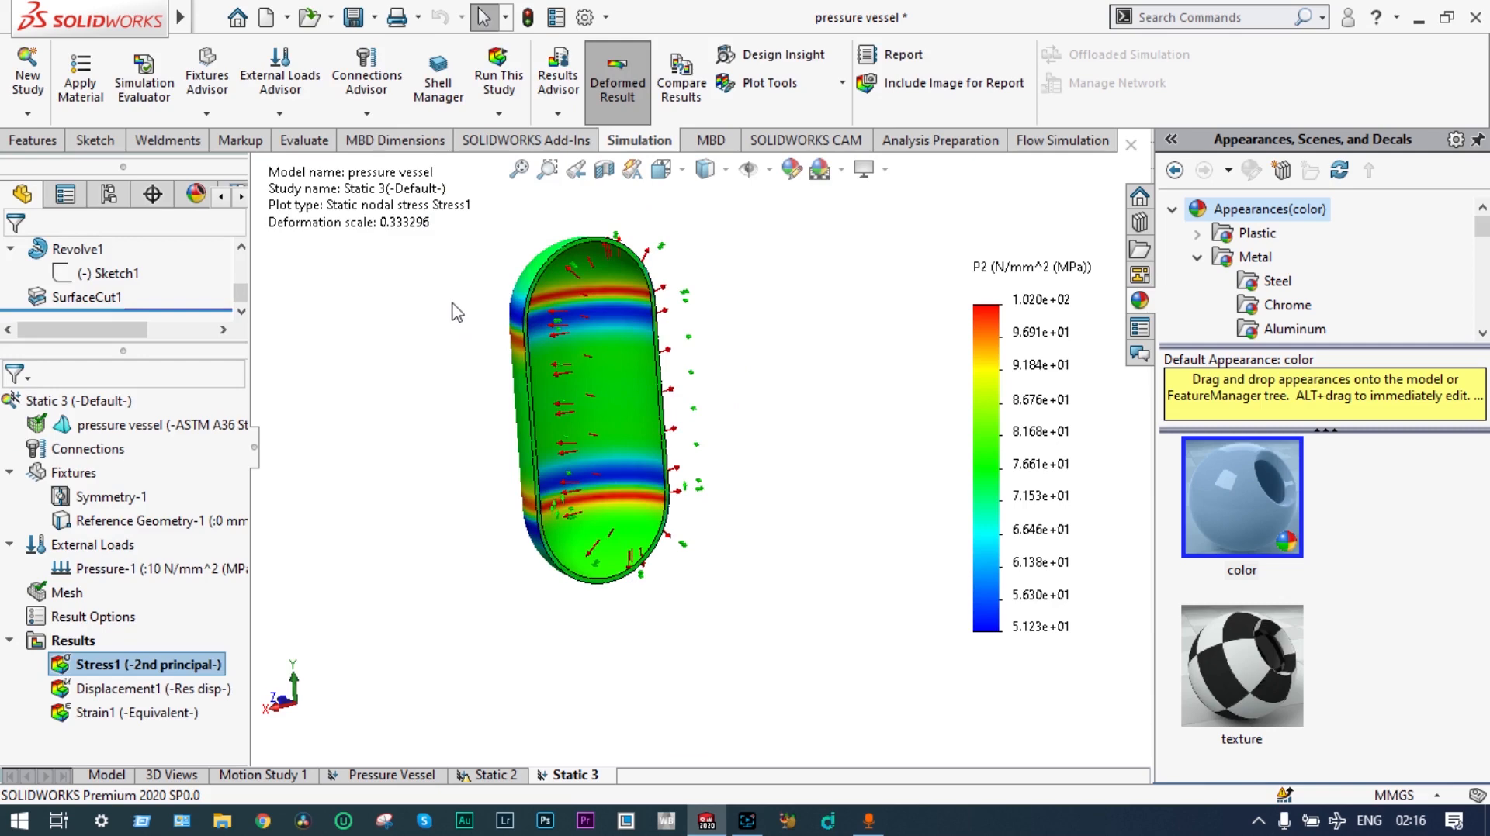
scroll(457, 312, "up", 3)
scroll(602, 429, "up", 2)
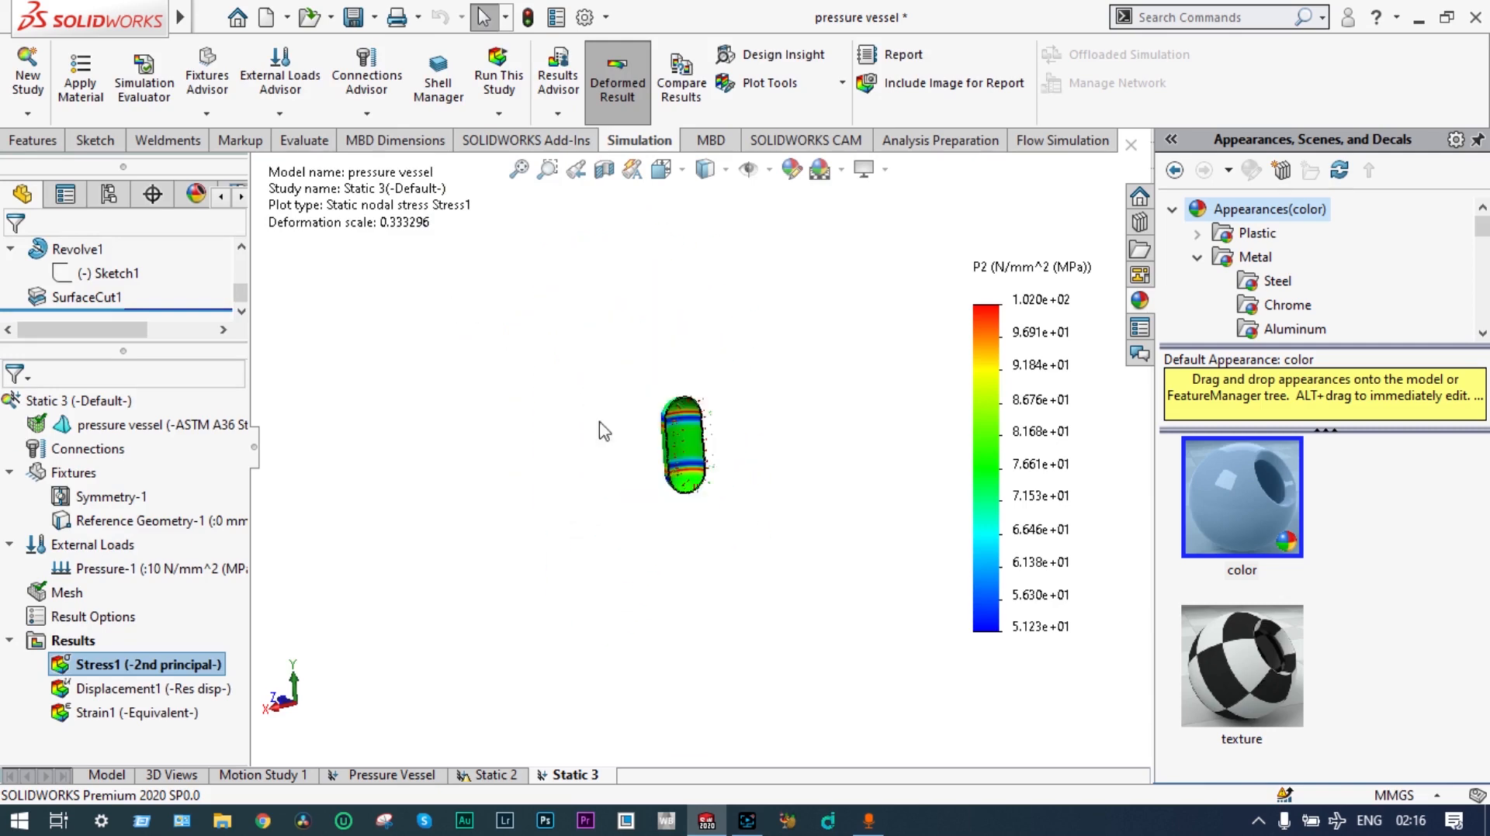
scroll(649, 472, "down", 3)
scroll(843, 398, "down", 3)
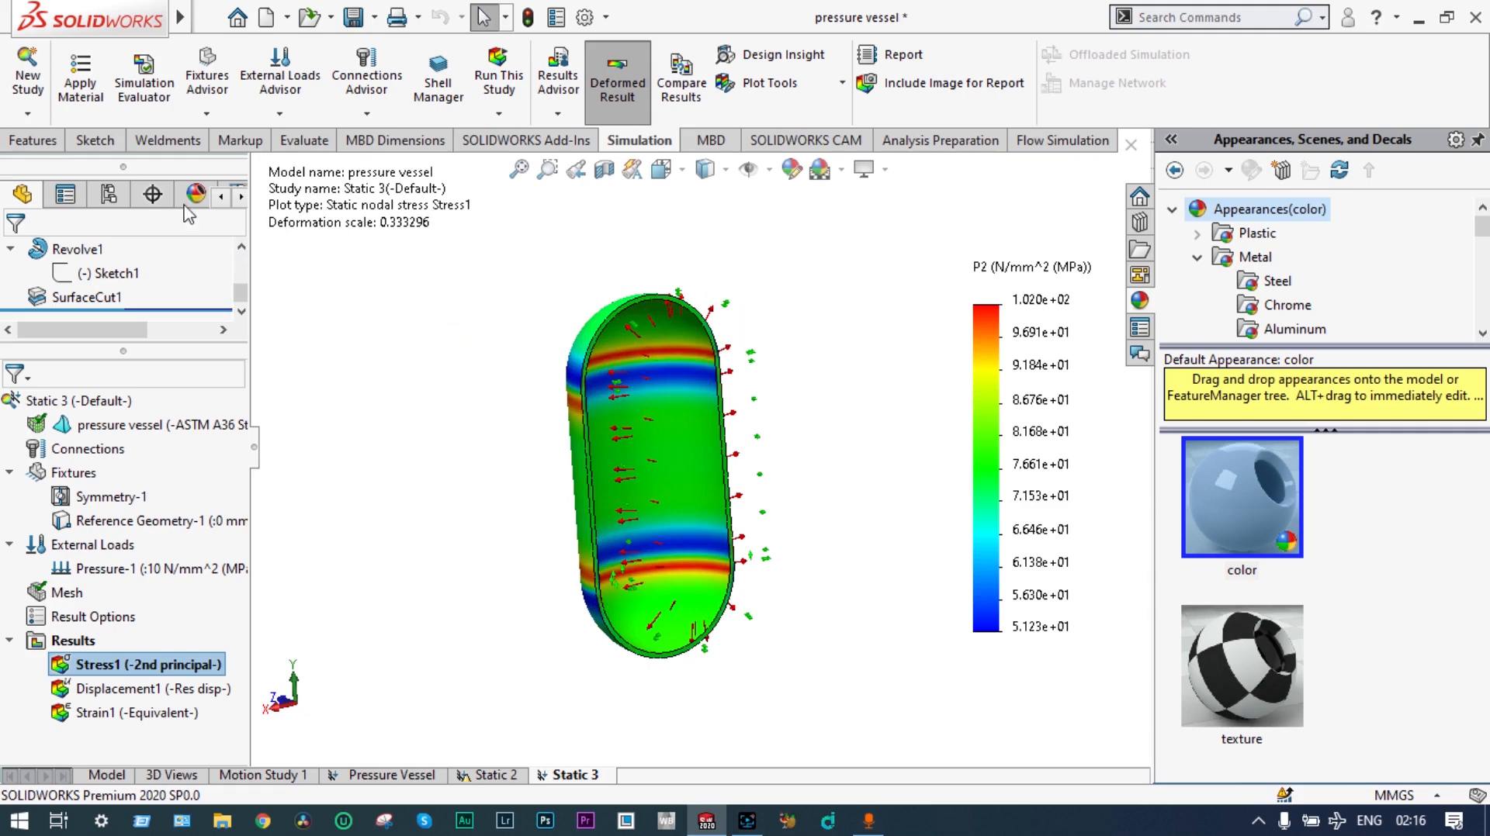
Create a new static study and cut the halved vessel with the Right Plane to leave a quarter model.
left_click(40, 91)
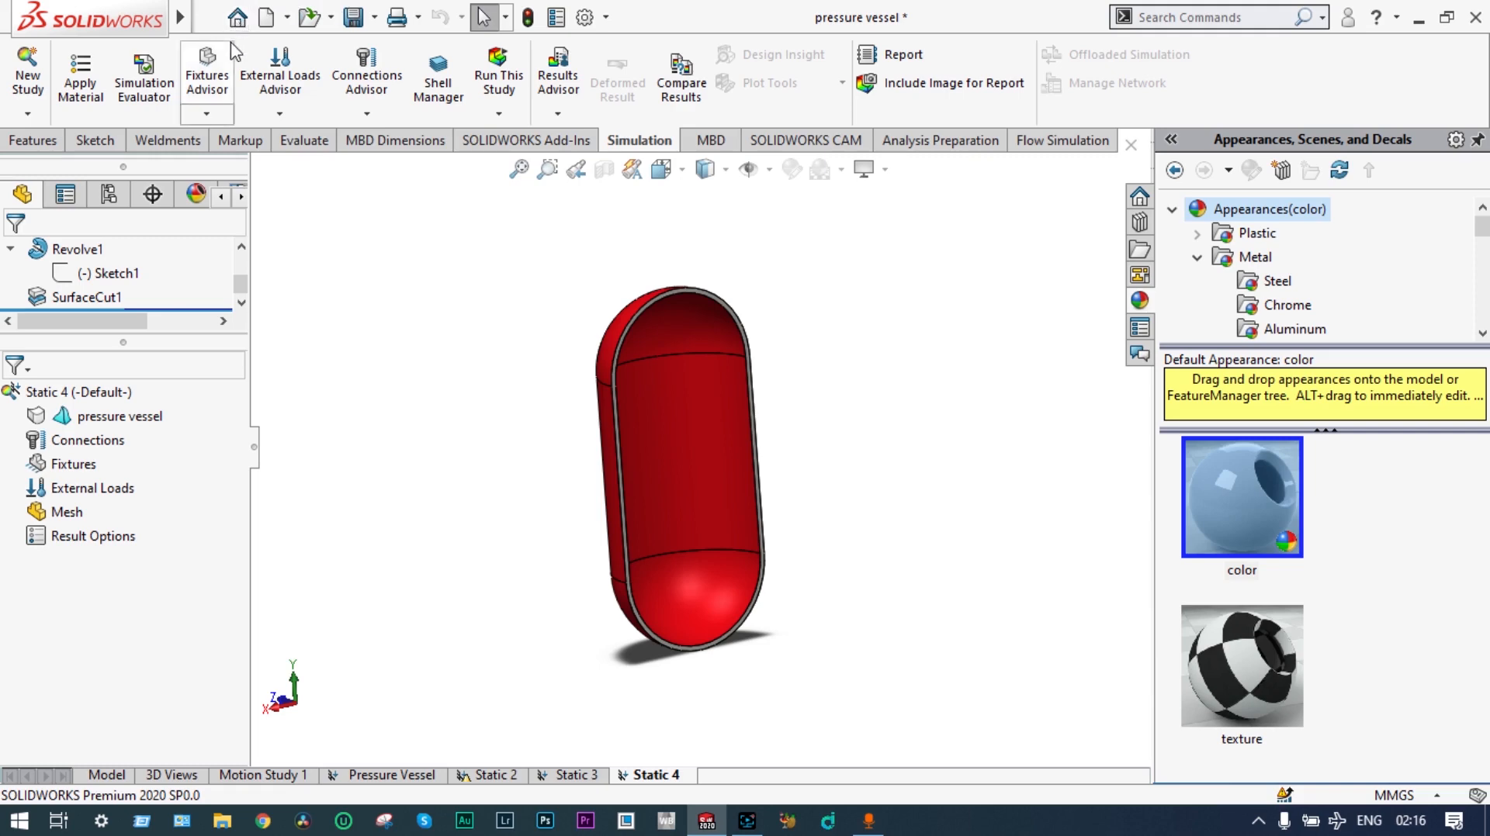
left_click(336, 17)
mouse_move(357, 97)
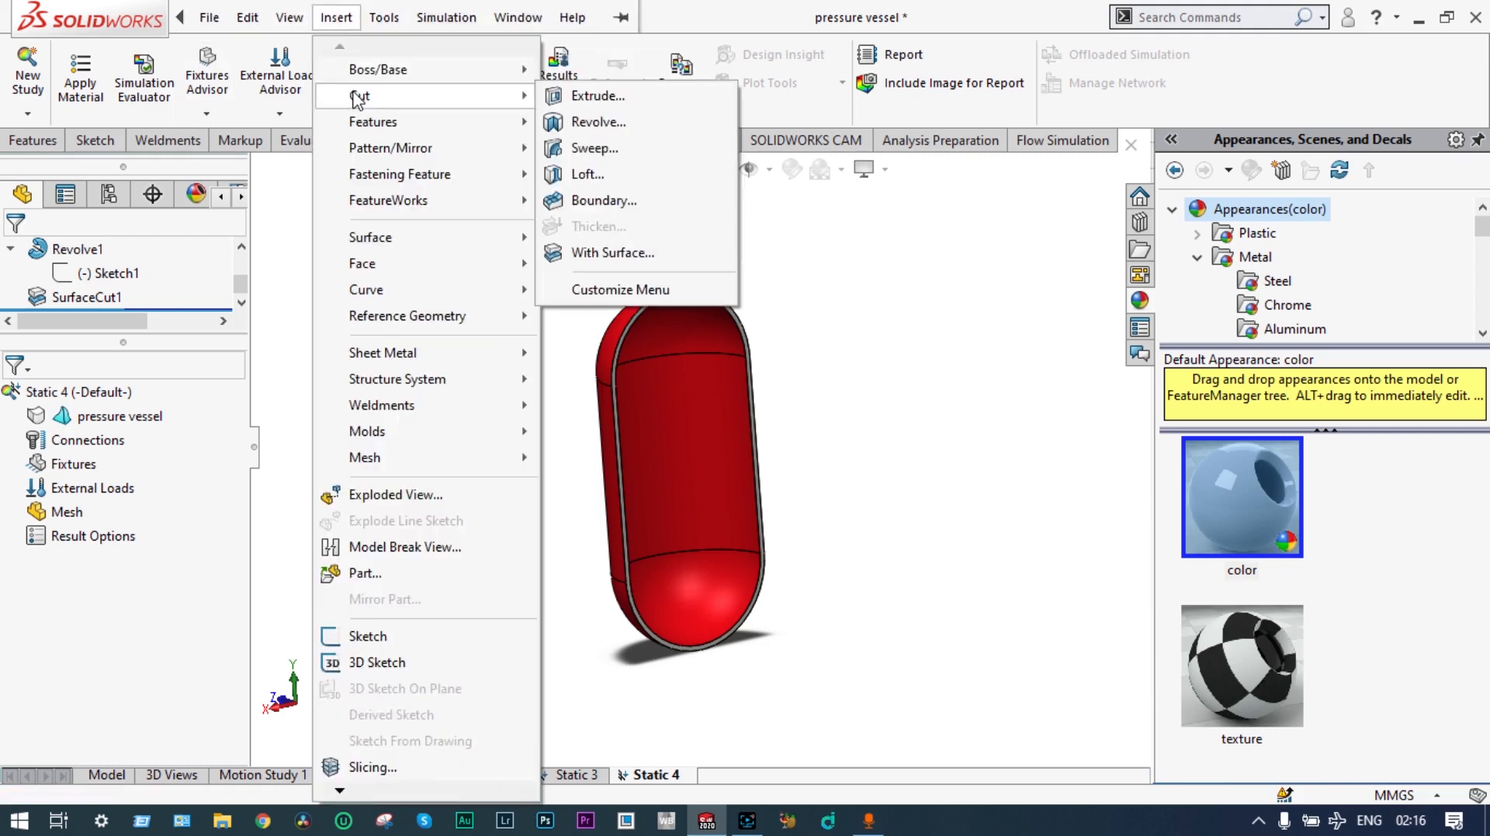
left_click(630, 255)
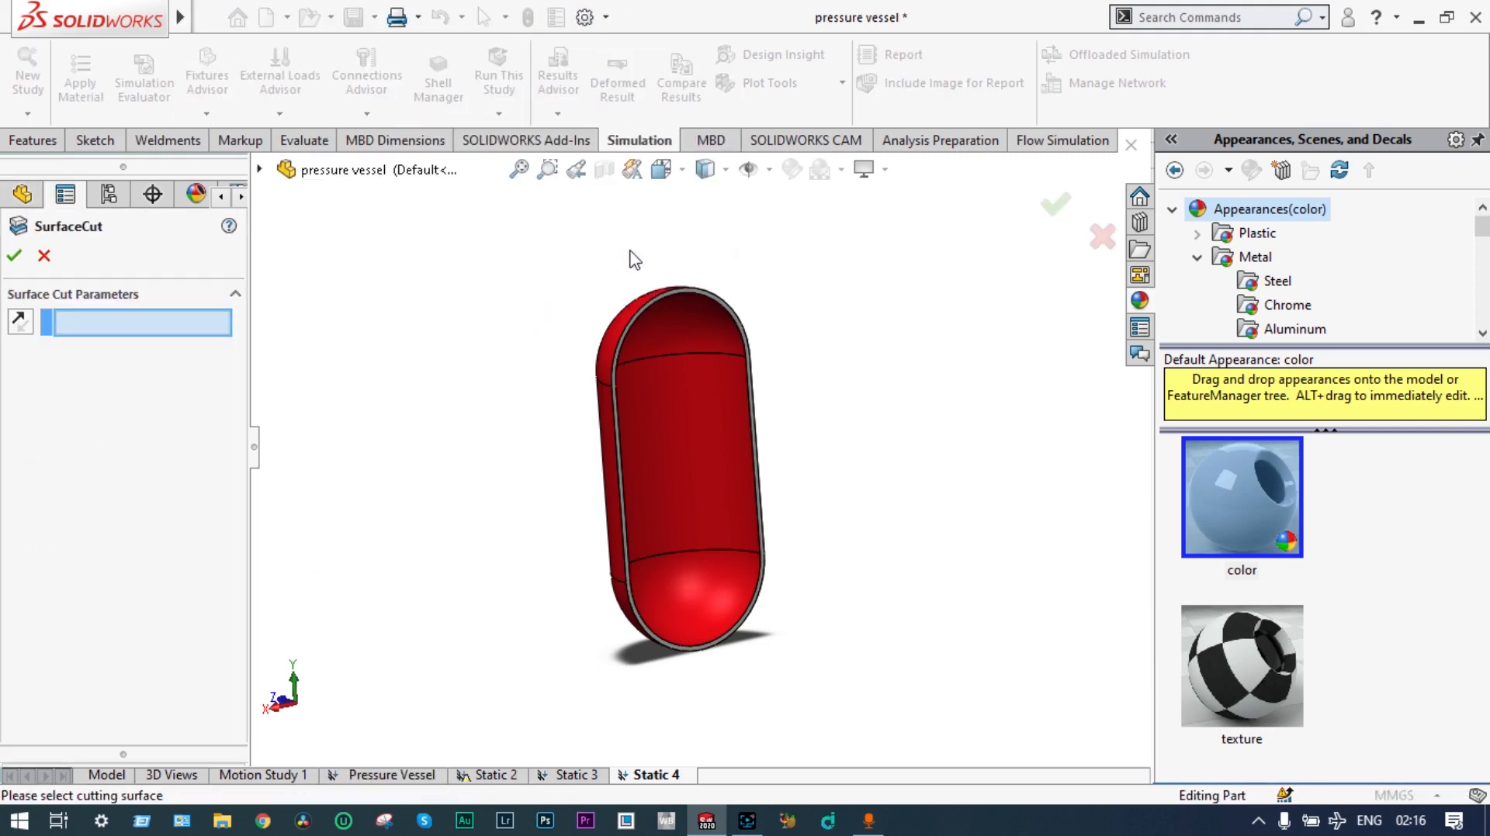
left_click(261, 170)
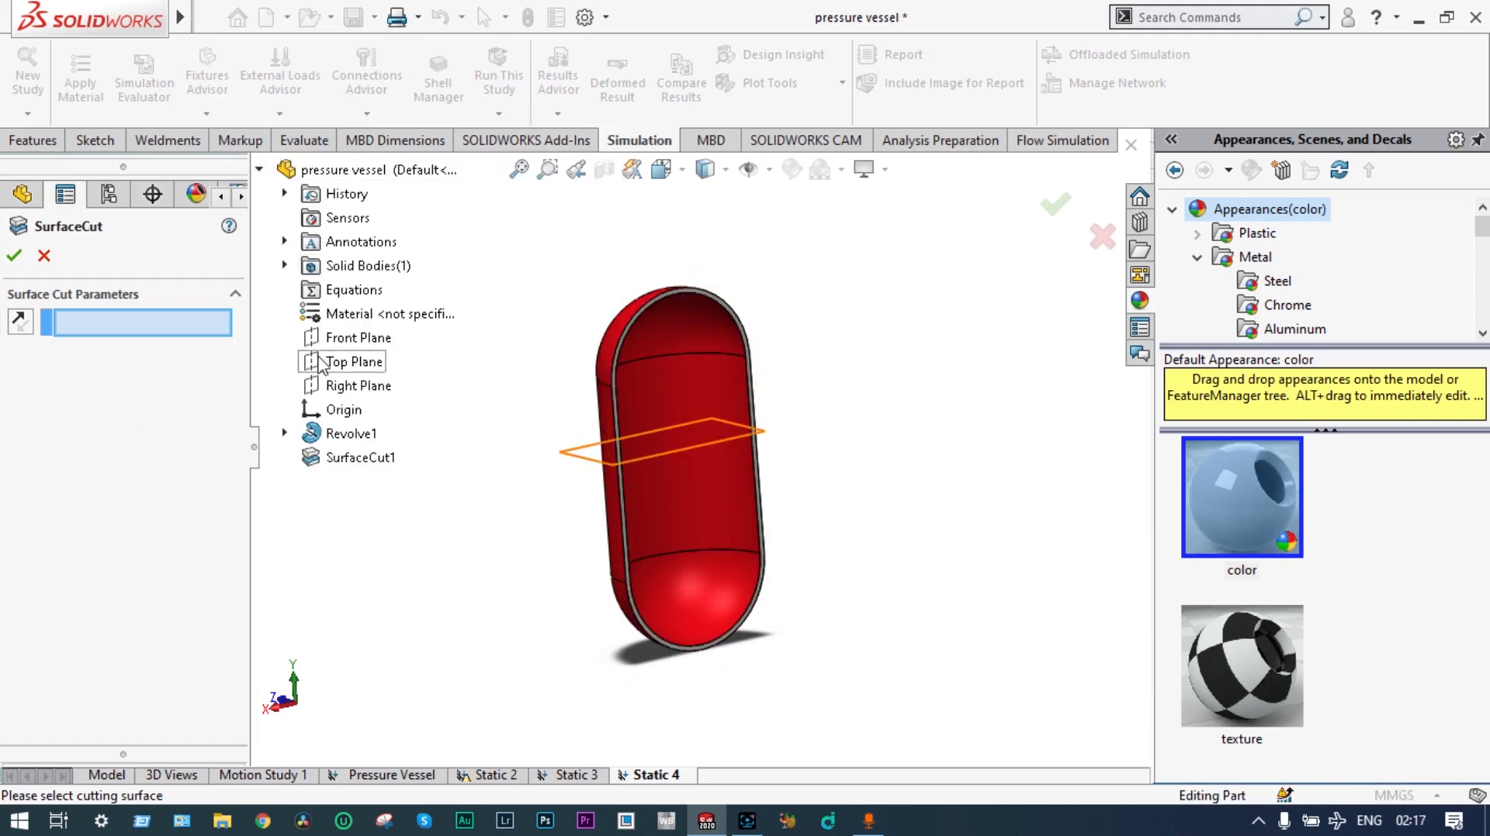
left_click(329, 394)
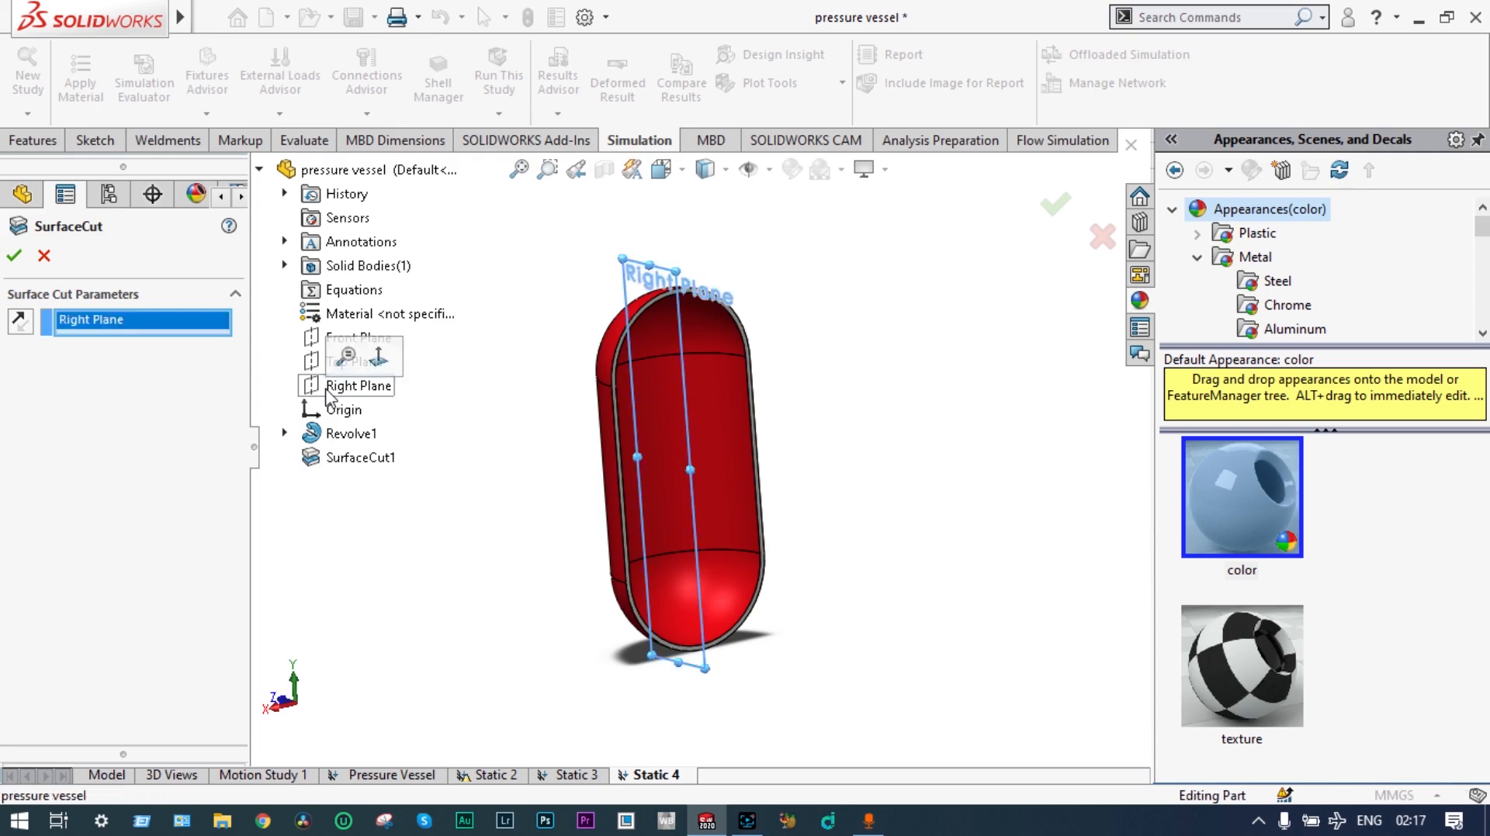
left_click(1056, 206)
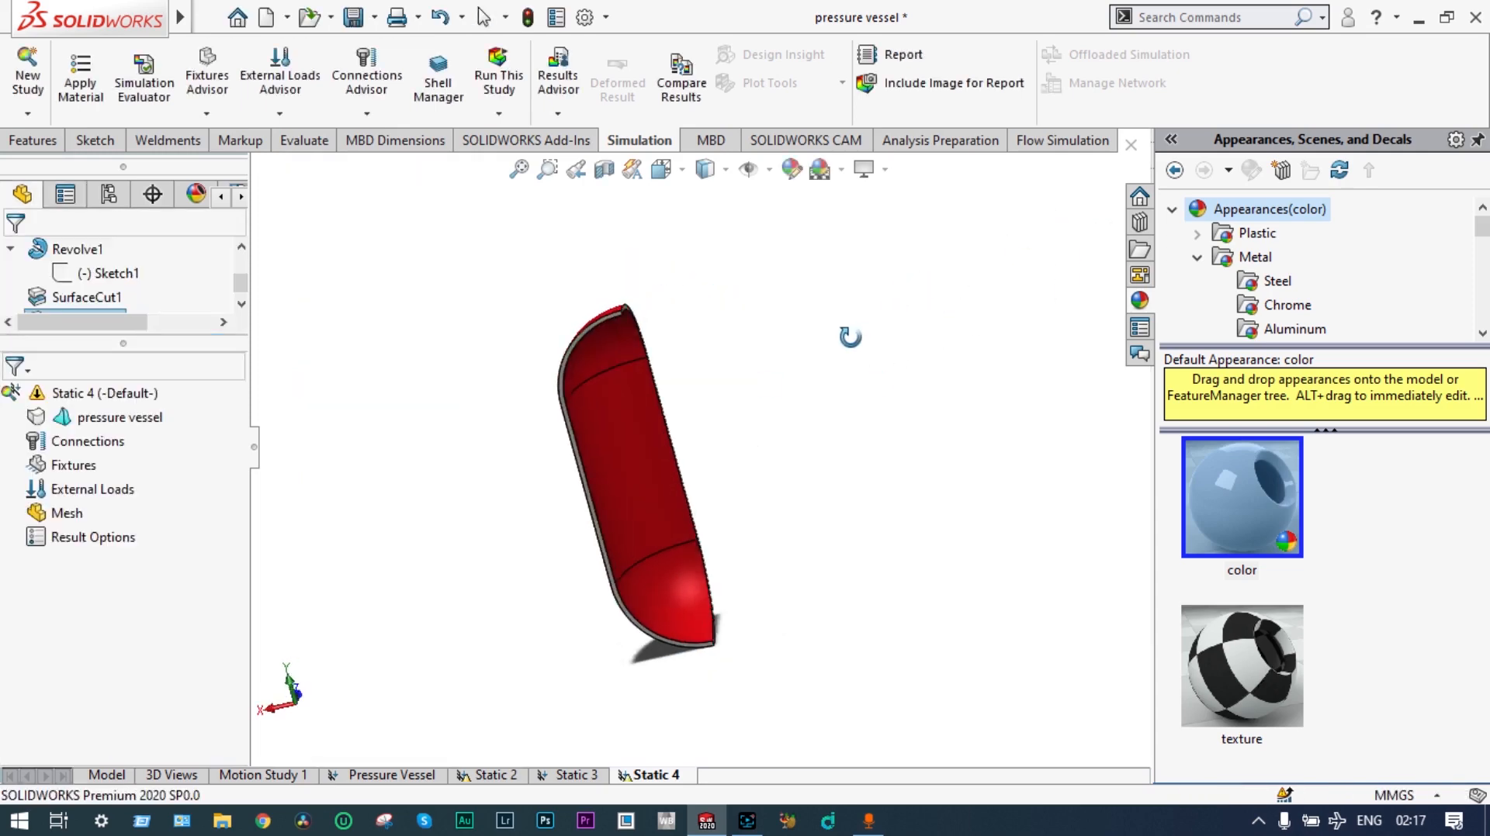
middle_click_drag(850, 336, 737, 400)
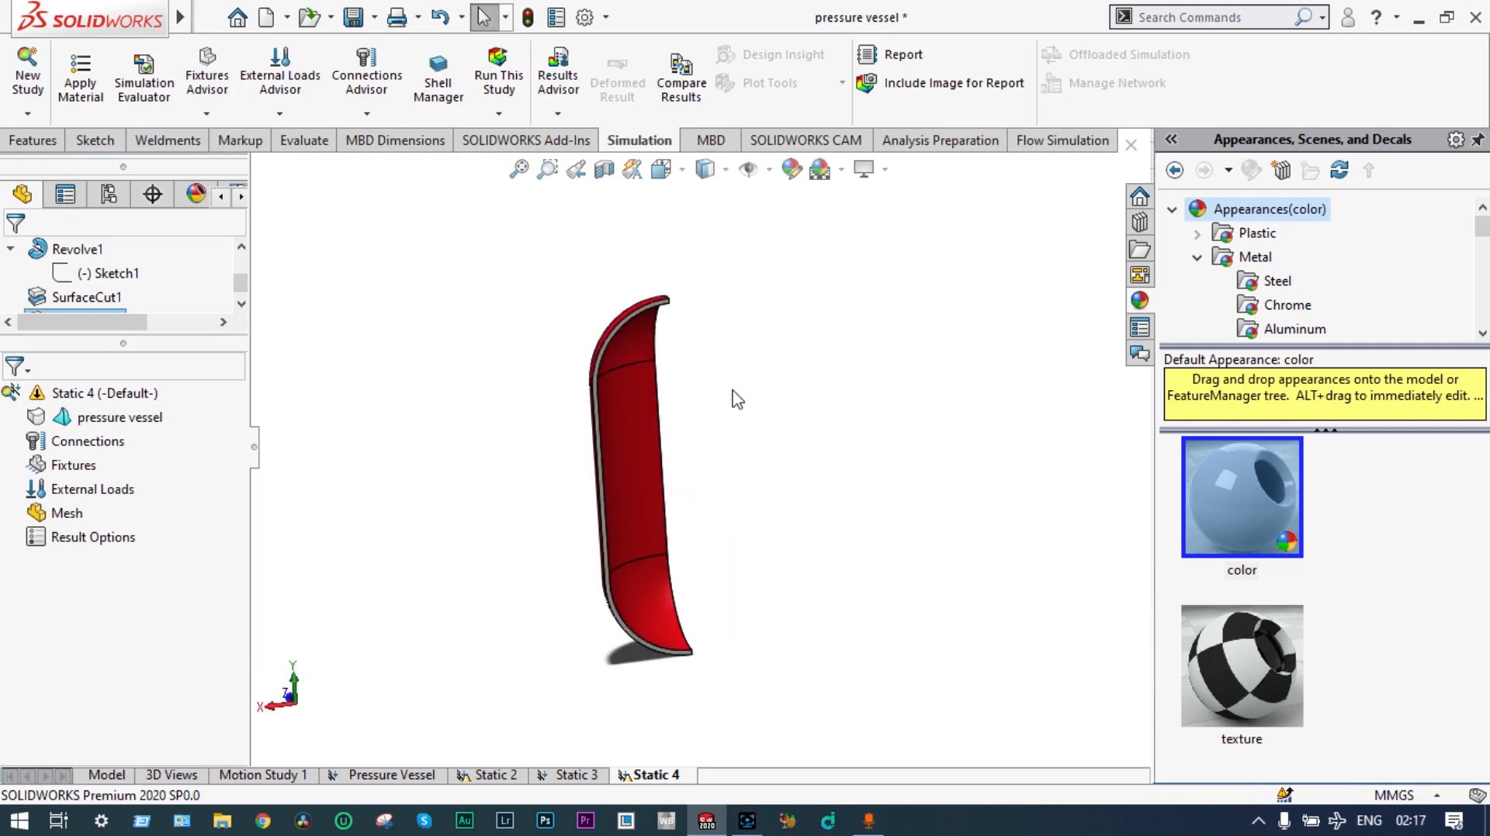
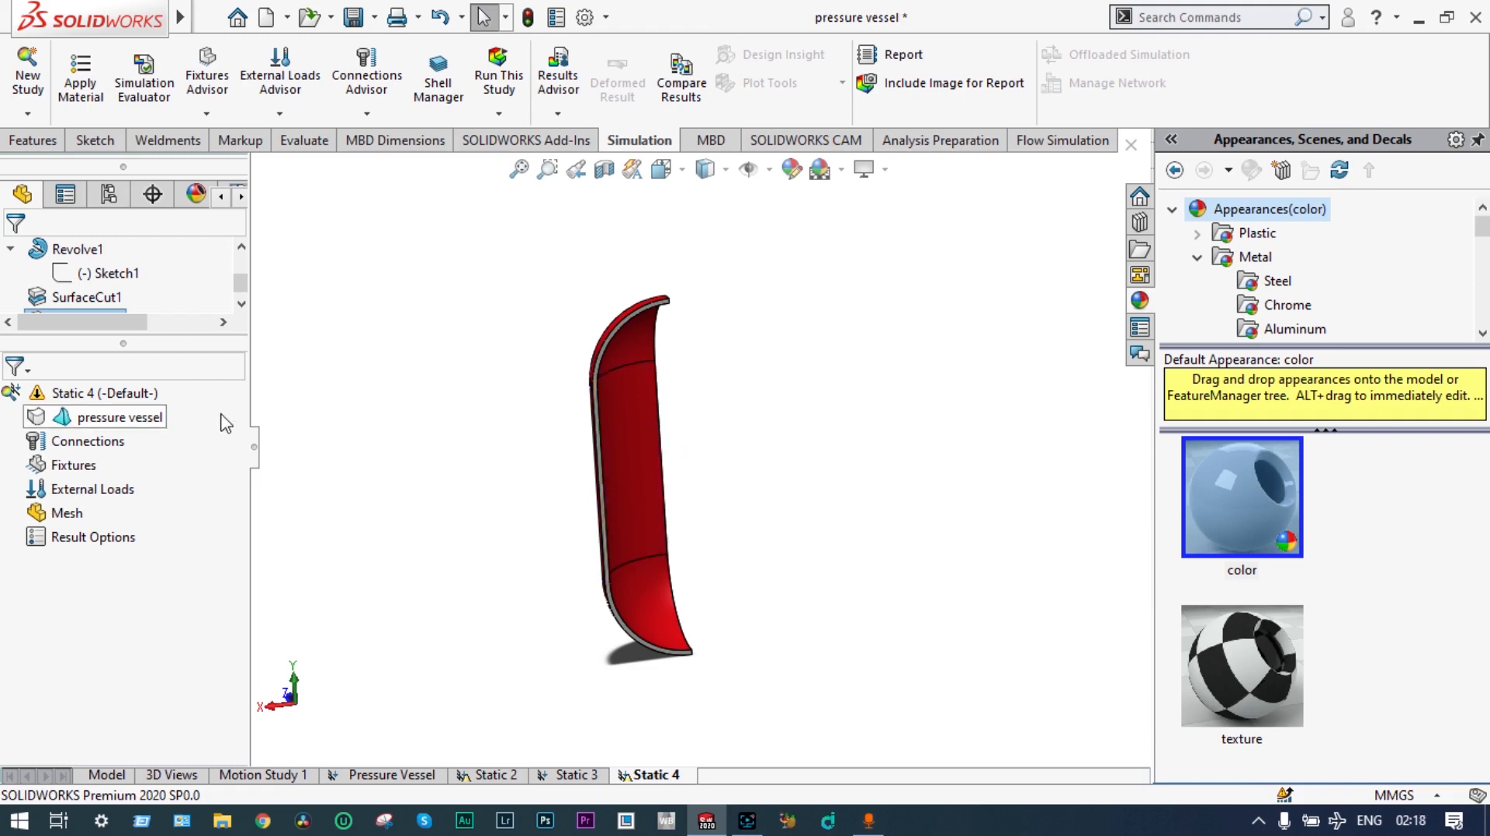
Assign ASTM A36 Steel as the quarter vessel's material in the new study.
right_click(134, 423)
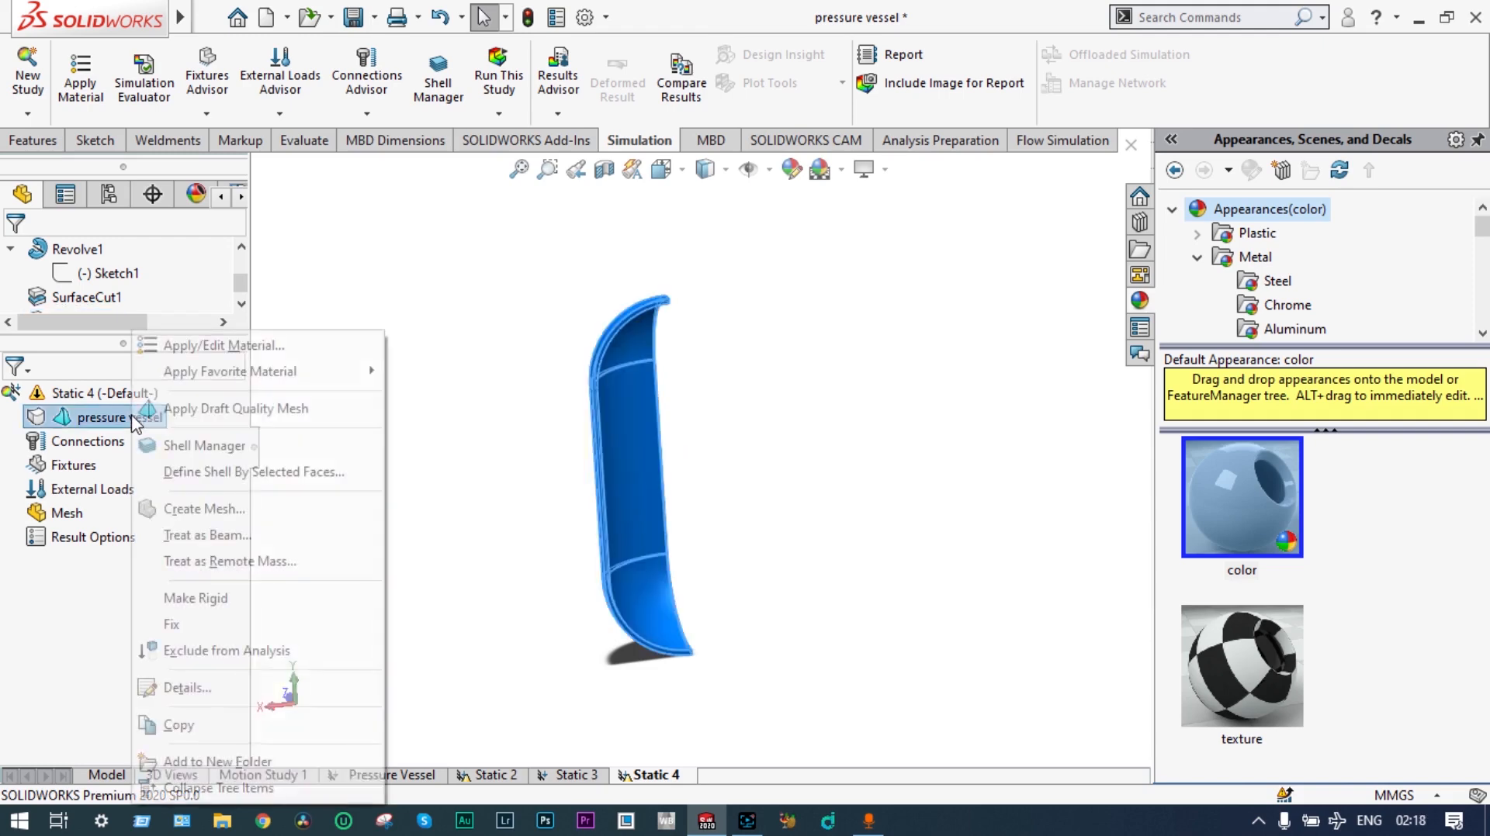
left_click(208, 349)
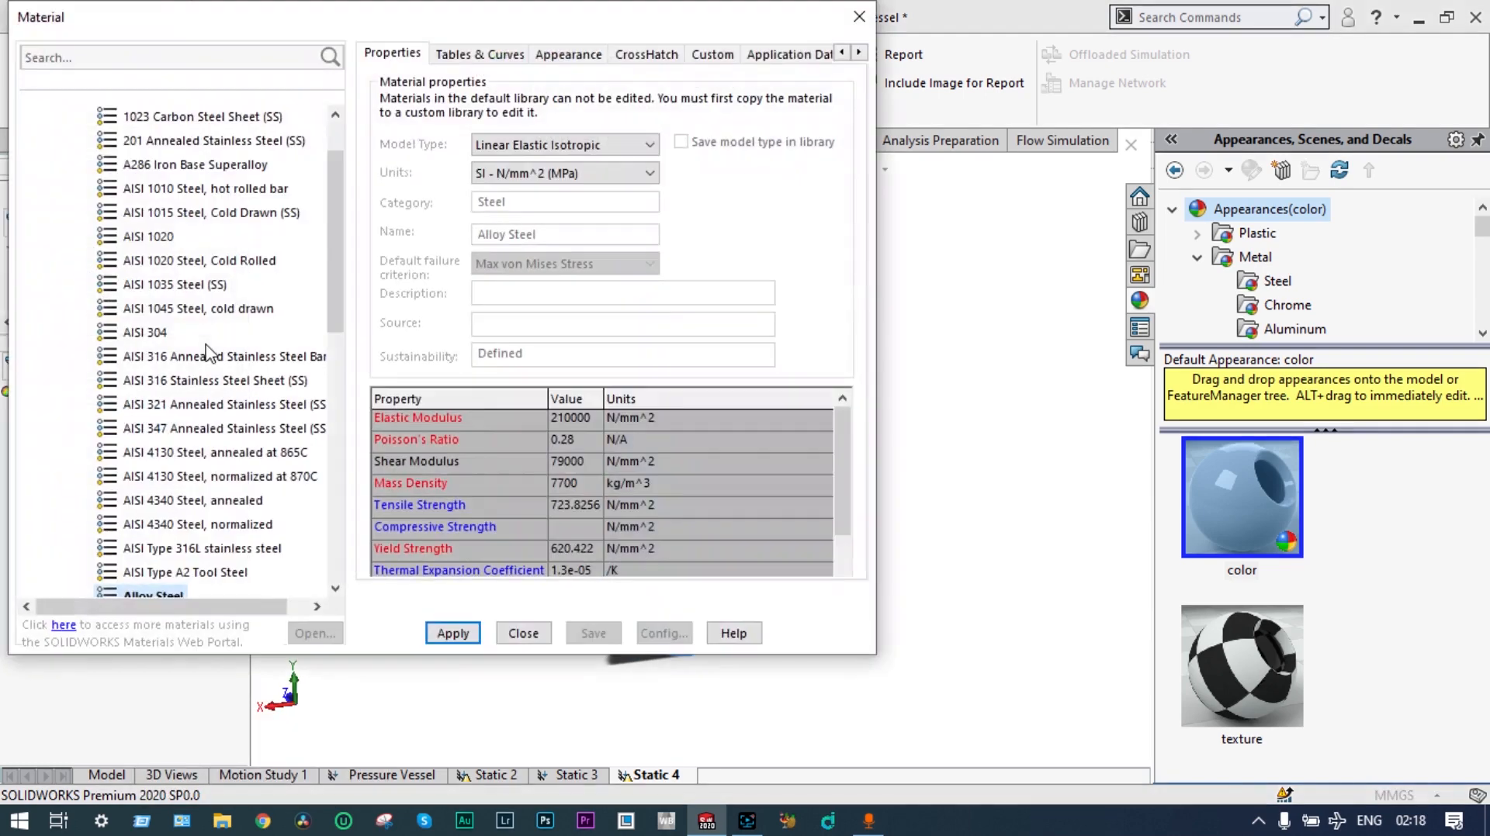
left_click(335, 589)
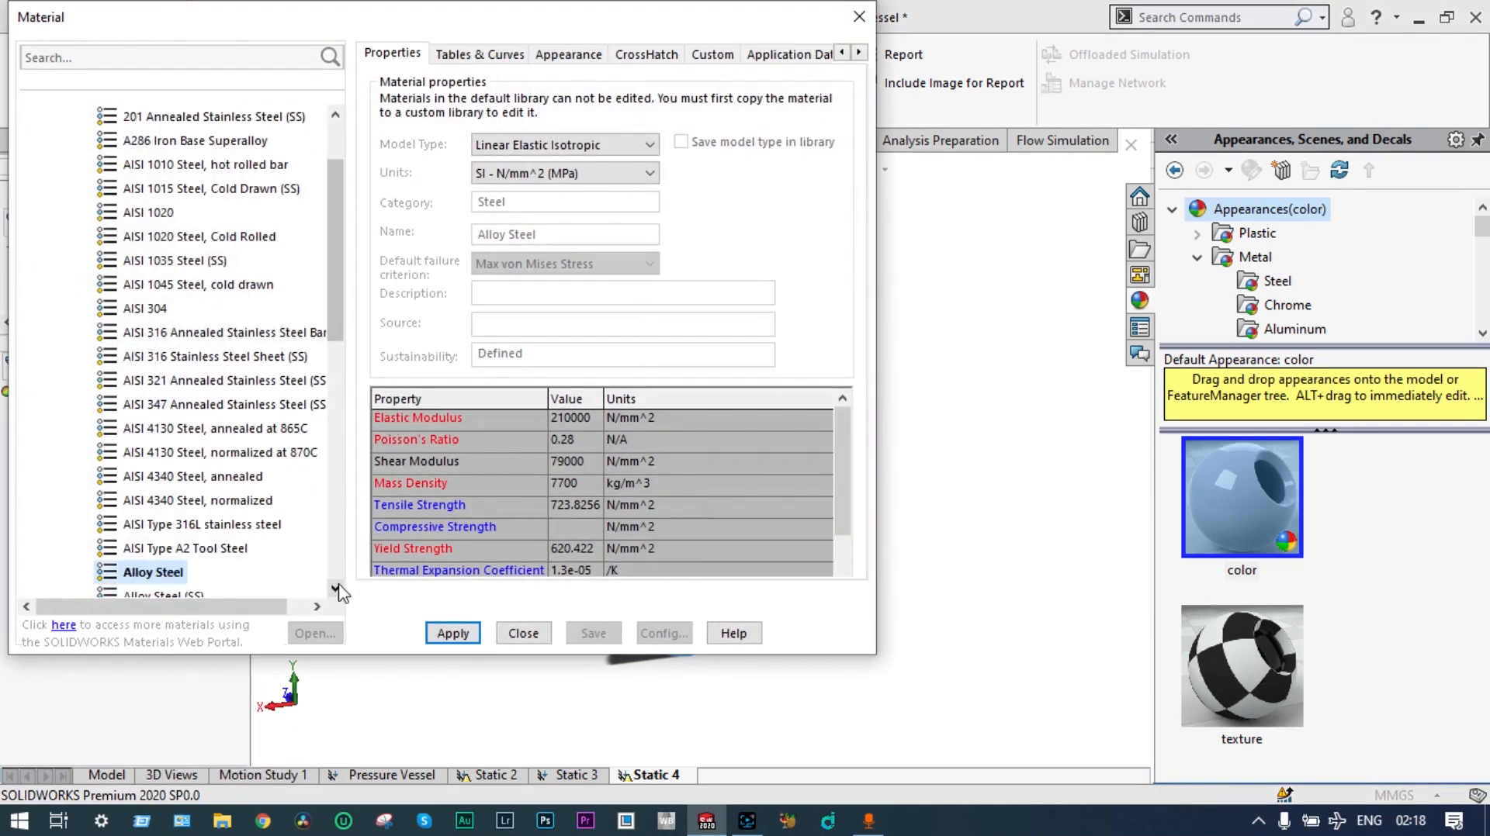
left_click(335, 588)
left_click(335, 589)
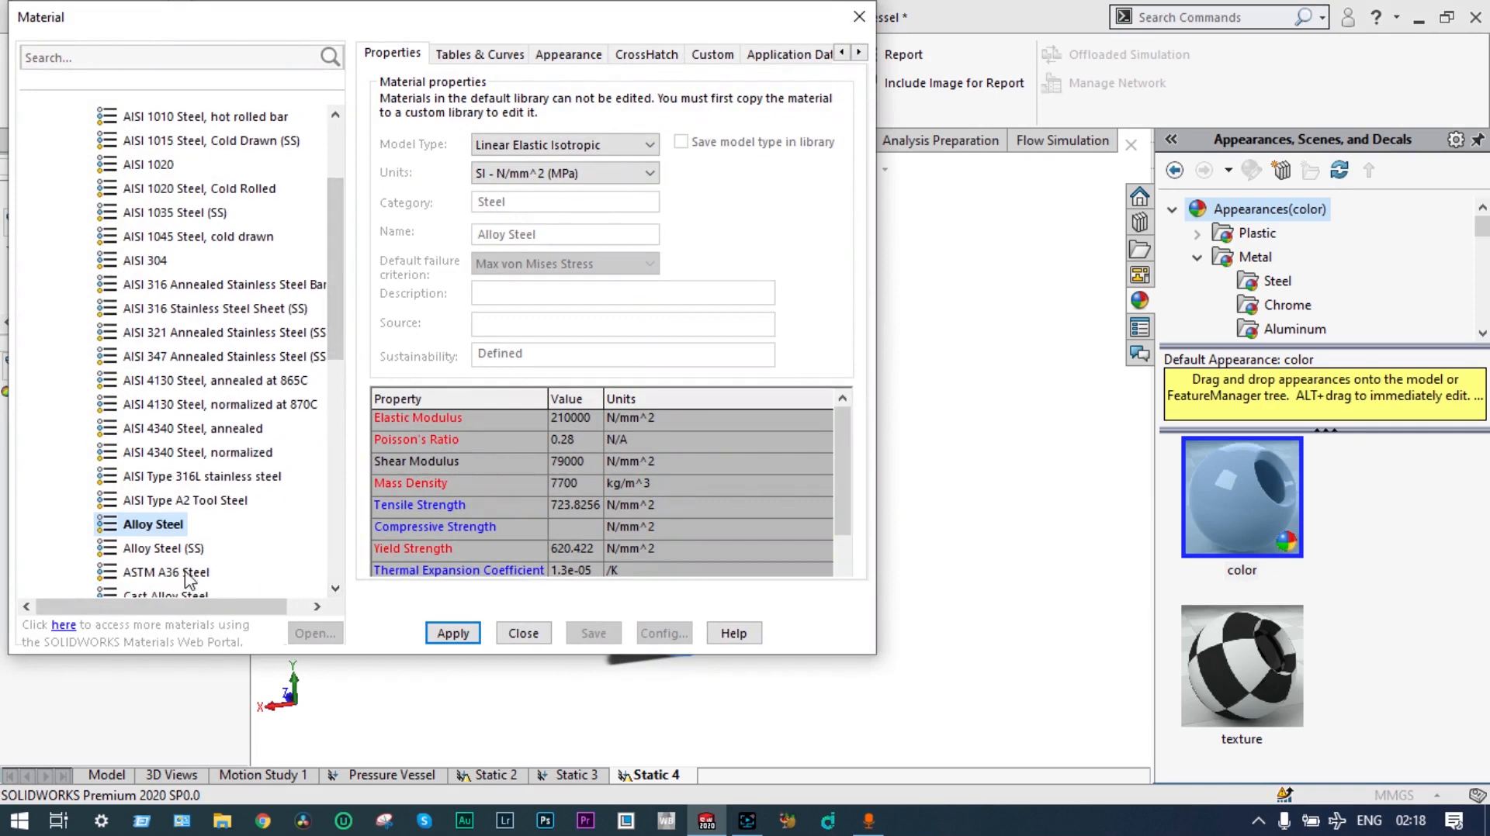
left_click(208, 576)
left_click(452, 633)
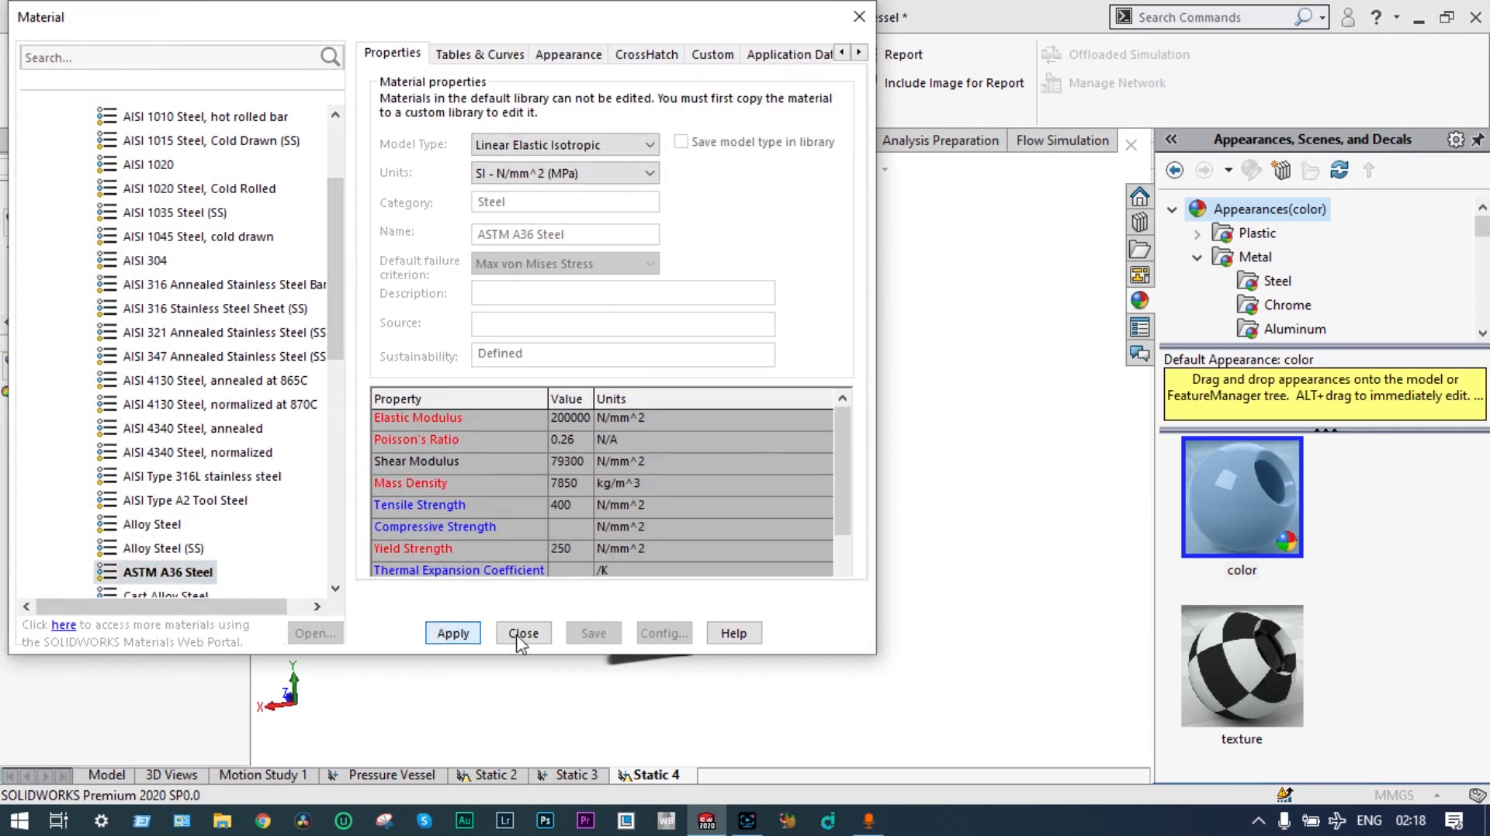
left_click(543, 637)
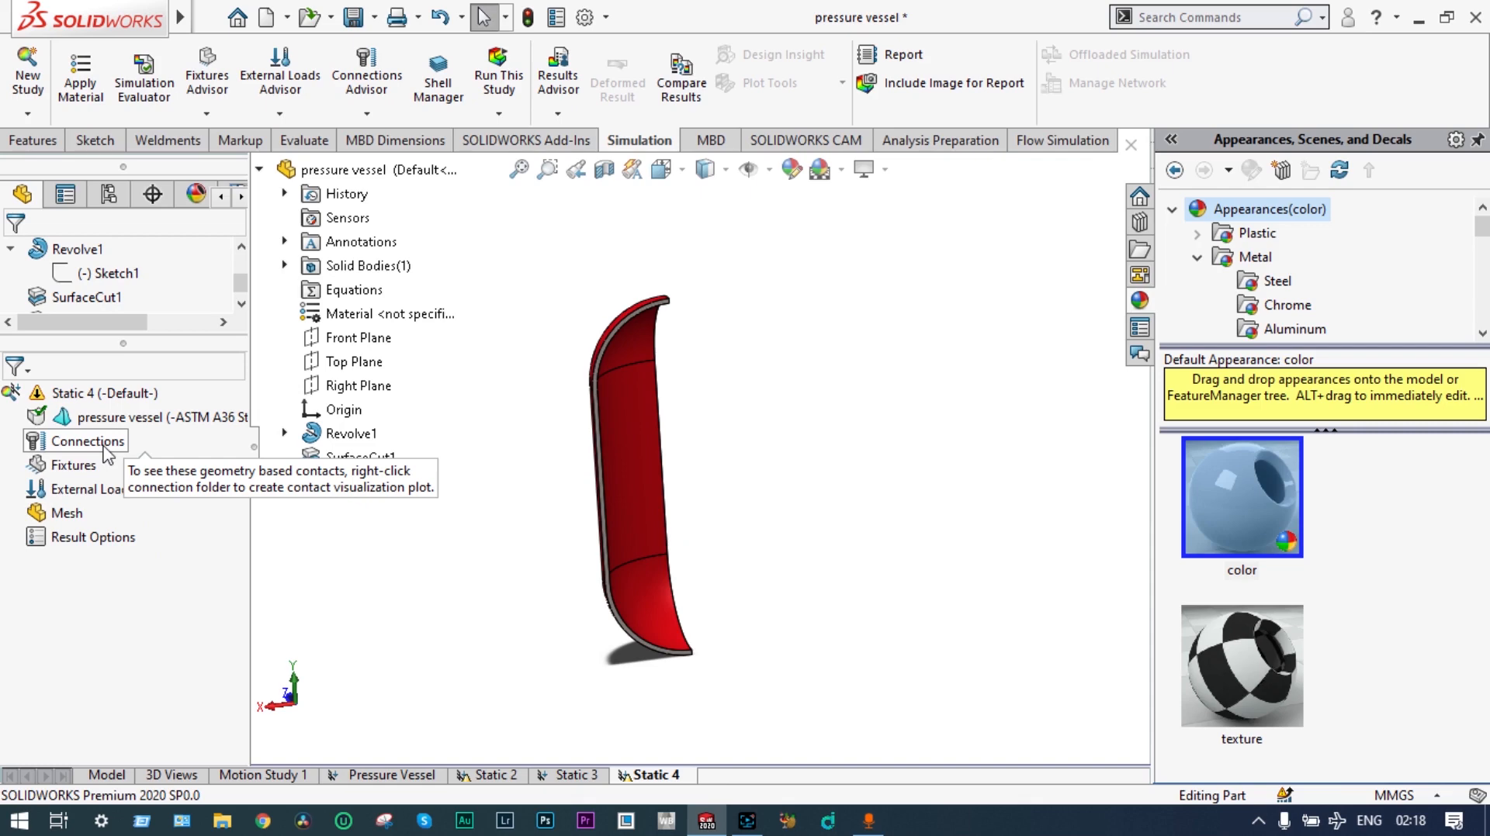
Apply a Symmetry fixture to the two cut faces of the quarter vessel.
right_click(87, 469)
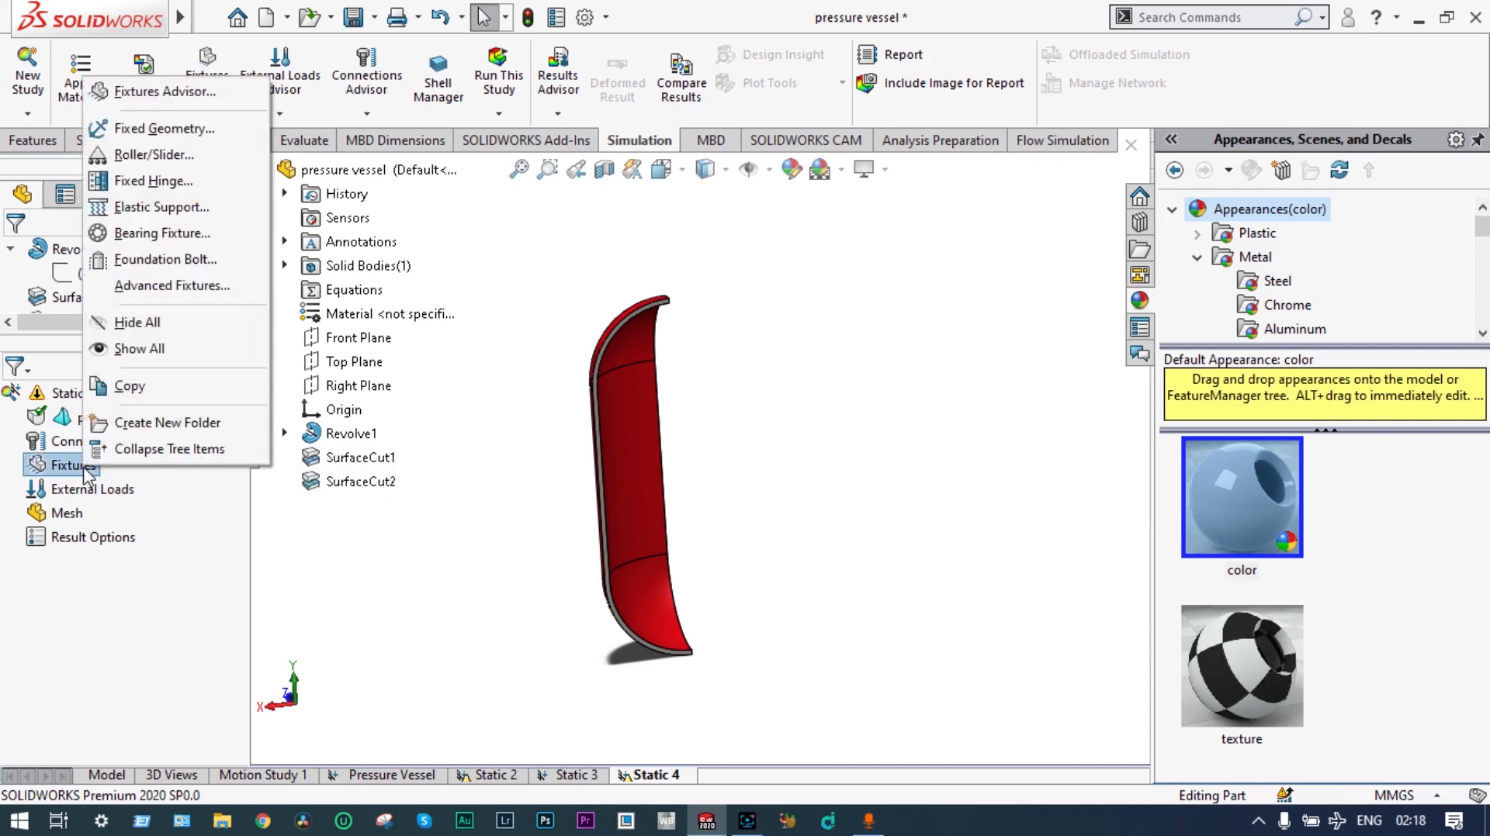
left_click(177, 286)
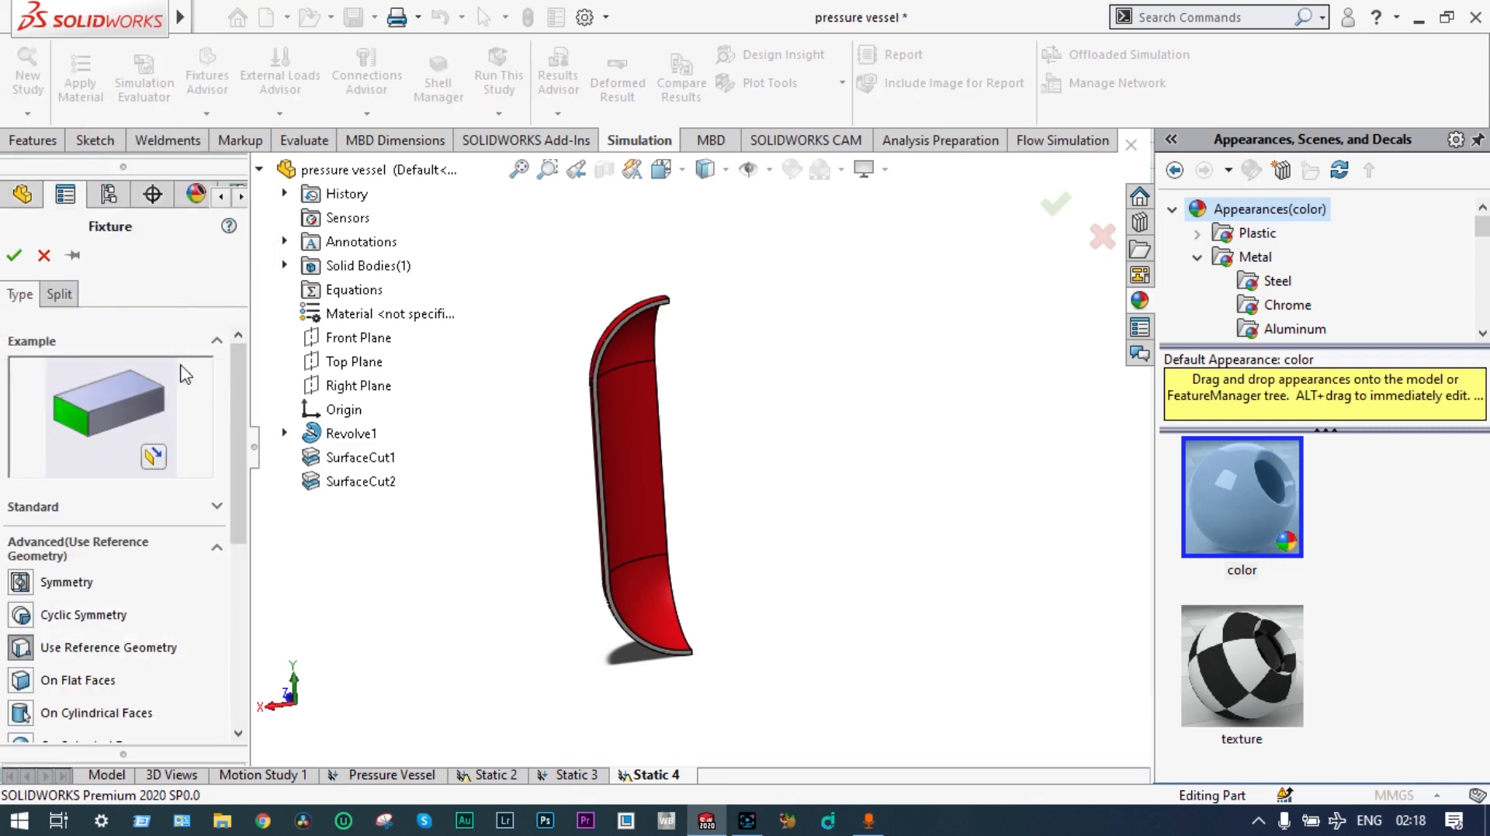
left_click(21, 584)
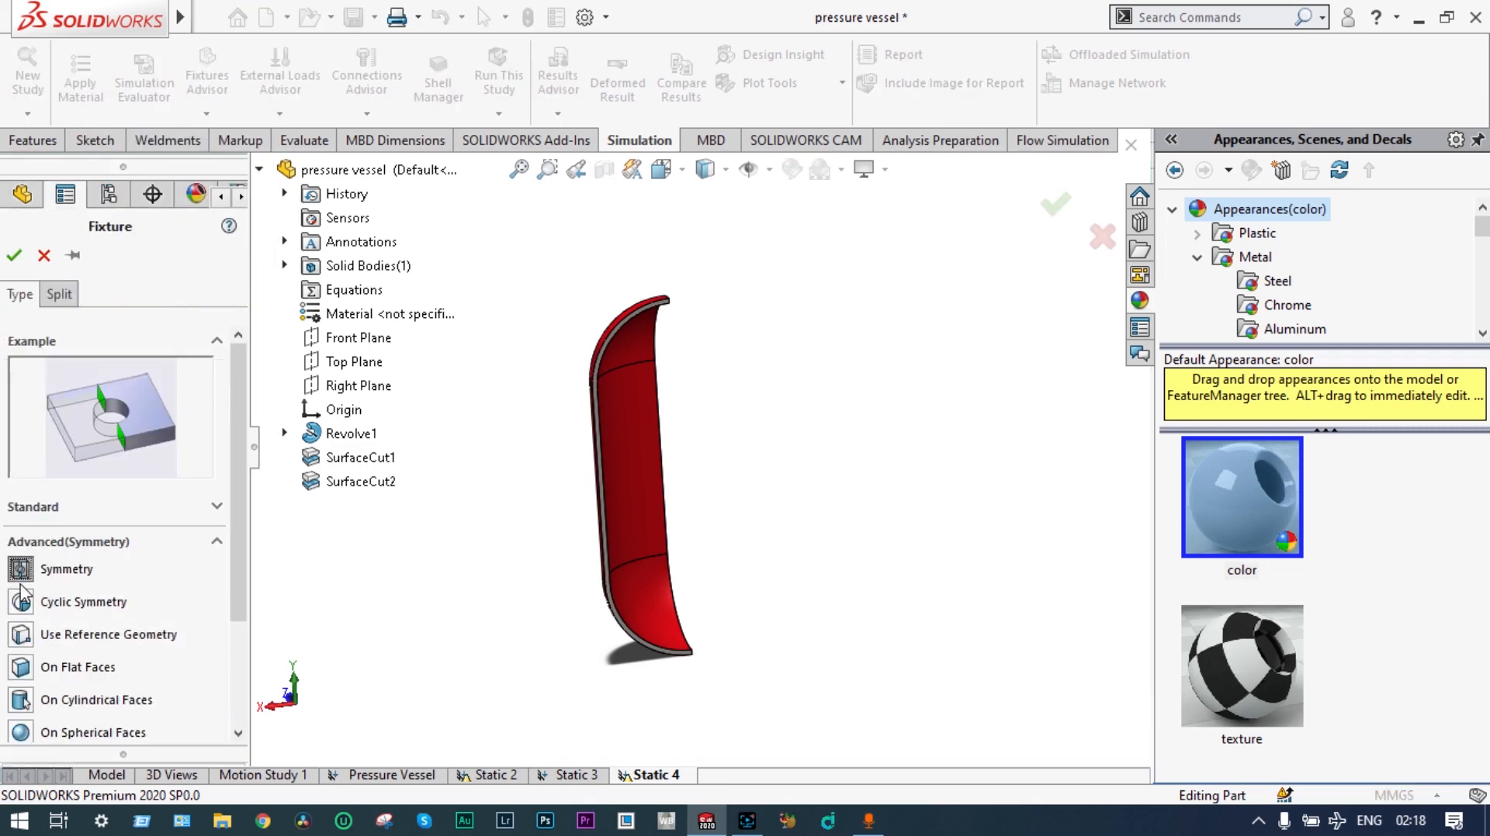
scroll(593, 453, "down", 3)
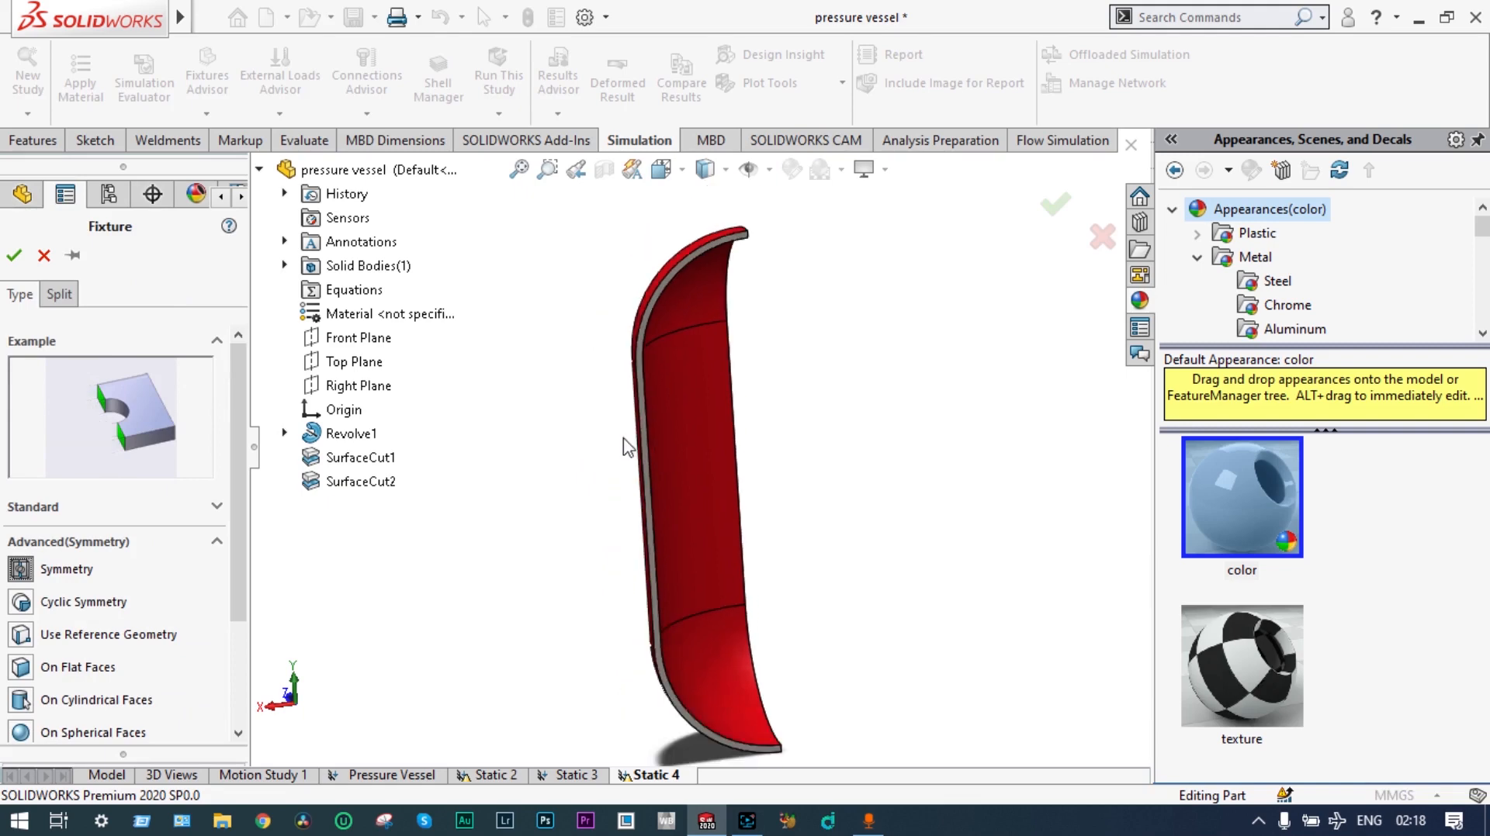
left_click(651, 432)
scroll(653, 430, "up", 3)
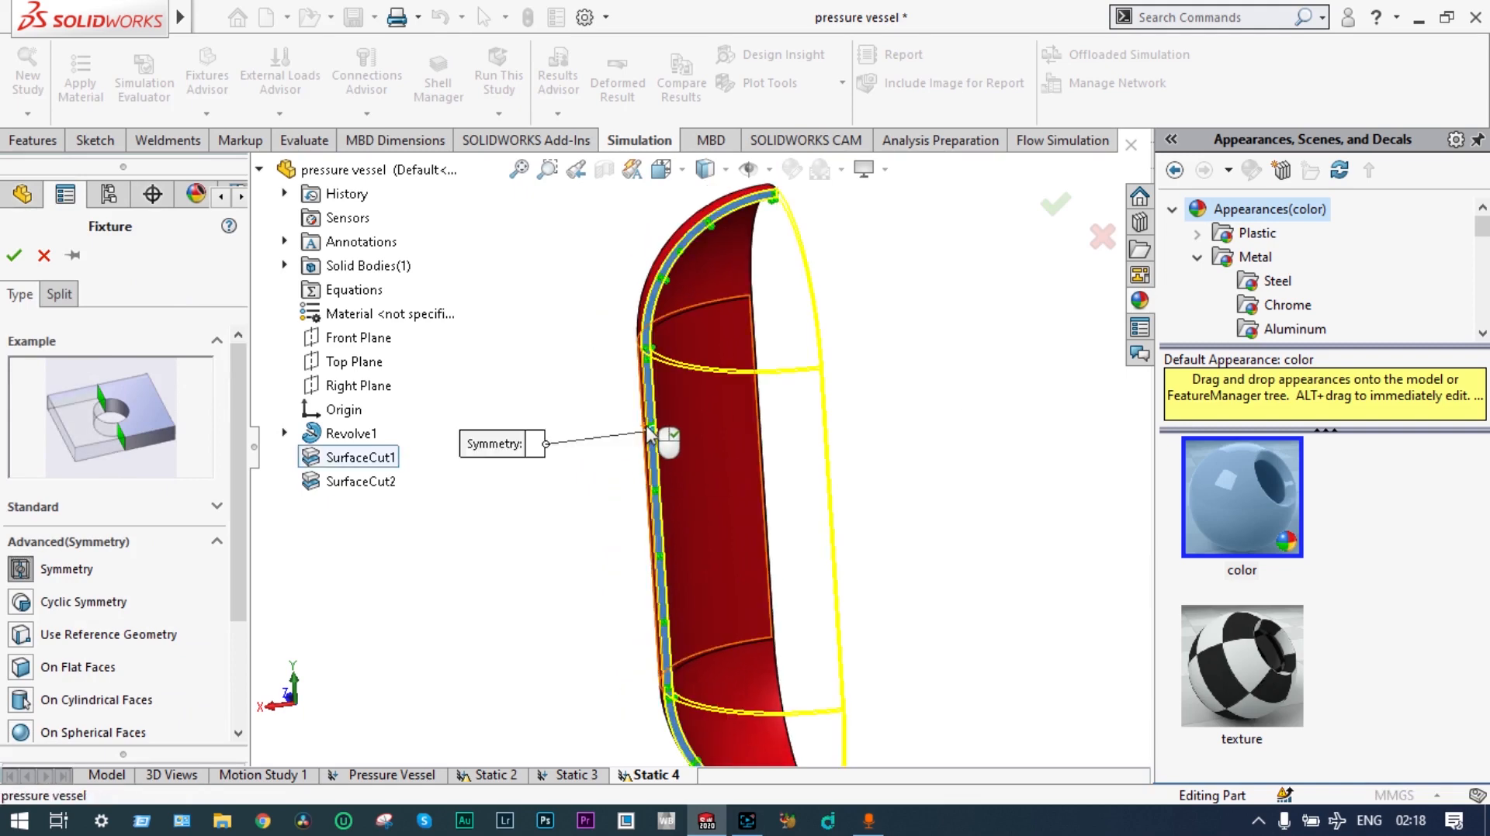
middle_click_drag(699, 442, 824, 464)
left_click(779, 463)
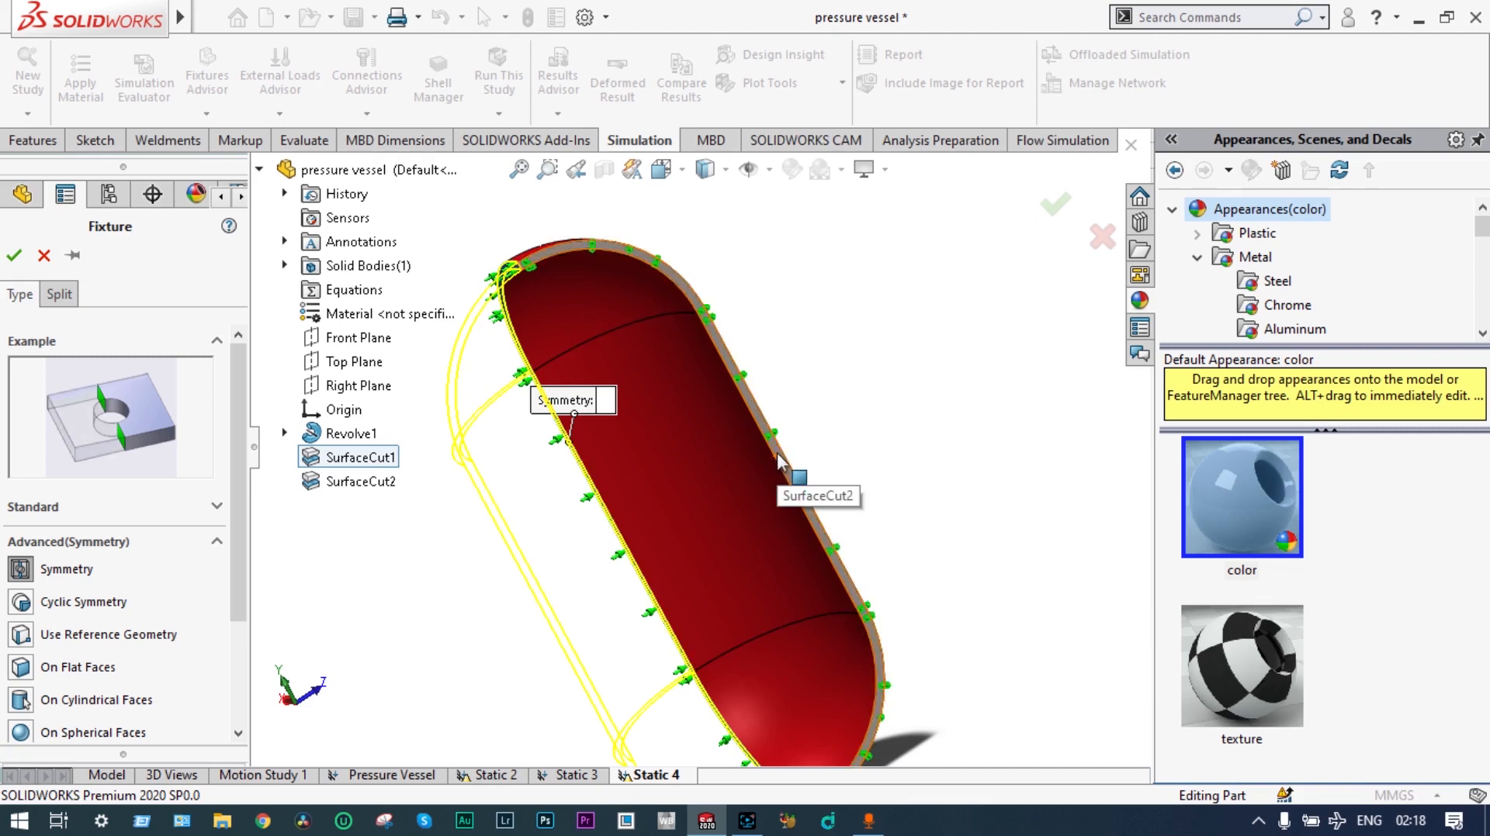
scroll(856, 411, "up", 3)
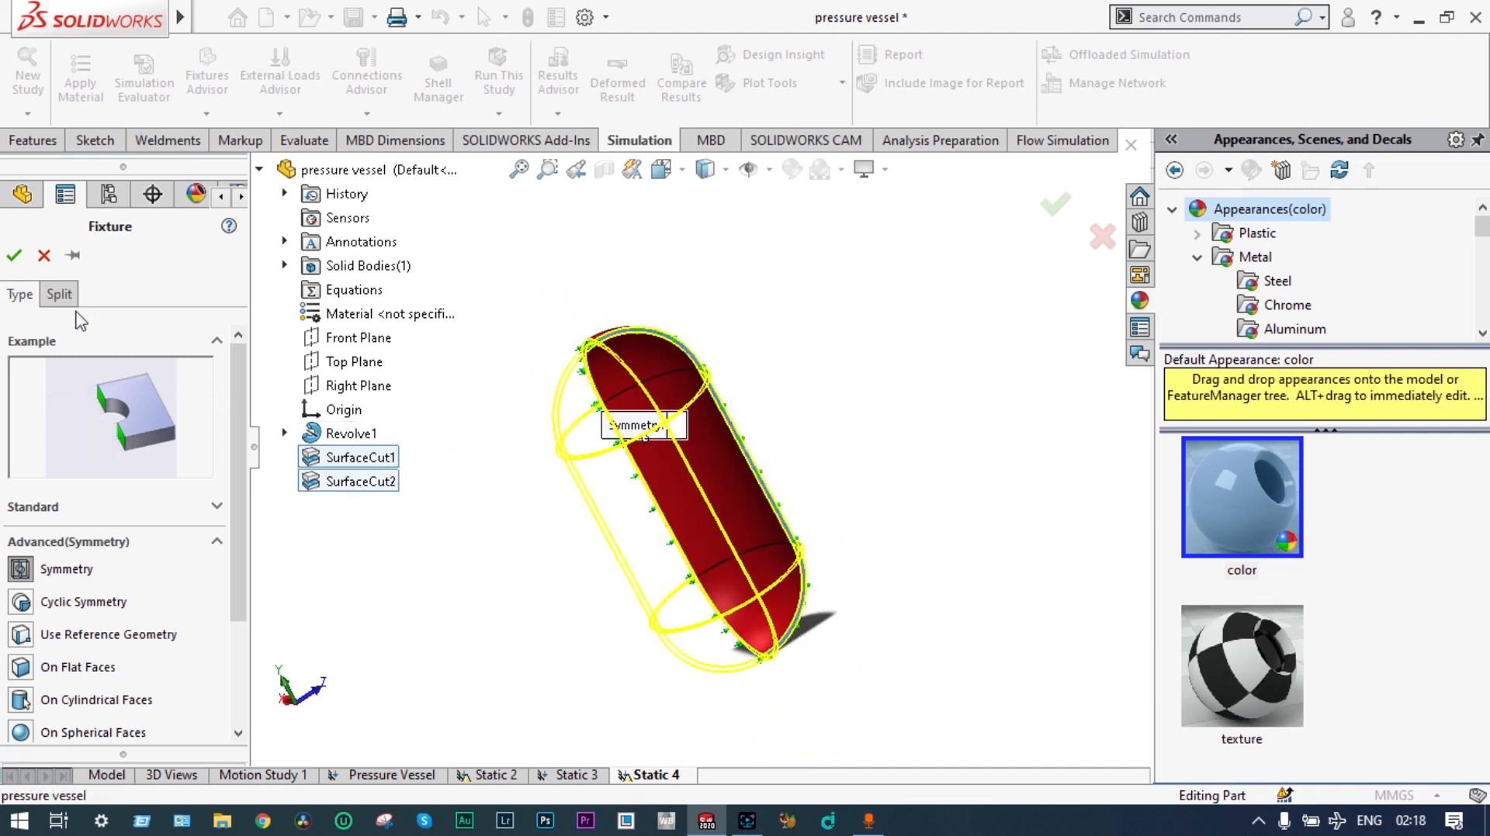
left_click(14, 256)
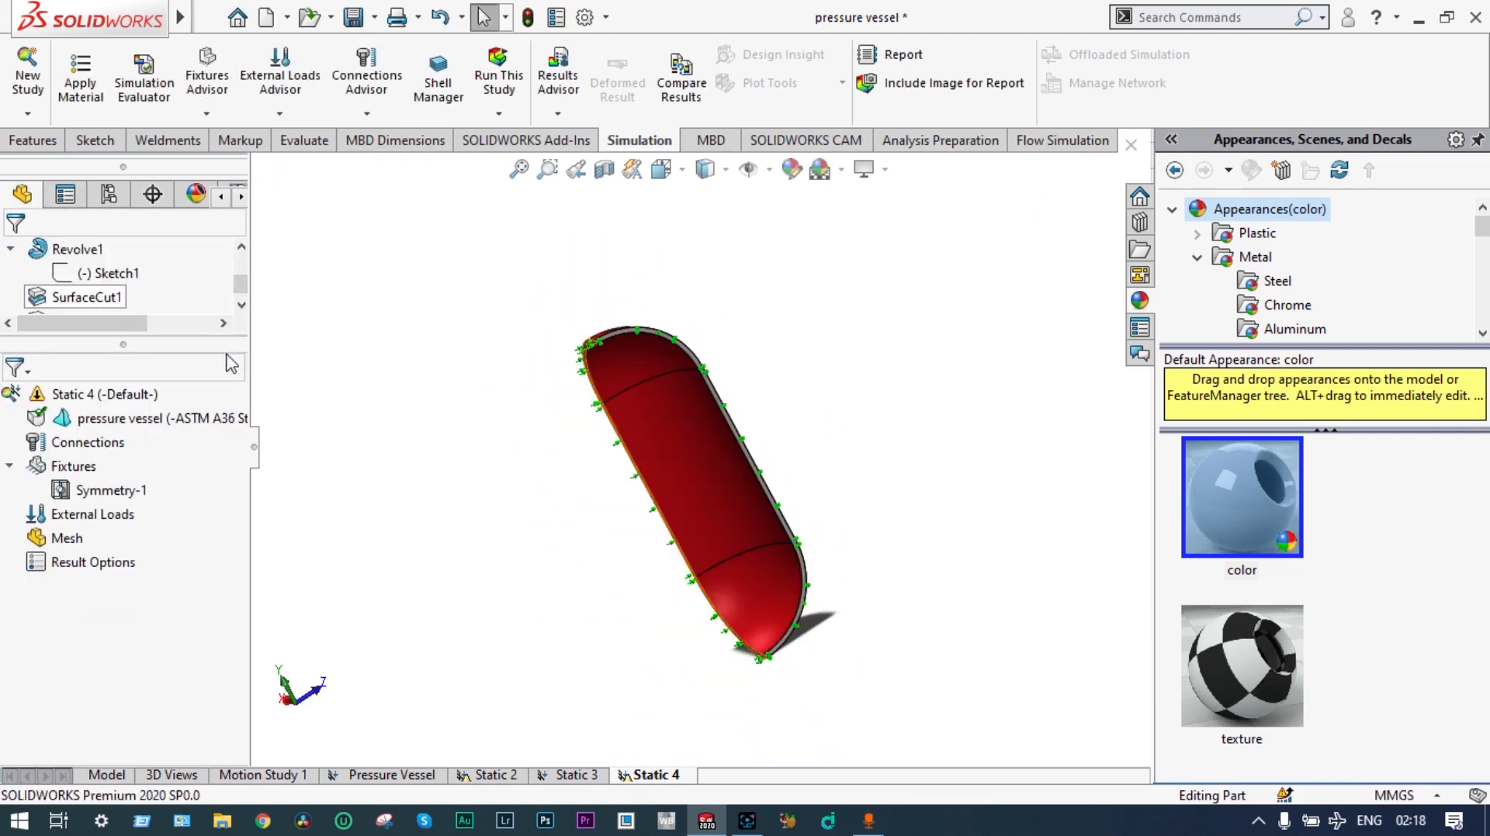
Start a Use Reference Geometry fixture on the outer curved edge where the cylinder meets the lower dome.
middle_click_drag(509, 450, 618, 392)
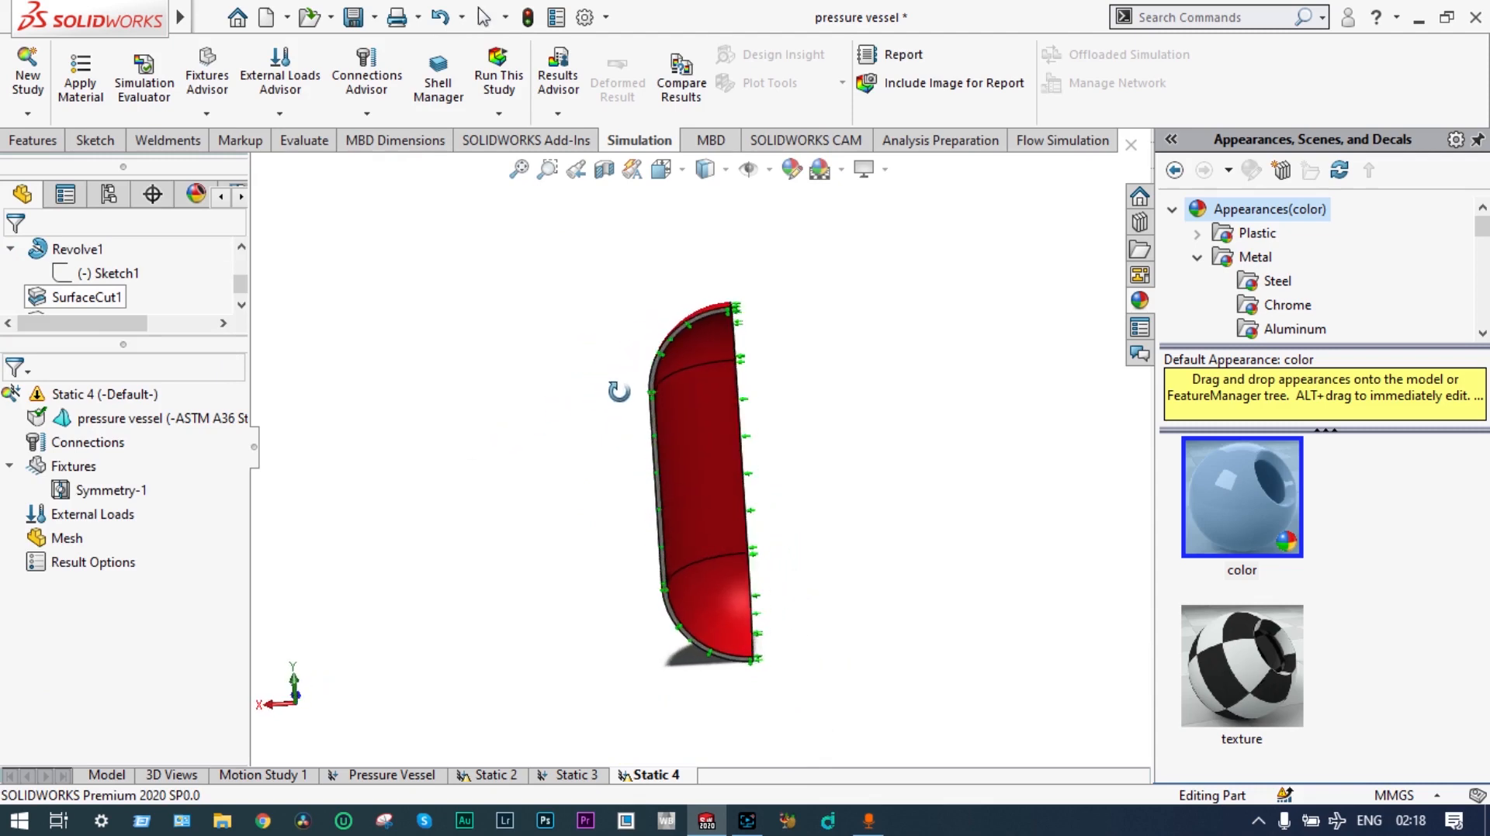
scroll(694, 473, "up", 4)
scroll(699, 497, "down", 3)
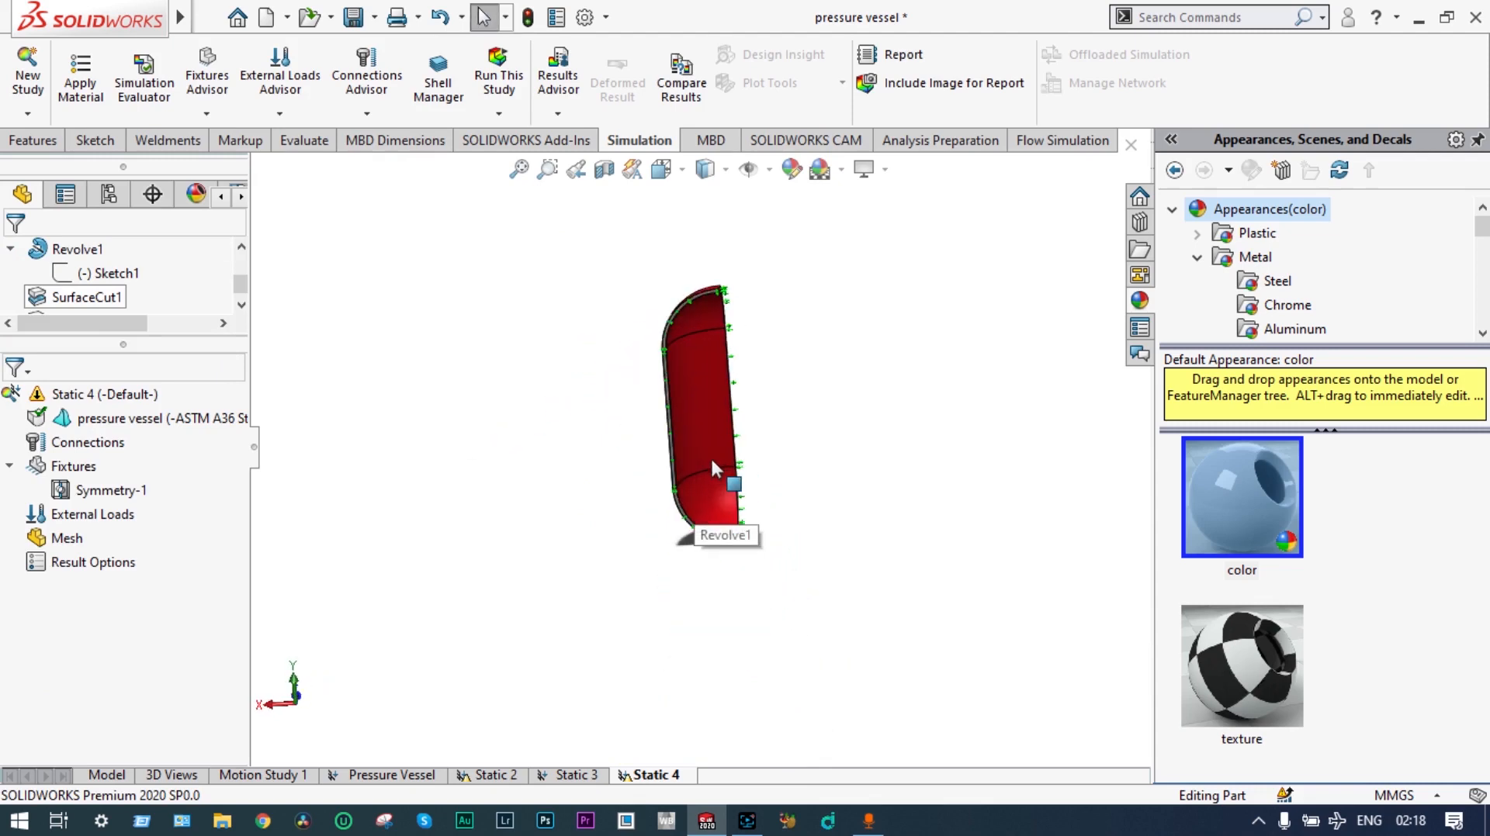
left_click(723, 300)
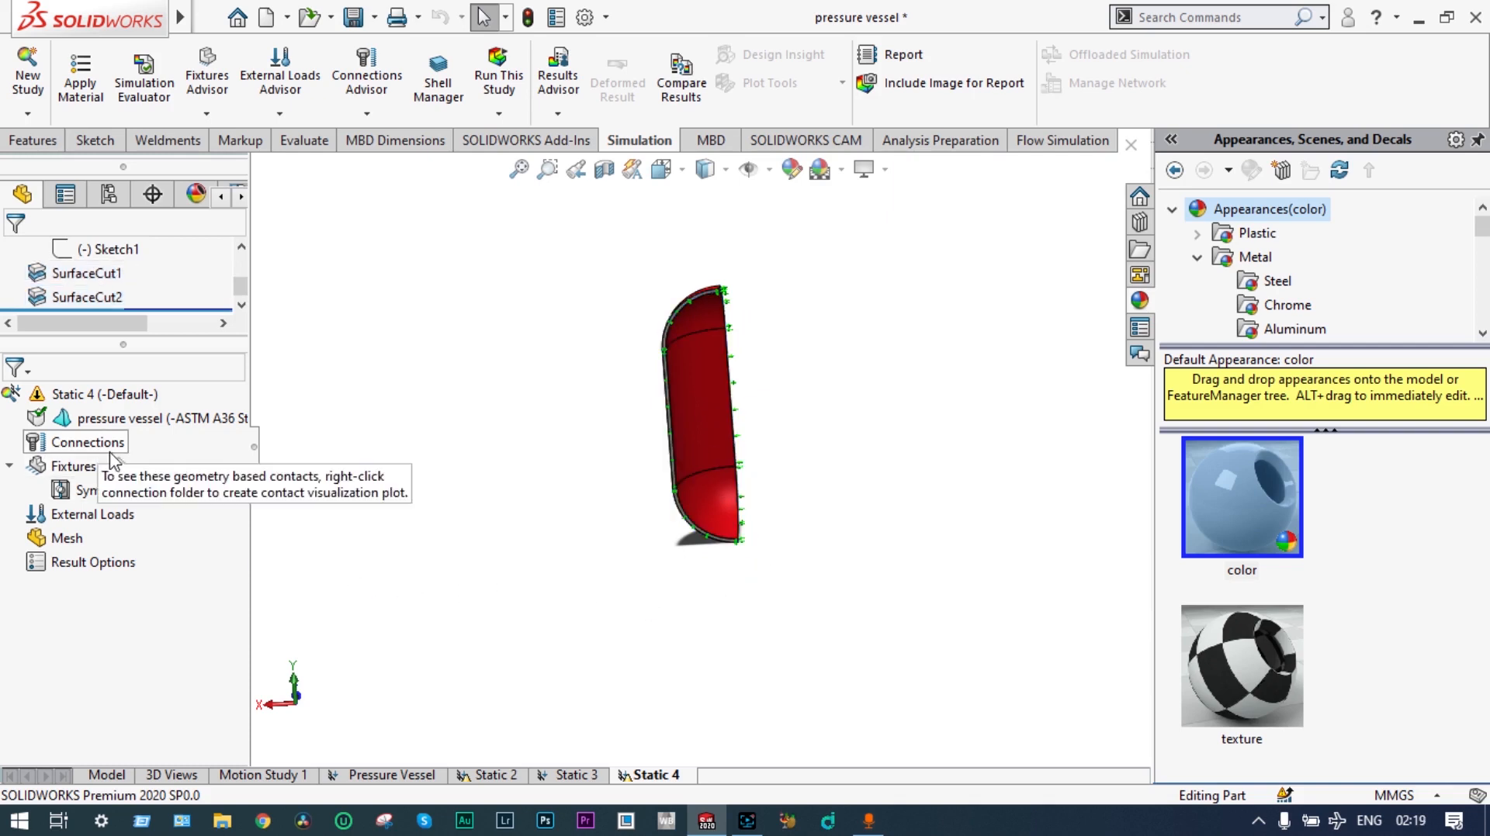
right_click(72, 468)
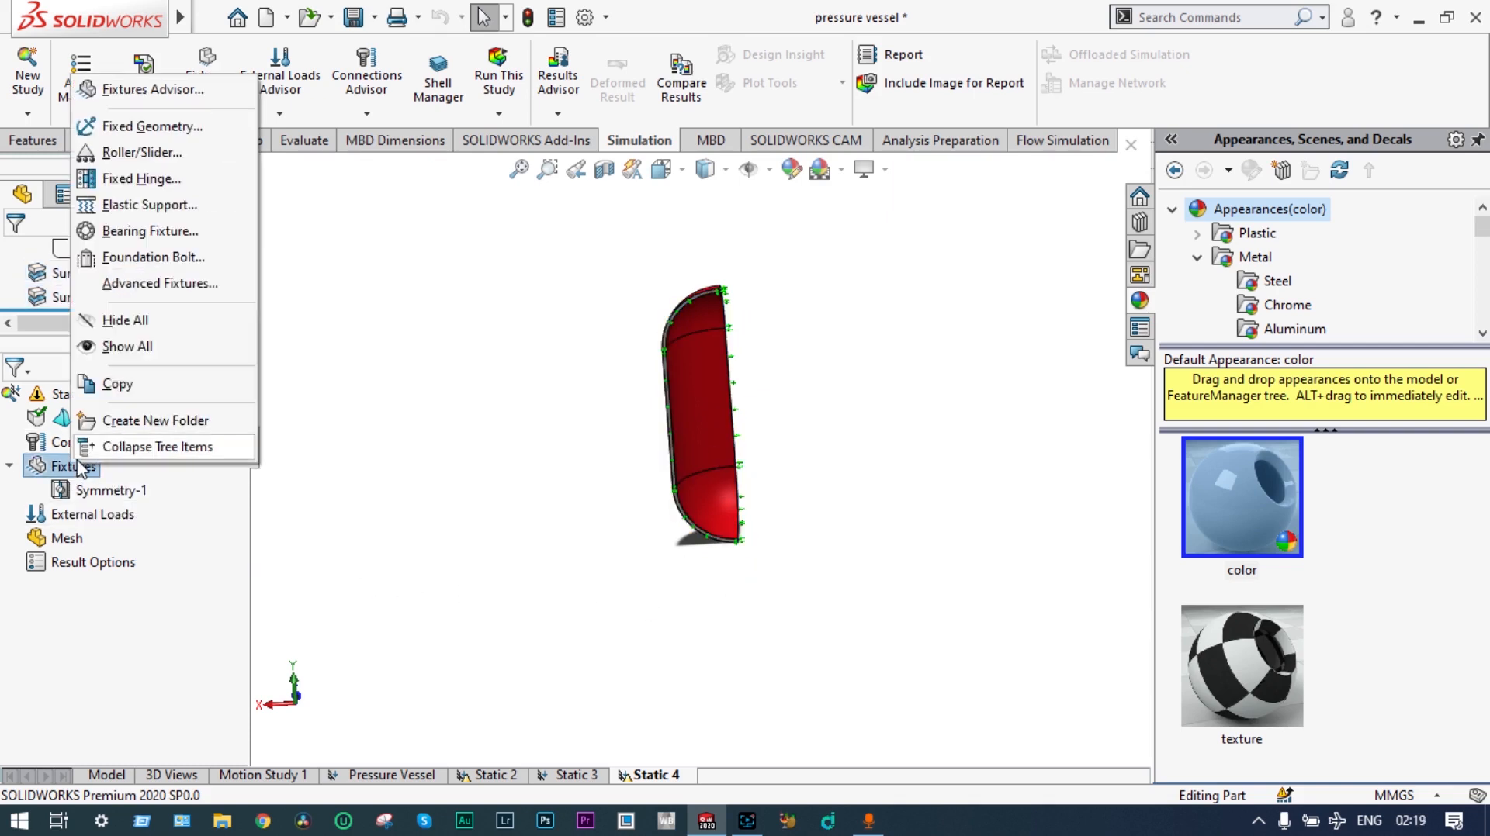
left_click(163, 284)
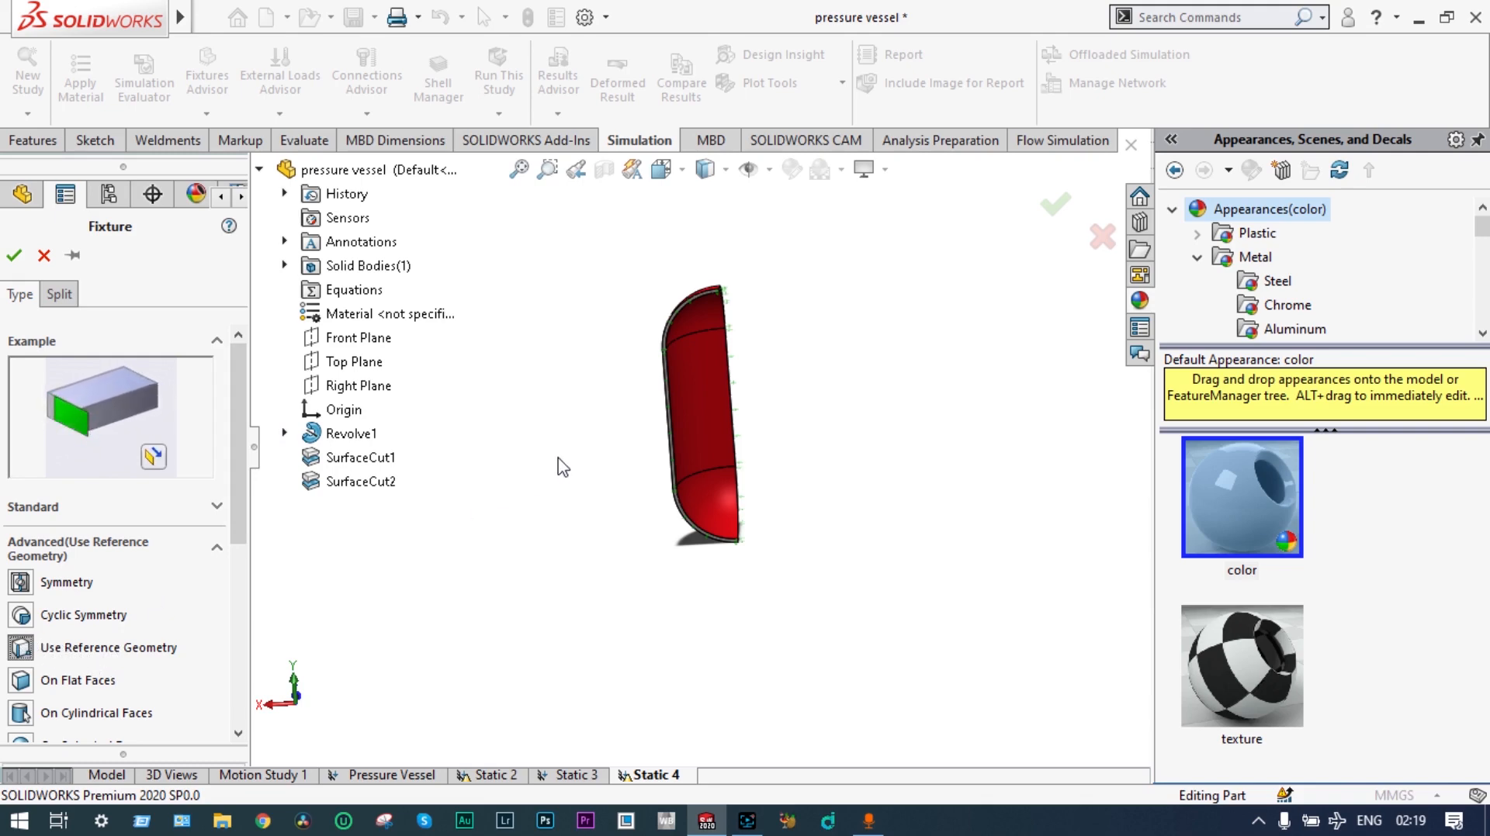
middle_click_drag(559, 468, 656, 467)
scroll(701, 469, "down", 5)
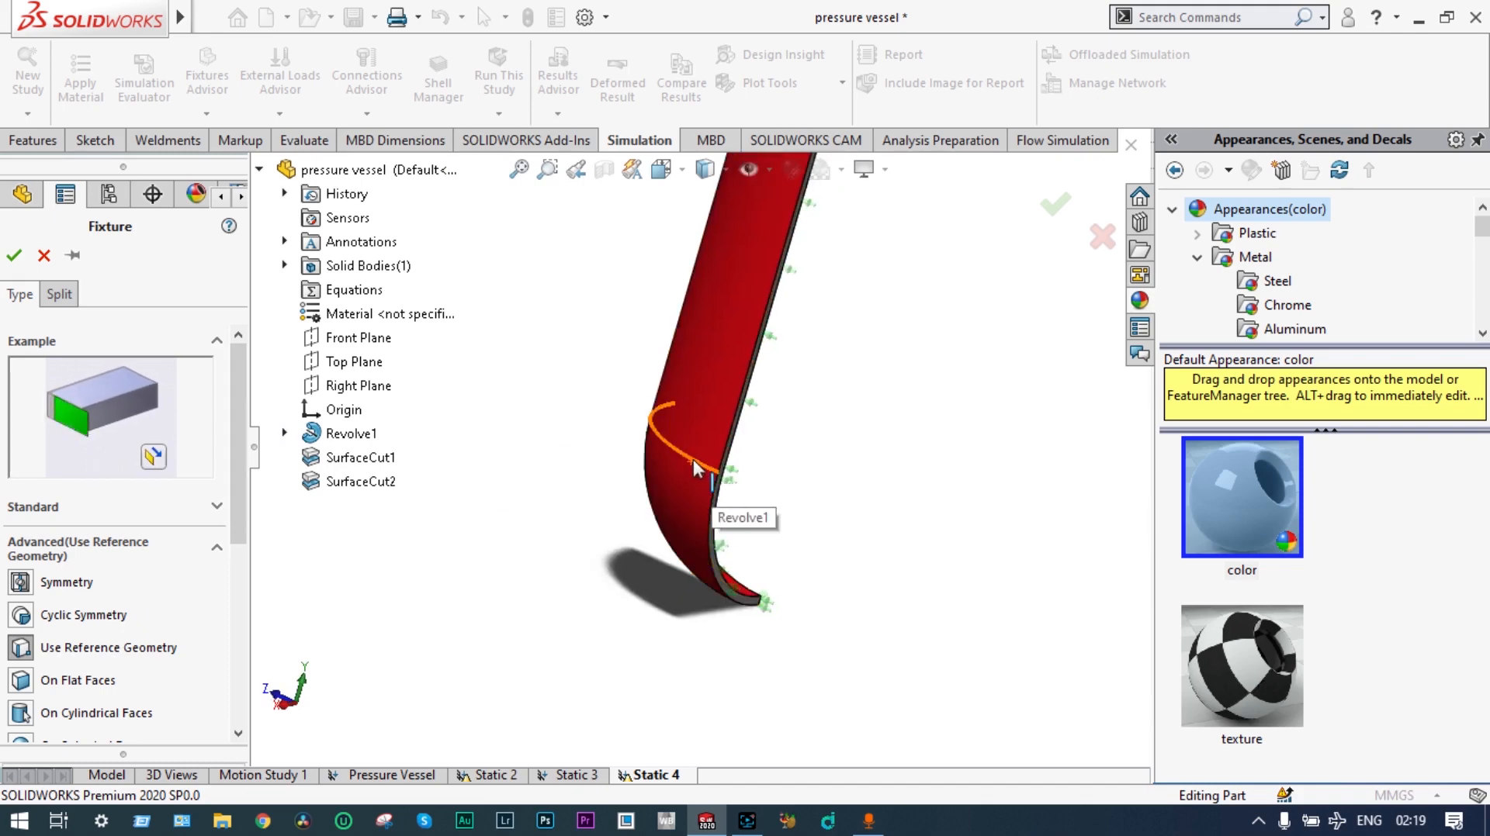
left_click(694, 458)
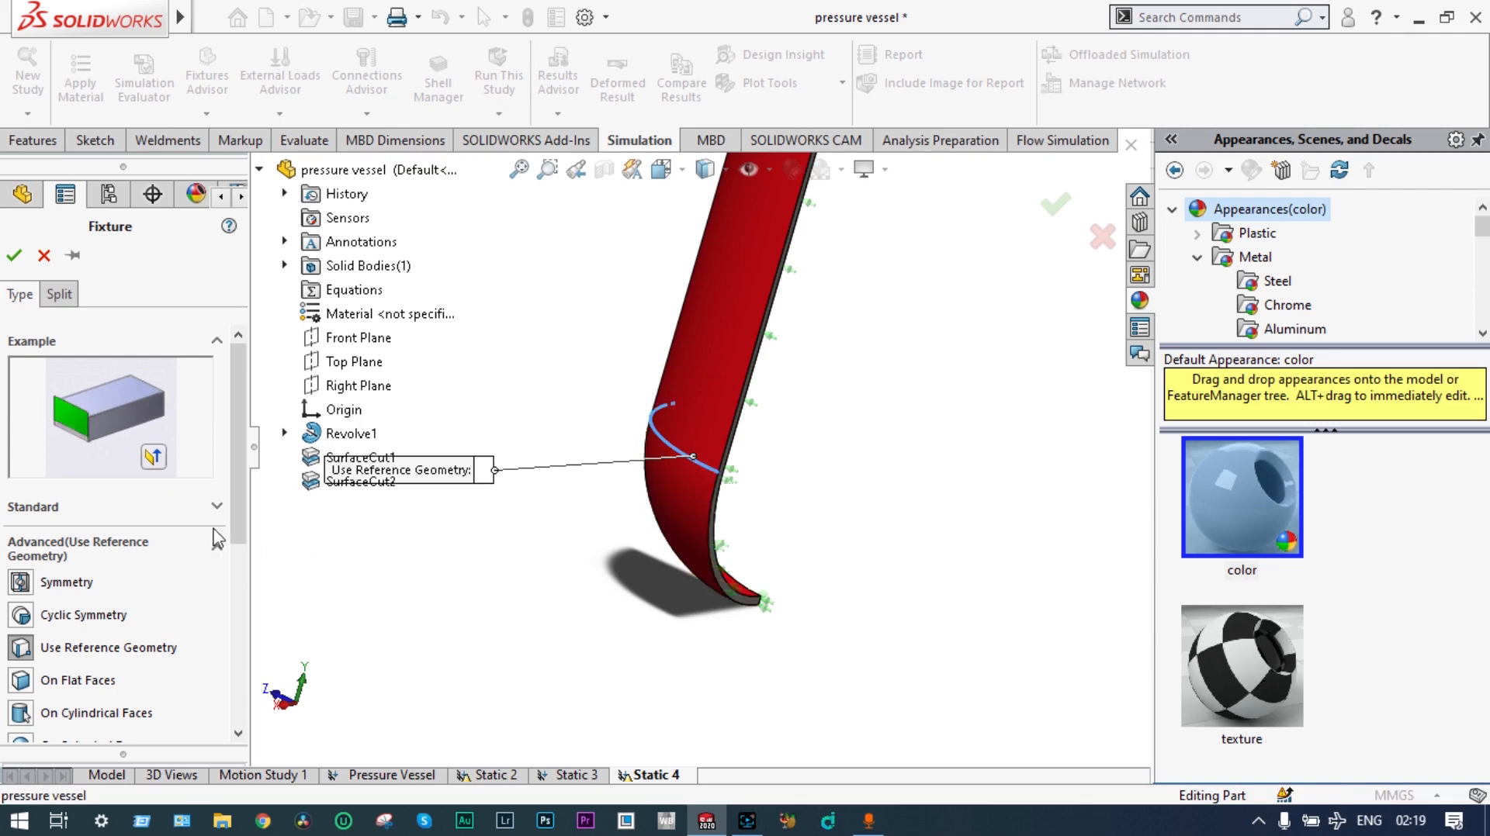
scroll(234, 504, "down", 5)
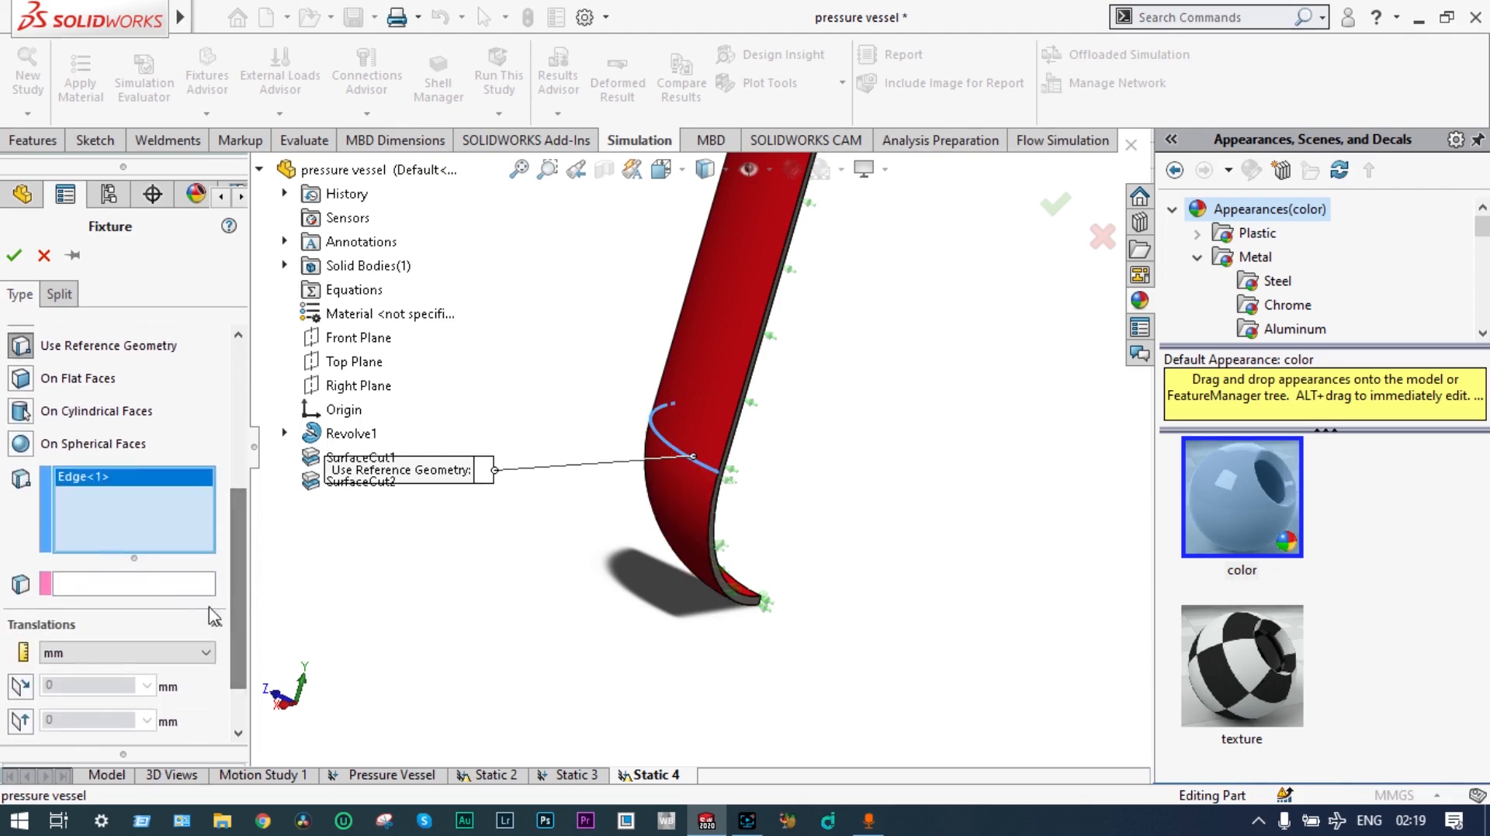
left_click(189, 593)
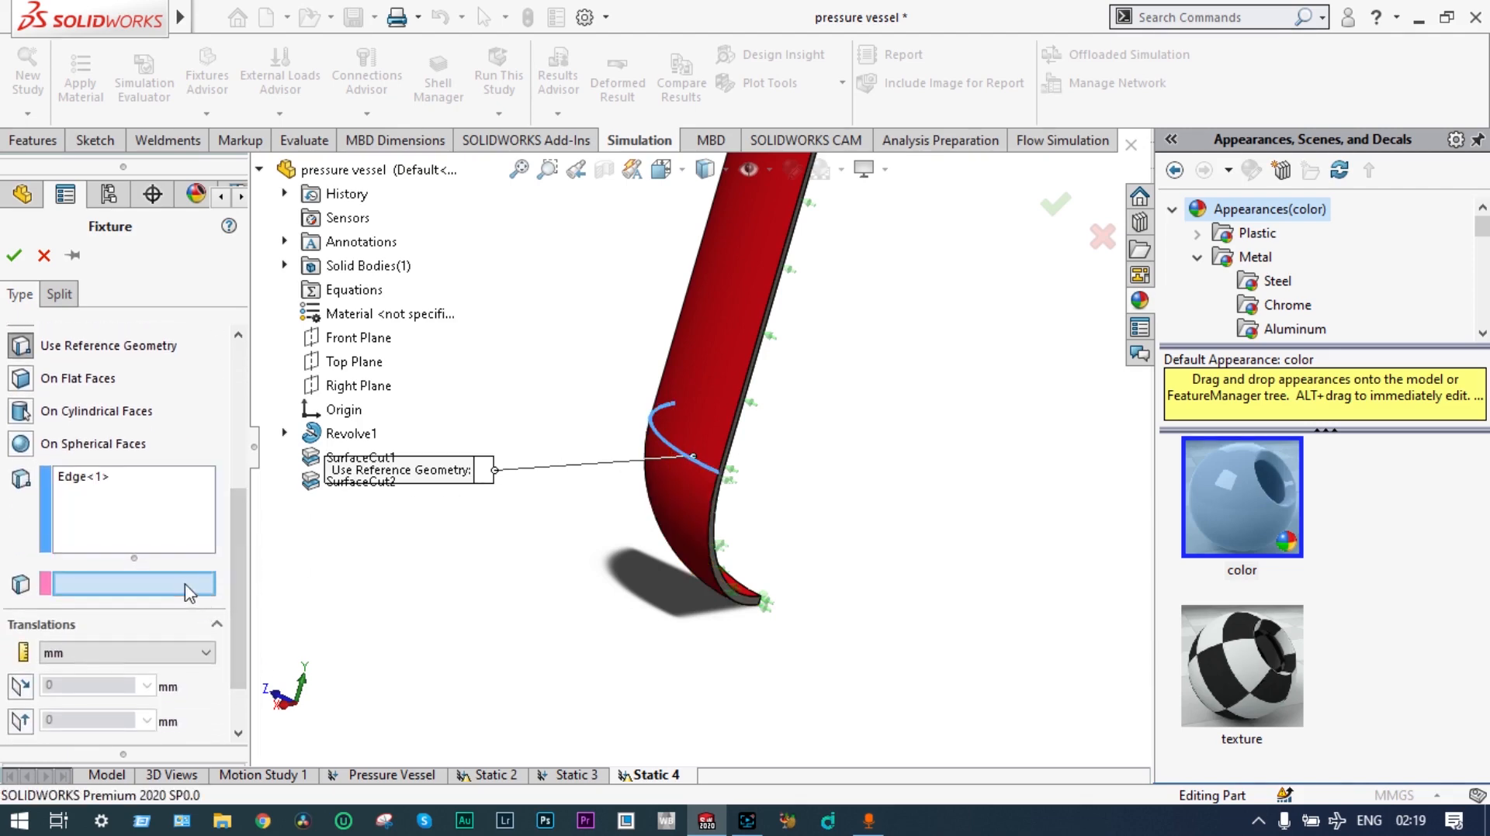
Show Sketch1 and use its axis line as the fixture's direction reference, with 0 mm translation along it.
left_click(285, 434)
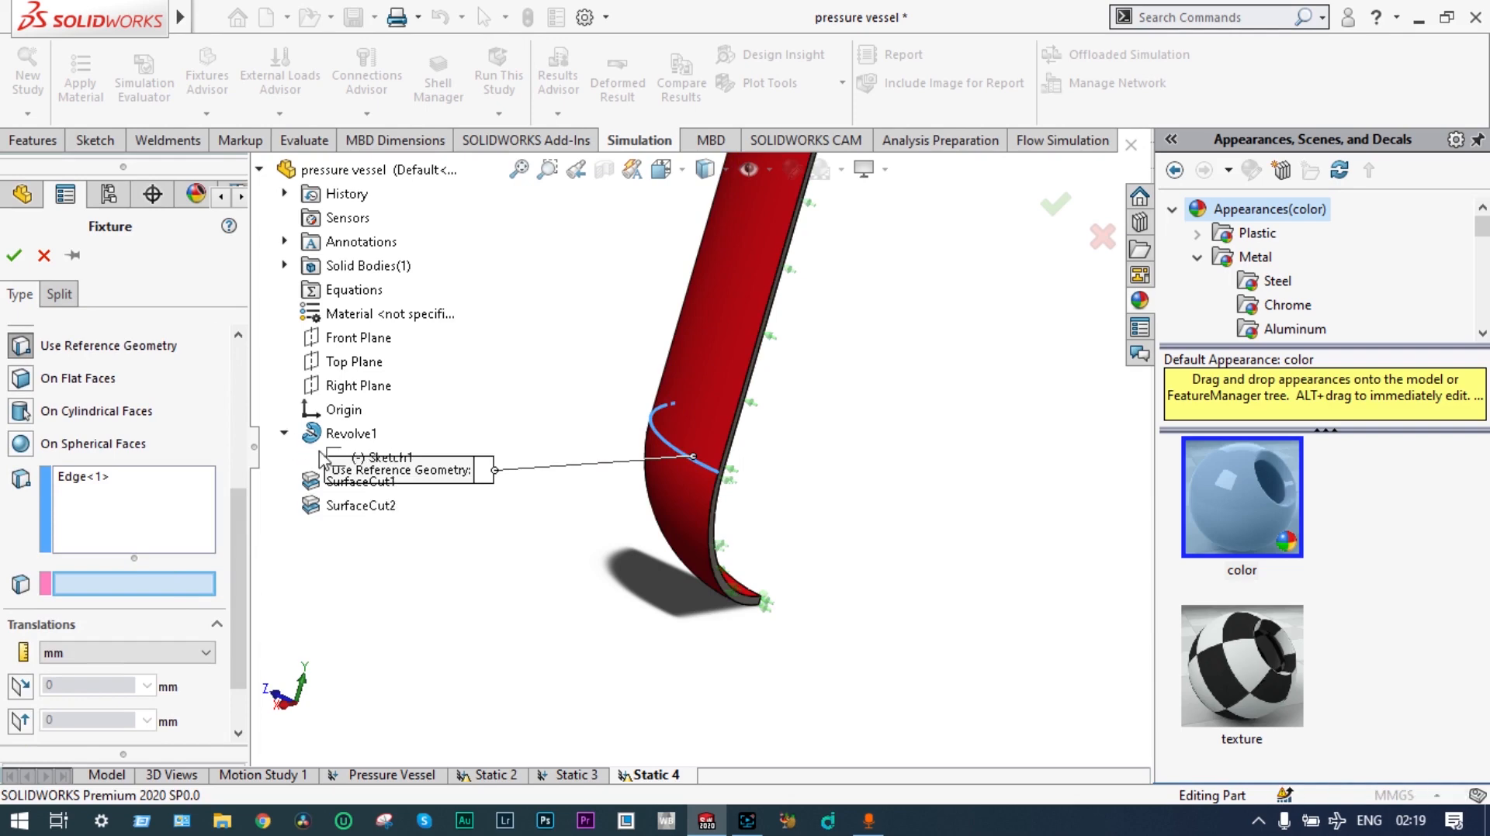
middle_click_drag(470, 425, 475, 431)
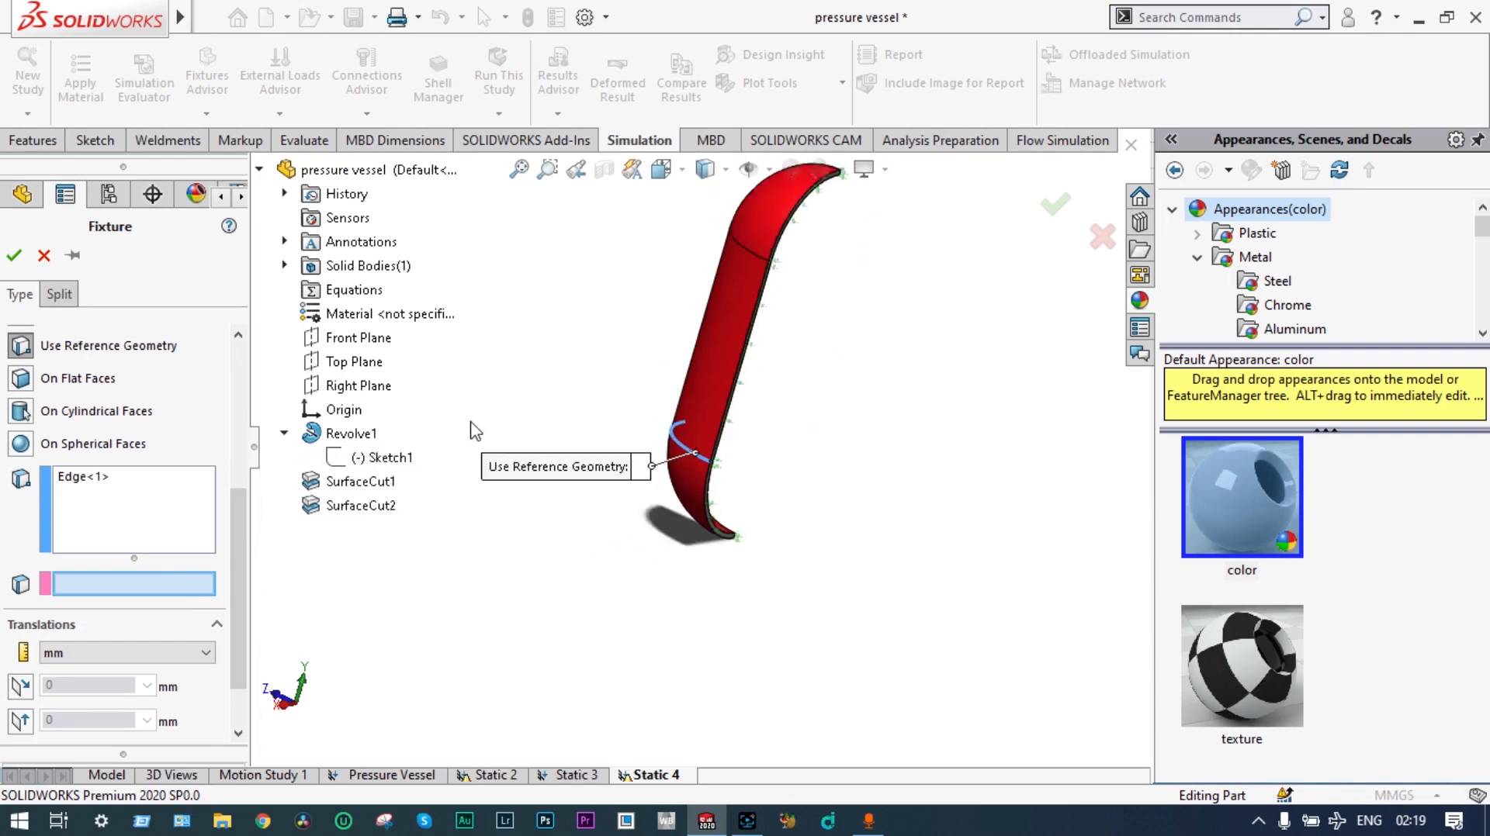
right_click(410, 459)
left_click(441, 501)
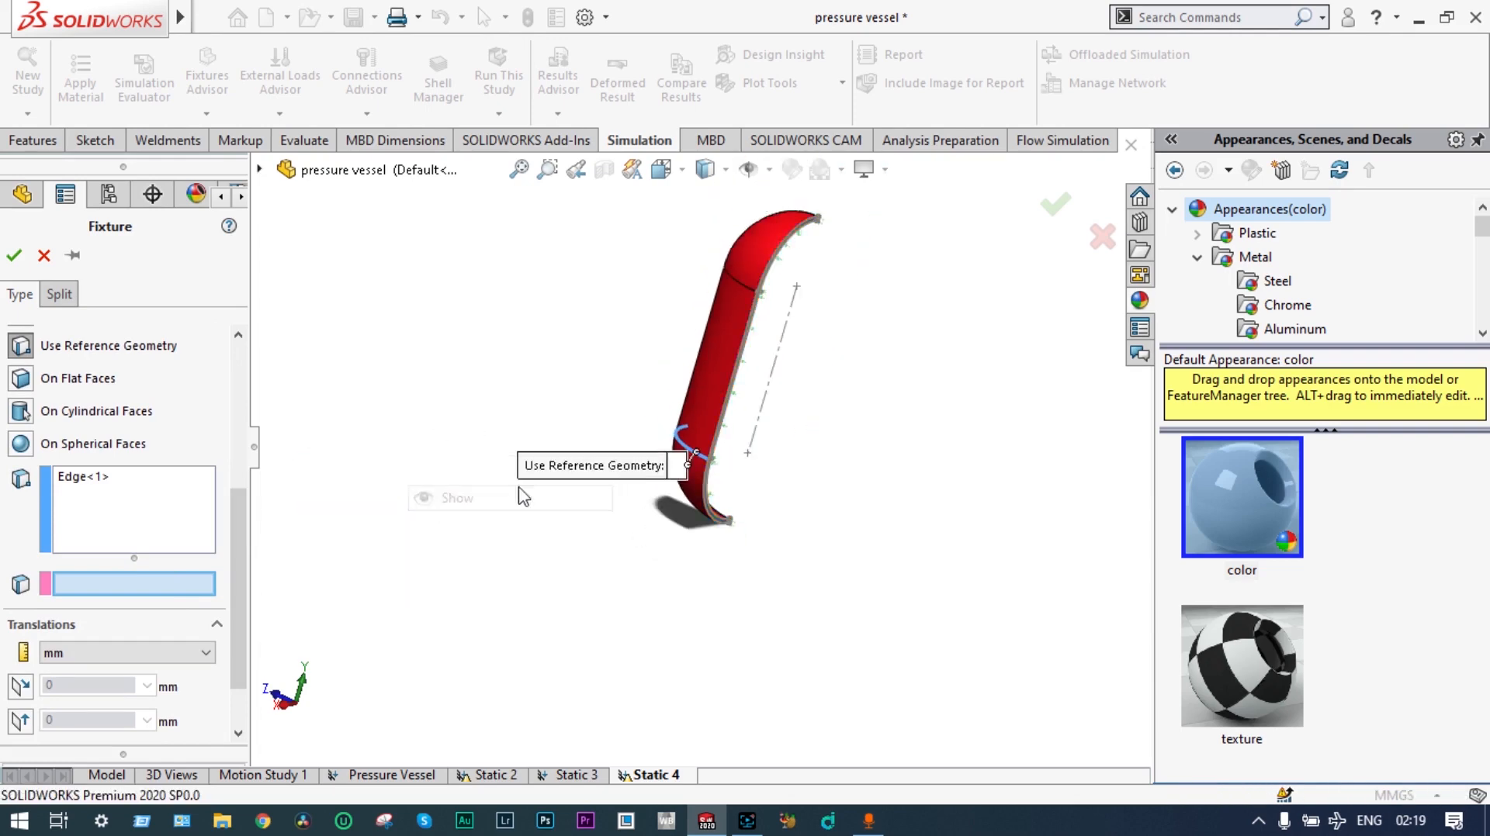
left_click(762, 415)
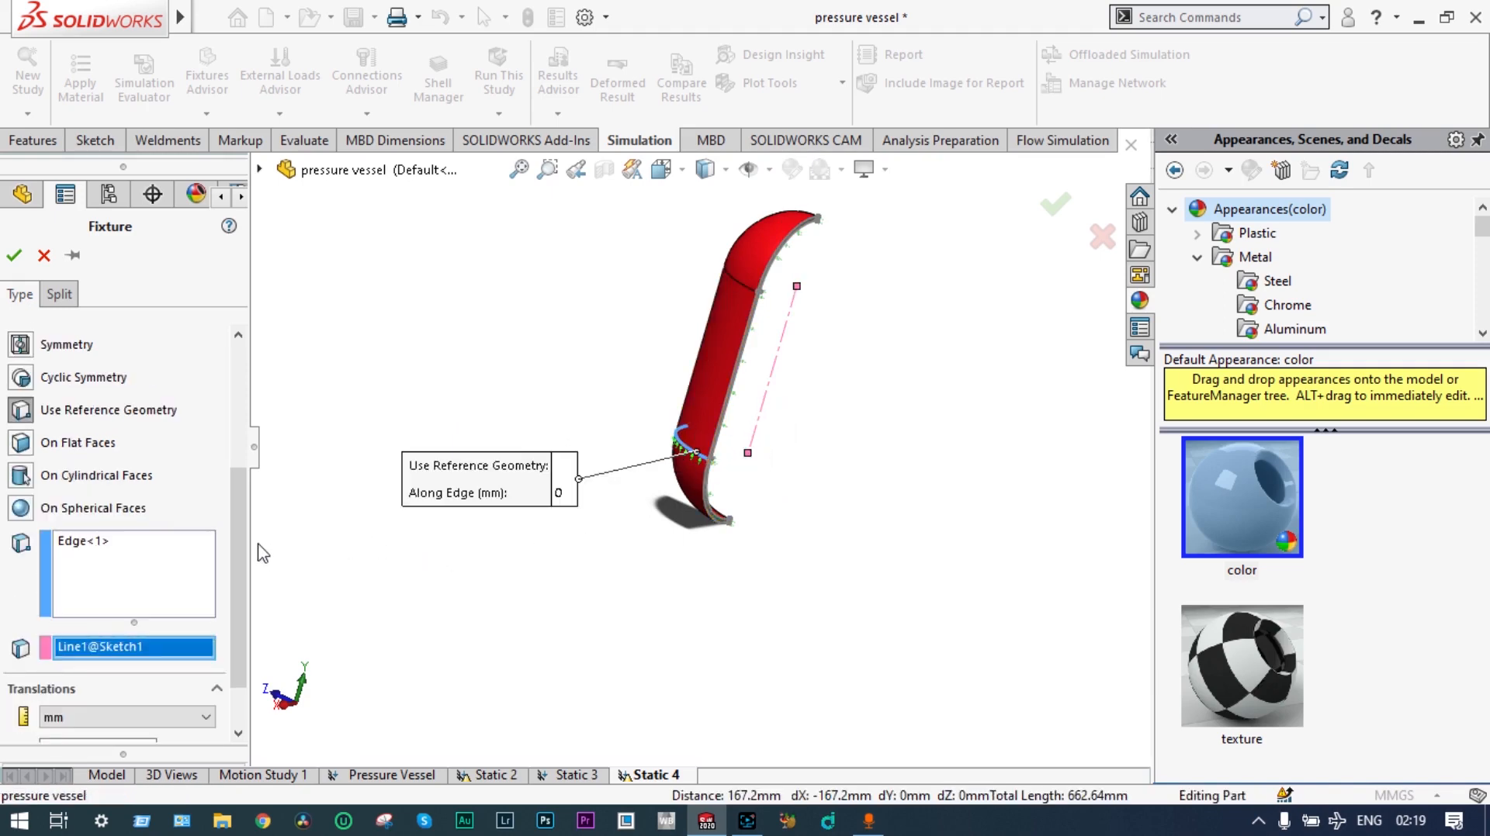
scroll(245, 535, "down", 2)
scroll(745, 500, "down", 2)
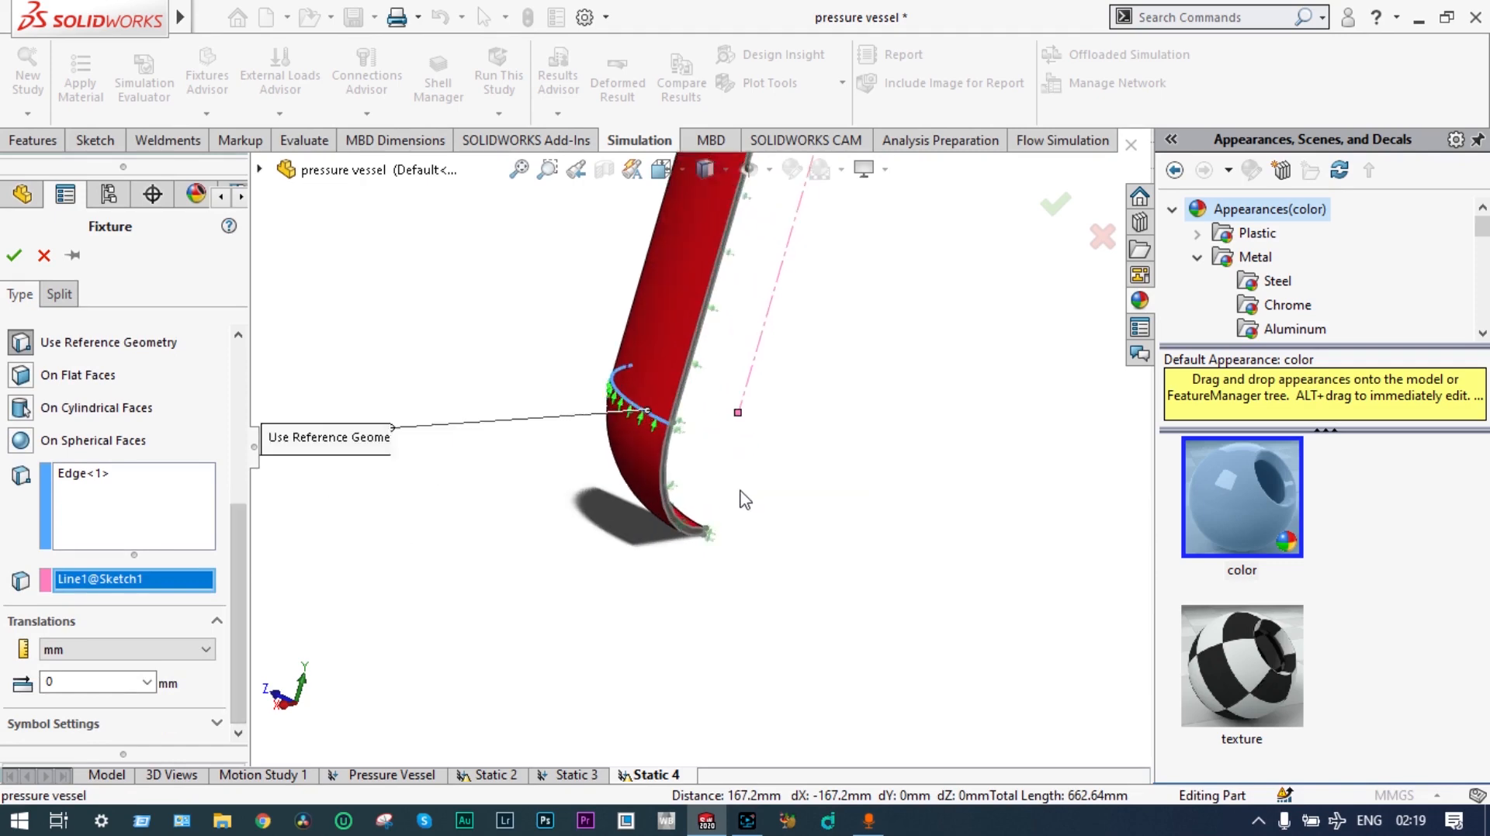
scroll(653, 433, "down", 3)
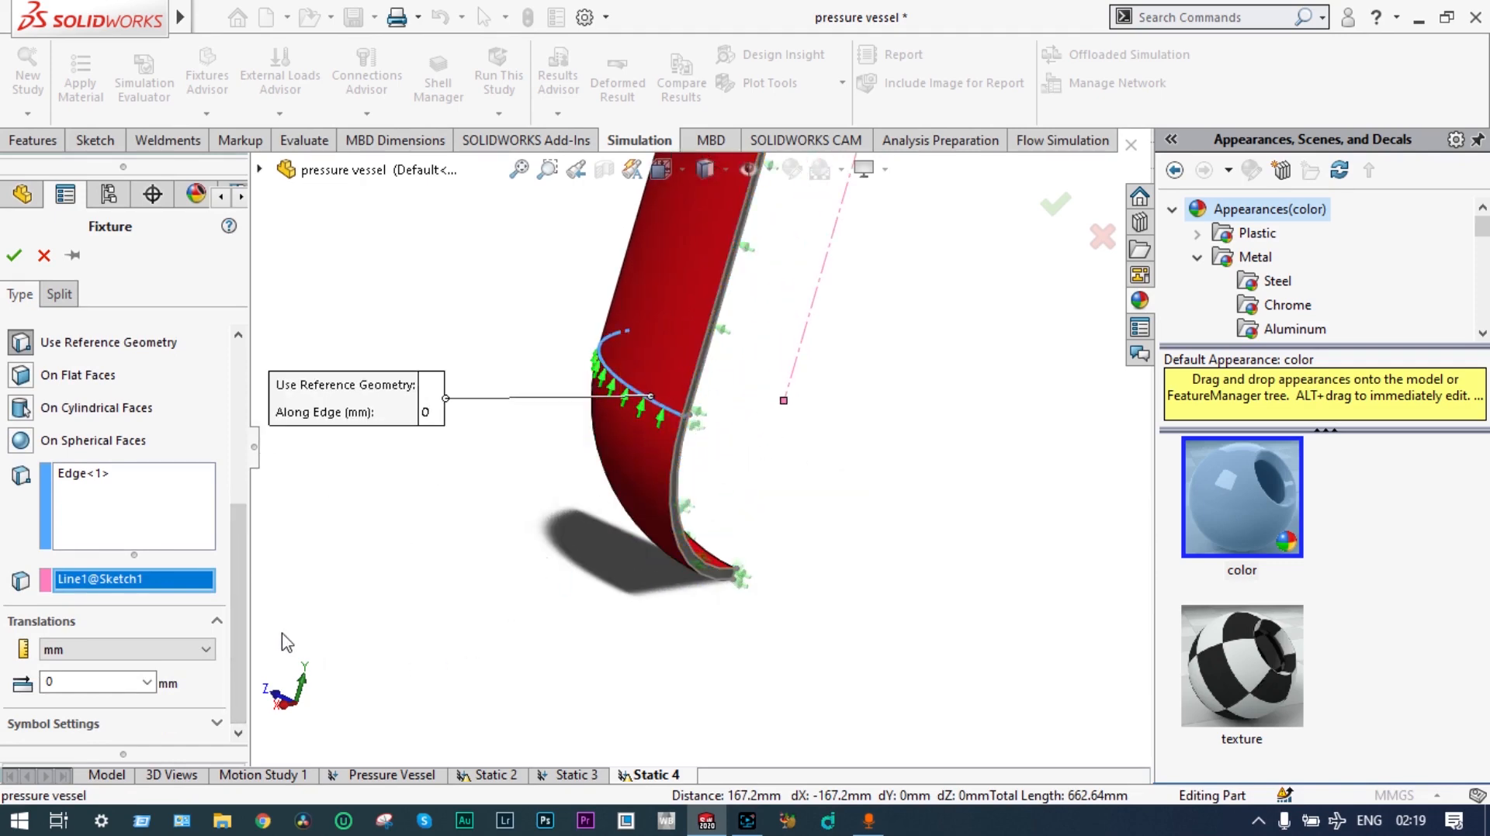
scroll(698, 443, "up", 5)
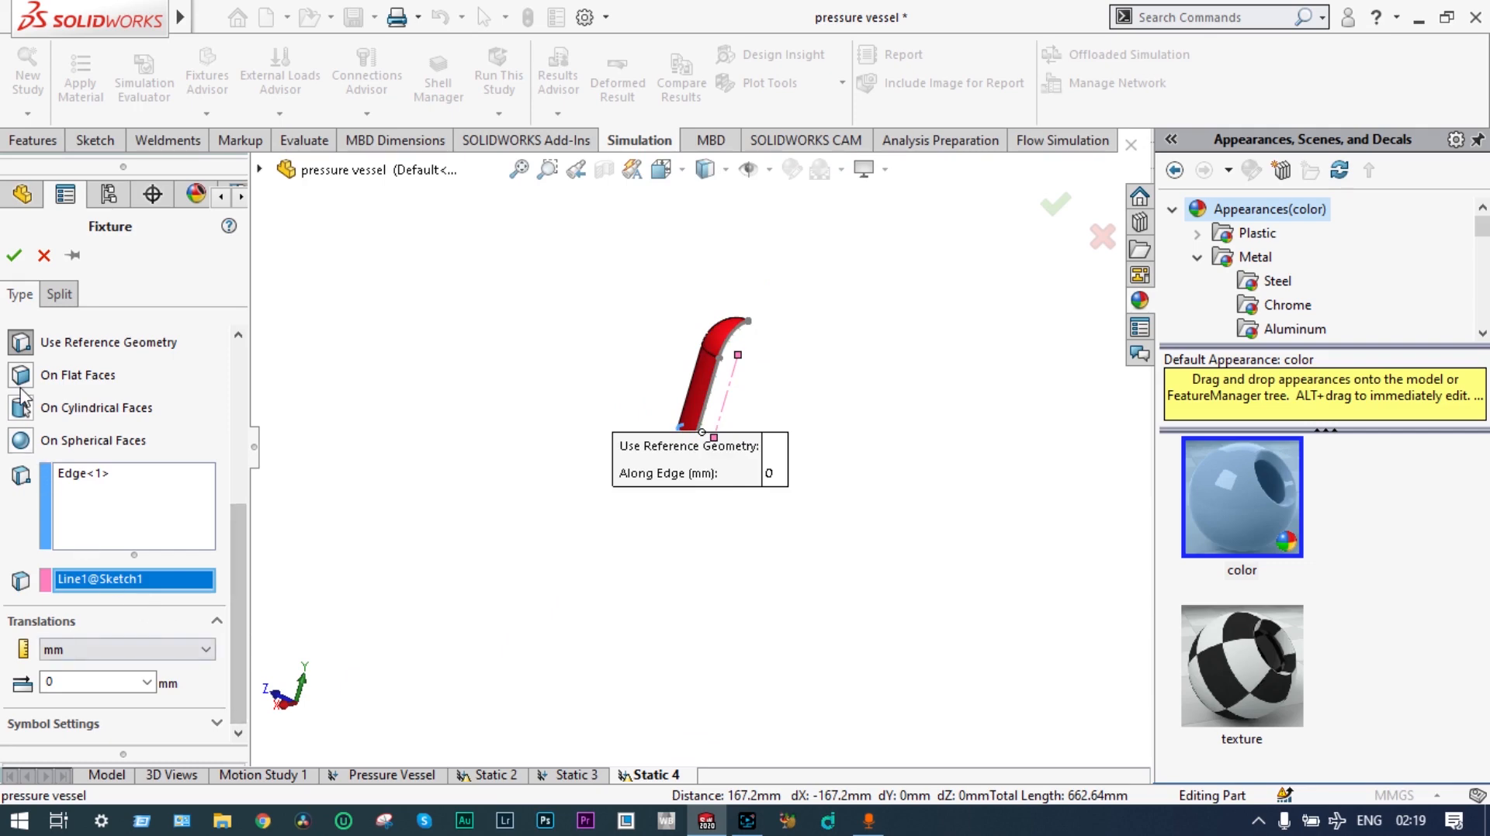
left_click(14, 255)
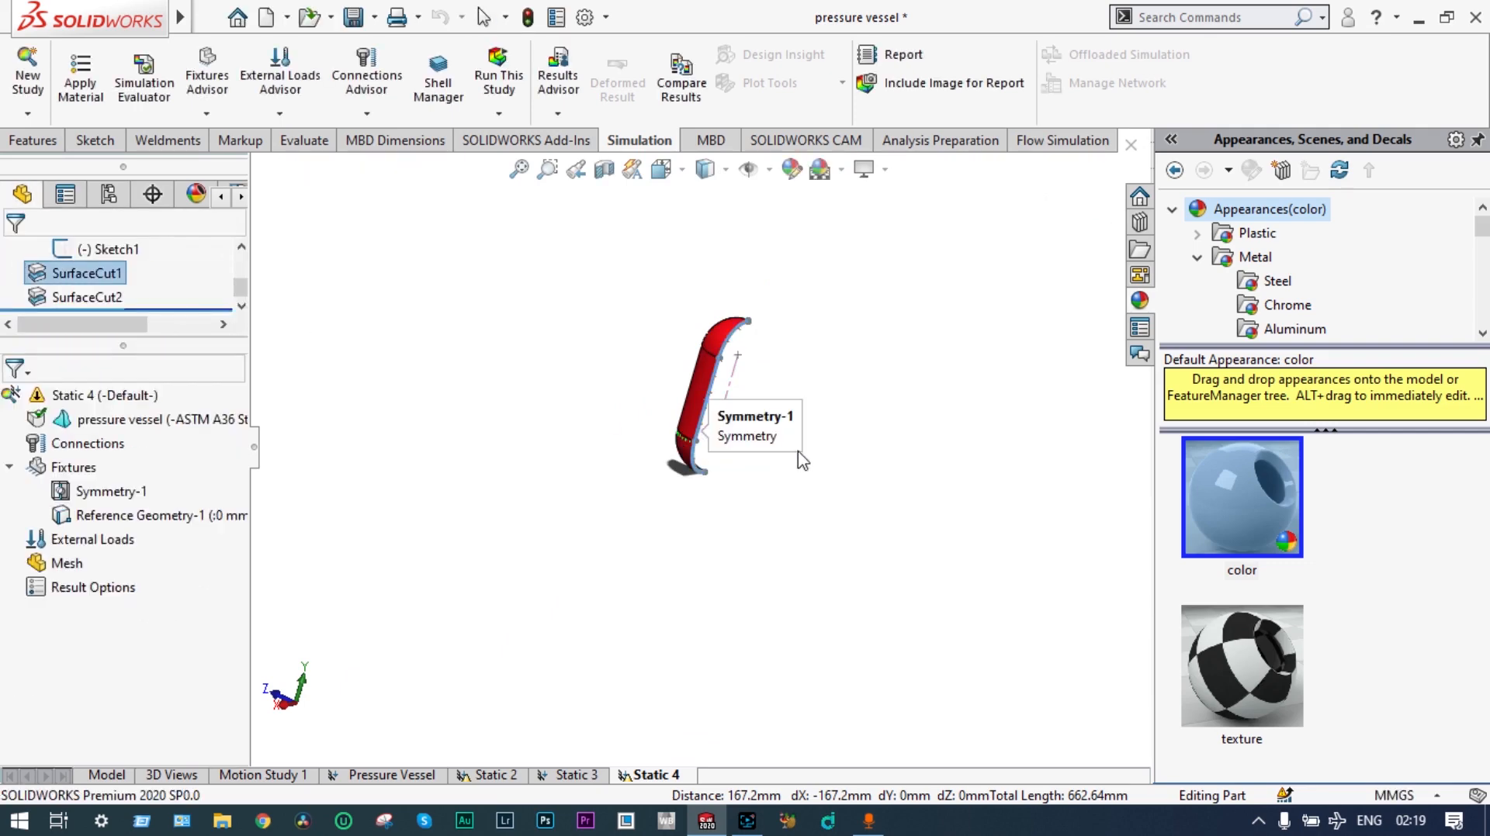
Hide Sketch1 in the model view.
middle_click_drag(812, 461, 791, 422)
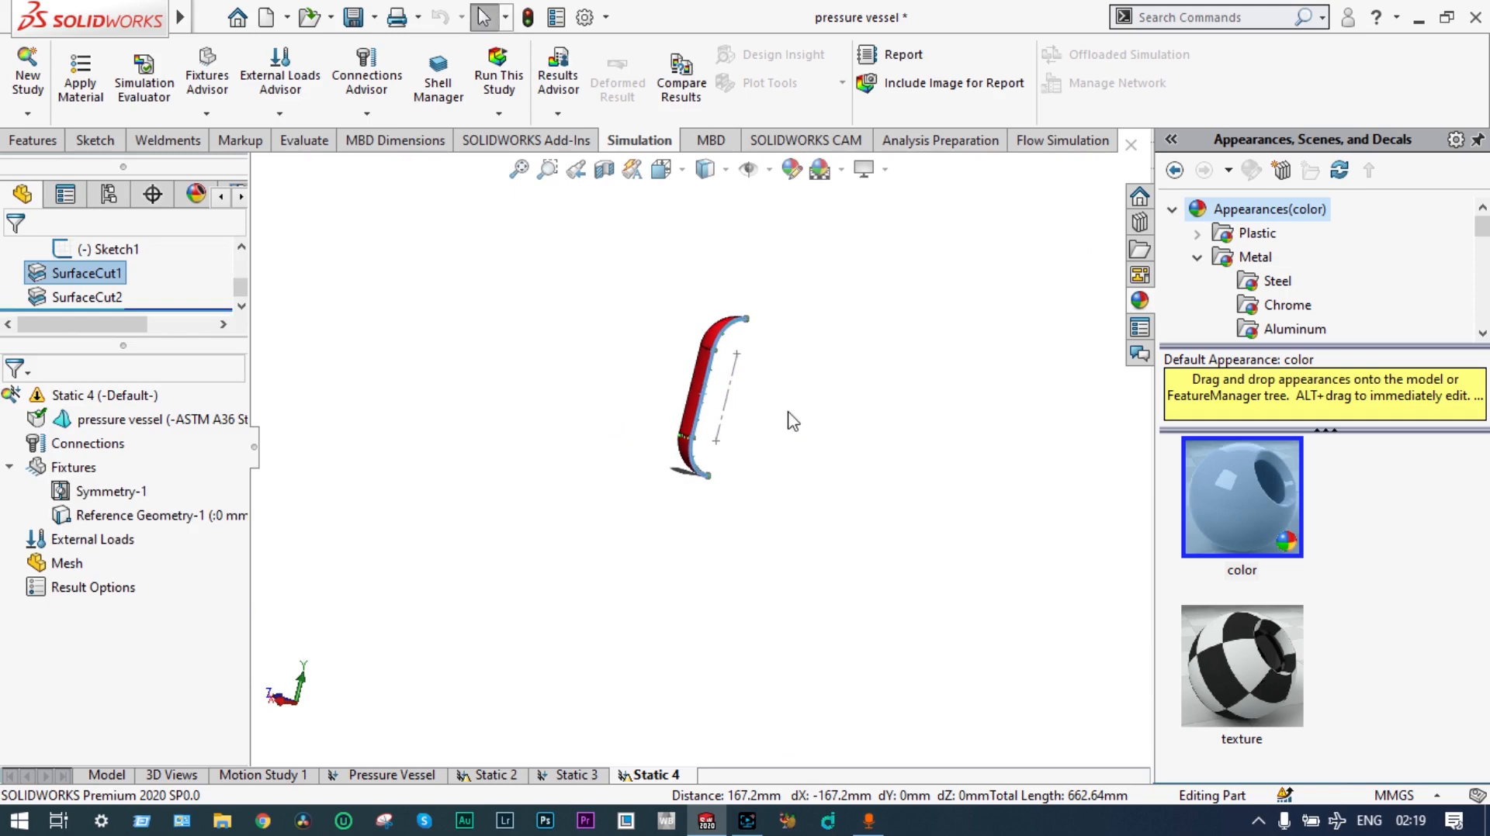
right_click(732, 394)
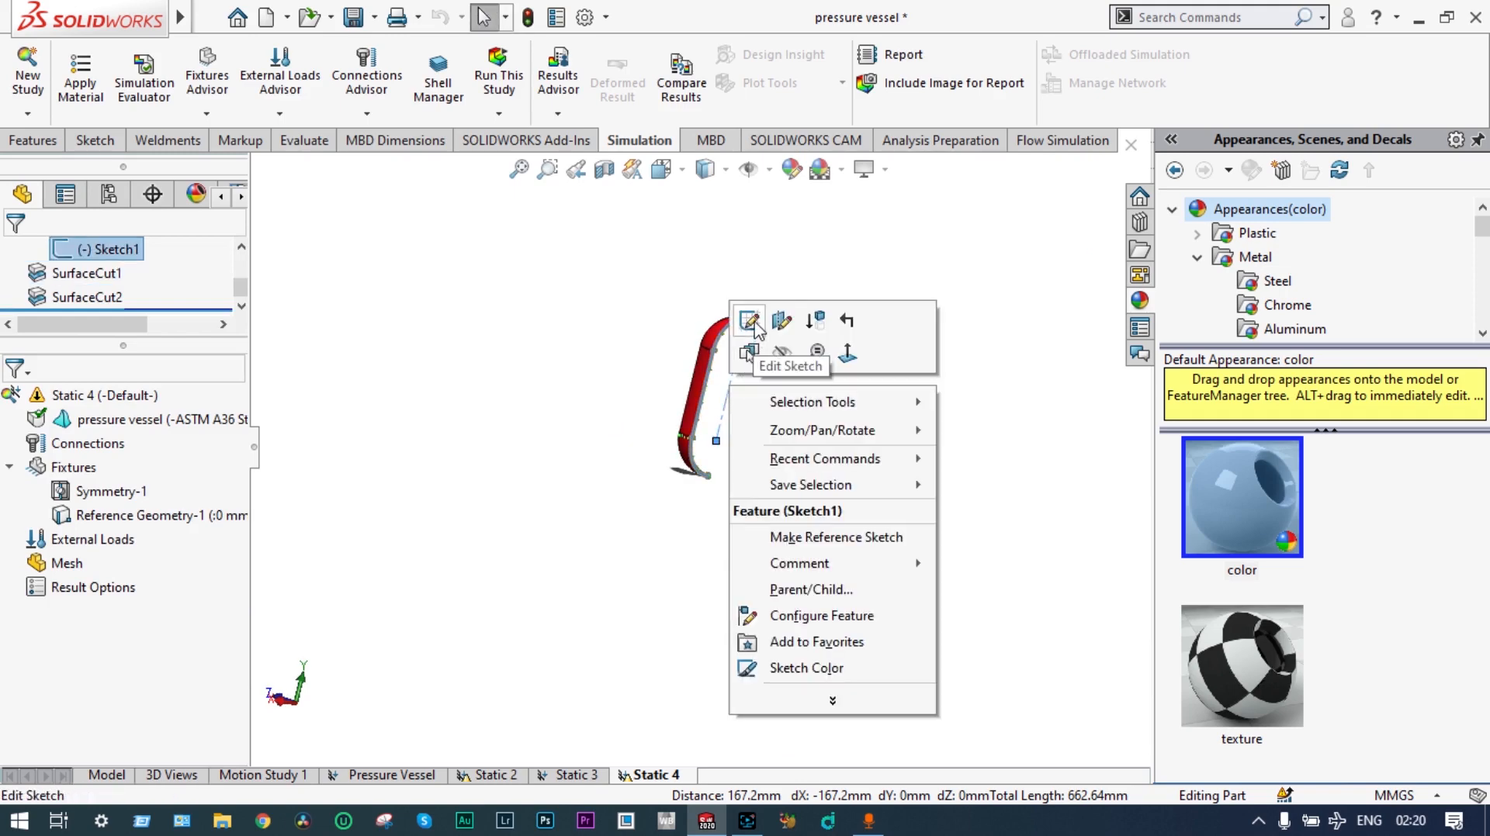
left_click(790, 356)
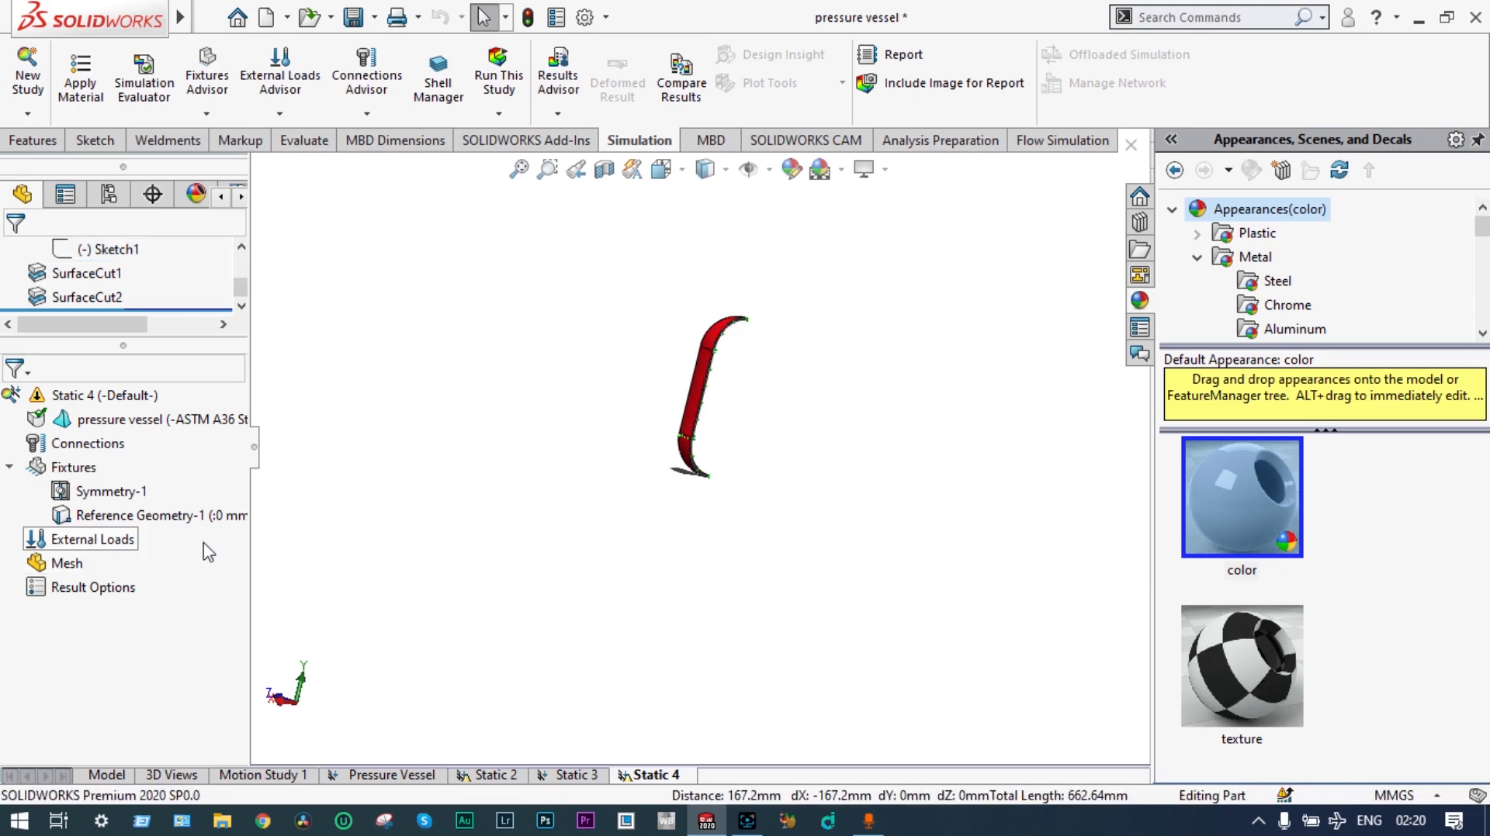
Apply a 10 N/mm^2 (MPa) pressure normal to the inner cylinder face and both inner dome faces of the quarter vessel.
right_click(96, 545)
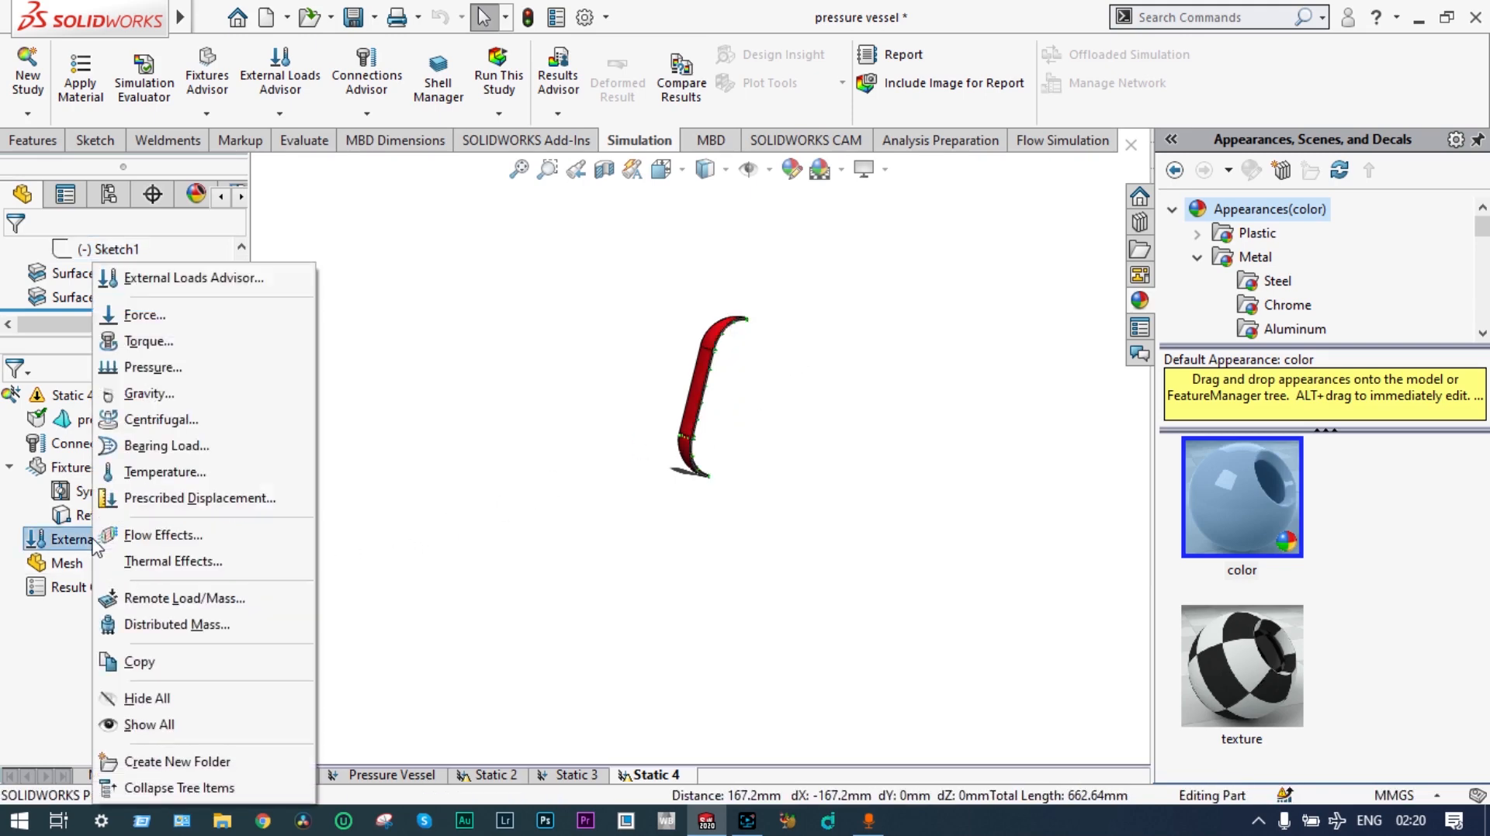
left_click(155, 369)
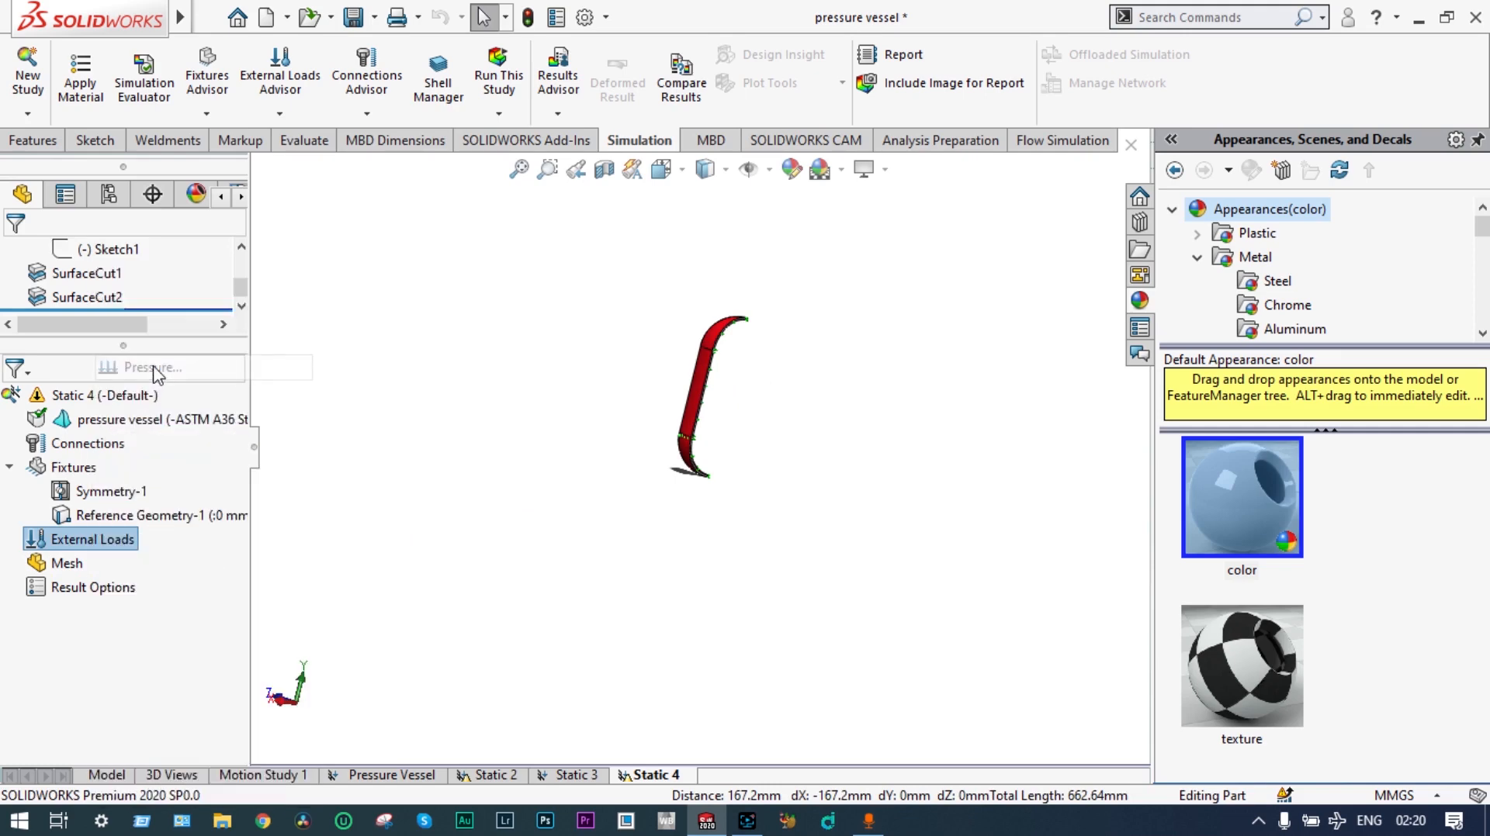
middle_click_drag(379, 402, 336, 416)
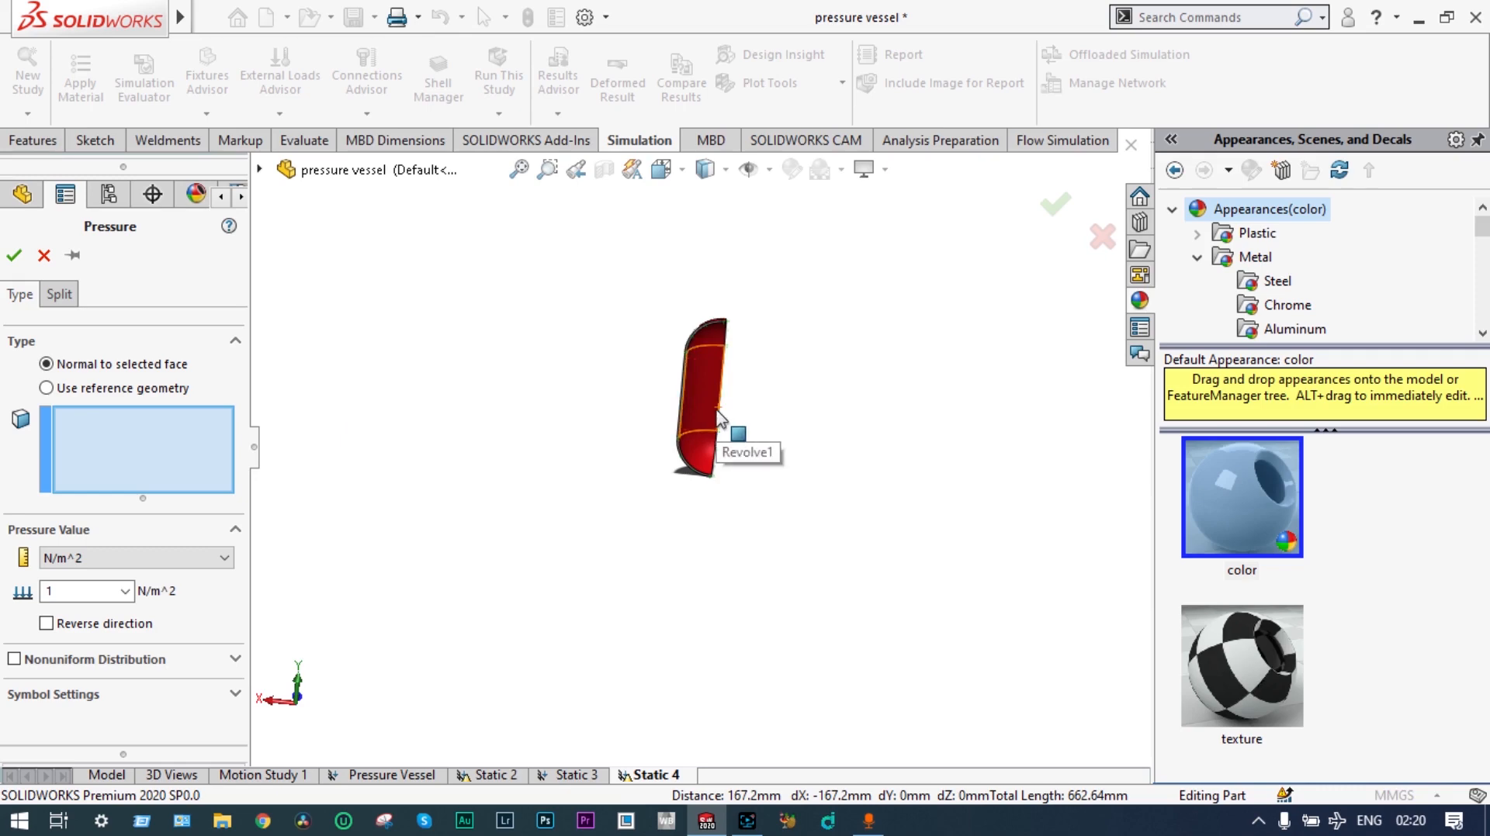
left_click(229, 559)
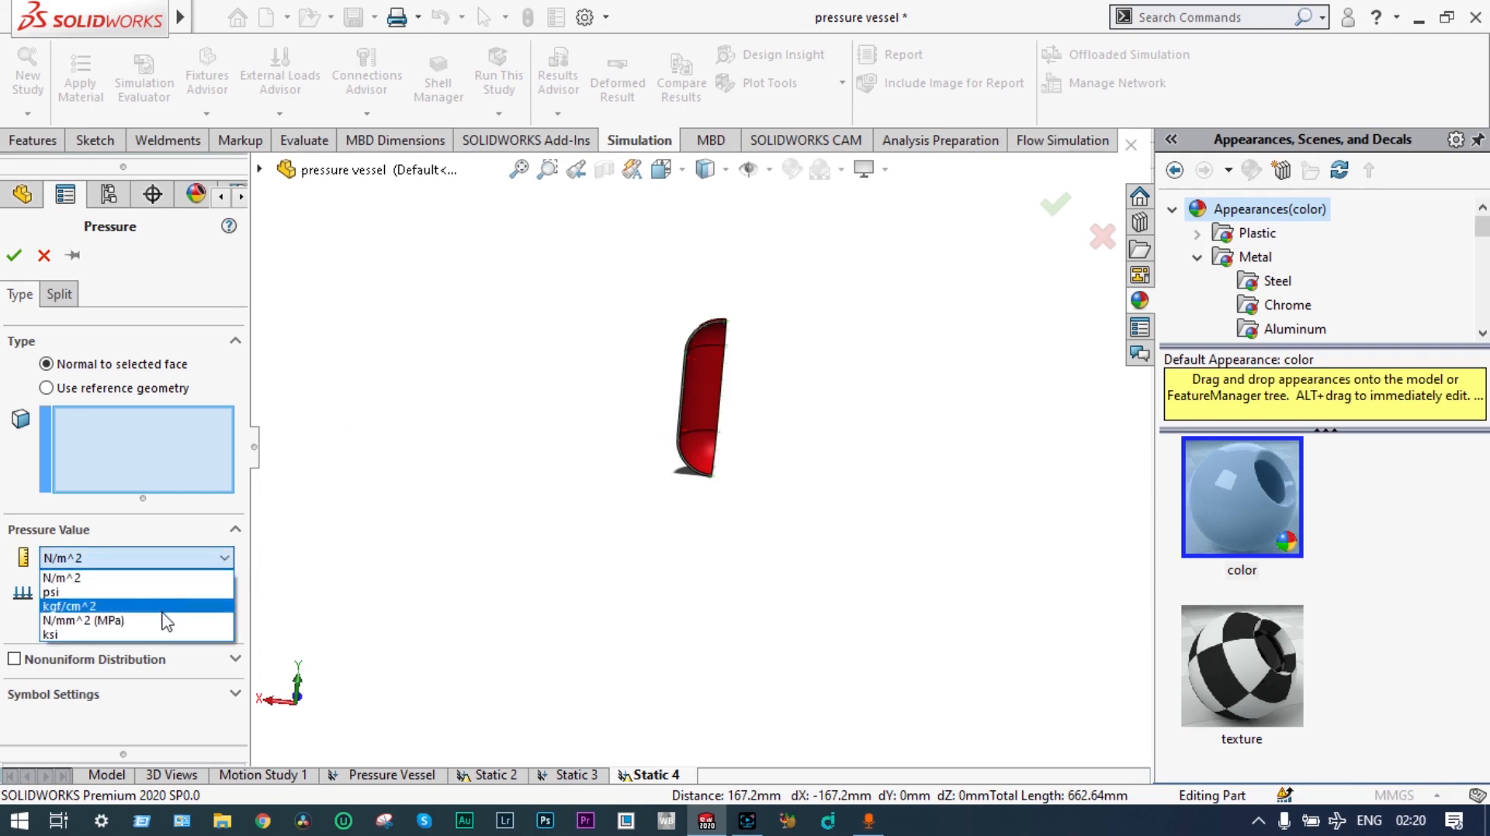
left_click(166, 621)
double_click(87, 591)
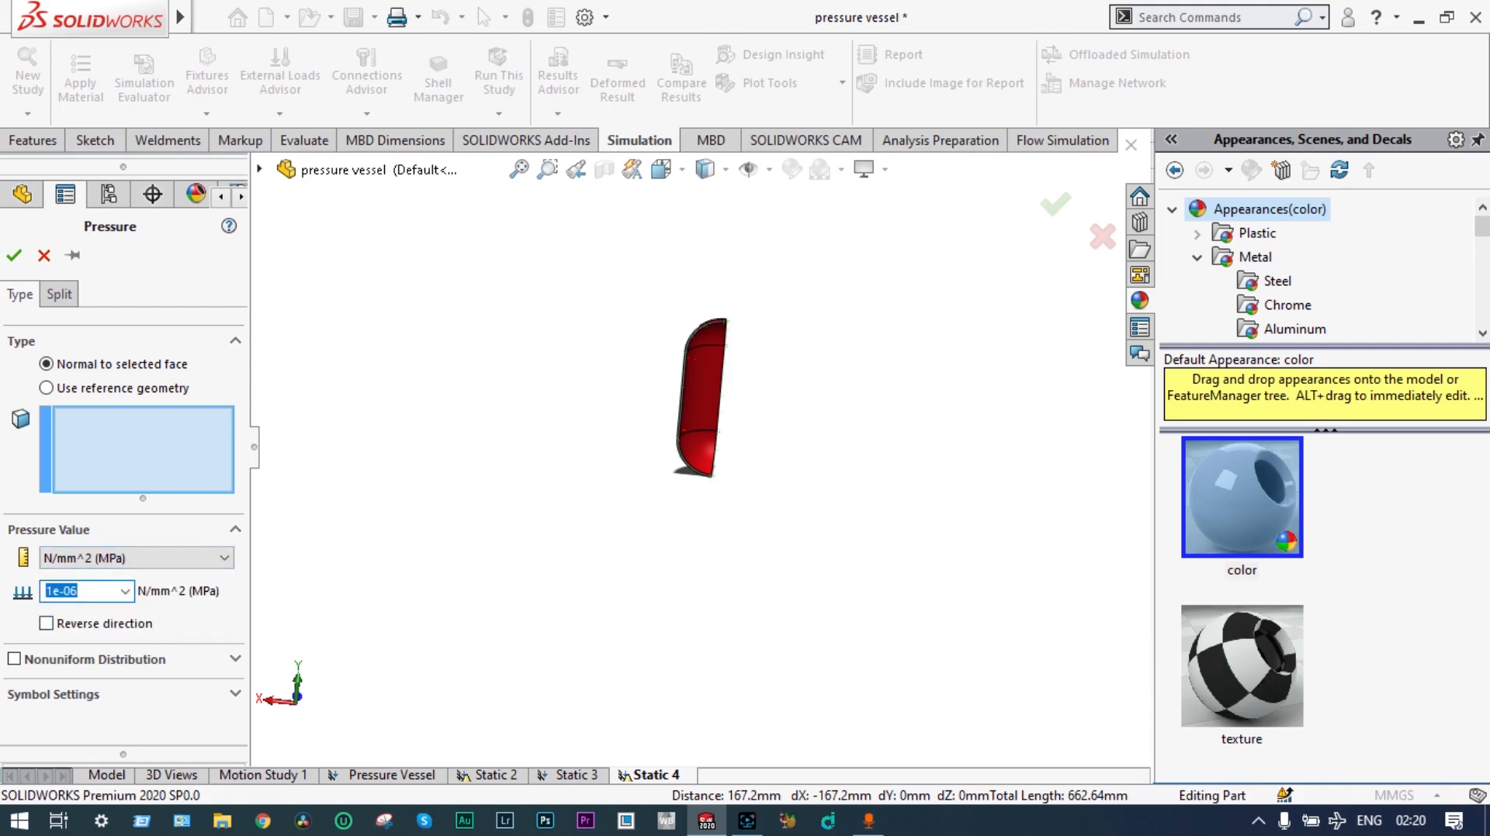
type("10")
left_click(691, 381)
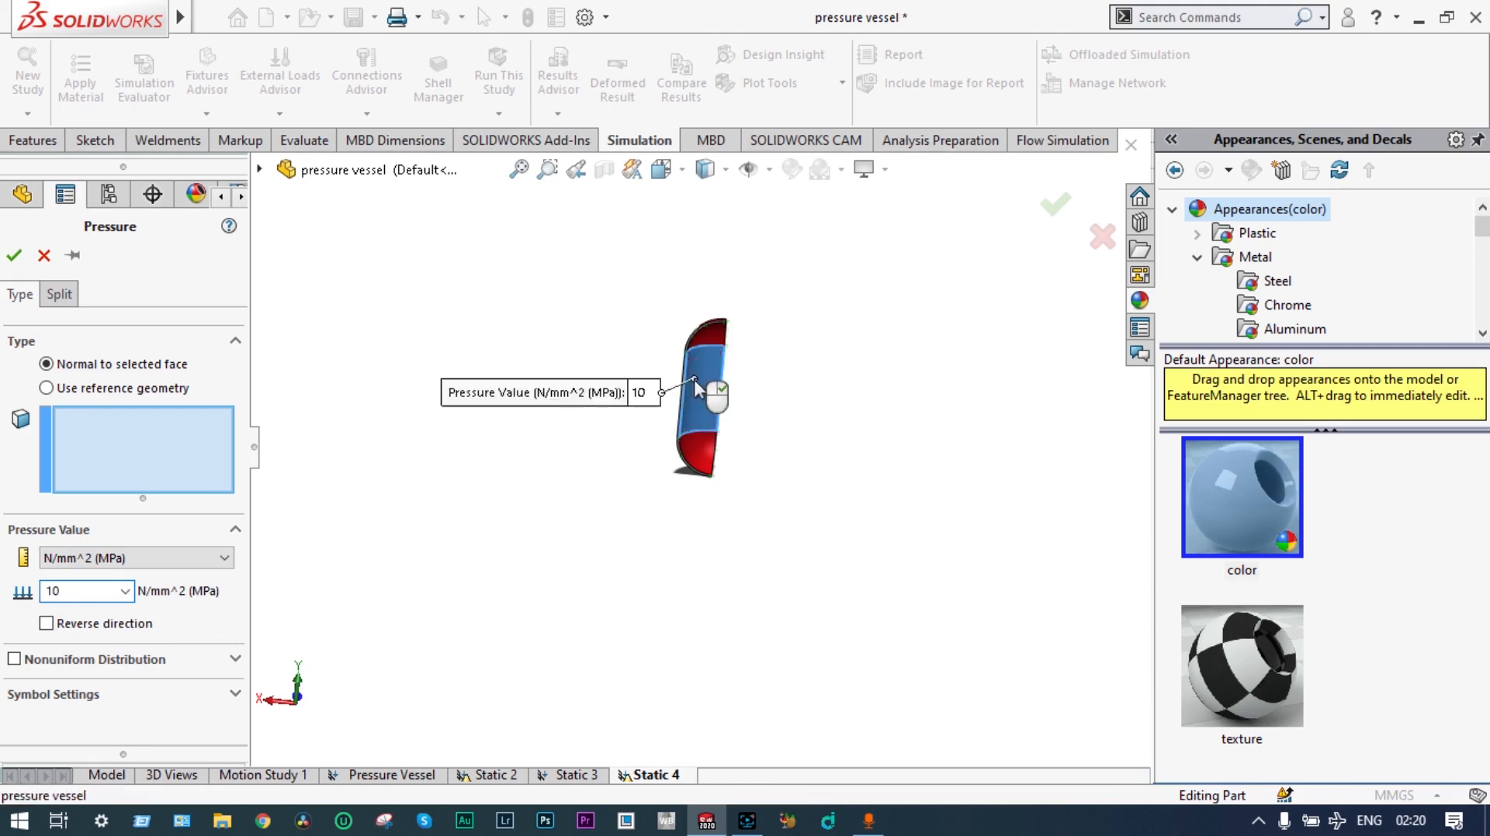
left_click(705, 452)
left_click(708, 333)
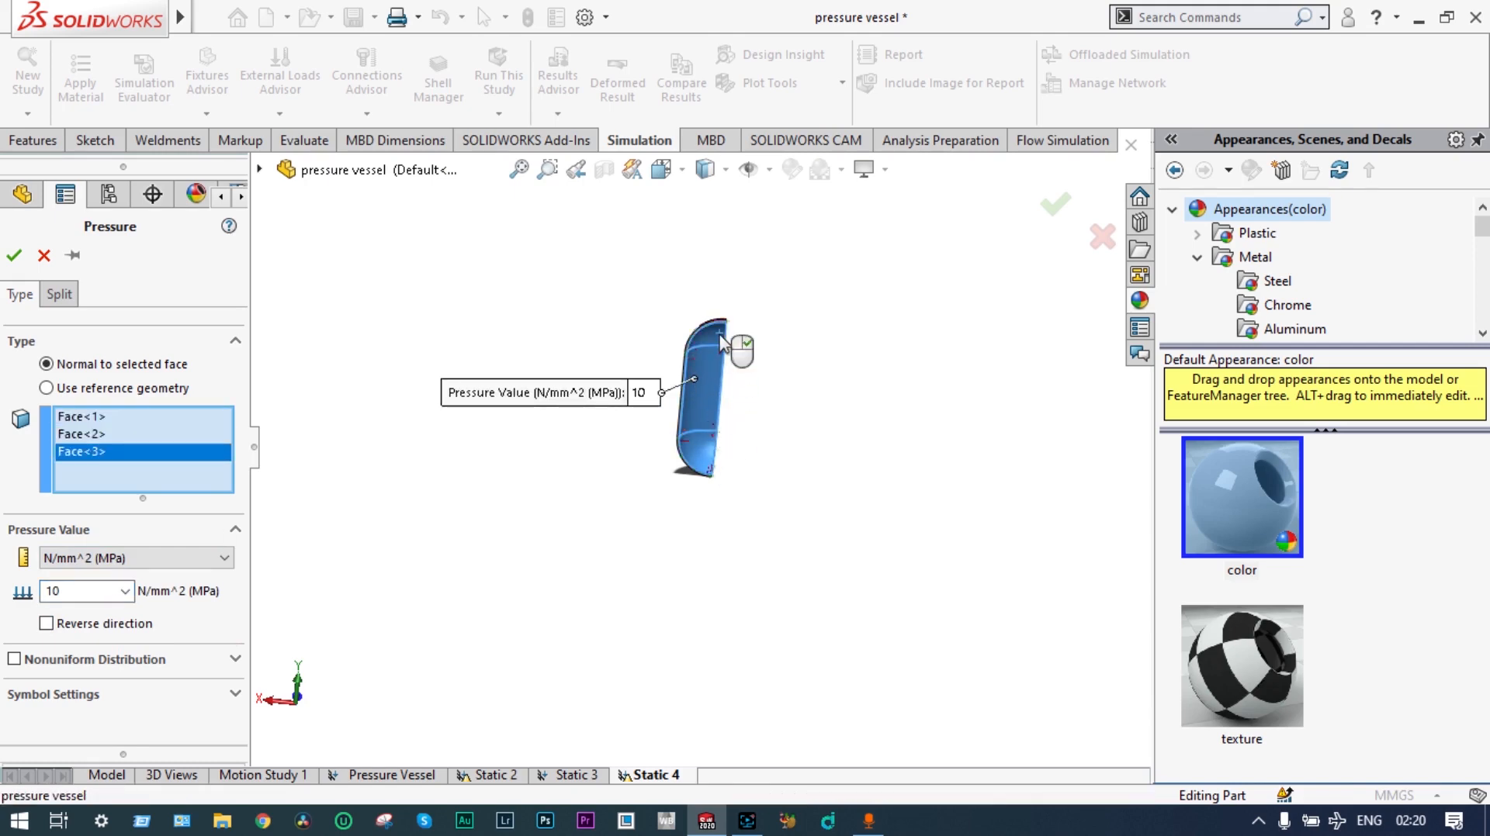
left_click(14, 255)
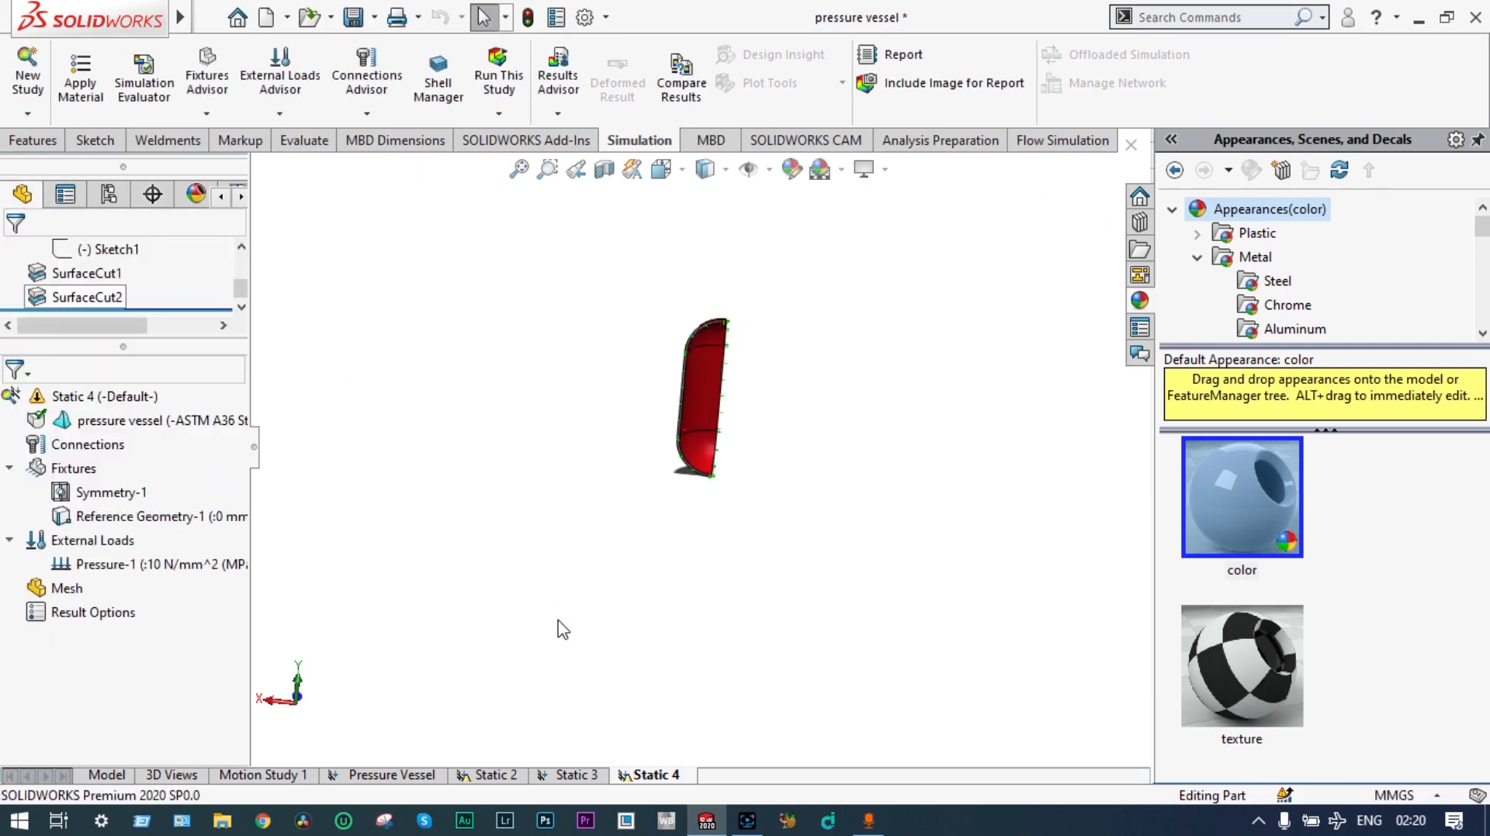
Create the quarter vessel's mesh with the mesh density set to the finest level.
right_click(79, 596)
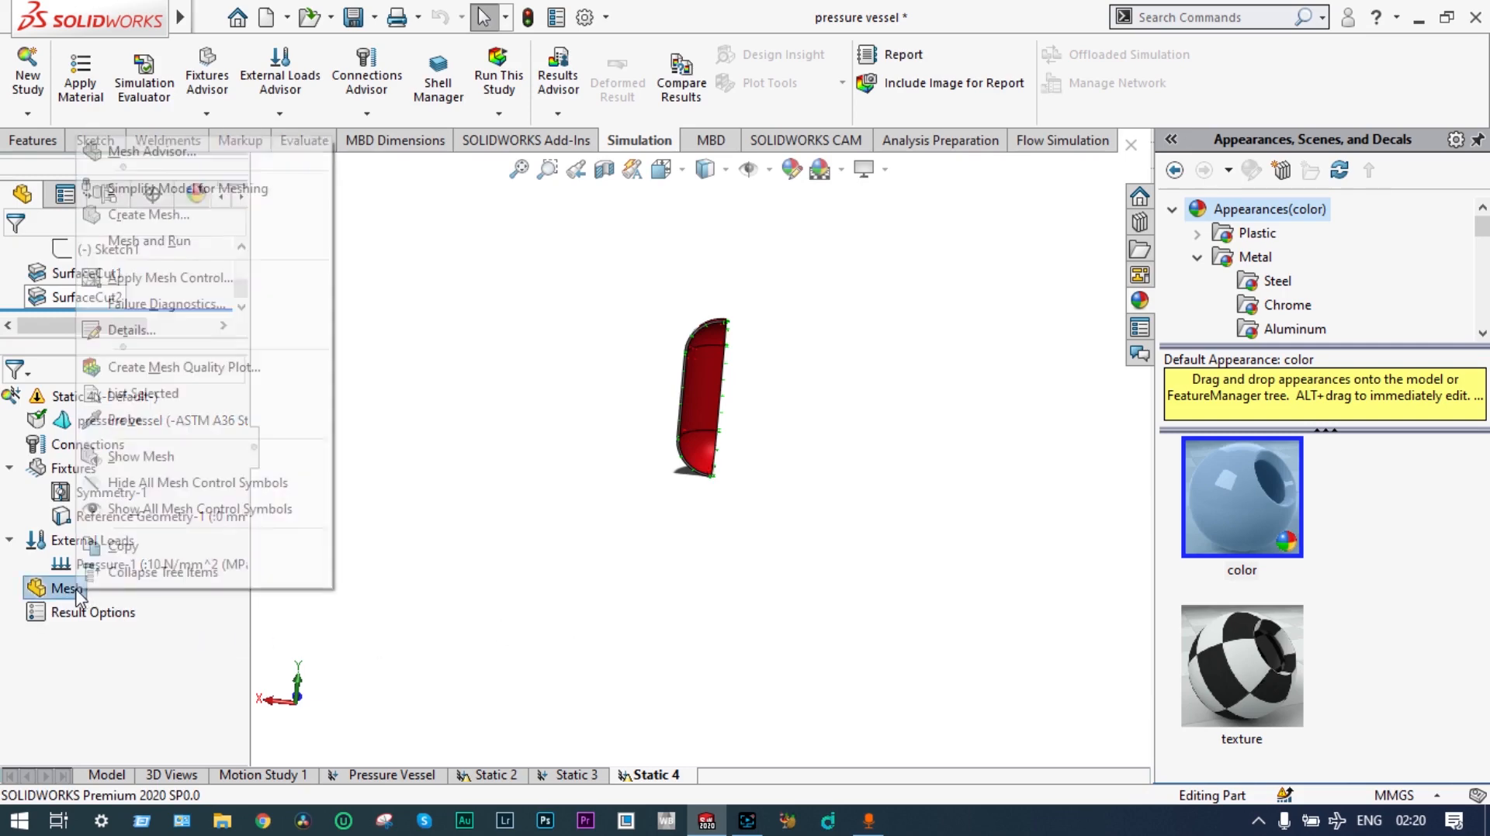
left_click(161, 214)
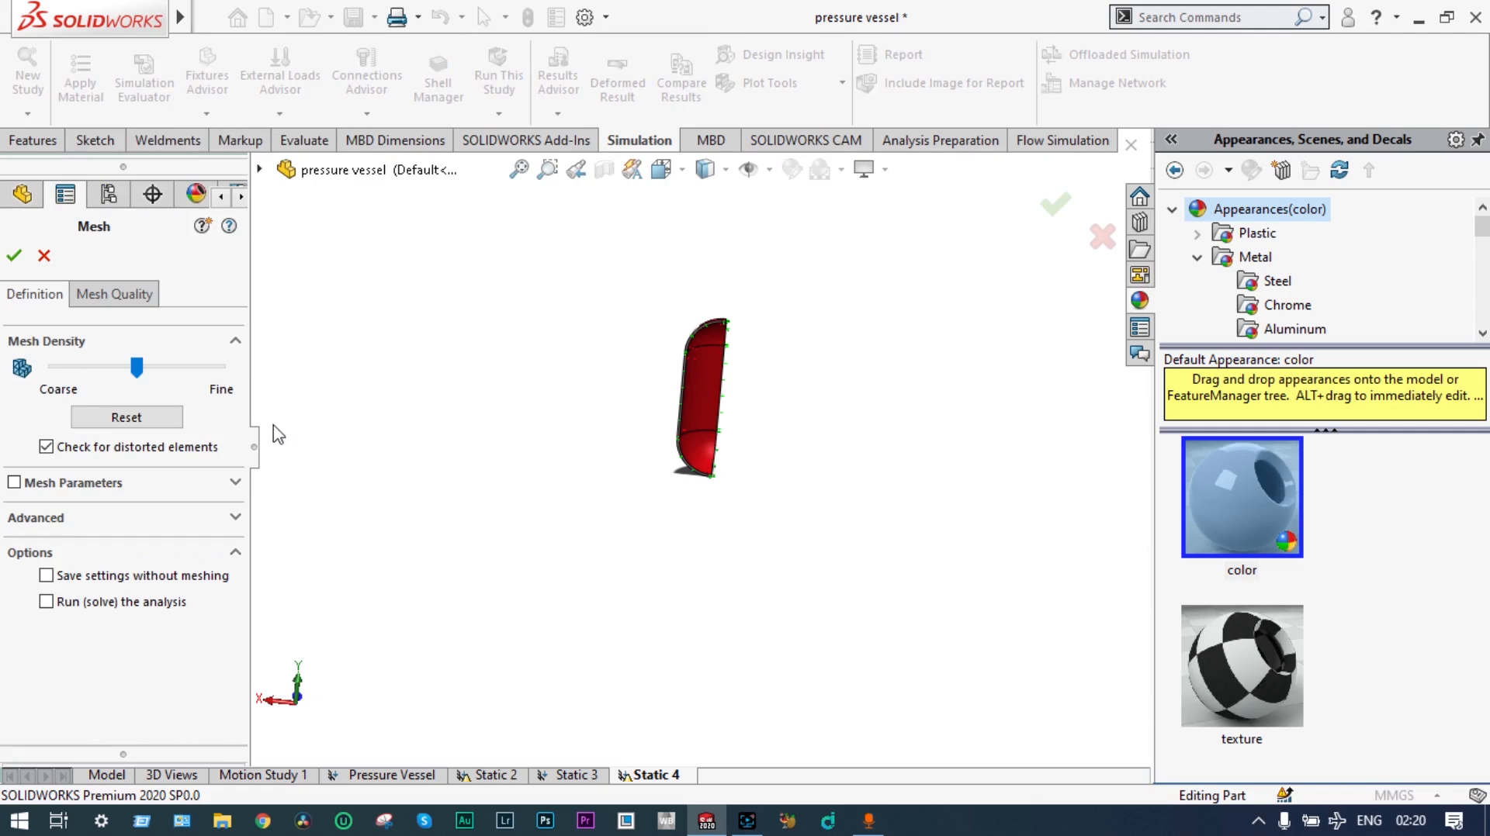
left_click_drag(136, 368, 222, 380)
left_click(15, 256)
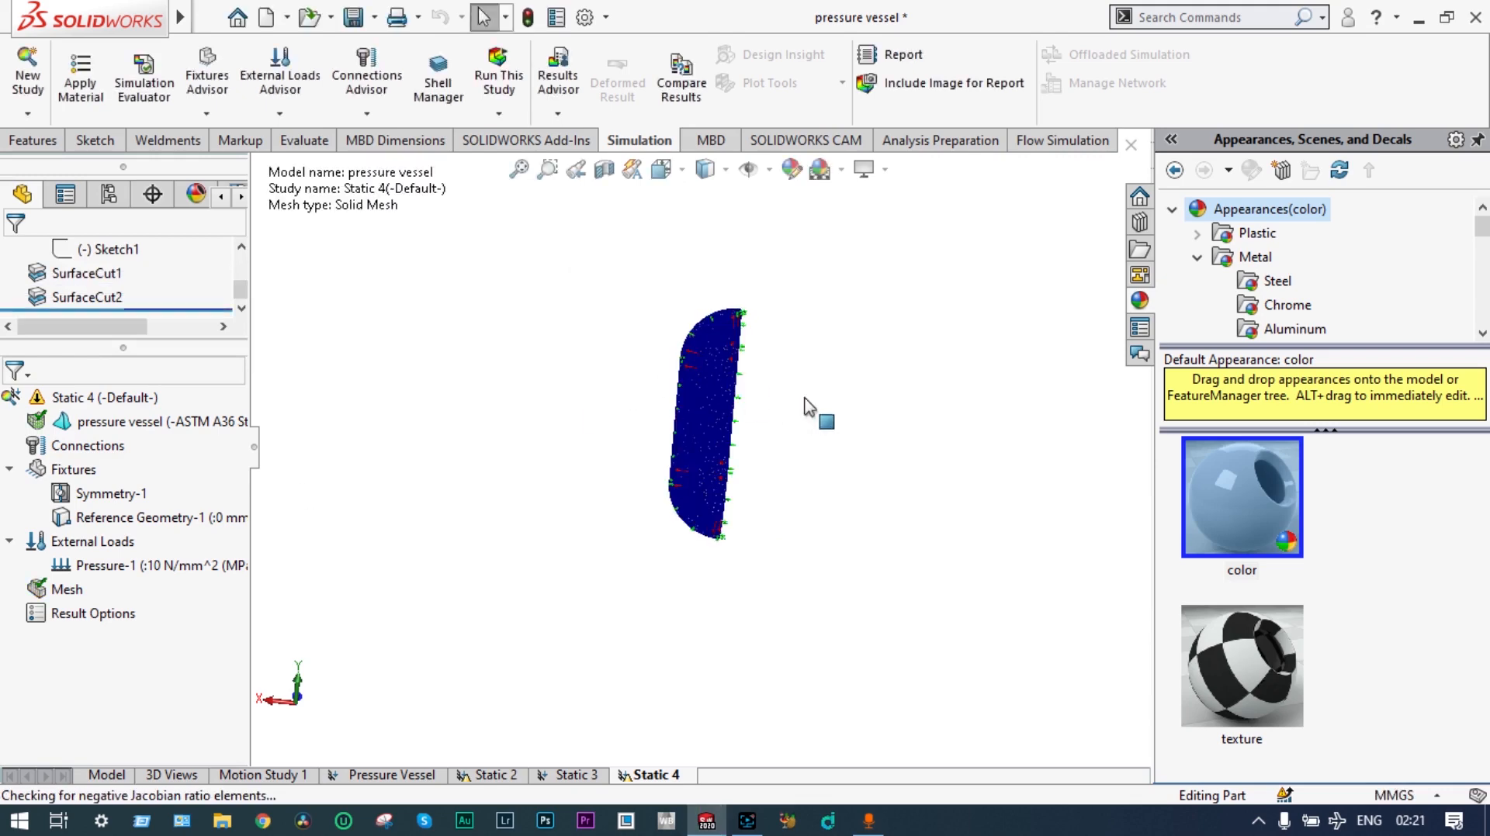
Inspect the quarter vessel's mesh and run the Static 4 study.
scroll(729, 388, "down", 6)
scroll(663, 426, "down", 5)
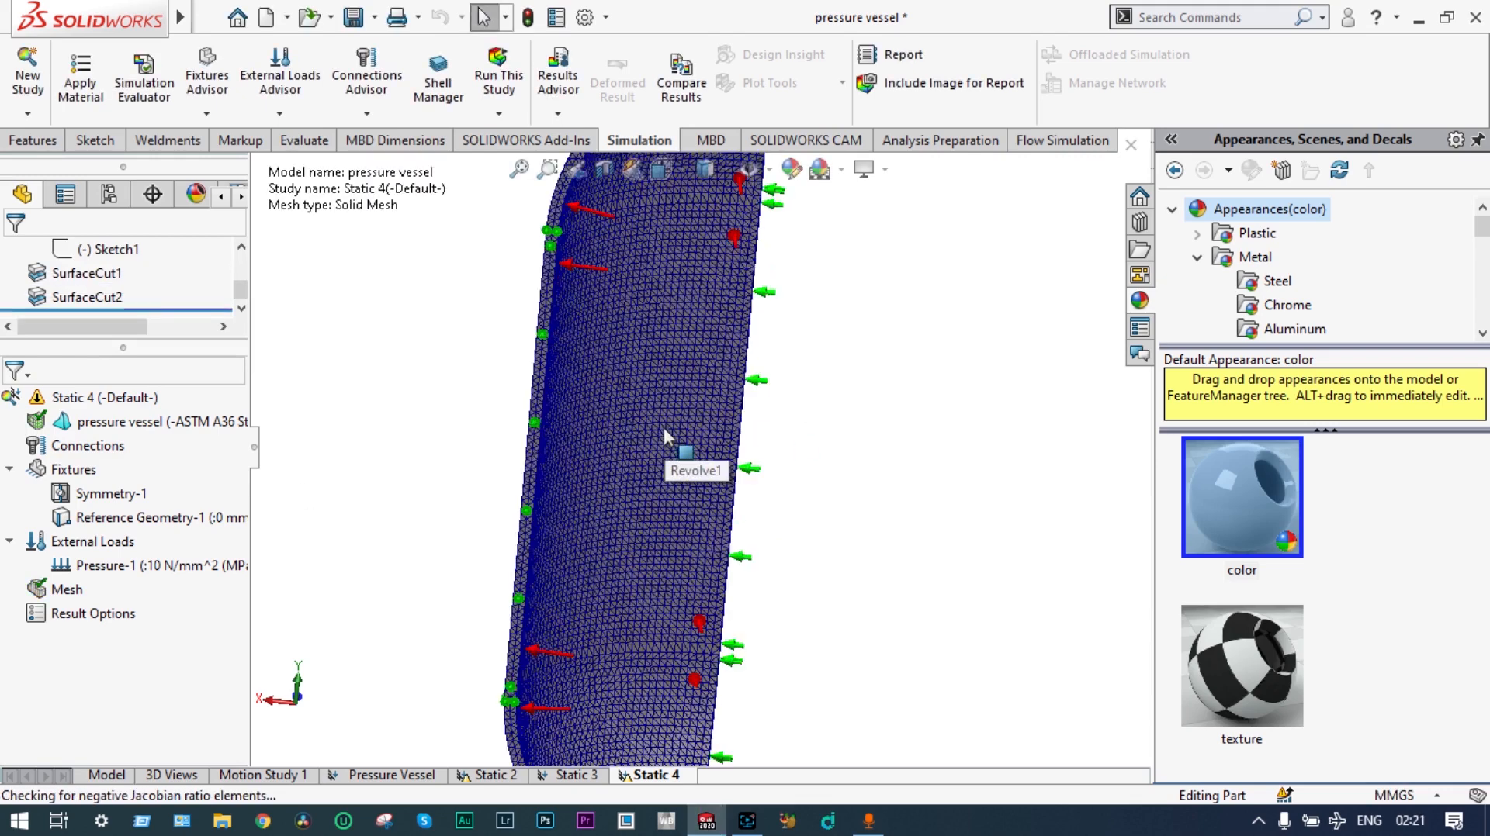
scroll(781, 450, "up", 1)
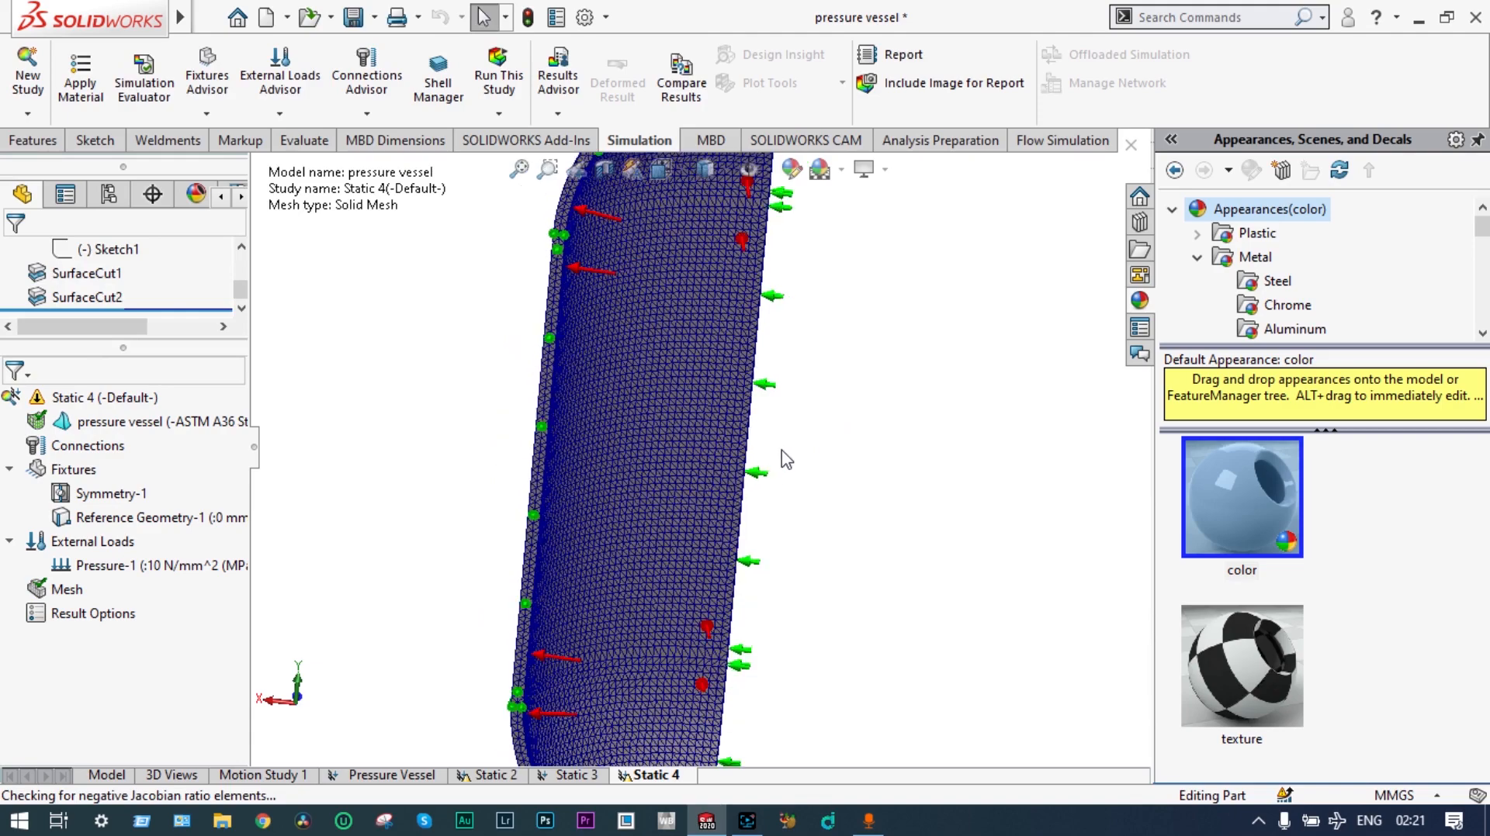
middle_click_drag(837, 450, 441, 578)
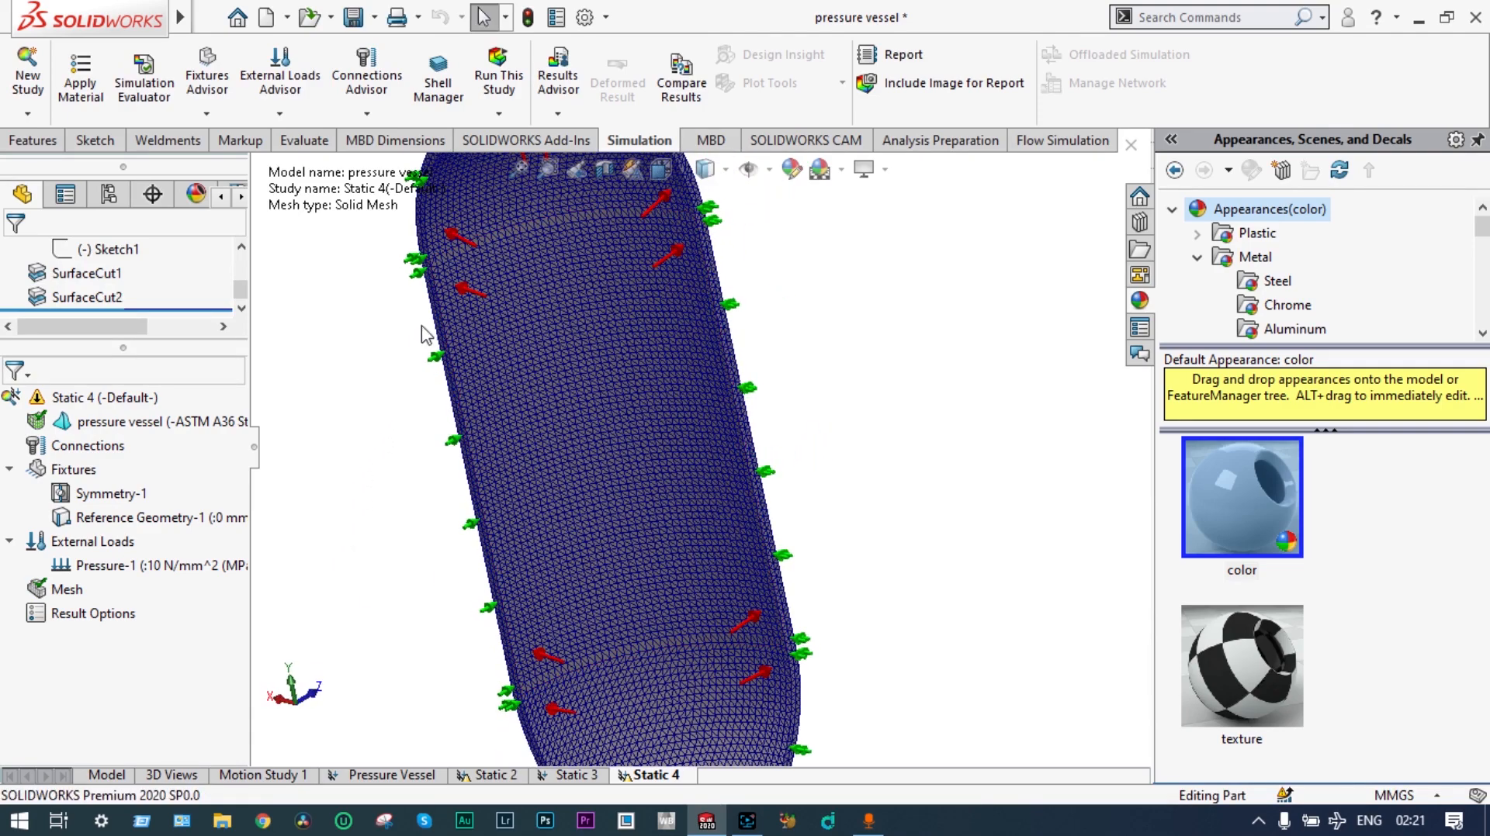
scroll(776, 351, "up", 4)
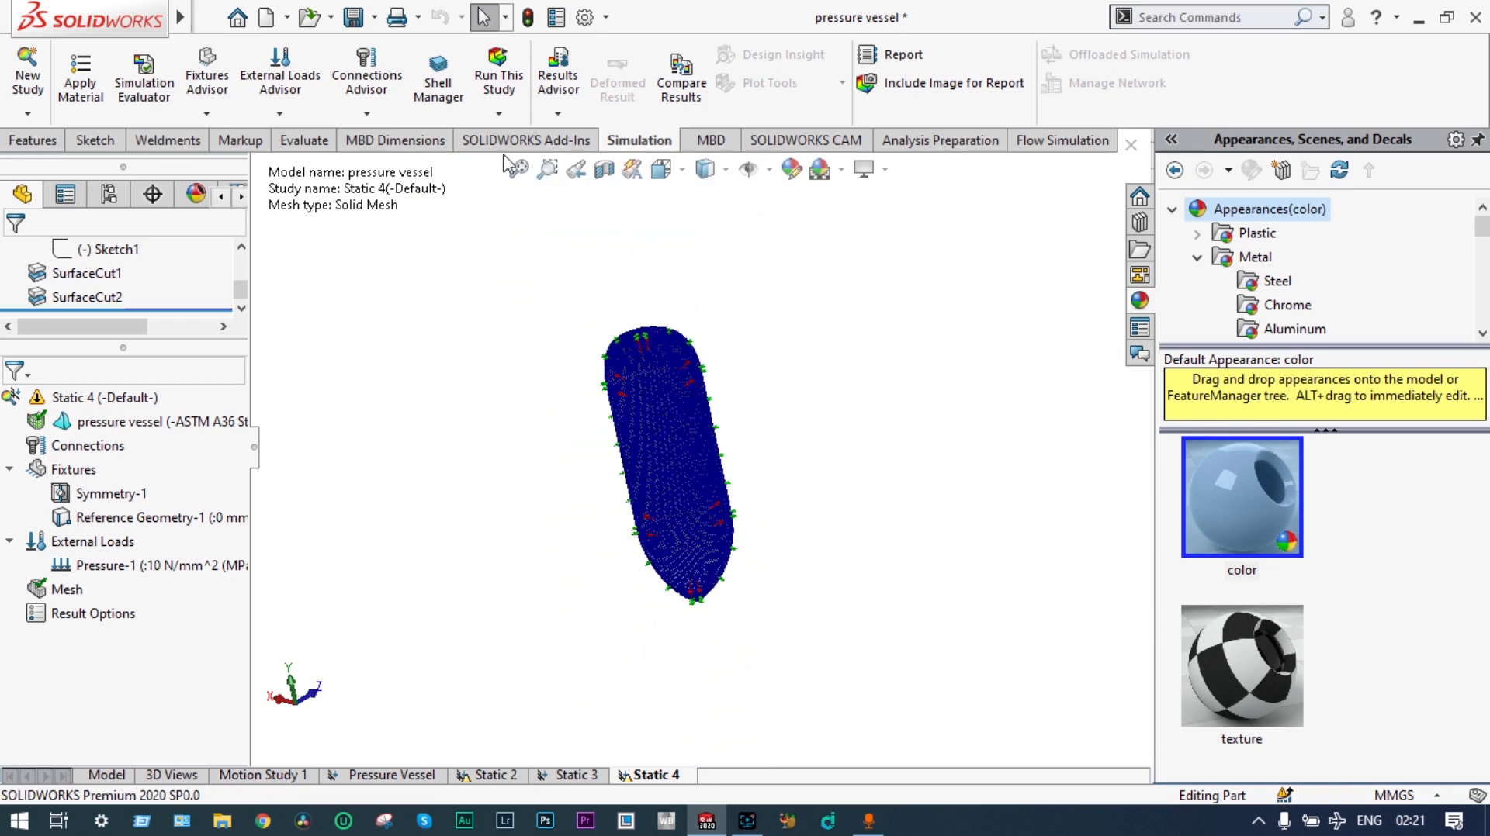
left_click(492, 113)
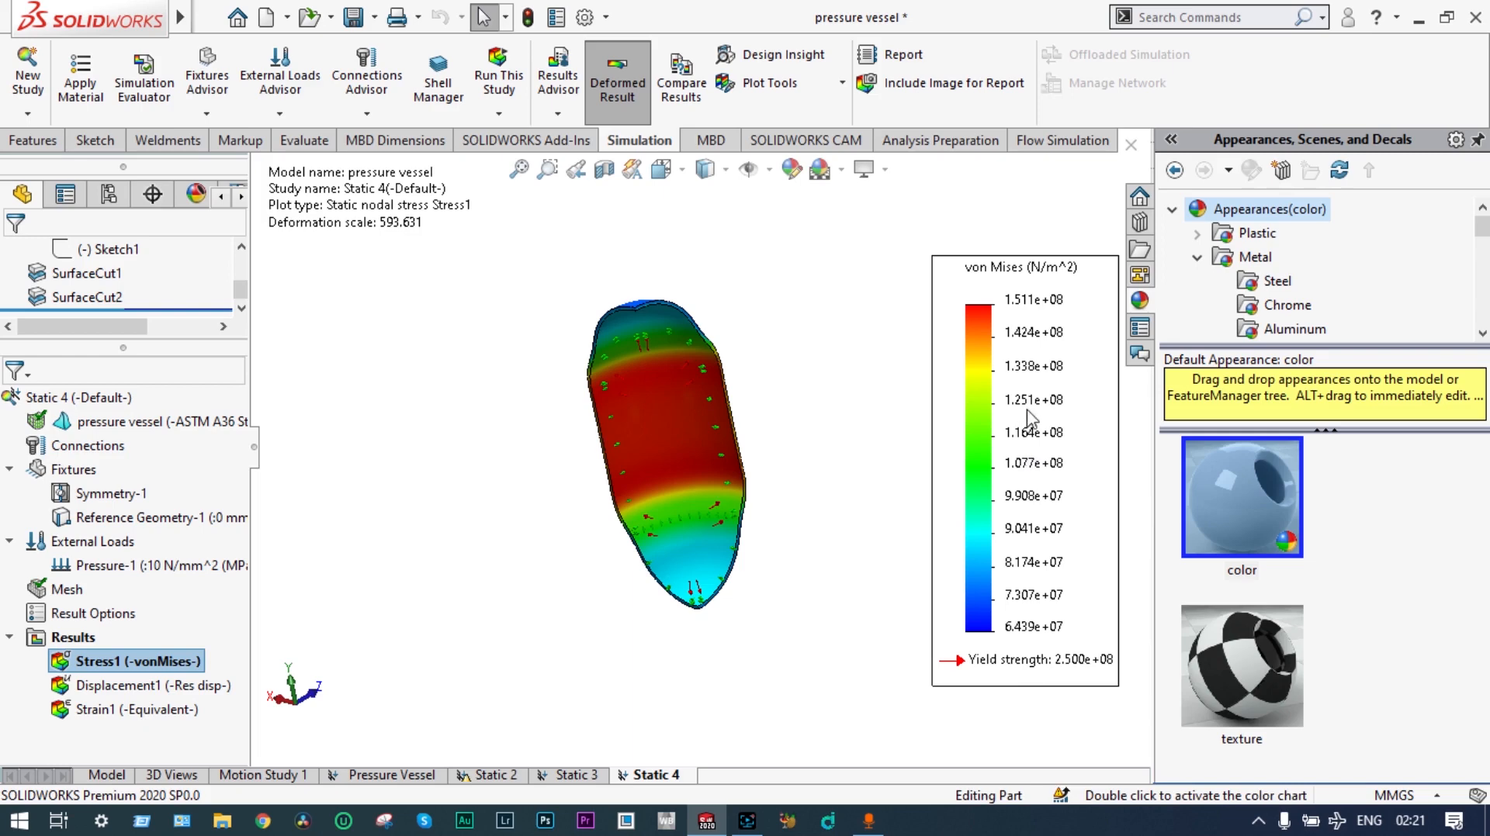
Redefine the von Mises stress plot to show P1: 1st Principal Stress in N/mm^2 (MPa).
right_click(1021, 367)
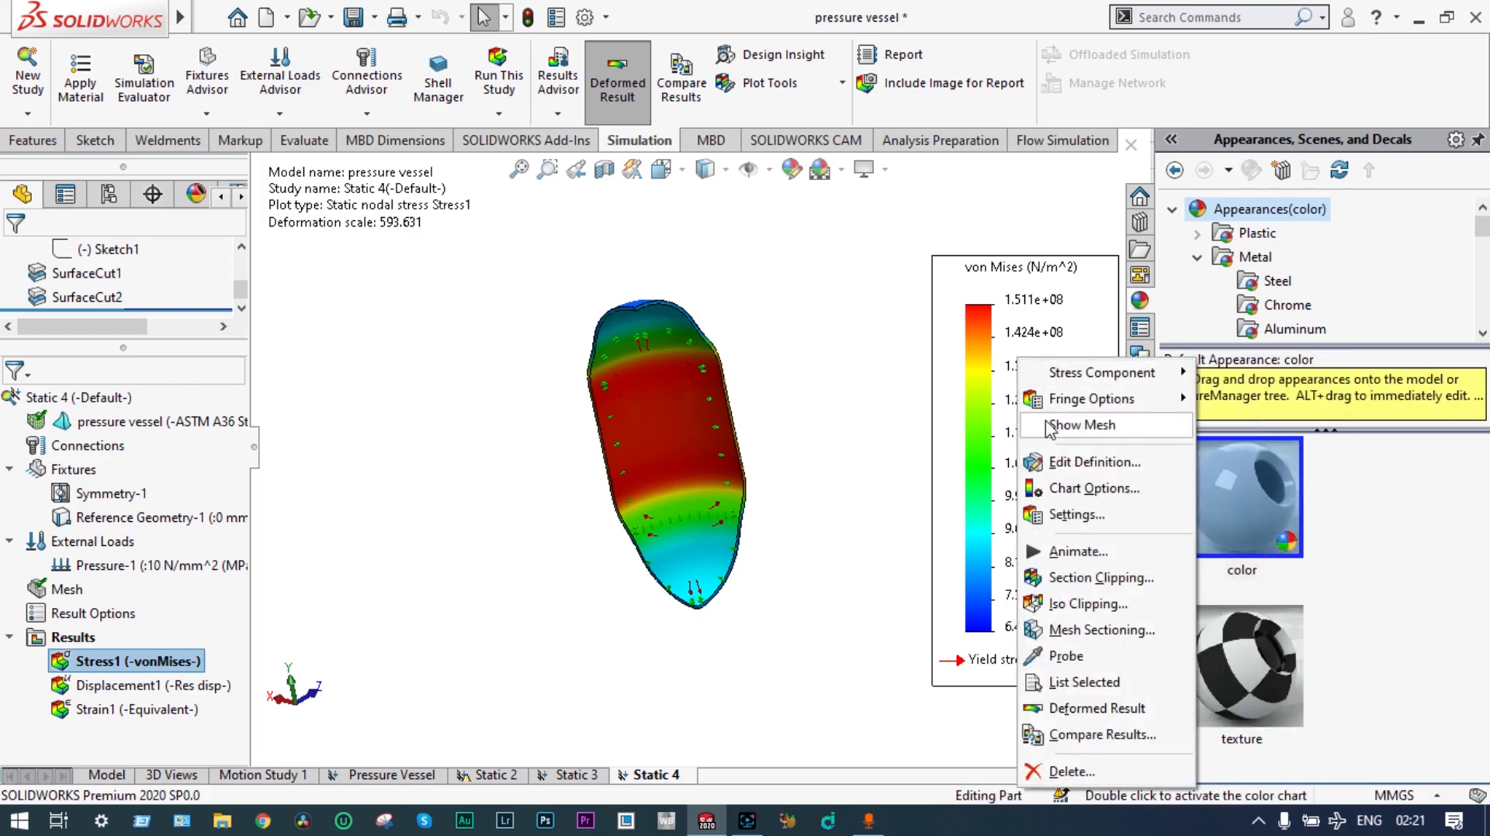
left_click(1053, 463)
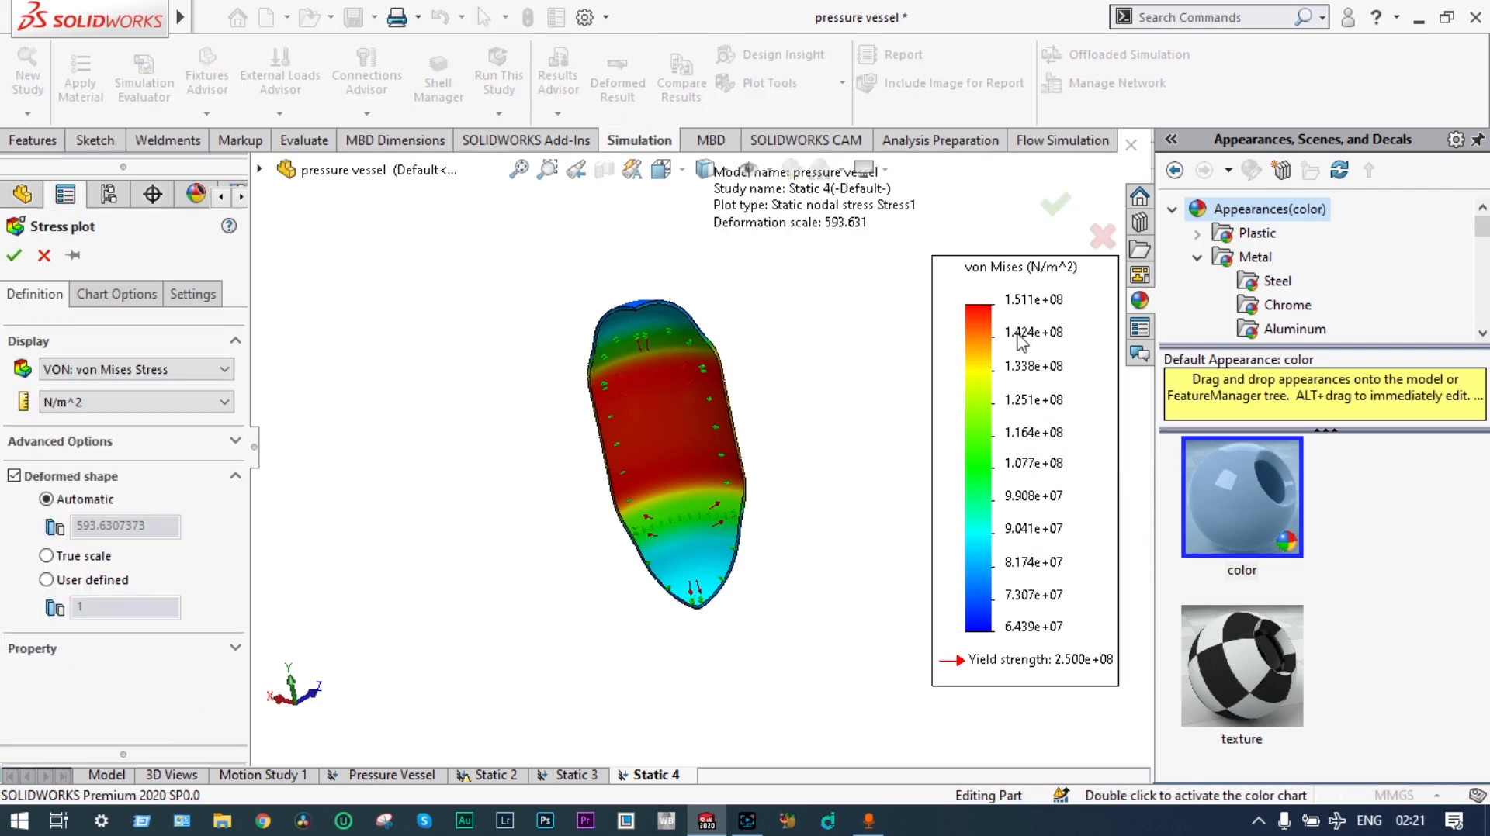
left_click(225, 403)
left_click(173, 466)
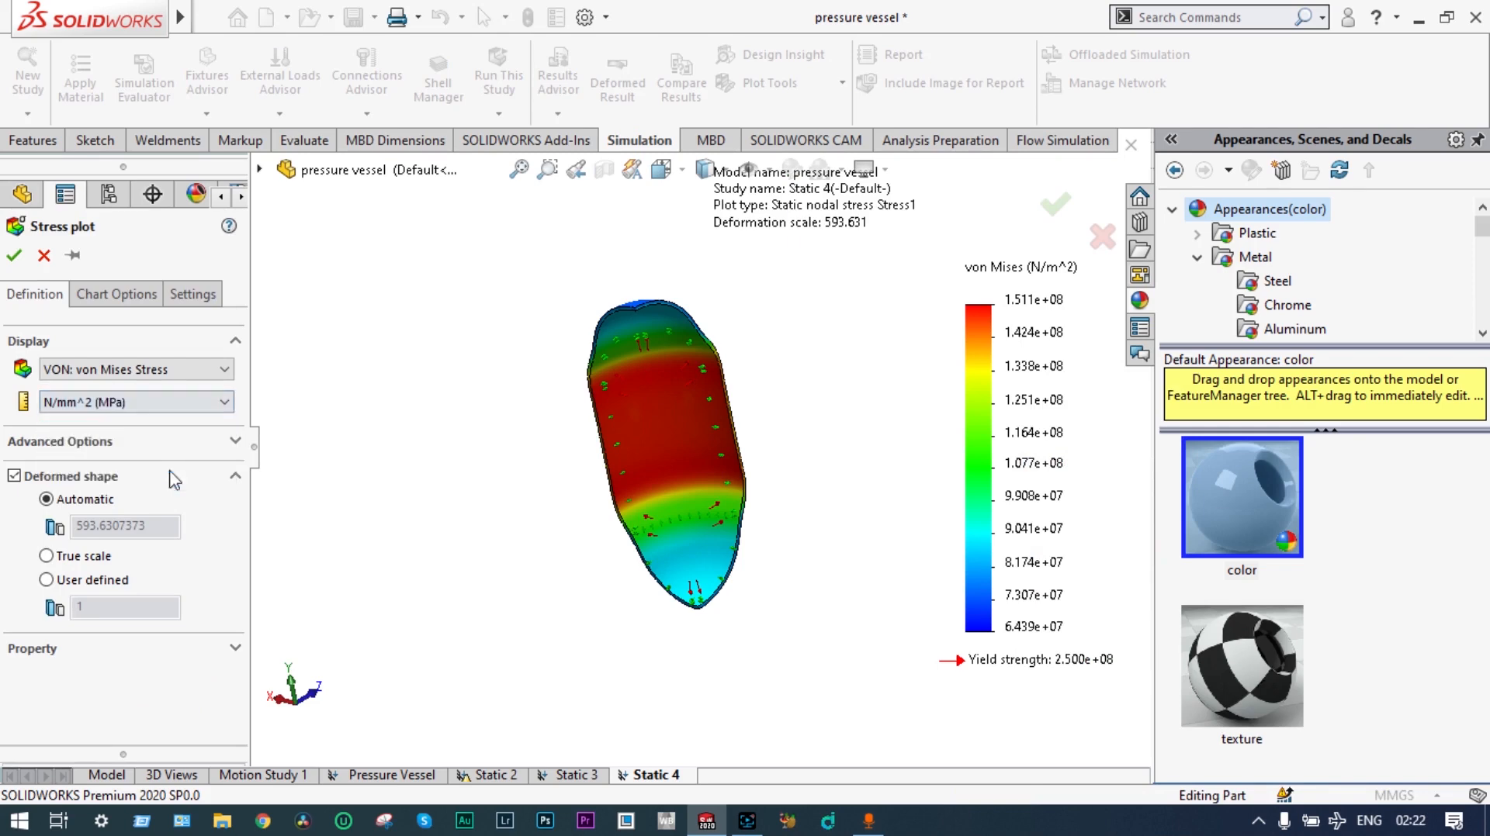
left_click(224, 371)
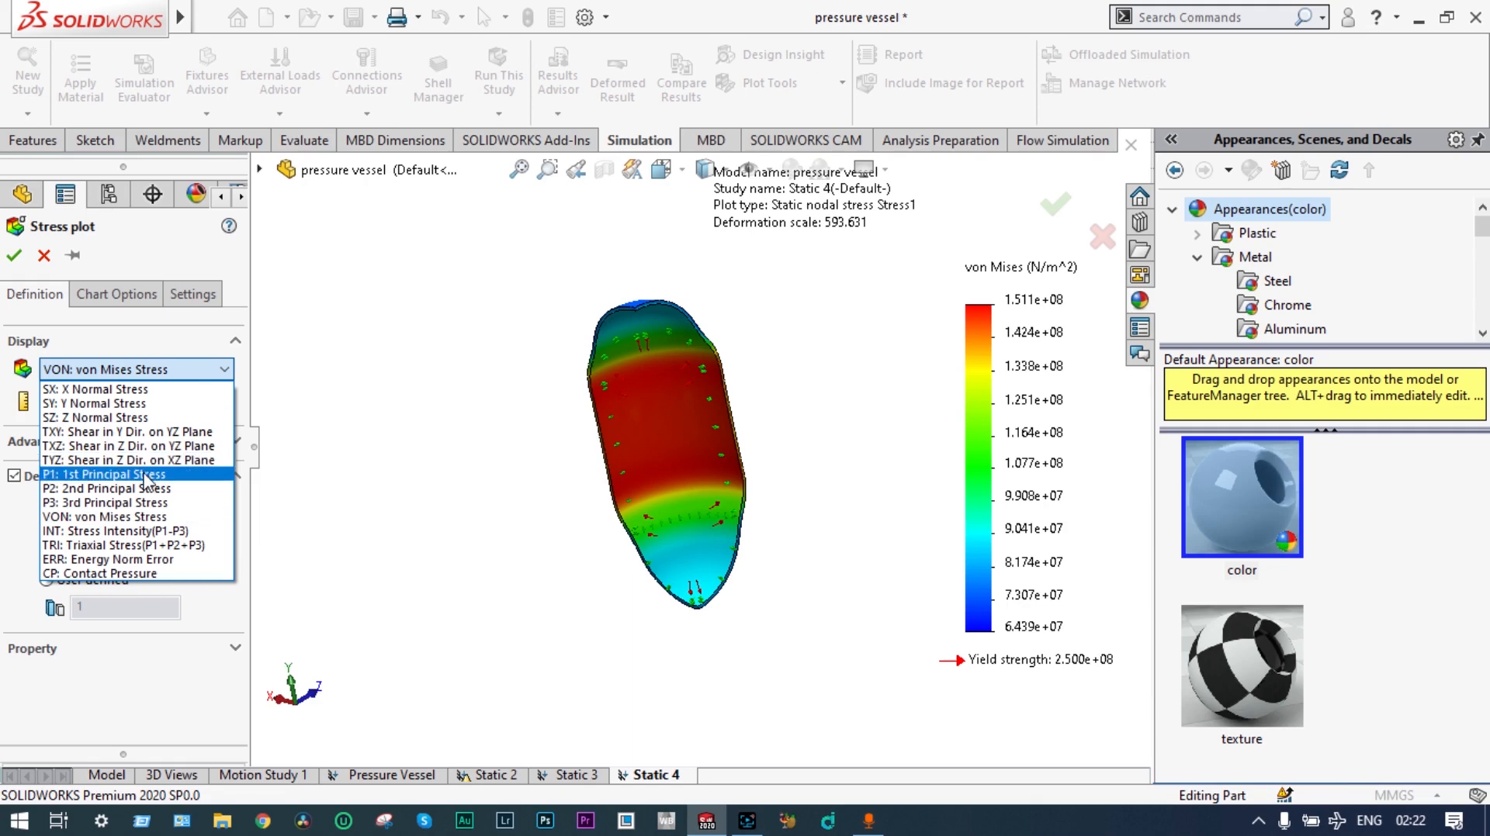
left_click(147, 476)
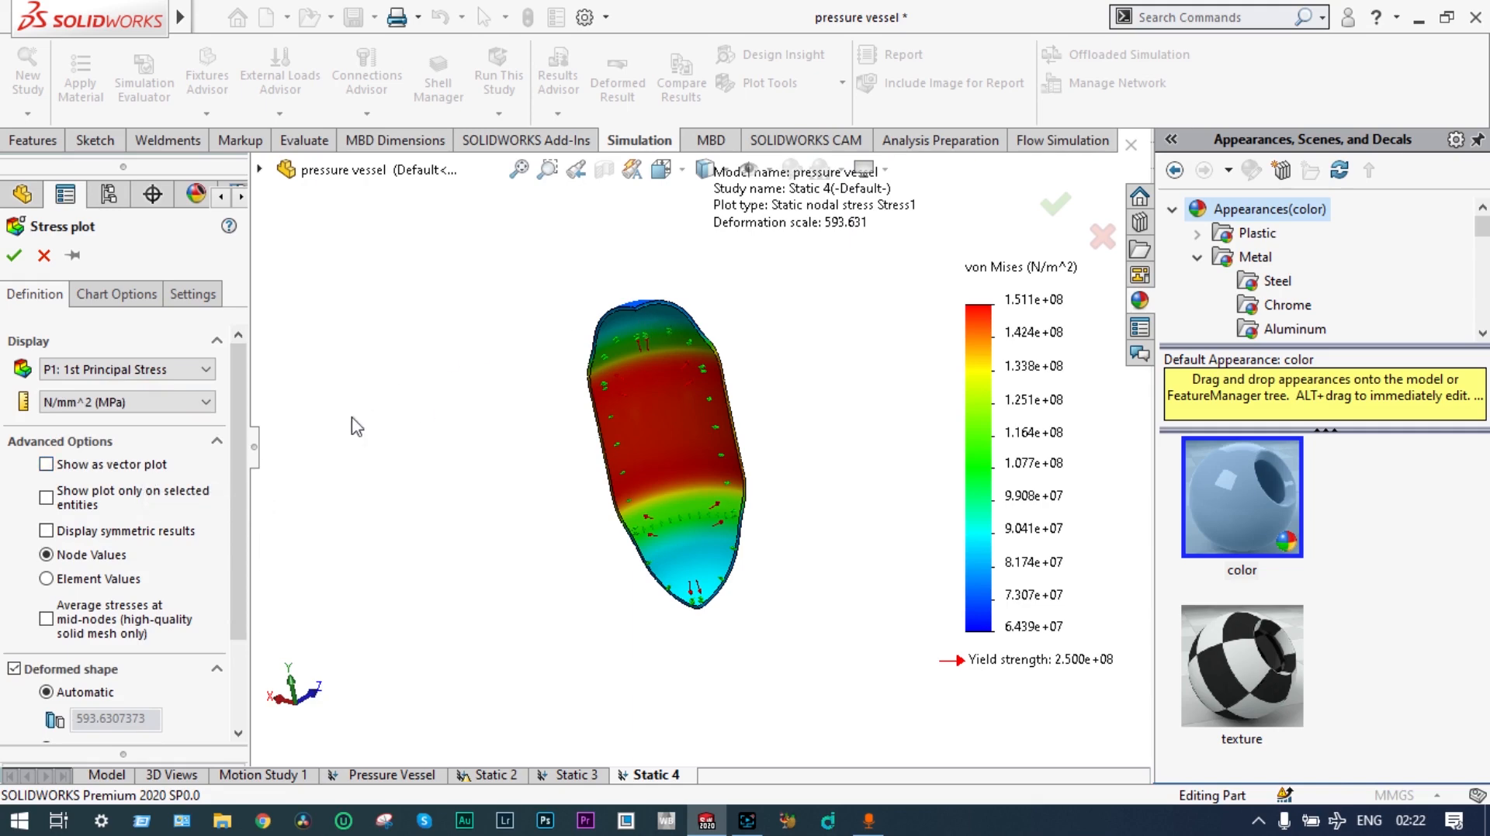
left_click(13, 256)
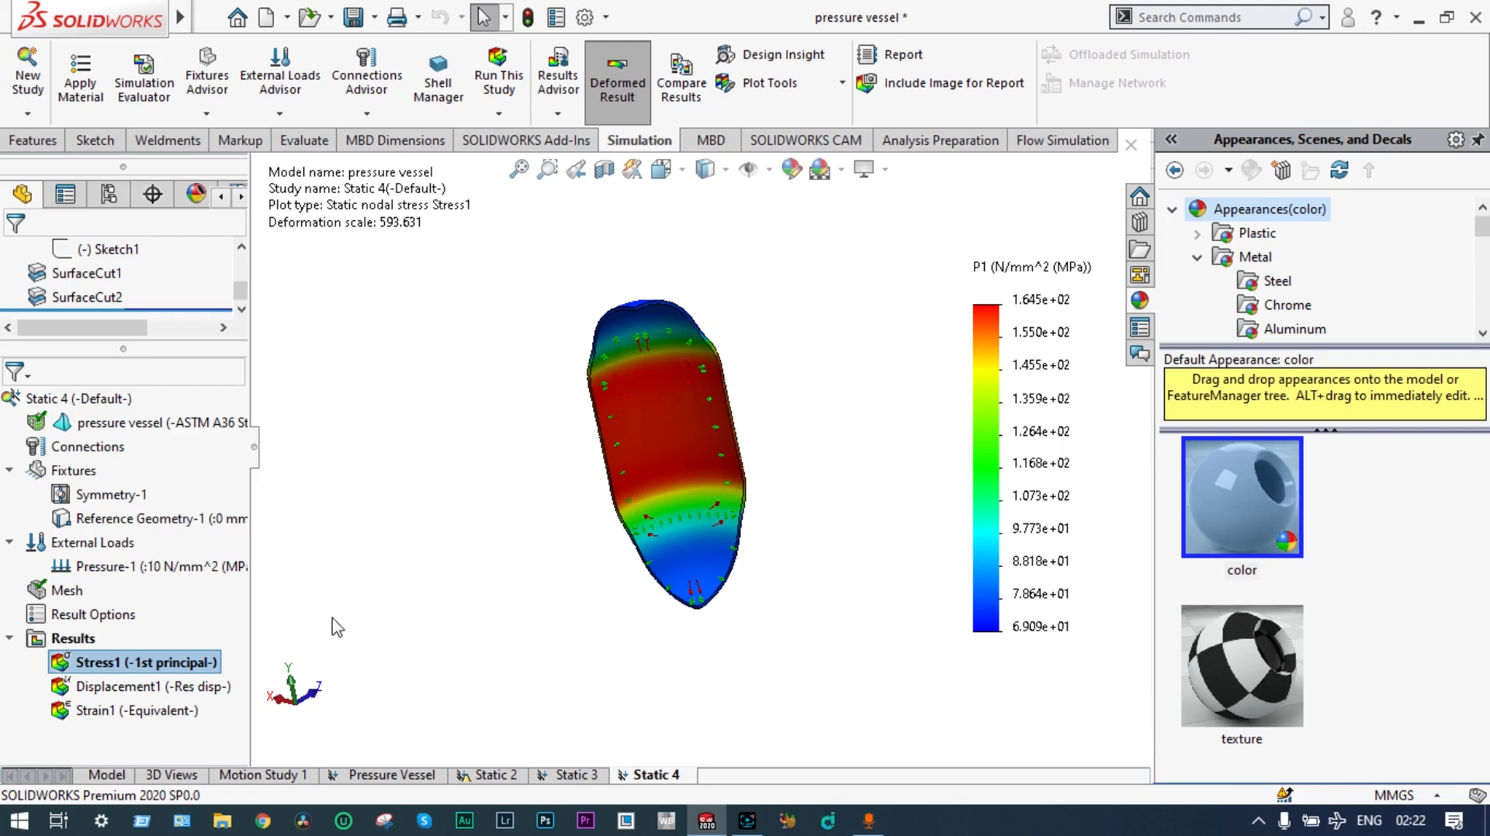
Switch the stress plot's component to P2: 2nd Principal Stress.
right_click(187, 666)
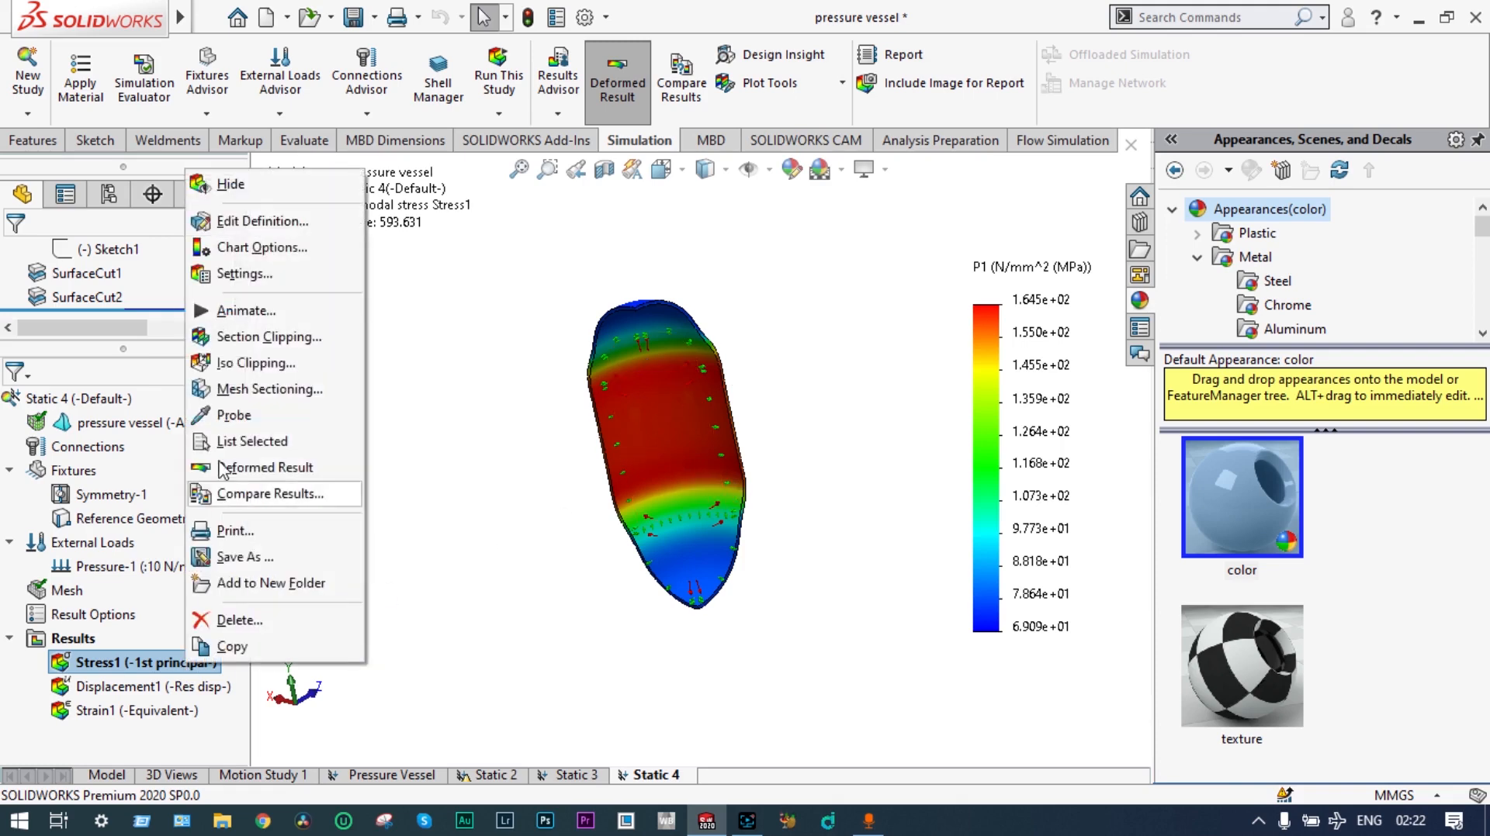
left_click(260, 222)
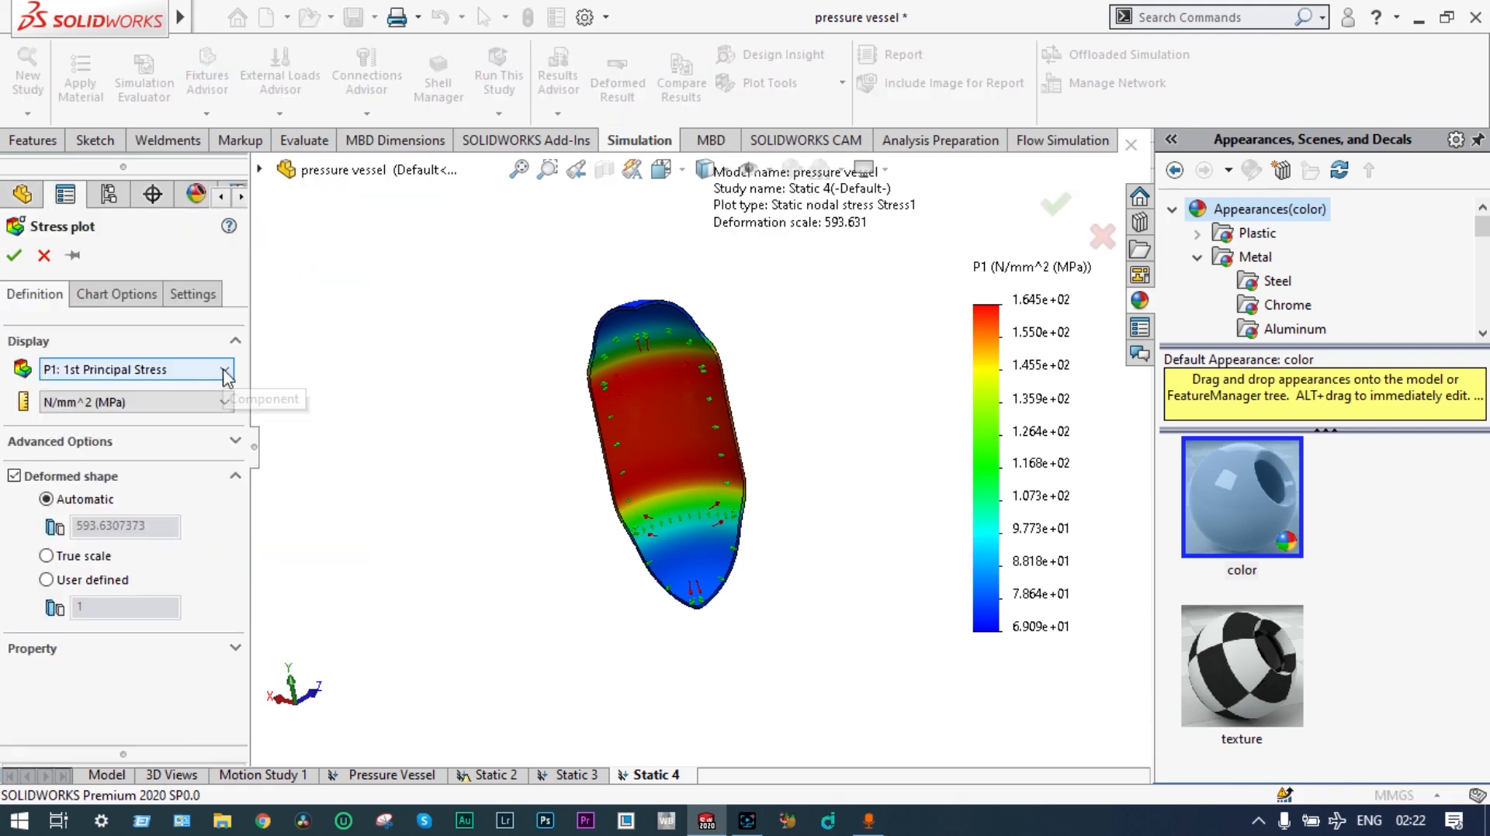
left_click(225, 370)
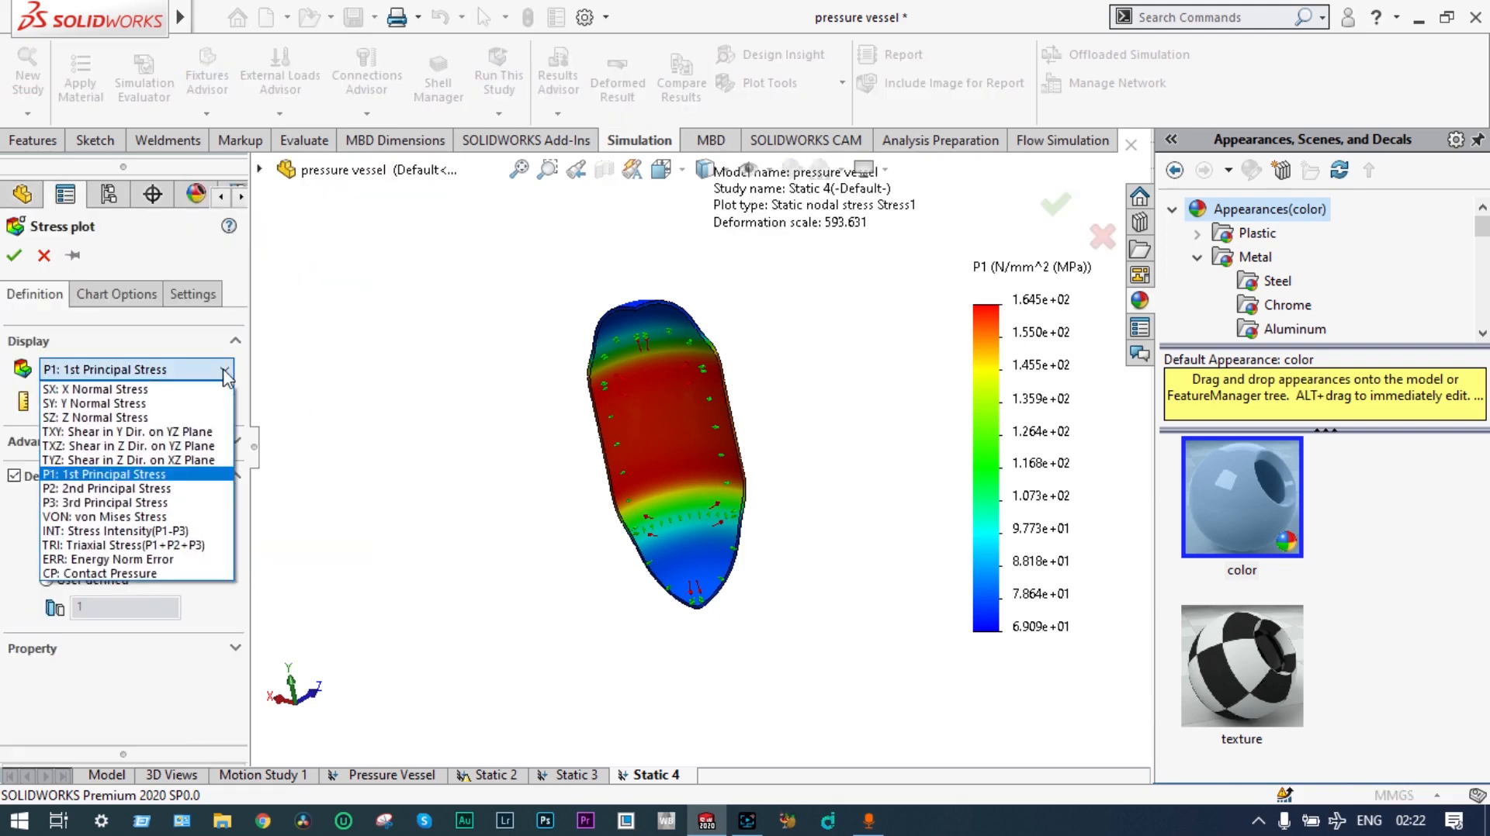
left_click(168, 489)
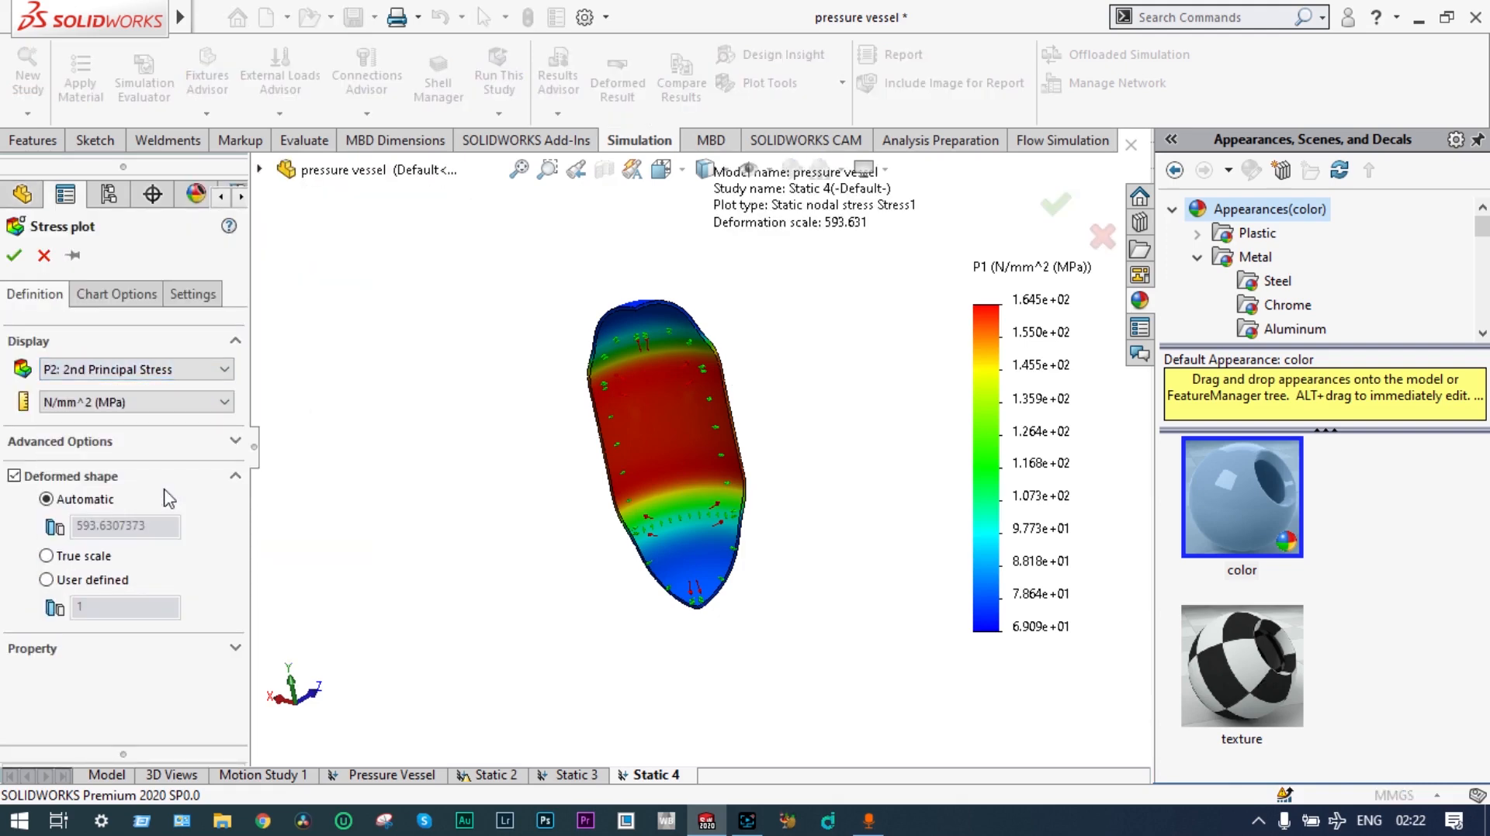
left_click(14, 255)
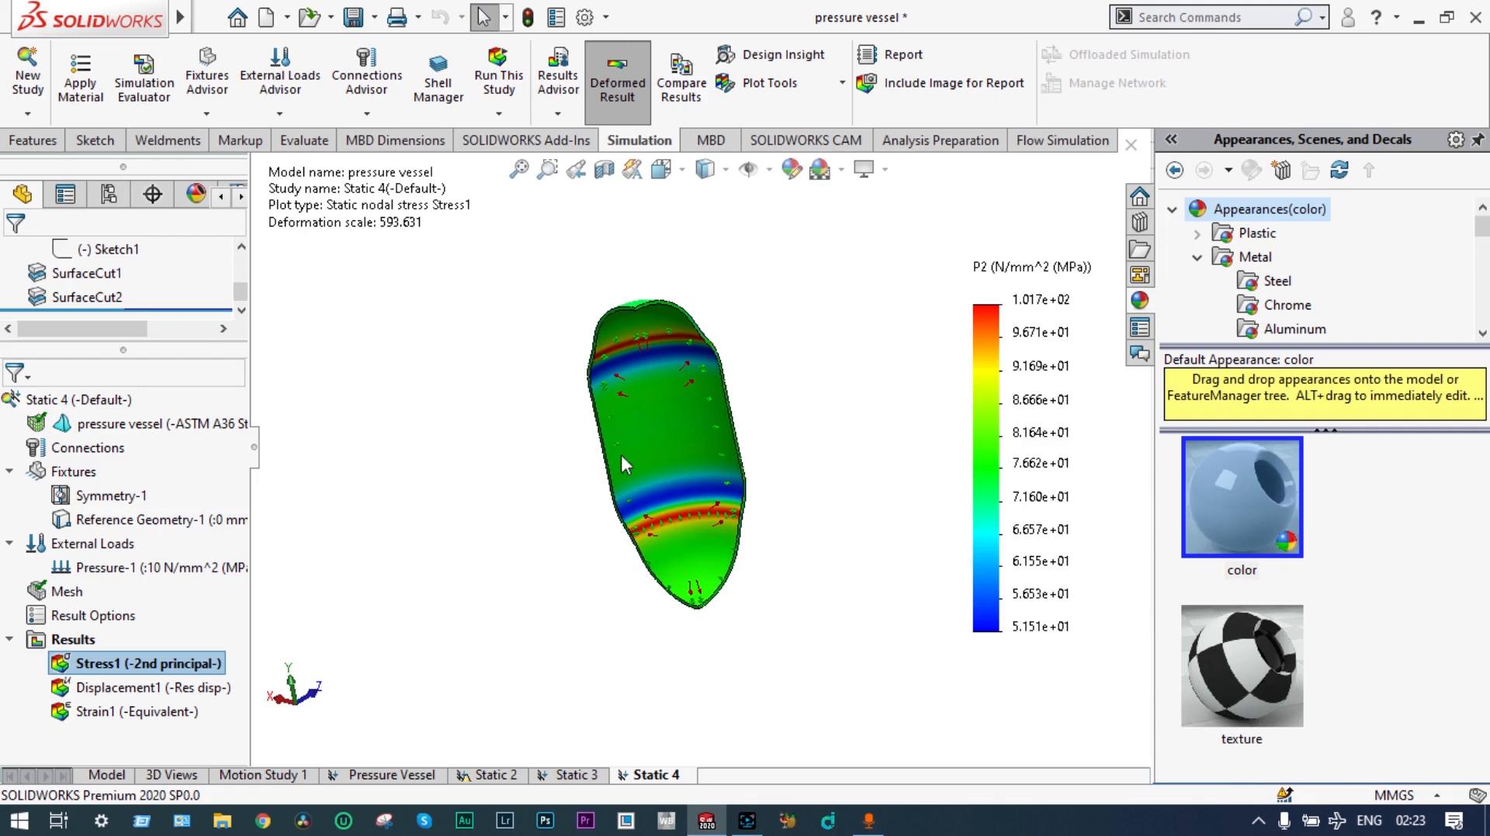
Examine the principal stress distribution on the quarter vessel and create a new design study.
scroll(527, 465, "up", 3)
middle_click_drag(539, 476, 673, 442)
scroll(675, 437, "down", 2)
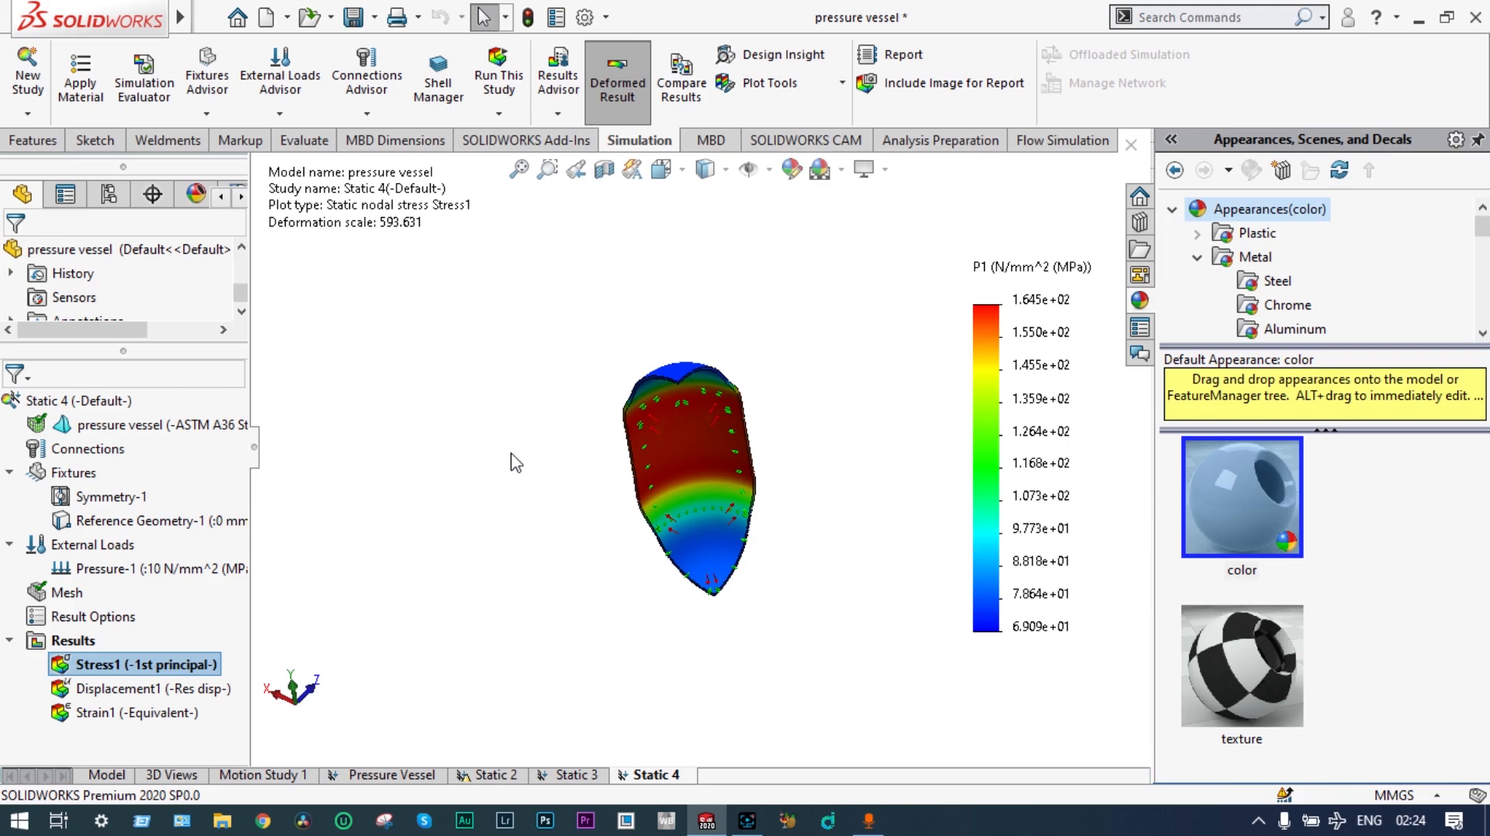
scroll(698, 403, "up", 2)
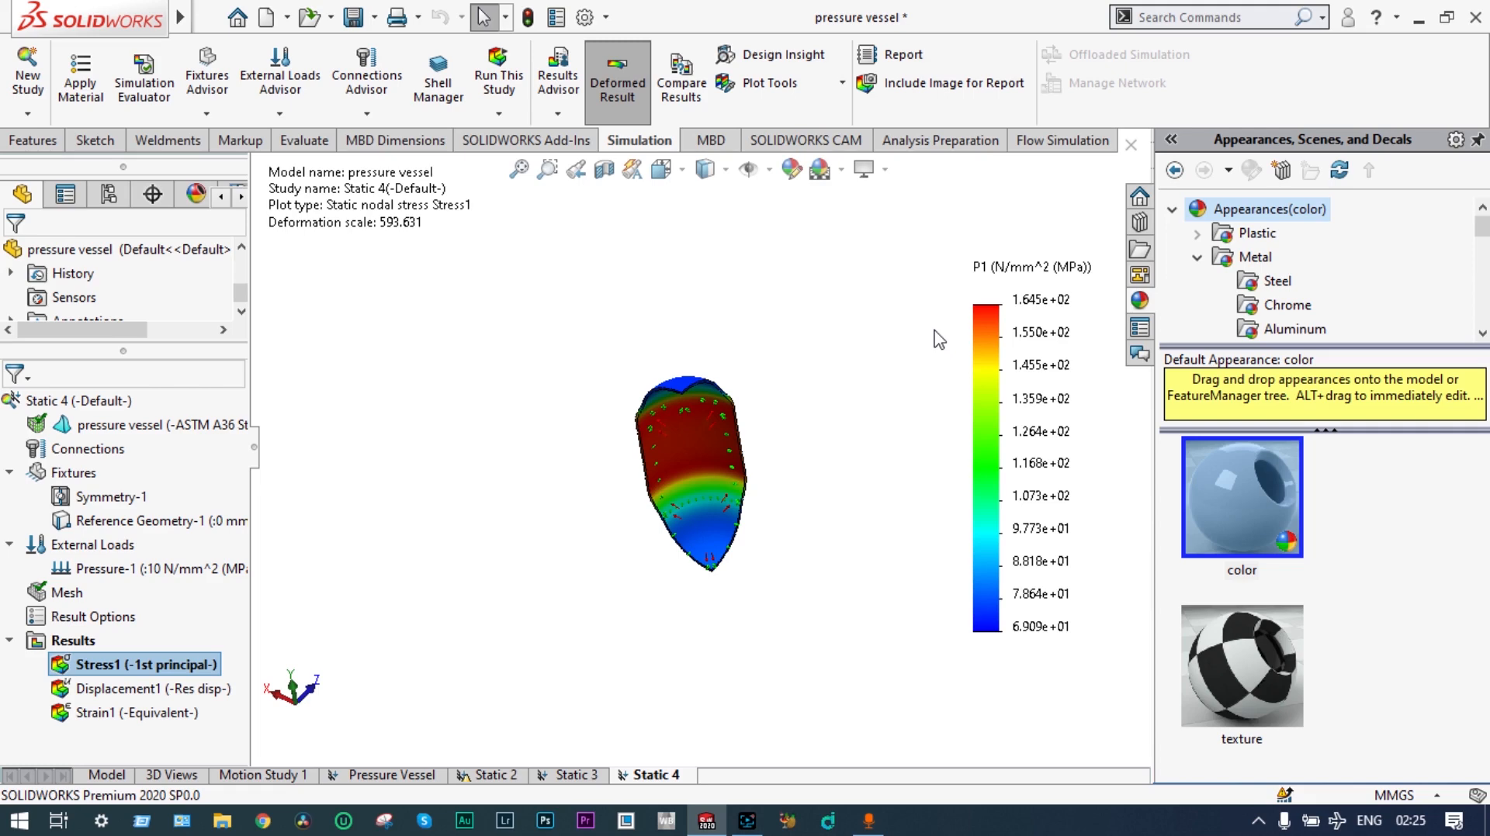
right_click(660, 767)
left_click(659, 754)
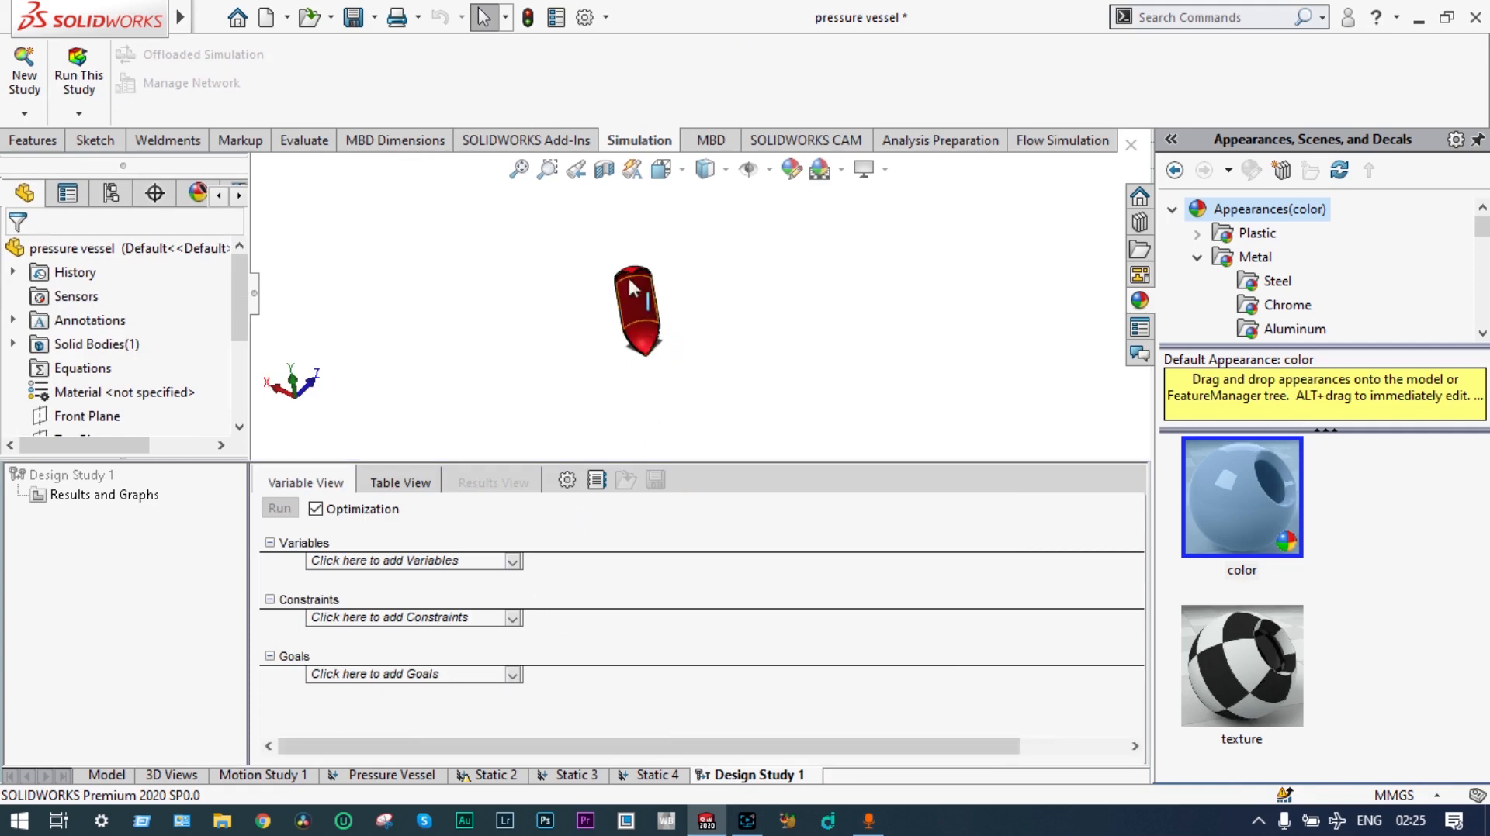
Start defining a new model dimension parameter for the design study's variables.
scroll(758, 281, "up", 2)
scroll(705, 289, "down", 5)
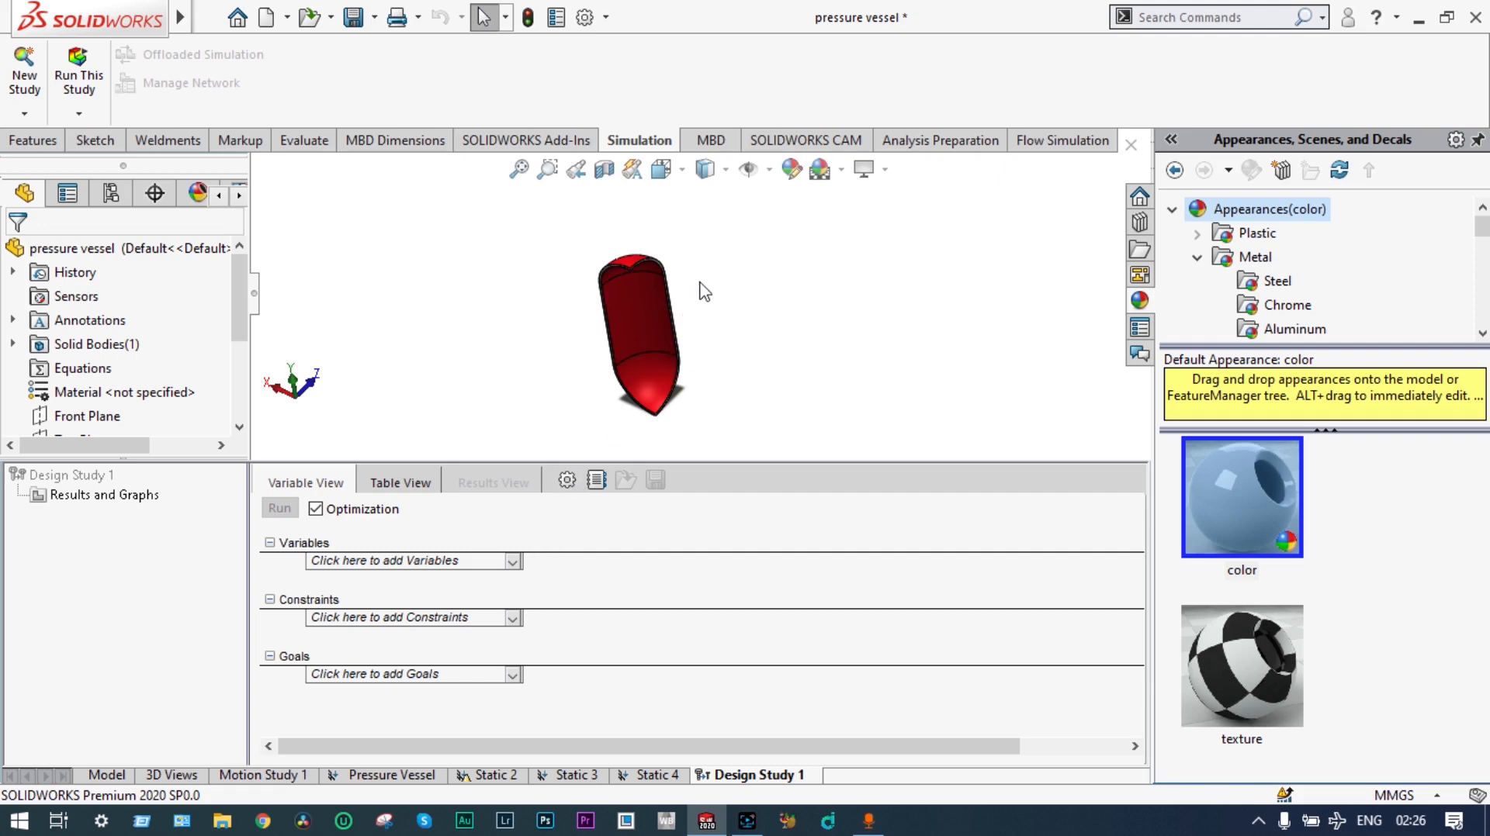
left_click(515, 564)
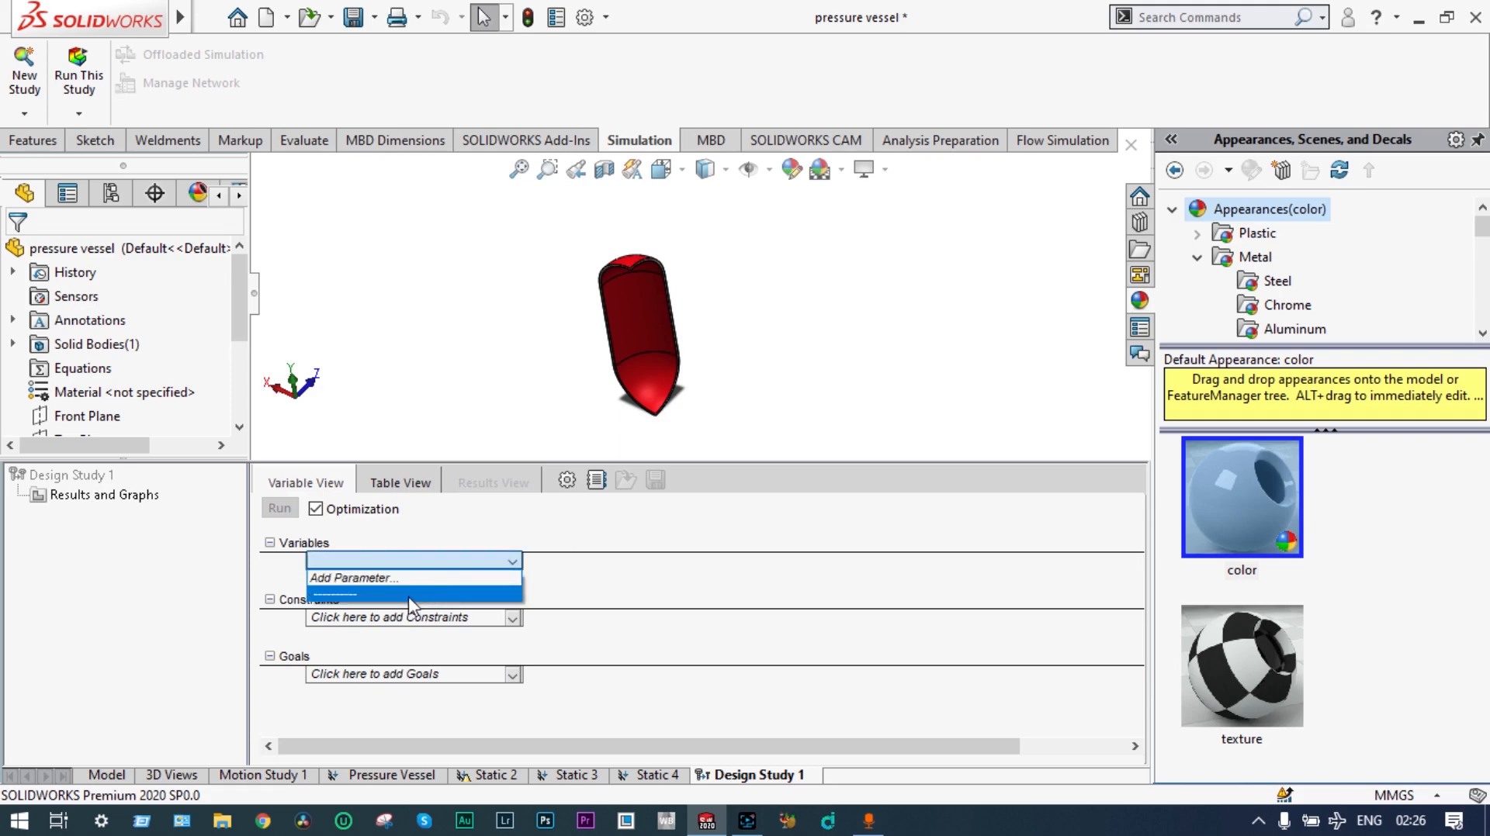
left_click(400, 581)
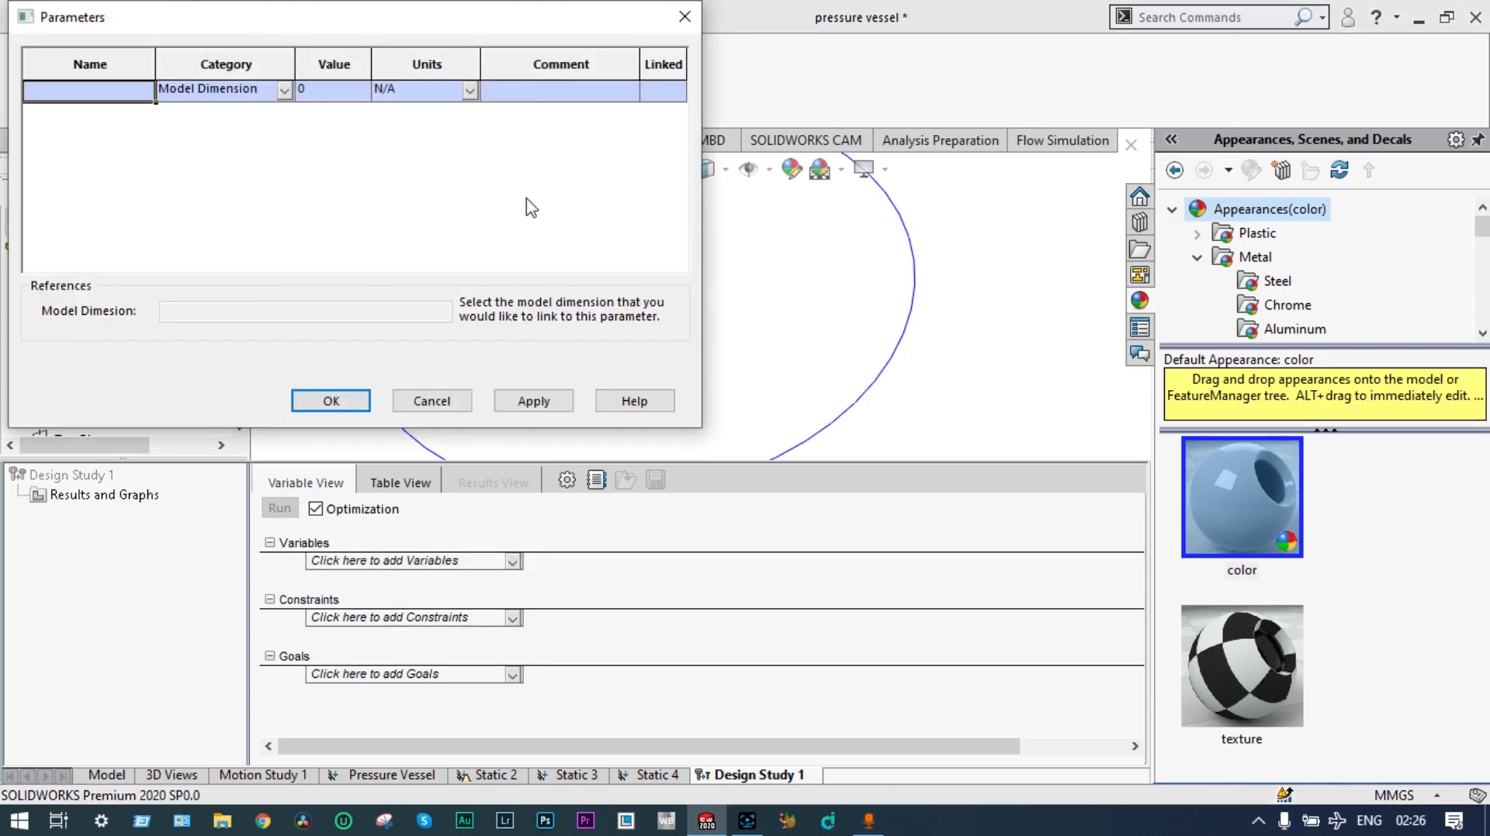
left_click_drag(487, 14, 277, 60)
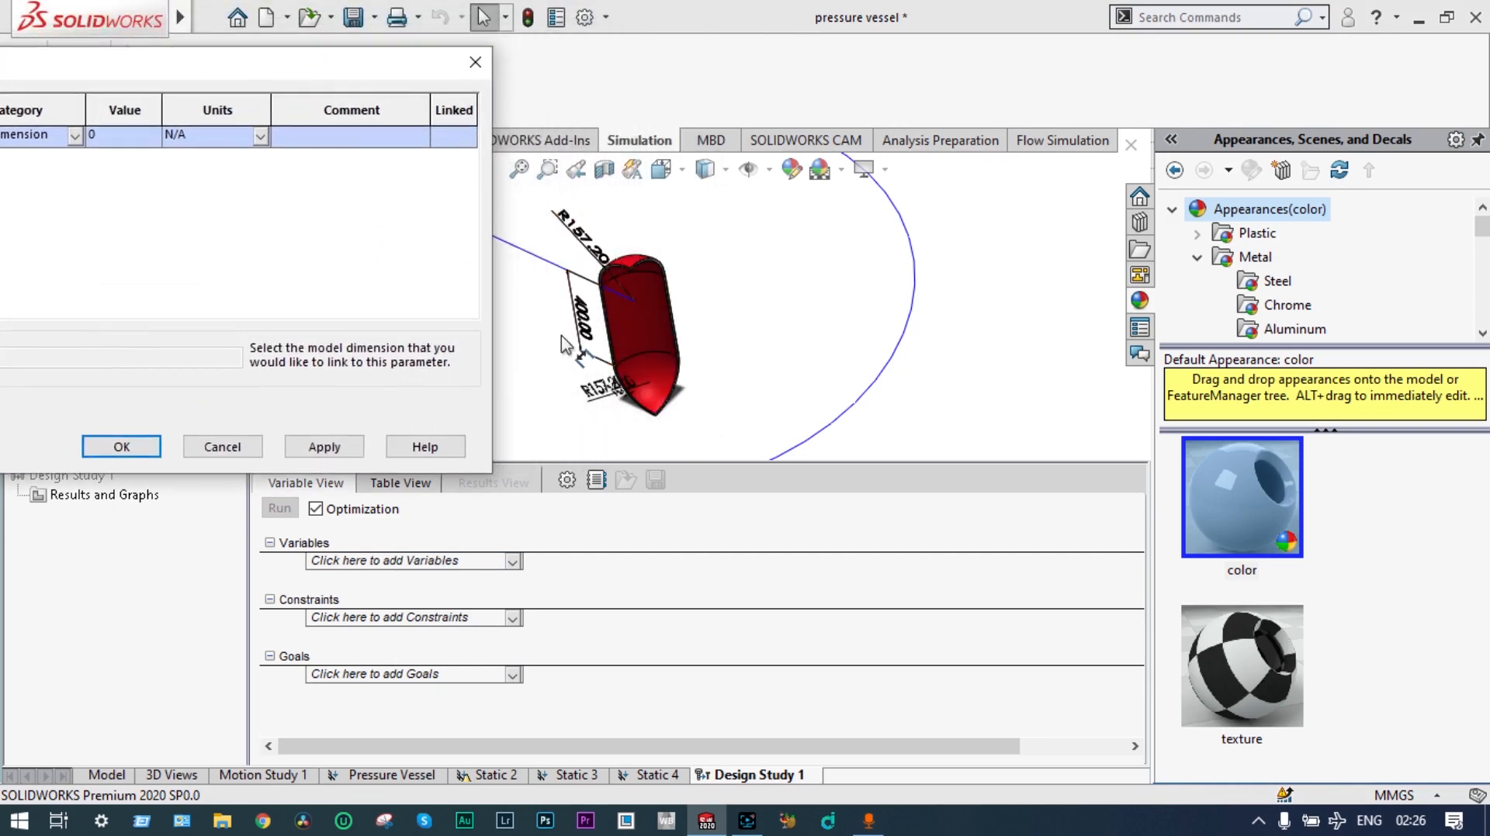
Link the new parameter to the 10 mm wall thickness dimension at the vessel's lower end.
scroll(576, 316, "up", 1)
scroll(575, 315, "down", 1)
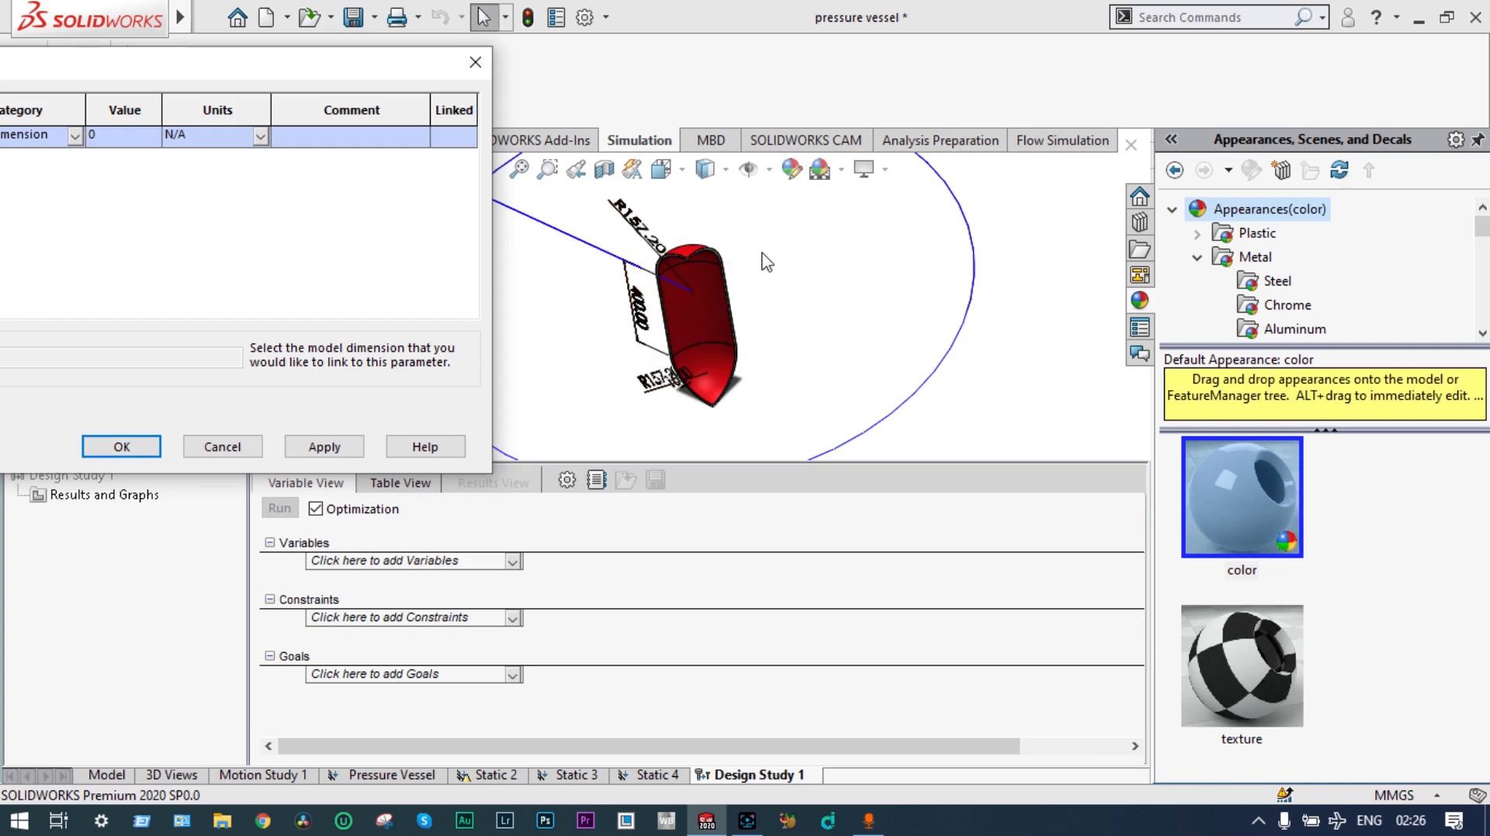
scroll(864, 297, "down", 3)
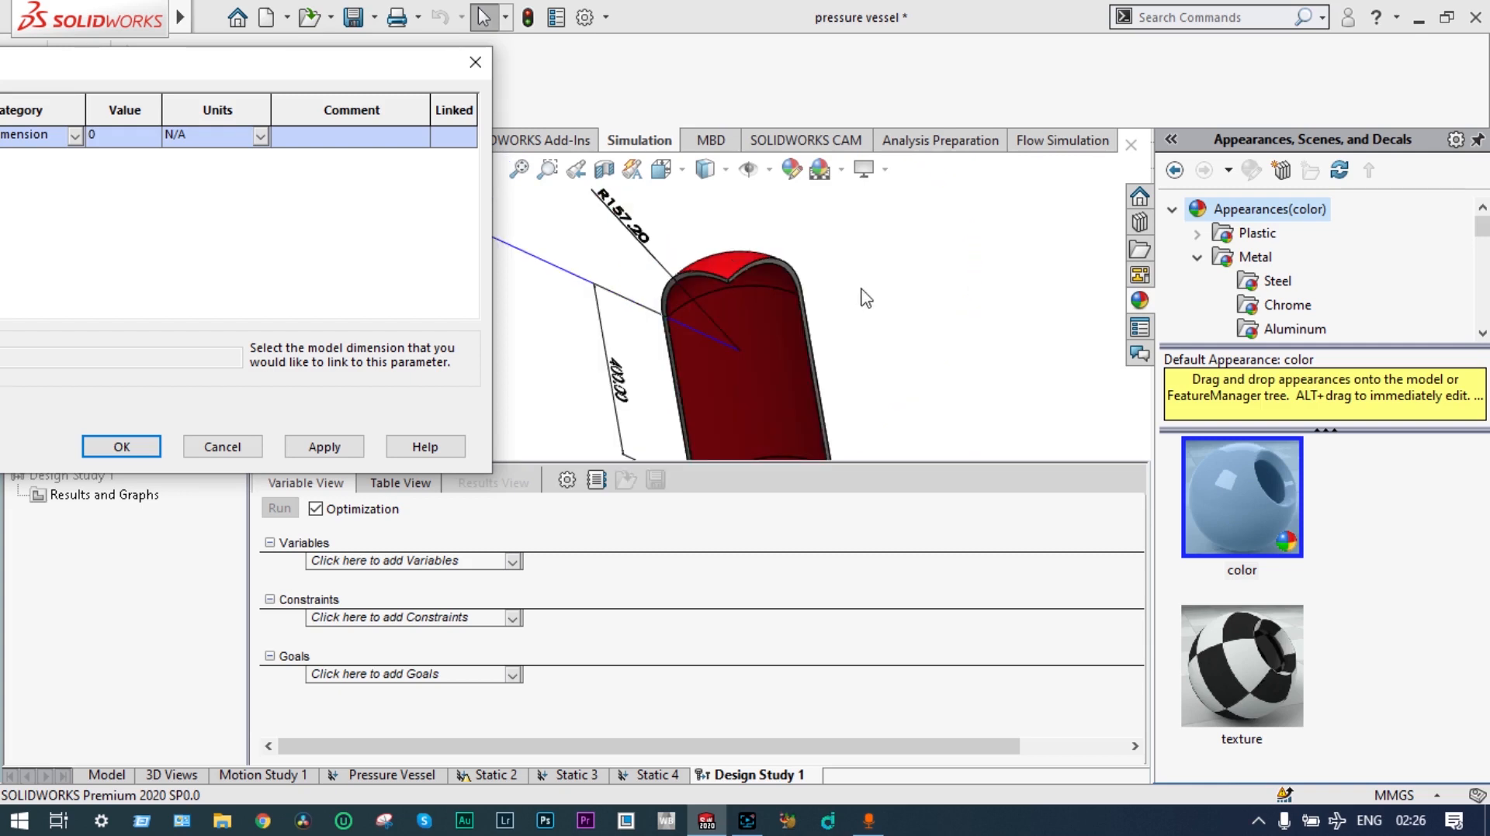
scroll(865, 298, "up", 5)
scroll(684, 386, "down", 3)
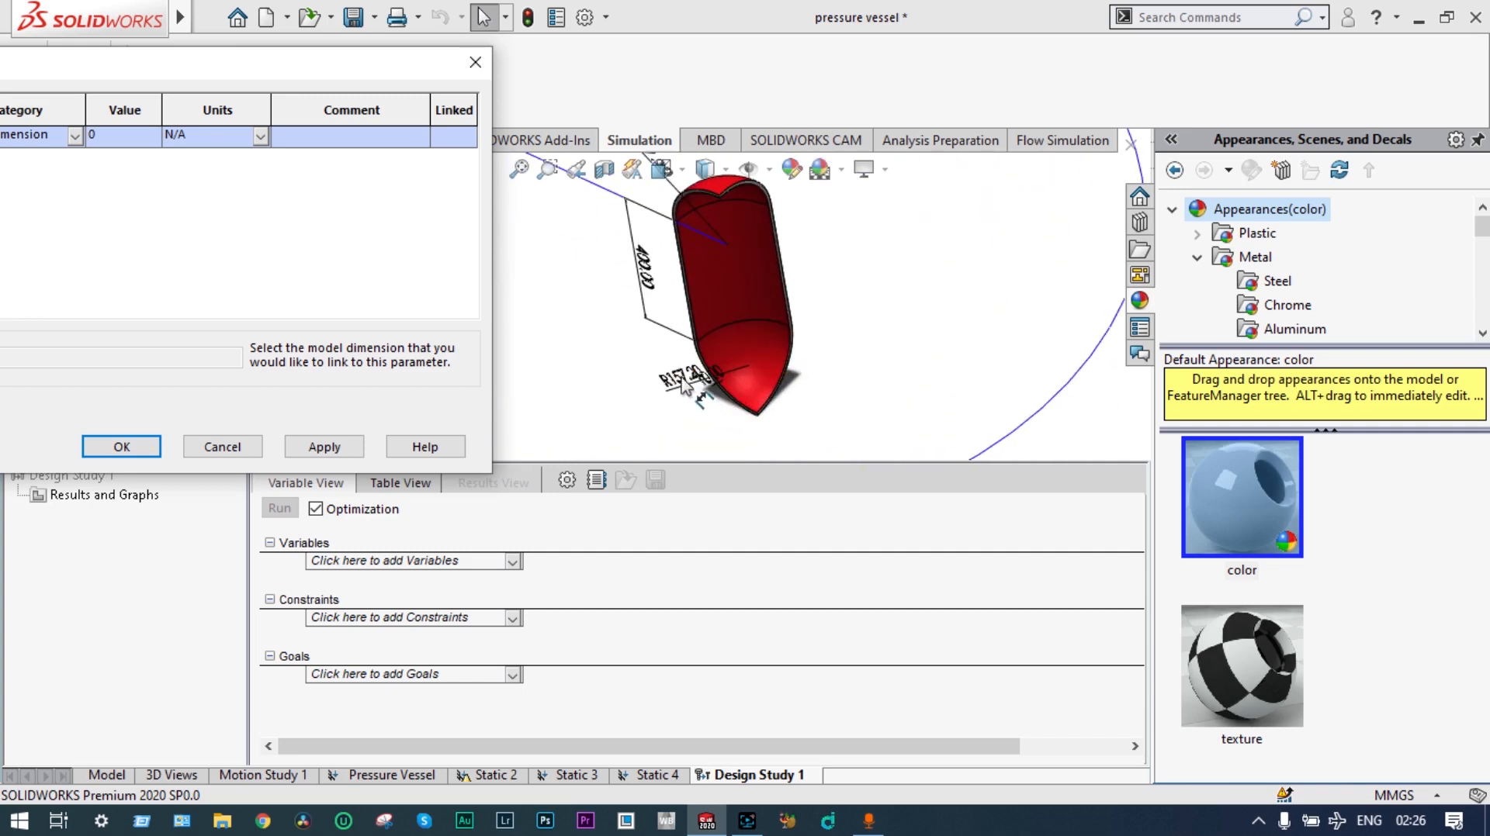
scroll(706, 386, "down", 2)
middle_click_drag(732, 388, 748, 369)
scroll(748, 369, "up", 2)
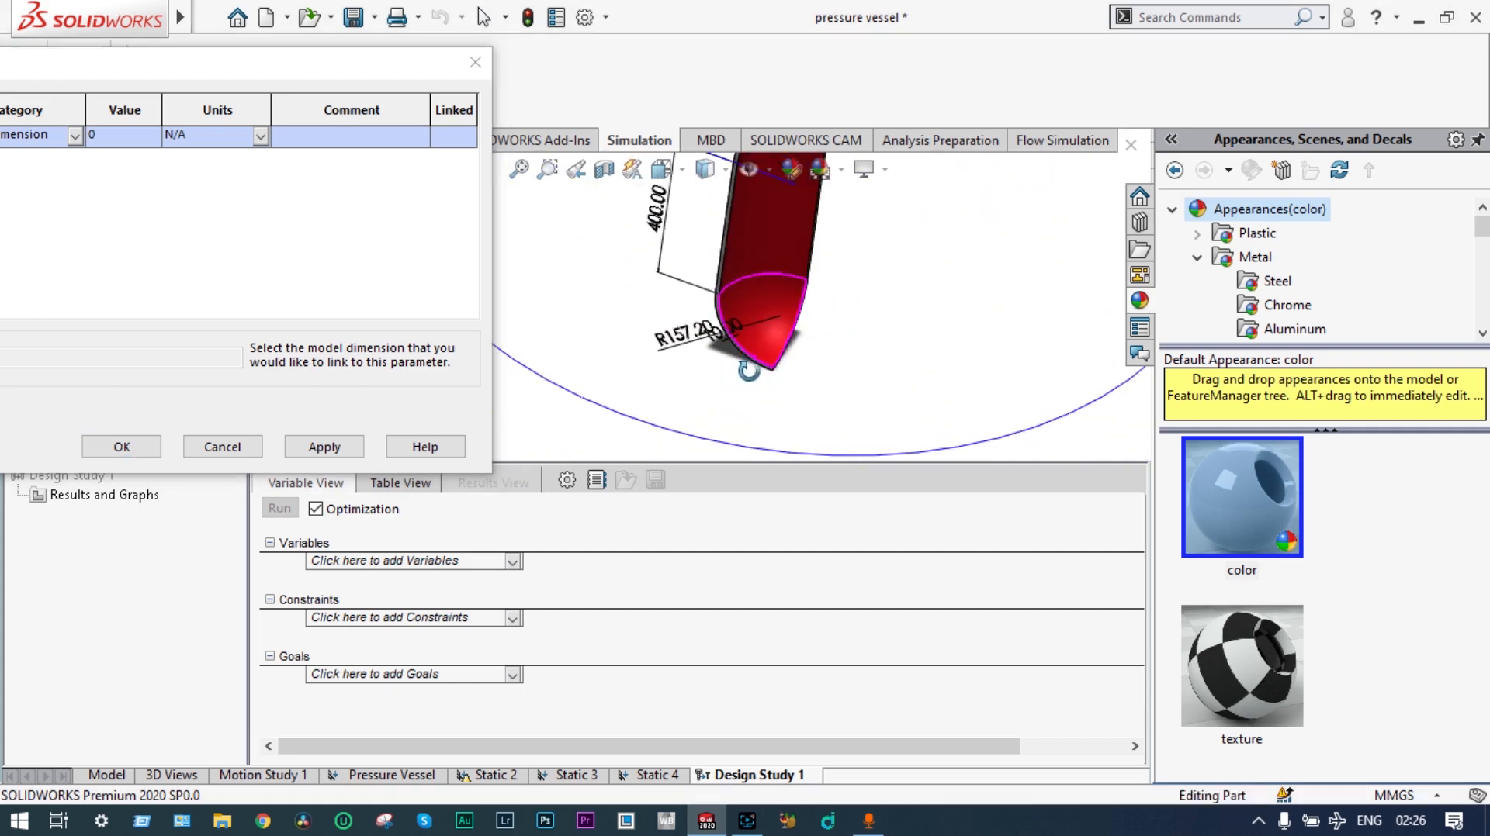
scroll(717, 341, "down", 2)
scroll(708, 302, "down", 3)
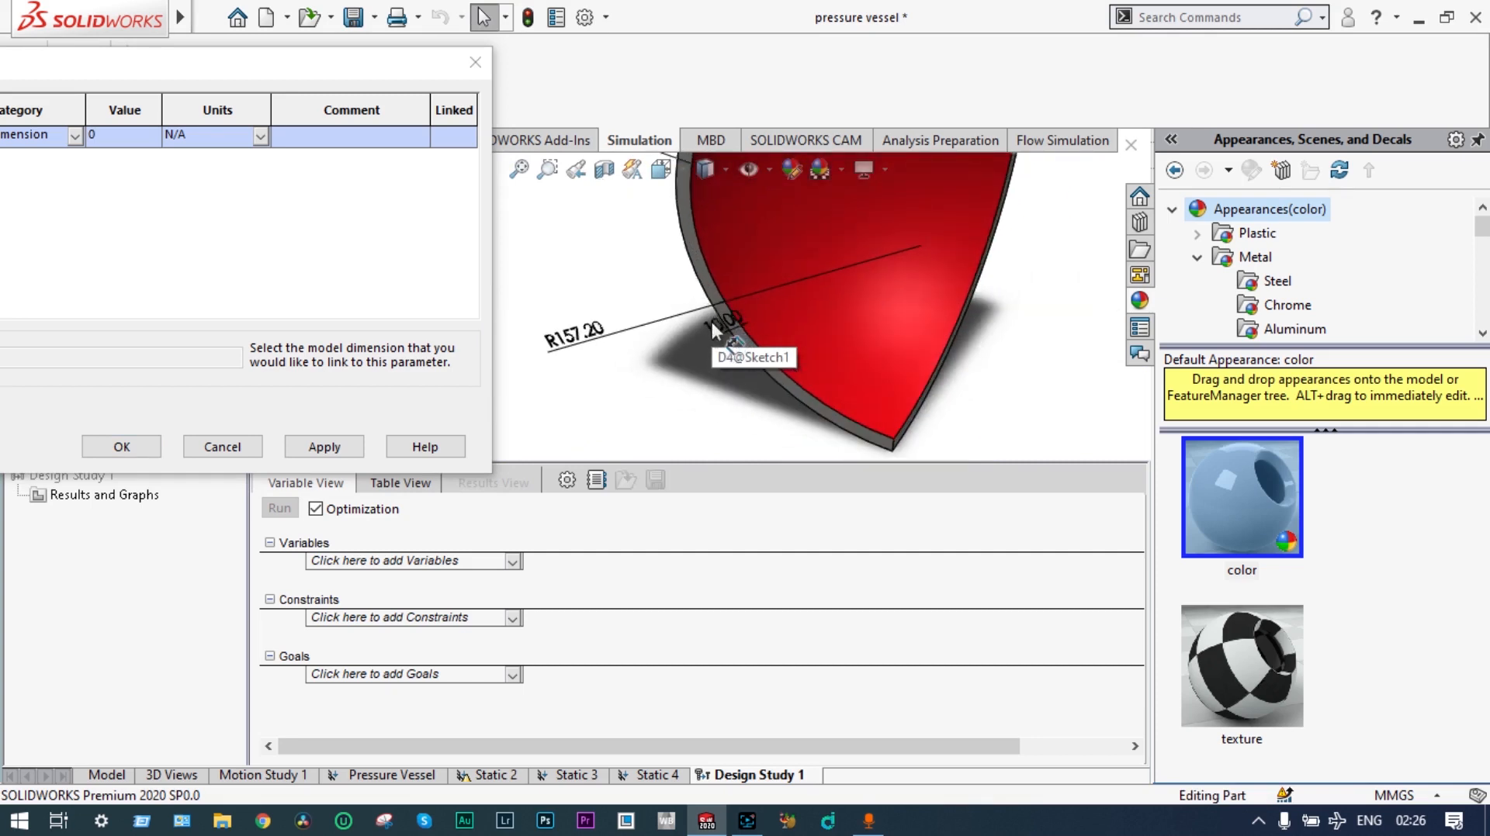
scroll(707, 358, "up", 4)
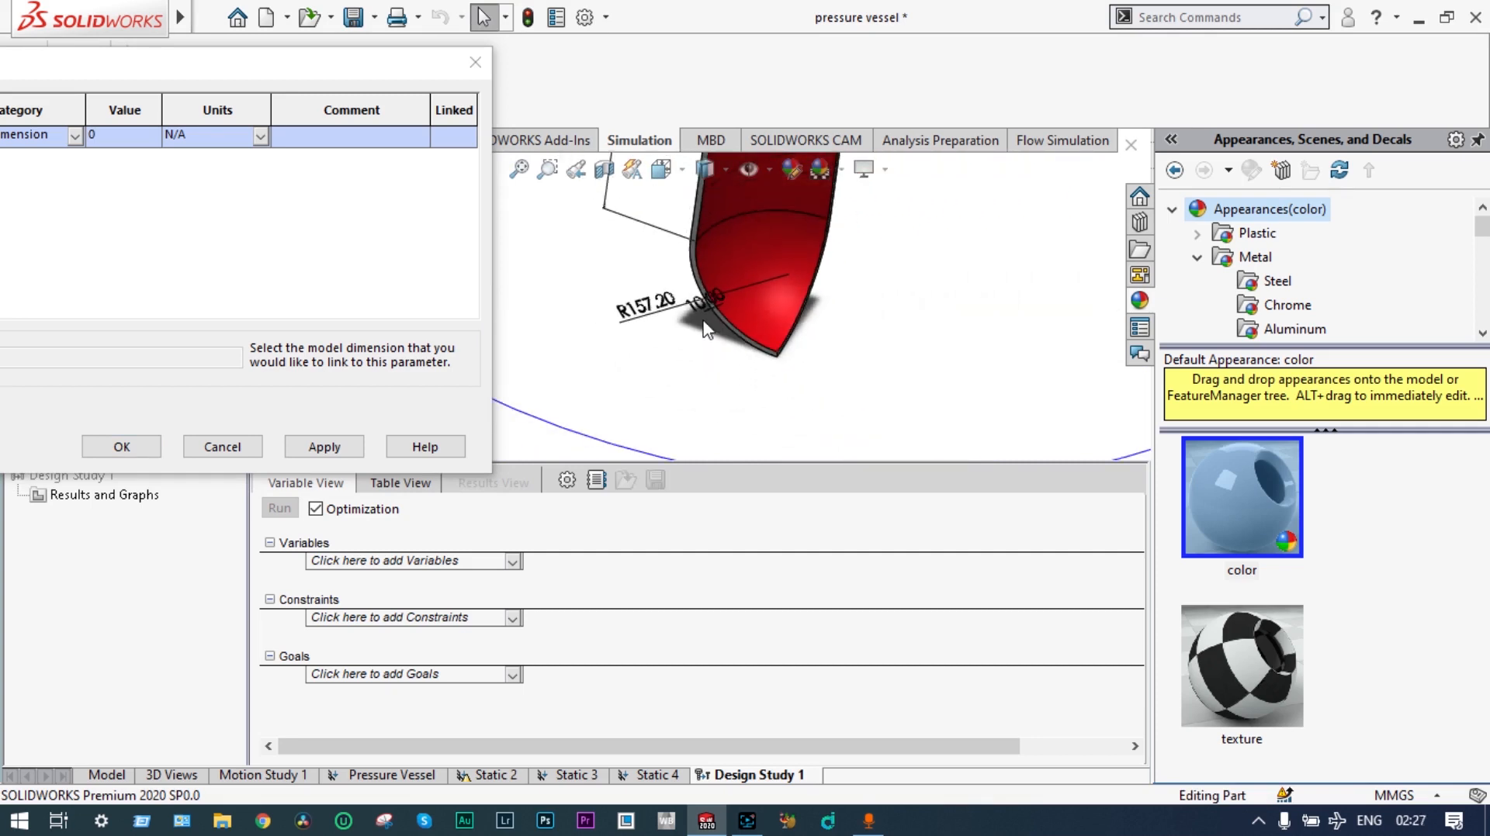
scroll(701, 309, "down", 3)
scroll(714, 295, "down", 3)
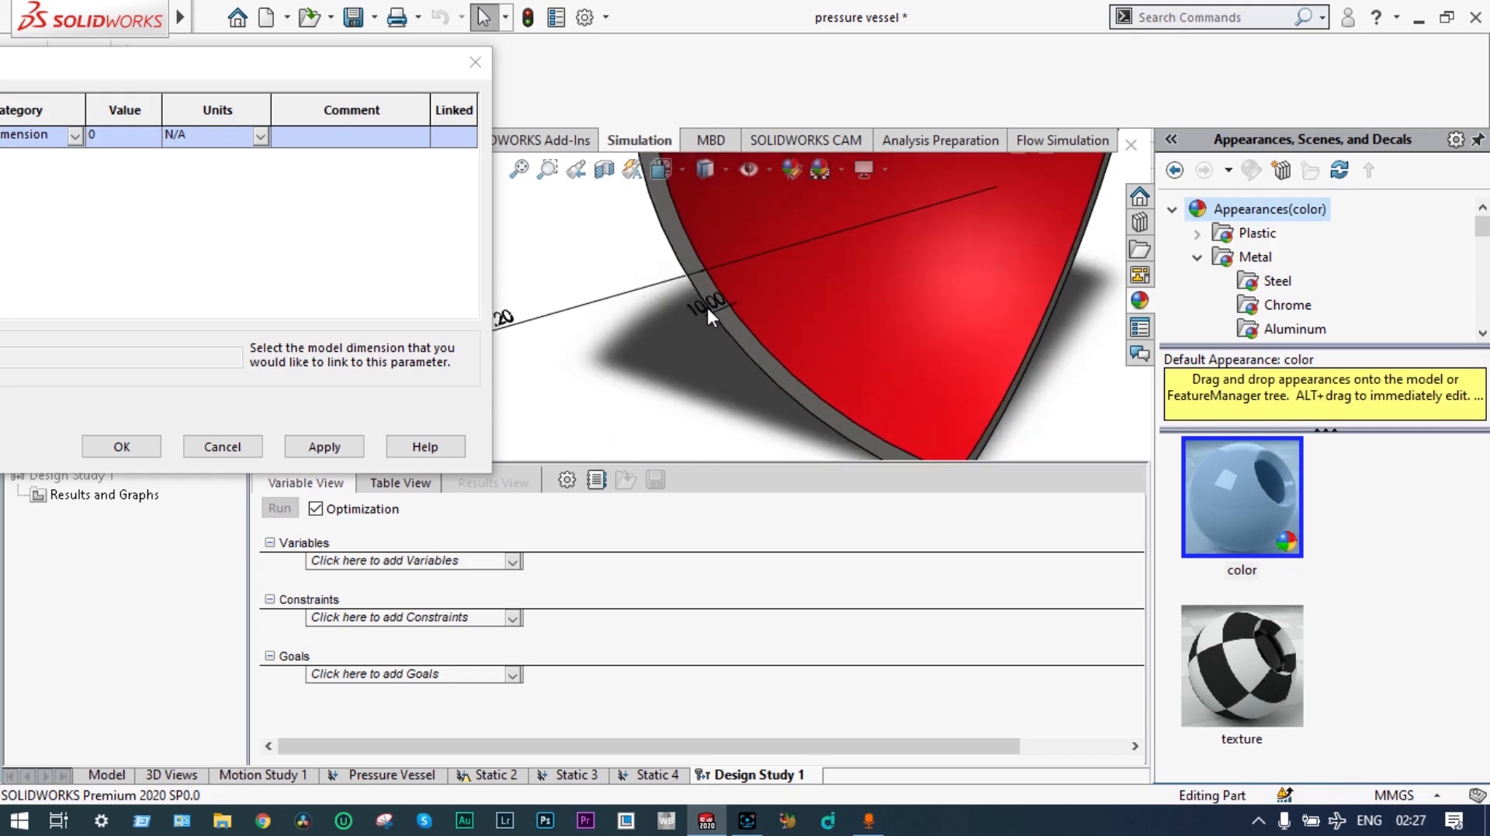
left_click(714, 306)
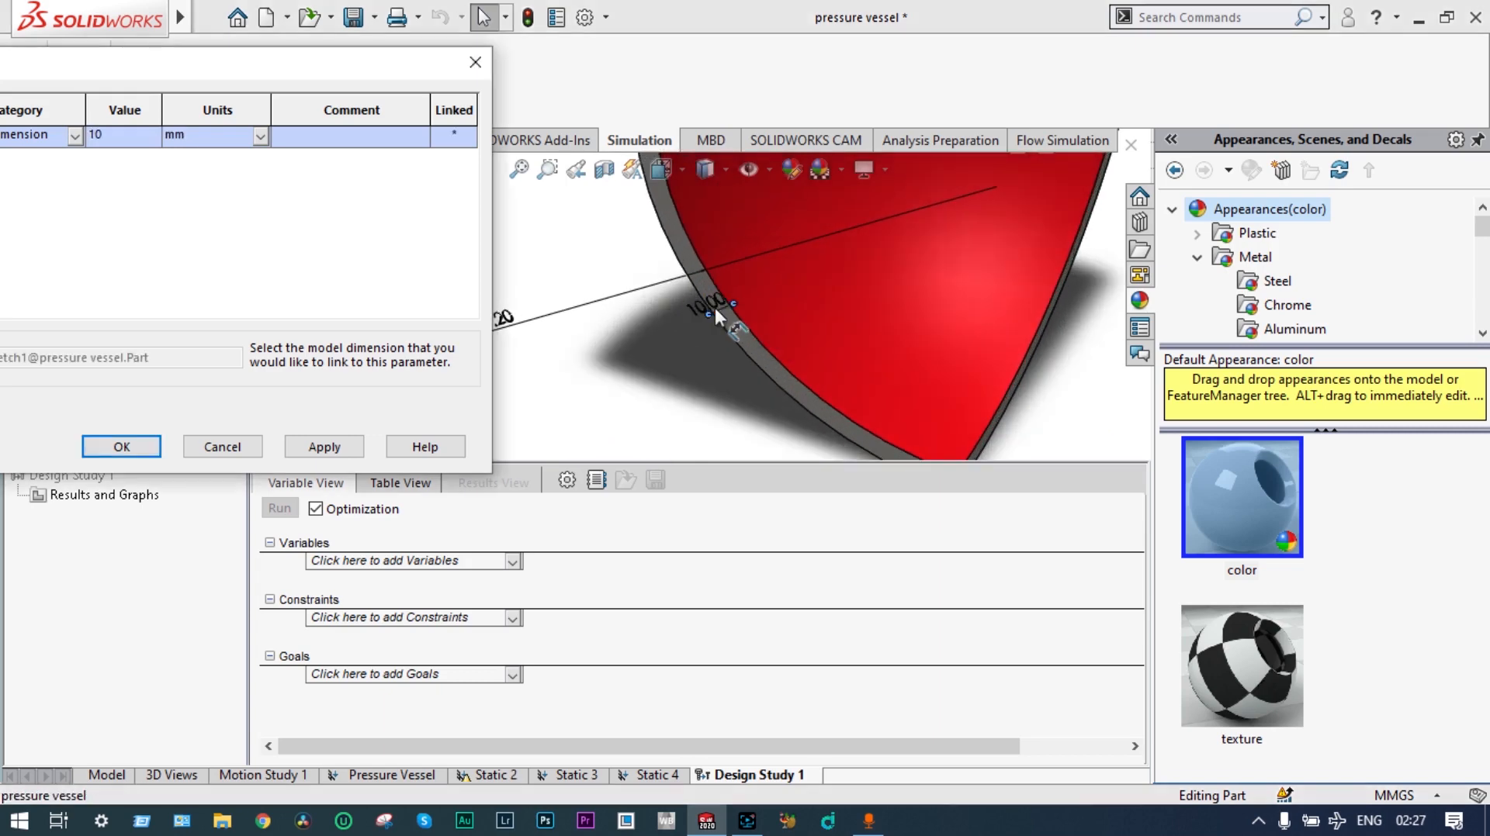
Name the linked parameter thickness and add it as a design study variable.
left_click_drag(364, 65, 753, 104)
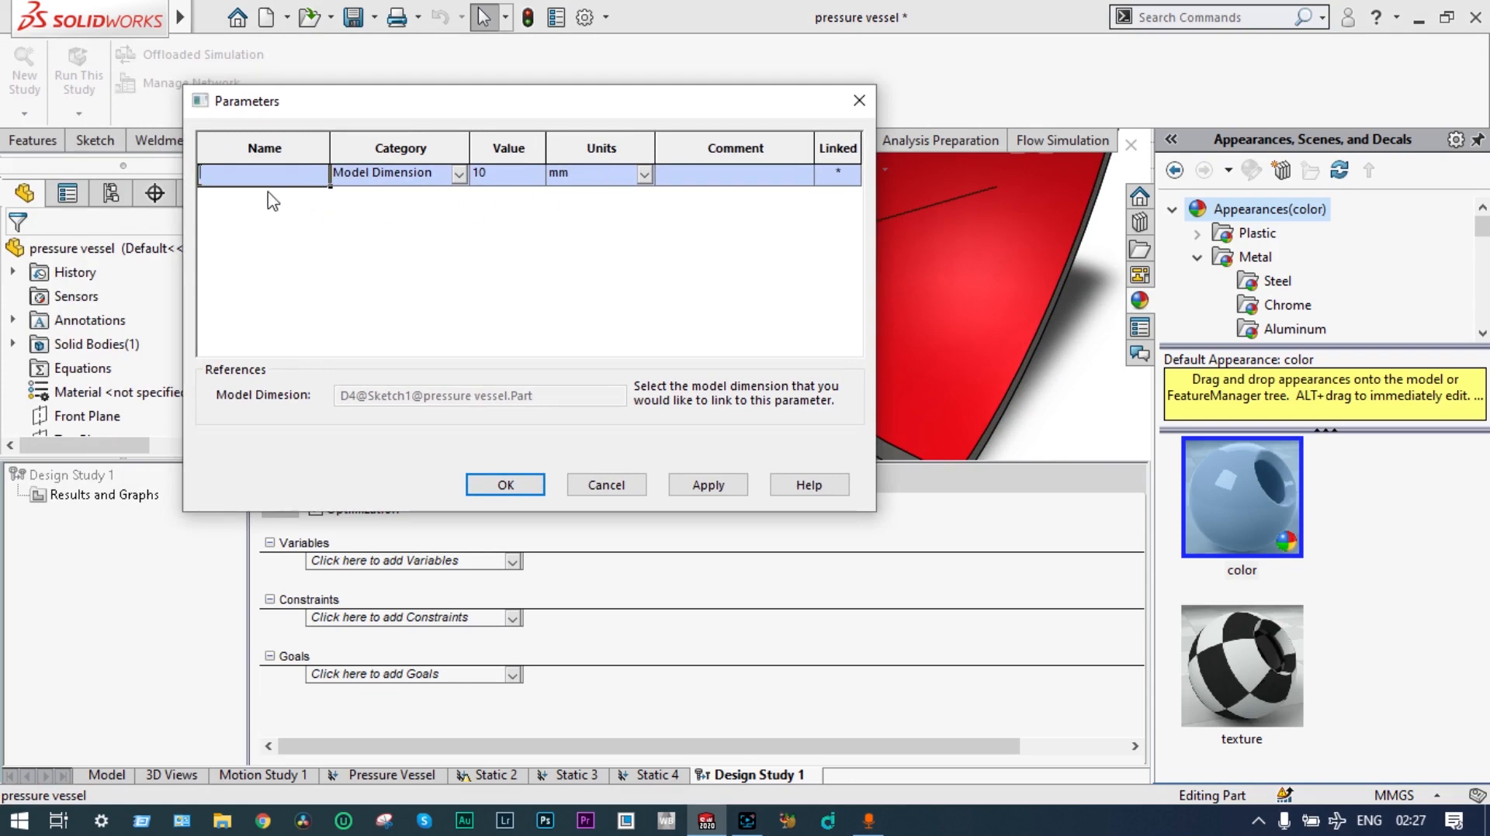
type("thickness")
left_click(505, 485)
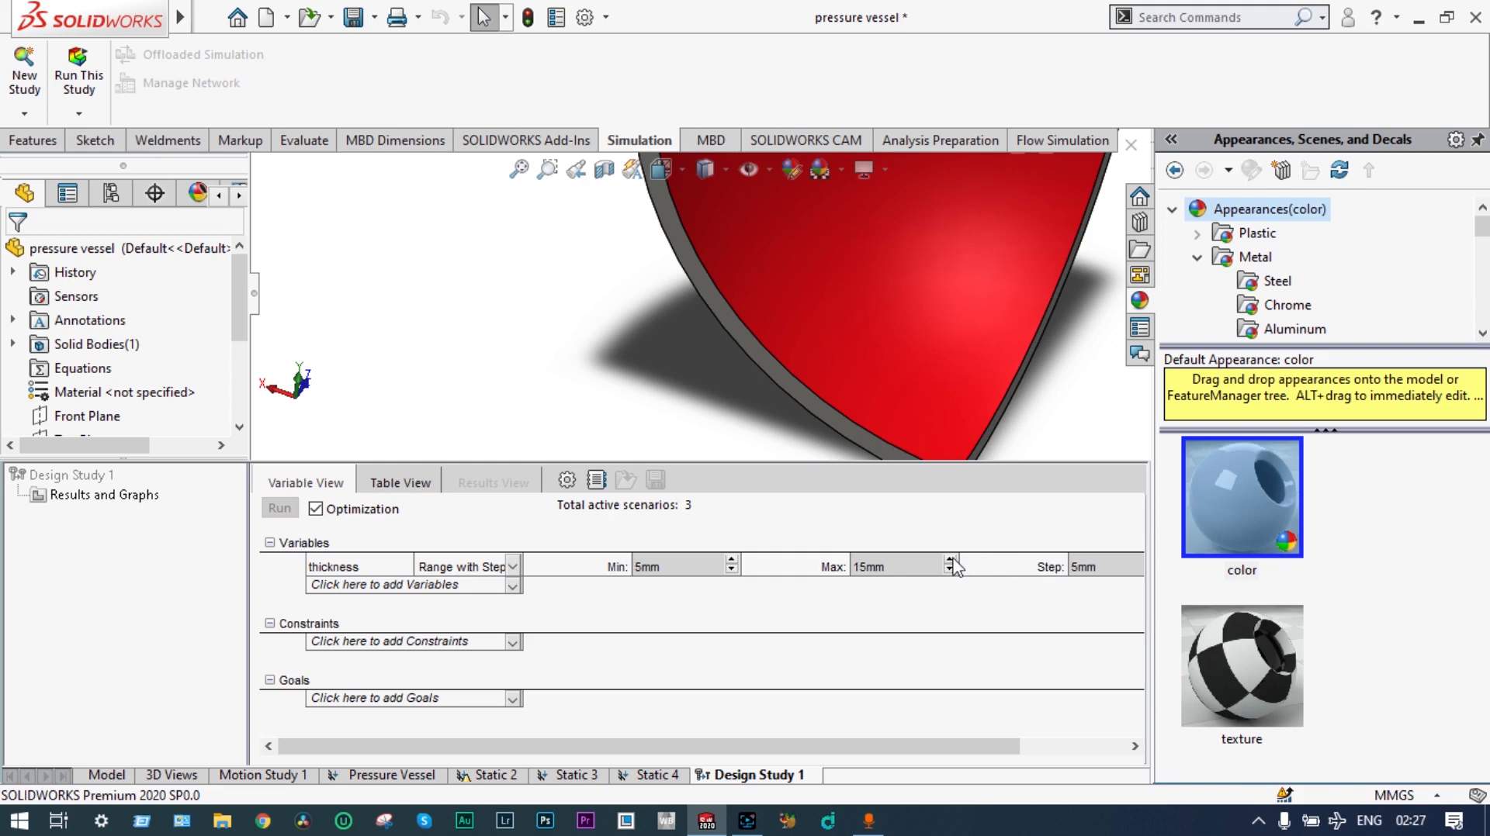
Set the thickness variable's range to a maximum of 20 mm with a 1 mm step.
double_click(869, 565)
left_click_drag(869, 565, 864, 563)
type("20")
left_click(1097, 574)
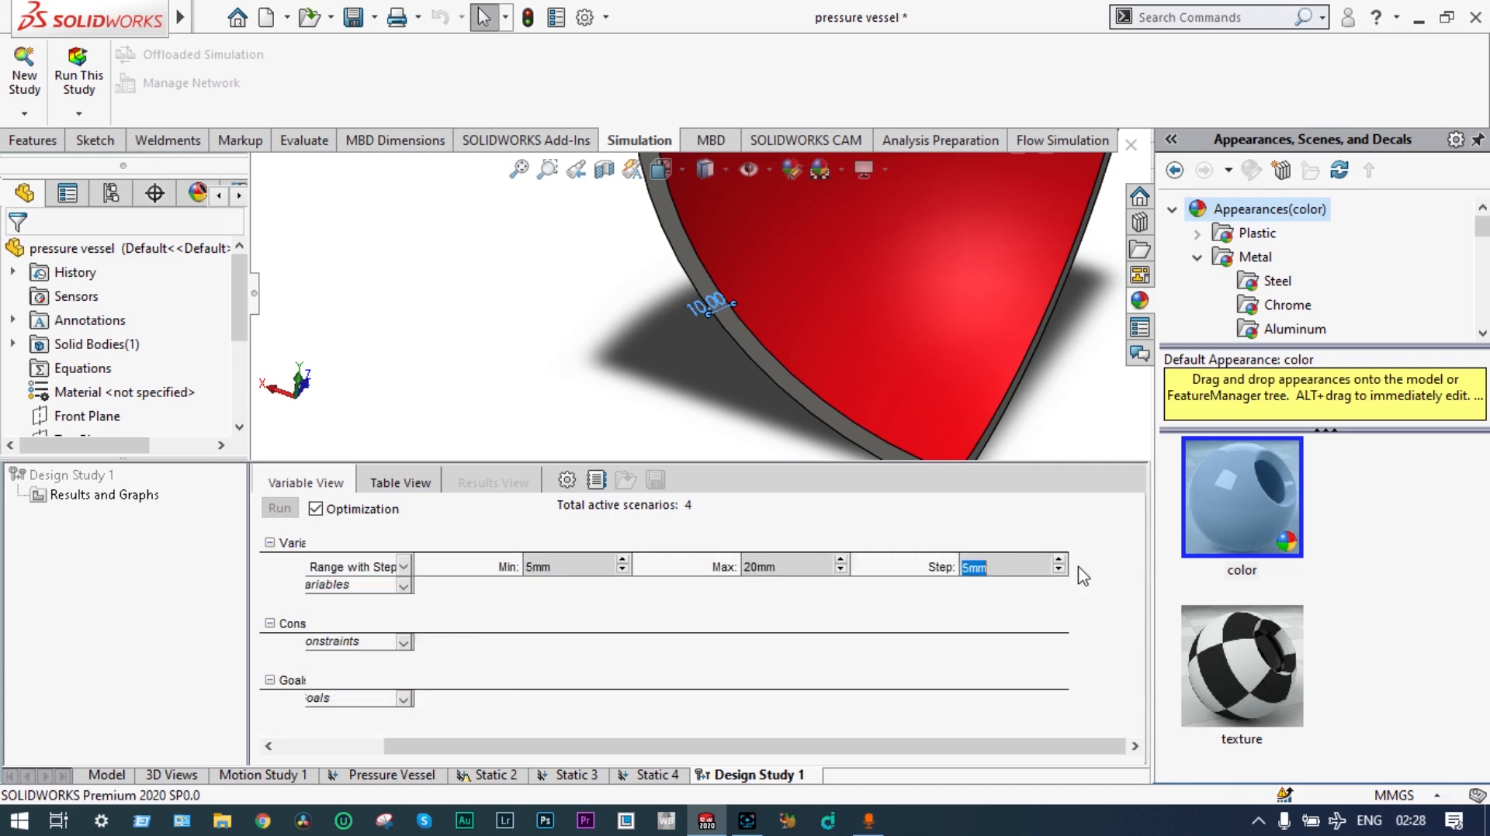
type("1")
Add a Simulation Data sensor for P1: 1st Principal Stress in N/mm^2 (MPa) as the study's constraint.
left_click(406, 651)
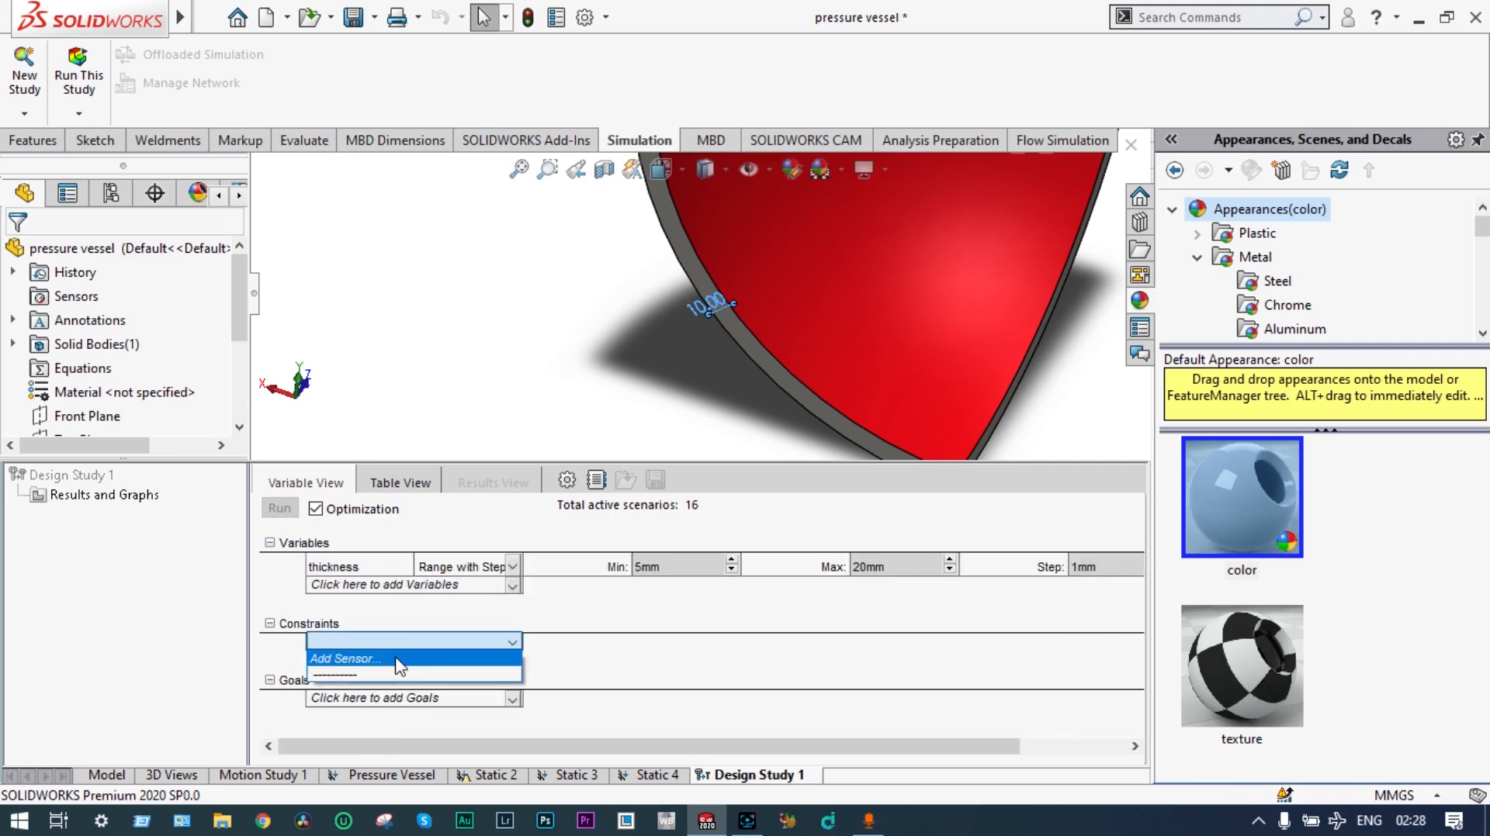
left_click(397, 660)
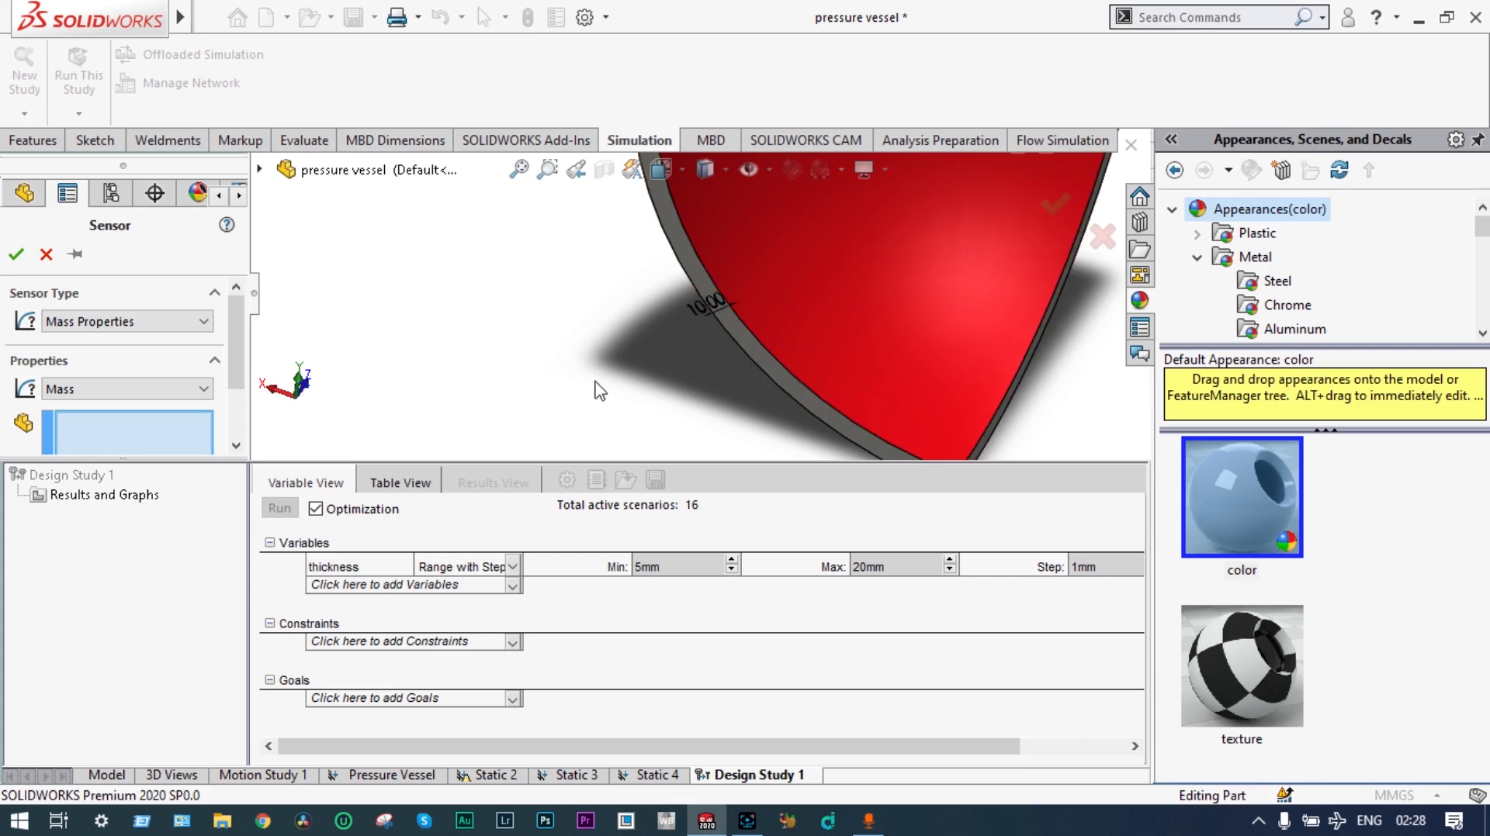
left_click(206, 321)
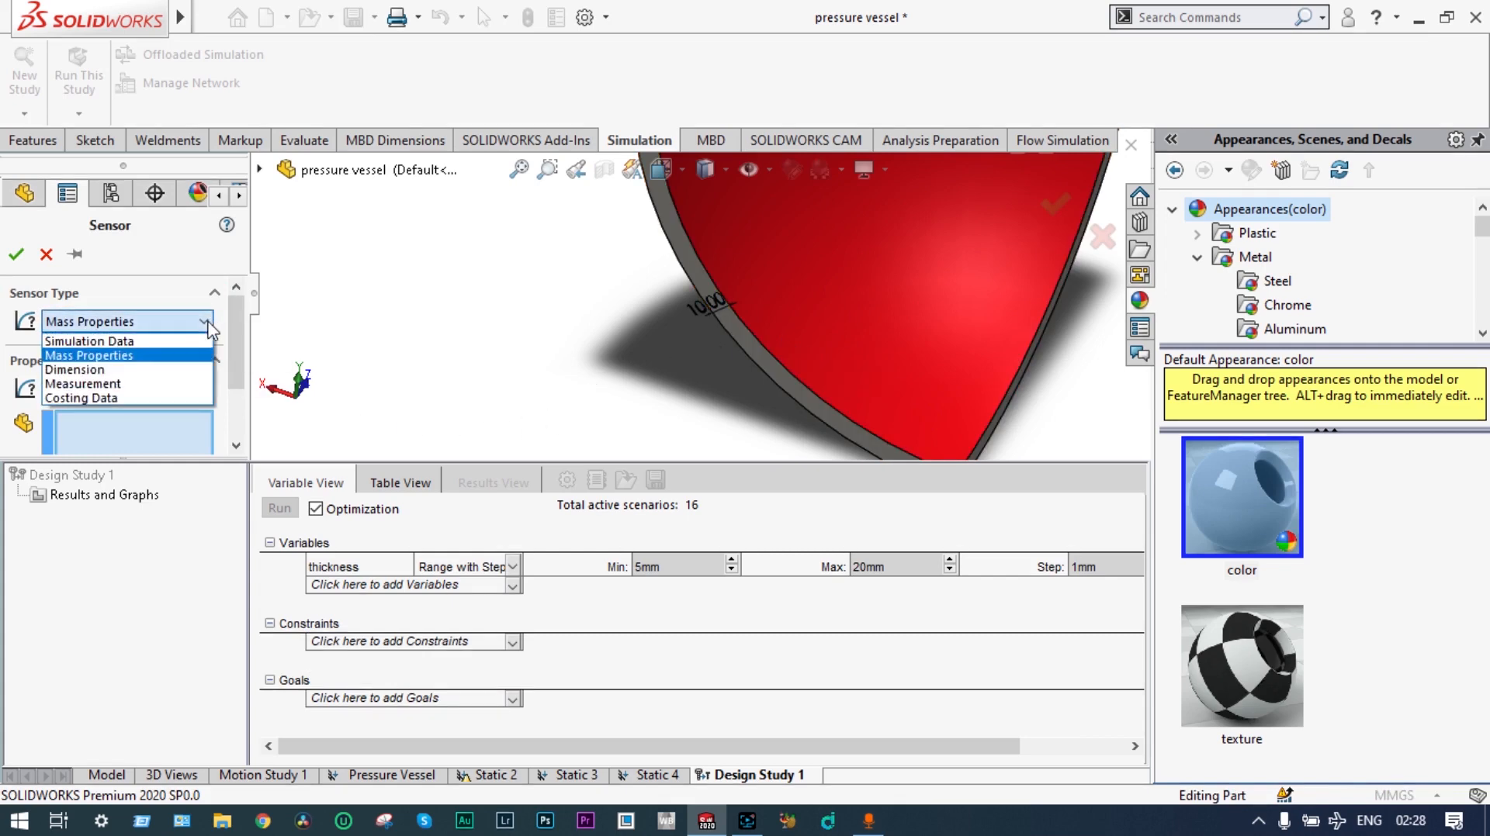
left_click(163, 342)
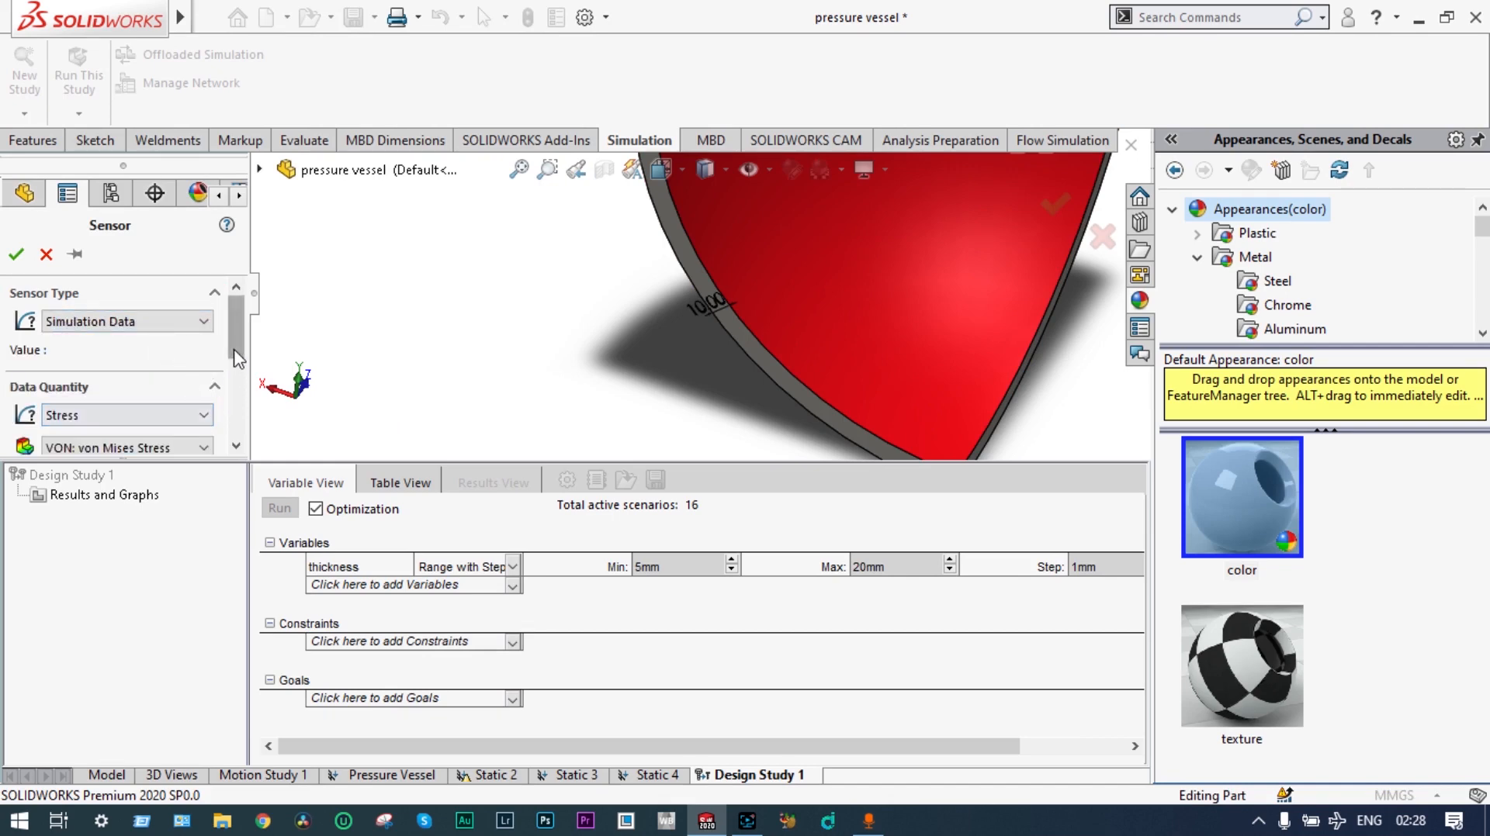
left_click_drag(239, 358, 239, 398)
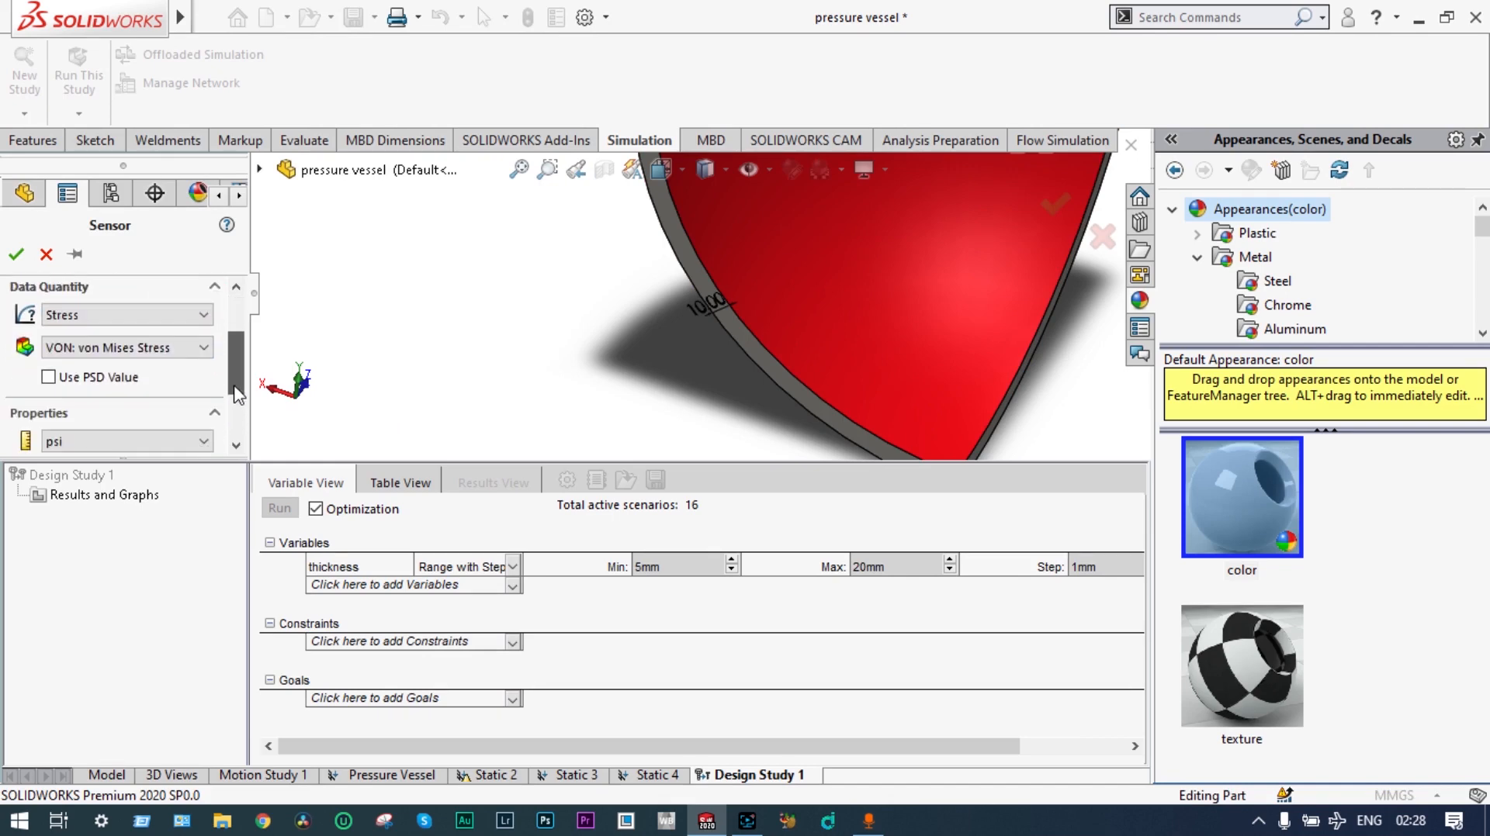
left_click(205, 345)
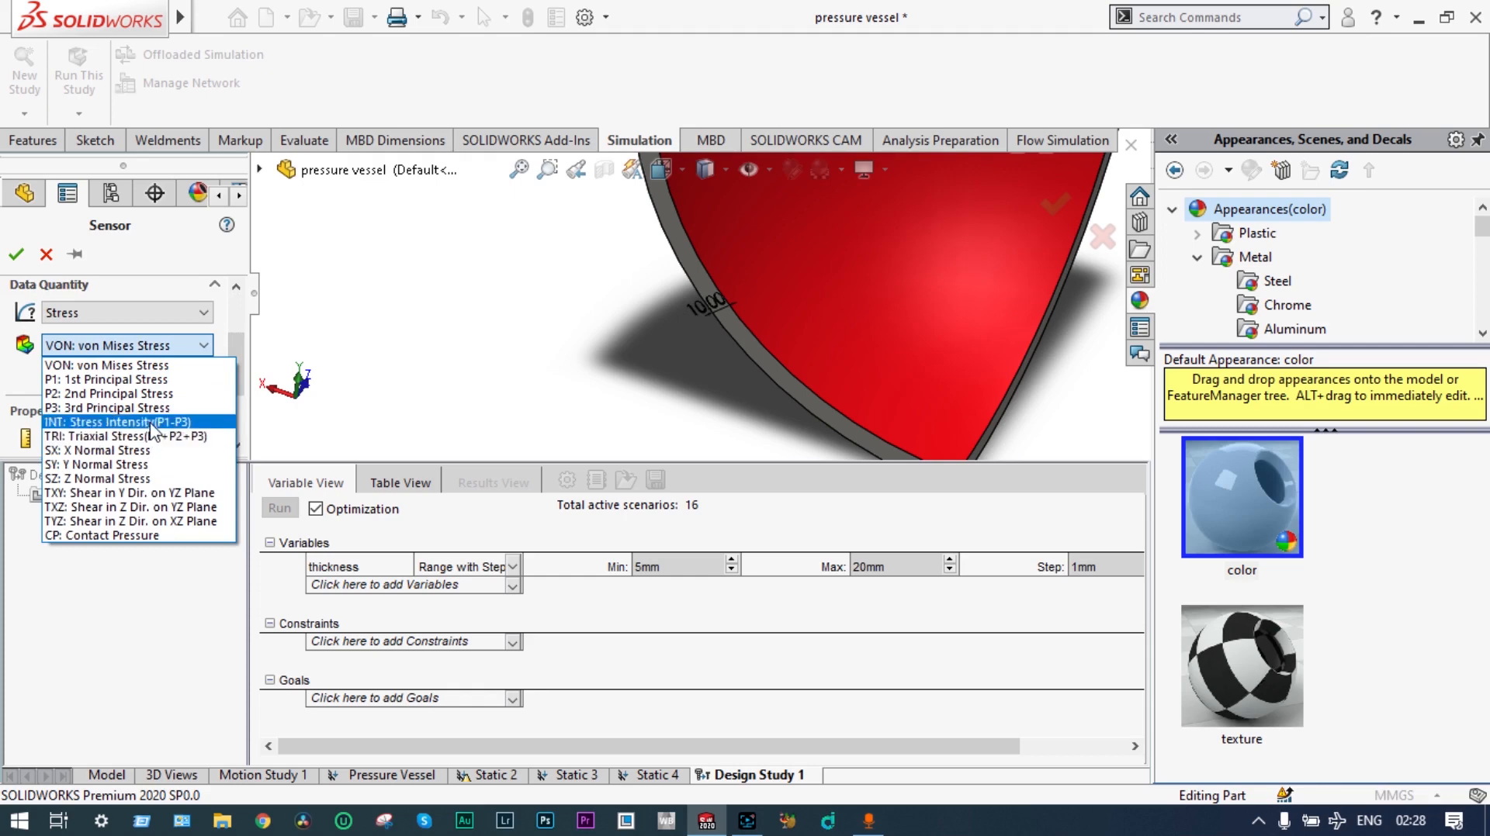
left_click(155, 380)
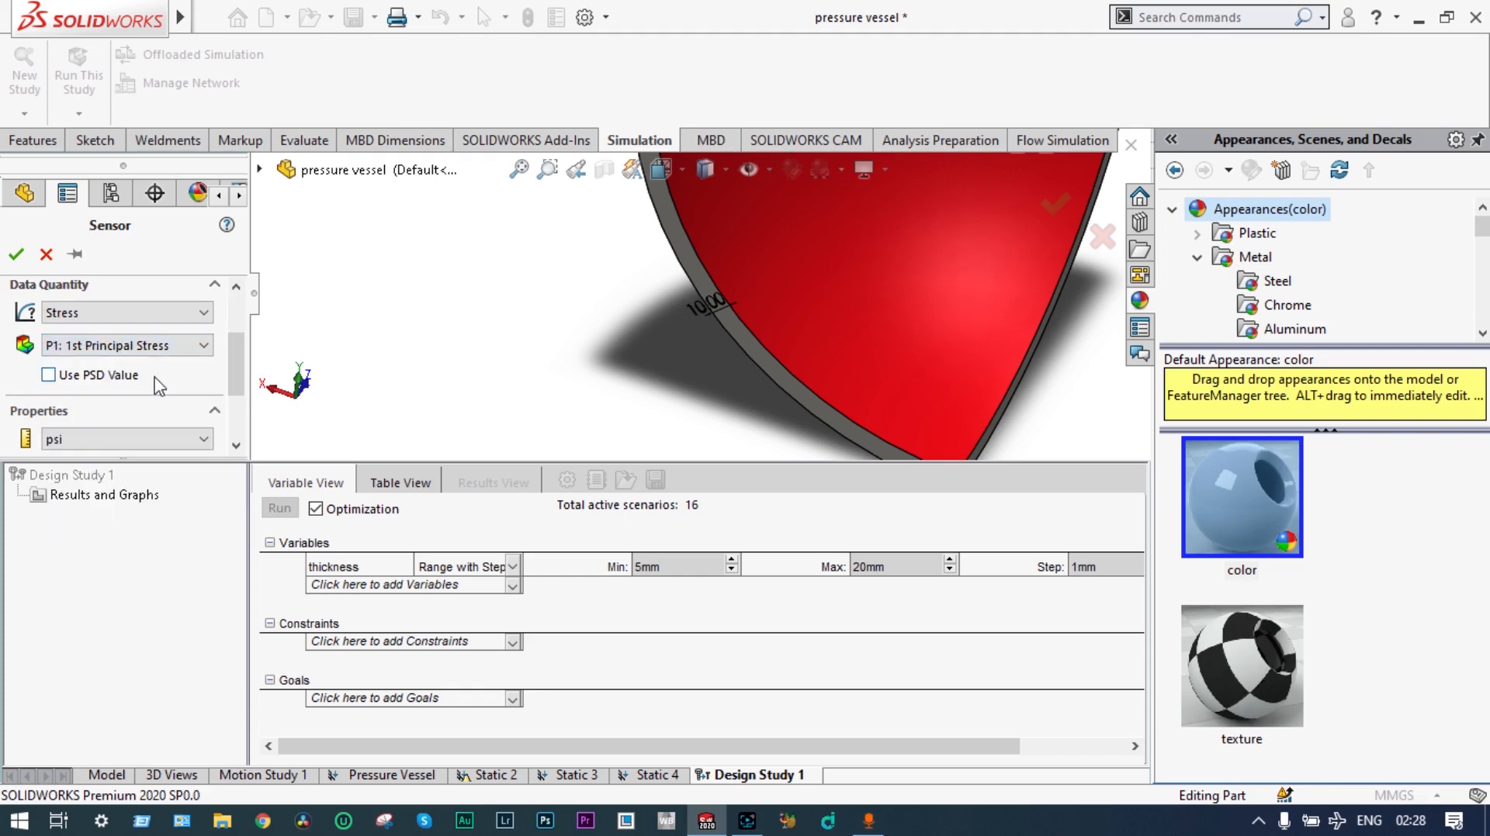
left_click(204, 440)
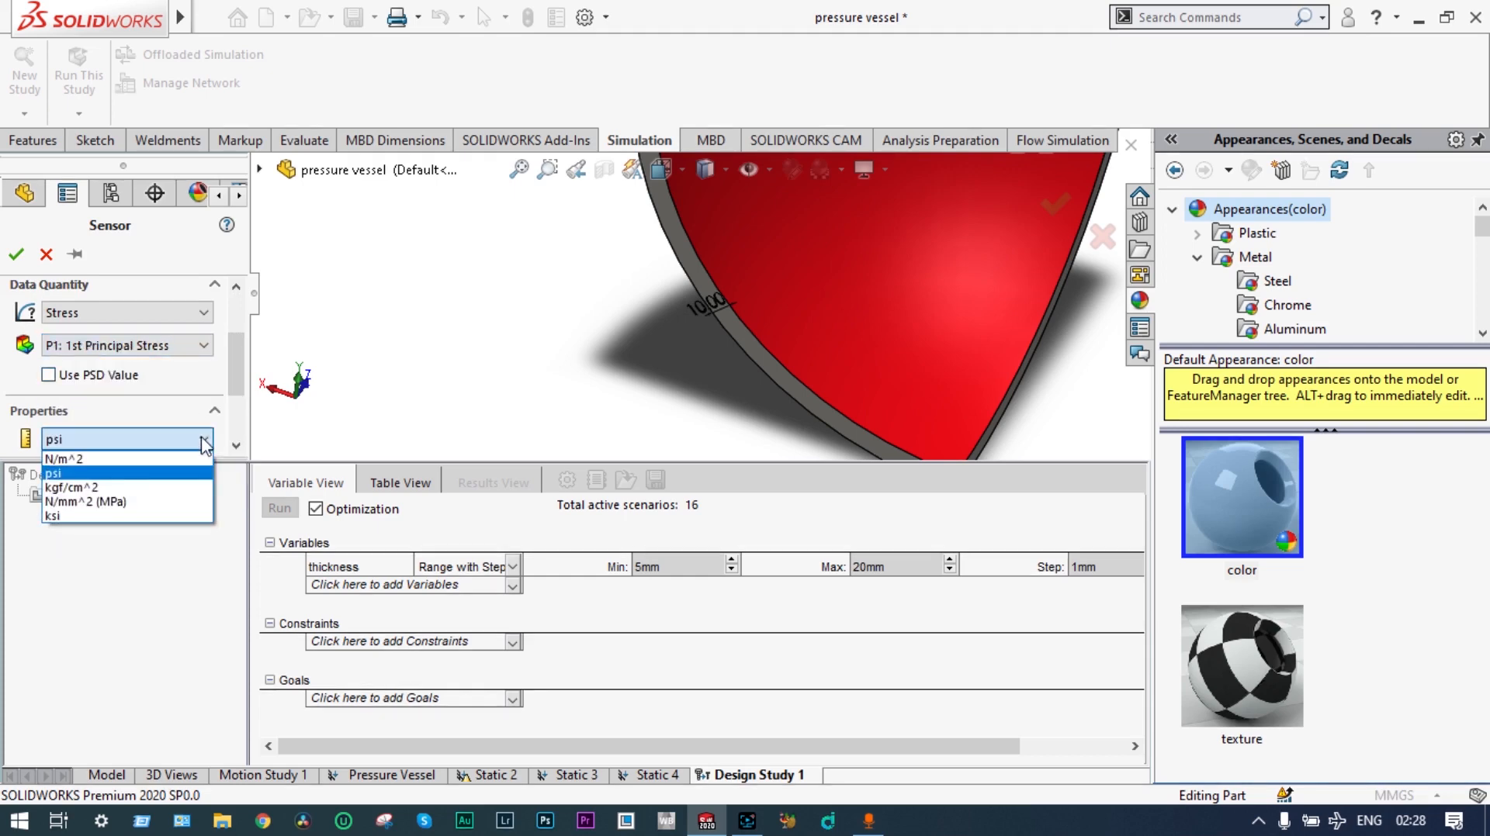
left_click(167, 502)
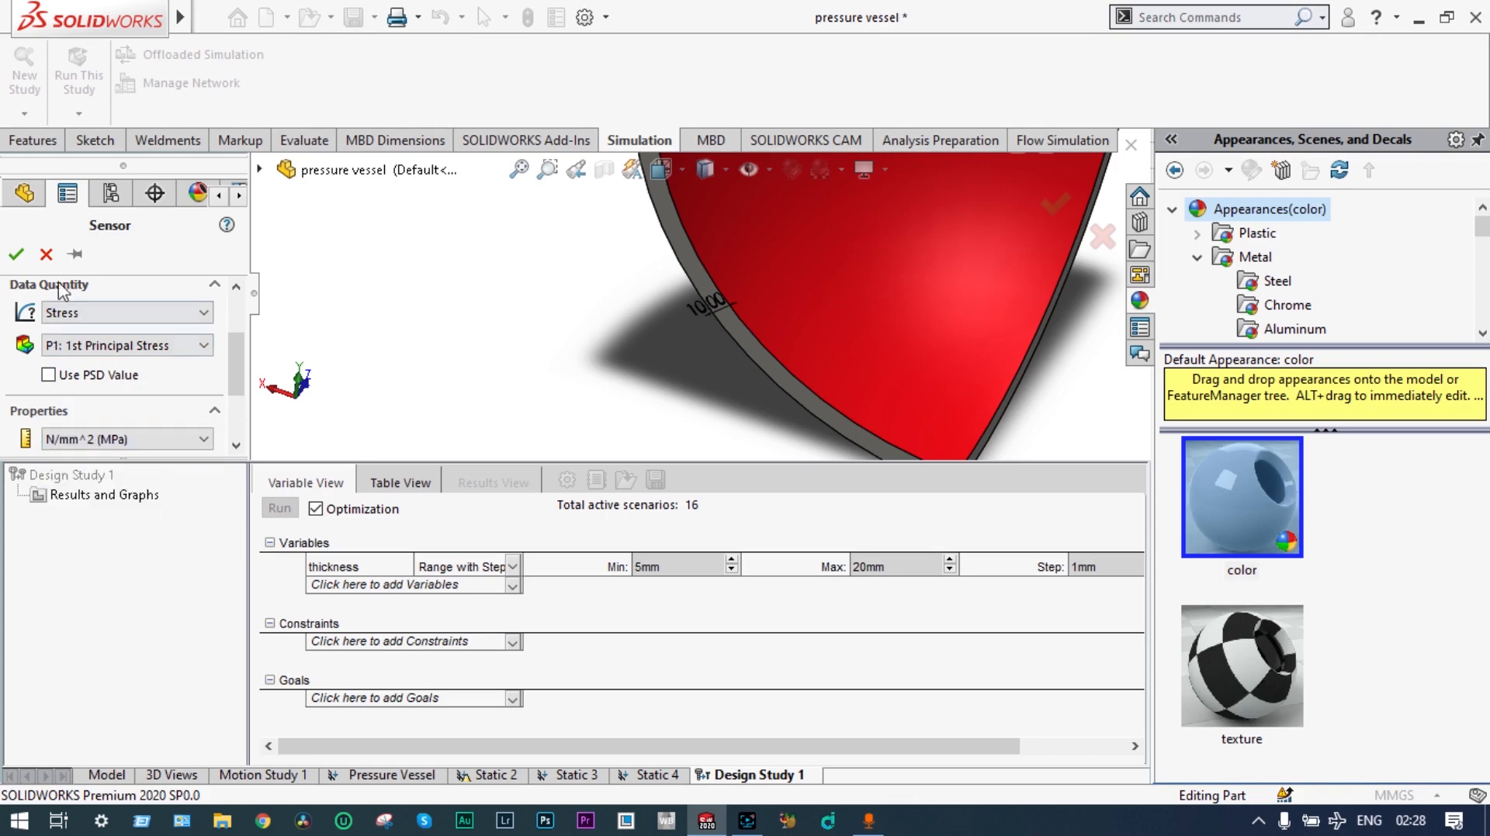
left_click(16, 254)
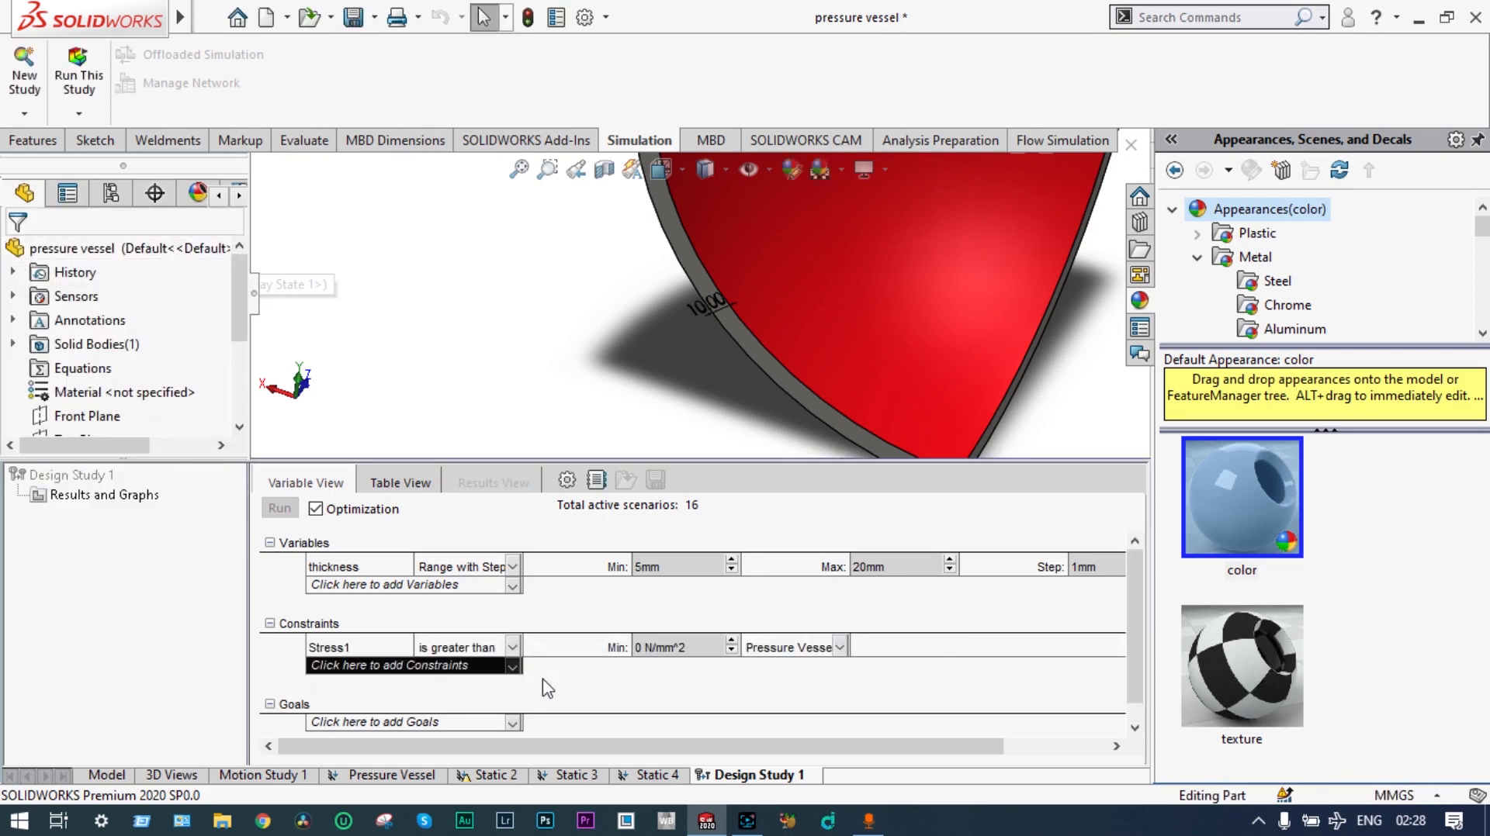
Set the stress constraint to be less than 125 N/mm^2.
scroll(571, 617, "down", 1)
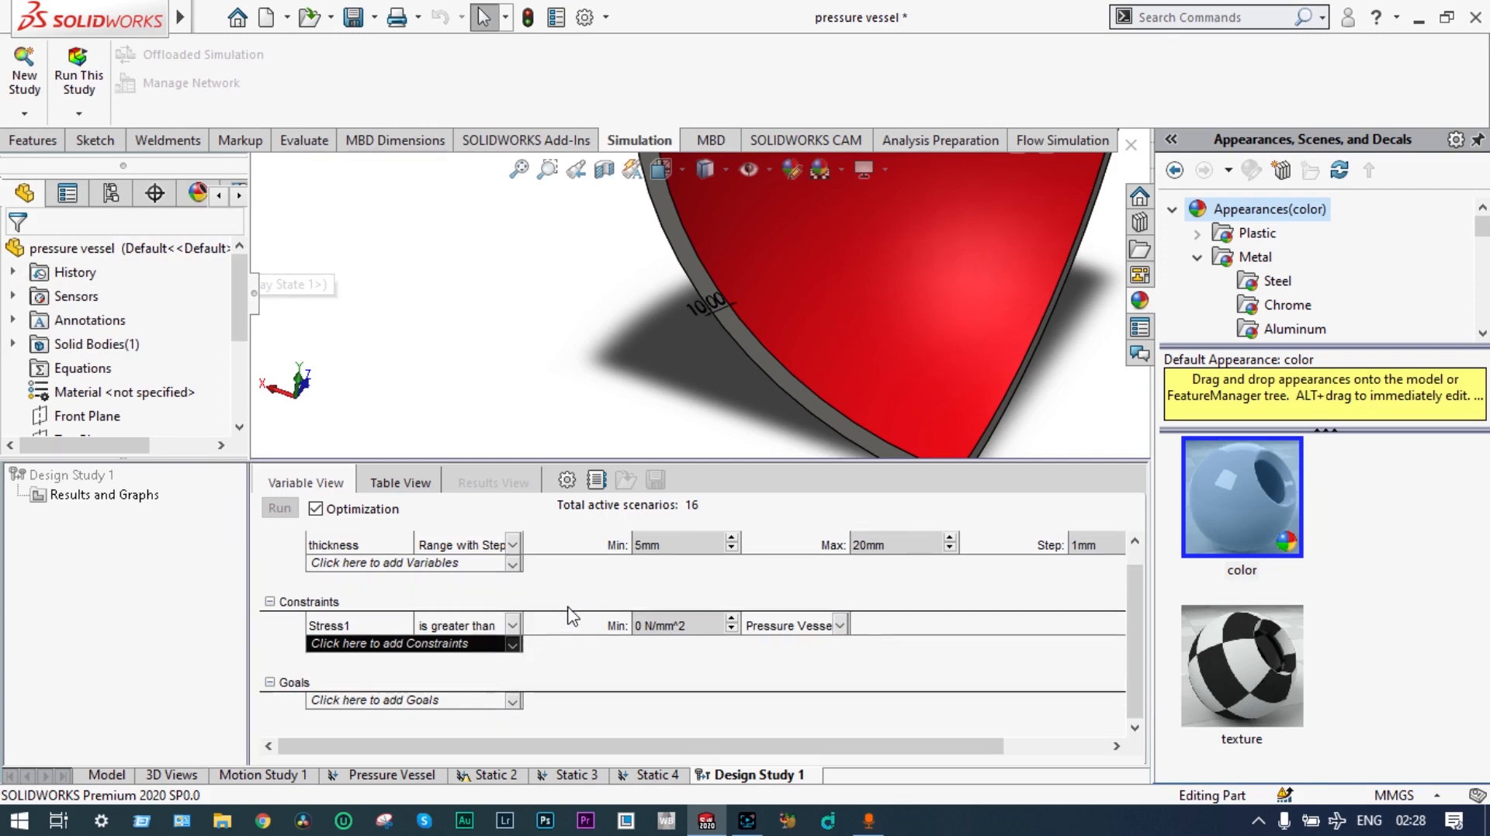
left_click(512, 626)
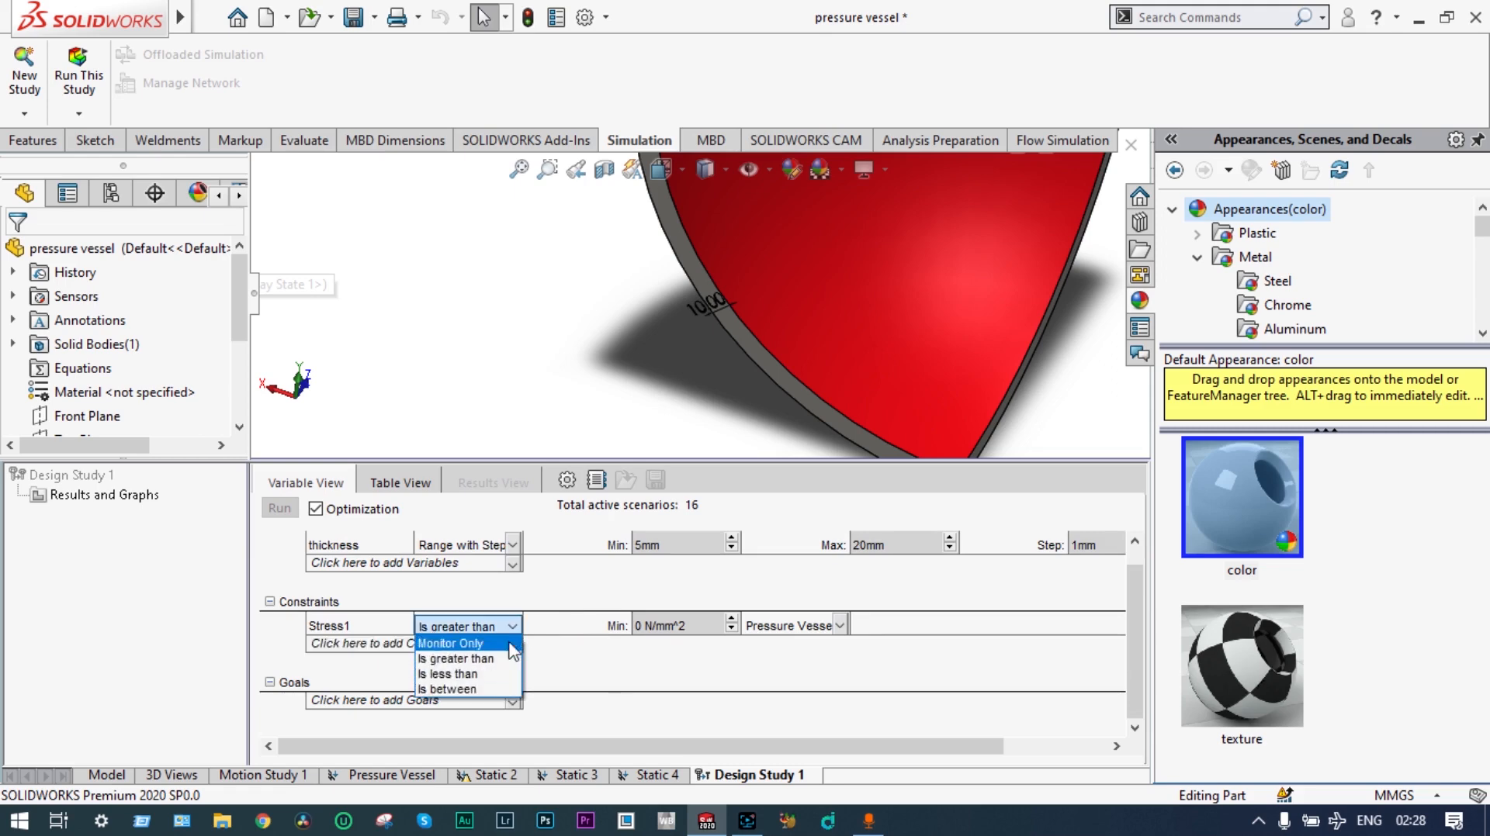
left_click(501, 674)
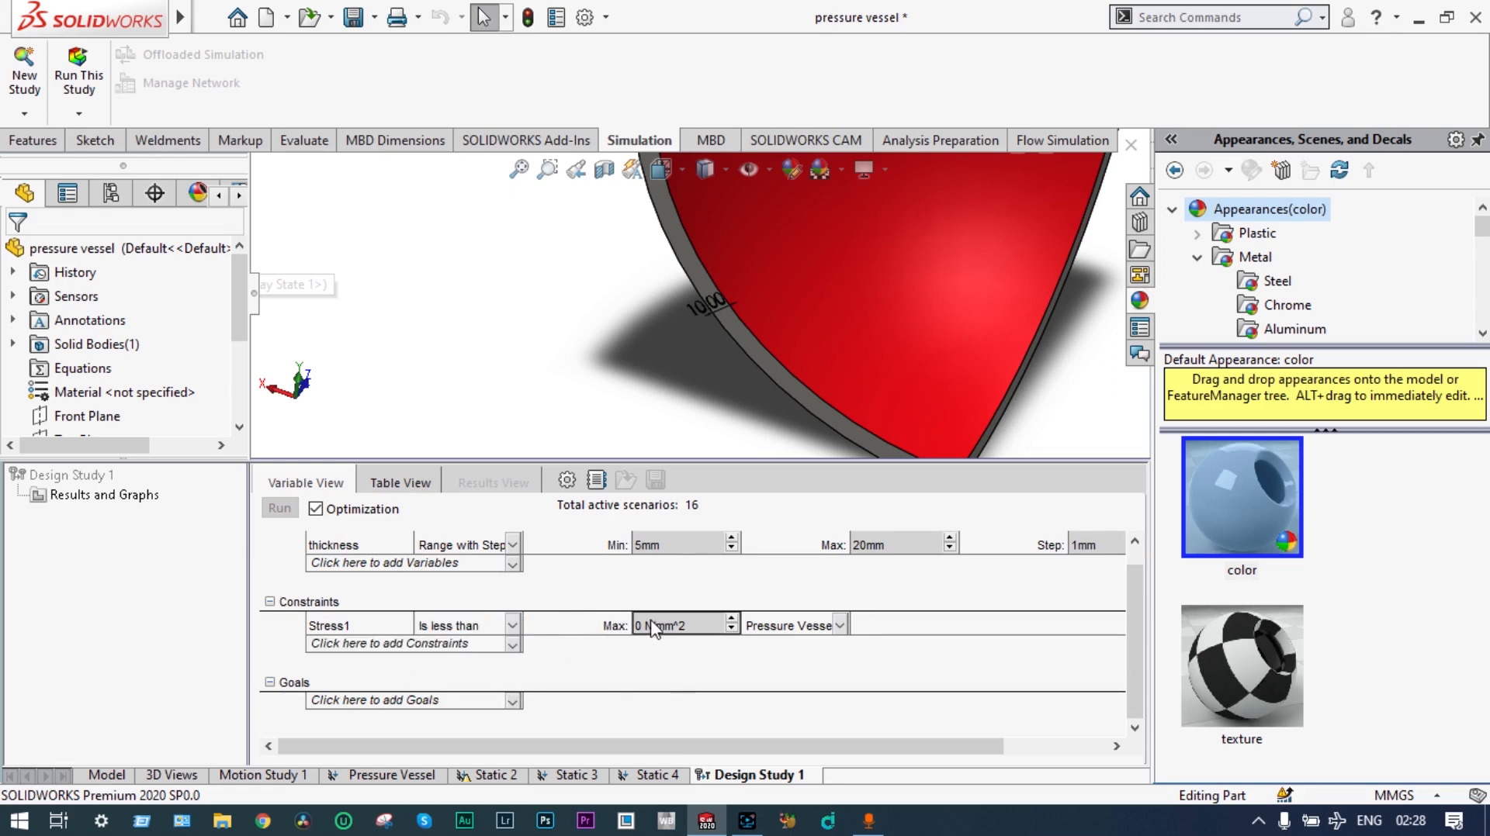
left_click(636, 625)
key("BackSpace")
type("5")
Add a Mass sensor on the quarter vessel's solid body as the goal to minimize.
left_click(516, 702)
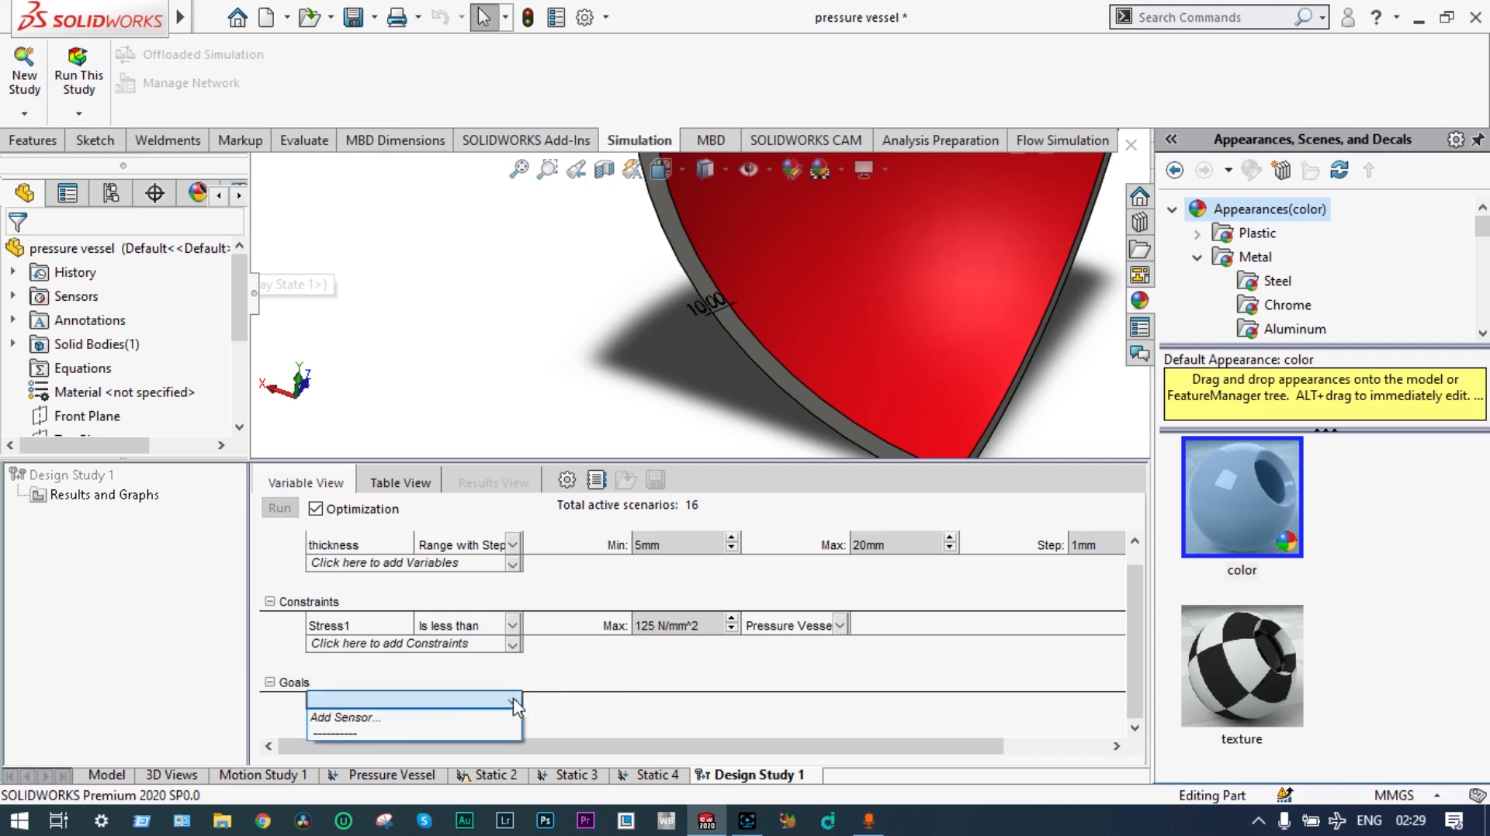
left_click(401, 720)
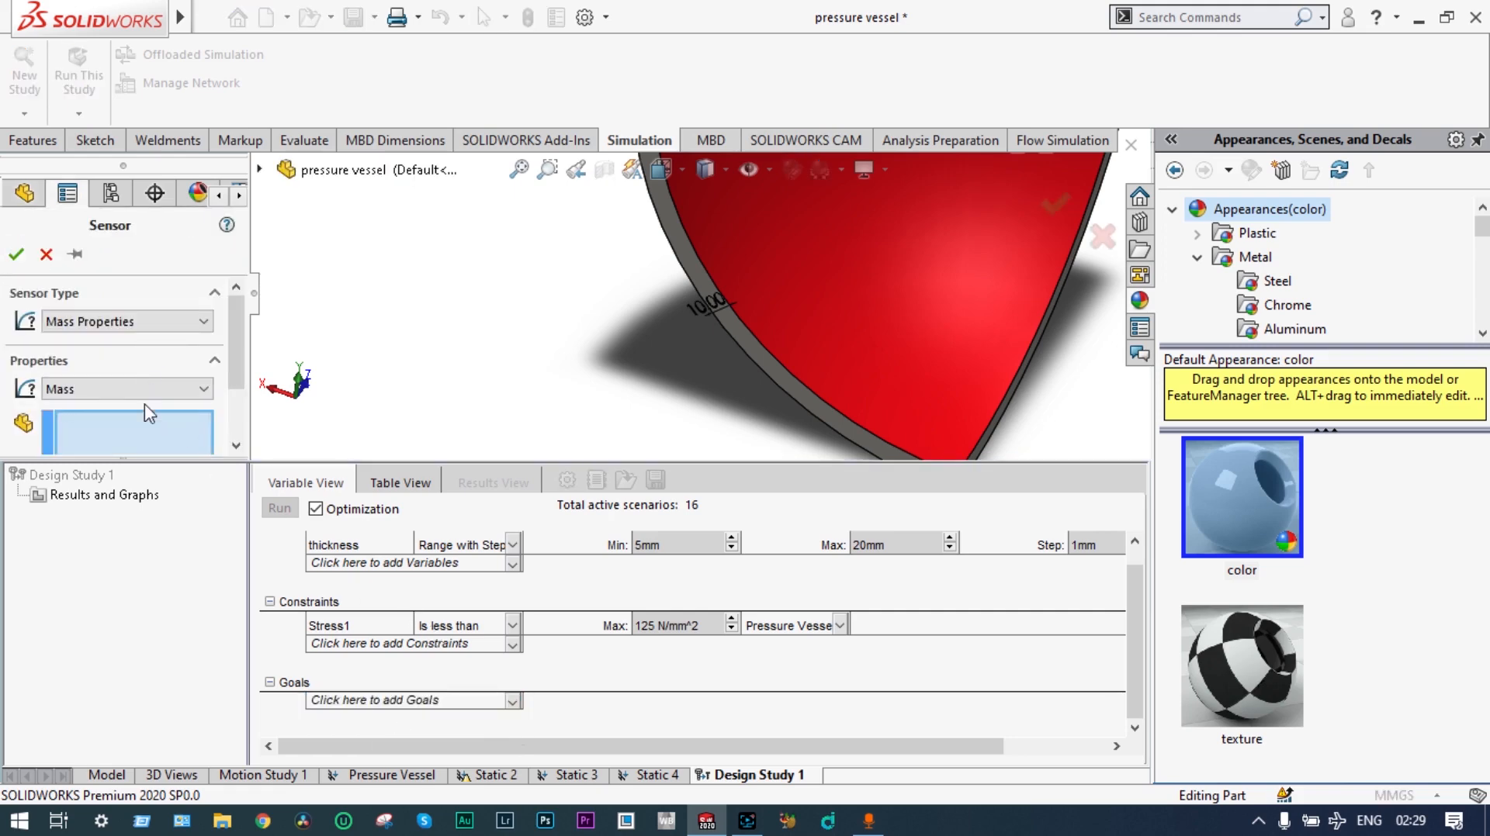
left_click(782, 306)
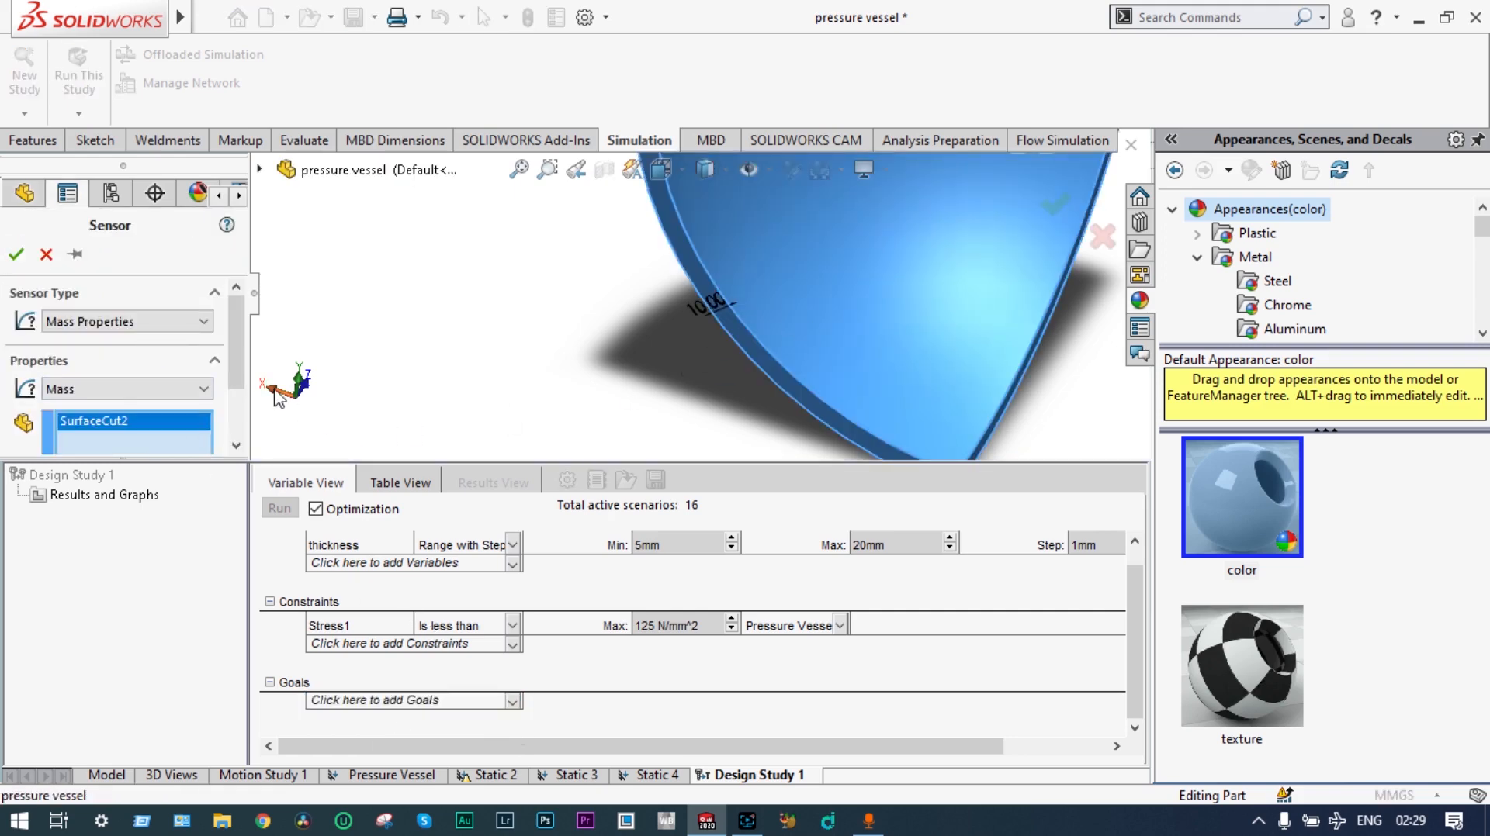
left_click_drag(234, 356, 235, 385)
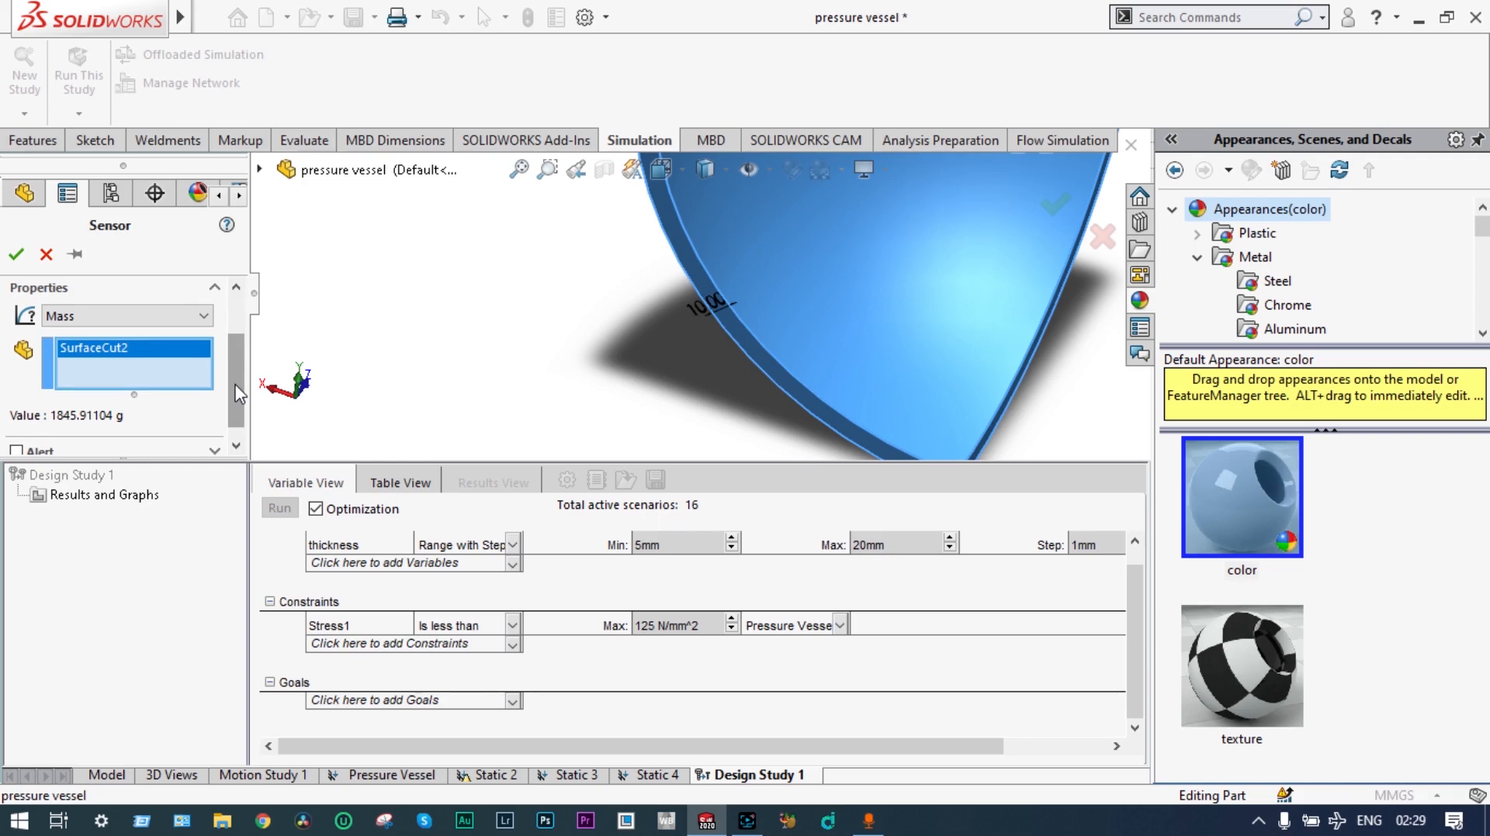
left_click(16, 255)
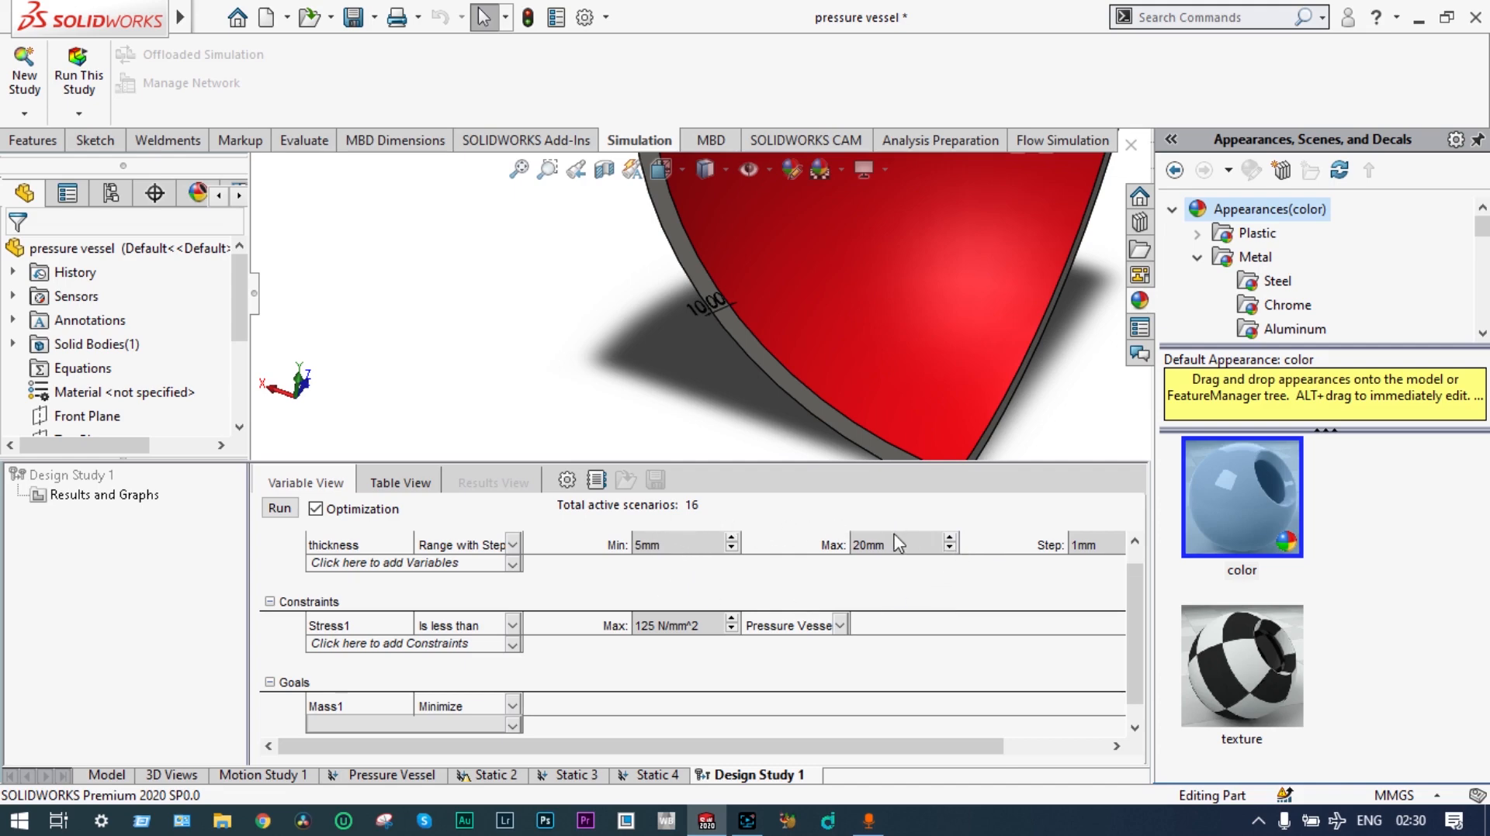
Run the design study and compare stress and mass across all thickness scenarios.
left_click(280, 509)
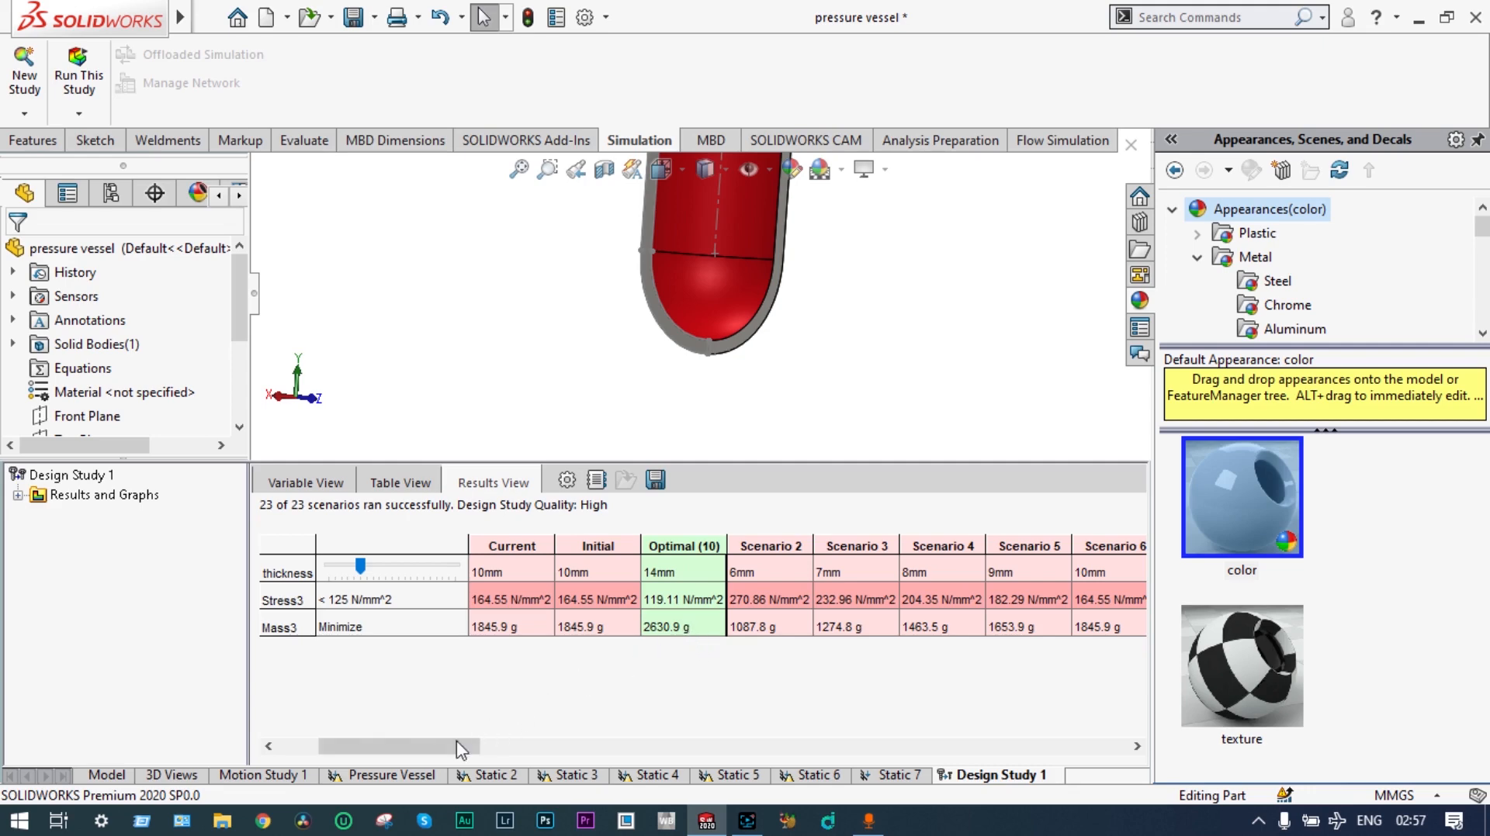
left_click_drag(462, 747, 1138, 760)
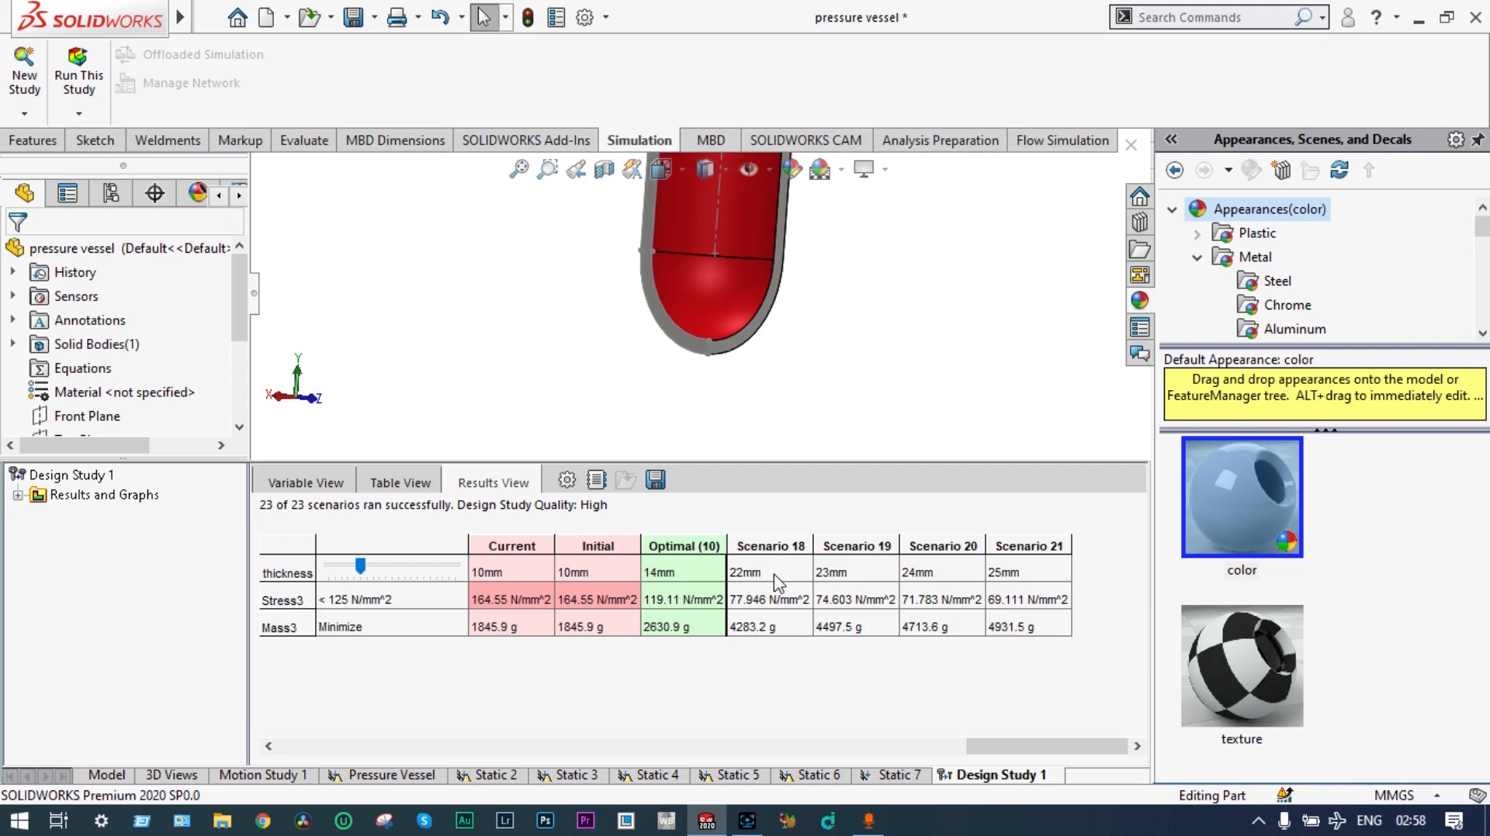
left_click_drag(1073, 749, 385, 748)
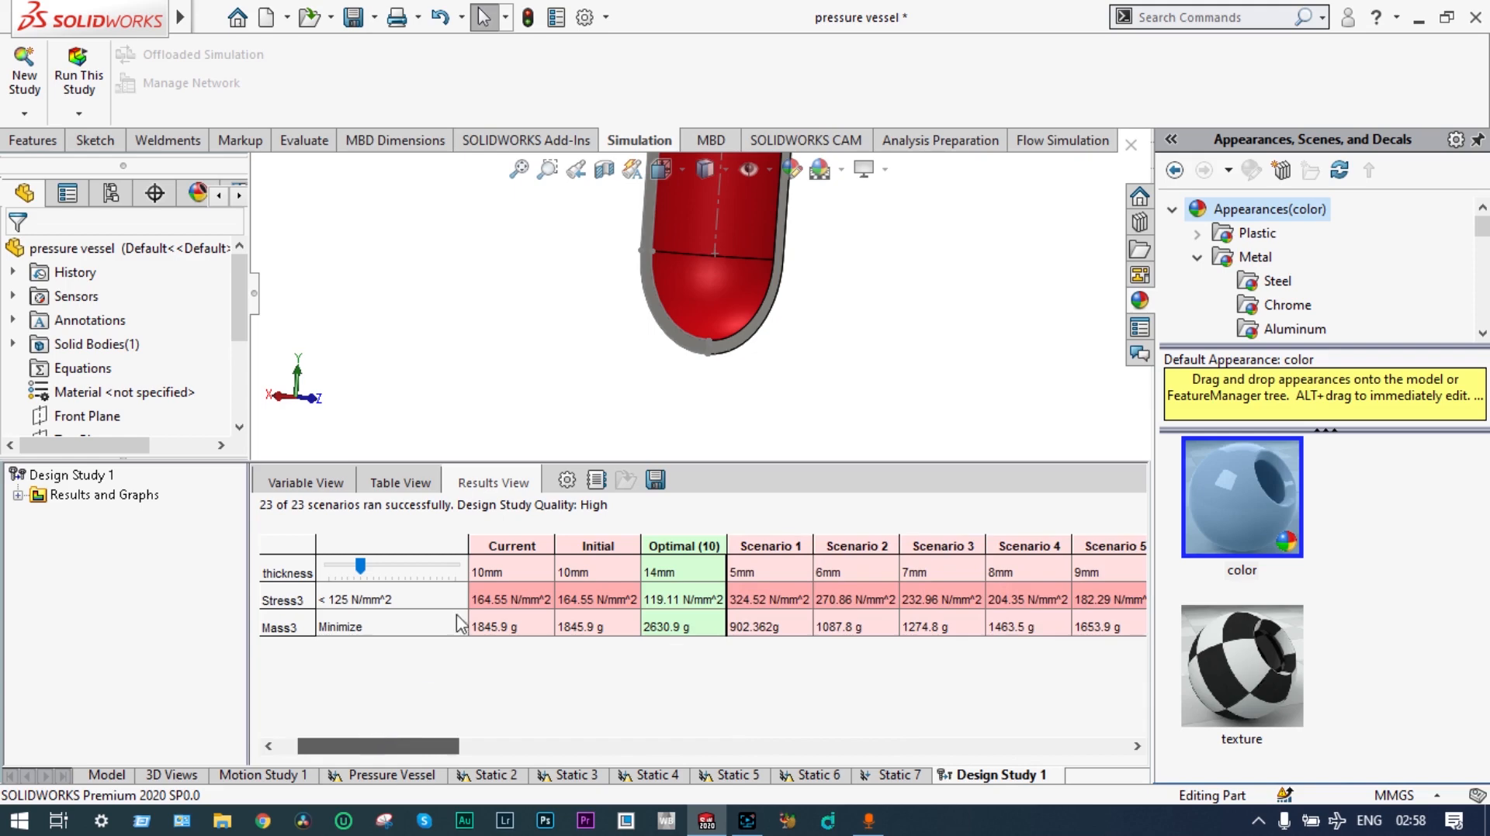
key("f")
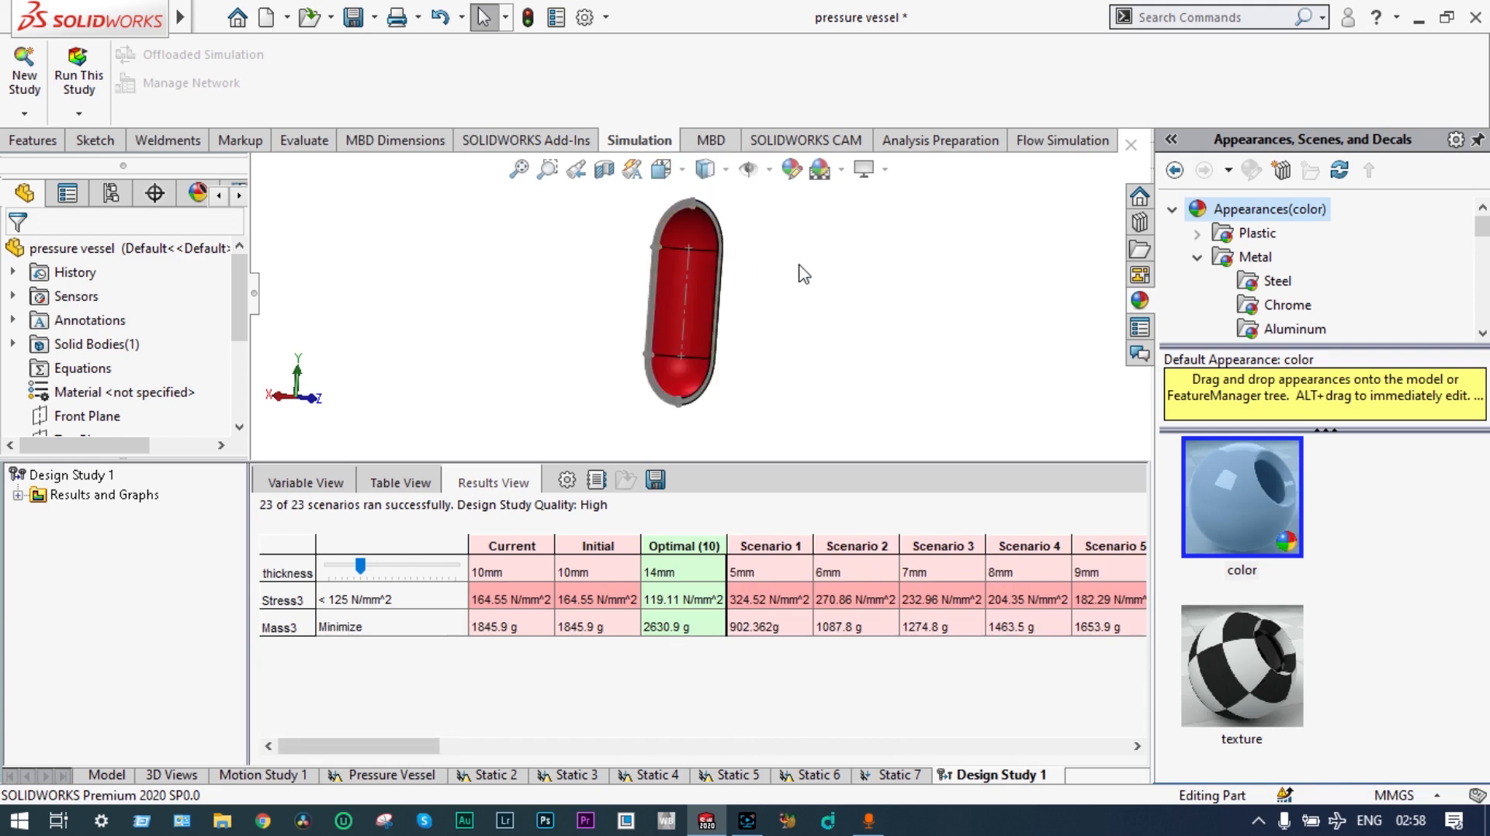